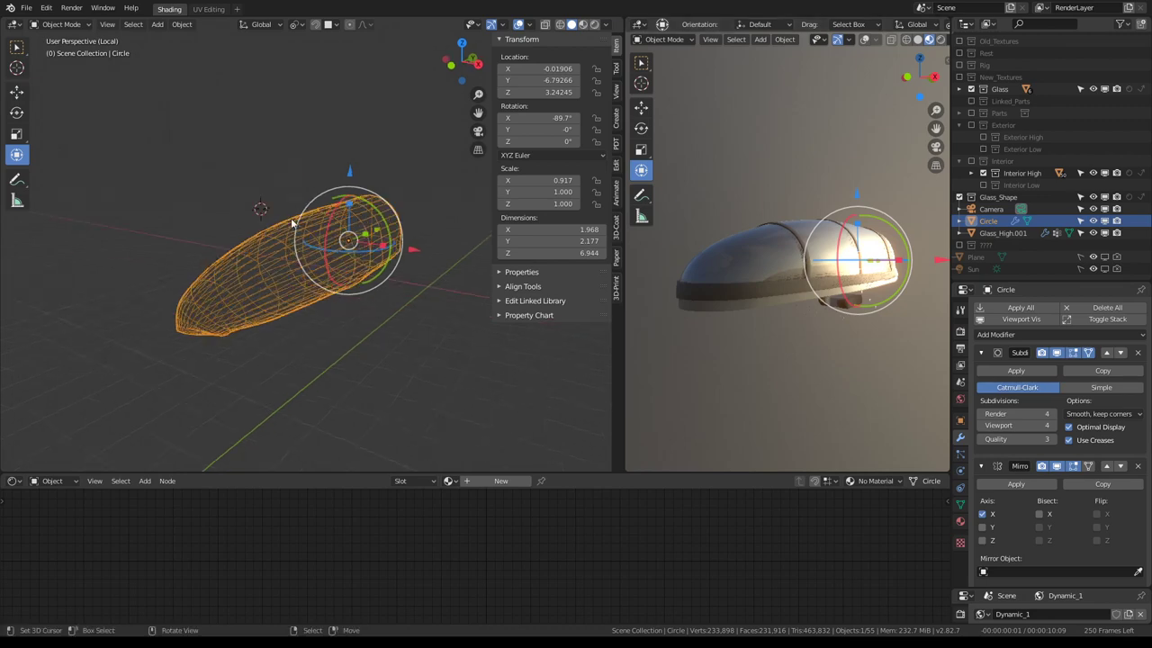
# Hide the Circle's Subdivision modifier in the viewport and maximize the left 3D view
pyautogui.moveTo(198, 198); pyautogui.dragTo(415, 122, button='middle')
pyautogui.scroll(3, 260, 191)
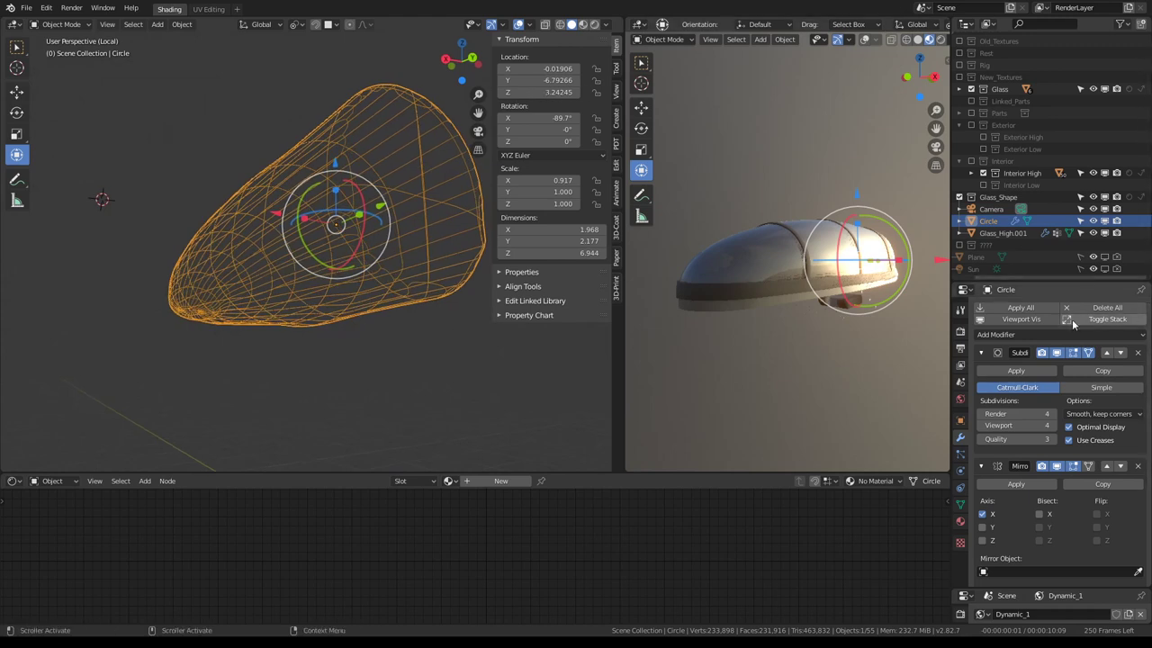
pyautogui.click(1057, 352)
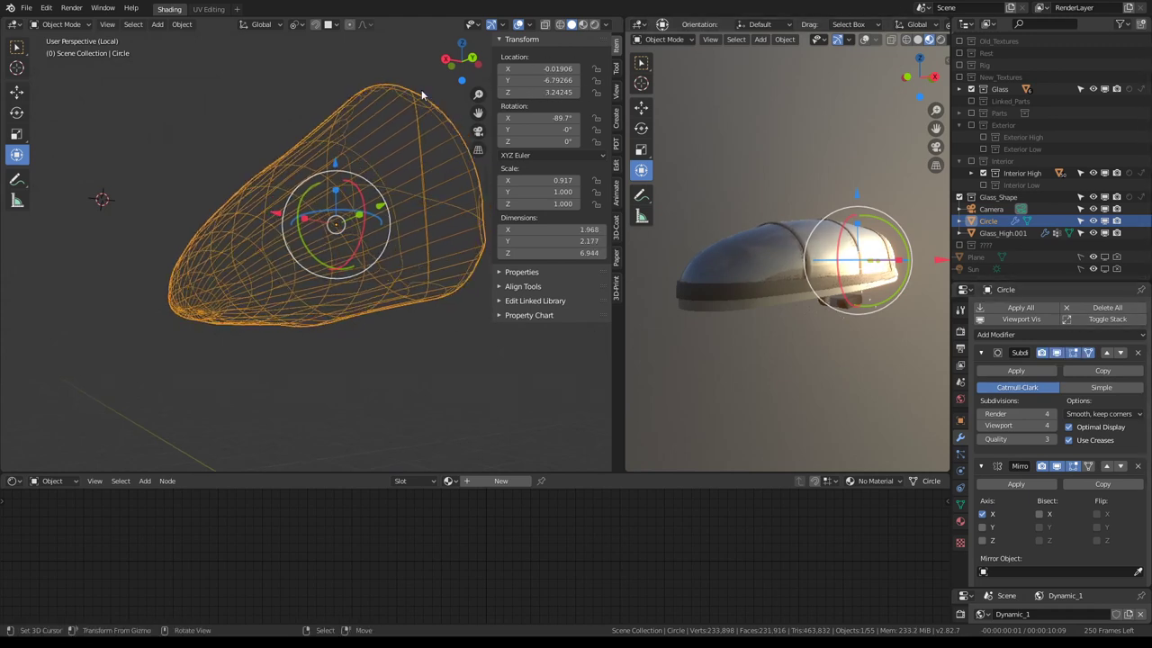
pyautogui.hotkey('ctrl', 'space')
# Switch to Material Preview shading and exit local view to show the whole vehicle
pyautogui.click(1112, 27)
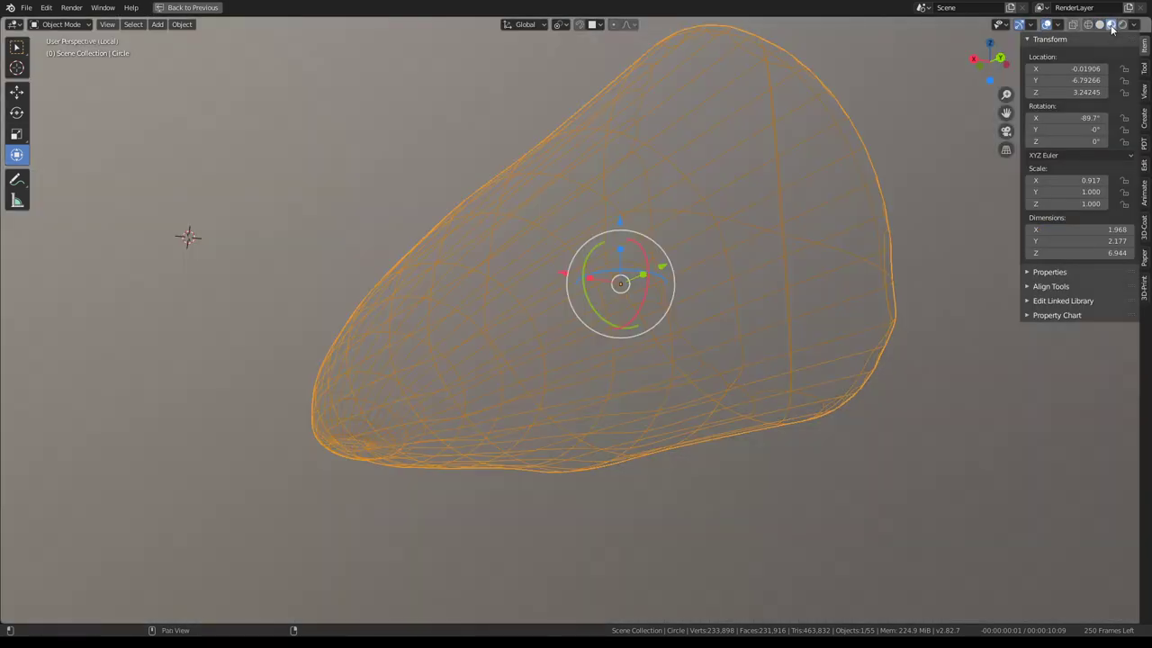
pyautogui.moveTo(684, 180)
pyautogui.mouseDown(button='middle')
pyautogui.moveTo(625, 206)
pyautogui.moveTo(685, 214)
pyautogui.moveTo(635, 183)
pyautogui.moveTo(723, 187)
pyautogui.moveTo(642, 183)
pyautogui.moveTo(854, 265)
pyautogui.moveTo(539, 315)
pyautogui.moveTo(467, 352)
pyautogui.mouseUp(button='middle')
pyautogui.press('KP_Divide')
# Select the Glass_High.001 and Glass_High panels and the Jet.042 frame band to inspect them
pyautogui.click(854, 266)
pyautogui.scroll(3, 766, 277)
pyautogui.scroll(-3, 502, 325)
pyautogui.click(501, 325)
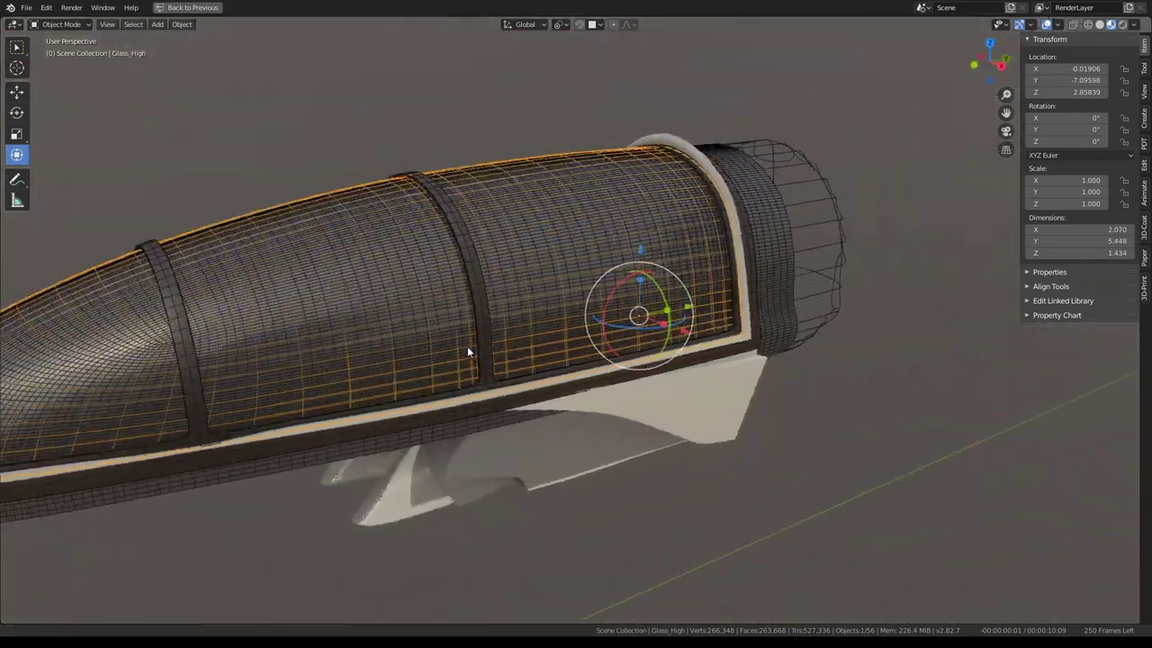
pyautogui.scroll(3, 468, 352)
pyautogui.moveTo(699, 312)
pyautogui.mouseDown(button='middle')
pyautogui.moveTo(845, 319)
pyautogui.moveTo(531, 303)
pyautogui.moveTo(483, 257)
pyautogui.moveTo(496, 188)
pyautogui.moveTo(617, 243)
pyautogui.moveTo(658, 461)
pyautogui.moveTo(760, 376)
pyautogui.moveTo(596, 398)
pyautogui.mouseUp(button='middle')
pyautogui.scroll(-5, 655, 393)
pyautogui.scroll(2, 635, 378)
pyautogui.click(635, 378)
pyautogui.click(658, 461)
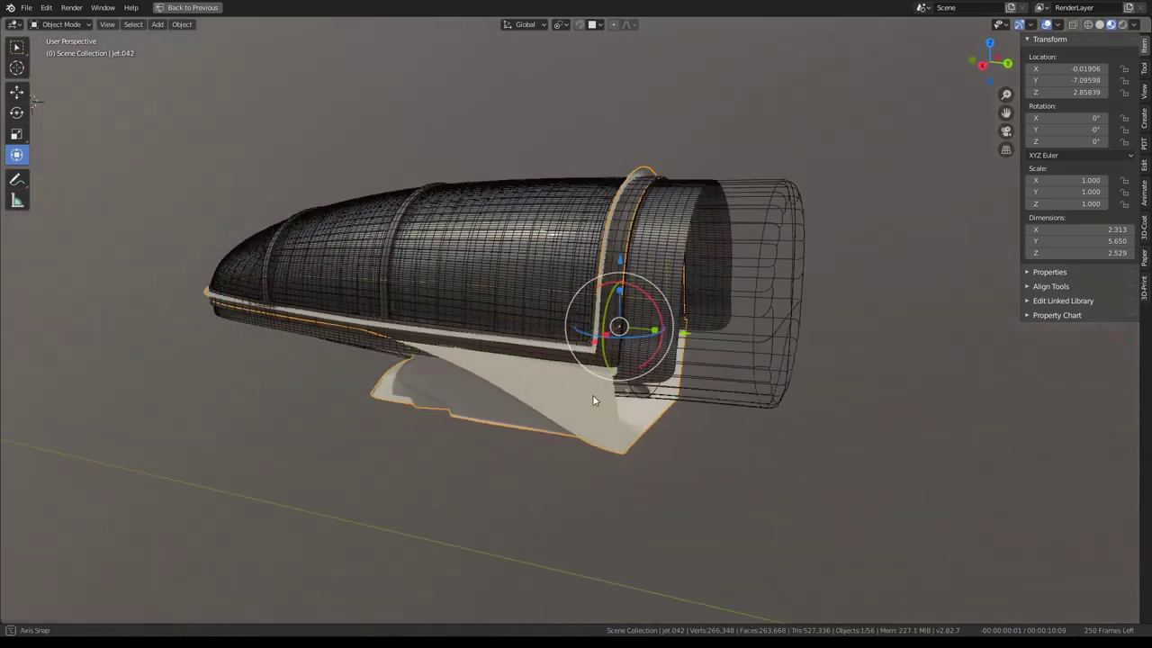
# Zoom in and back out to inspect the cockpit interior
pyautogui.scroll(3, 596, 398)
pyautogui.scroll(3, 598, 285)
pyautogui.scroll(2, 562, 279)
pyautogui.scroll(-3, 547, 275)
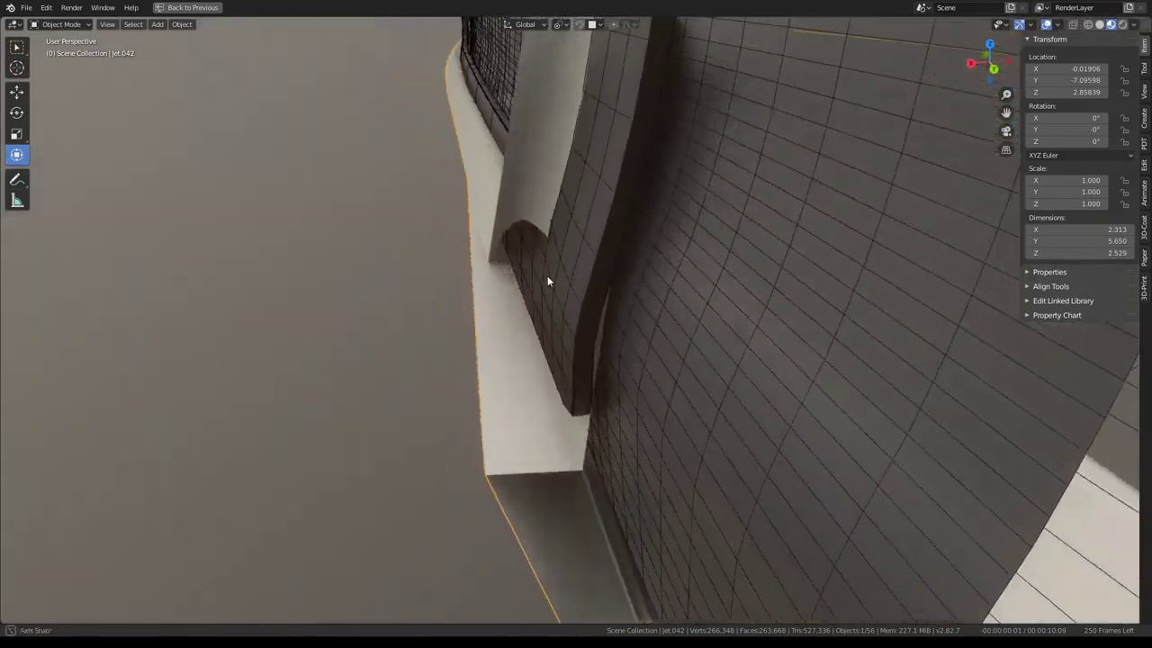
pyautogui.scroll(-3, 540, 275)
pyautogui.scroll(-3, 536, 276)
pyautogui.scroll(-2, 567, 267)
pyautogui.scroll(-3, 567, 267)
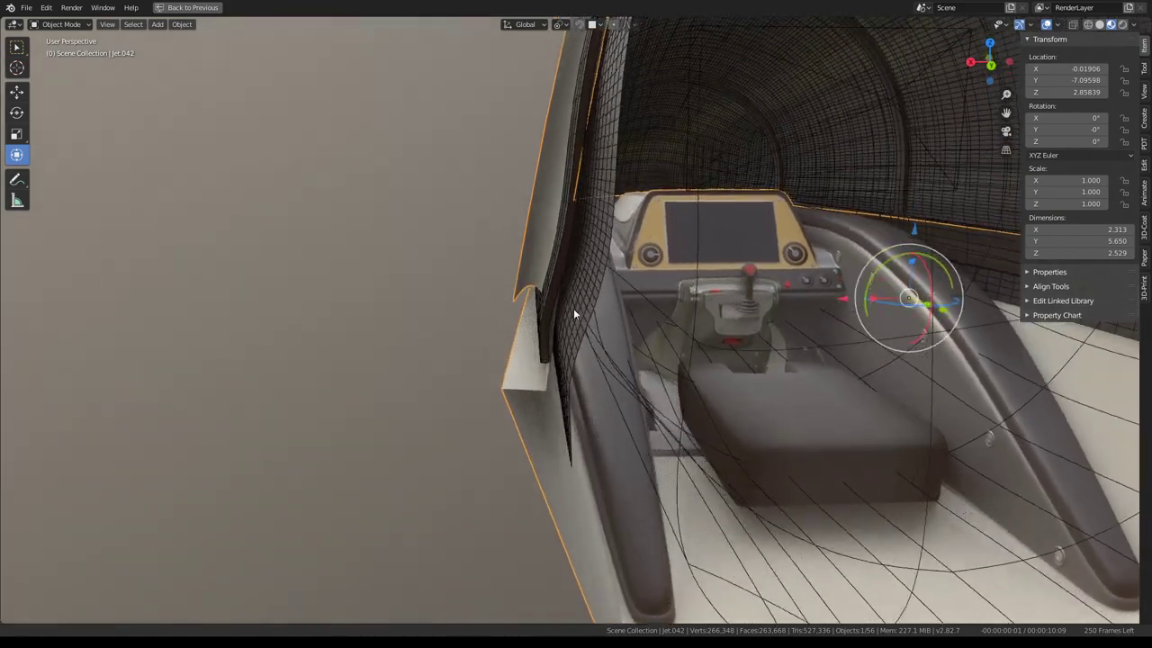
pyautogui.scroll(-2, 573, 308)
# Enter Edit Mode on Circle and move a selected face outward toward the canopy frame
pyautogui.click(647, 240)
pyautogui.press('Tab')
pyautogui.moveTo(647, 214); pyautogui.dragTo(659, 271, button='middle')
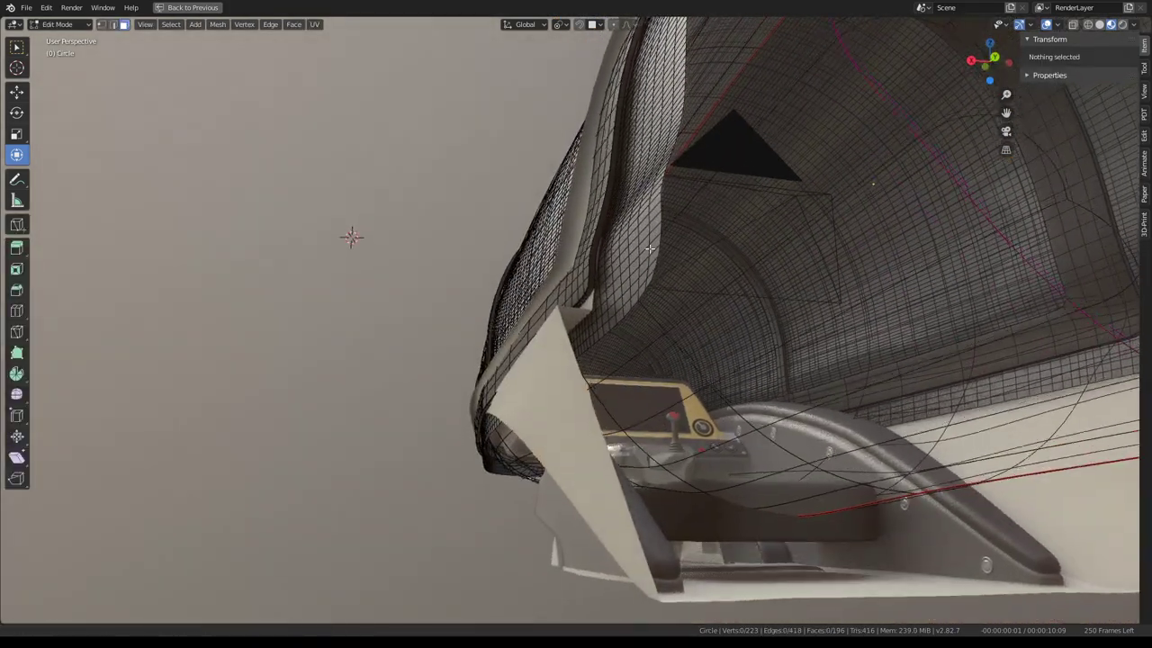
pyautogui.click(658, 272)
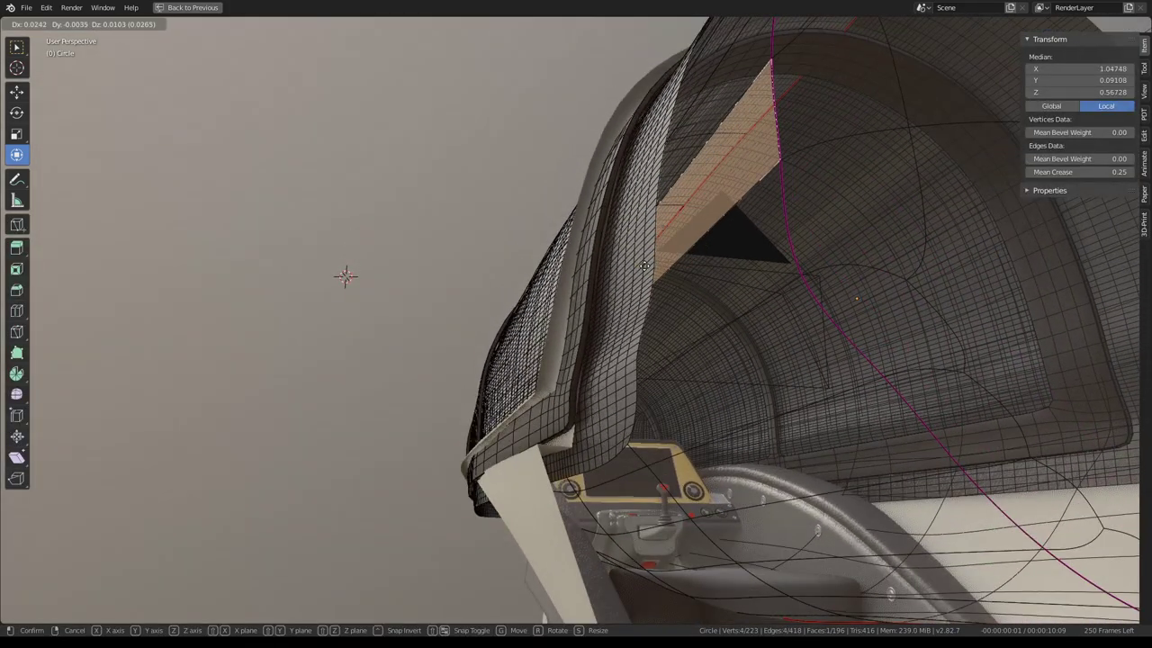
pyautogui.click(630, 266)
pyautogui.moveTo(630, 266); pyautogui.dragTo(840, 298, button='middle')
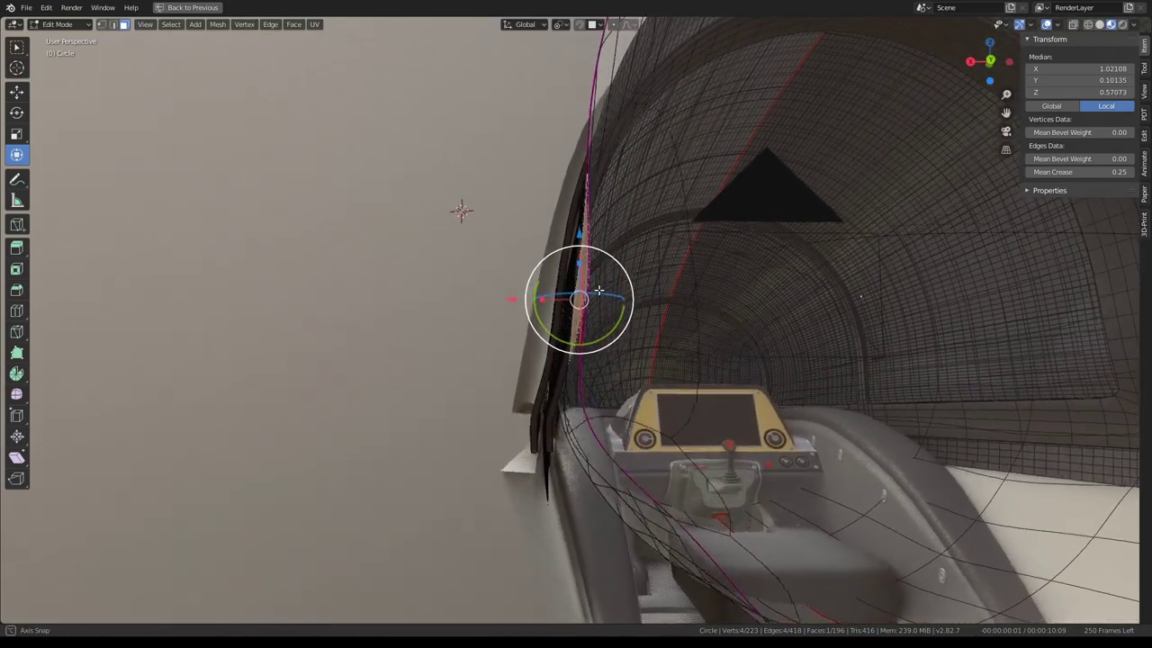
pyautogui.scroll(5, 764, 303)
pyautogui.press('g')
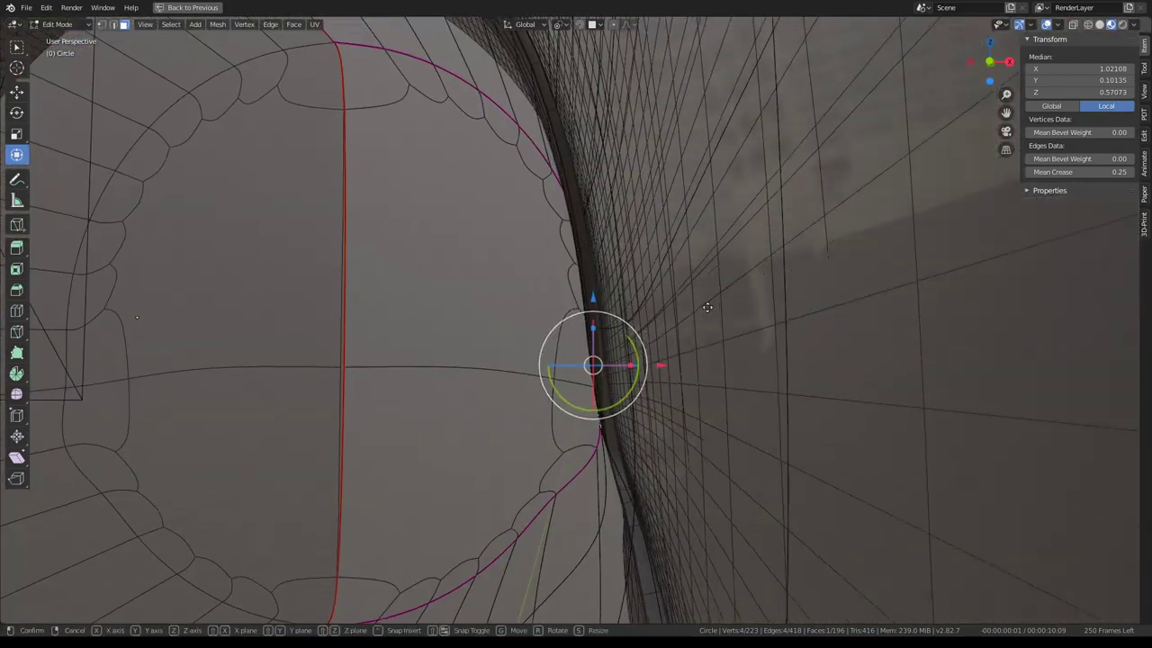
pyautogui.click(724, 303)
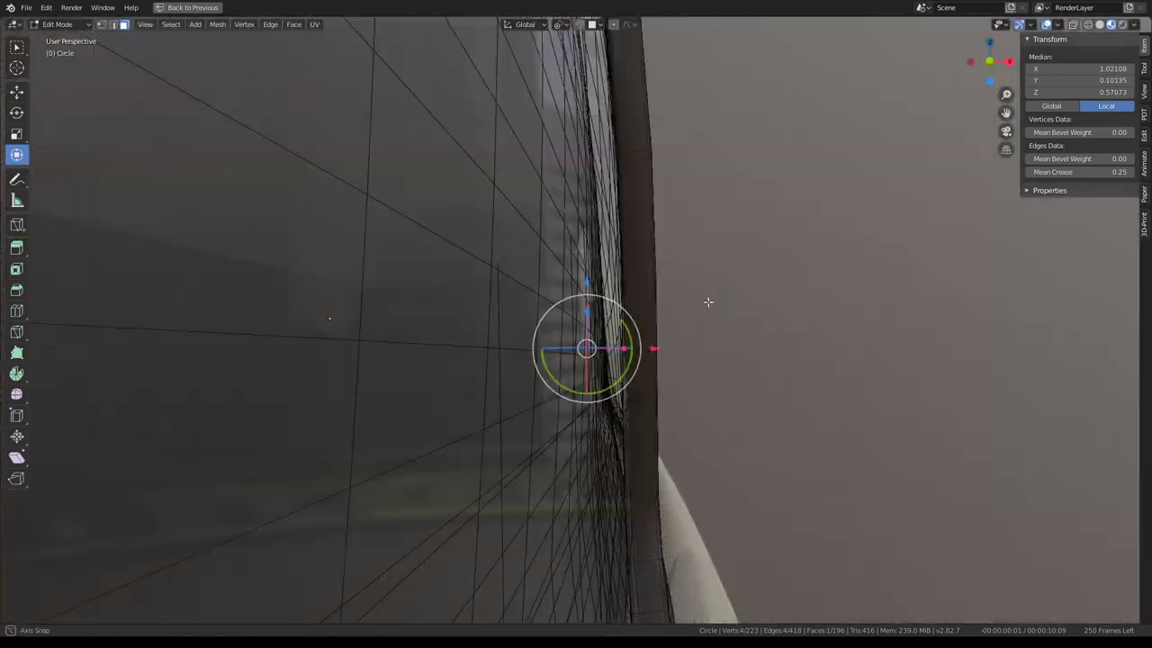
# Finish positioning the moved face against the frame, then view the whole model
pyautogui.moveTo(710, 301)
pyautogui.mouseDown(button='middle')
pyautogui.moveTo(561, 324)
pyautogui.moveTo(703, 306)
pyautogui.mouseUp(button='middle')
pyautogui.scroll(3, 702, 306)
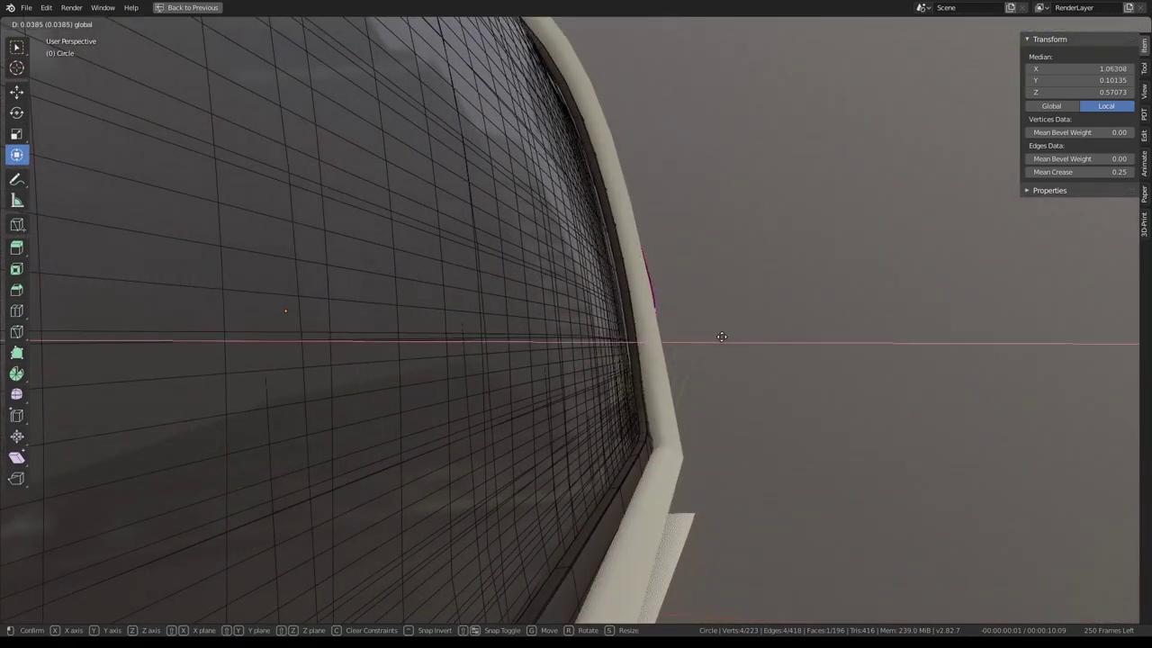
pyautogui.click(722, 336)
pyautogui.scroll(-5, 642, 334)
pyautogui.moveTo(642, 334); pyautogui.dragTo(51, 259, button='middle')
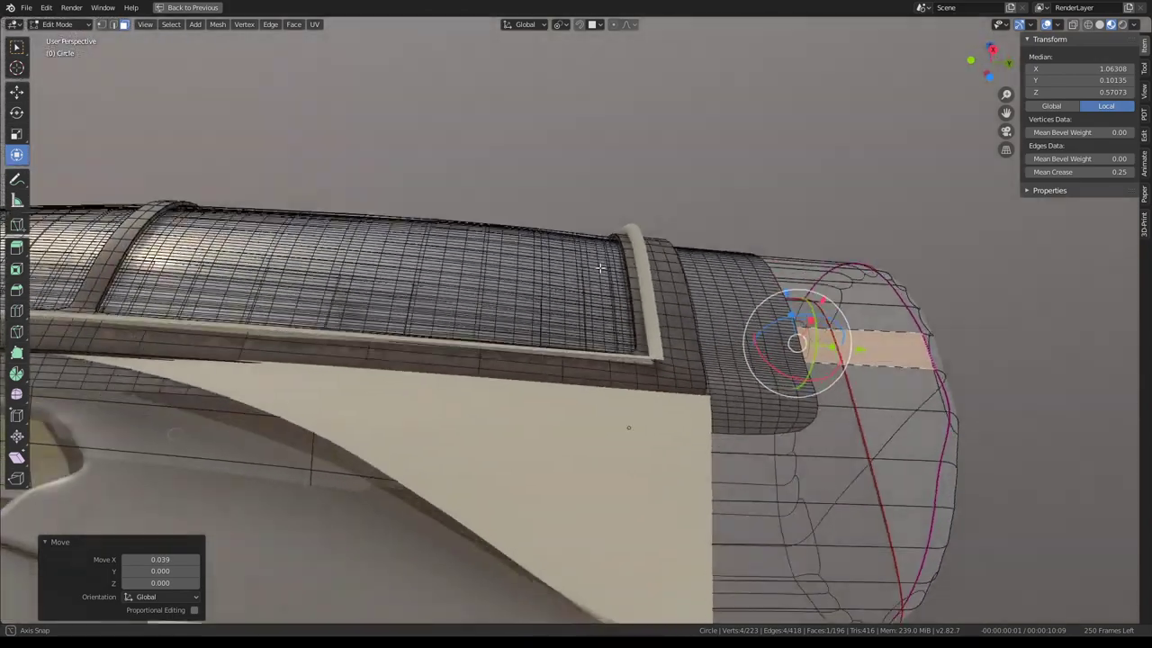
pyautogui.moveTo(517, 309); pyautogui.dragTo(616, 303, button='middle')
pyautogui.scroll(-2, 705, 308)
# Back in Object Mode, hide the Glass_High.001 glass and the Jet.042 frame
pyautogui.press('Tab')
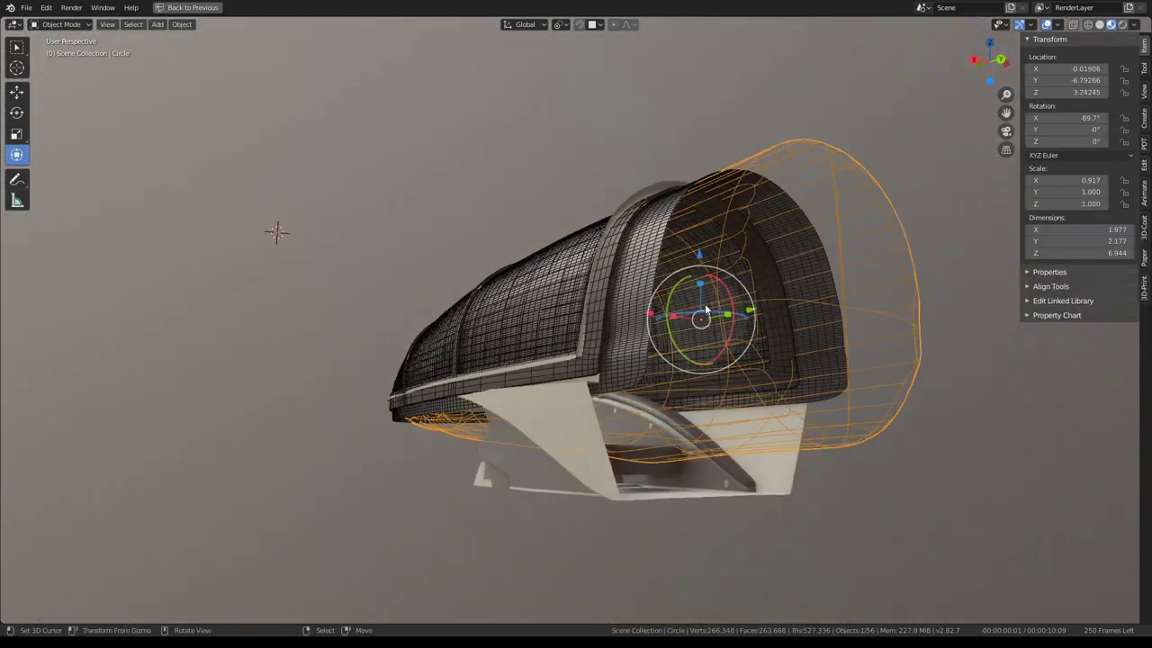
pyautogui.scroll(2, 676, 268)
pyautogui.click(676, 268)
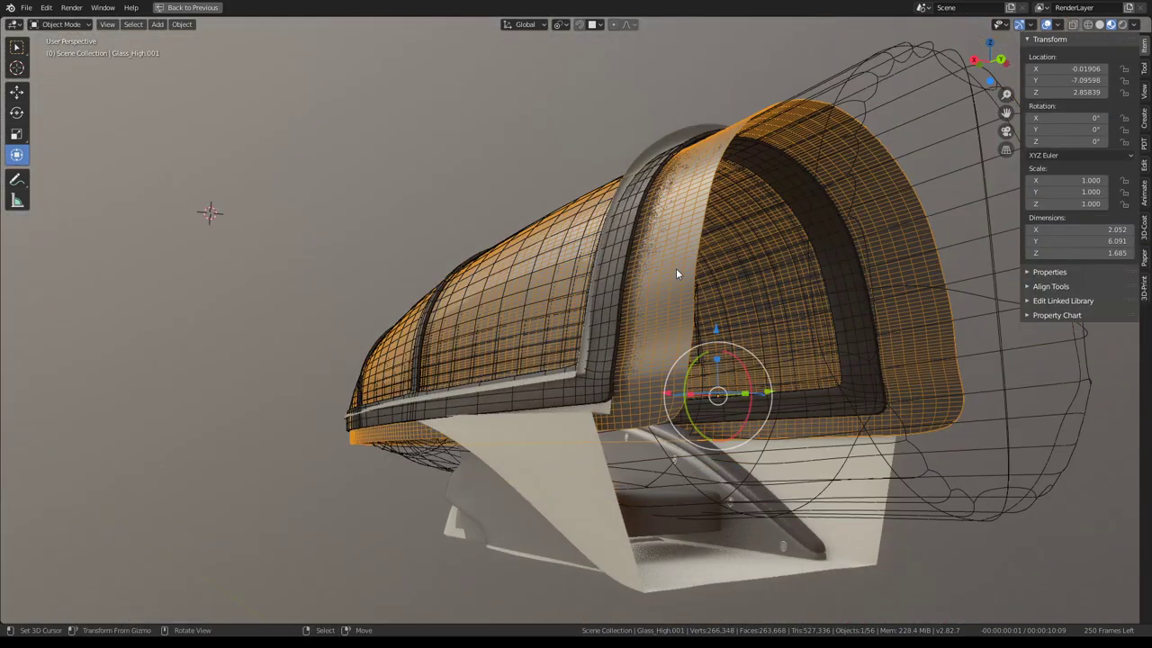
pyautogui.click(676, 268)
pyautogui.press('h')
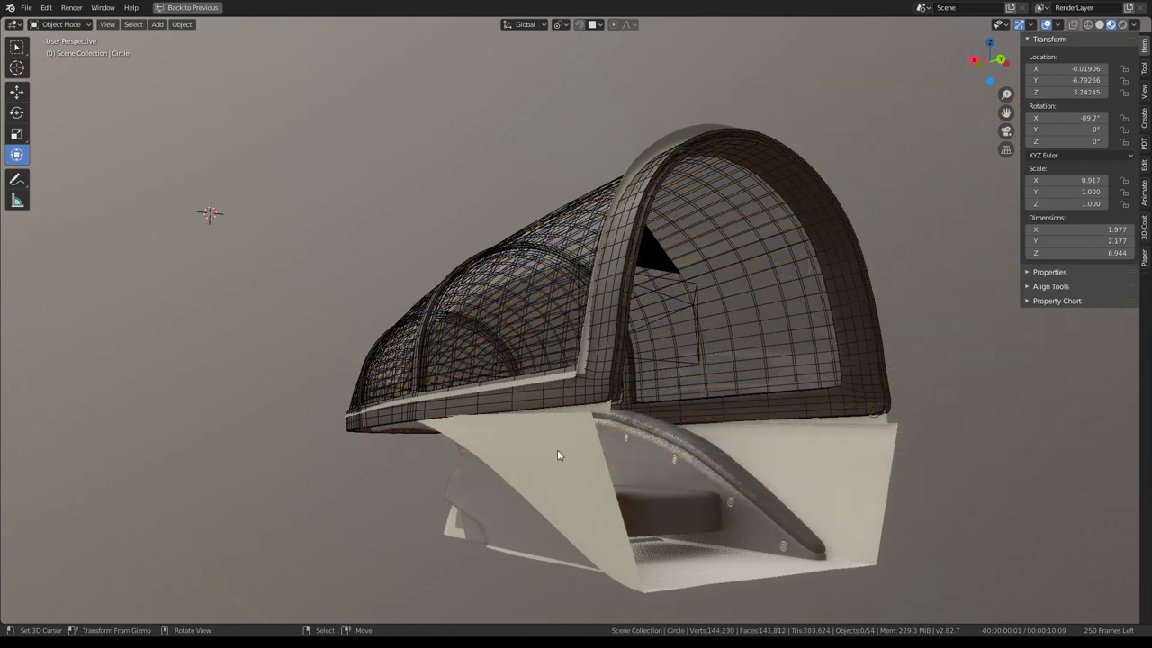
pyautogui.hotkey('alt', 'h')
pyautogui.click(682, 295)
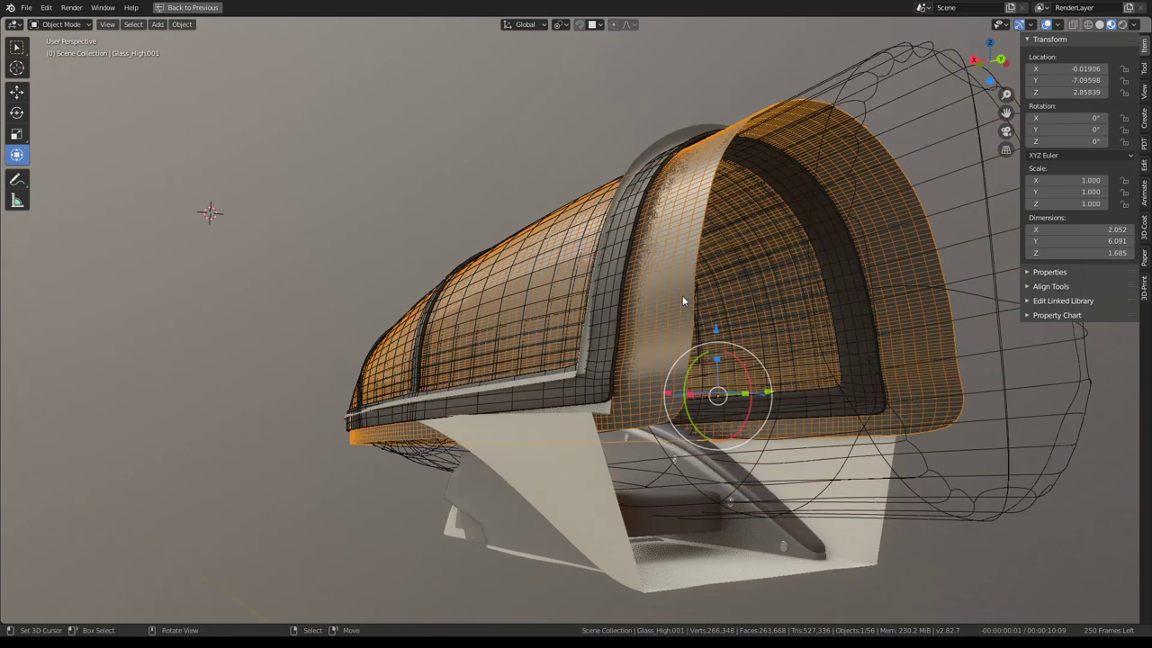
pyautogui.press('h')
pyautogui.click(617, 311)
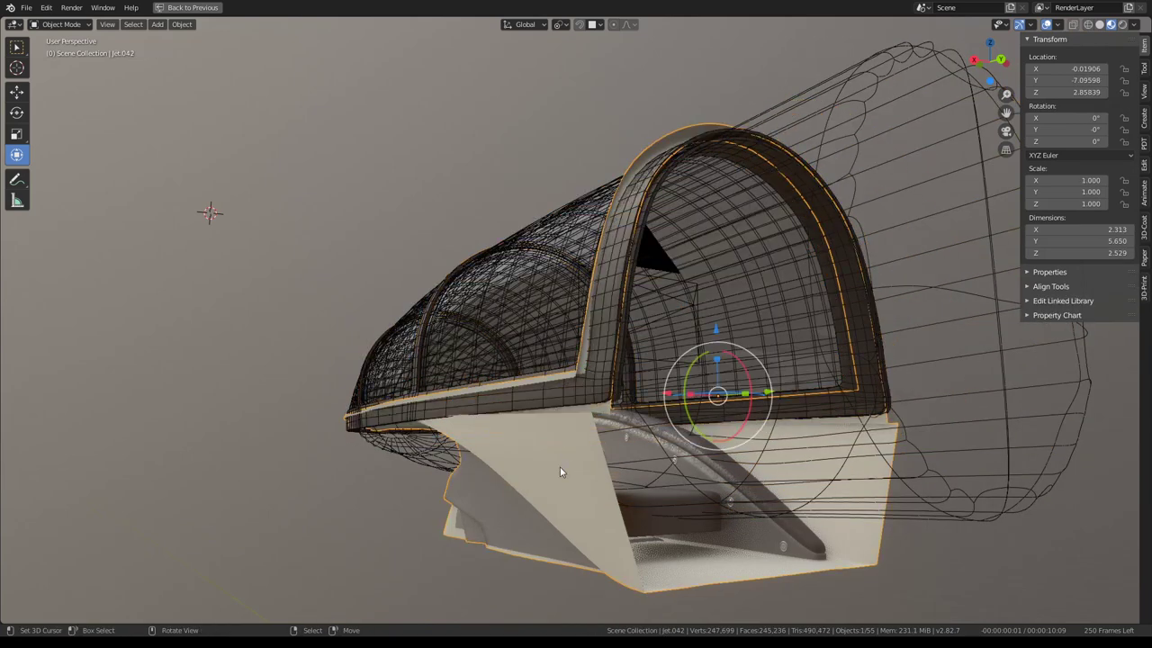
pyautogui.press('h')
# Select the Circle shaping mesh again and enter Edit Mode
pyautogui.moveTo(563, 513); pyautogui.dragTo(621, 334, button='middle')
pyautogui.click(691, 346)
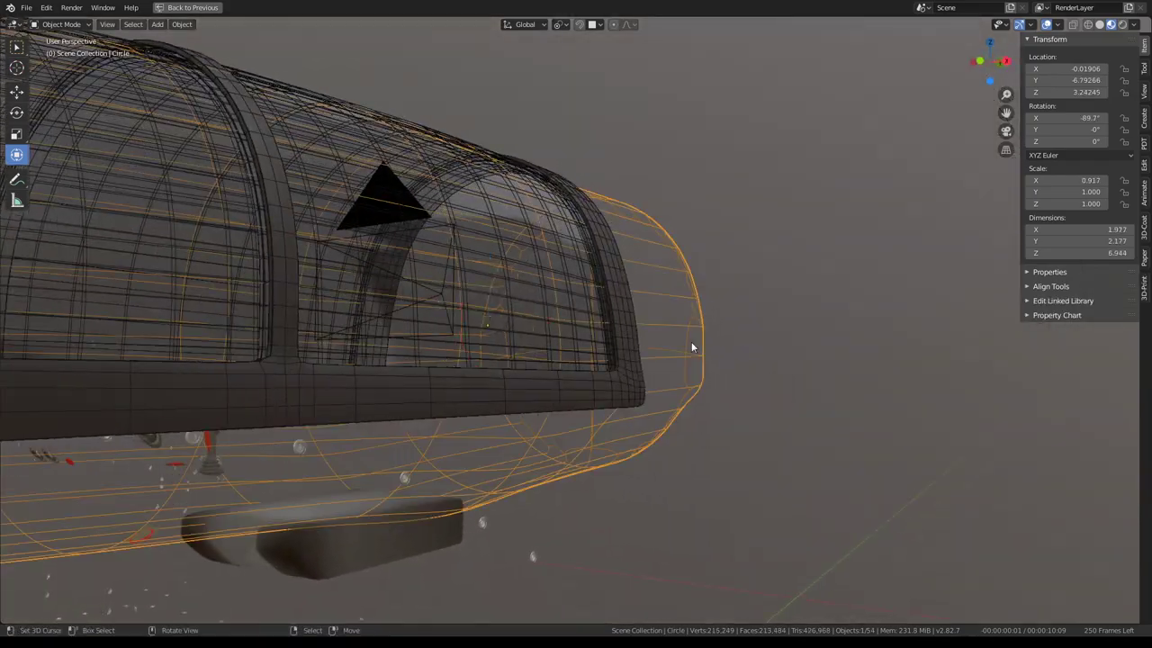
pyautogui.moveTo(692, 347)
pyautogui.mouseDown(button='middle')
pyautogui.moveTo(667, 236)
pyautogui.moveTo(665, 347)
pyautogui.moveTo(518, 344)
pyautogui.moveTo(467, 385)
pyautogui.mouseUp(button='middle')
pyautogui.press('Tab')
# Push two Circle faces outward along X with the gizmo arrow to fit the frame
pyautogui.click(549, 349)
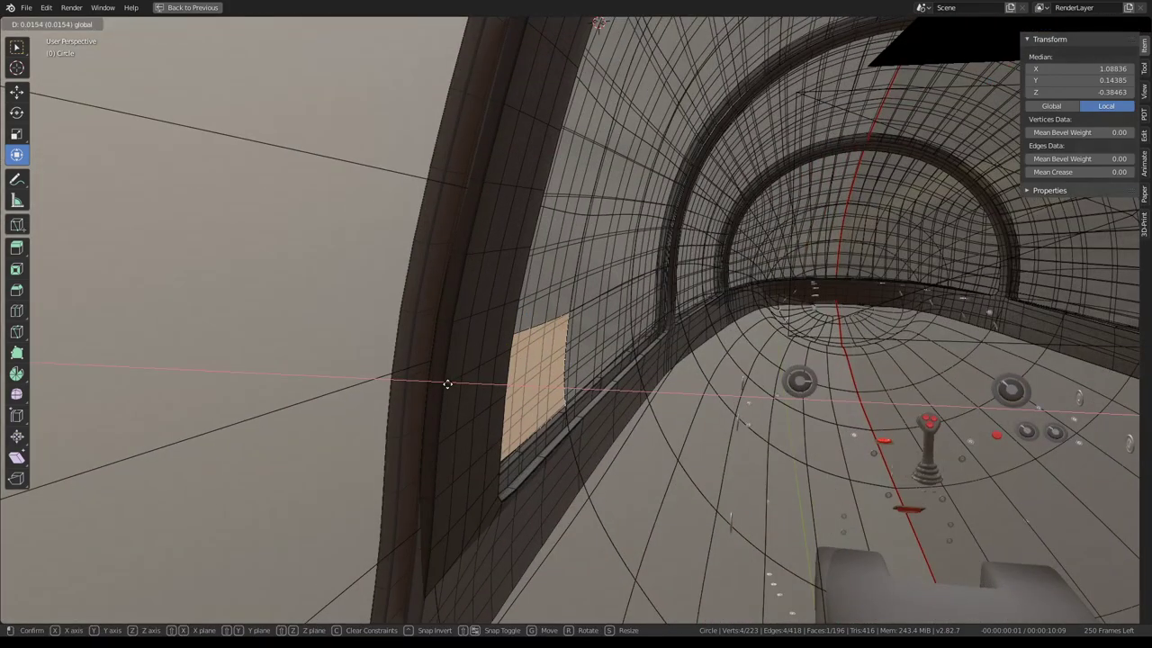
pyautogui.click(456, 333)
pyautogui.moveTo(456, 334); pyautogui.dragTo(558, 564, button='middle')
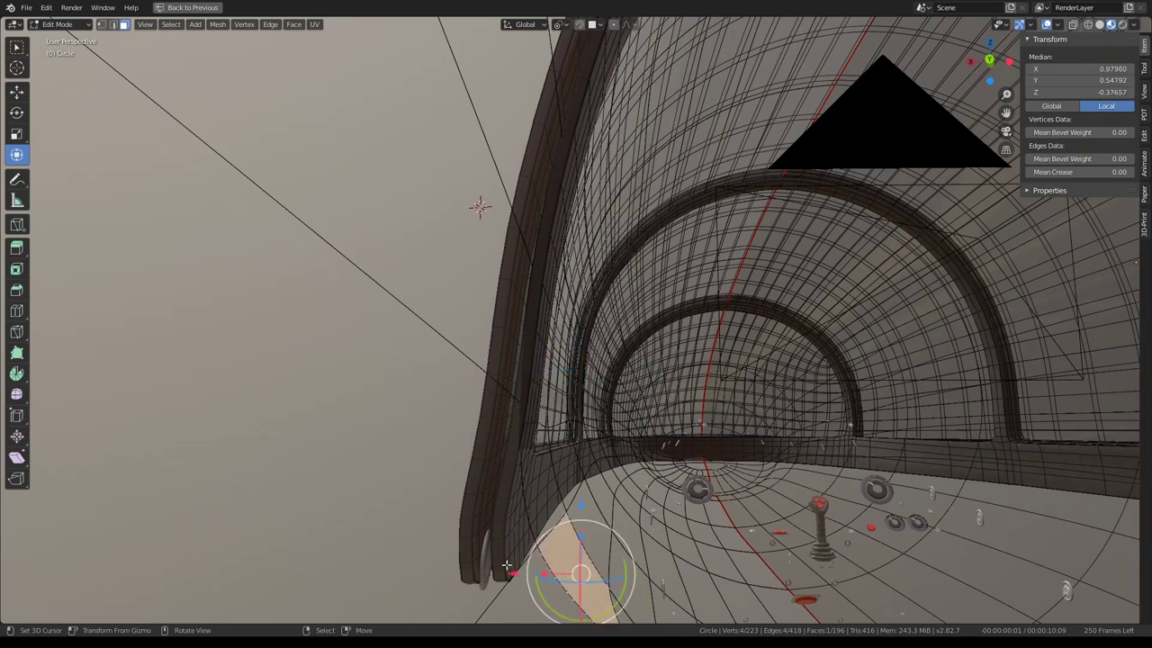
pyautogui.moveTo(506, 564); pyautogui.dragTo(480, 573)
pyautogui.click(548, 369)
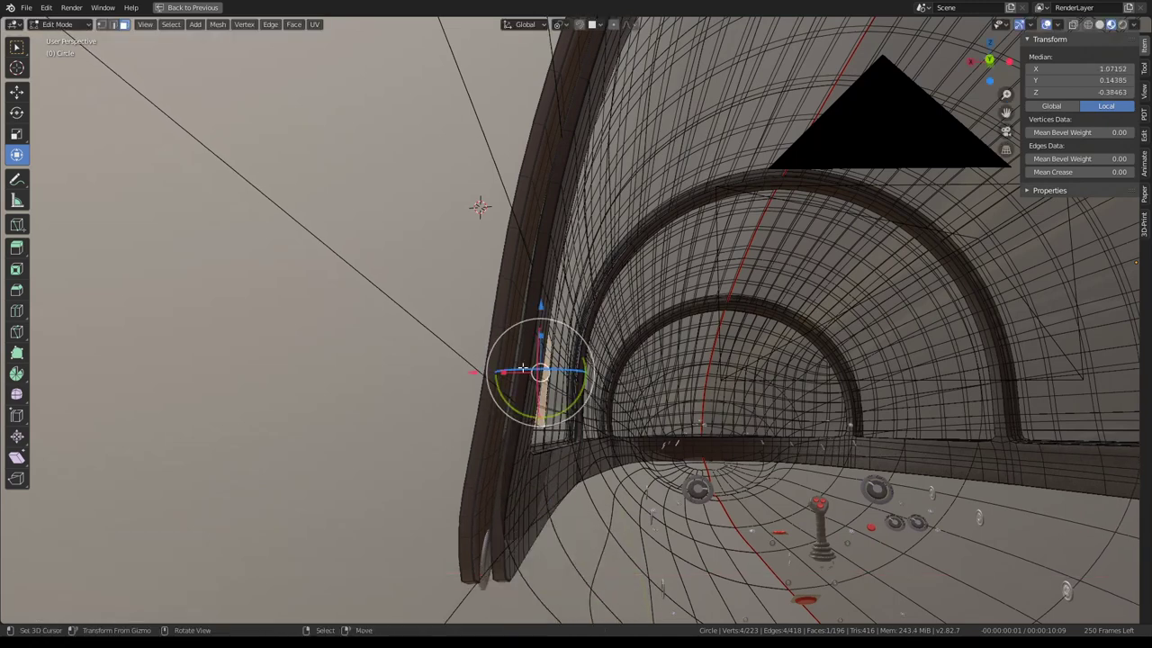
pyautogui.moveTo(476, 370); pyautogui.dragTo(467, 371)
pyautogui.moveTo(466, 370)
pyautogui.mouseDown(button='middle')
pyautogui.moveTo(627, 272)
pyautogui.moveTo(630, 360)
pyautogui.moveTo(749, 369)
pyautogui.moveTo(720, 333)
pyautogui.moveTo(715, 267)
pyautogui.moveTo(792, 261)
pyautogui.moveTo(689, 270)
pyautogui.moveTo(657, 255)
pyautogui.moveTo(647, 264)
pyautogui.moveTo(707, 265)
pyautogui.moveTo(611, 267)
pyautogui.moveTo(596, 241)
pyautogui.moveTo(599, 178)
pyautogui.moveTo(612, 170)
pyautogui.moveTo(722, 245)
pyautogui.moveTo(699, 293)
pyautogui.moveTo(538, 324)
pyautogui.moveTo(764, 283)
pyautogui.mouseUp(button='middle')
pyautogui.click(729, 266)
# In Object Mode, hide and reveal the Circle, then hide the Jet.042 trim
pyautogui.press('Tab')
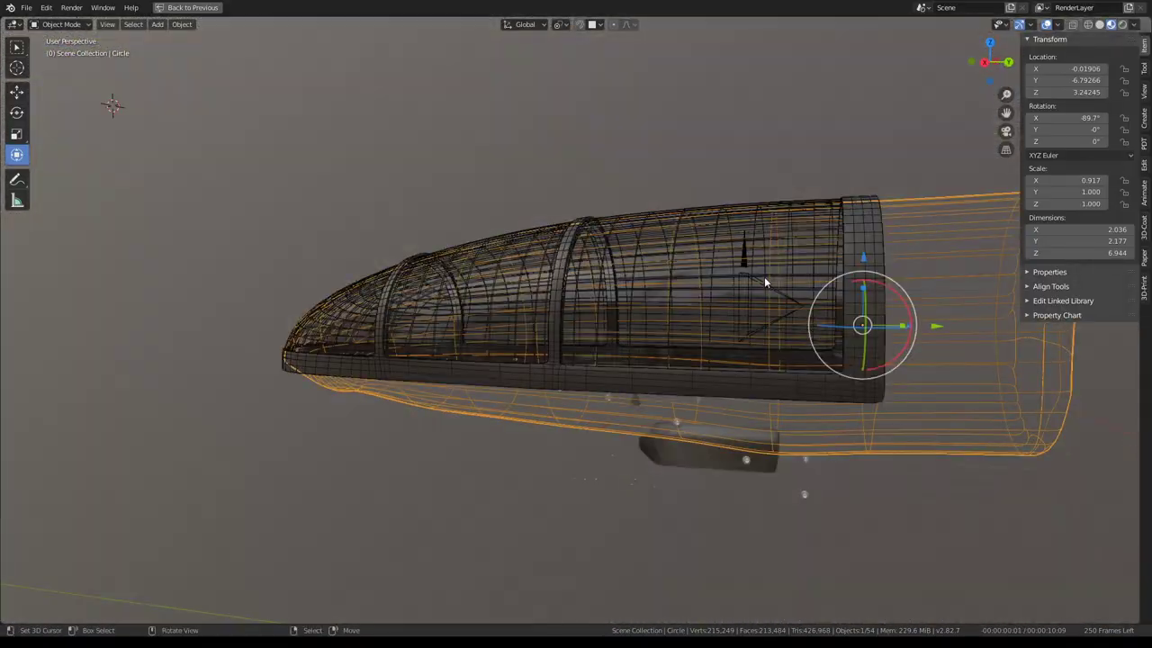
pyautogui.press('h')
pyautogui.moveTo(525, 315)
pyautogui.mouseDown(button='middle')
pyautogui.moveTo(641, 291)
pyautogui.moveTo(699, 311)
pyautogui.moveTo(666, 314)
pyautogui.mouseUp(button='middle')
pyautogui.hotkey('alt', 'h')
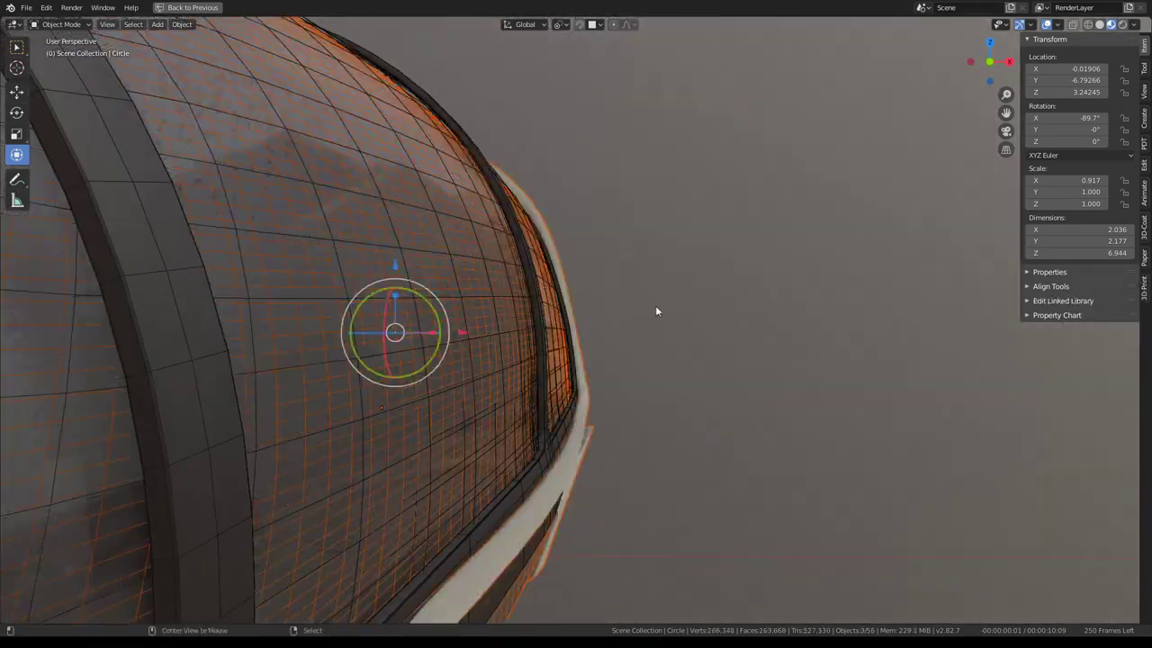
pyautogui.click(585, 445)
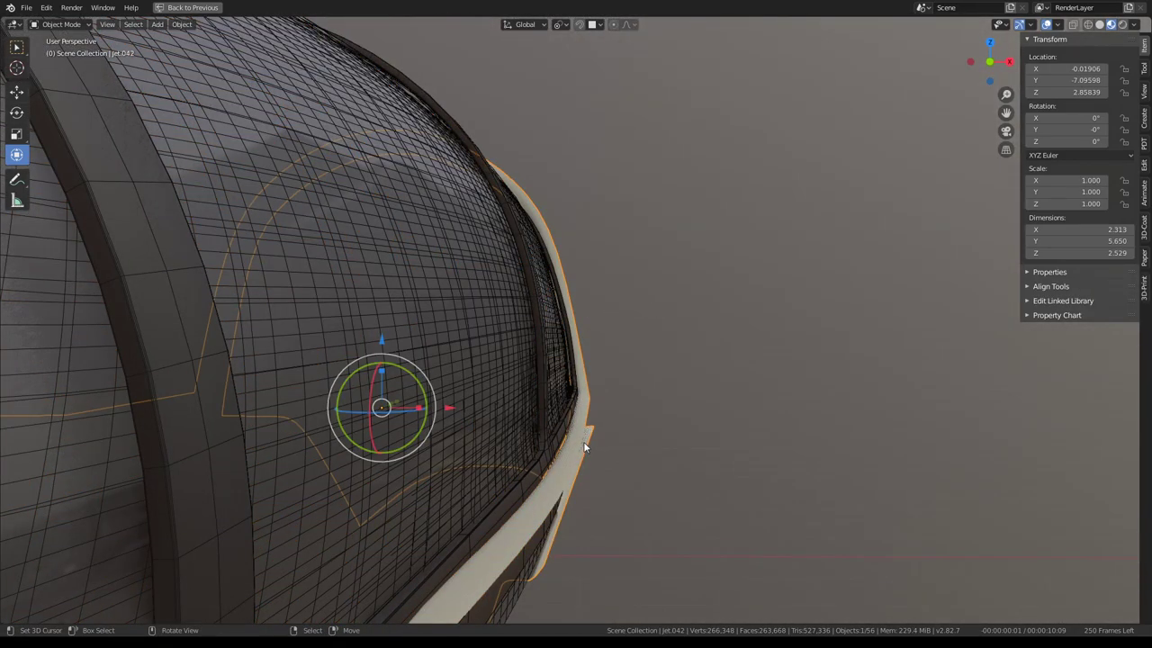
pyautogui.moveTo(584, 442)
pyautogui.mouseDown(button='middle')
pyautogui.moveTo(605, 365)
pyautogui.moveTo(573, 372)
pyautogui.mouseUp(button='middle')
pyautogui.press('h')
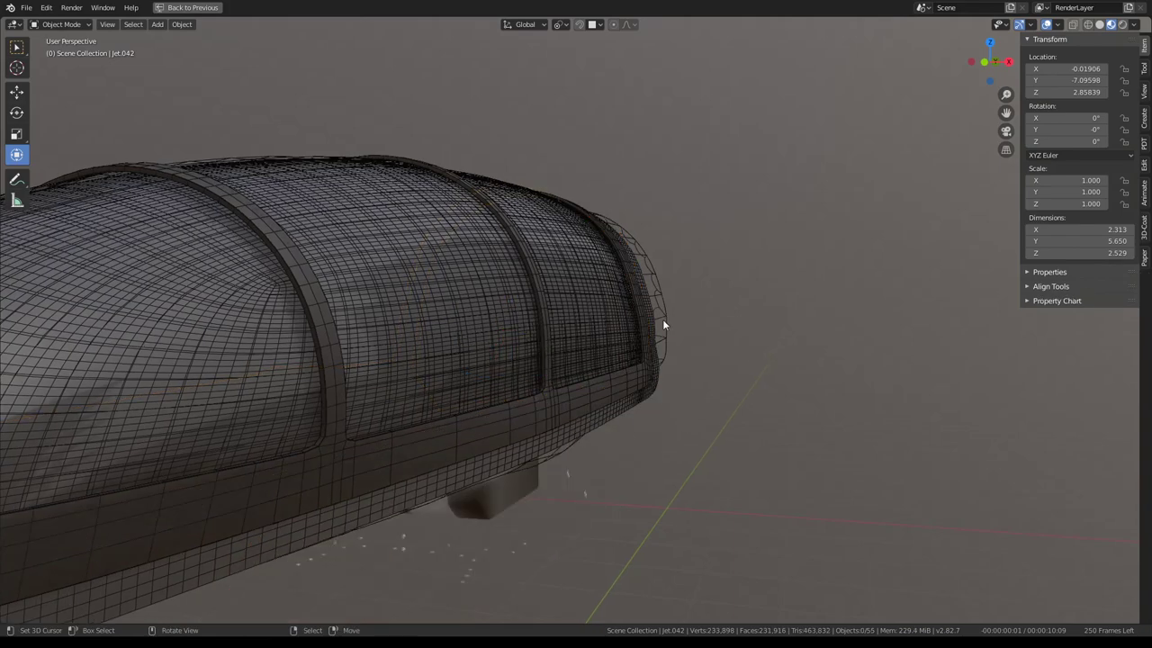
# Select the dome mesh and enter Edit Mode
pyautogui.click(659, 315)
pyautogui.moveTo(660, 315)
pyautogui.mouseDown(button='middle')
pyautogui.moveTo(537, 300)
pyautogui.moveTo(588, 295)
pyautogui.mouseUp(button='middle')
pyautogui.press('Tab')
# Nudge the Circle's side strip faces about 0.006 along X, checking through the cockpit camera
pyautogui.scroll(3, 522, 302)
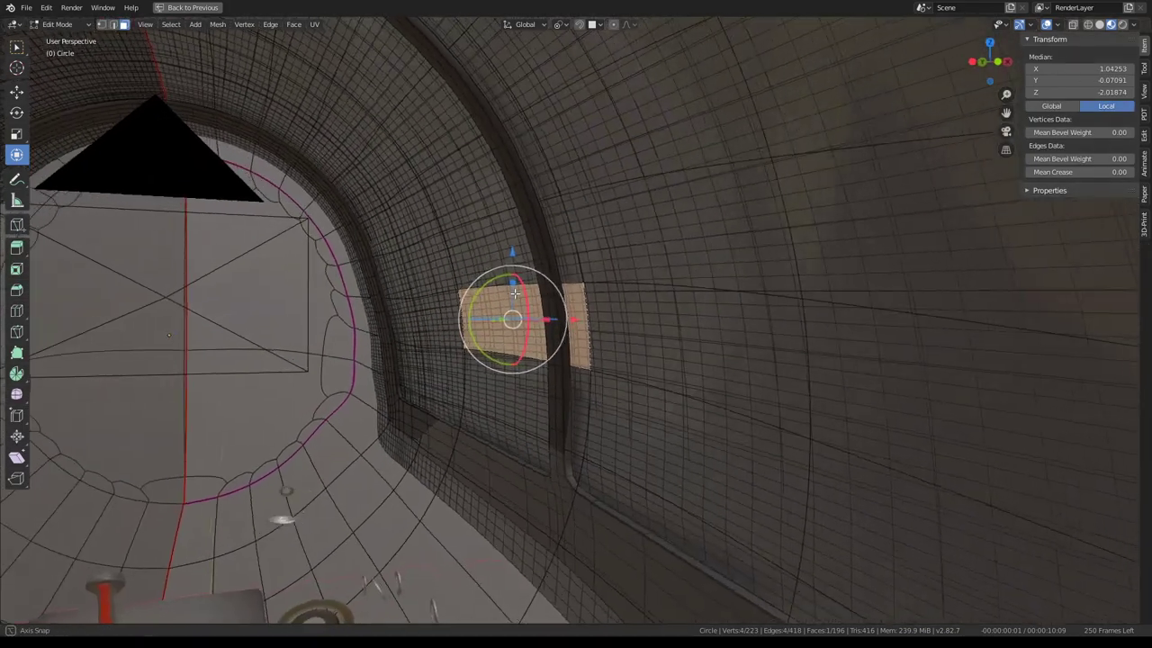
pyautogui.moveTo(642, 267)
pyautogui.mouseDown(button='middle')
pyautogui.moveTo(574, 332)
pyautogui.moveTo(570, 320)
pyautogui.mouseUp(button='middle')
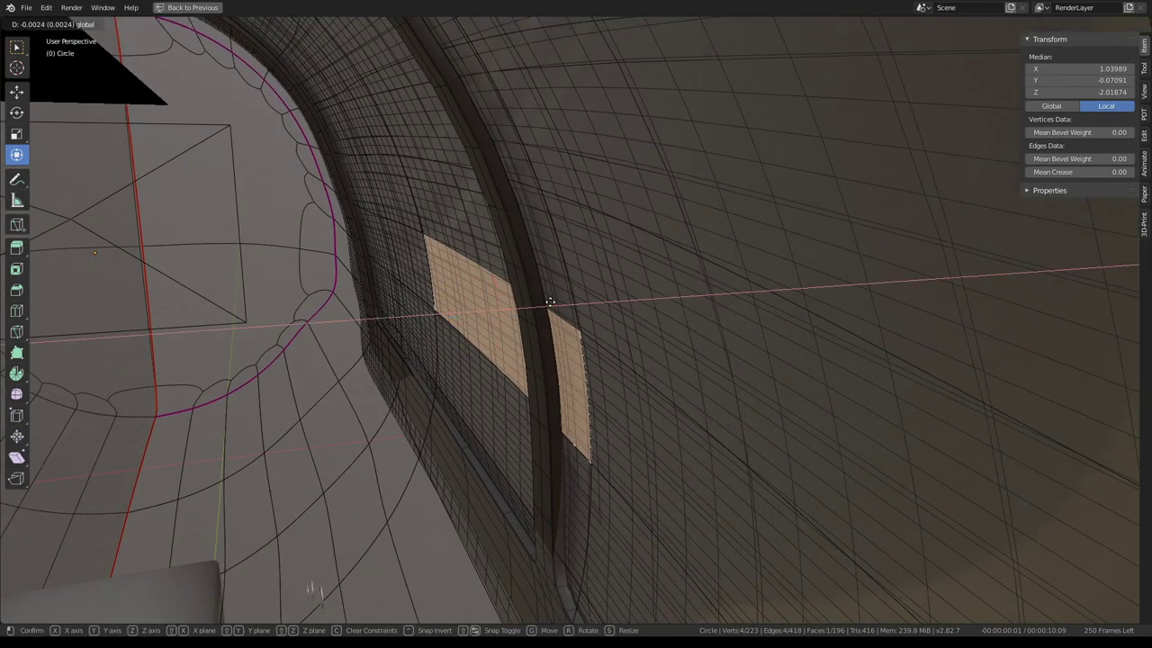
pyautogui.click(549, 301)
pyautogui.press('KP_0')
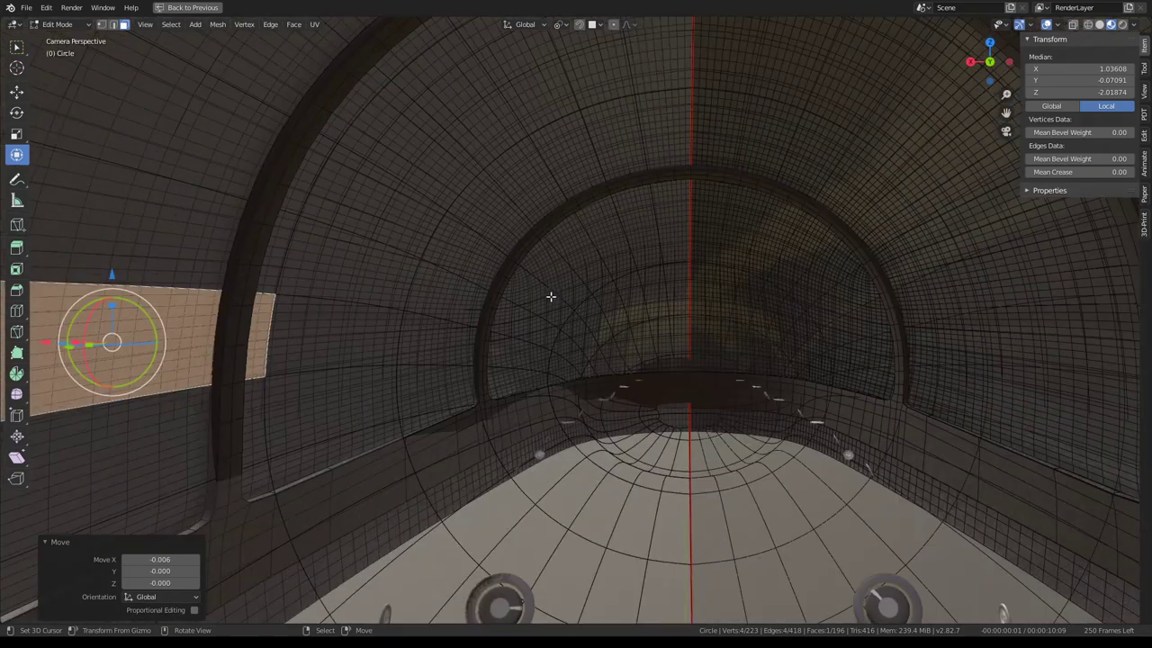
pyautogui.moveTo(210, 127); pyautogui.dragTo(480, 251, button='middle')
pyautogui.moveTo(363, 396)
pyautogui.mouseDown(button='middle')
pyautogui.moveTo(540, 382)
pyautogui.moveTo(573, 356)
pyautogui.mouseUp(button='middle')
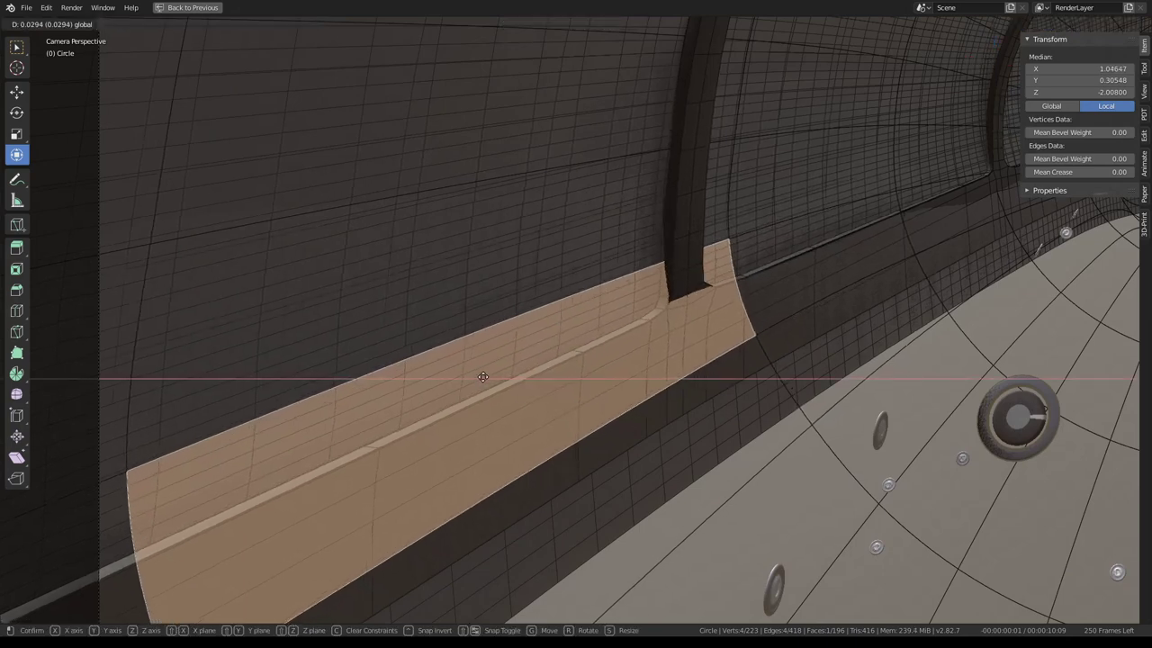
pyautogui.click(483, 377)
pyautogui.moveTo(537, 372)
pyautogui.mouseDown(button='middle')
pyautogui.moveTo(710, 273)
pyautogui.moveTo(698, 300)
pyautogui.mouseUp(button='middle')
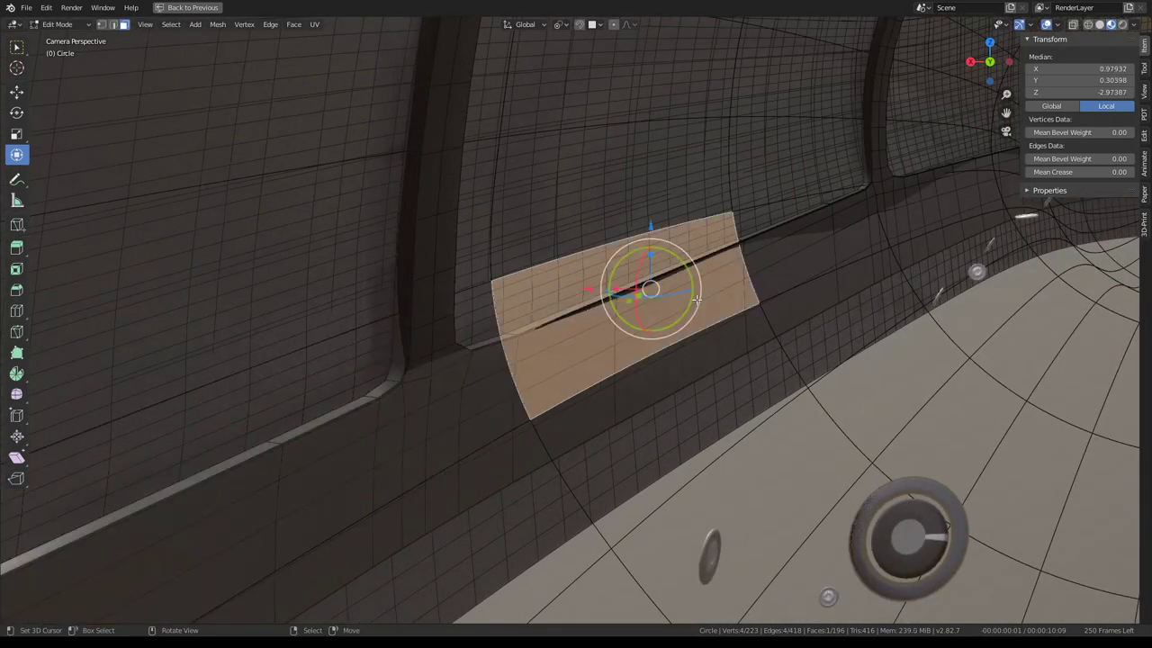
pyautogui.click(588, 286)
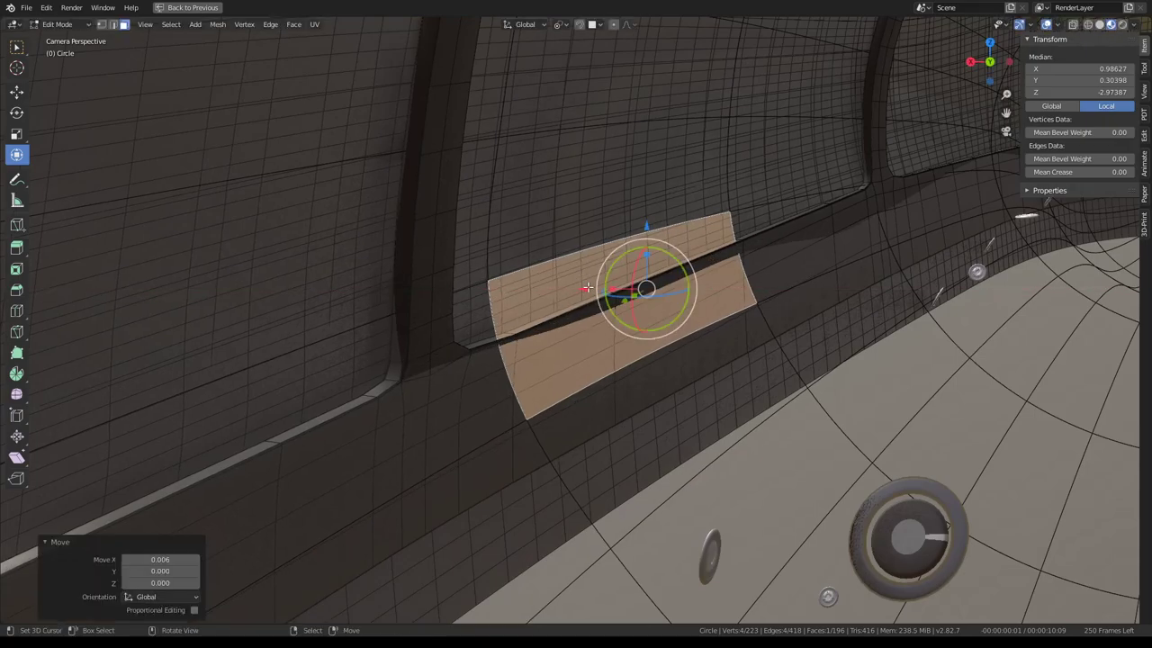
pyautogui.scroll(-5, 540, 270)
pyautogui.scroll(-4, 636, 260)
pyautogui.scroll(-4, 636, 261)
# Leave Edit Mode and delete the Circle object
pyautogui.press('Tab')
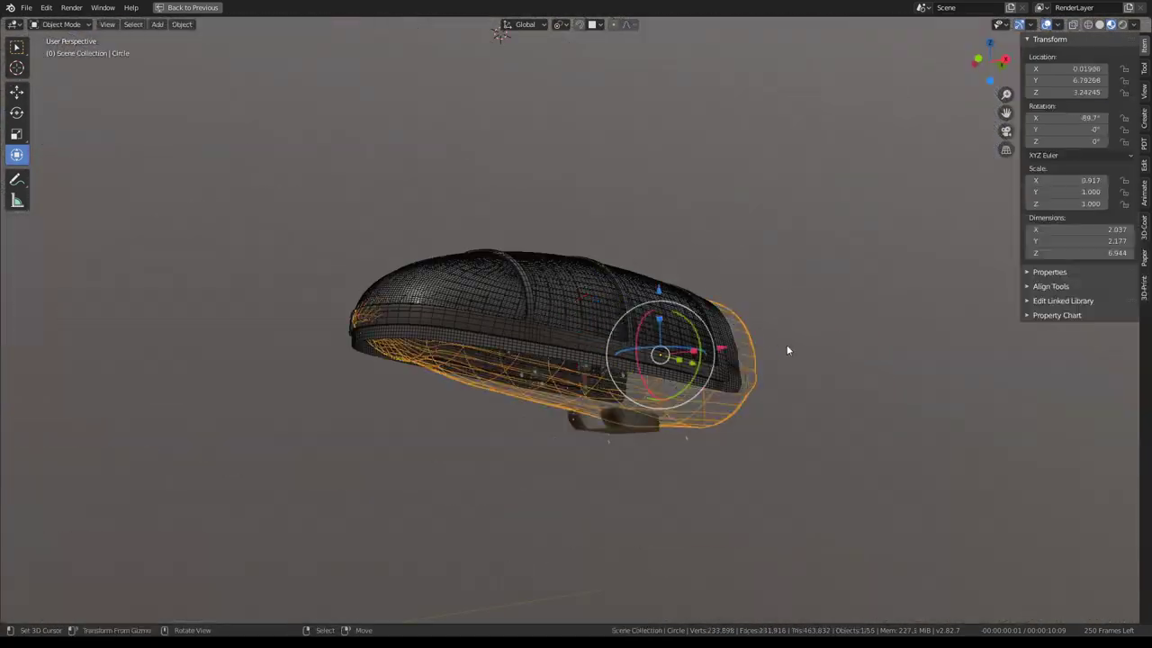
pyautogui.scroll(3, 884, 375)
pyautogui.press('Delete')
# Delete the spare Glass_High.001 outer shell from the canopy
pyautogui.moveTo(650, 216)
pyautogui.mouseDown(button='middle')
pyautogui.moveTo(695, 261)
pyautogui.moveTo(703, 234)
pyautogui.moveTo(641, 198)
pyautogui.mouseUp(button='middle')
pyautogui.scroll(5, 703, 235)
pyautogui.click(683, 196)
pyautogui.scroll(-3, 756, 243)
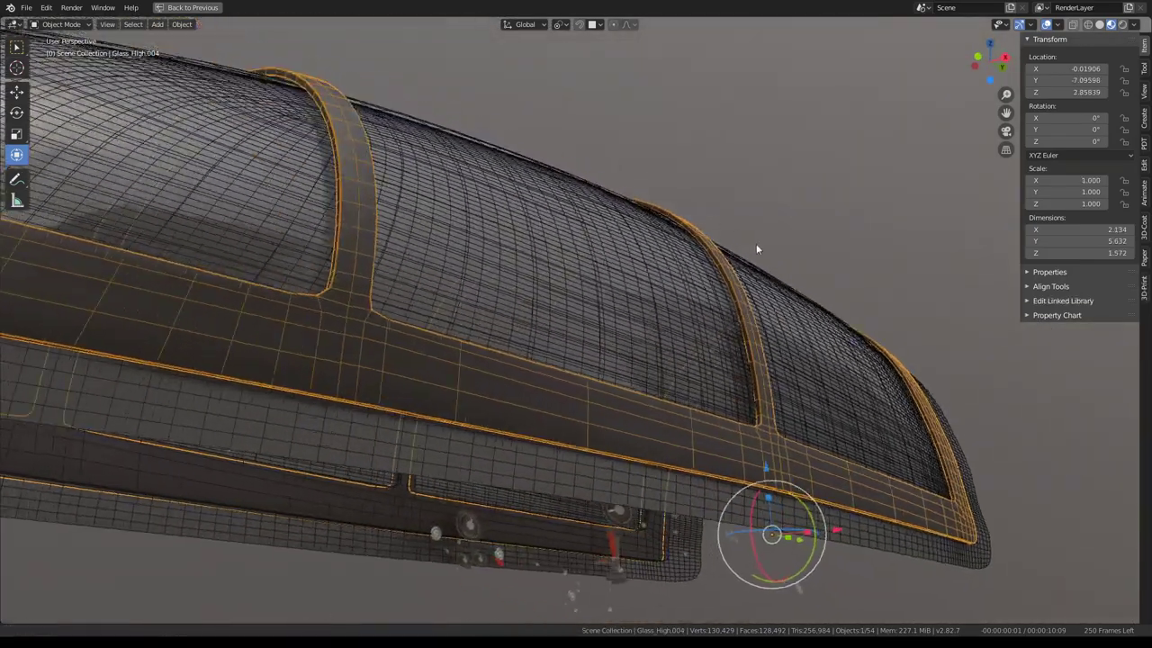
pyautogui.scroll(3, 651, 247)
pyautogui.scroll(2, 665, 255)
pyautogui.click(747, 227)
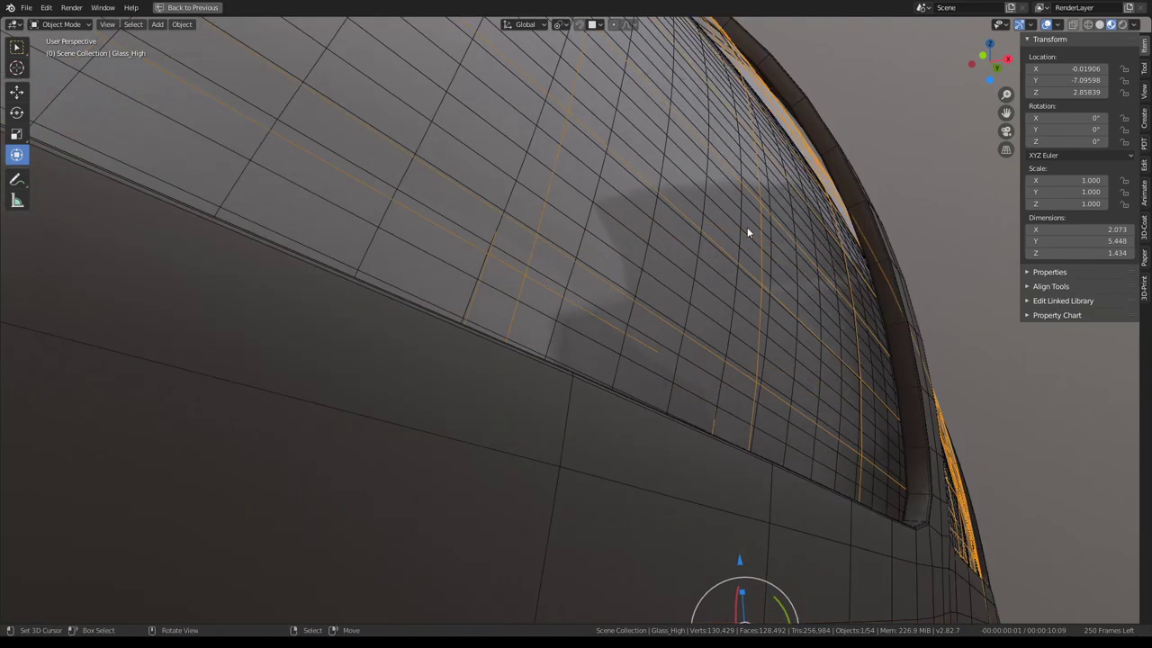
pyautogui.scroll(-8, 722, 215)
pyautogui.click(592, 406)
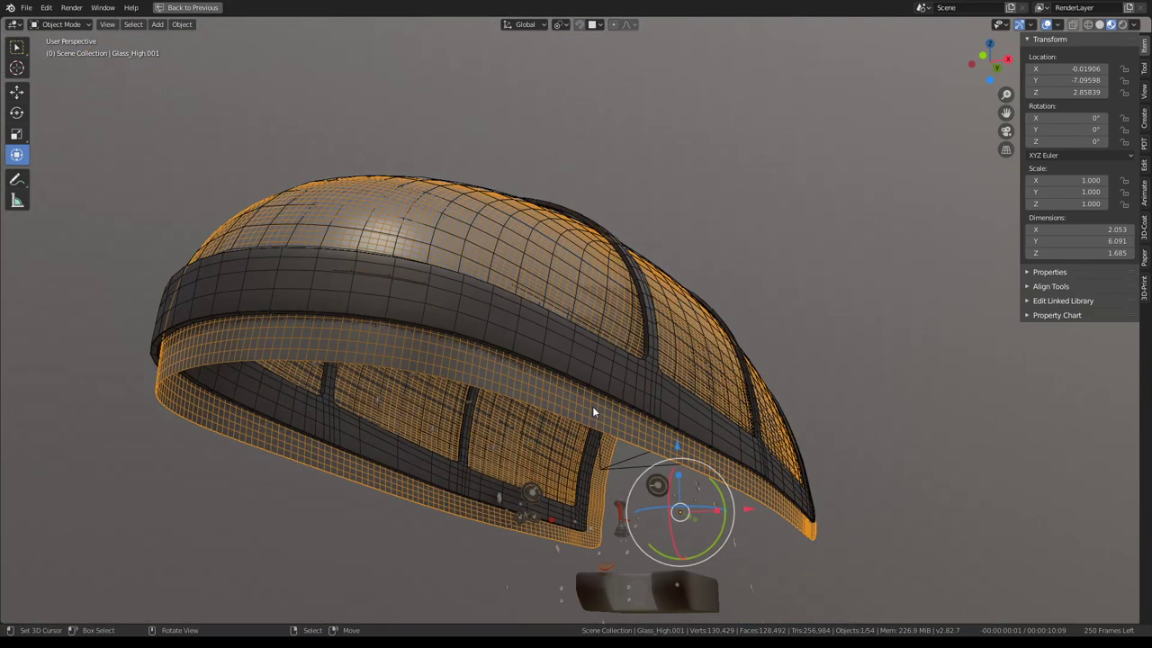
pyautogui.press('Delete')
# Select the Glass_High glass shell and restore the full Shading workspace layout
pyautogui.moveTo(553, 234); pyautogui.dragTo(565, 344, button='middle')
pyautogui.click(565, 345)
pyautogui.scroll(2, 567, 296)
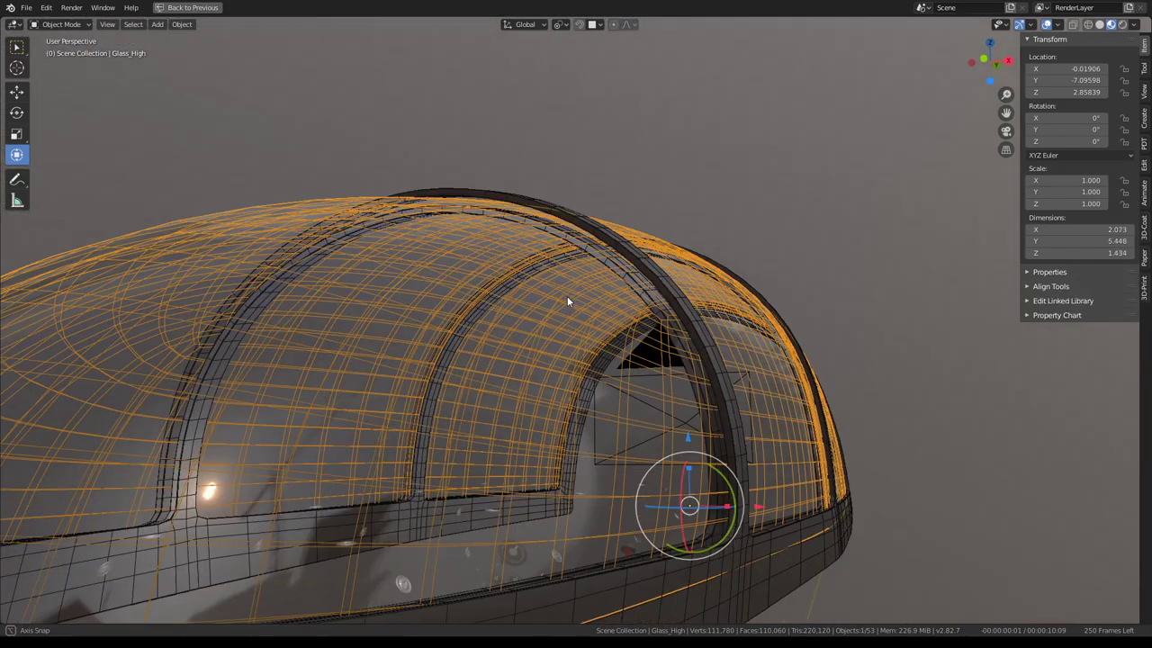
pyautogui.hotkey('ctrl', 'space')
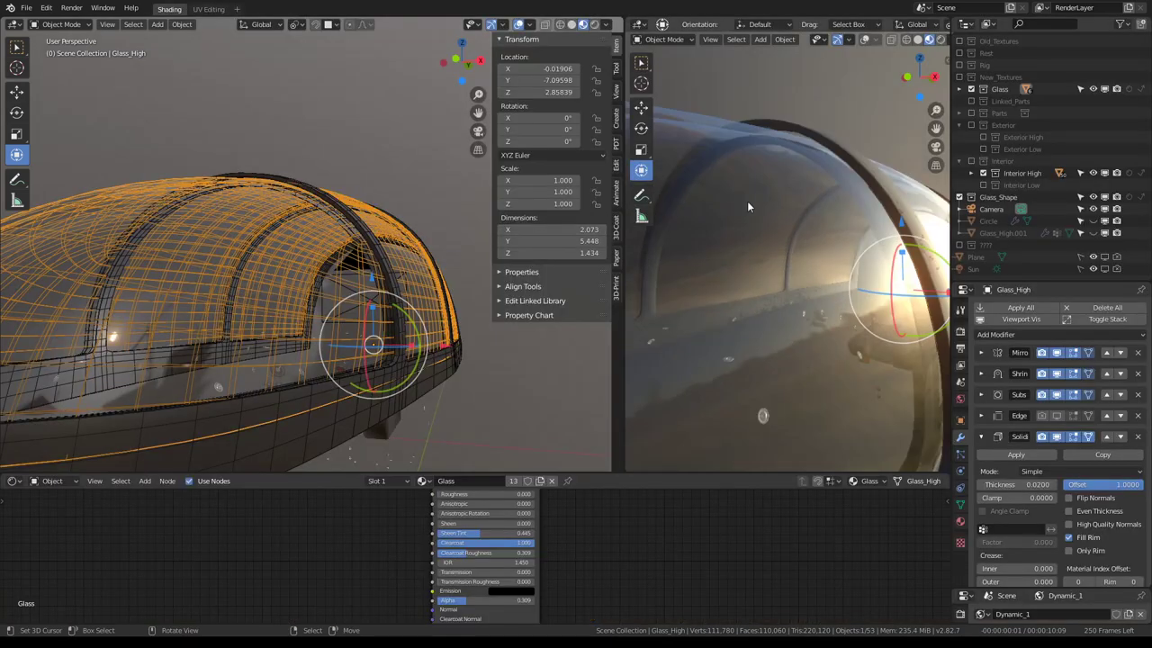
# Orbit the rendered glass canopy, maximizing the view to inspect the dome
pyautogui.moveTo(770, 197)
pyautogui.mouseDown(button='middle')
pyautogui.moveTo(890, 221)
pyautogui.moveTo(838, 181)
pyautogui.moveTo(734, 214)
pyautogui.moveTo(801, 211)
pyautogui.moveTo(781, 123)
pyautogui.moveTo(771, 176)
pyautogui.mouseUp(button='middle')
pyautogui.hotkey('ctrl', 'space')
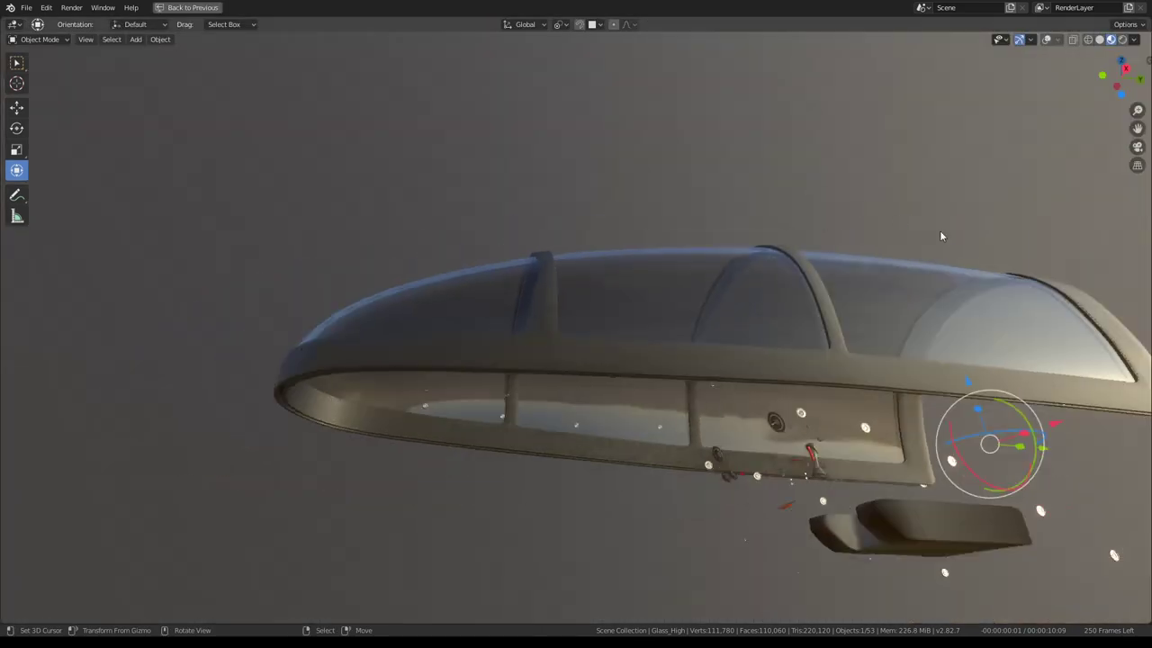
pyautogui.moveTo(939, 231)
pyautogui.mouseDown(button='middle')
pyautogui.moveTo(750, 188)
pyautogui.moveTo(656, 254)
pyautogui.moveTo(696, 192)
pyautogui.moveTo(693, 171)
pyautogui.moveTo(823, 195)
pyautogui.moveTo(751, 236)
pyautogui.moveTo(713, 296)
pyautogui.mouseUp(button='middle')
pyautogui.scroll(3, 720, 260)
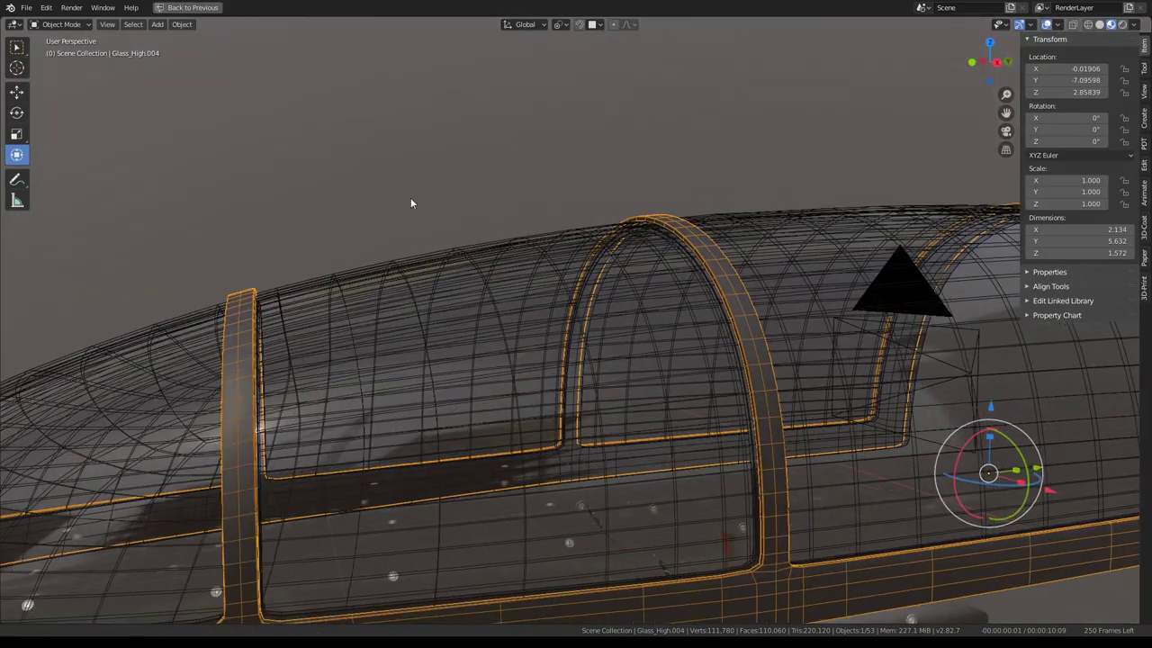
# Enter Edit Mode on the Glass_High.004 frame and switch to Solid shading
pyautogui.moveTo(411, 202); pyautogui.dragTo(547, 240, button='middle')
pyautogui.press('Tab')
pyautogui.moveTo(522, 278)
pyautogui.mouseDown(button='middle')
pyautogui.moveTo(684, 237)
pyautogui.moveTo(572, 268)
pyautogui.moveTo(589, 270)
pyautogui.mouseUp(button='middle')
pyautogui.scroll(3, 576, 270)
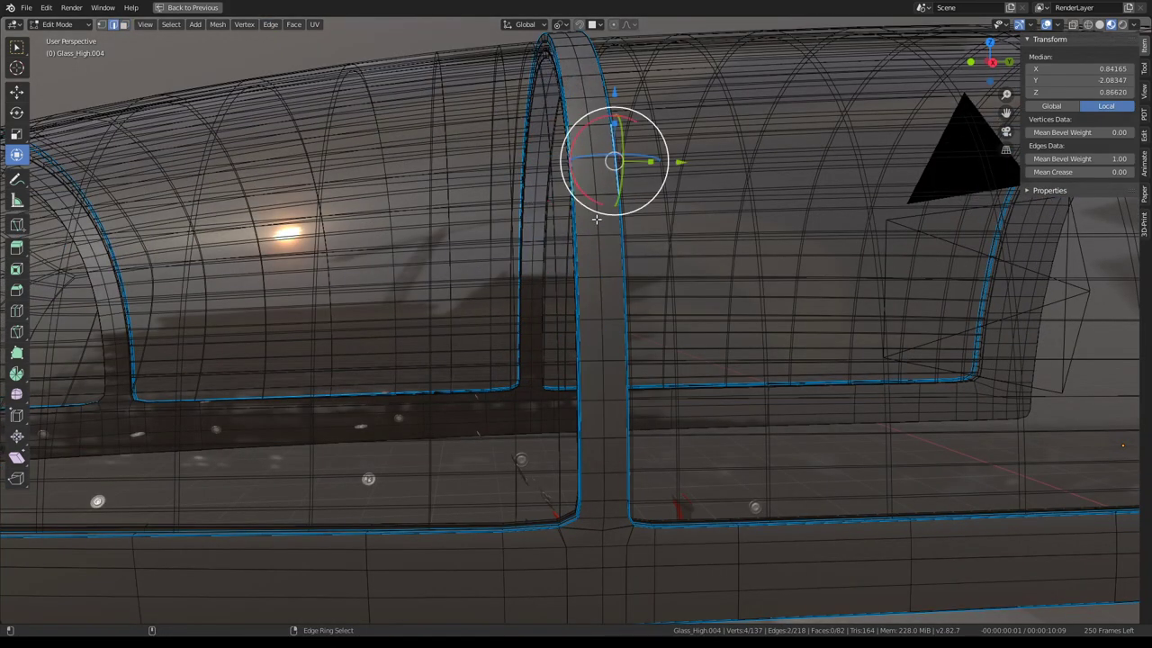
pyautogui.click(1100, 27)
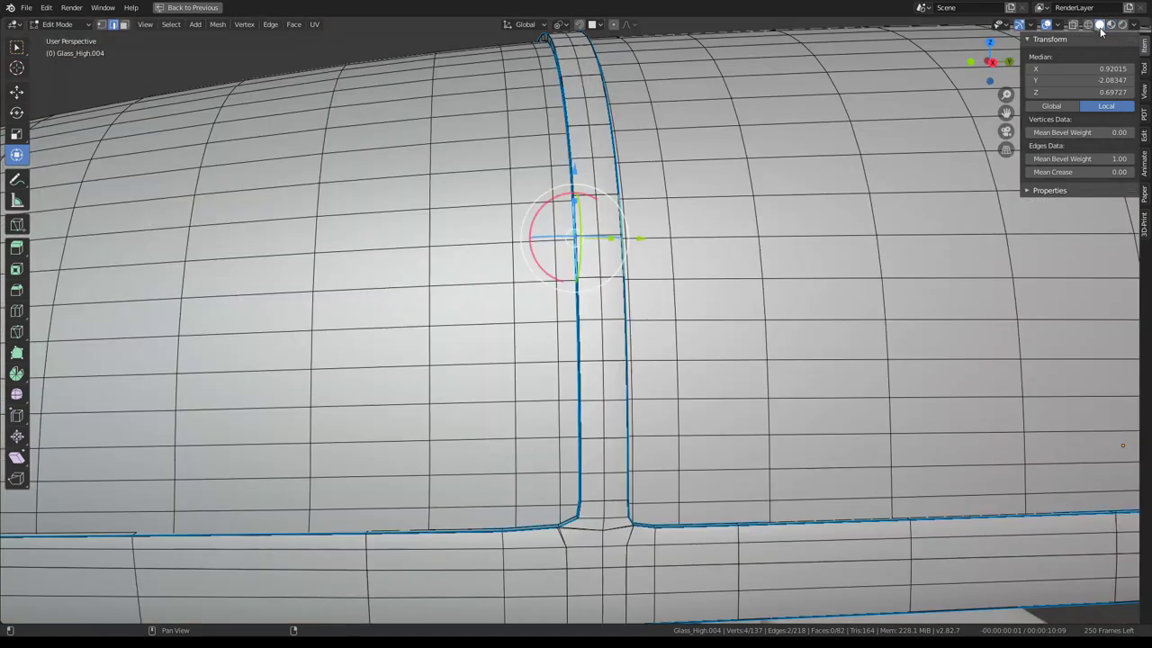
pyautogui.moveTo(630, 351); pyautogui.dragTo(630, 377, button='middle')
# Select the edge path at the rib's T-junction and edge-slide it inward
pyautogui.keyDown('shift'); pyautogui.rightClick(595, 474); pyautogui.keyUp('shift')
pyautogui.moveTo(595, 474); pyautogui.dragTo(627, 441, button='middle')
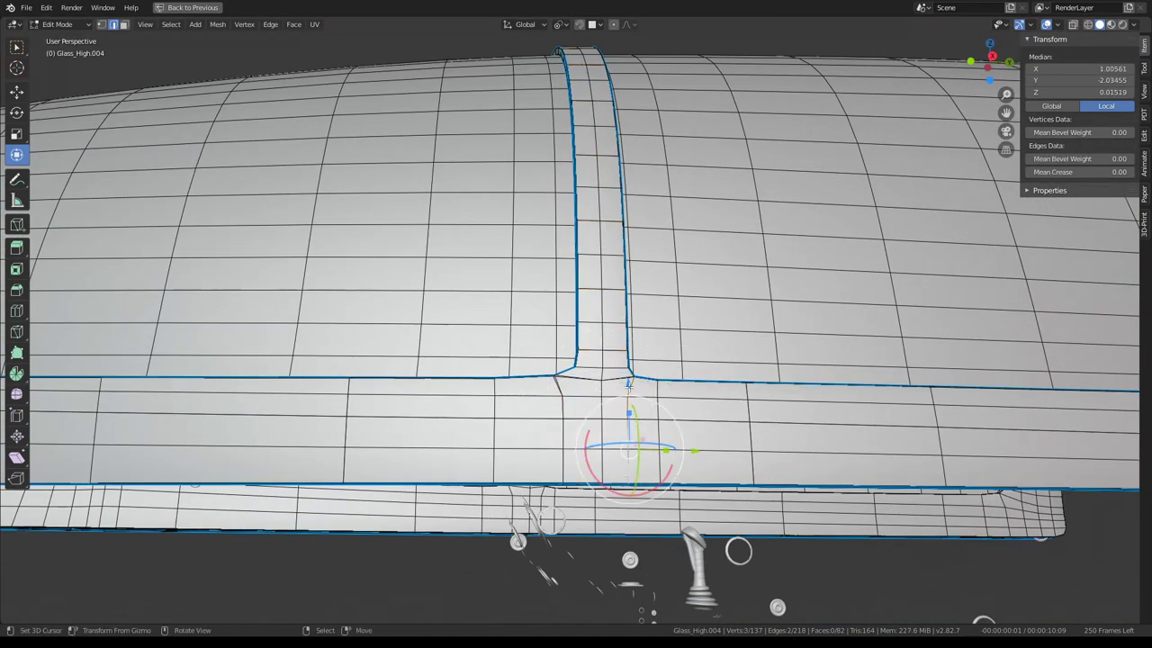
pyautogui.keyDown('ctrl'); pyautogui.click(631, 474); pyautogui.keyUp('ctrl')
pyautogui.moveTo(632, 474); pyautogui.dragTo(684, 340, button='middle')
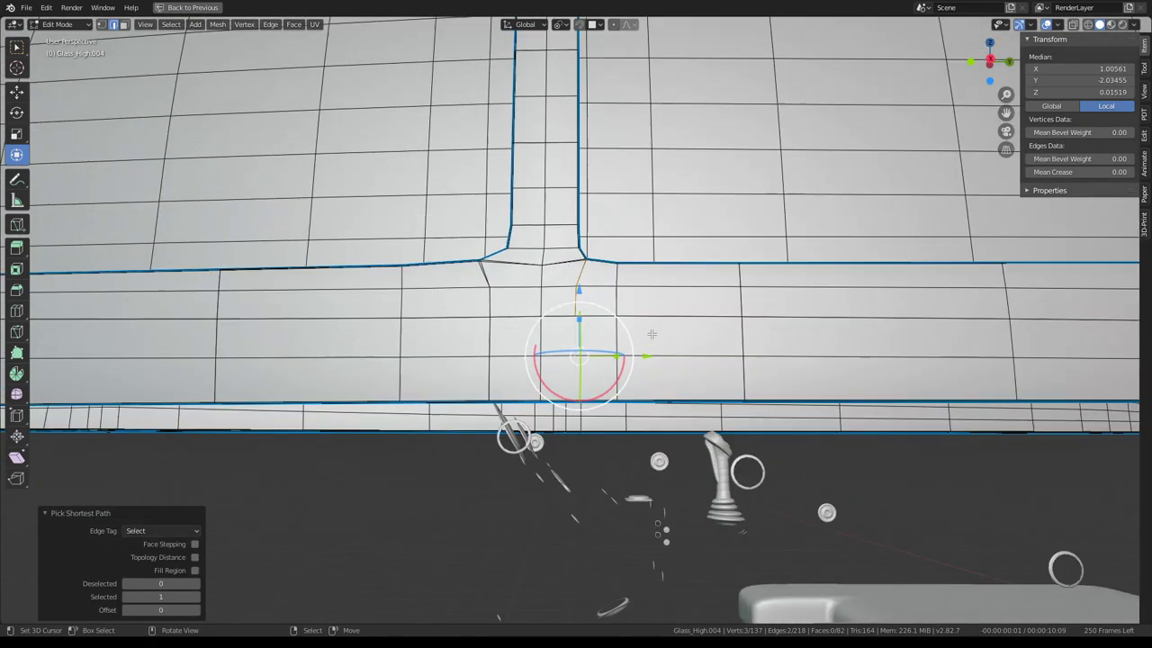
pyautogui.press('g')
pyautogui.click(695, 345)
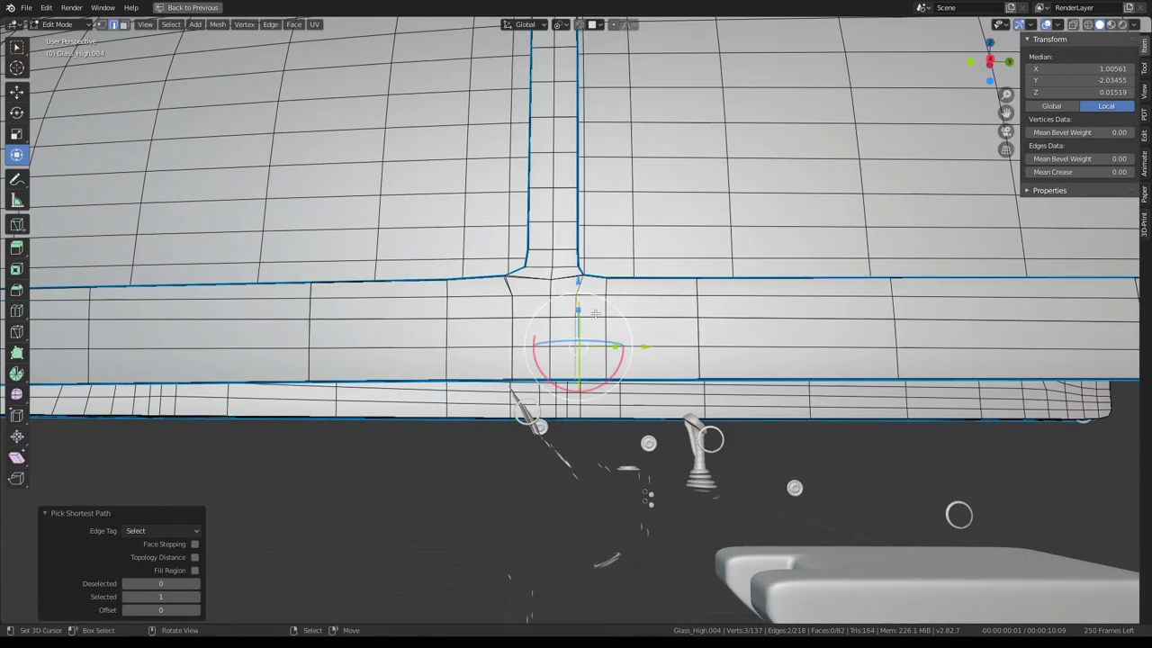
# Edge-slide the edge below the junction into place, refine it, and return to Object Mode
pyautogui.click(583, 343)
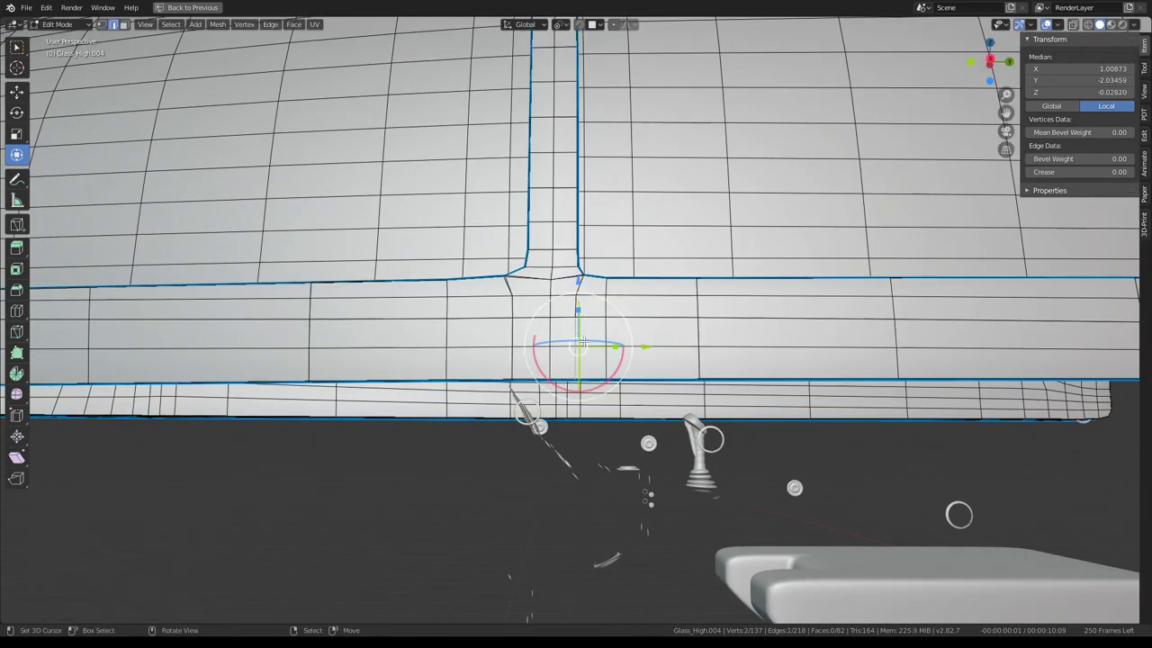
pyautogui.click(689, 346)
pyautogui.moveTo(689, 346); pyautogui.dragTo(553, 401, button='middle')
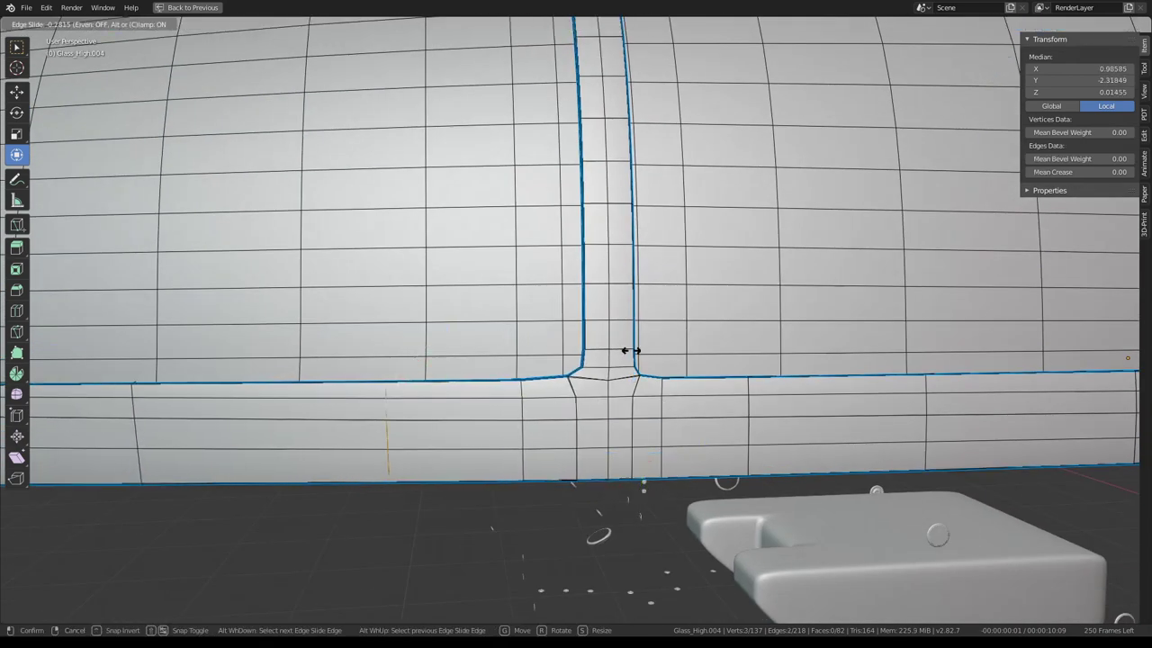
pyautogui.click(764, 378)
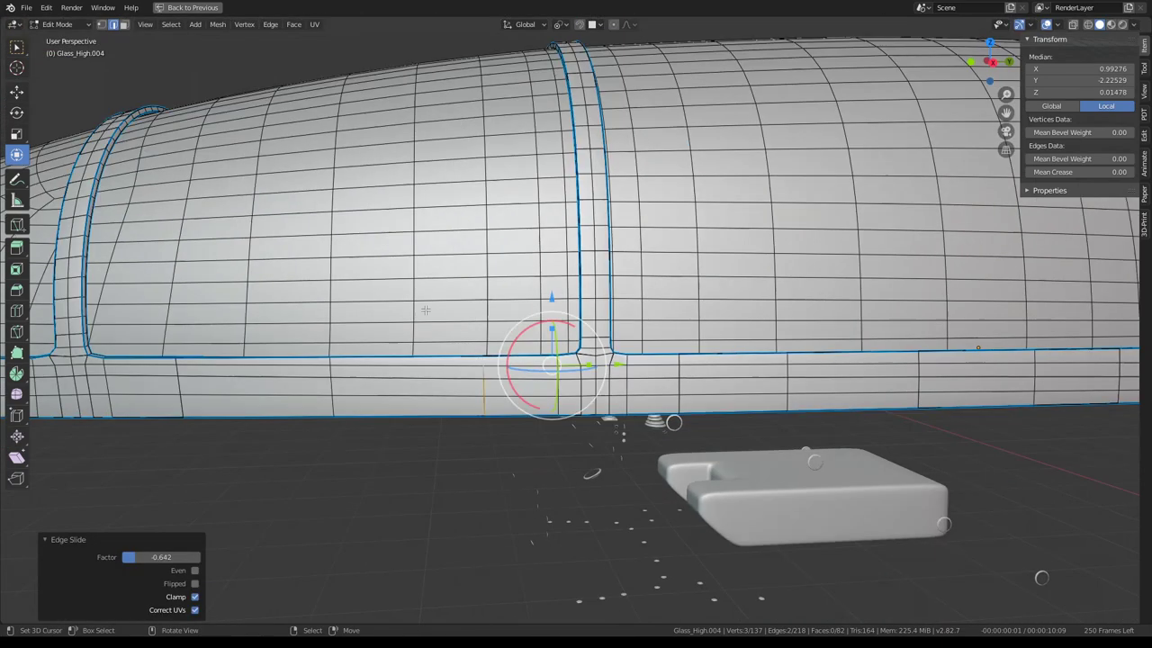
pyautogui.scroll(5, 536, 333)
pyautogui.scroll(2, 536, 333)
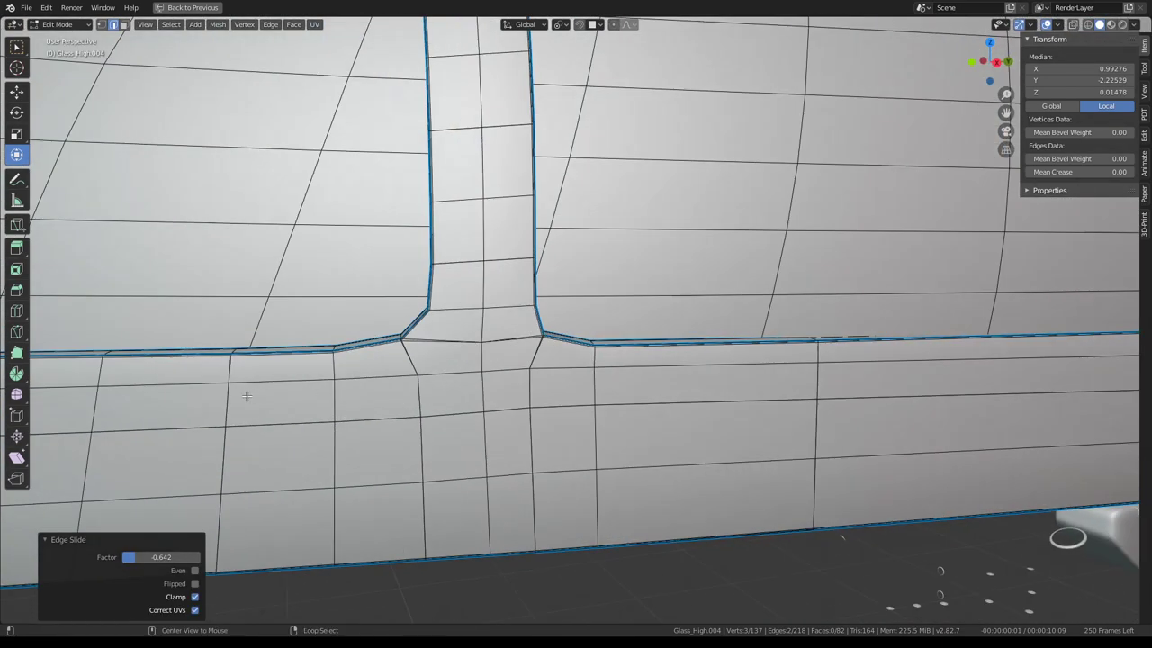
pyautogui.press('g')
pyautogui.press('g')
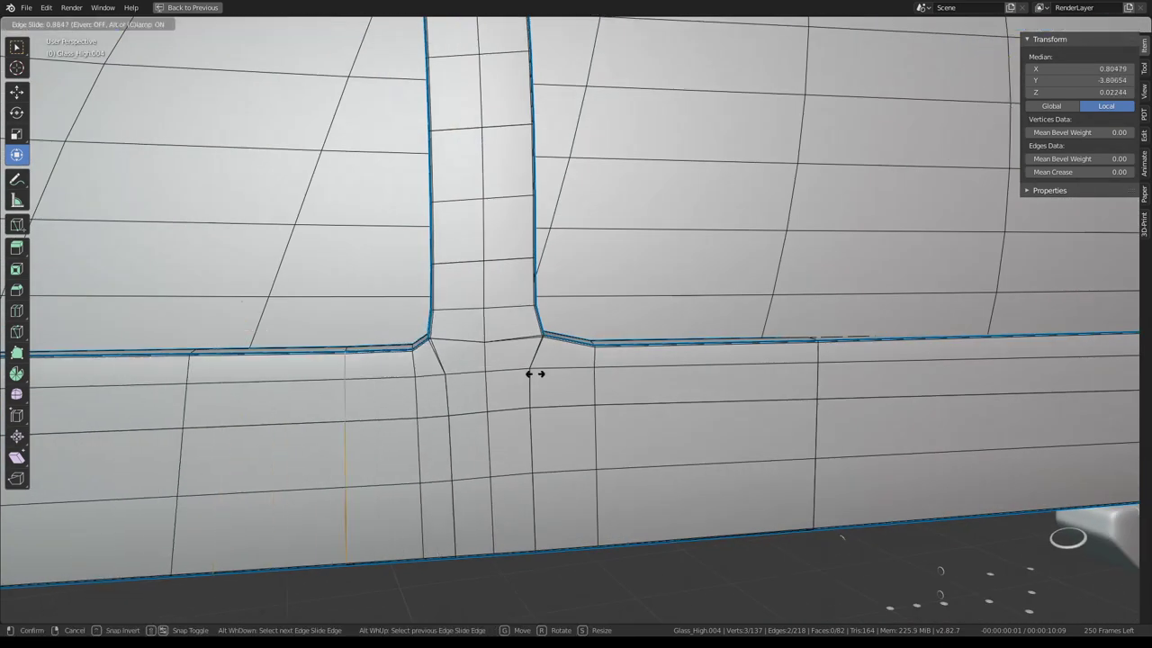
pyautogui.click(483, 373)
pyautogui.scroll(-8, 580, 406)
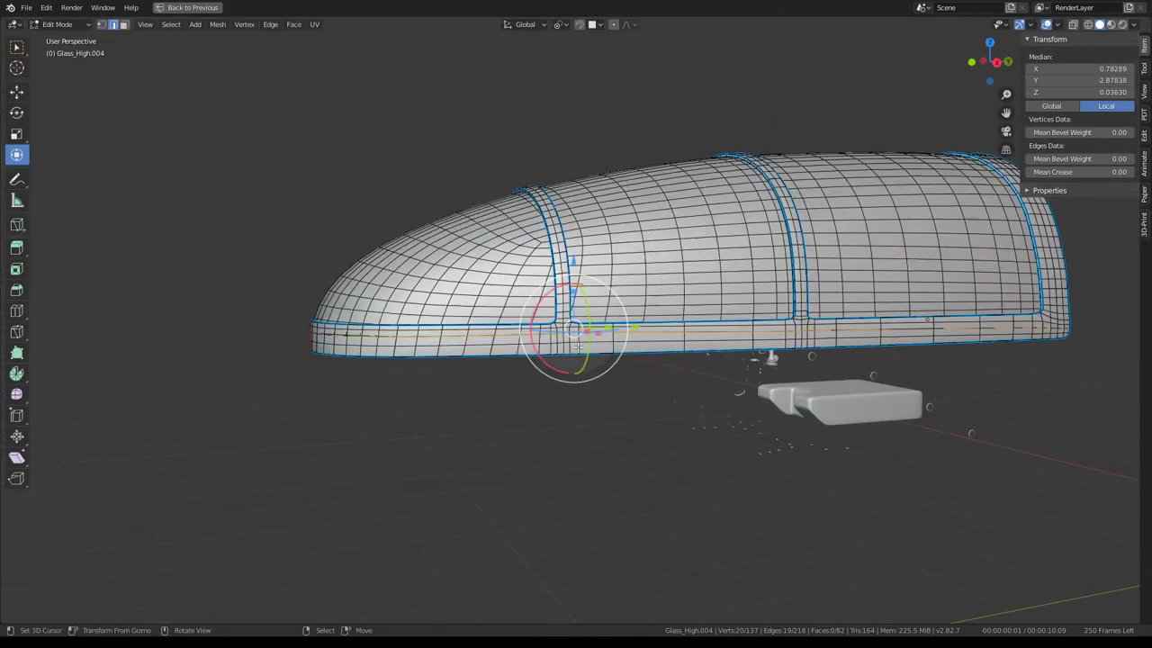
pyautogui.press('Tab')
pyautogui.moveTo(631, 348)
pyautogui.mouseDown(button='middle')
pyautogui.moveTo(717, 348)
pyautogui.moveTo(585, 288)
pyautogui.mouseUp(button='middle')
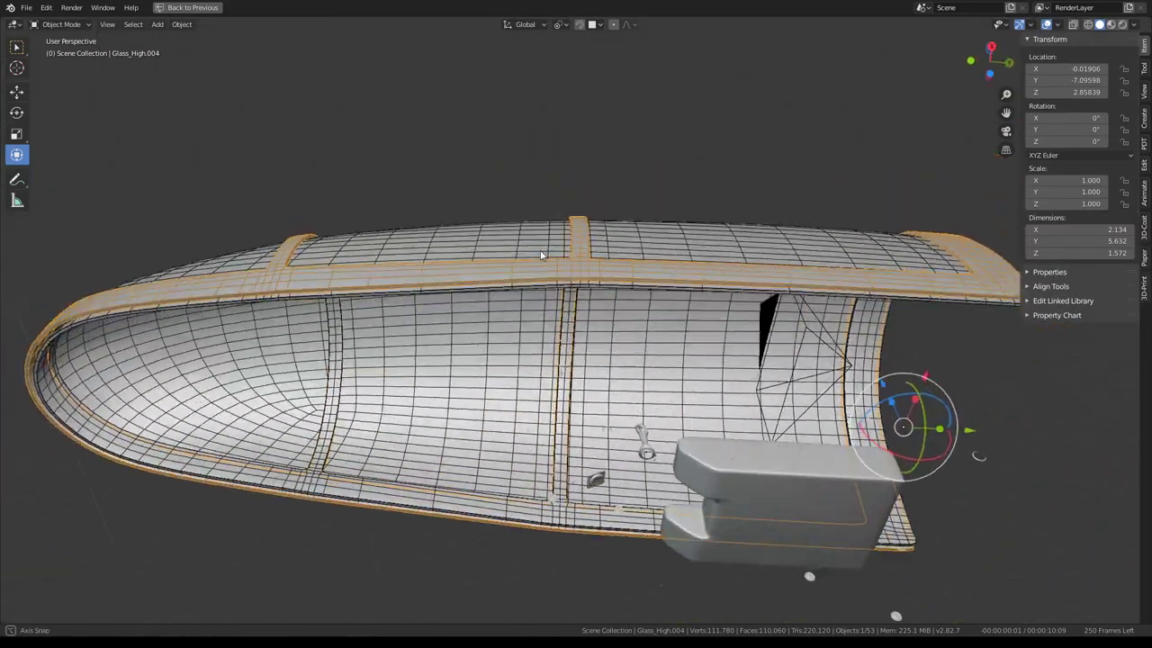
# Re-enter Edit Mode on Glass_High.004, view the rib in Material Preview, and restore the Shading layout
pyautogui.scroll(5, 553, 280)
pyautogui.press('Tab')
pyautogui.scroll(2, 549, 205)
pyautogui.moveTo(549, 205)
pyautogui.mouseDown(button='middle')
pyautogui.moveTo(608, 338)
pyautogui.moveTo(732, 391)
pyautogui.moveTo(633, 327)
pyautogui.moveTo(783, 357)
pyautogui.mouseUp(button='middle')
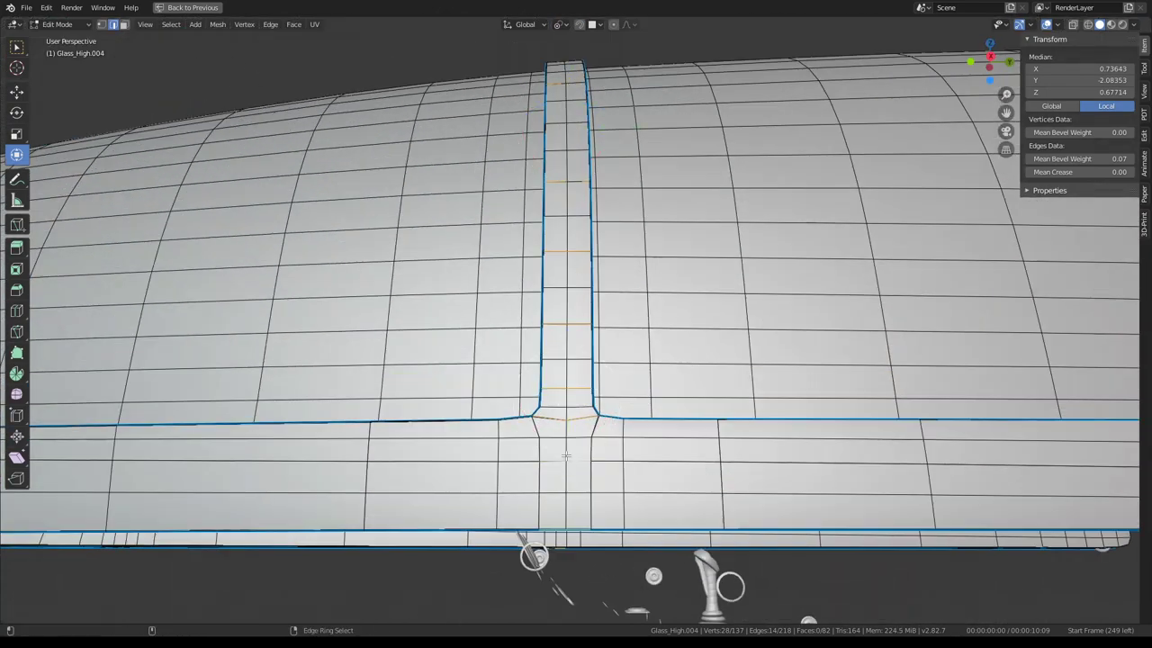
pyautogui.scroll(-3, 485, 367)
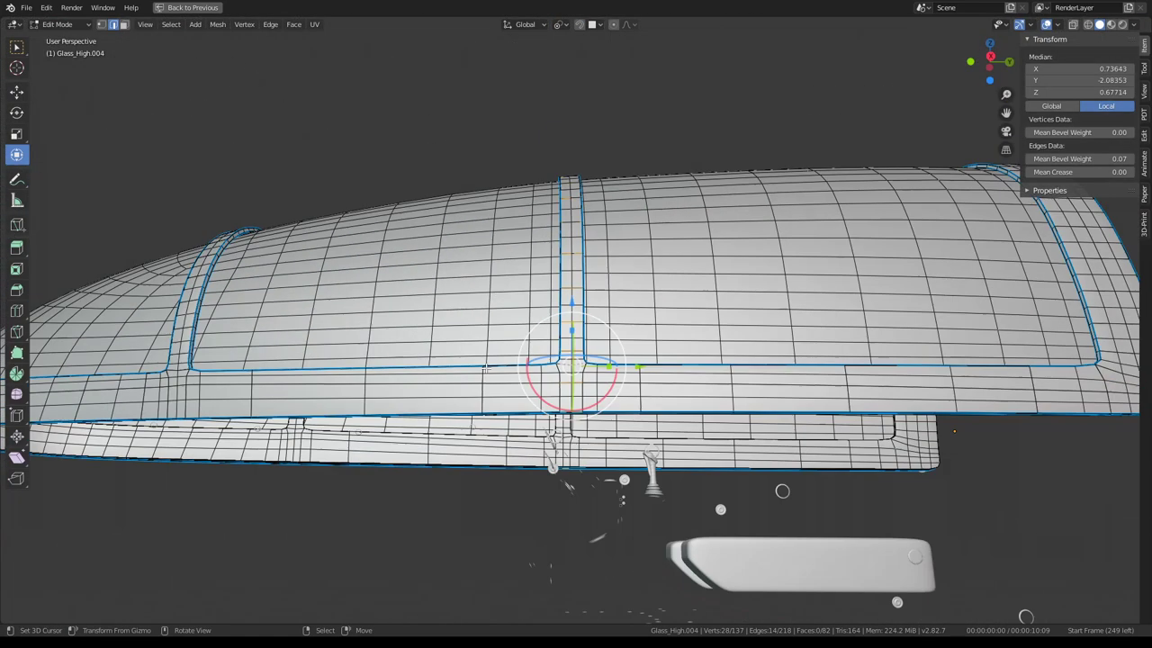
pyautogui.click(1112, 25)
pyautogui.moveTo(630, 180); pyautogui.dragTo(641, 136, button='middle')
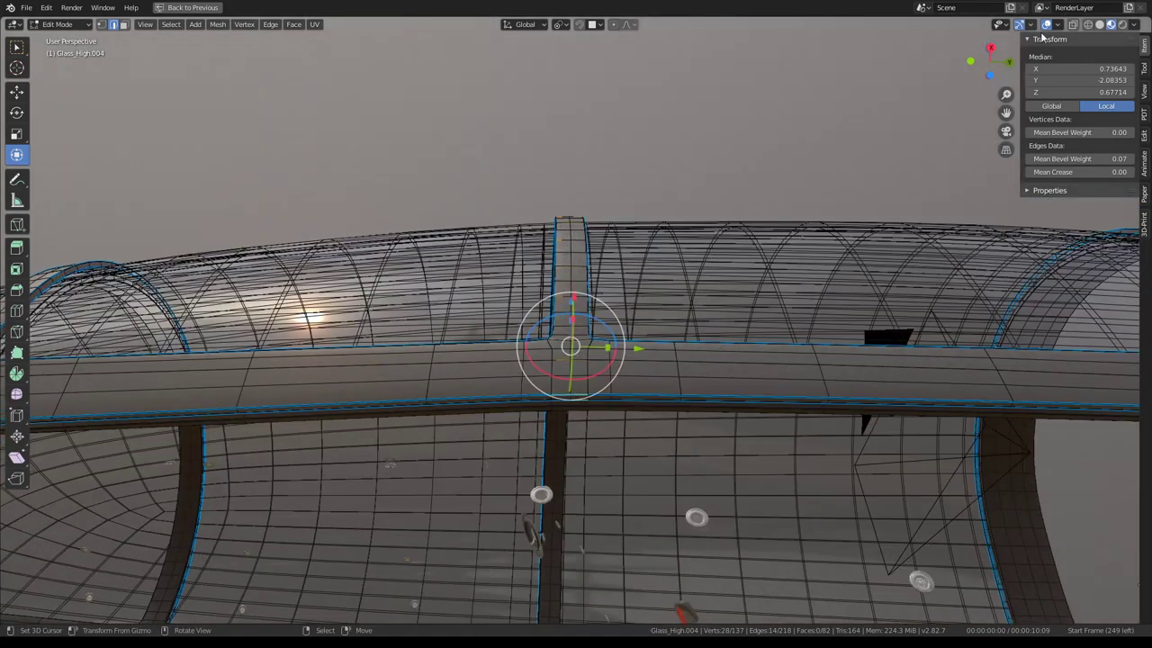
pyautogui.hotkey('ctrl', 'space')
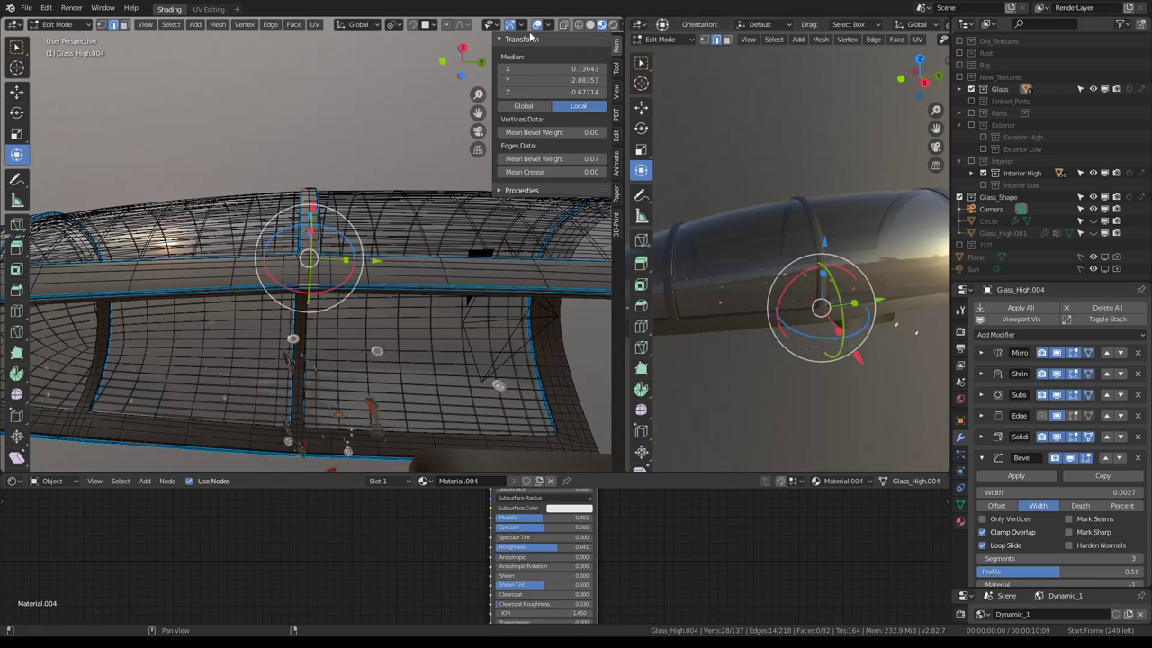
# Subdivide the selected rib strip at the top-rail joint with 2 cuts
pyautogui.click(590, 25)
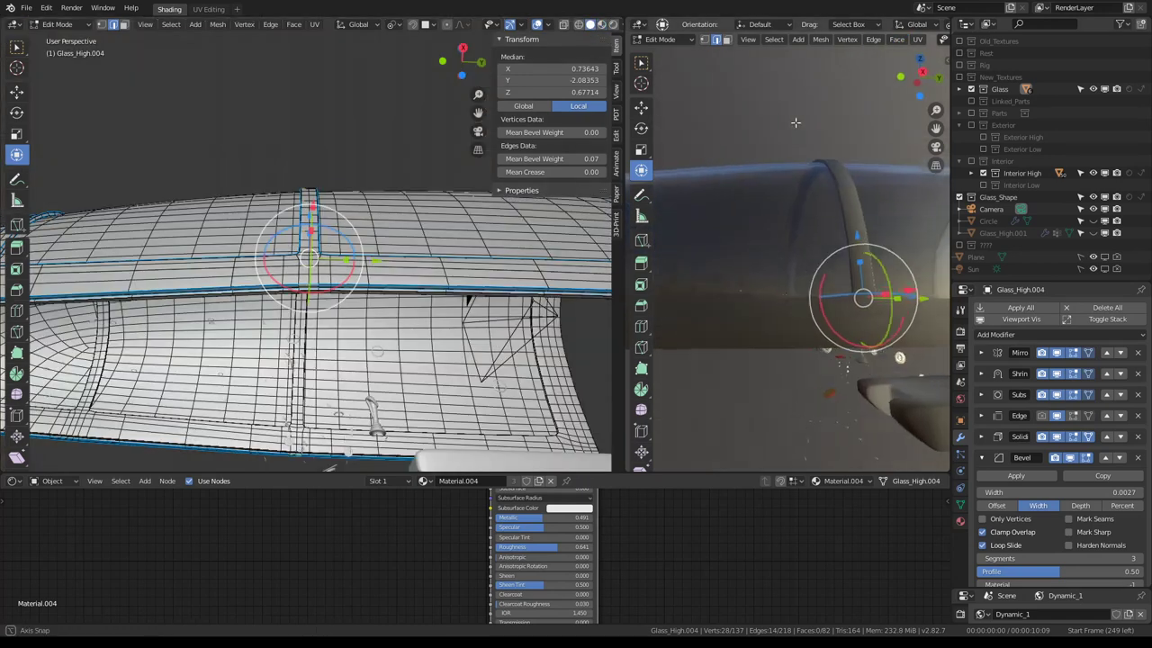
pyautogui.moveTo(716, 205); pyautogui.dragTo(821, 465, button='middle')
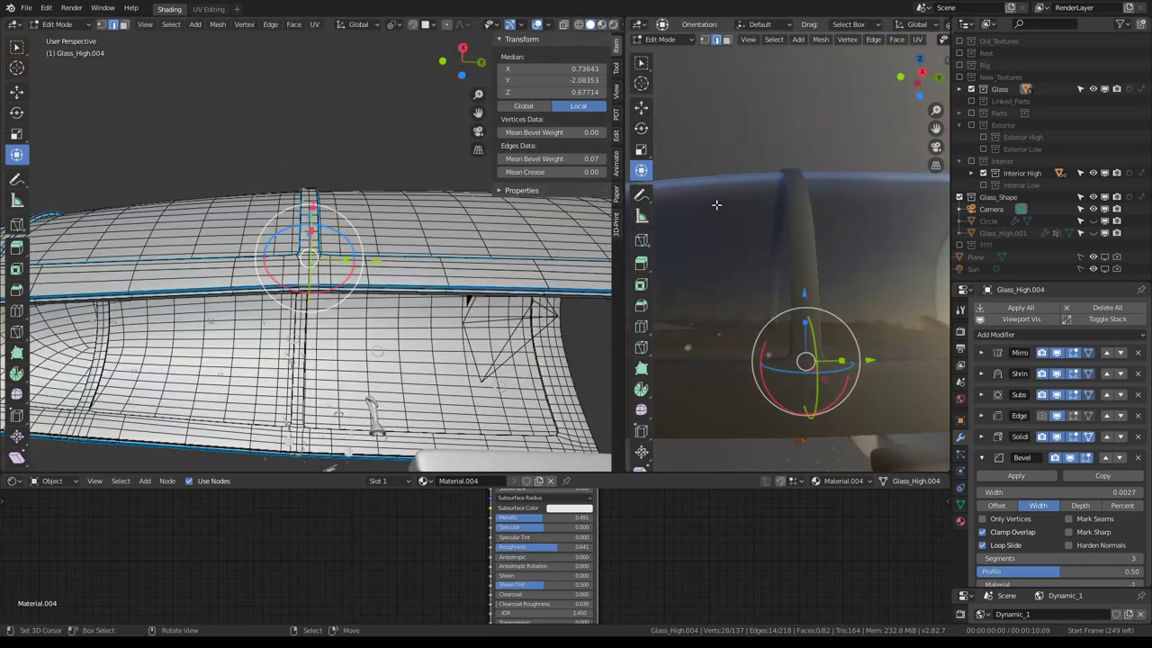
pyautogui.moveTo(288, 288); pyautogui.dragTo(385, 202, button='middle')
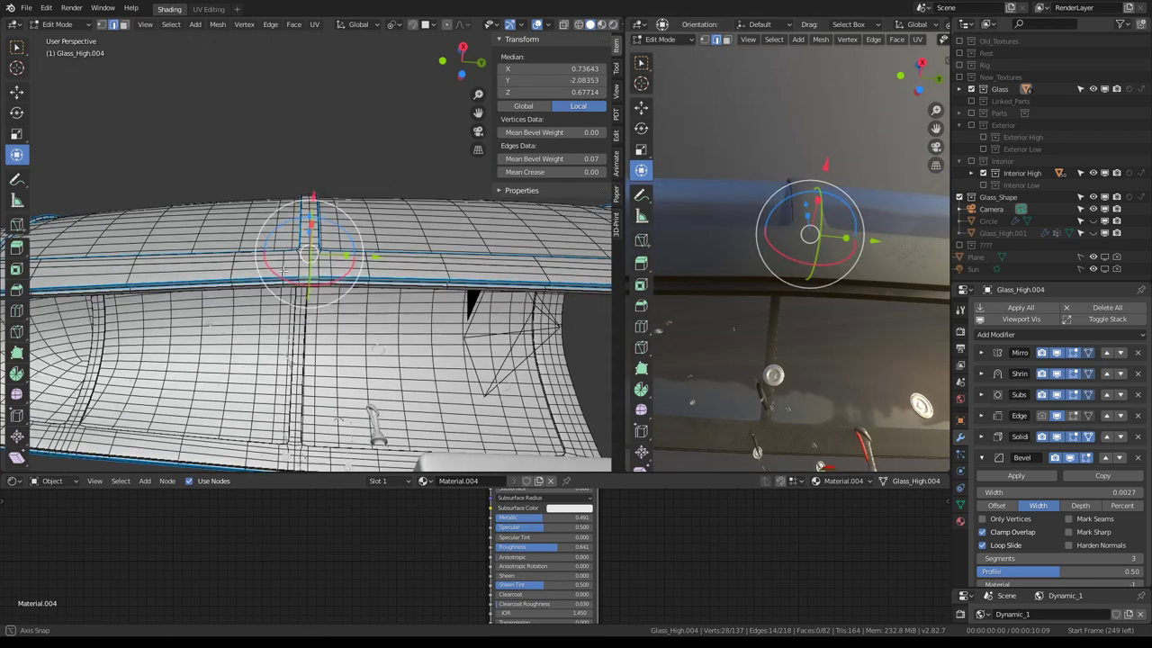
pyautogui.press('q')
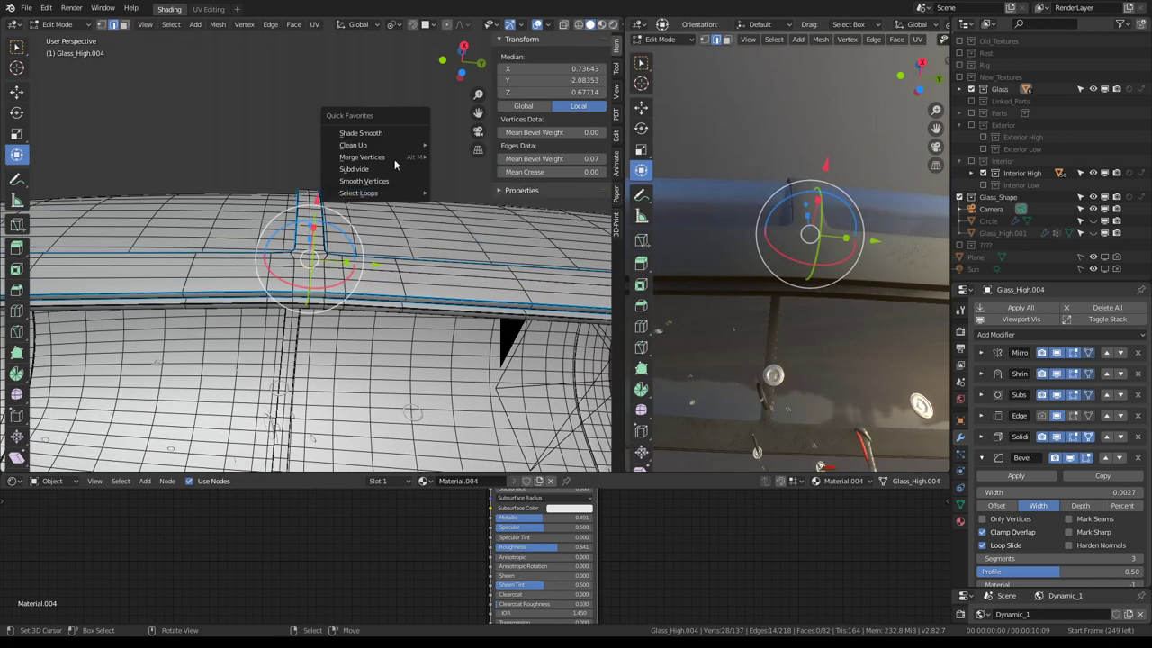
pyautogui.click(382, 169)
pyautogui.moveTo(380, 173)
pyautogui.mouseDown(button='middle')
pyautogui.moveTo(381, 191)
pyautogui.moveTo(379, 137)
pyautogui.mouseUp(button='middle')
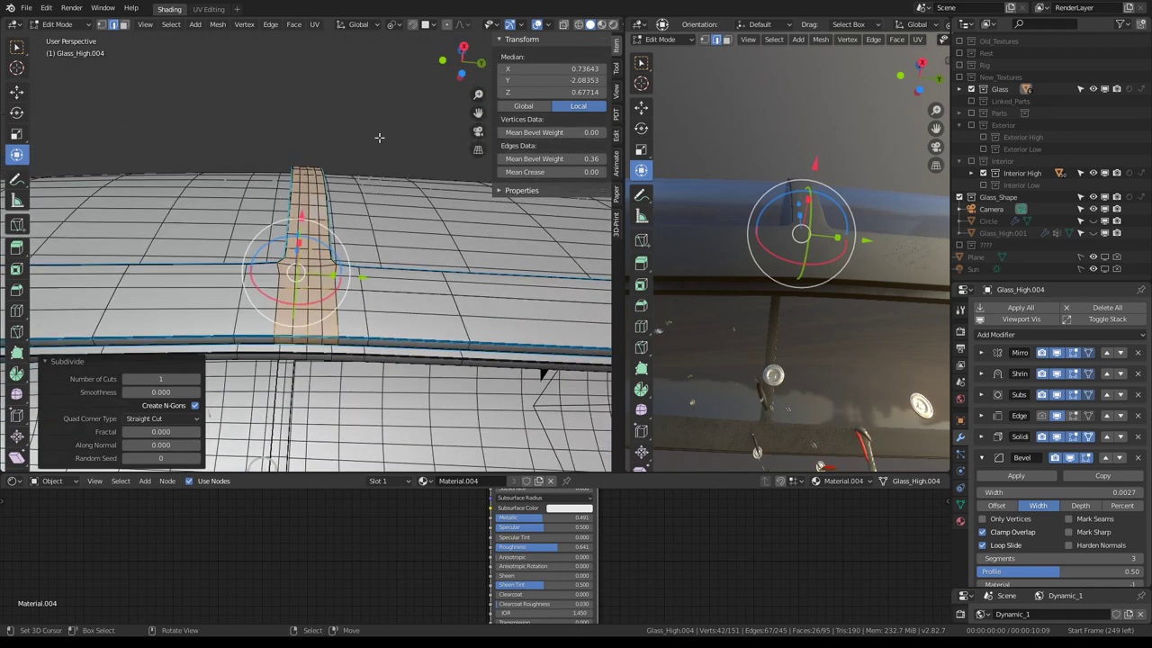
pyautogui.click(982, 457)
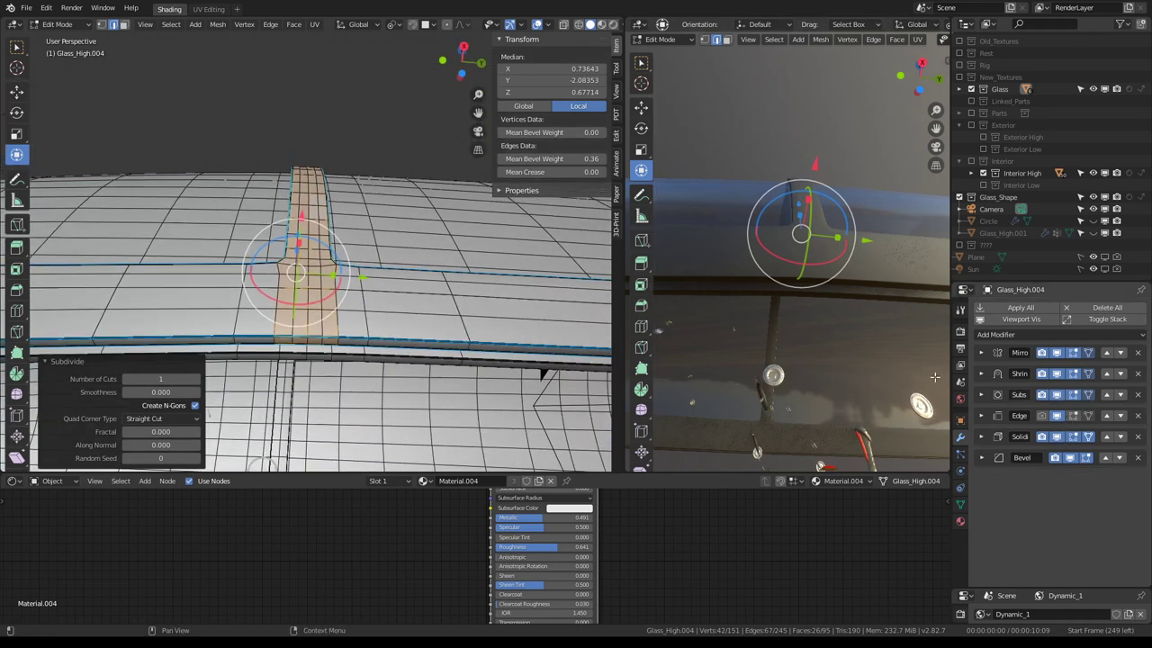
pyautogui.click(197, 379)
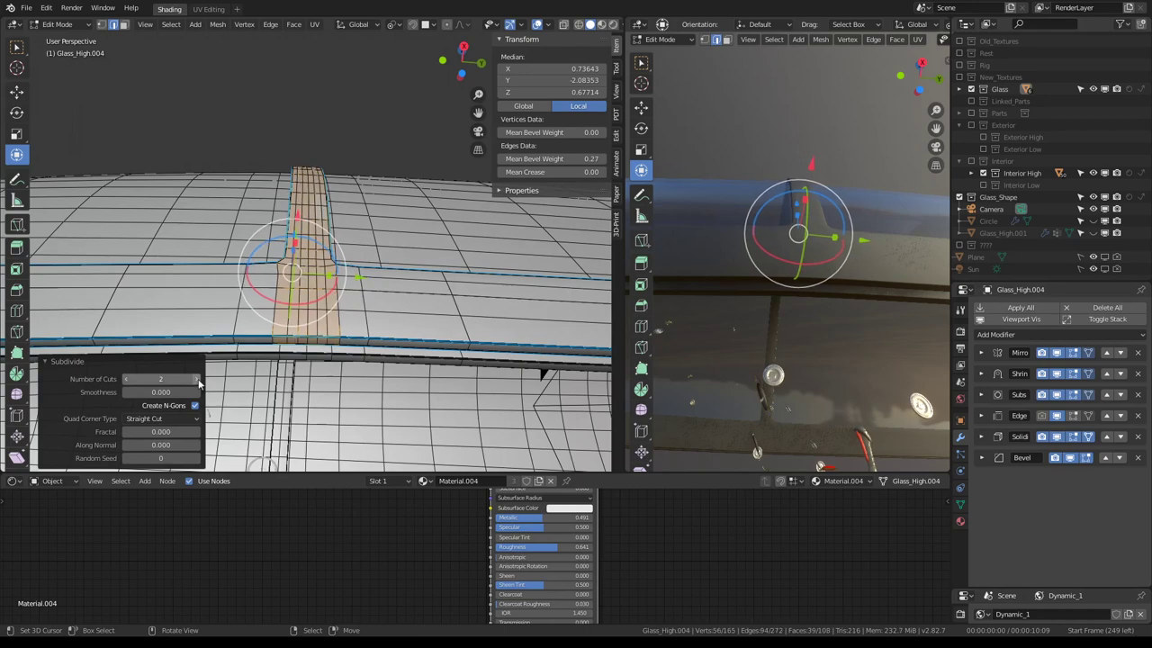
pyautogui.moveTo(292, 273)
pyautogui.mouseDown(button='middle')
pyautogui.moveTo(332, 257)
pyautogui.moveTo(240, 242)
pyautogui.moveTo(361, 282)
pyautogui.mouseUp(button='middle')
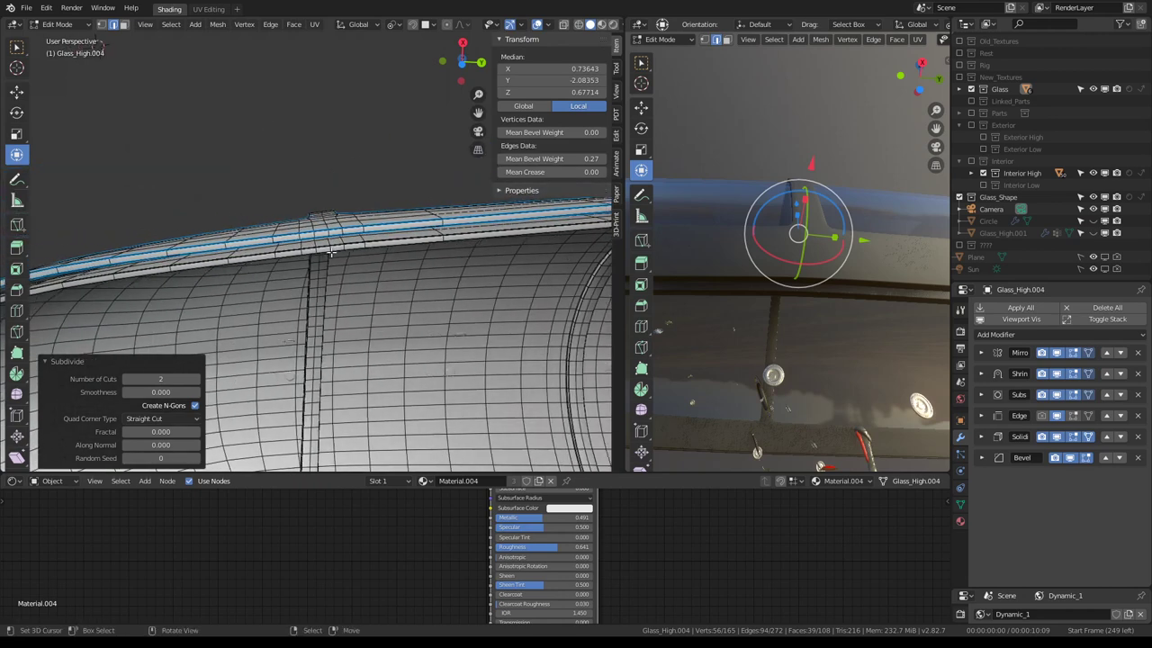
# Select an edge loop on the rib bump and subdivide it once more
pyautogui.scroll(5, 361, 283)
pyautogui.keyDown('alt'); pyautogui.click(347, 334); pyautogui.keyUp('alt')
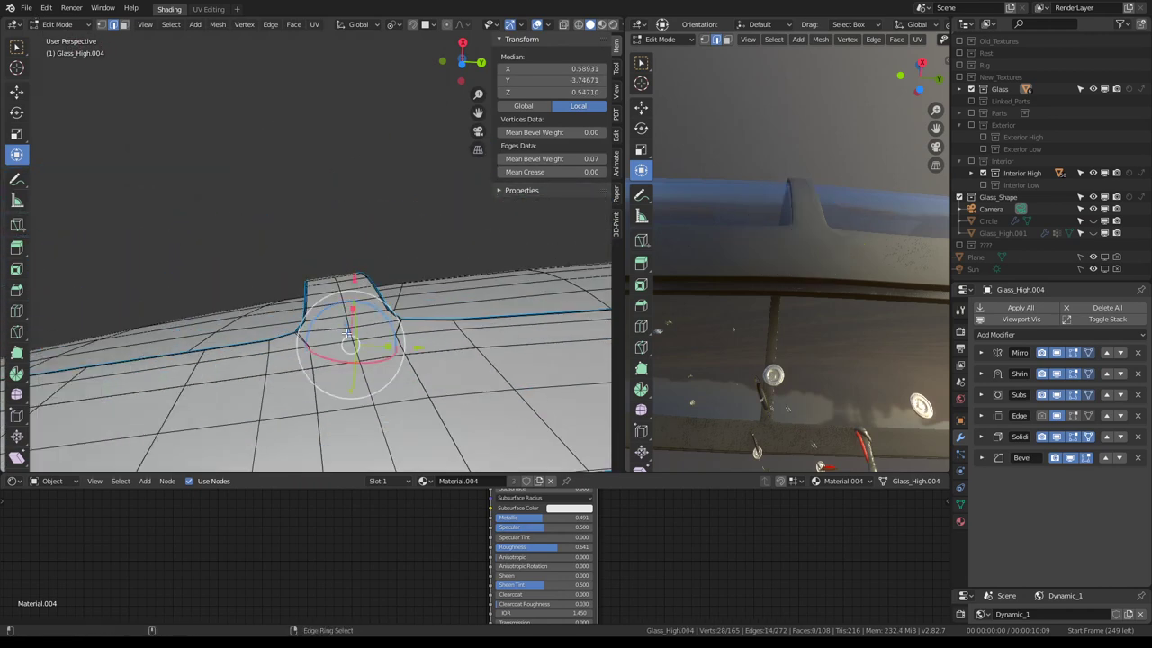
pyautogui.rightClick(465, 248)
pyautogui.click(422, 213)
pyautogui.moveTo(423, 214); pyautogui.dragTo(351, 245, button='middle')
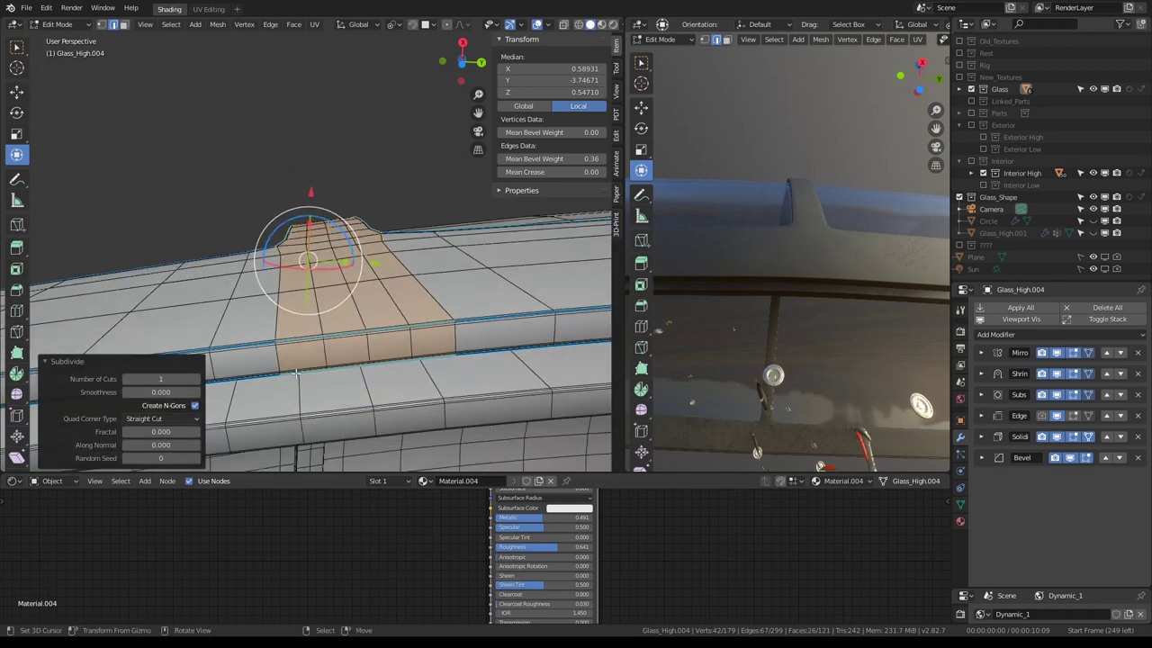
# Unhide the Circle glass body and start editing its mesh
pyautogui.press('Tab')
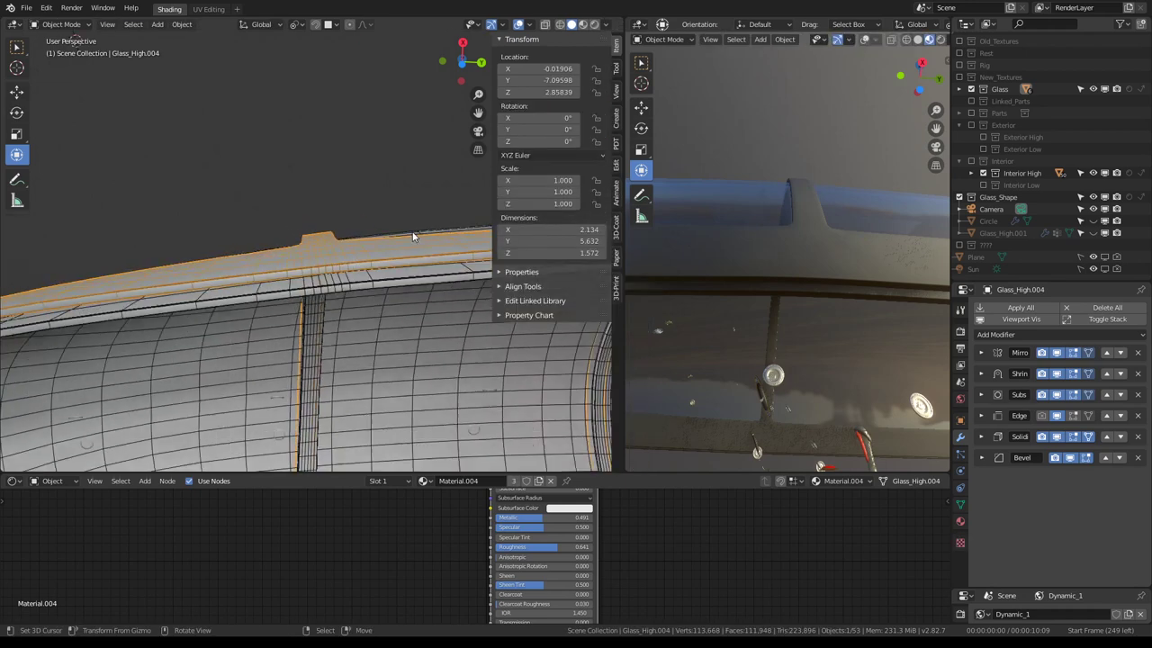
pyautogui.moveTo(199, 381)
pyautogui.mouseDown(button='middle')
pyautogui.moveTo(260, 204)
pyautogui.moveTo(333, 211)
pyautogui.moveTo(451, 307)
pyautogui.moveTo(488, 322)
pyautogui.moveTo(381, 207)
pyautogui.moveTo(373, 256)
pyautogui.moveTo(368, 223)
pyautogui.moveTo(287, 219)
pyautogui.moveTo(304, 222)
pyautogui.moveTo(265, 349)
pyautogui.moveTo(150, 349)
pyautogui.moveTo(308, 206)
pyautogui.moveTo(737, 94)
pyautogui.mouseUp(button='middle')
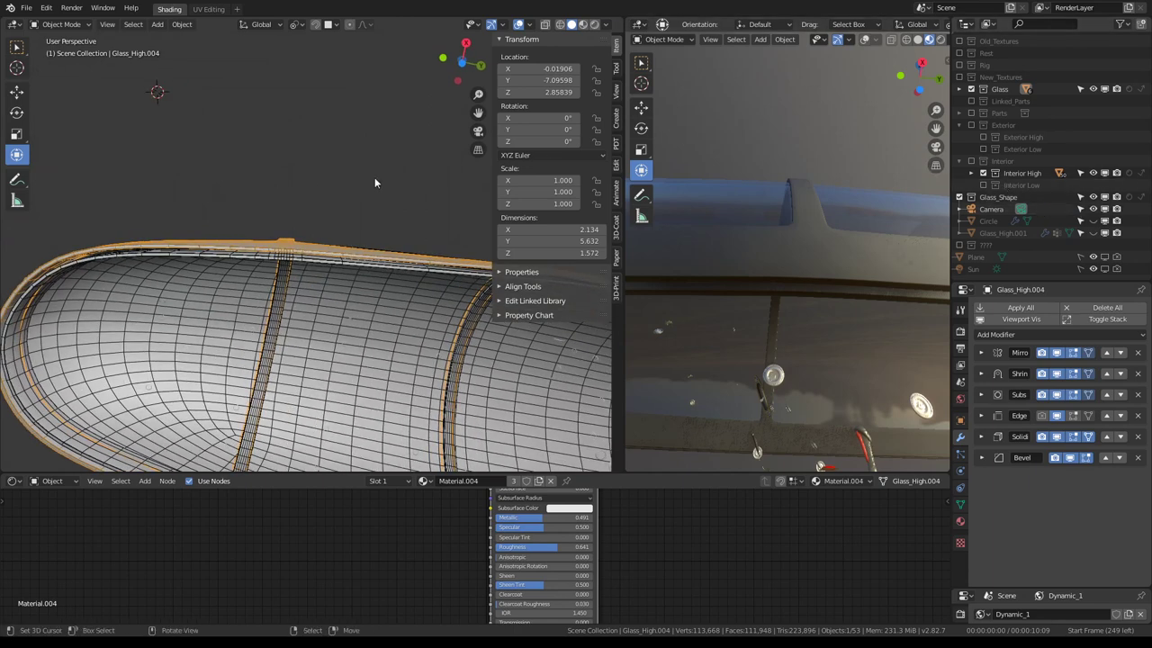
pyautogui.click(1093, 223)
pyautogui.click(424, 293)
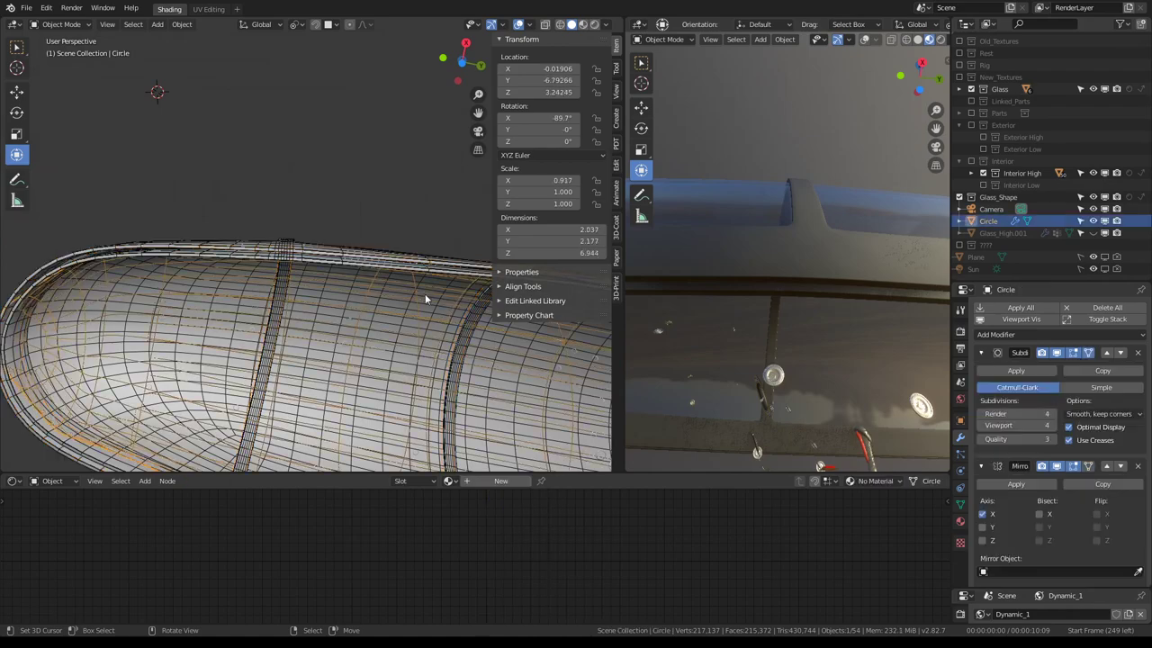
pyautogui.press('Tab')
pyautogui.moveTo(316, 255); pyautogui.dragTo(331, 194, button='middle')
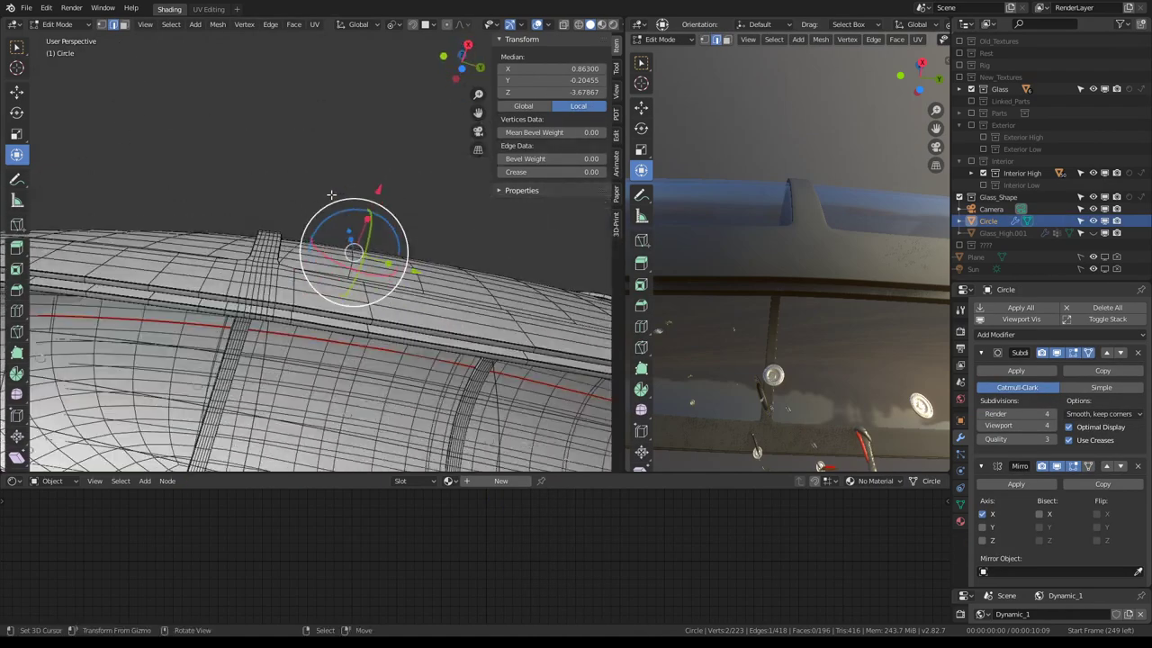
# In face select, move the strip of Circle faces under the rib into place
pyautogui.click(125, 25)
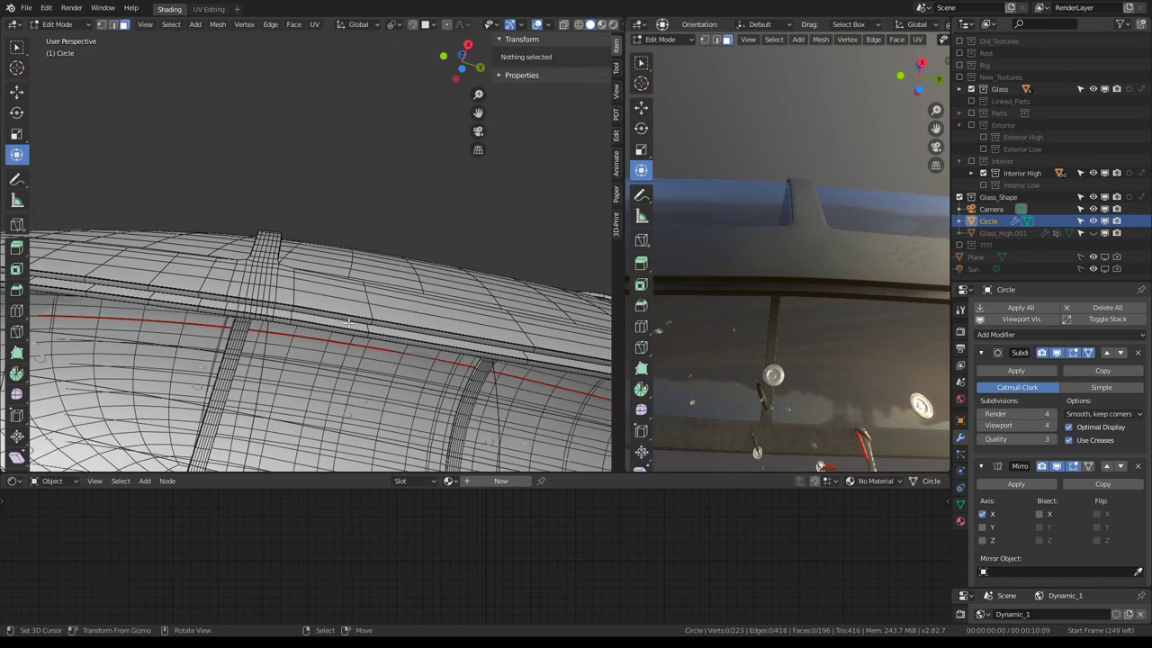
pyautogui.click(378, 360)
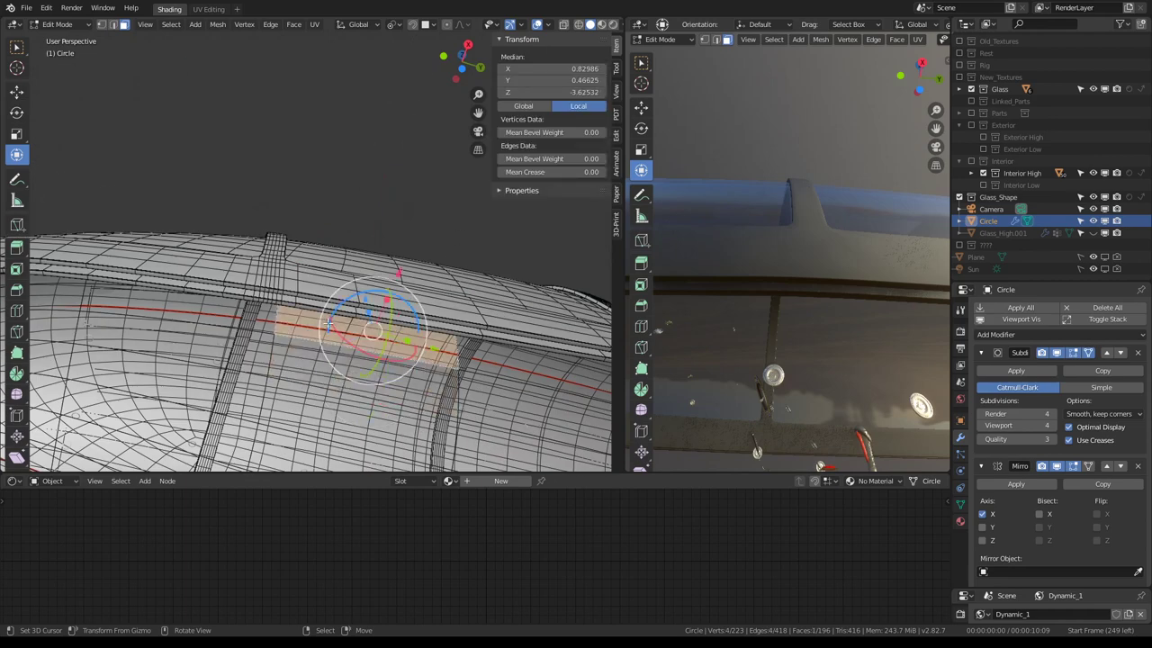
pyautogui.moveTo(382, 324); pyautogui.dragTo(366, 241, button='middle')
pyautogui.press('g')
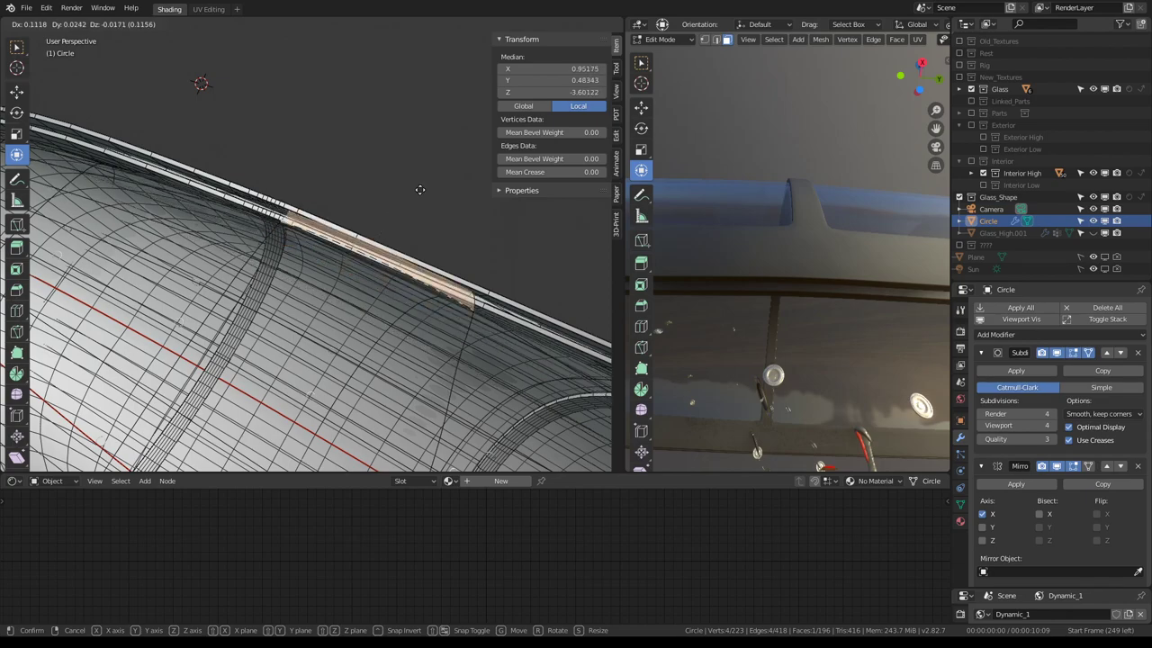
pyautogui.click(379, 208)
pyautogui.moveTo(378, 207)
pyautogui.mouseDown(button='middle')
pyautogui.moveTo(271, 355)
pyautogui.moveTo(323, 343)
pyautogui.mouseUp(button='middle')
# Select a face at the glass edge and frame the view on it
pyautogui.click(322, 343)
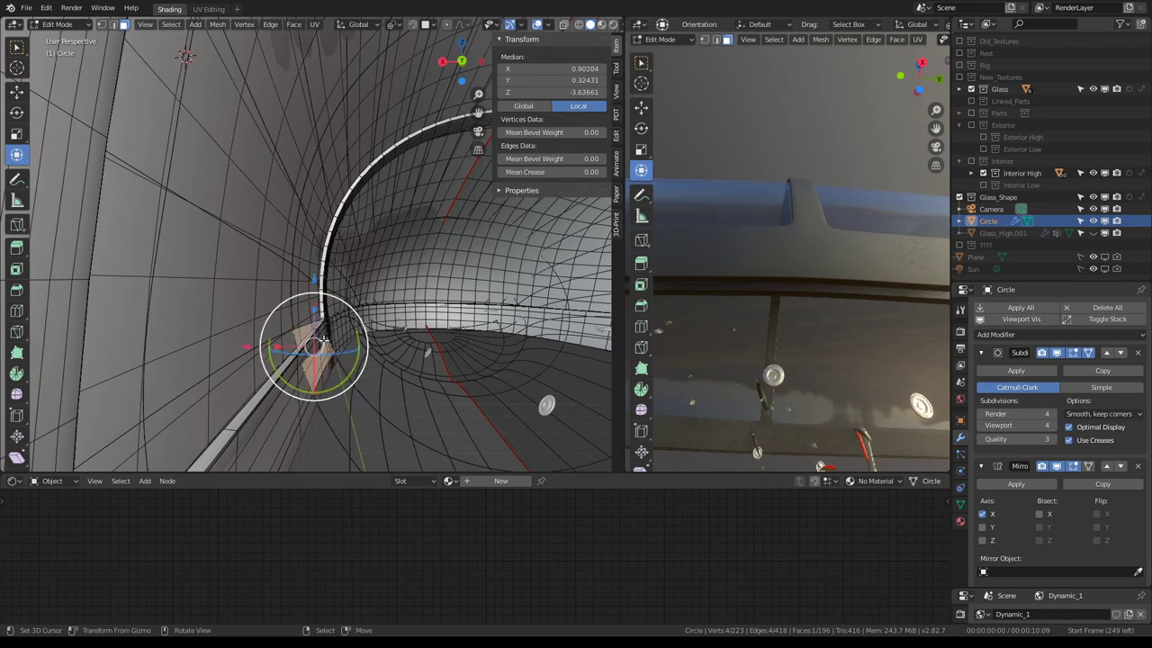
pyautogui.press('x')
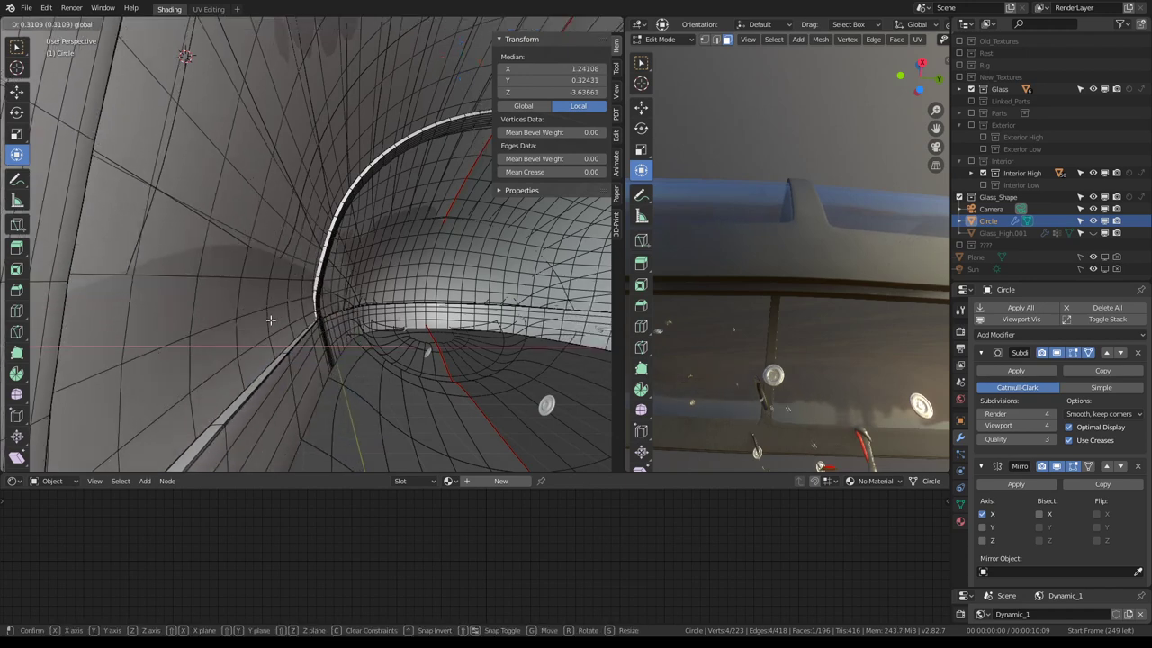
pyautogui.press('Escape')
pyautogui.press('KP_Decimal')
pyautogui.moveTo(271, 319)
pyautogui.mouseDown(button='middle')
pyautogui.moveTo(311, 252)
pyautogui.moveTo(243, 247)
pyautogui.mouseUp(button='middle')
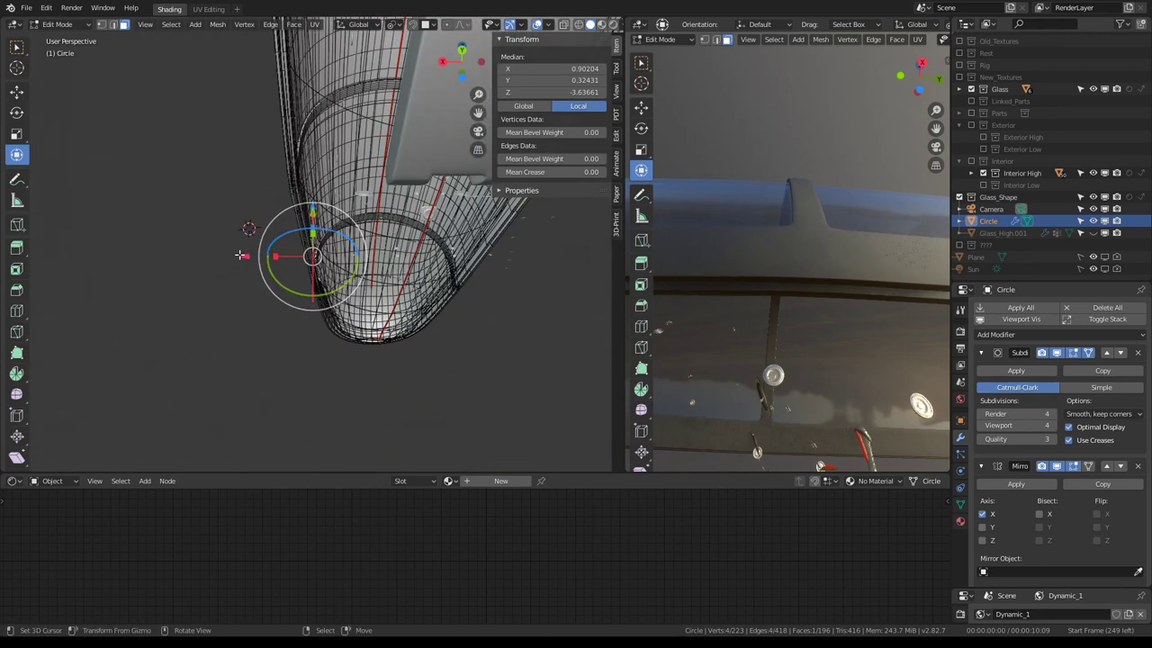
pyautogui.press('g')
pyautogui.press('x')
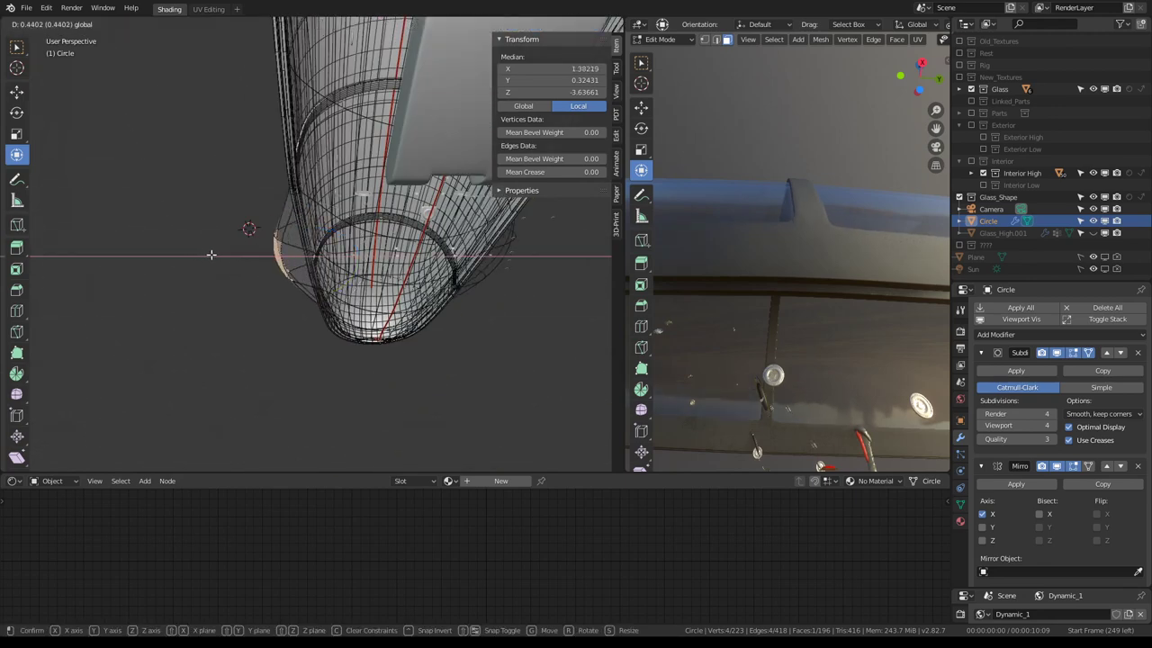
pyautogui.press('Escape')
pyautogui.press('KP_Decimal')
# Slide the selected vertices along X so the glass sits against the frame
pyautogui.moveTo(837, 306)
pyautogui.mouseDown(button='middle')
pyautogui.moveTo(871, 288)
pyautogui.moveTo(803, 318)
pyautogui.mouseUp(button='middle')
pyautogui.moveTo(372, 246)
pyautogui.mouseDown(button='middle')
pyautogui.moveTo(557, 285)
pyautogui.moveTo(257, 282)
pyautogui.moveTo(347, 268)
pyautogui.mouseUp(button='middle')
pyautogui.moveTo(328, 257); pyautogui.dragTo(361, 257)
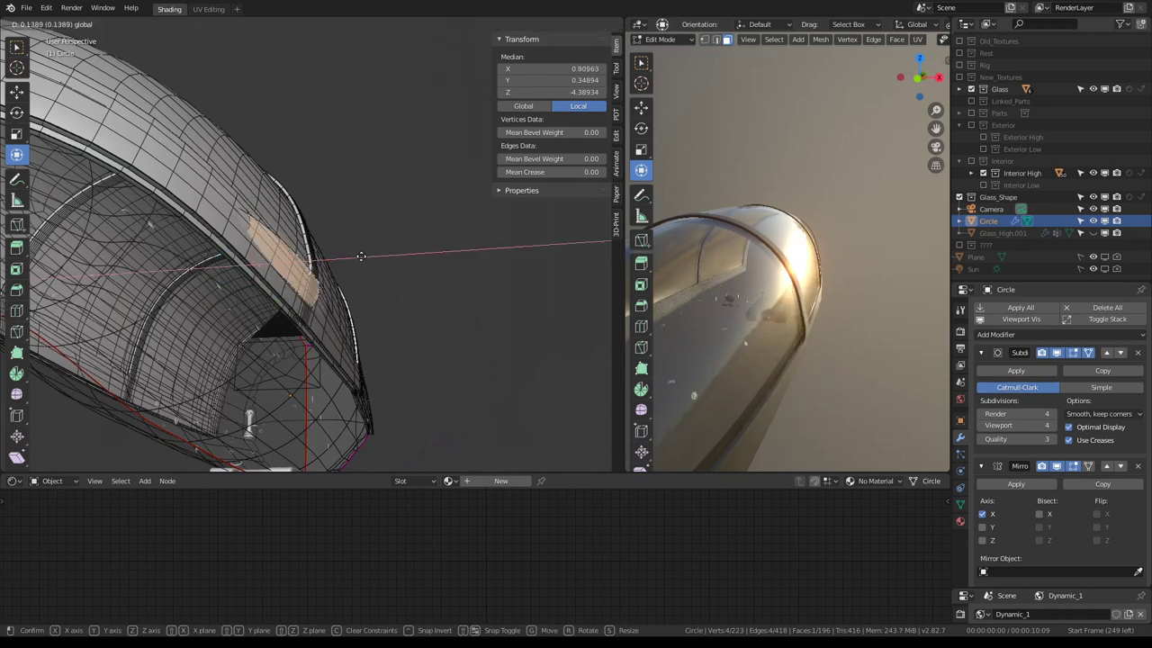
pyautogui.moveTo(341, 262); pyautogui.dragTo(306, 266)
pyautogui.moveTo(837, 288); pyautogui.dragTo(889, 294, button='middle')
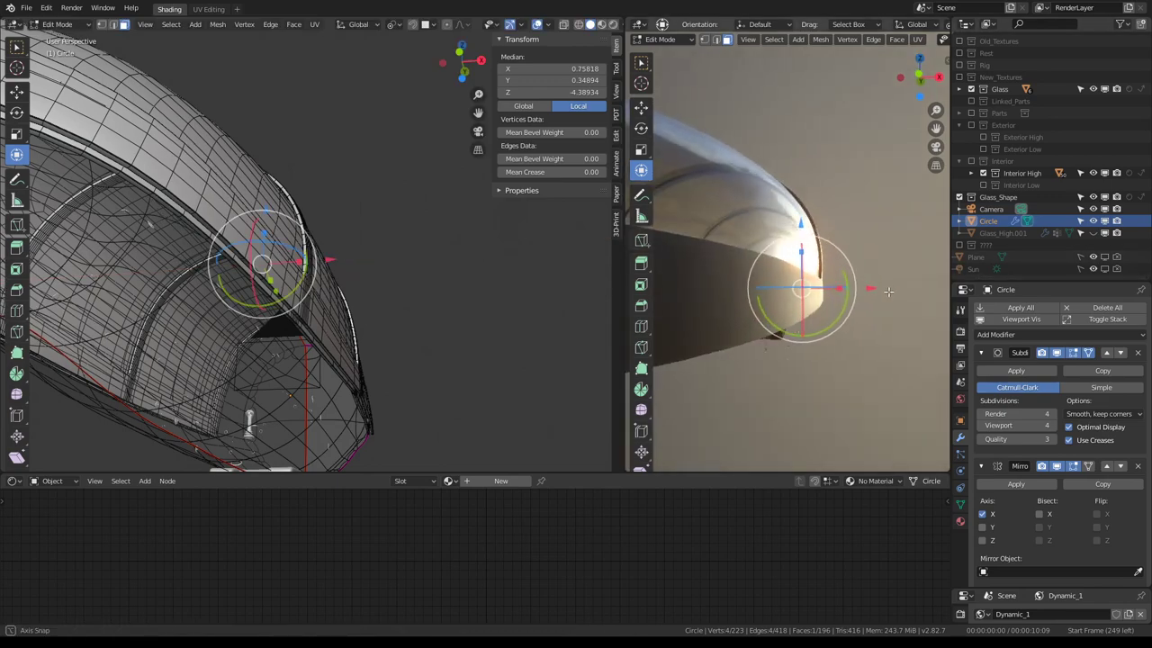
pyautogui.moveTo(893, 296); pyautogui.dragTo(895, 296)
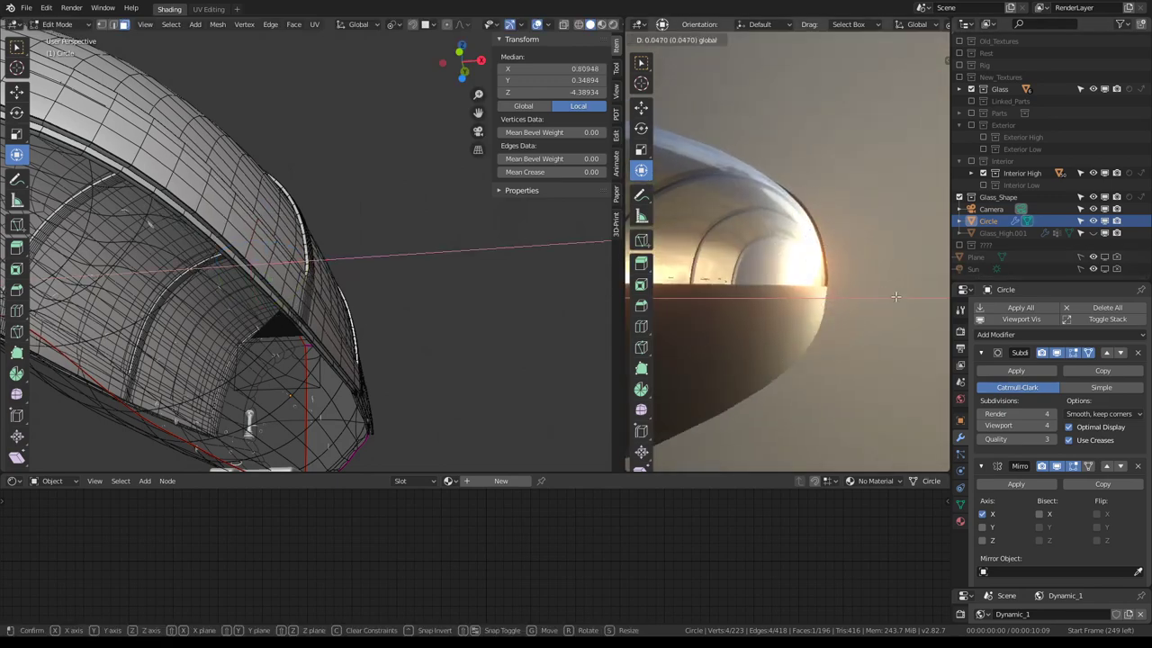
pyautogui.rightClick(895, 296)
pyautogui.moveTo(225, 288)
pyautogui.mouseDown(button='middle')
pyautogui.moveTo(255, 333)
pyautogui.moveTo(282, 187)
pyautogui.moveTo(334, 245)
pyautogui.moveTo(414, 298)
pyautogui.moveTo(296, 326)
pyautogui.moveTo(220, 259)
pyautogui.moveTo(218, 278)
pyautogui.moveTo(178, 321)
pyautogui.moveTo(203, 322)
pyautogui.moveTo(202, 378)
pyautogui.moveTo(205, 343)
pyautogui.moveTo(241, 286)
pyautogui.mouseUp(button='middle')
# Return to Object Mode and select the Glass_High.004 frame object
pyautogui.press('Tab')
pyautogui.click(310, 331)
pyautogui.scroll(2, 282, 162)
# Select the Glass_High.004 frame part from a raised side view
pyautogui.scroll(-2, 335, 245)
pyautogui.click(298, 203)
pyautogui.moveTo(298, 202)
pyautogui.mouseDown(button='middle')
pyautogui.moveTo(268, 222)
pyautogui.moveTo(386, 270)
pyautogui.moveTo(418, 174)
pyautogui.moveTo(296, 186)
pyautogui.moveTo(380, 257)
pyautogui.moveTo(396, 252)
pyautogui.mouseUp(button='middle')
pyautogui.moveTo(787, 229)
pyautogui.mouseDown(button='middle')
pyautogui.moveTo(807, 219)
pyautogui.moveTo(782, 214)
pyautogui.moveTo(781, 109)
pyautogui.moveTo(779, 181)
pyautogui.mouseUp(button='middle')
pyautogui.click(293, 353)
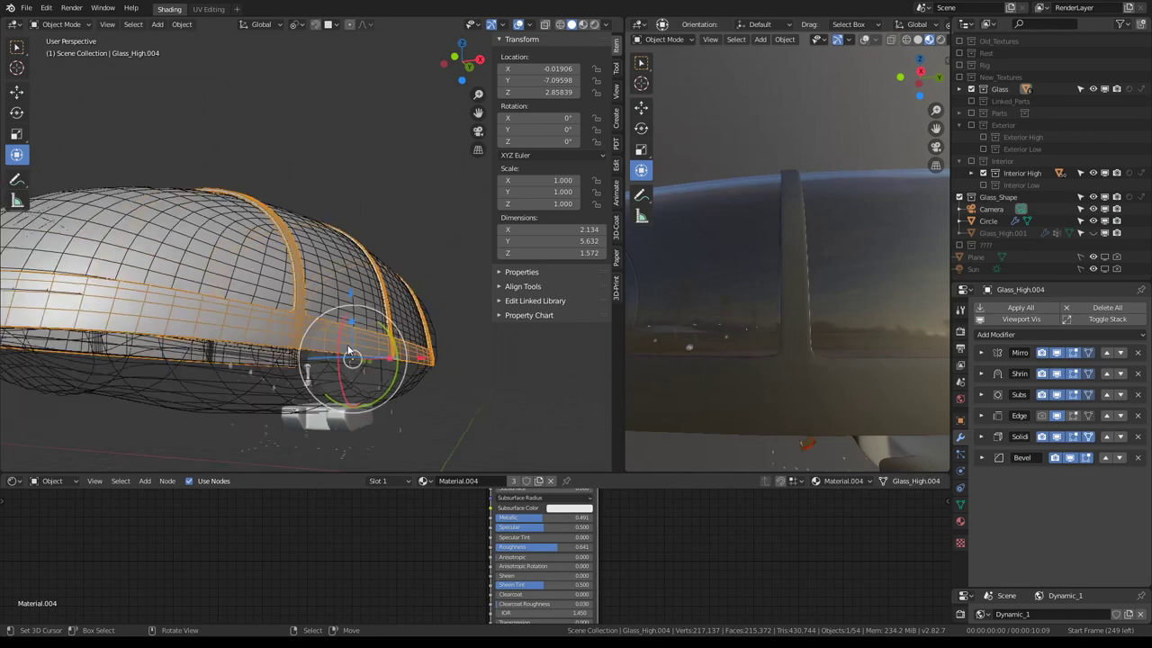
pyautogui.press('Tab')
pyautogui.moveTo(294, 353)
pyautogui.mouseDown(button='middle')
pyautogui.moveTo(292, 273)
pyautogui.moveTo(262, 300)
pyautogui.mouseUp(button='middle')
pyautogui.press('Tab')
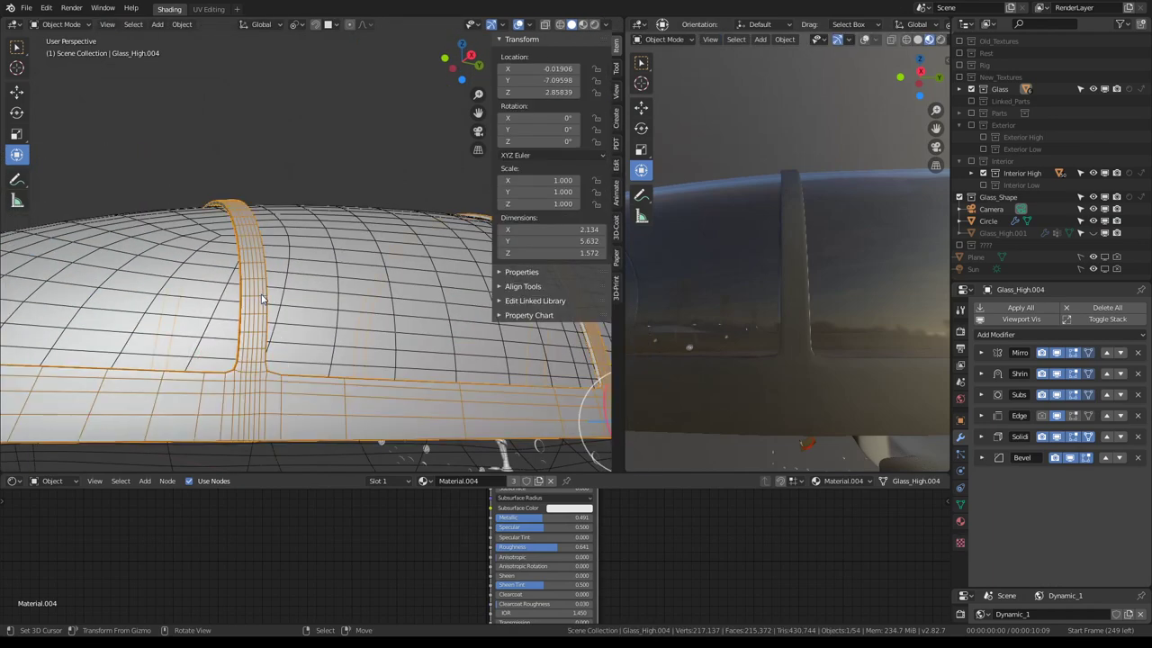
# Isolate the frame in Local View with the 3D view maximized
pyautogui.press('KP_Divide')
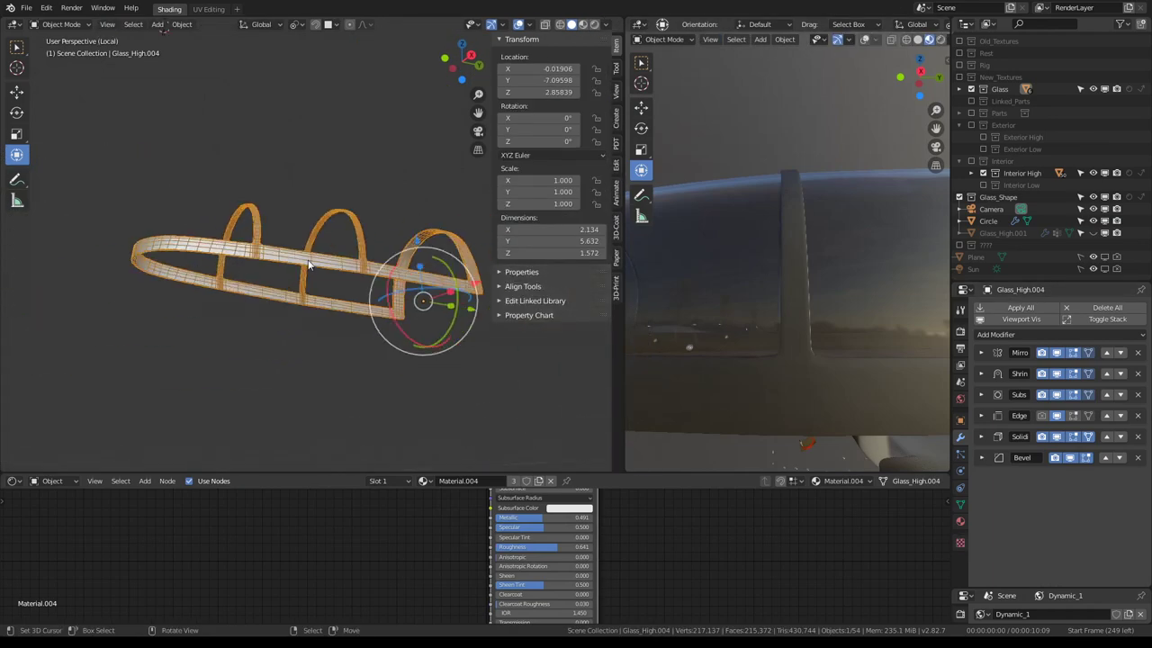
pyautogui.hotkey('ctrl', 'space')
pyautogui.moveTo(321, 244)
pyautogui.mouseDown(button='middle')
pyautogui.moveTo(437, 202)
pyautogui.moveTo(612, 268)
pyautogui.moveTo(495, 356)
pyautogui.mouseUp(button='middle')
pyautogui.scroll(5, 495, 356)
pyautogui.moveTo(540, 309)
pyautogui.mouseDown(button='middle')
pyautogui.moveTo(609, 298)
pyautogui.moveTo(649, 233)
pyautogui.moveTo(576, 306)
pyautogui.moveTo(448, 267)
pyautogui.moveTo(551, 358)
pyautogui.moveTo(504, 300)
pyautogui.moveTo(522, 373)
pyautogui.moveTo(540, 357)
pyautogui.moveTo(443, 299)
pyautogui.moveTo(527, 301)
pyautogui.moveTo(544, 218)
pyautogui.moveTo(403, 290)
pyautogui.moveTo(357, 278)
pyautogui.mouseUp(button='middle')
# Shift the band edge slightly in Edit Mode, then check it through the cockpit camera
pyautogui.press('Tab')
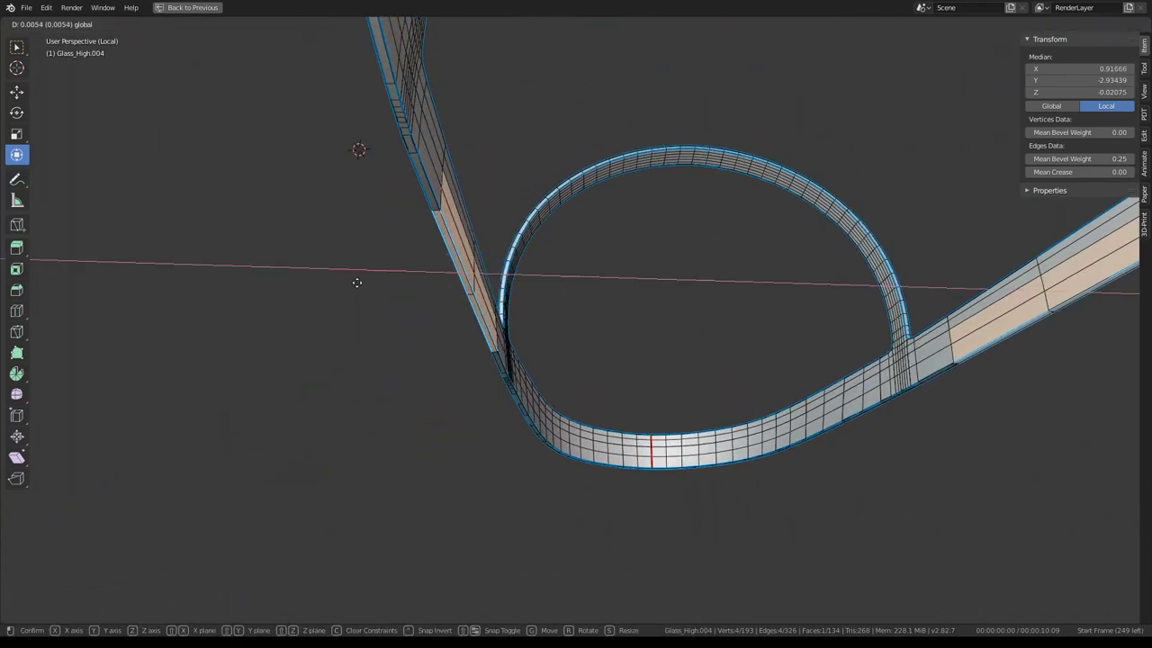
pyautogui.moveTo(185, 296)
pyautogui.mouseDown(button='middle')
pyautogui.moveTo(375, 221)
pyautogui.moveTo(618, 290)
pyautogui.mouseUp(button='middle')
pyautogui.press('Tab')
pyautogui.press('KP_0')
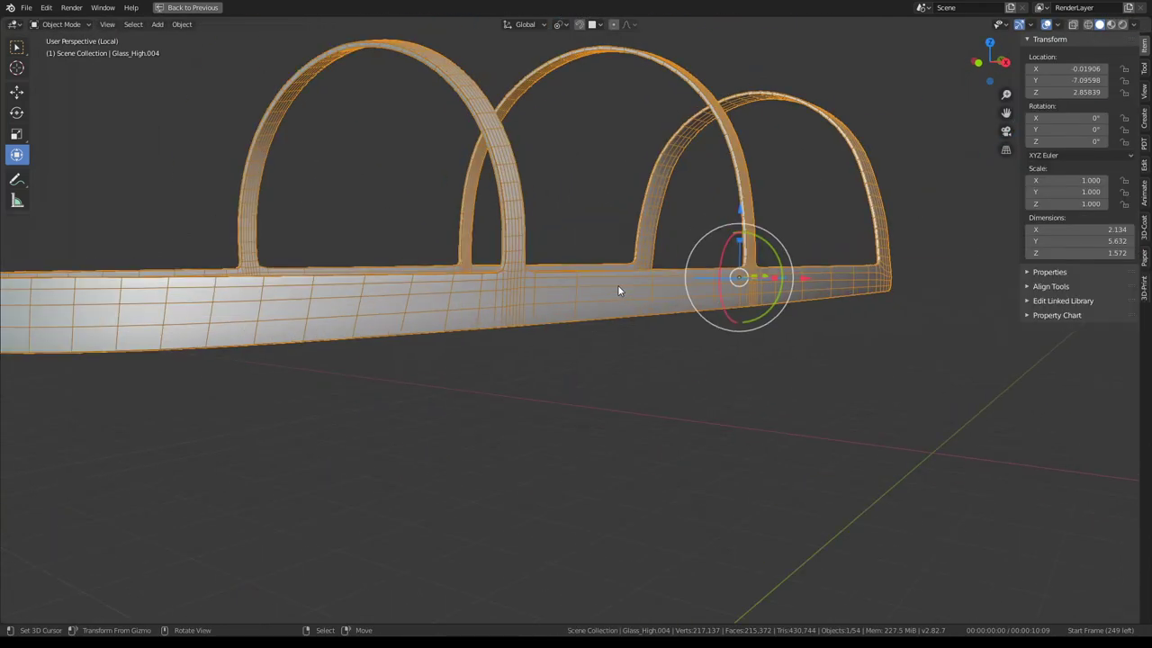
pyautogui.hotkey('ctrl', 'space')
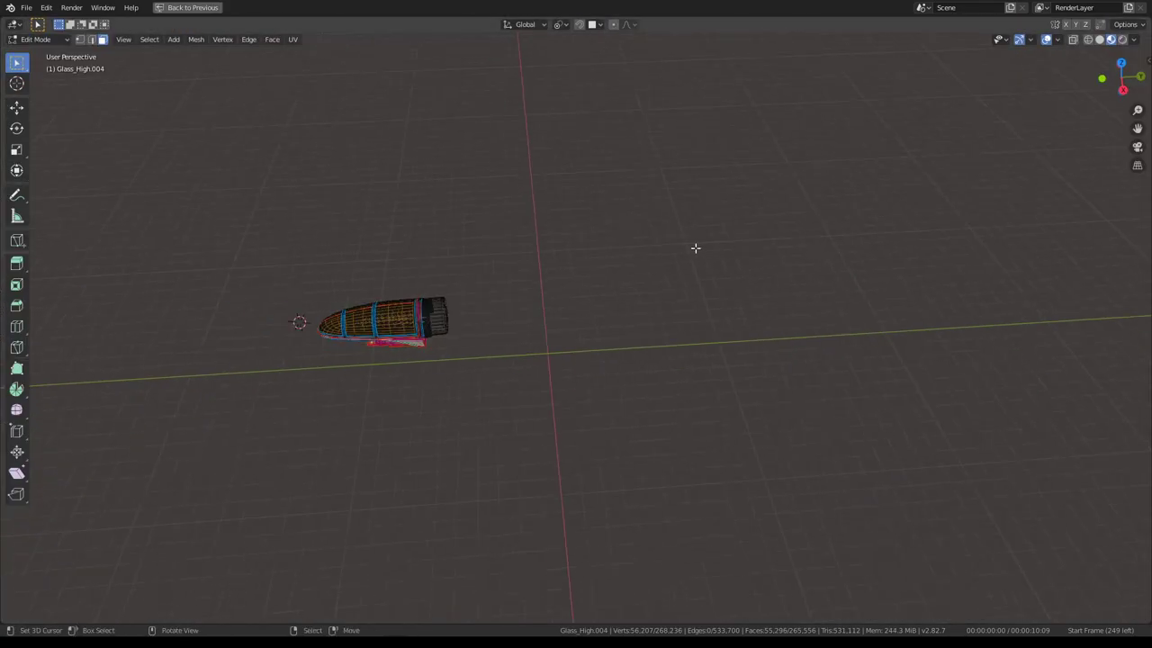
# View through the cockpit camera in solid shading with overlays hidden
pyautogui.press('KP_0')
pyautogui.hotkey('ctrl', 'space')
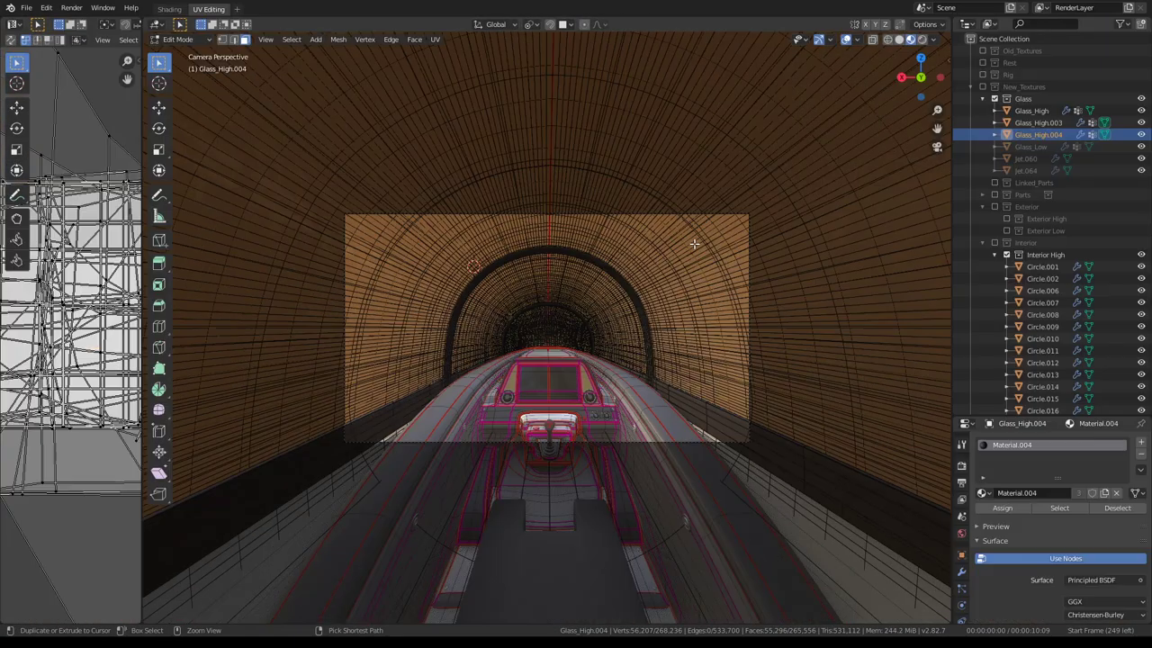
pyautogui.click(898, 40)
pyautogui.click(846, 39)
pyautogui.hotkey('ctrl', 'space')
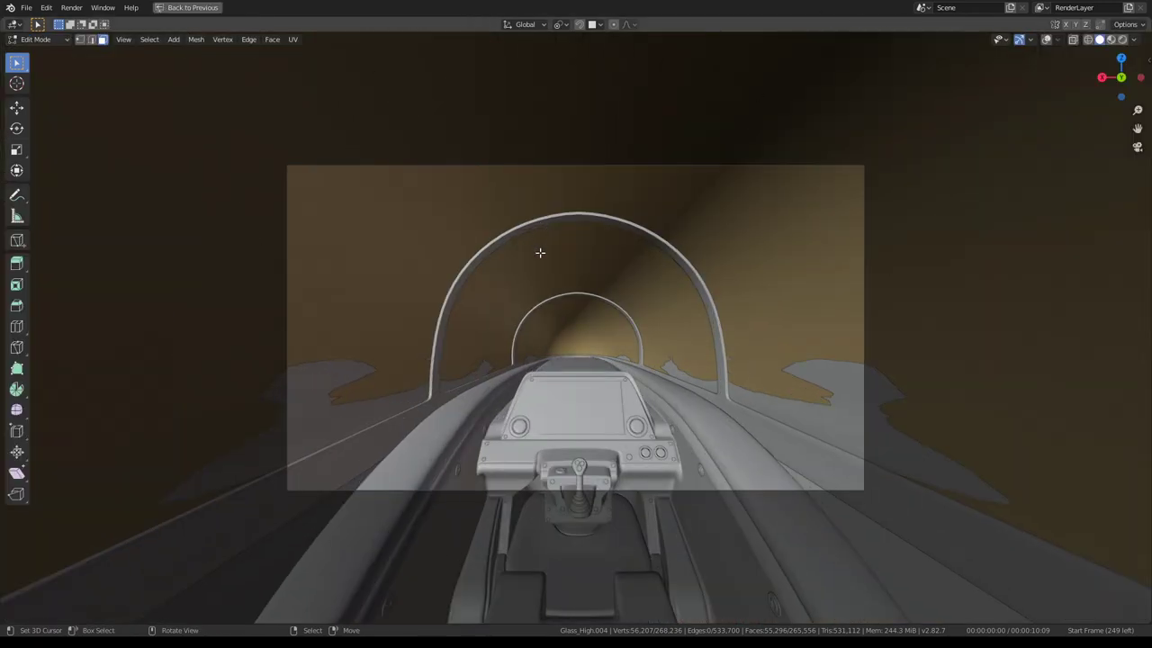
pyautogui.hotkey('ctrl', 'space')
# Switch to Material Preview full-window, orbit the canopy, and re-enable overlays
pyautogui.click(911, 40)
pyautogui.hotkey('ctrl', 'space')
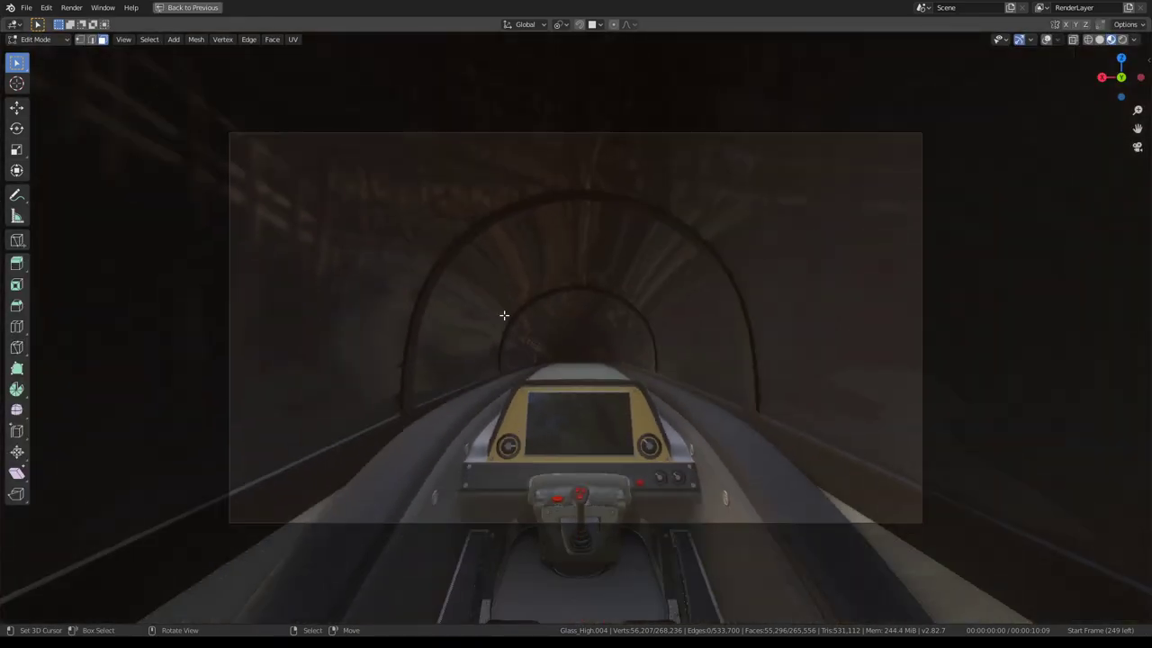
pyautogui.moveTo(504, 319)
pyautogui.mouseDown(button='middle')
pyautogui.moveTo(481, 288)
pyautogui.moveTo(386, 303)
pyautogui.moveTo(547, 303)
pyautogui.moveTo(643, 278)
pyautogui.moveTo(609, 257)
pyautogui.moveTo(860, 137)
pyautogui.mouseUp(button='middle')
pyautogui.scroll(-6, 562, 300)
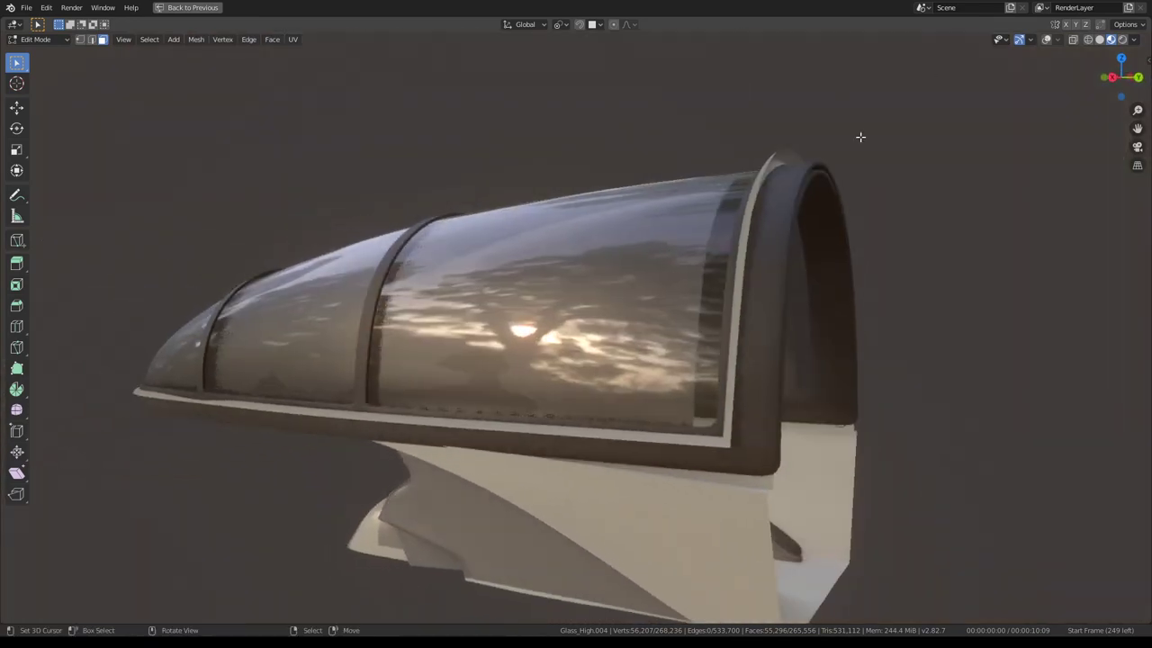
pyautogui.click(1046, 40)
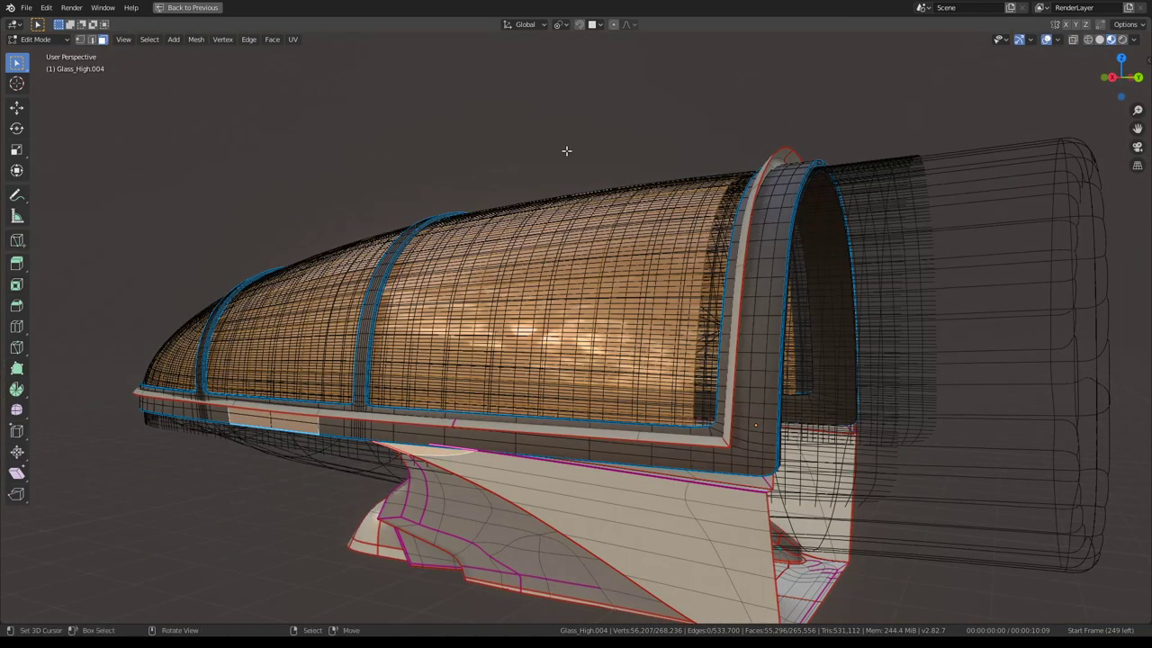
# In Object Mode, collapse Interior and hide the Glass_High.001 shell and Circle guide
pyautogui.press('Tab')
pyautogui.hotkey('ctrl', 'alt', 'space')
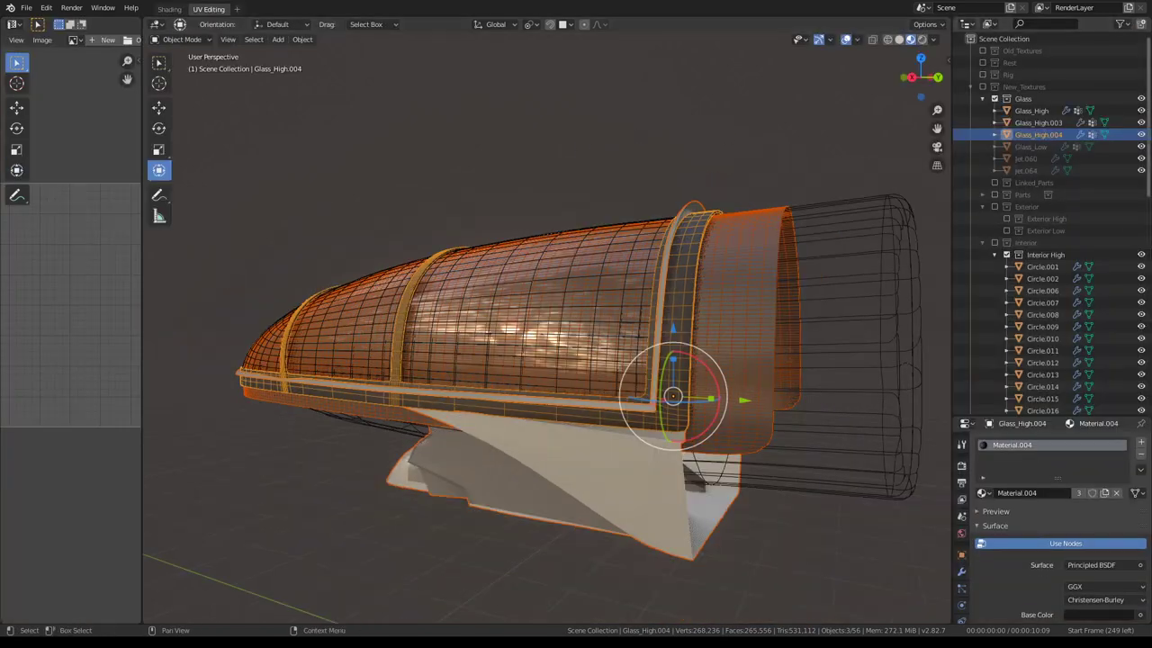
pyautogui.click(981, 243)
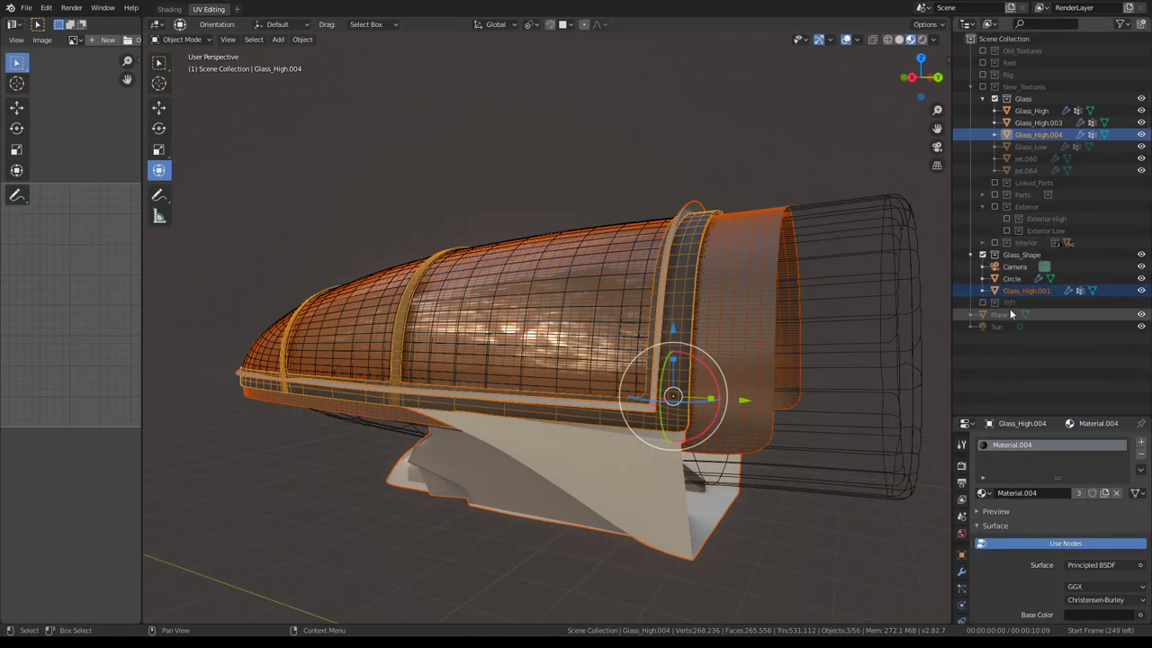
pyautogui.click(1141, 291)
pyautogui.click(1141, 291)
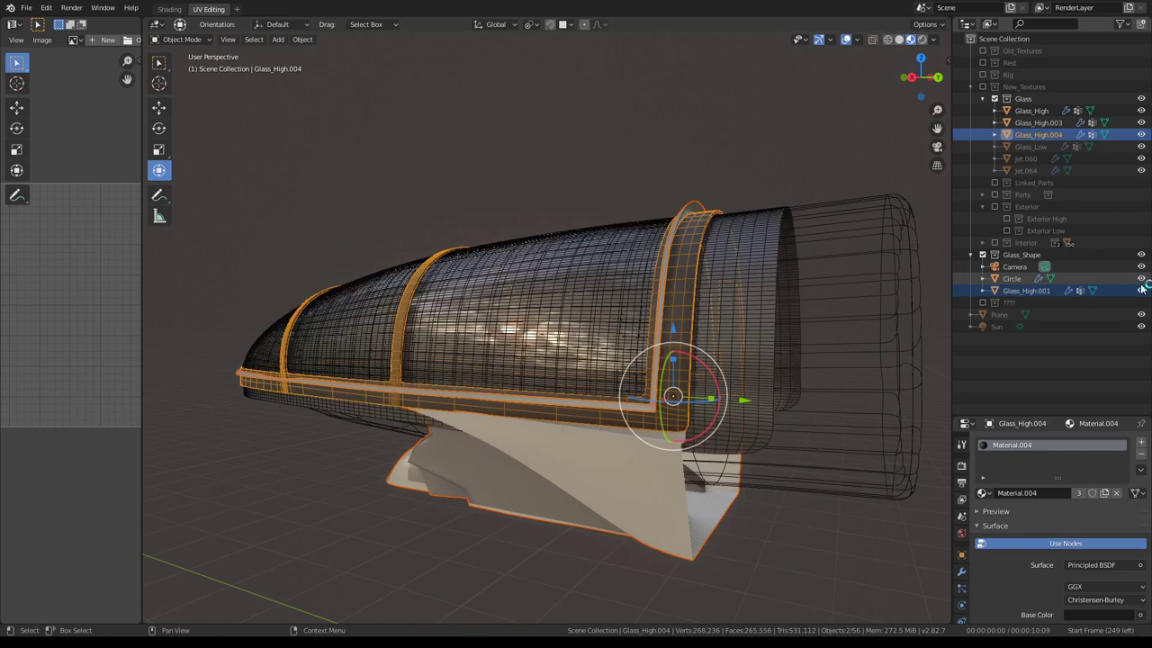
pyautogui.click(1140, 278)
pyautogui.click(1141, 291)
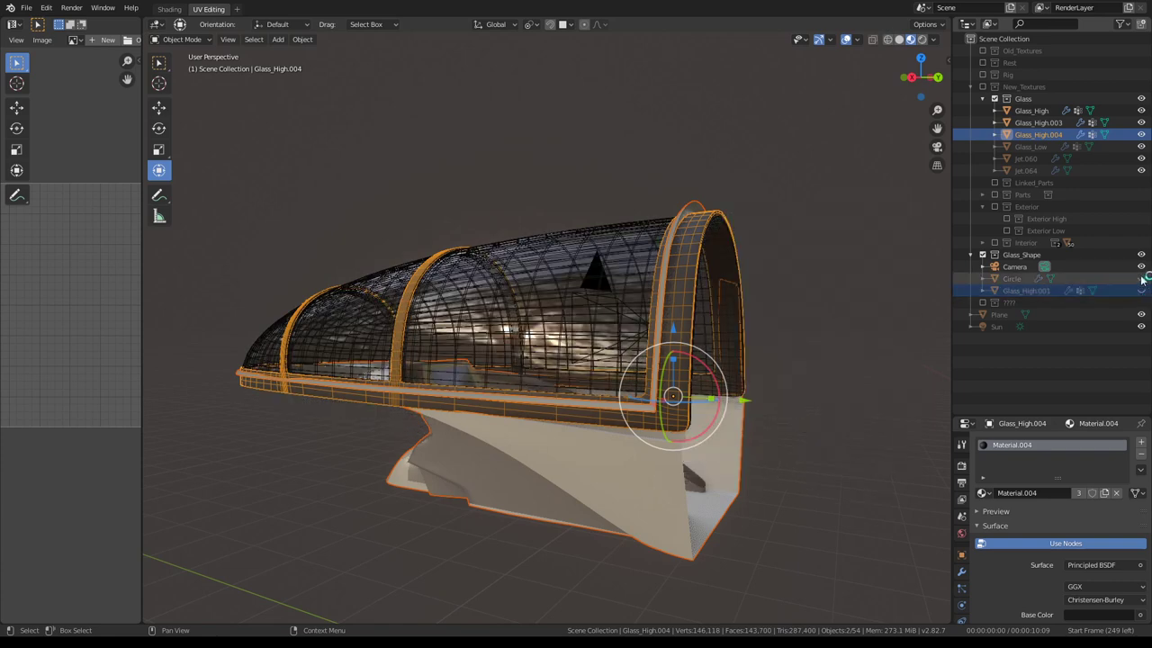
# View the canopy through the cockpit camera with overlays off
pyautogui.press('KP_0')
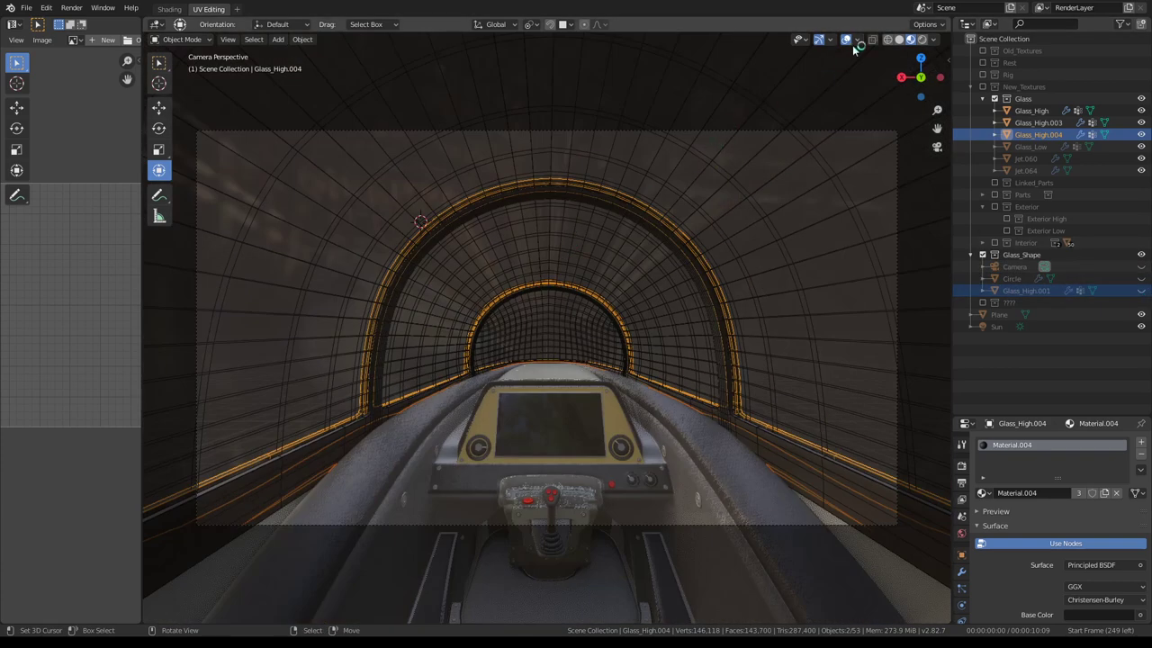
pyautogui.click(845, 40)
pyautogui.scroll(3, 621, 278)
# Maximize the cockpit camera view and turn off Scene Lights in viewport shading
pyautogui.hotkey('ctrl', 'alt', 'space')
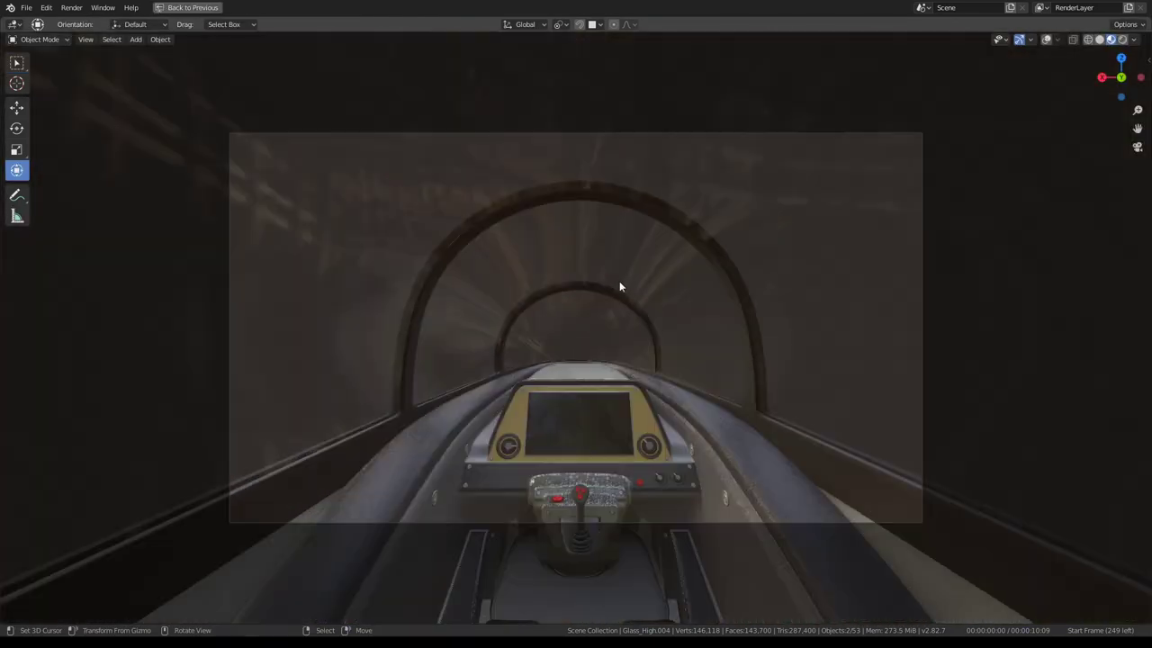
pyautogui.press('Home')
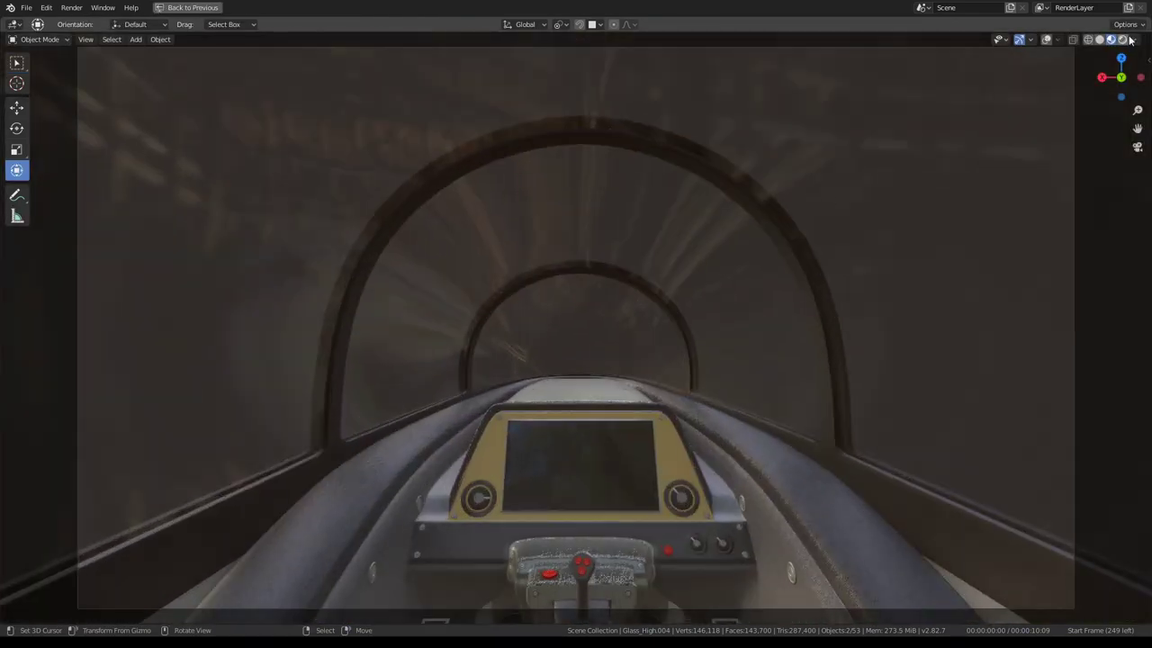
pyautogui.click(1134, 40)
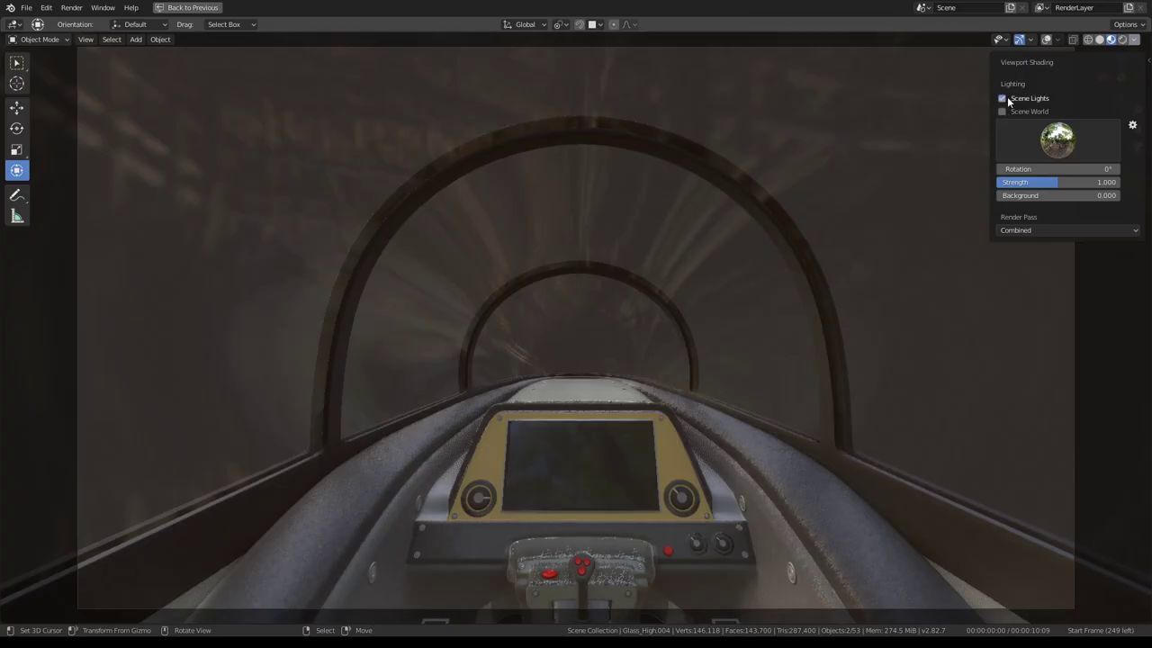
pyautogui.click(1007, 97)
pyautogui.moveTo(828, 121)
pyautogui.mouseDown(button='middle')
pyautogui.moveTo(644, 287)
pyautogui.moveTo(809, 260)
pyautogui.moveTo(925, 257)
pyautogui.moveTo(779, 286)
pyautogui.mouseUp(button='middle')
pyautogui.scroll(-5, 856, 282)
pyautogui.press('KP_0')
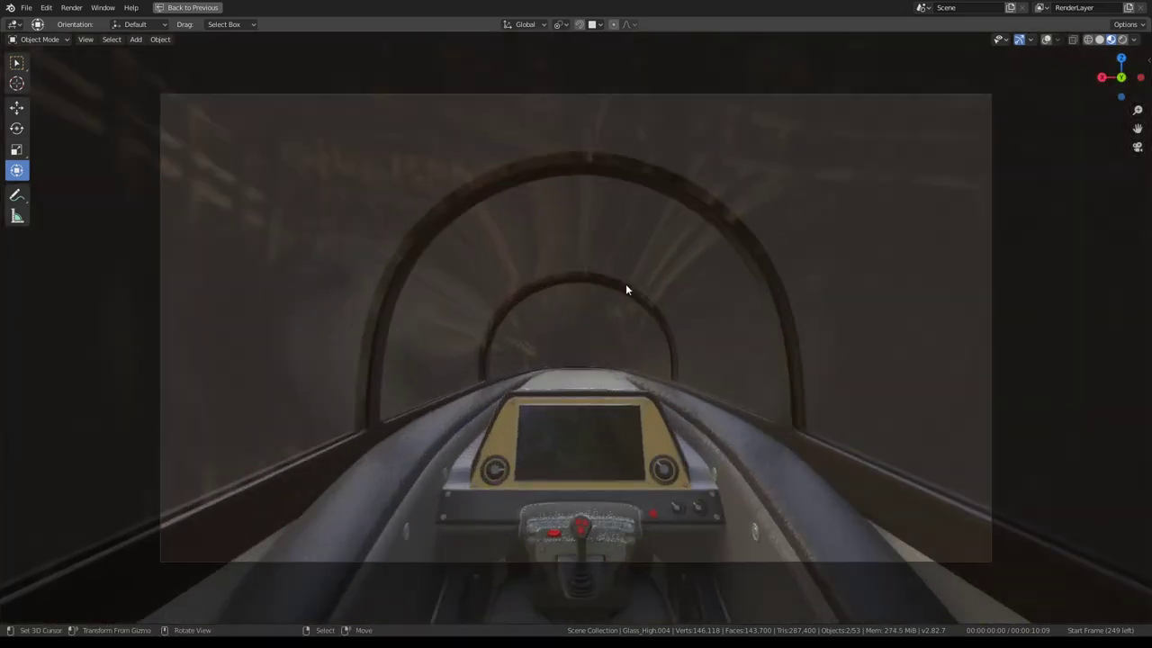
pyautogui.scroll(2, 602, 207)
pyautogui.scroll(-3, 471, 200)
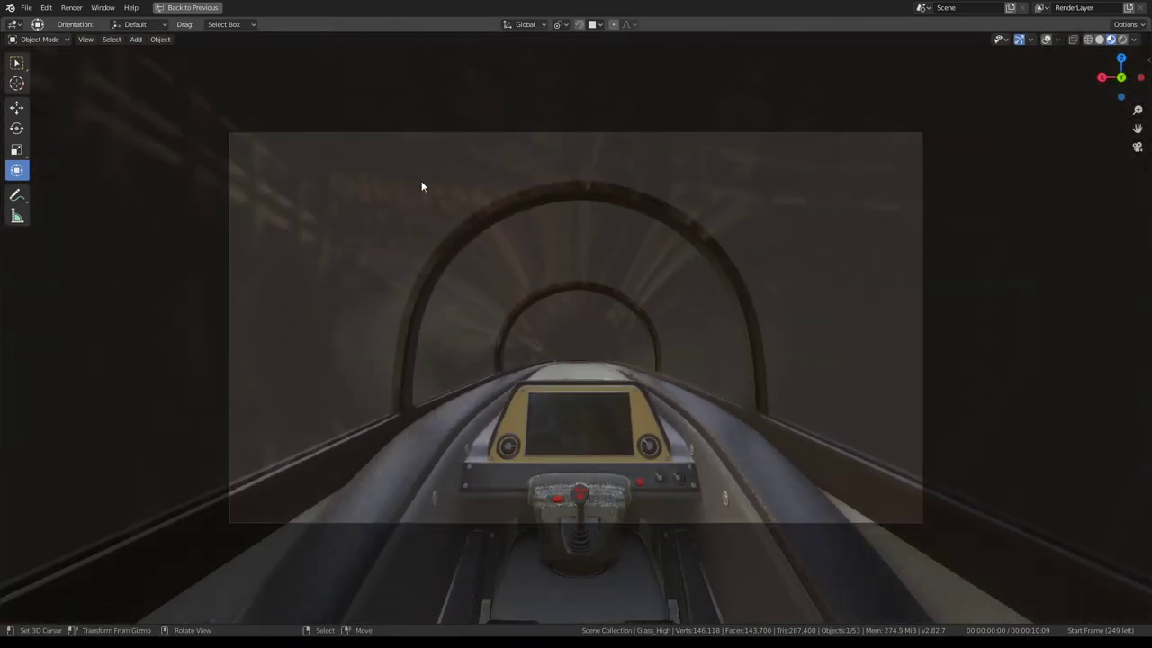
# Set environment strength 0.846 and rotation -16.9°, and pick a brighter HDRI
pyautogui.click(1134, 41)
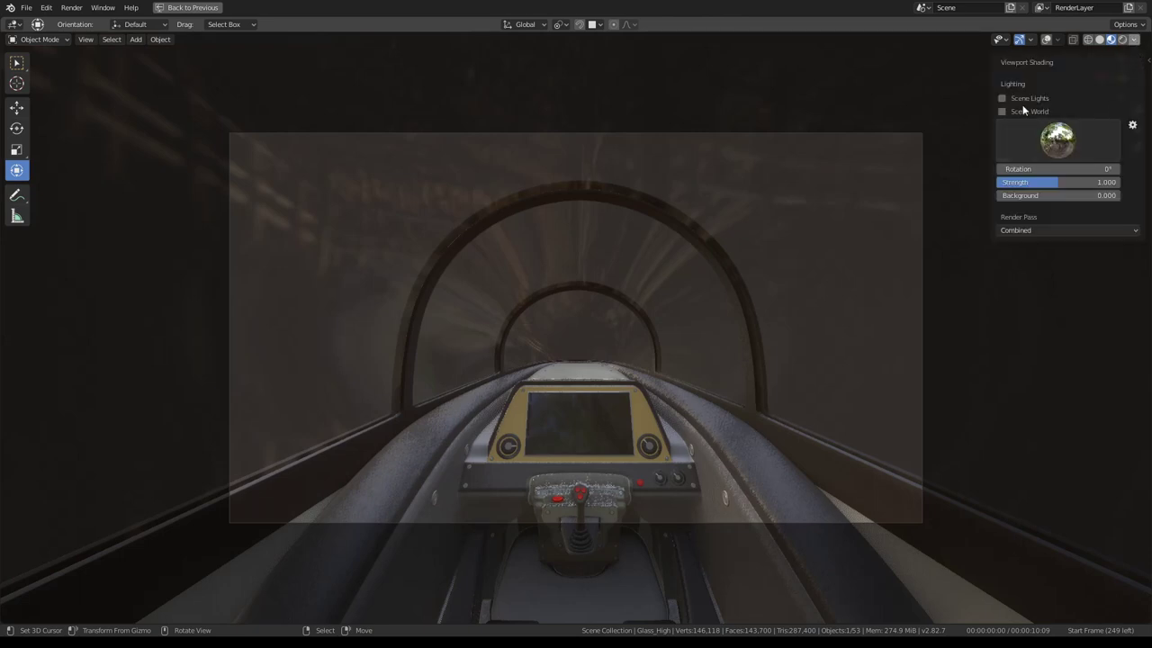
pyautogui.moveTo(1051, 184); pyautogui.dragTo(1068, 183)
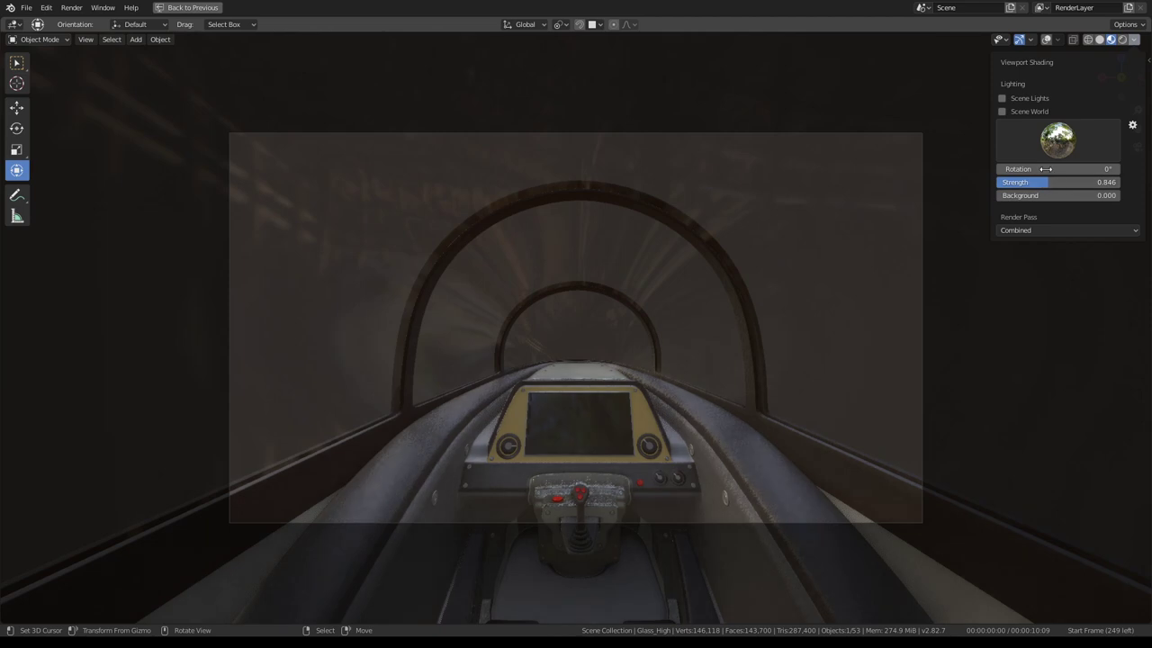
pyautogui.moveTo(1057, 168); pyautogui.dragTo(1035, 168)
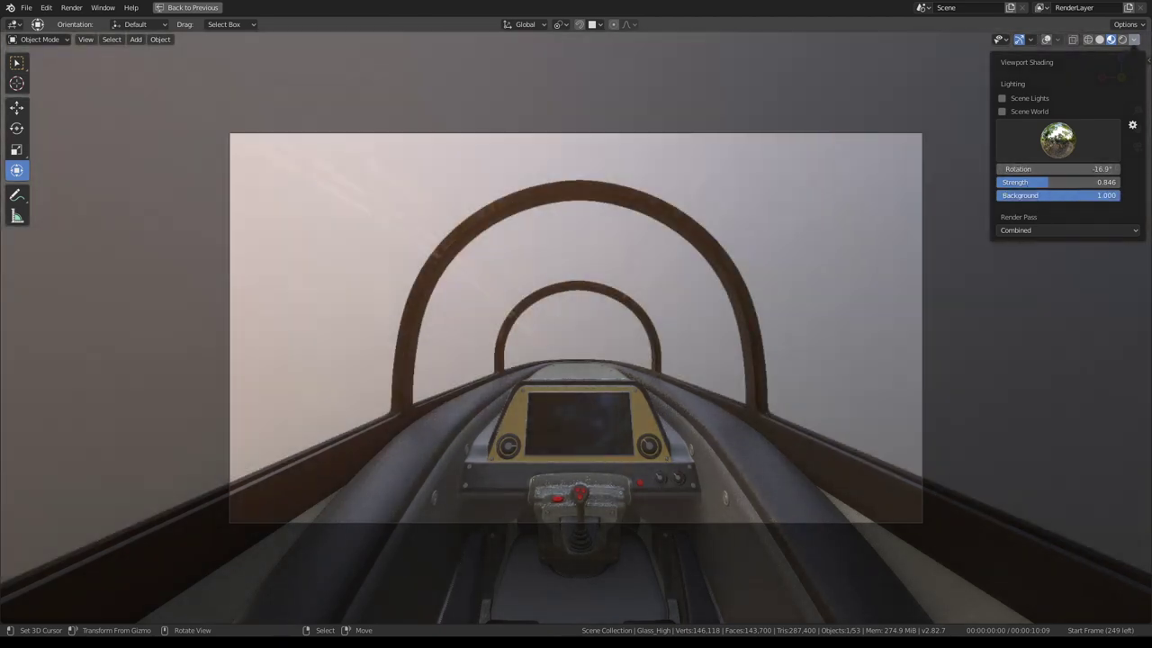
pyautogui.moveTo(1057, 182); pyautogui.dragTo(1048, 182)
pyautogui.click(1059, 136)
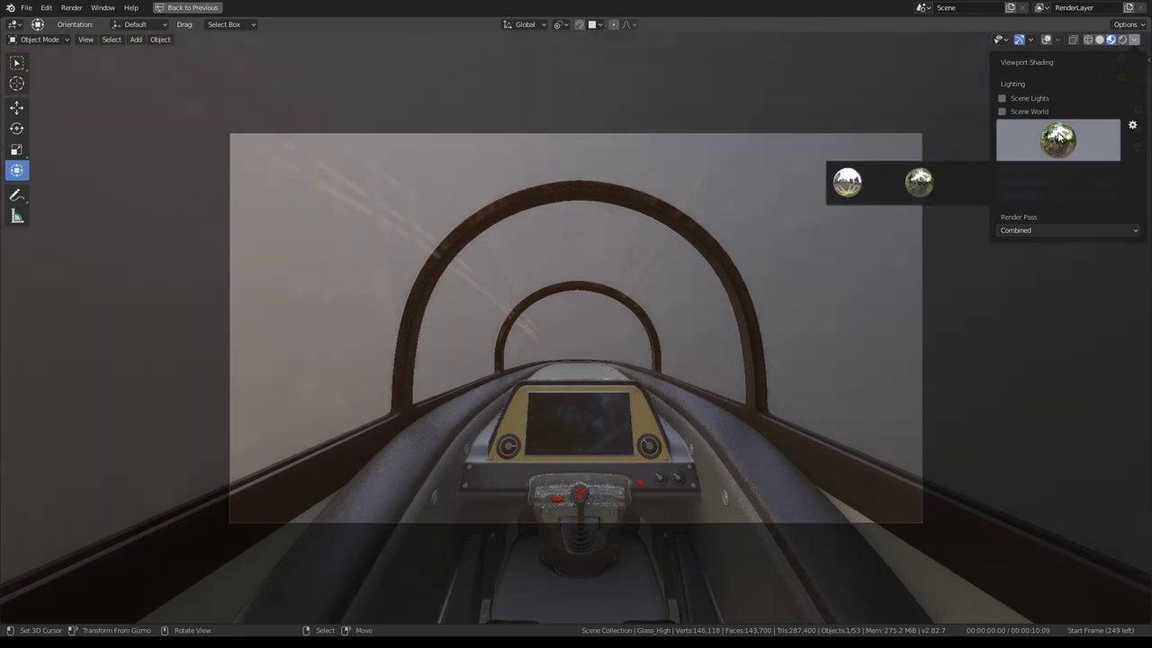
pyautogui.click(846, 181)
# Look around the cockpit and make Glass_High.004 the active object
pyautogui.scroll(-3, 386, 296)
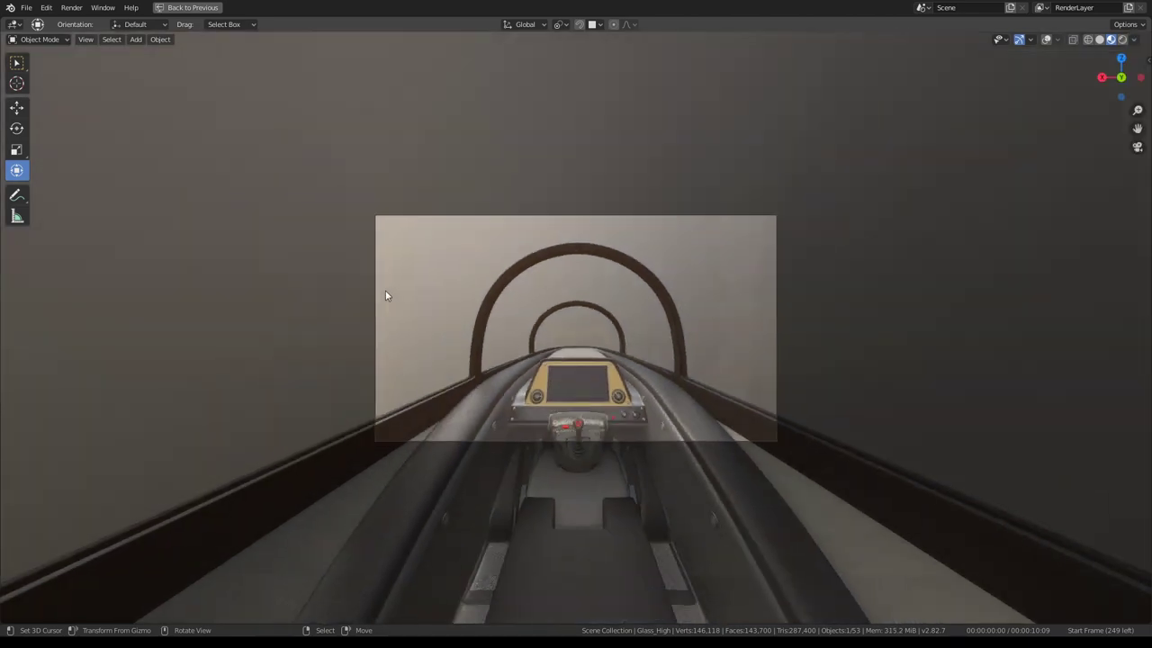
pyautogui.scroll(4, 393, 298)
pyautogui.moveTo(393, 298)
pyautogui.mouseDown(button='middle')
pyautogui.moveTo(501, 325)
pyautogui.moveTo(577, 317)
pyautogui.moveTo(707, 299)
pyautogui.moveTo(682, 298)
pyautogui.moveTo(851, 239)
pyautogui.moveTo(882, 276)
pyautogui.moveTo(835, 278)
pyautogui.mouseUp(button='middle')
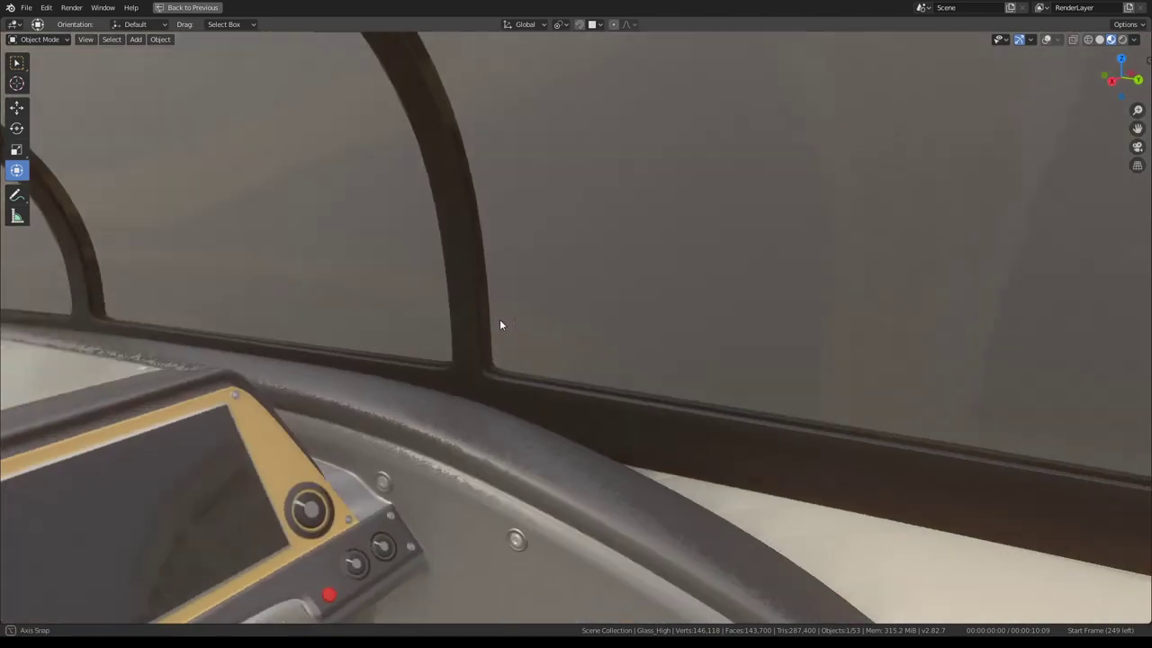
pyautogui.scroll(-5, 501, 325)
pyautogui.scroll(5, 707, 297)
pyautogui.scroll(-3, 686, 299)
pyautogui.scroll(4, 875, 276)
pyautogui.scroll(-3, 835, 278)
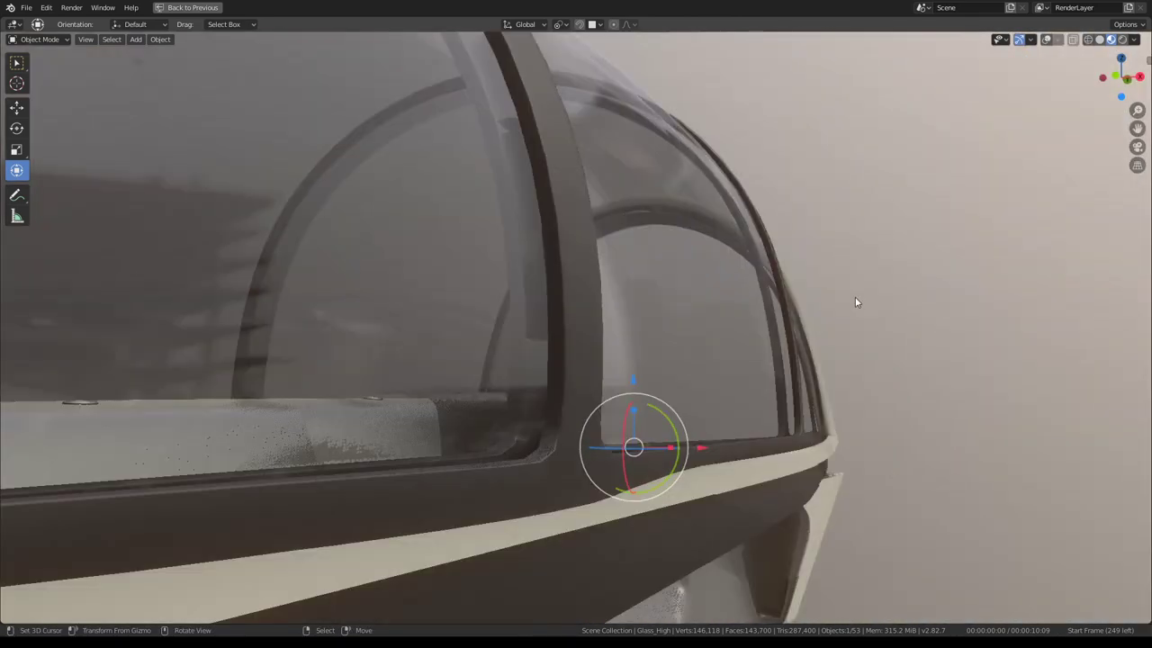
pyautogui.click(855, 303)
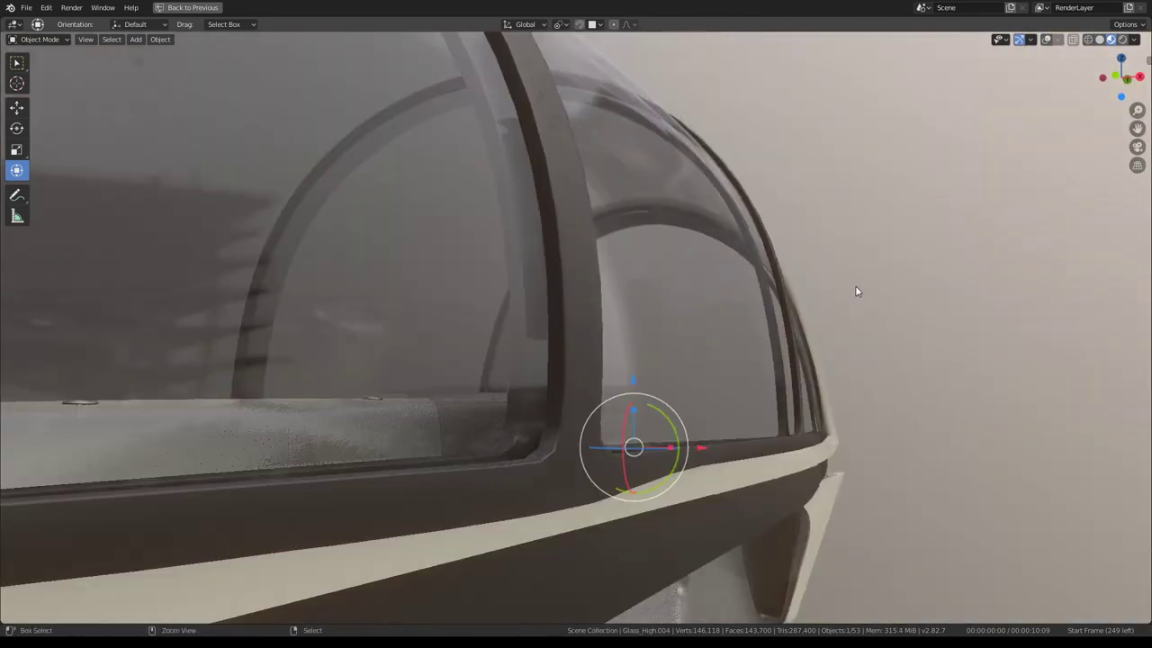
# Switch to the Shading workspace and maximize its right 3D view
pyautogui.hotkey('ctrl', 'space')
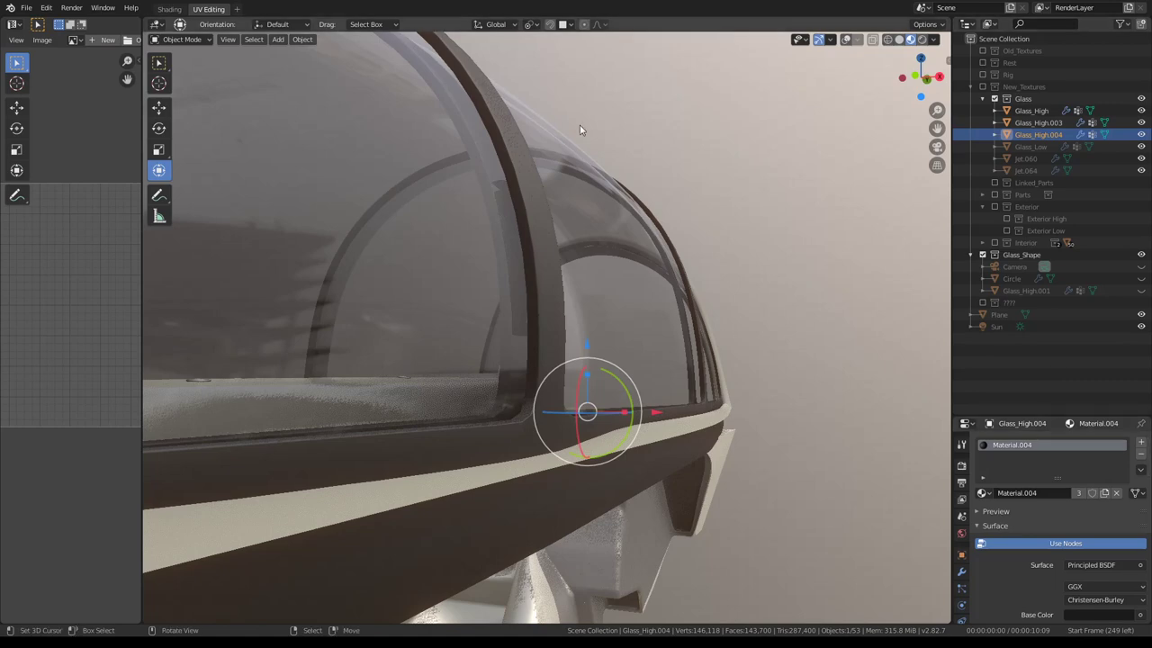
pyautogui.hotkey('ctrl', 'space')
pyautogui.hotkey('ctrl', 'space')
pyautogui.click(170, 9)
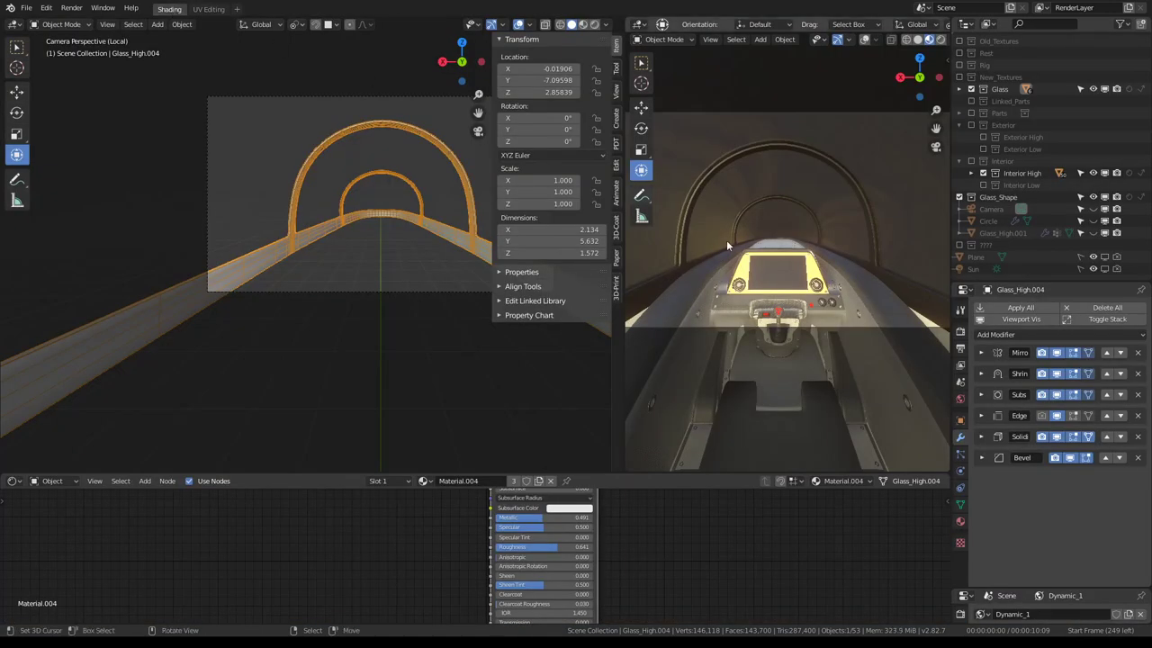
pyautogui.hotkey('ctrl', 'alt', 'space')
# Orbit outside the canopy to look down its length through the frame arches
pyautogui.moveTo(535, 309); pyautogui.dragTo(755, 304, button='middle')
pyautogui.scroll(-5, 736, 296)
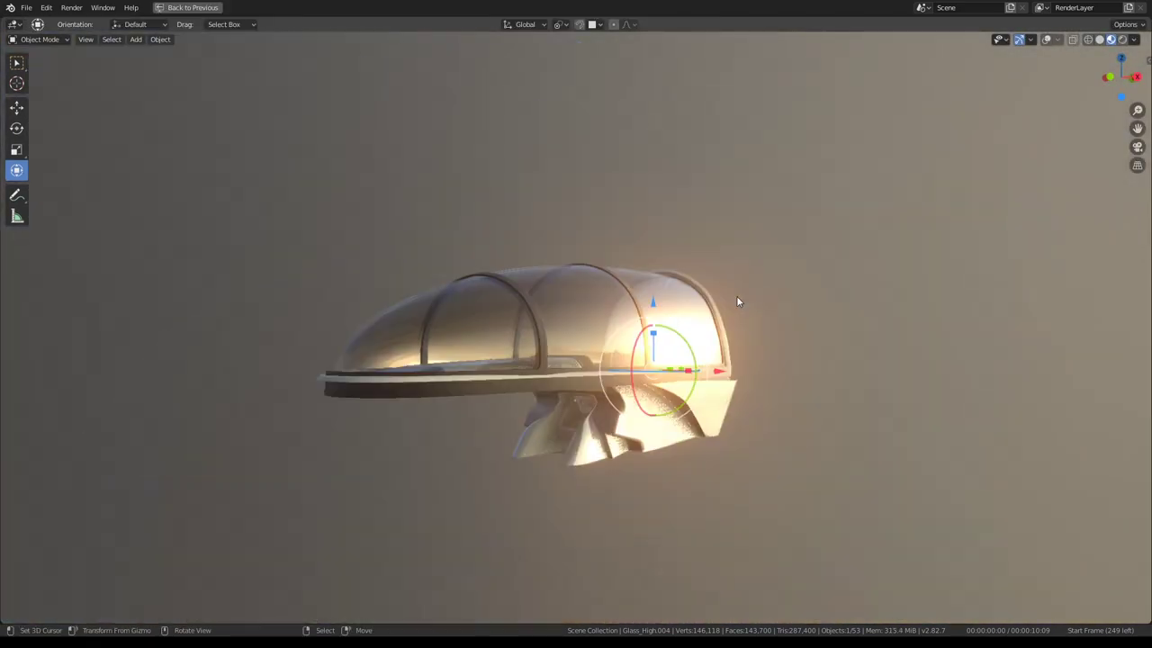
pyautogui.scroll(4, 745, 299)
pyautogui.scroll(4, 747, 298)
pyautogui.scroll(3, 760, 295)
pyautogui.scroll(1, 774, 292)
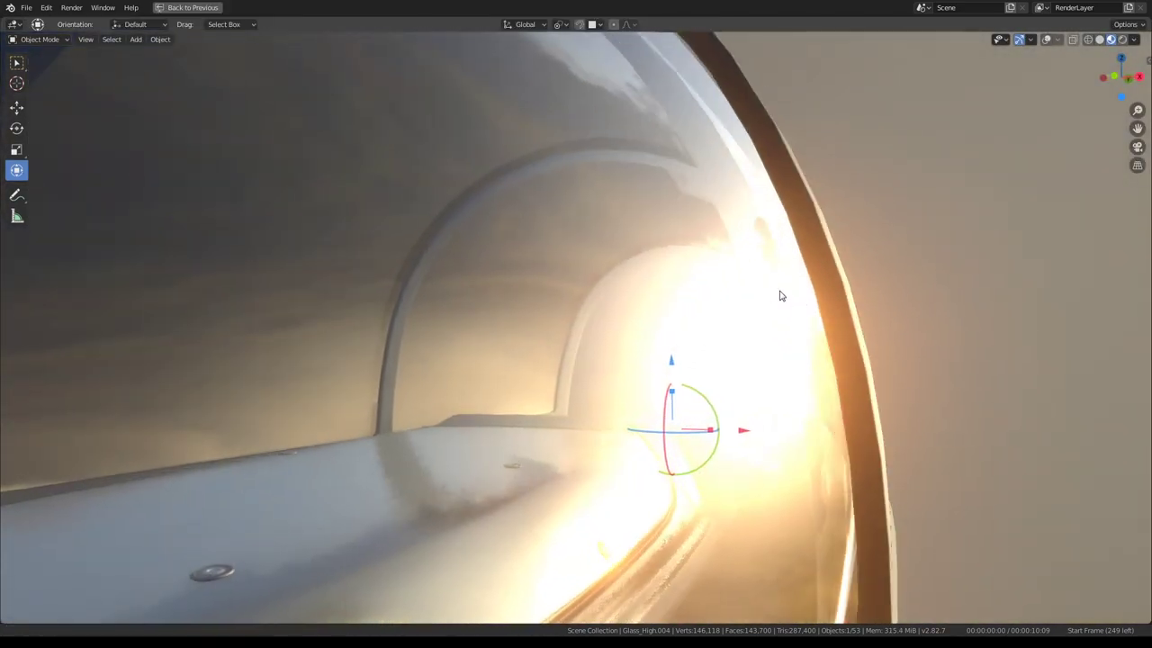
pyautogui.scroll(2, 787, 295)
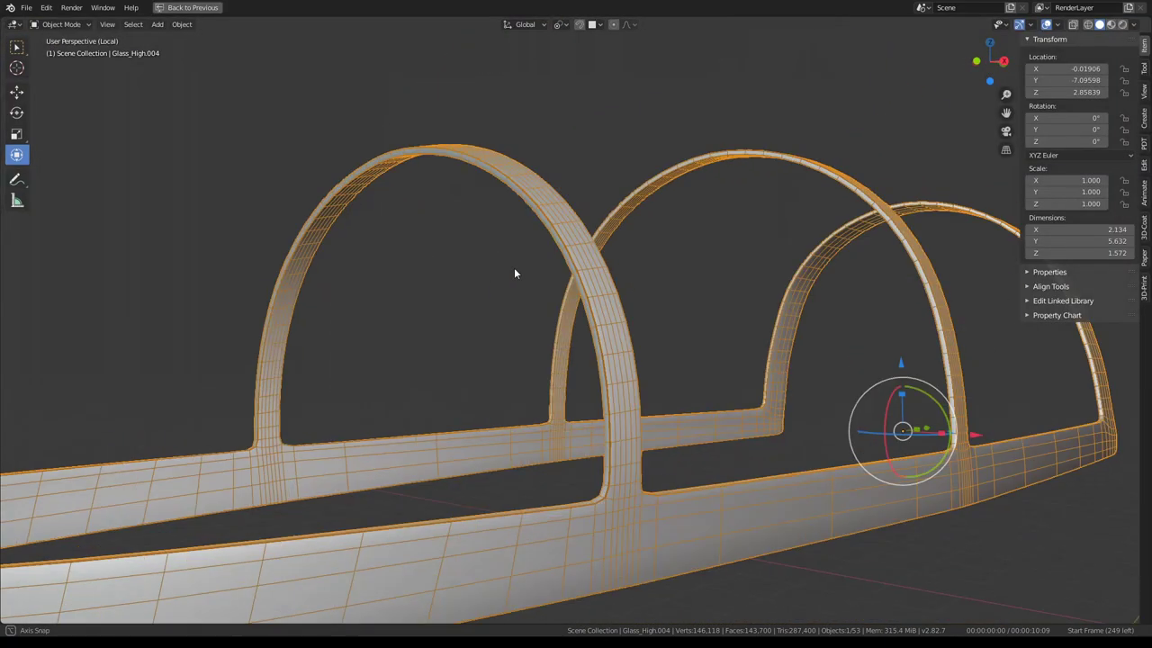
pyautogui.scroll(-6, 531, 270)
pyautogui.moveTo(651, 299); pyautogui.dragTo(722, 294, button='middle')
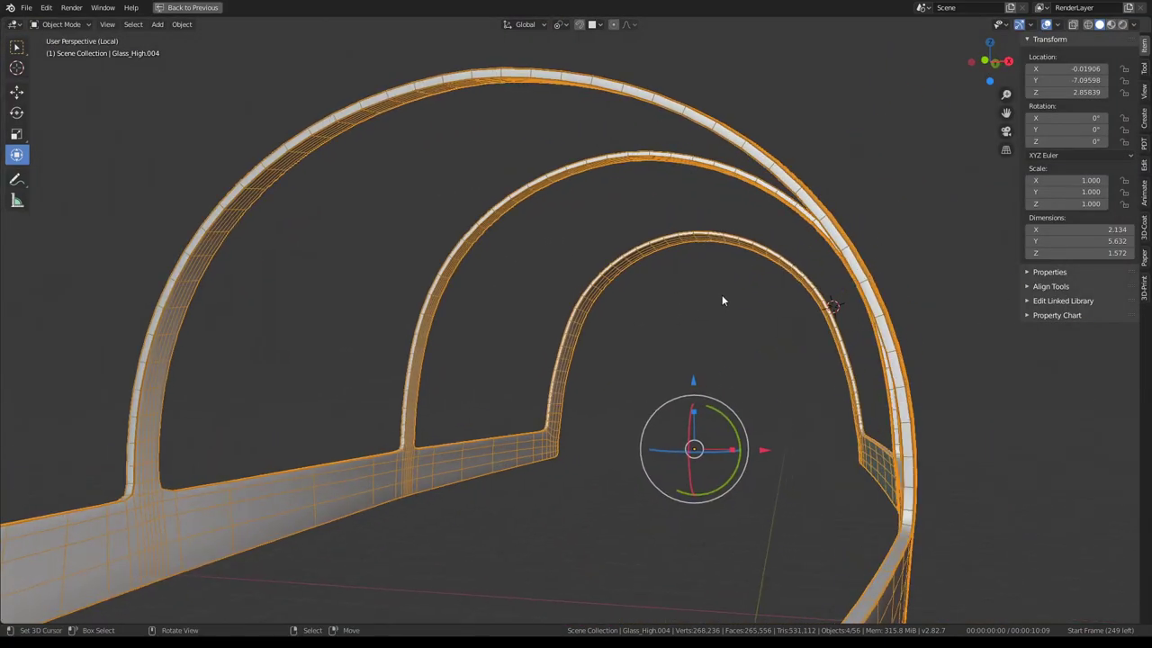
pyautogui.scroll(3, 764, 270)
pyautogui.moveTo(803, 249); pyautogui.dragTo(763, 239, button='middle')
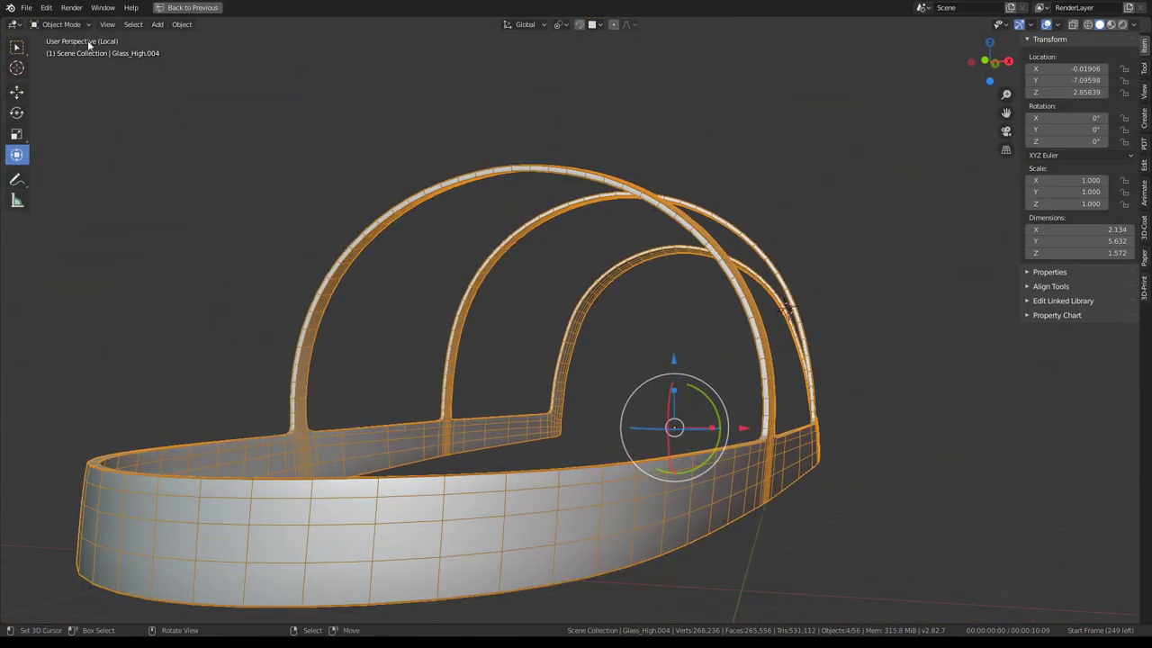
pyautogui.scroll(5, 734, 292)
# Deselect and reselect the canopy frame to inspect its rib along the glass edge
pyautogui.hotkey('alt', 'a')
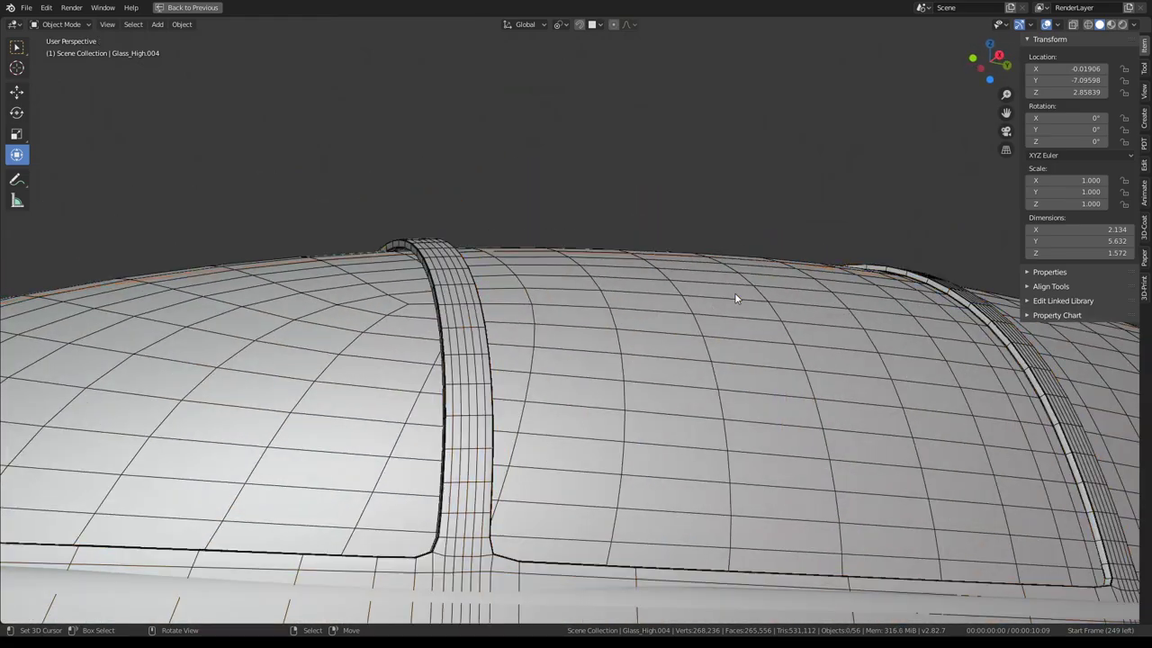
pyautogui.moveTo(734, 292)
pyautogui.mouseDown(button='middle')
pyautogui.moveTo(541, 269)
pyautogui.moveTo(433, 198)
pyautogui.mouseUp(button='middle')
pyautogui.scroll(3, 433, 198)
pyautogui.click(591, 283)
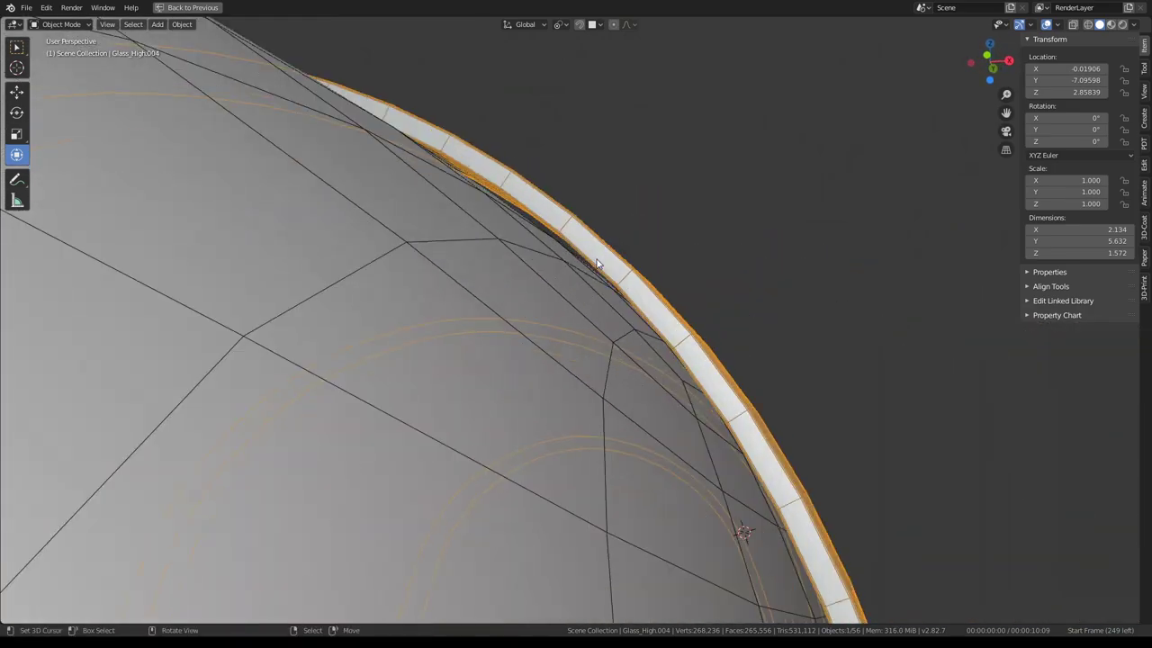
pyautogui.moveTo(591, 283)
pyautogui.mouseDown(button='middle')
pyautogui.moveTo(568, 249)
pyautogui.moveTo(582, 258)
pyautogui.mouseUp(button='middle')
# Toggle the rim's Bevel, Solidify and Shrinkwrap viewport visibility on and off to compare the fit
pyautogui.hotkey('ctrl', 'space')
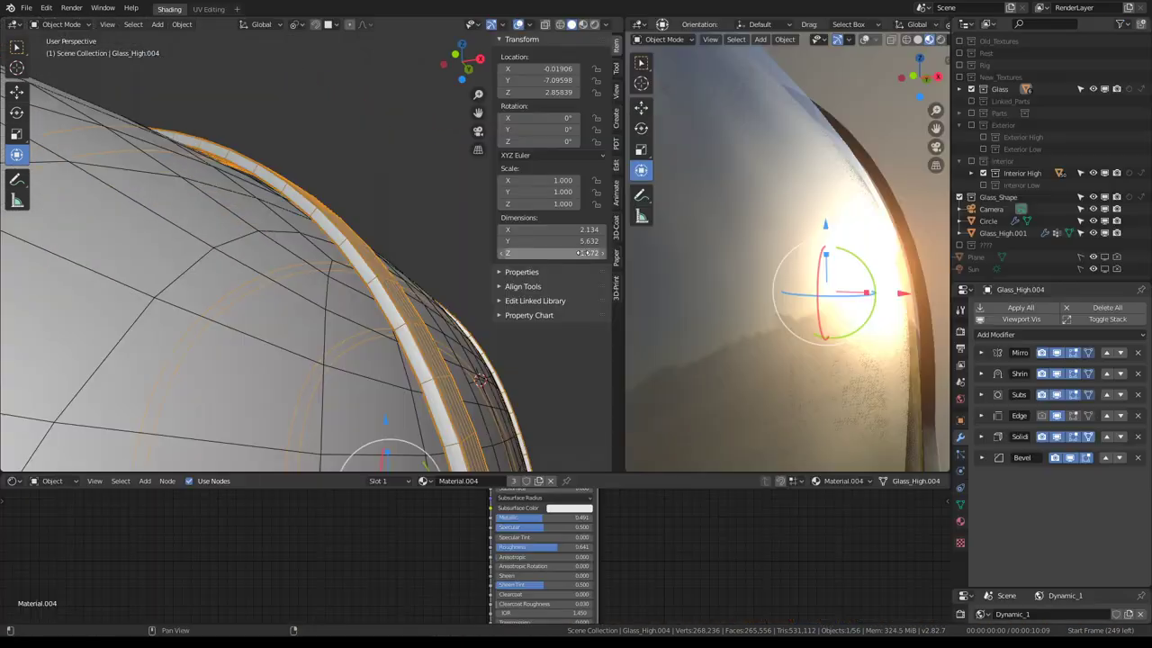
pyautogui.click(1072, 459)
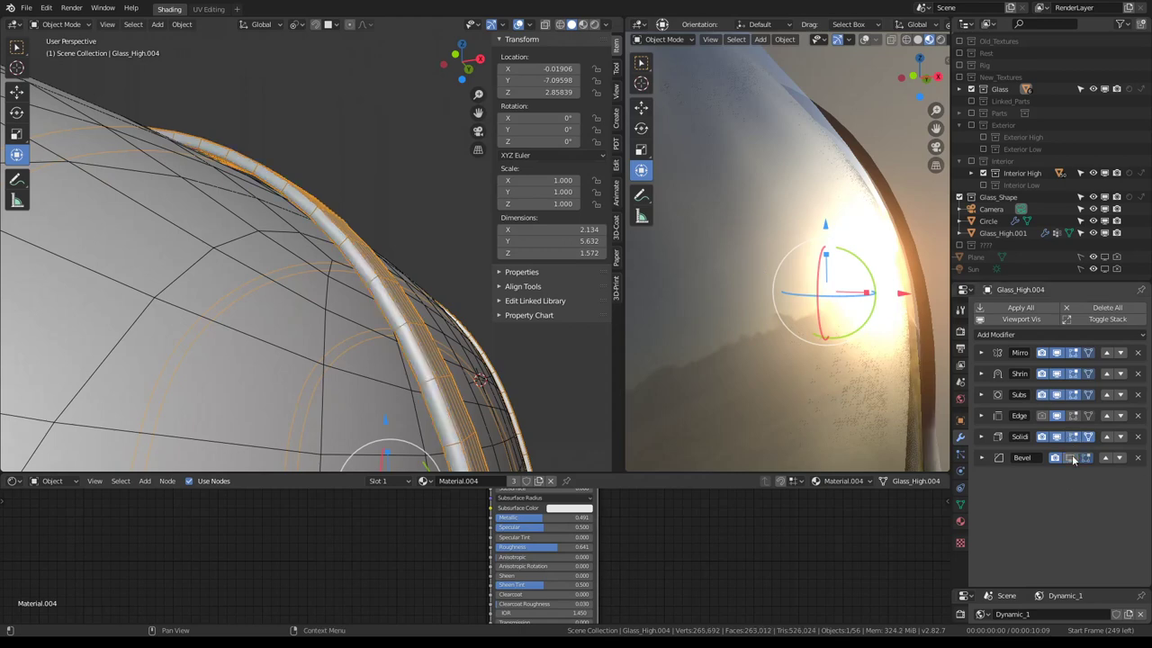
pyautogui.click(1071, 459)
pyautogui.click(1072, 459)
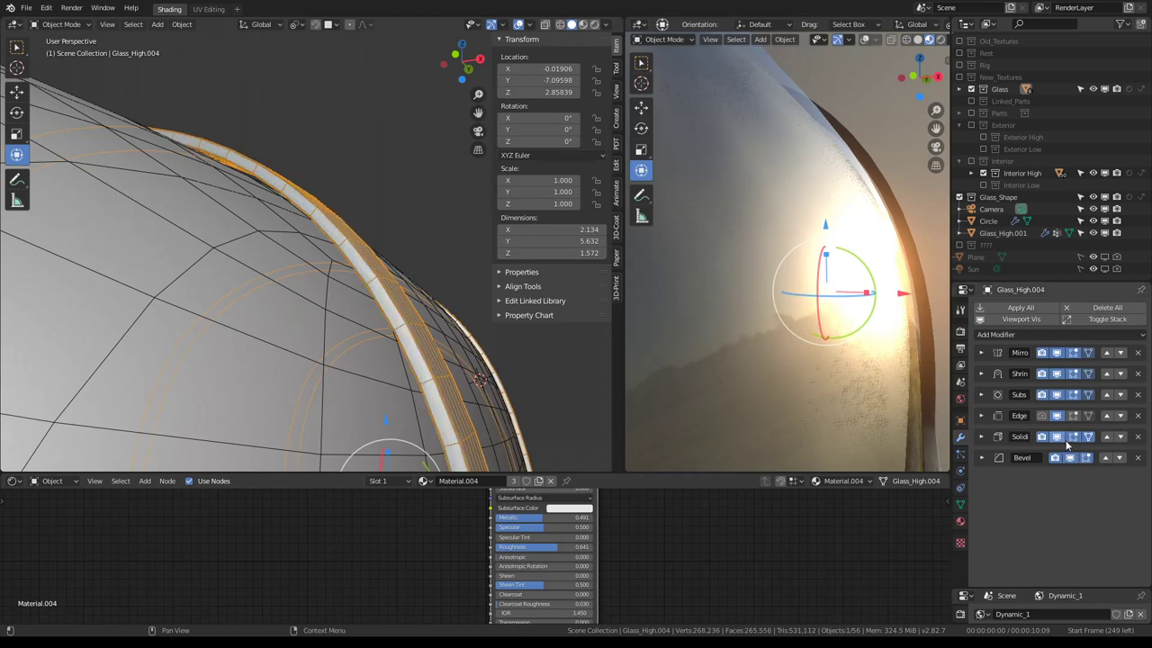
pyautogui.click(1067, 441)
pyautogui.click(1066, 443)
pyautogui.click(1057, 374)
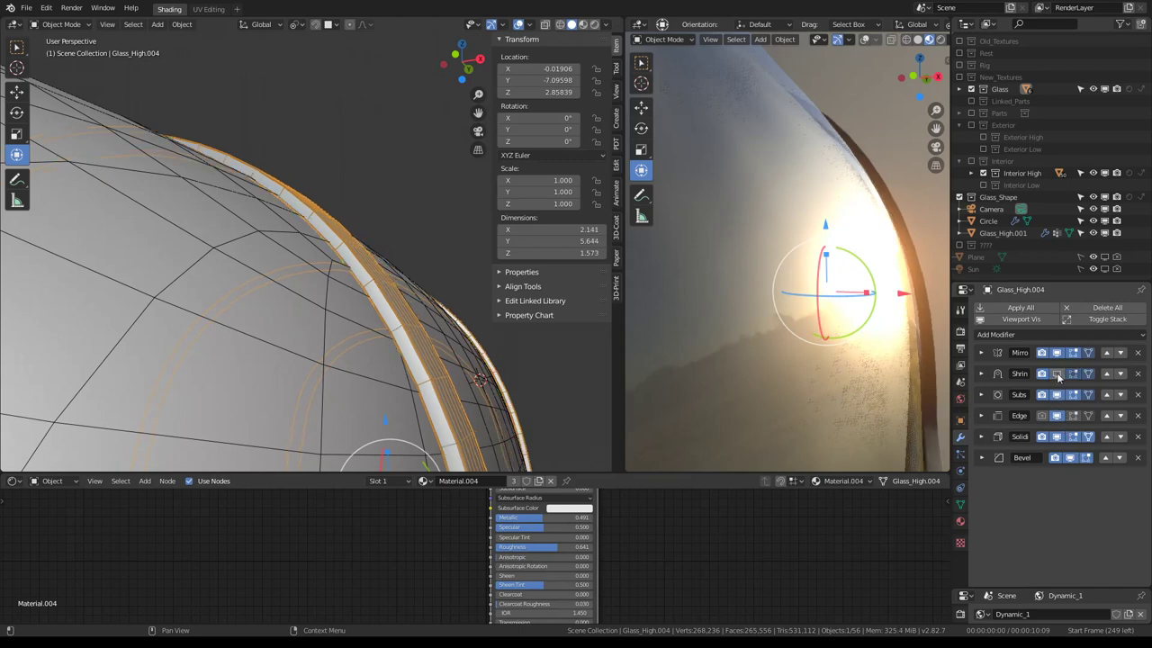
pyautogui.click(1057, 374)
pyautogui.click(1057, 374)
pyautogui.click(1057, 375)
# Set the rim's Shrinkwrap Offset to 0.018 and maximize the 3D viewport
pyautogui.click(981, 371)
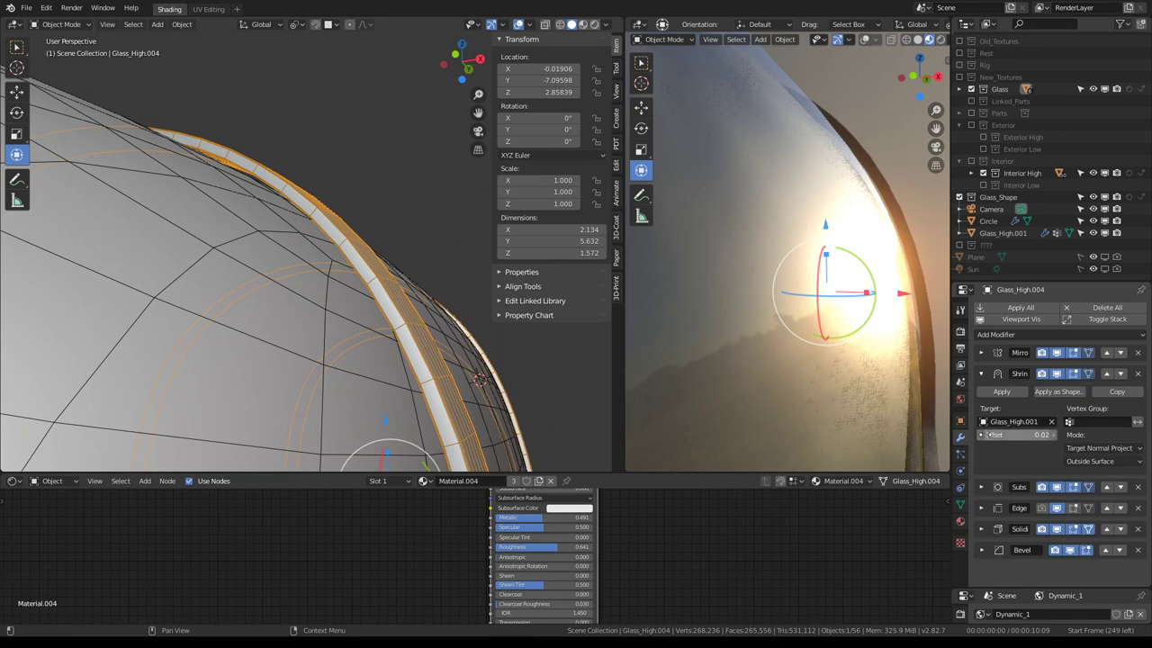
pyautogui.click(984, 436)
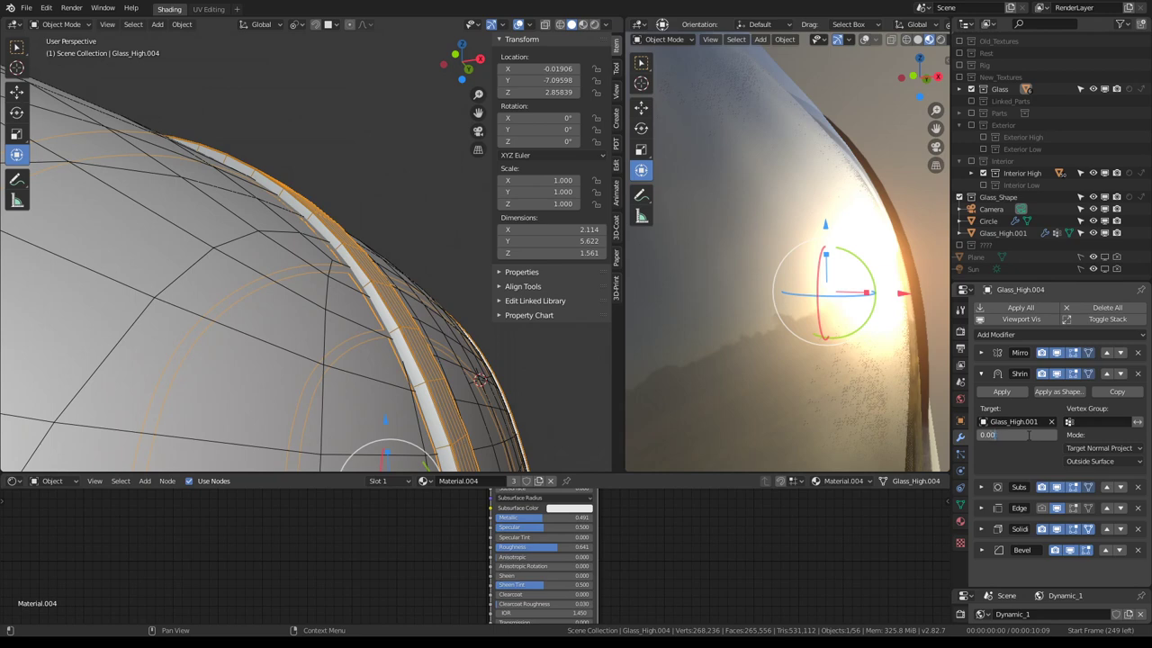
pyautogui.write('0.018')
pyautogui.press('Return')
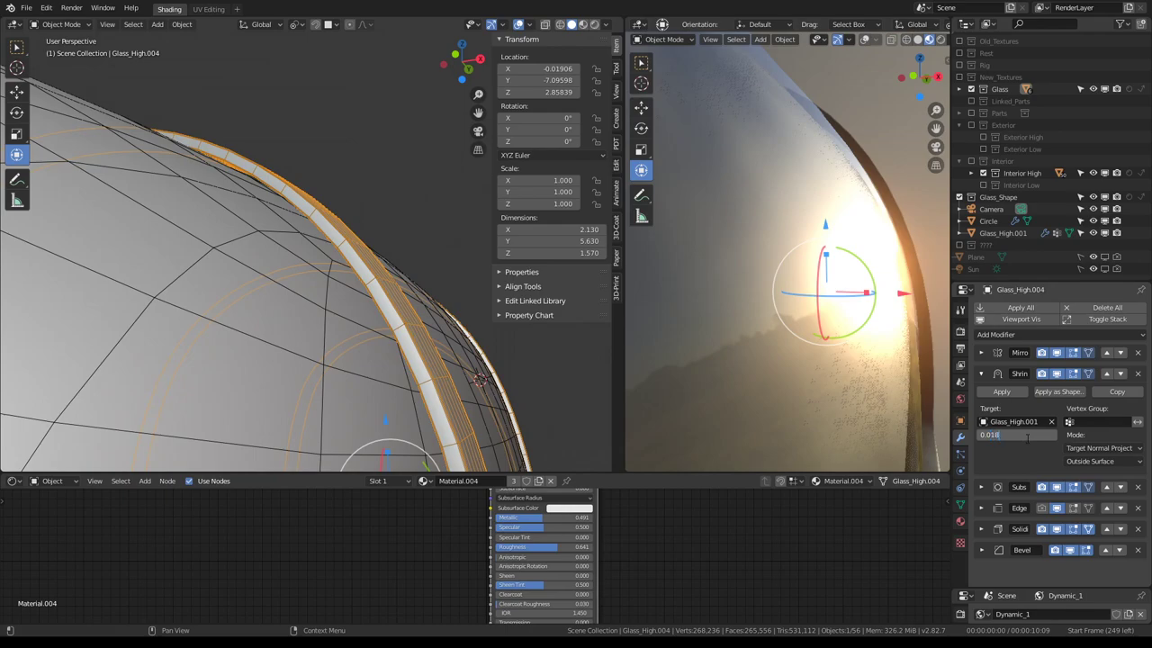
pyautogui.press('Return')
pyautogui.hotkey('ctrl', 'space')
# Orbit to side and high oblique views of the canopy and select the glass canopy Glass_High
pyautogui.moveTo(342, 278); pyautogui.dragTo(531, 326, button='middle')
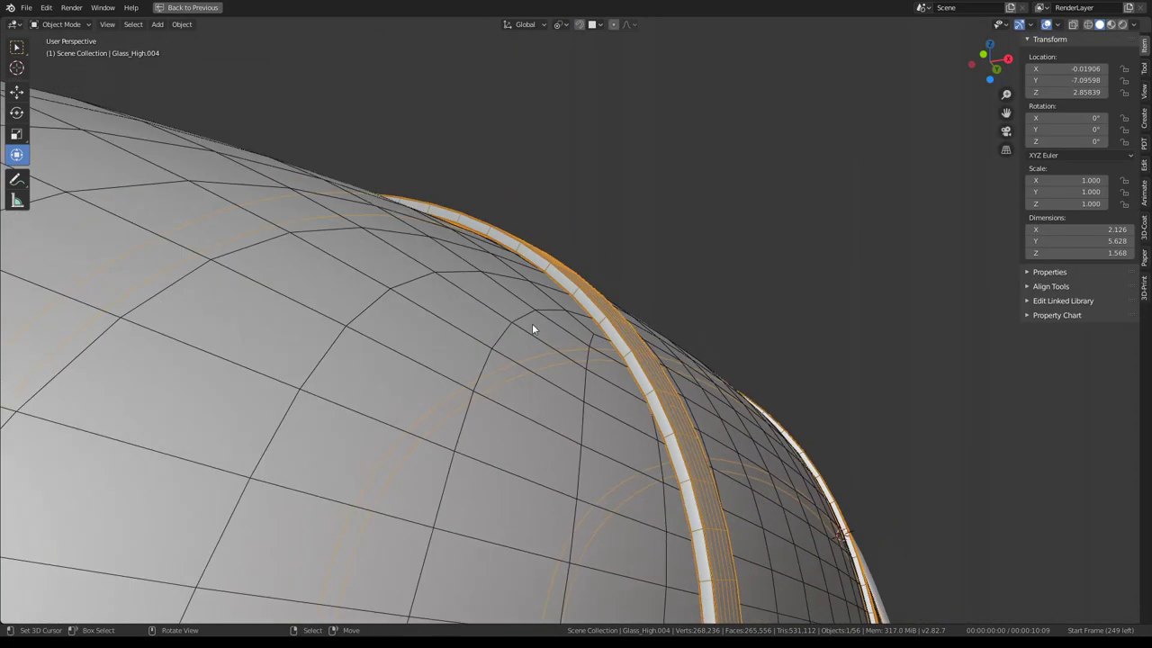
pyautogui.moveTo(473, 258); pyautogui.dragTo(748, 311, button='middle')
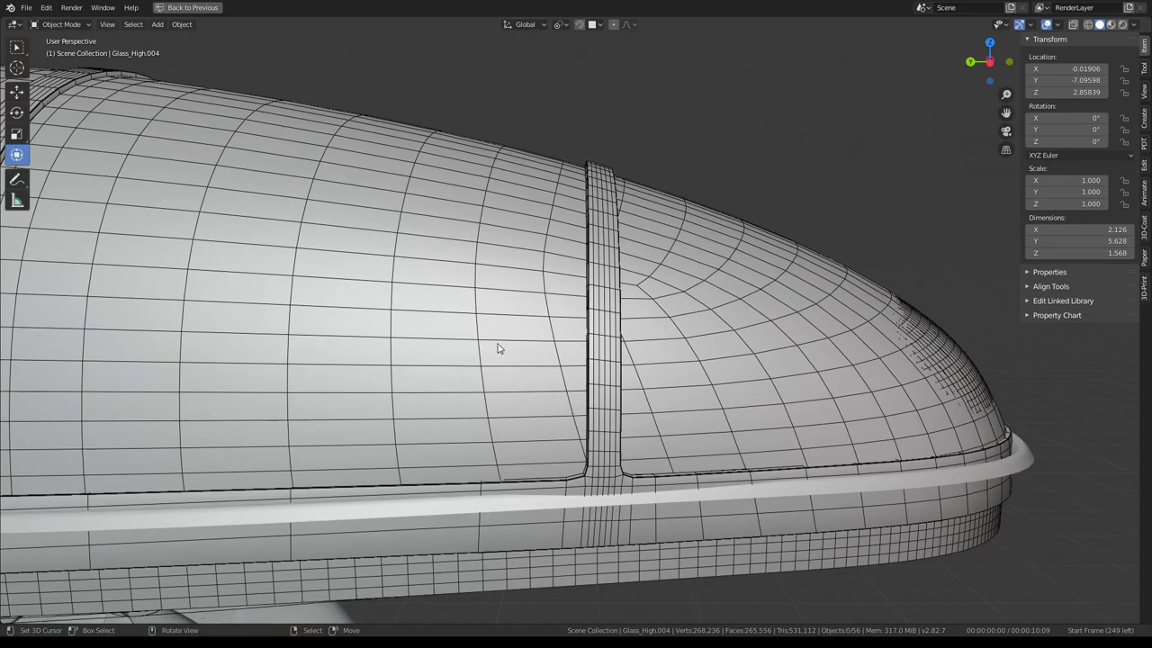
pyautogui.moveTo(497, 350)
pyautogui.mouseDown(button='middle')
pyautogui.moveTo(474, 404)
pyautogui.moveTo(374, 412)
pyautogui.mouseUp(button='middle')
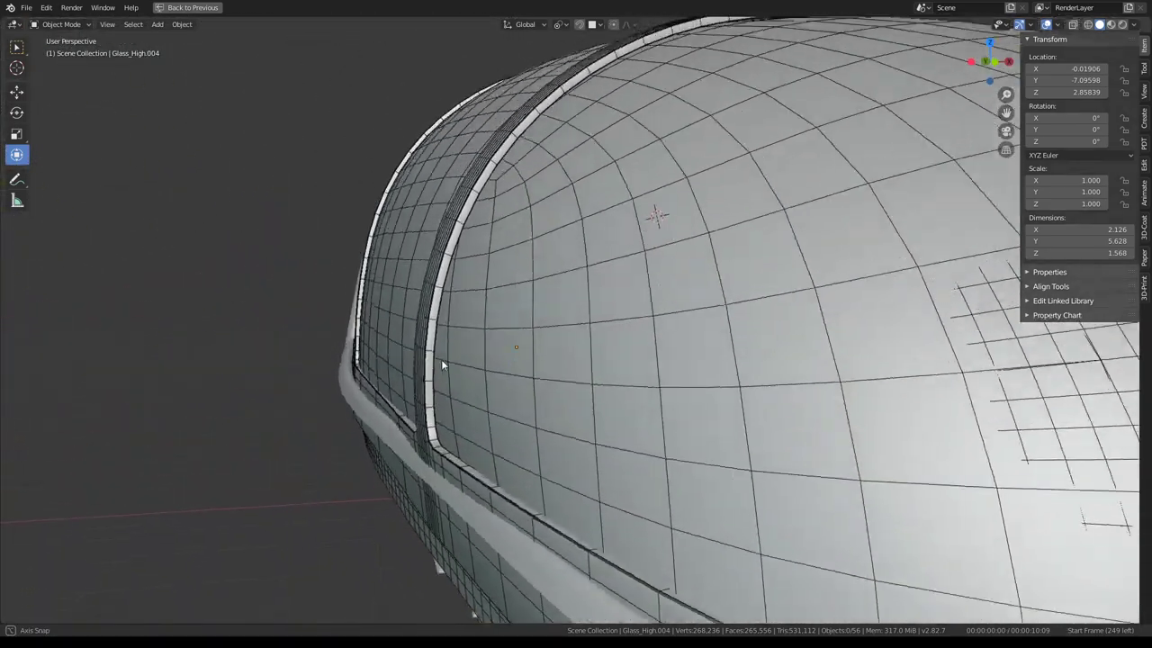
pyautogui.scroll(2, 374, 413)
pyautogui.scroll(-10, 560, 334)
pyautogui.click(592, 314)
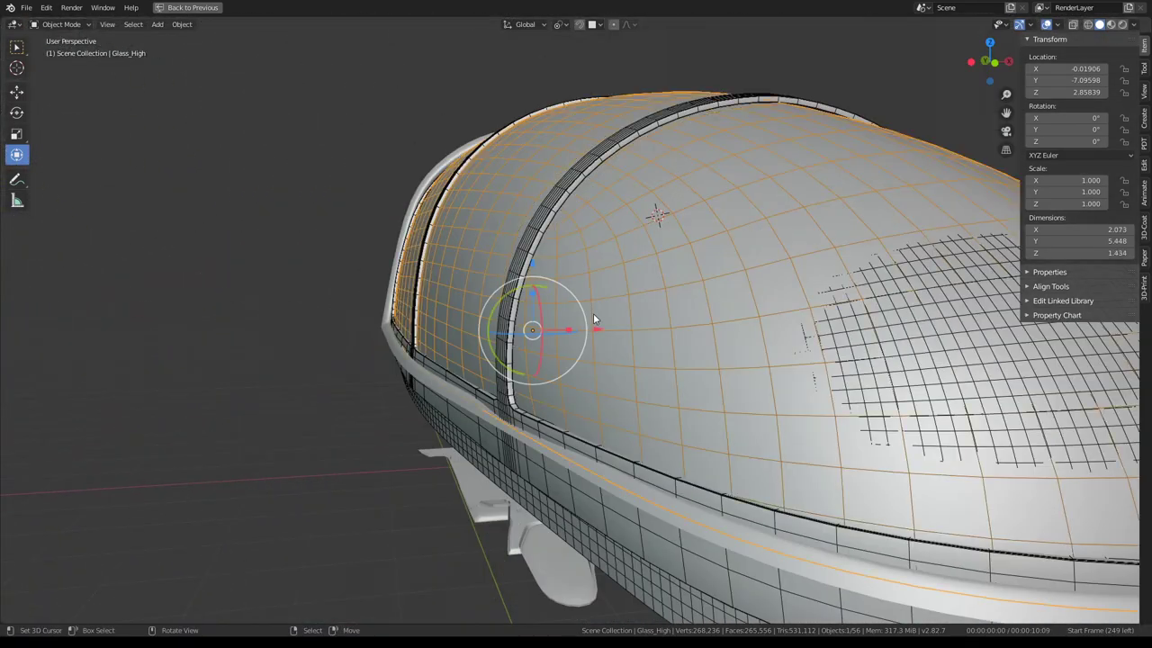
pyautogui.scroll(-3, 593, 313)
pyautogui.hotkey('ctrl', 'space')
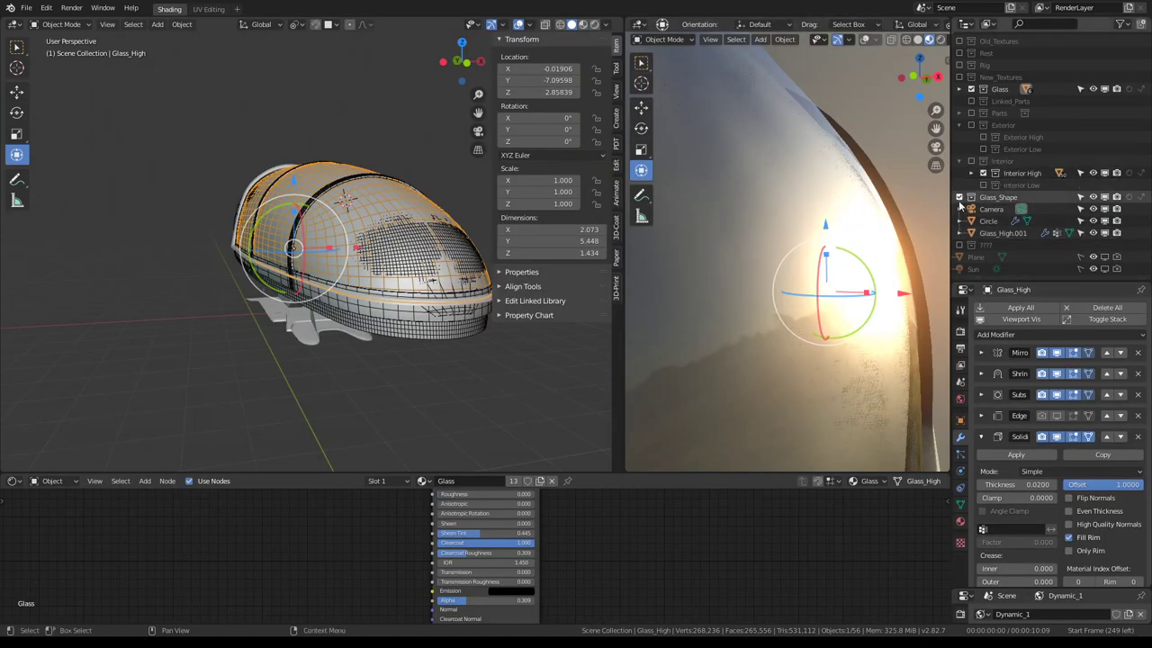
# In a full-screen 3D view, select the frame strip Glass_High.004 and orbit closely around its lower frame
pyautogui.hotkey('ctrl', 'space')
pyautogui.scroll(3, 340, 222)
pyautogui.scroll(3, 341, 249)
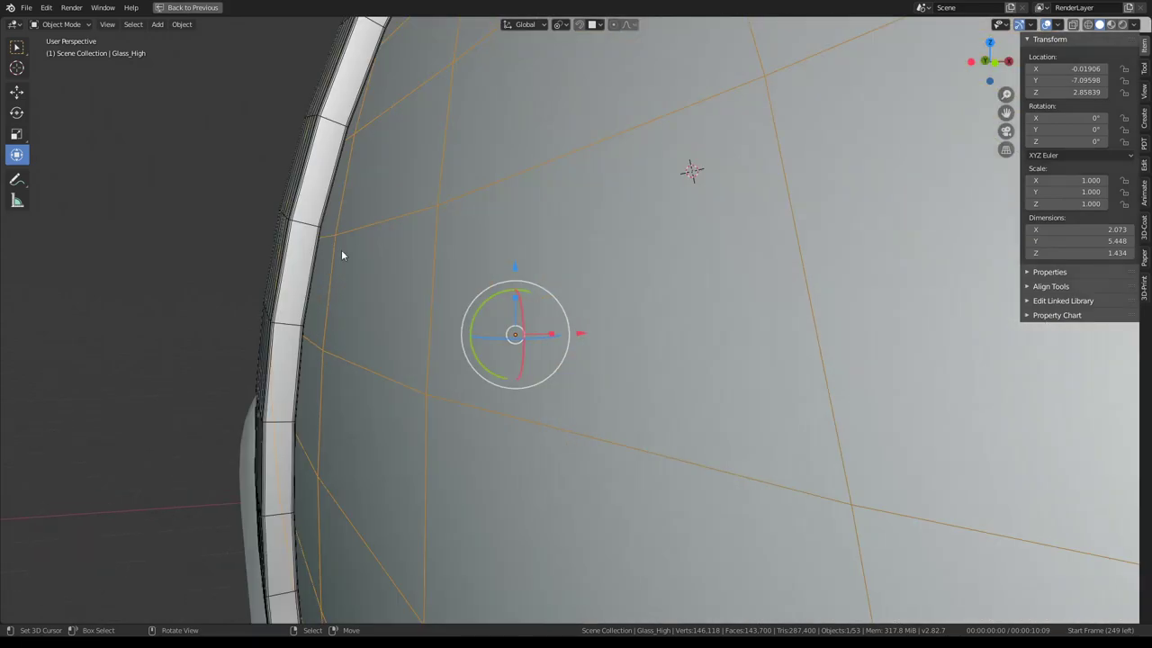
pyautogui.scroll(2, 420, 232)
pyautogui.moveTo(420, 232); pyautogui.dragTo(393, 236, button='middle')
pyautogui.click(357, 367)
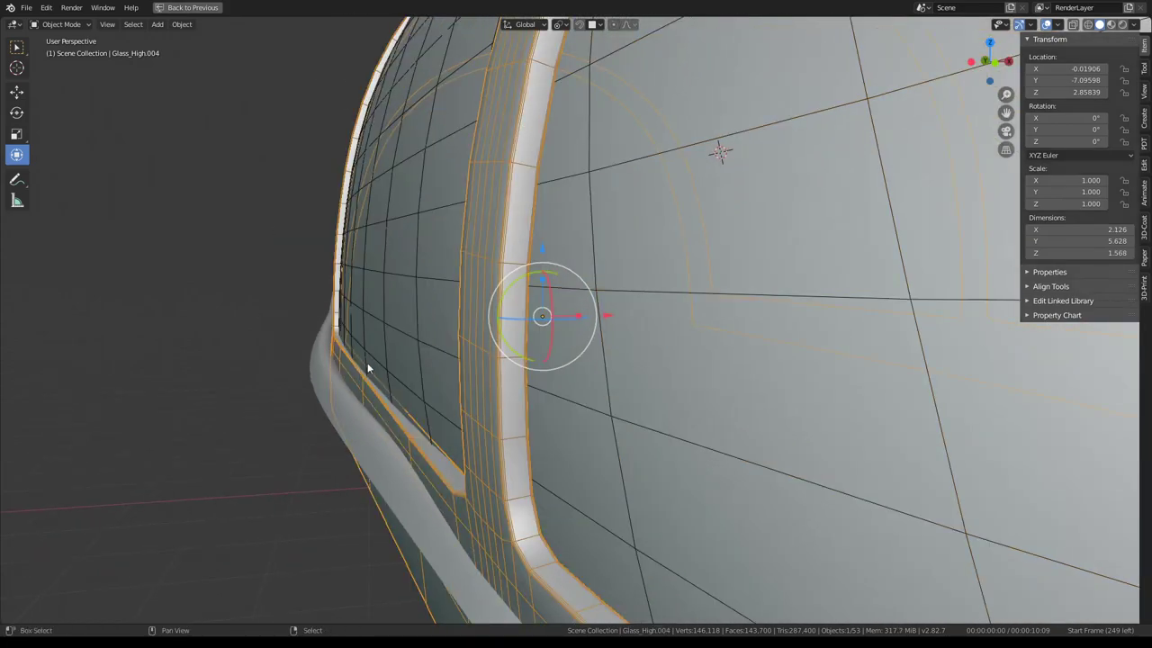
pyautogui.moveTo(367, 367); pyautogui.dragTo(505, 288, button='middle')
pyautogui.scroll(4, 489, 301)
pyautogui.scroll(-5, 584, 305)
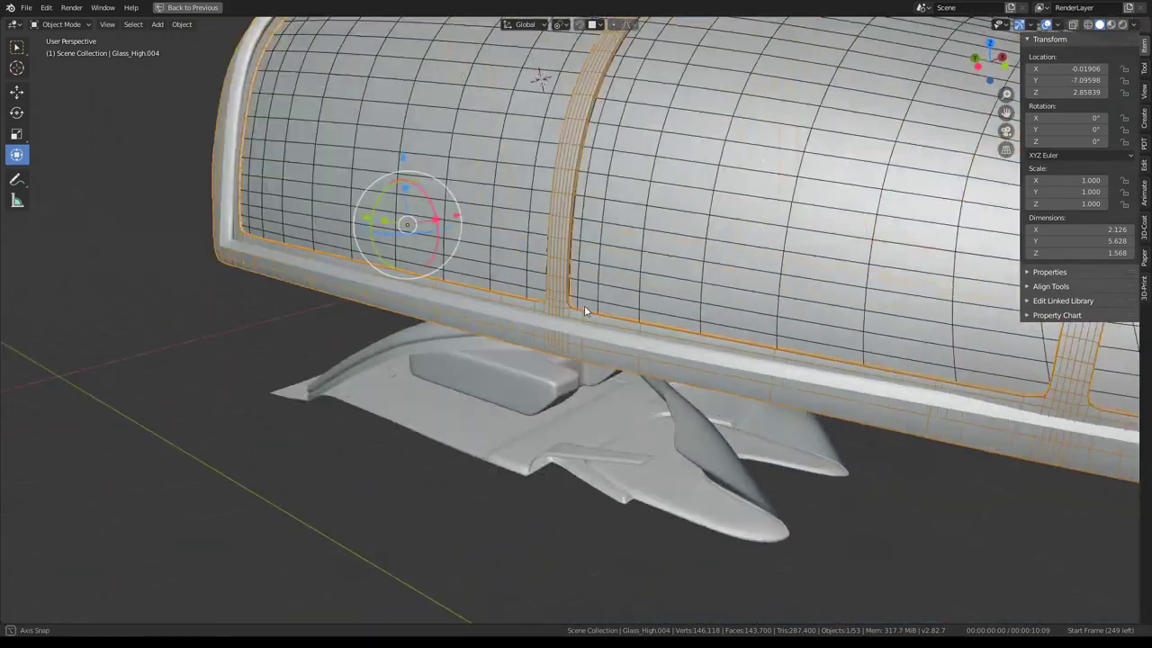
pyautogui.moveTo(584, 305)
pyautogui.mouseDown(button='middle')
pyautogui.moveTo(695, 329)
pyautogui.moveTo(654, 248)
pyautogui.mouseUp(button='middle')
# Put Glass_High.004 in Edit Mode with nothing selected, viewed from above, and restore the full workspace layout
pyautogui.press('Tab')
pyautogui.scroll(4, 509, 301)
pyautogui.click(698, 345)
pyautogui.scroll(-3, 697, 344)
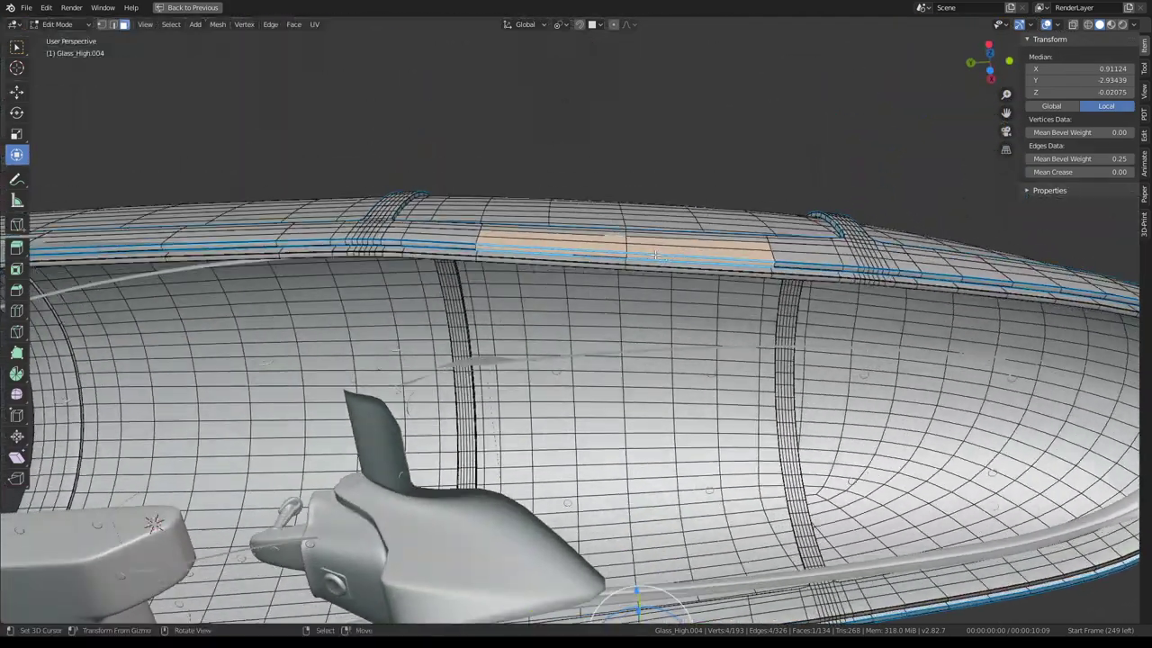
pyautogui.hotkey('alt', 'a')
pyautogui.moveTo(715, 160); pyautogui.dragTo(642, 246, button='middle')
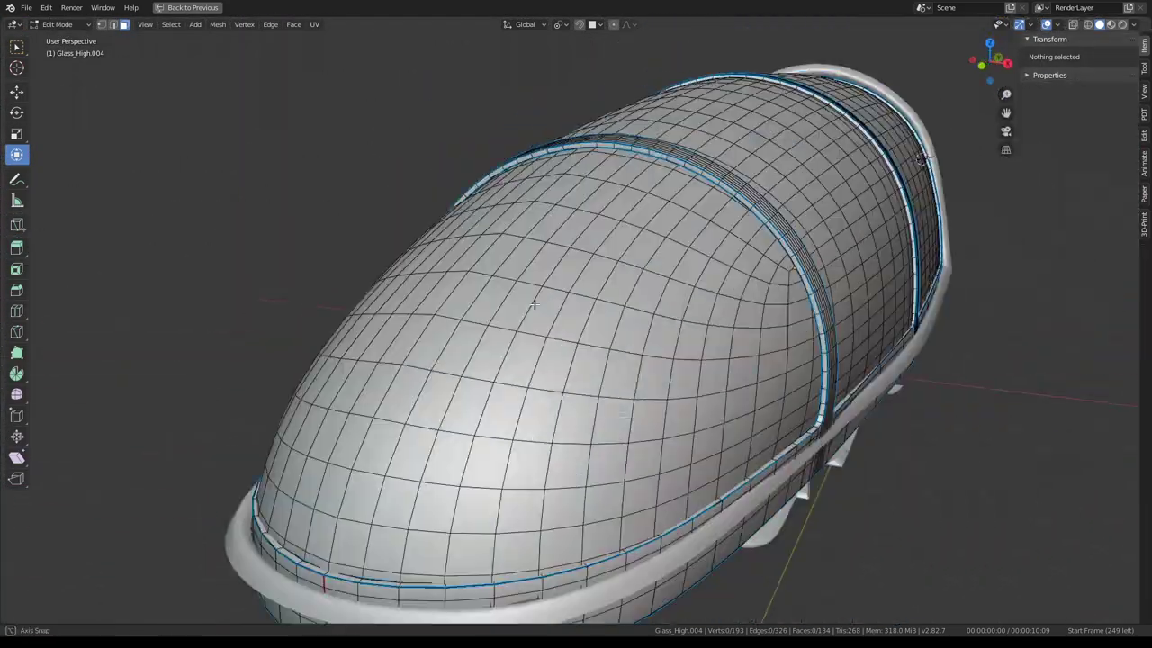
pyautogui.hotkey('ctrl', 'space')
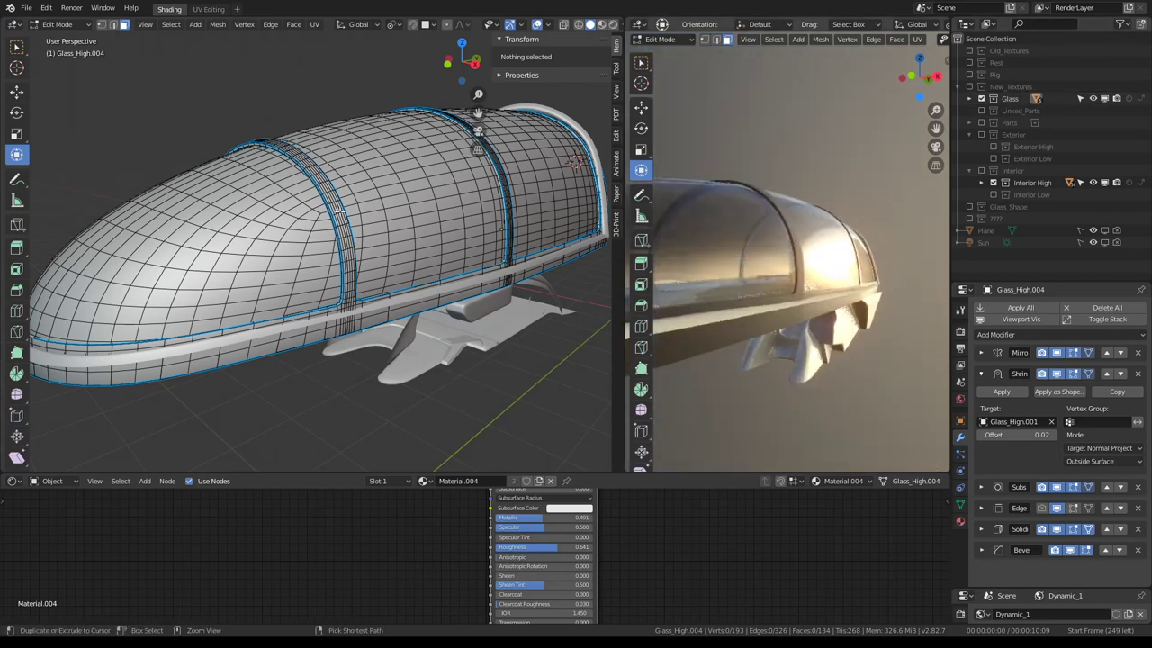
# Turn on Simplify in Render Properties with Max Subdivision 0
pyautogui.hotkey('ctrl', 'space')
pyautogui.hotkey('ctrl', 'space')
pyautogui.click(960, 332)
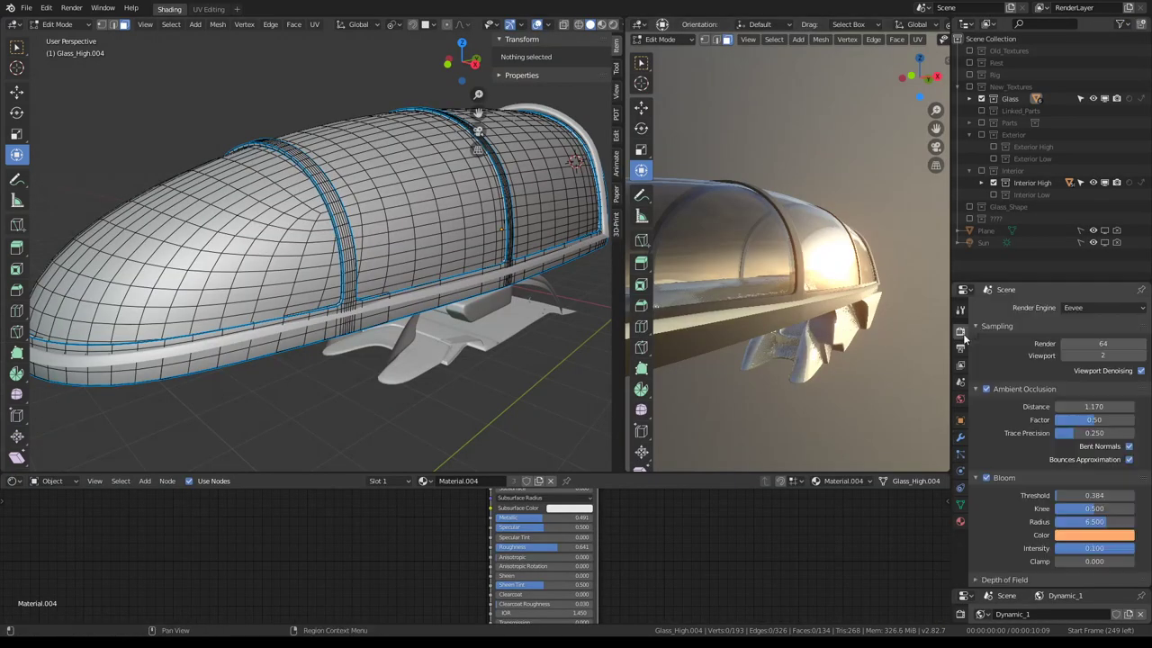
pyautogui.scroll(-4, 981, 396)
pyautogui.scroll(-3, 999, 452)
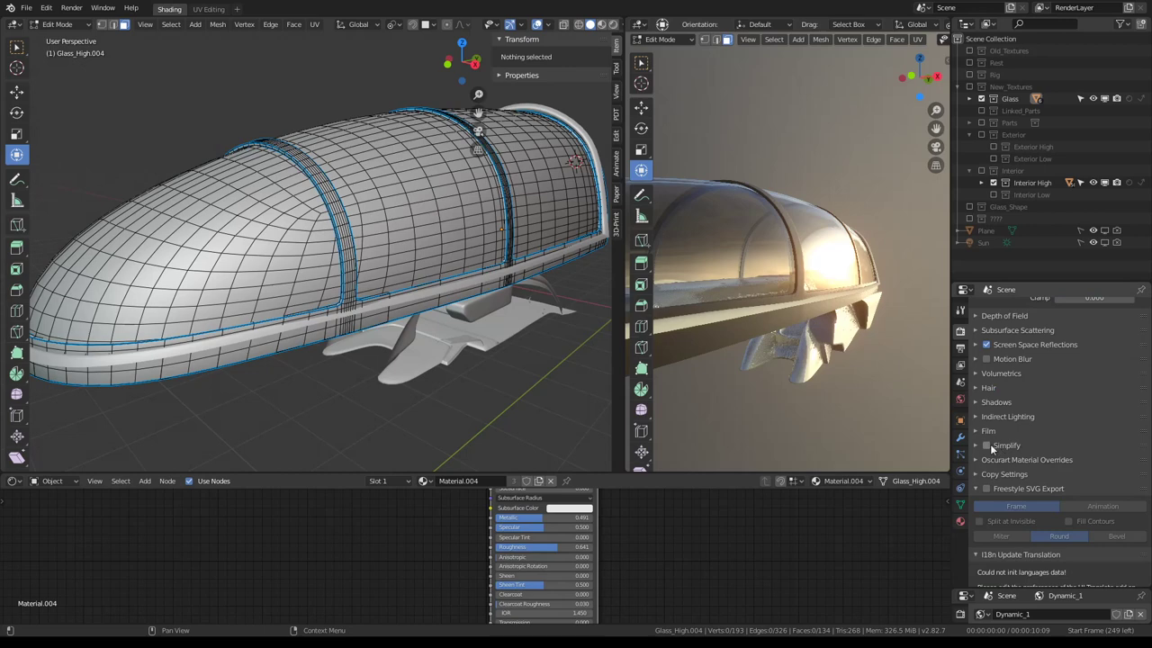
pyautogui.click(990, 446)
pyautogui.scroll(-4, 990, 446)
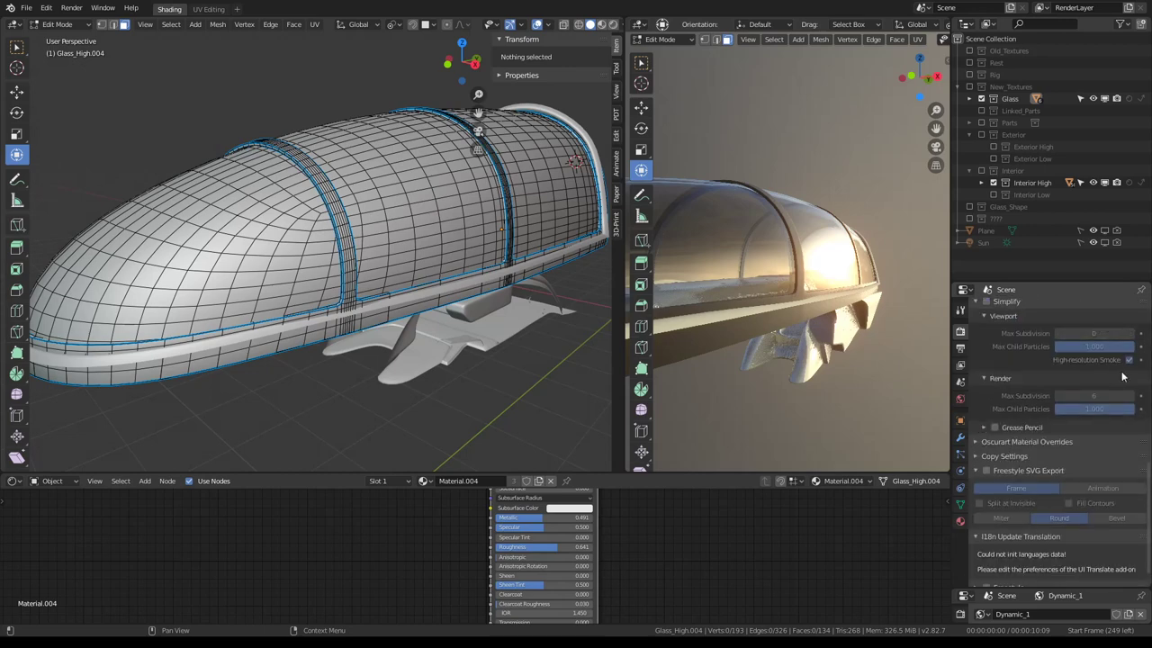
pyautogui.scroll(3, 1093, 400)
pyautogui.click(986, 398)
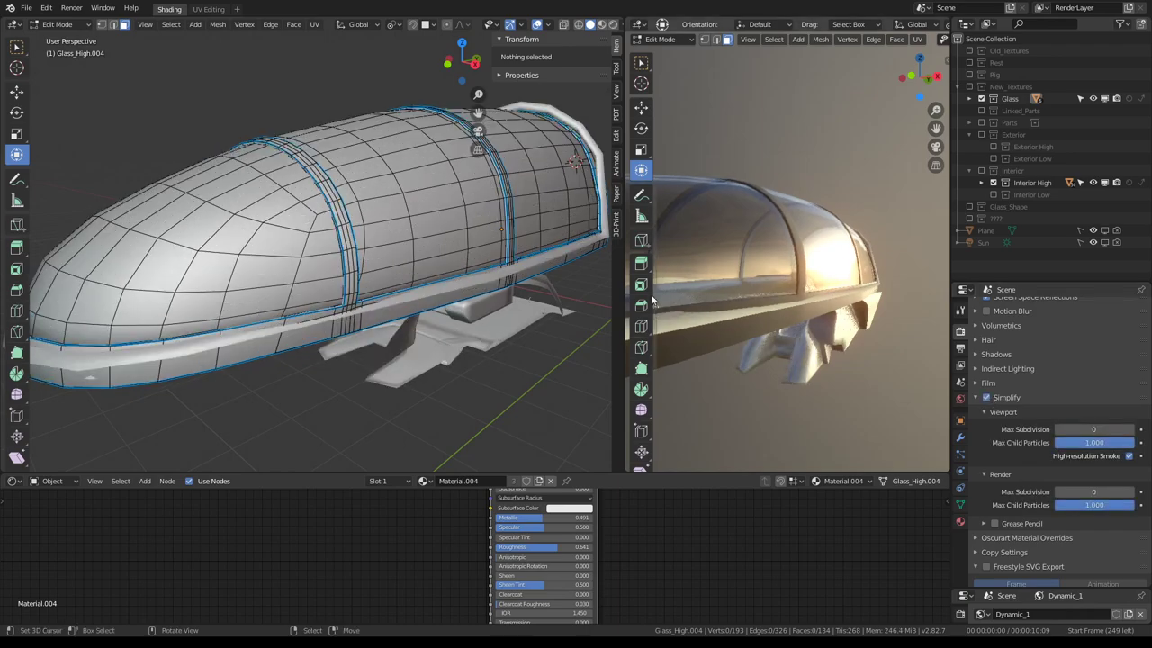
# Maximize the 3D view and orbit to a front three-quarter view of the hull
pyautogui.hotkey('ctrl', 'space')
pyautogui.scroll(3, 467, 280)
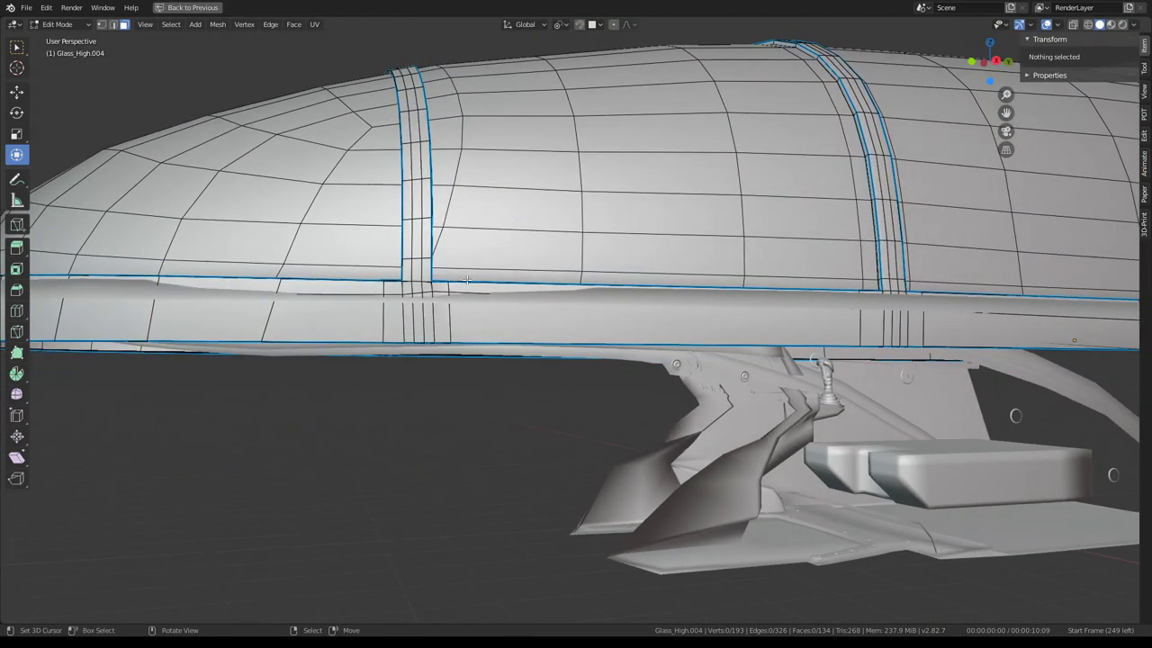
pyautogui.scroll(-5, 459, 322)
pyautogui.moveTo(459, 322); pyautogui.dragTo(382, 359, button='middle')
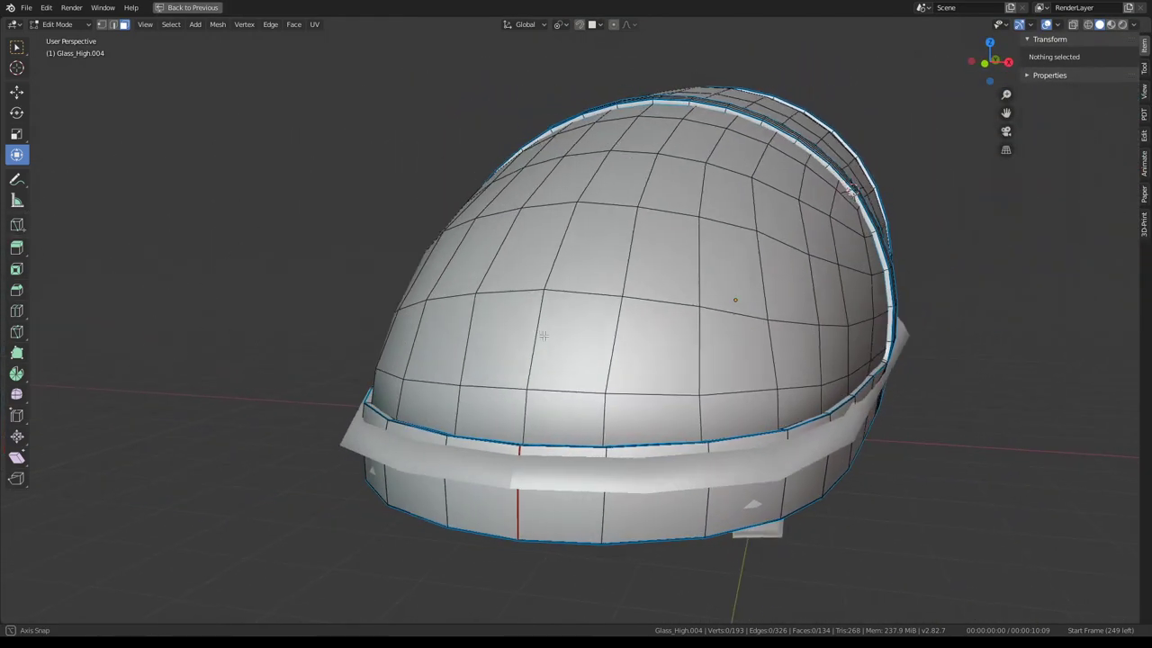
# Switch to the frame strip Glass_High.004 in Edit Mode and pick its lower band face loop
pyautogui.press('Tab')
pyautogui.click(180, 427)
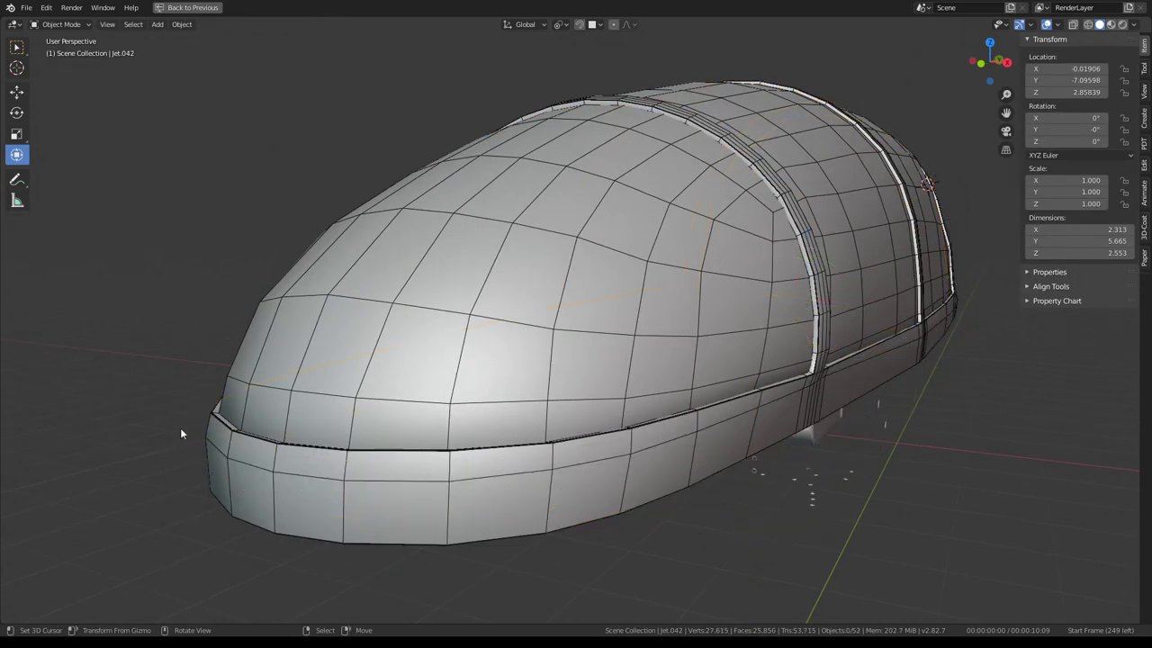
pyautogui.moveTo(569, 366); pyautogui.dragTo(686, 345, button='middle')
pyautogui.click(686, 345)
pyautogui.scroll(4, 689, 347)
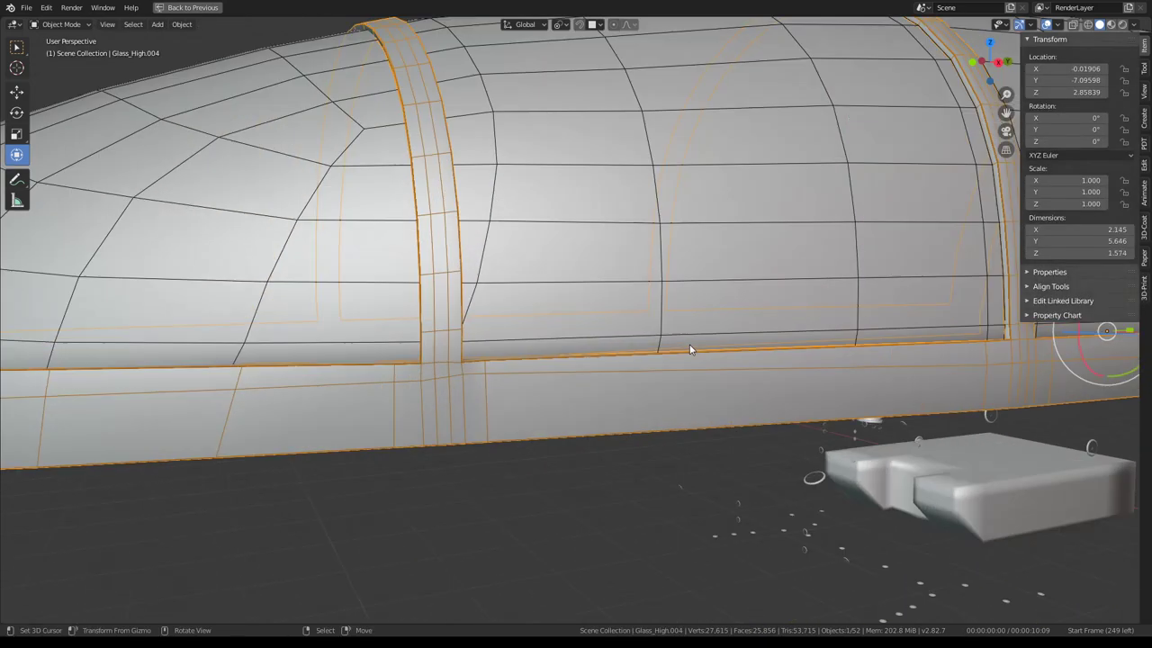
pyautogui.press('Tab')
pyautogui.keyDown('alt'); pyautogui.click(636, 370); pyautogui.keyUp('alt')
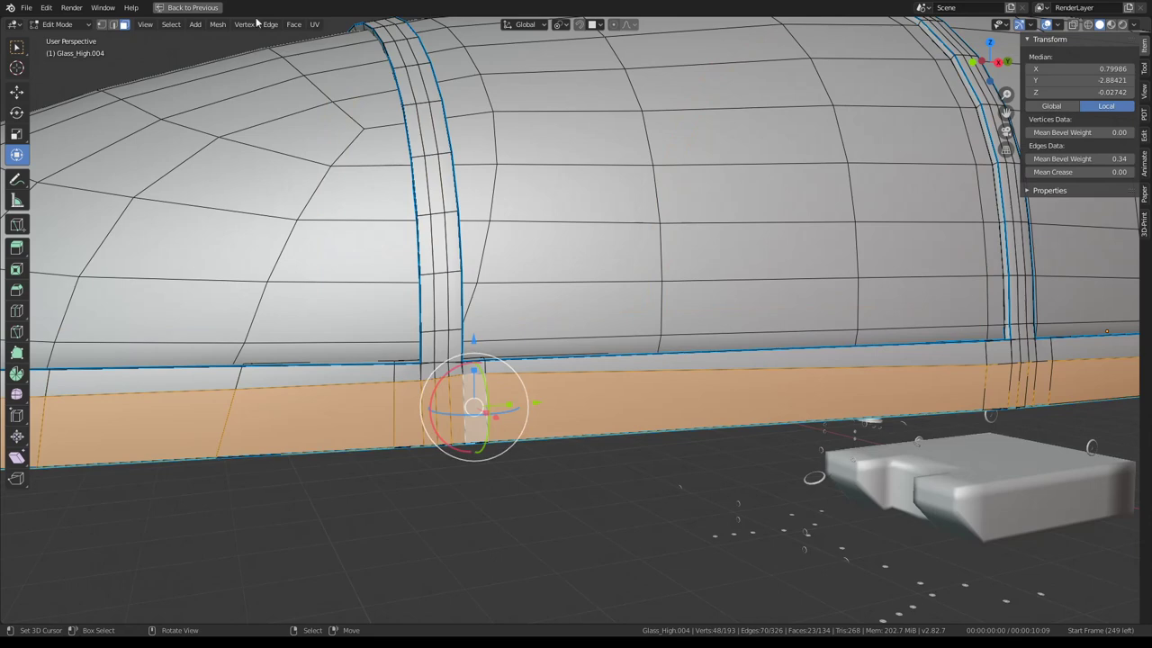
# Box-select a strip of lower-band faces, subdivide it, and select the face ring across it
pyautogui.hotkey('alt', 'a')
pyautogui.moveTo(481, 356); pyautogui.dragTo(990, 423)
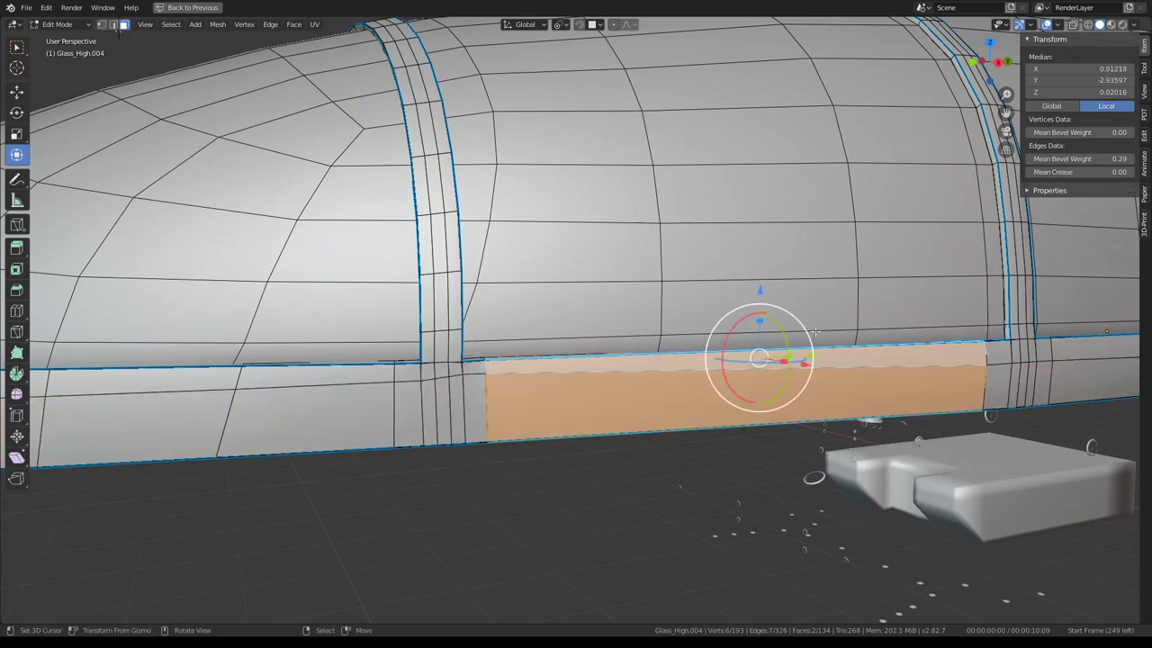
pyautogui.rightClick(818, 329)
pyautogui.click(818, 329)
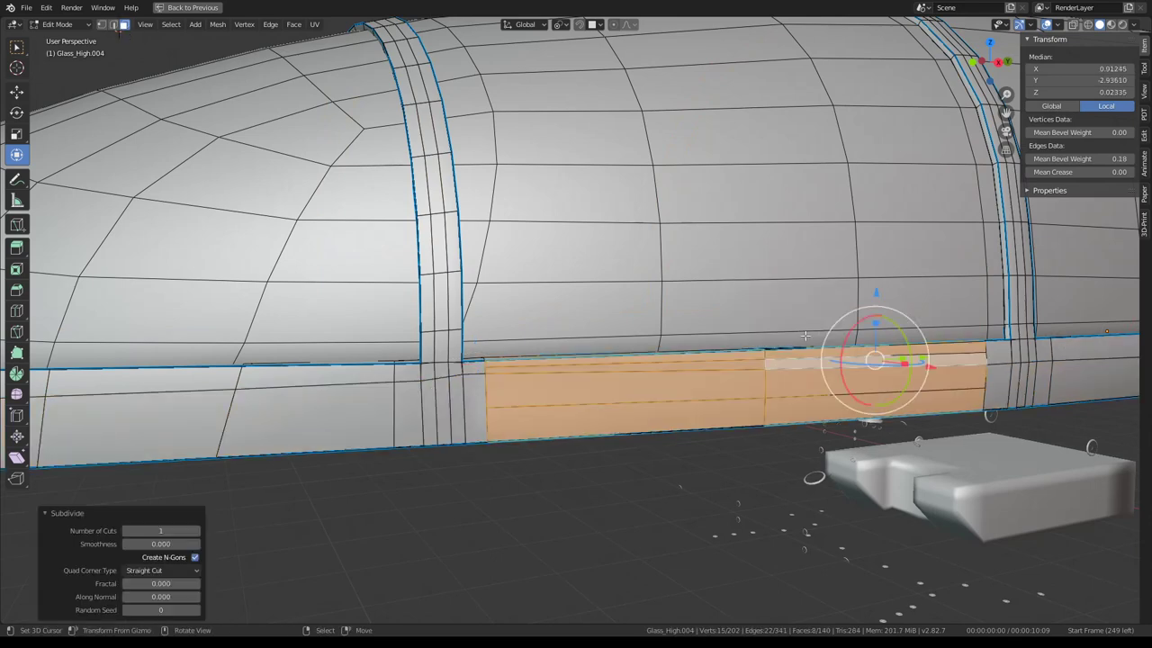
pyautogui.keyDown('alt'); pyautogui.click(746, 364); pyautogui.keyUp('alt')
pyautogui.keyDown('ctrl'); pyautogui.keyDown('alt'); pyautogui.click(810, 382); pyautogui.keyUp('alt'); pyautogui.keyUp('ctrl')
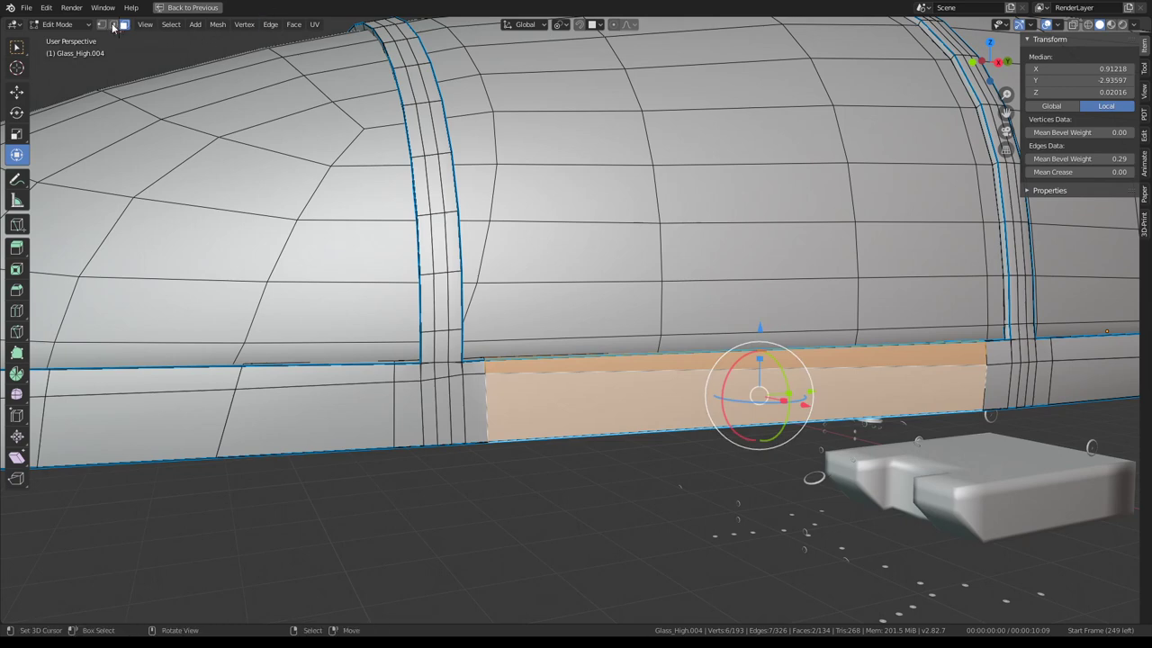
# In edge select mode, select the strip's middle edge loop and subdivide those edges
pyautogui.click(114, 27)
pyautogui.rightClick(689, 348)
pyautogui.click(689, 347)
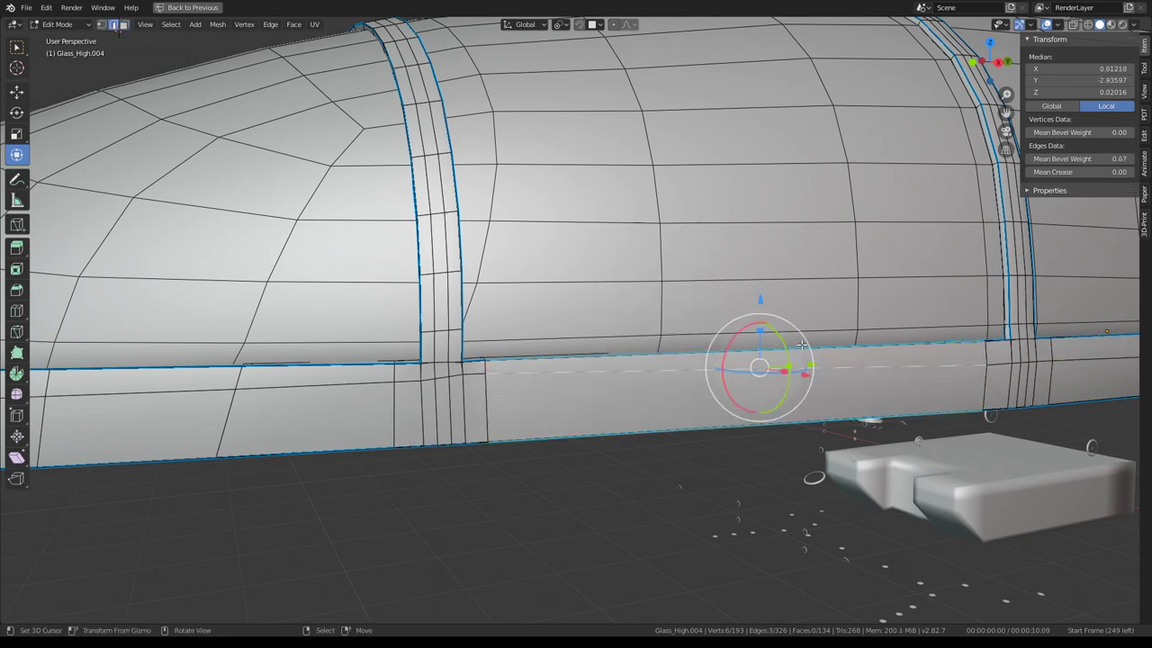
pyautogui.rightClick(801, 344)
pyautogui.click(800, 344)
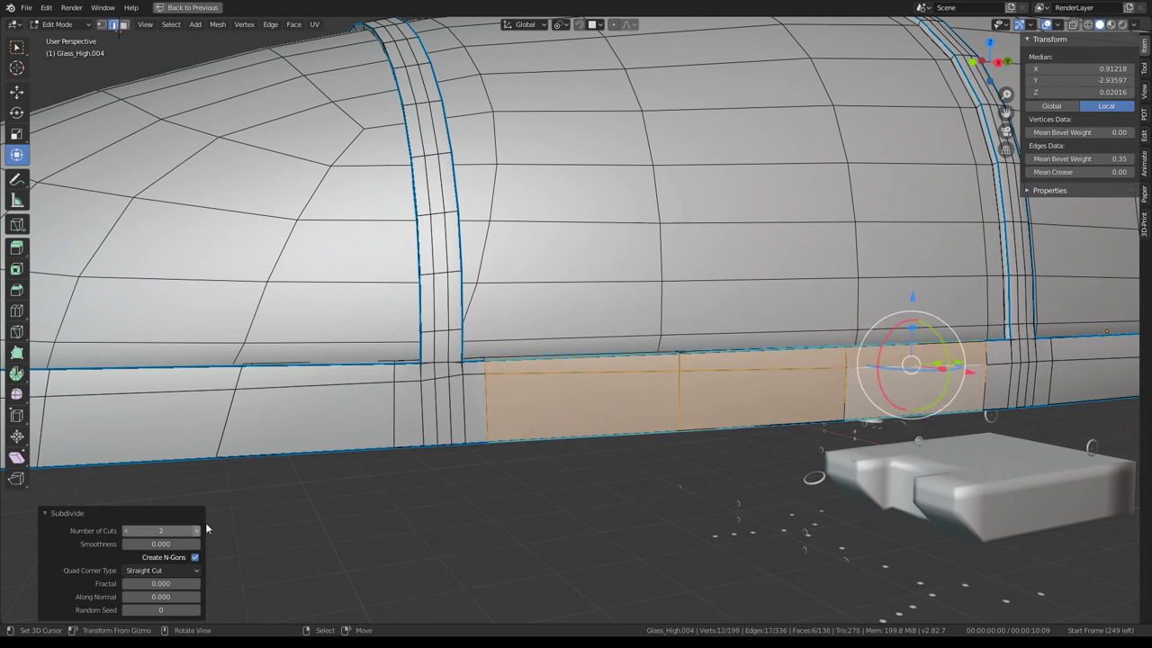
# Slide two vertical edge loops along the lower band into new positions
pyautogui.keyDown('shift'); pyautogui.moveTo(648, 405); pyautogui.dragTo(363, 404, button='middle'); pyautogui.keyUp('shift')
pyautogui.keyDown('alt'); pyautogui.click(587, 396); pyautogui.keyUp('alt')
pyautogui.press('g')
pyautogui.press('g')
pyautogui.click(560, 412)
pyautogui.keyDown('alt'); pyautogui.click(558, 396); pyautogui.keyUp('alt')
pyautogui.press('g')
pyautogui.press('g')
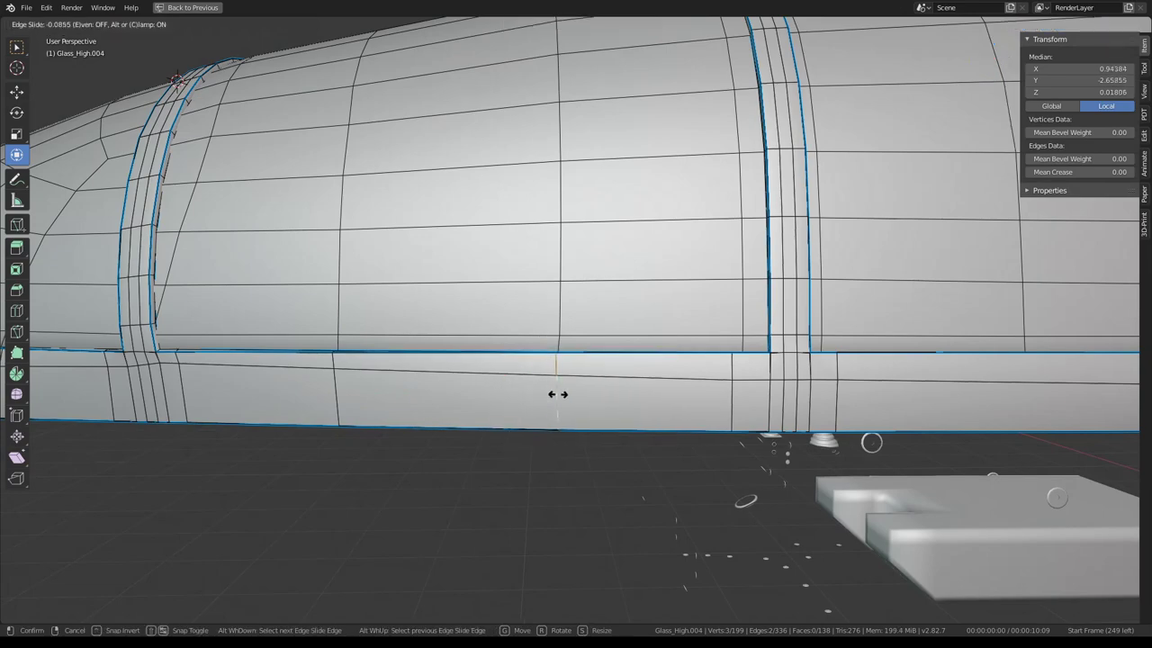
pyautogui.click(558, 394)
pyautogui.keyDown('shift'); pyautogui.moveTo(557, 396); pyautogui.dragTo(544, 340, button='middle'); pyautogui.keyUp('shift')
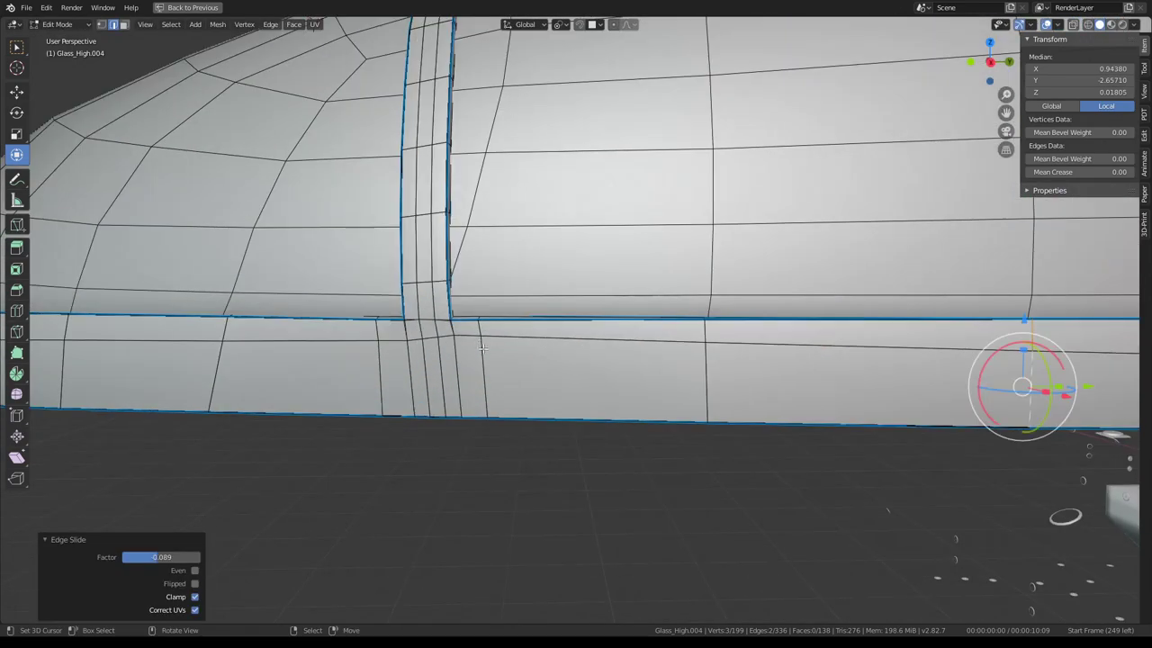
pyautogui.scroll(-5, 460, 339)
pyautogui.scroll(2, 754, 355)
pyautogui.scroll(2, 754, 355)
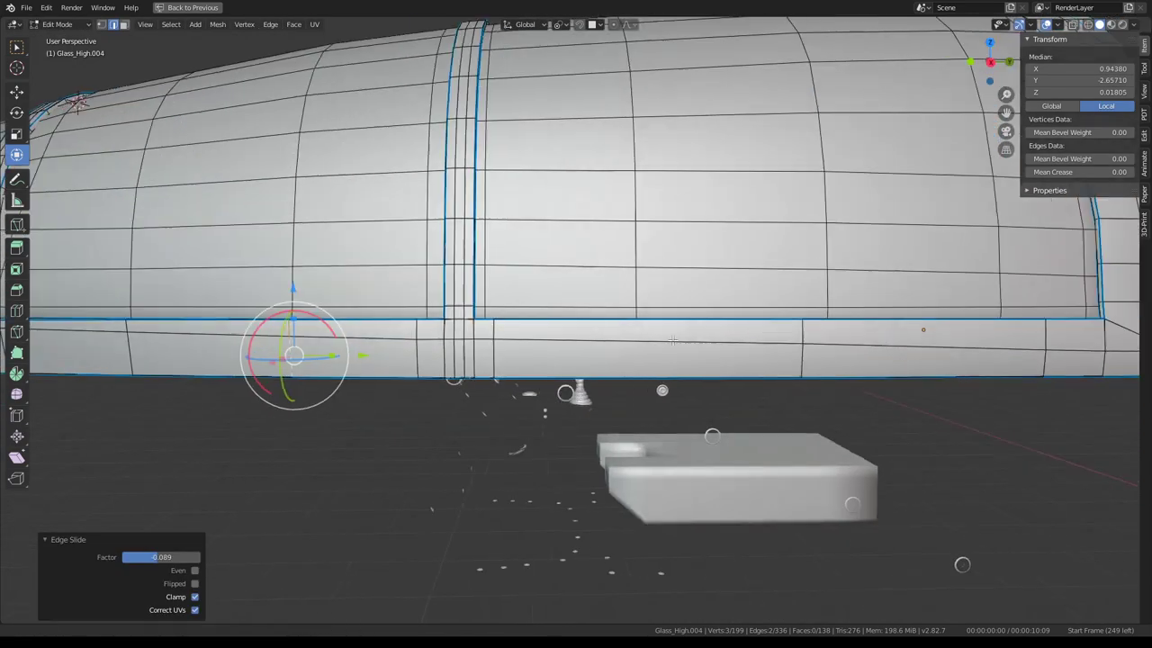
pyautogui.scroll(1, 754, 355)
# Slide a cut near the canopy's end, then subdivide the next band section's faces
pyautogui.keyDown('alt'); pyautogui.click(754, 354); pyautogui.keyUp('alt')
pyautogui.press('g')
pyautogui.press('g')
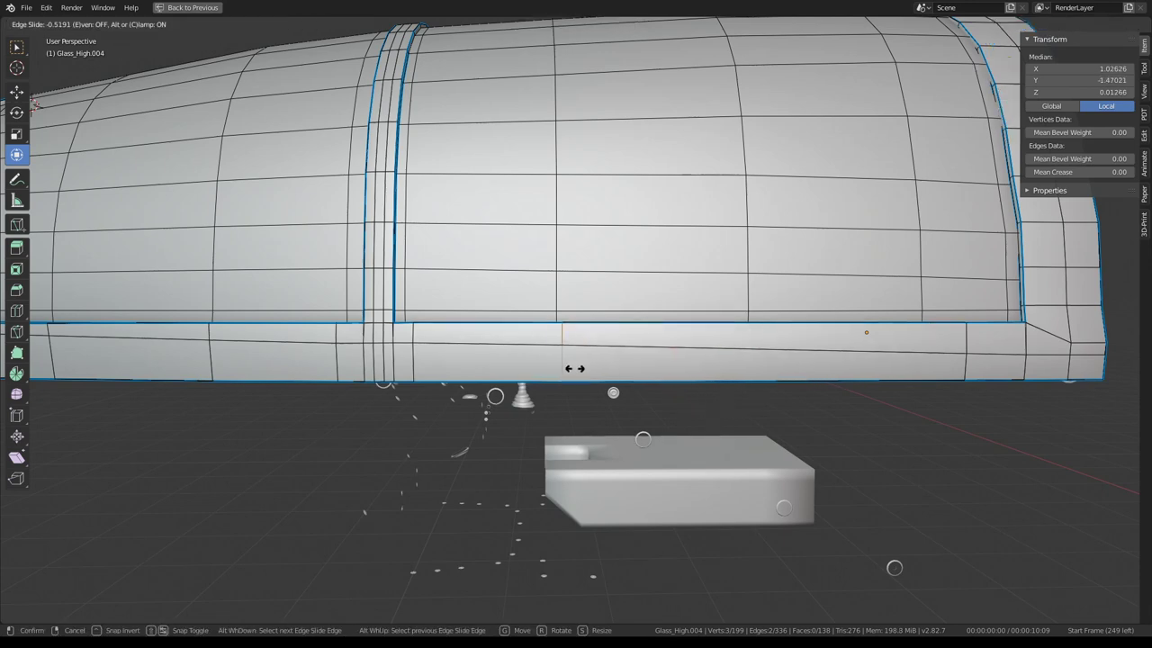
pyautogui.click(574, 368)
pyautogui.click(746, 355)
pyautogui.rightClick(629, 368)
pyautogui.press('Escape')
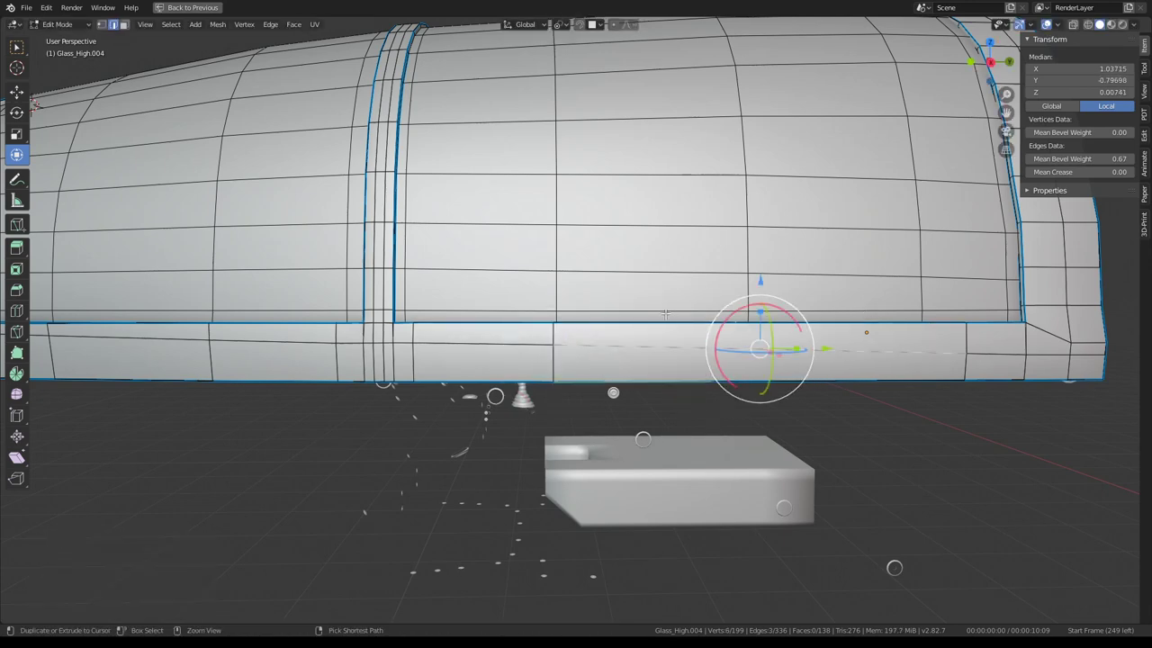
pyautogui.hotkey('ctrl', 'z')
pyautogui.rightClick(705, 324)
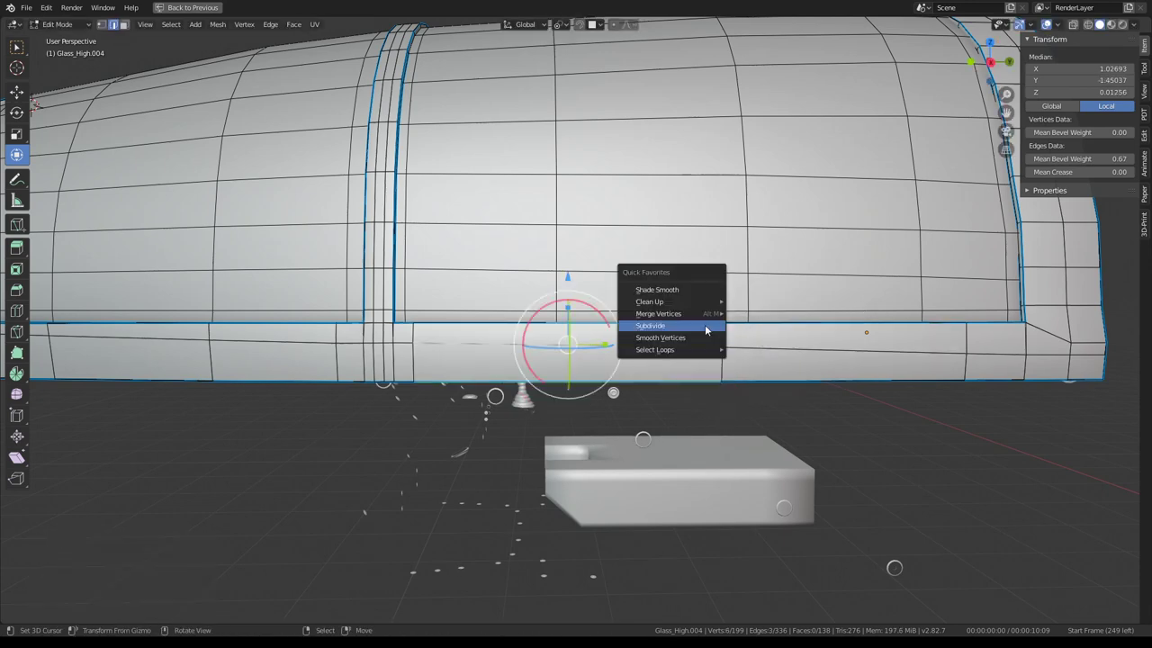
pyautogui.click(705, 331)
# Add a single loop cut through the selected faces and slide it into place
pyautogui.click(932, 314)
pyautogui.hotkey('shift', 'r')
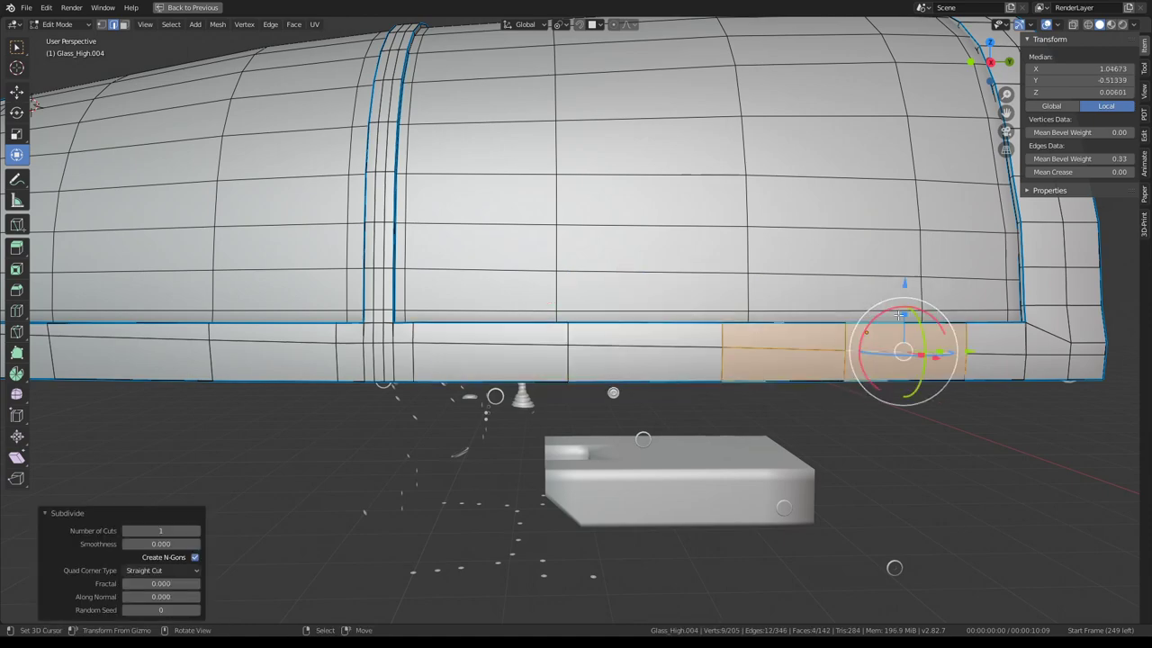
pyautogui.moveTo(933, 314)
pyautogui.mouseDown(button='middle')
pyautogui.moveTo(760, 413)
pyautogui.moveTo(712, 399)
pyautogui.mouseUp(button='middle')
pyautogui.scroll(4, 760, 414)
pyautogui.press('g')
pyautogui.press('g')
pyautogui.click(747, 416)
# Edge-slide three cuts along the lower band toward the rib edges
pyautogui.press('g')
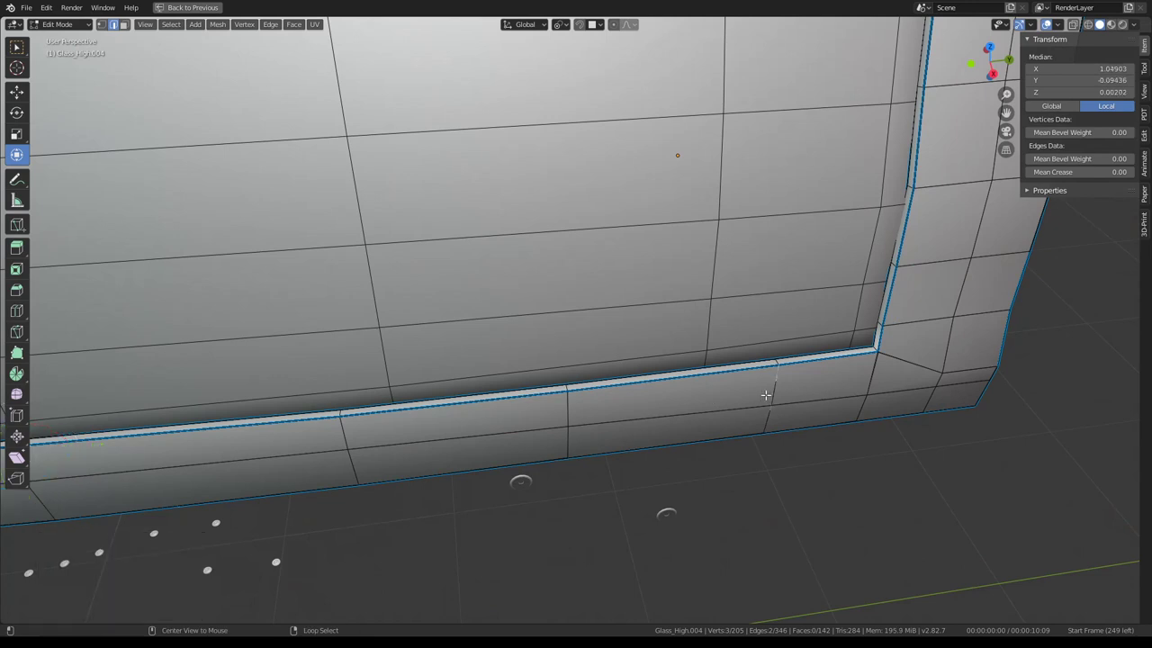
pyautogui.press('g')
pyautogui.click(847, 394)
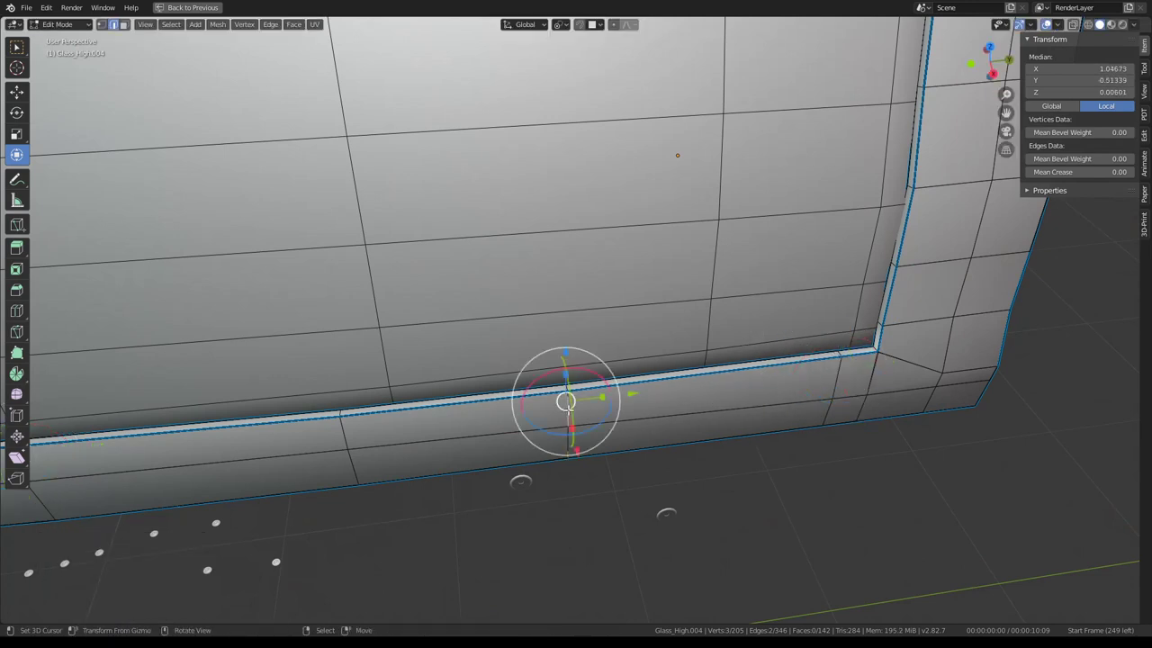
pyautogui.press('g')
pyautogui.press('g')
pyautogui.click(689, 408)
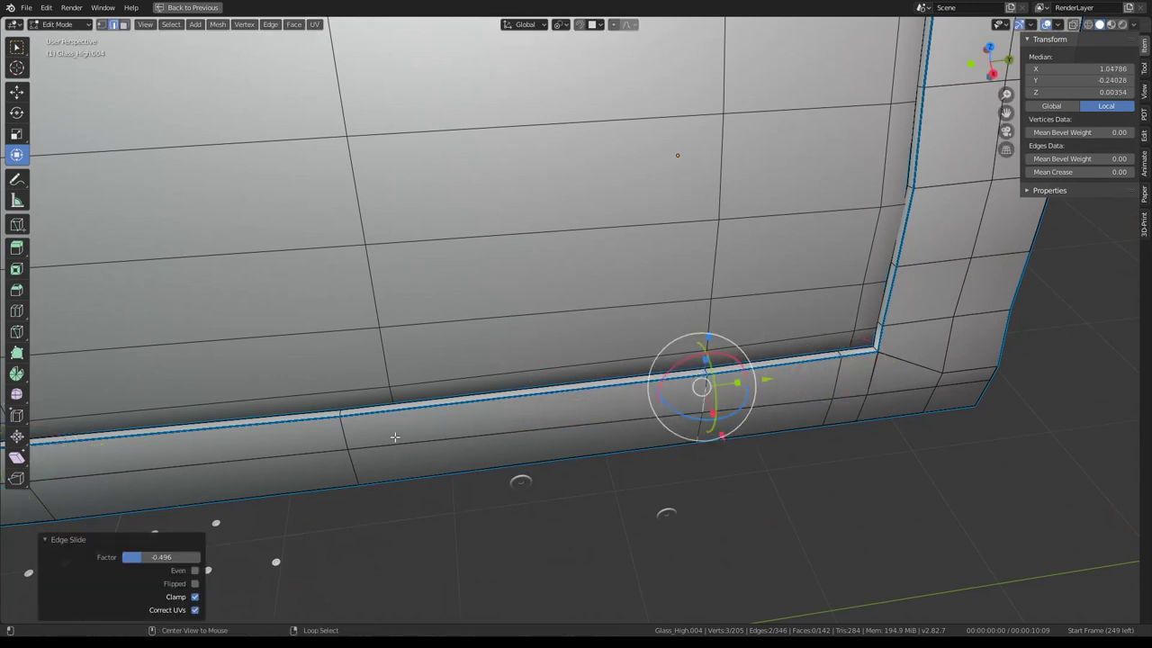
pyautogui.press('g')
pyautogui.press('g')
pyautogui.click(390, 432)
pyautogui.keyDown('shift'); pyautogui.moveTo(390, 432); pyautogui.dragTo(544, 359, button='middle'); pyautogui.keyUp('shift')
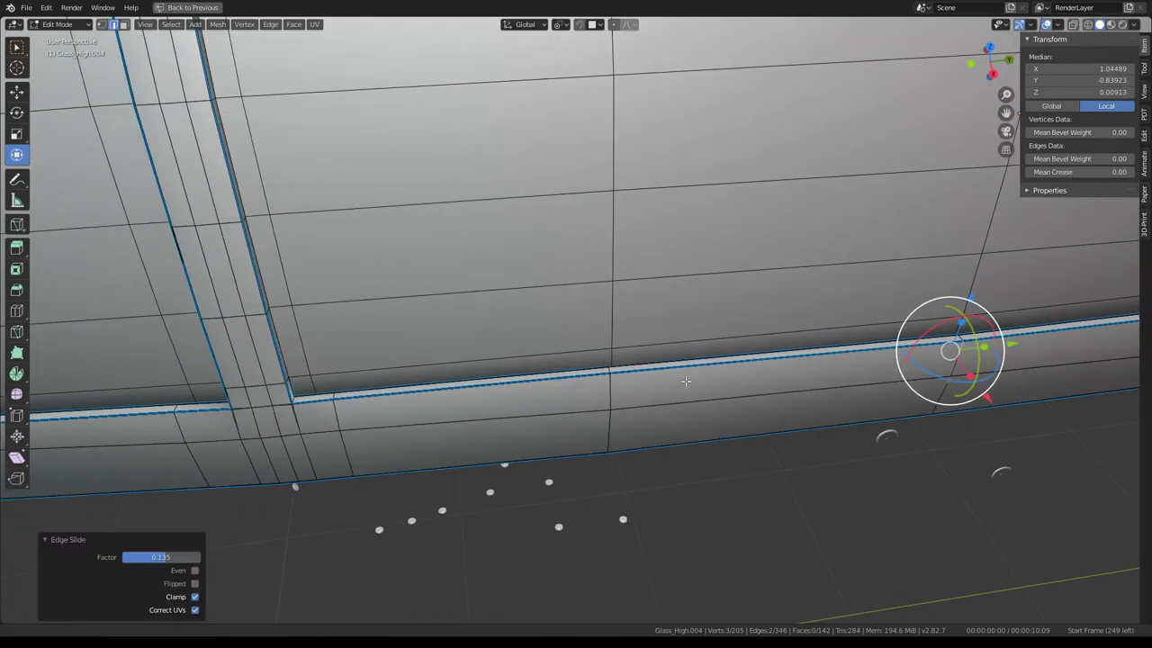
# Edge-slide two more cuts so they sit beside the rib junction
pyautogui.press('g')
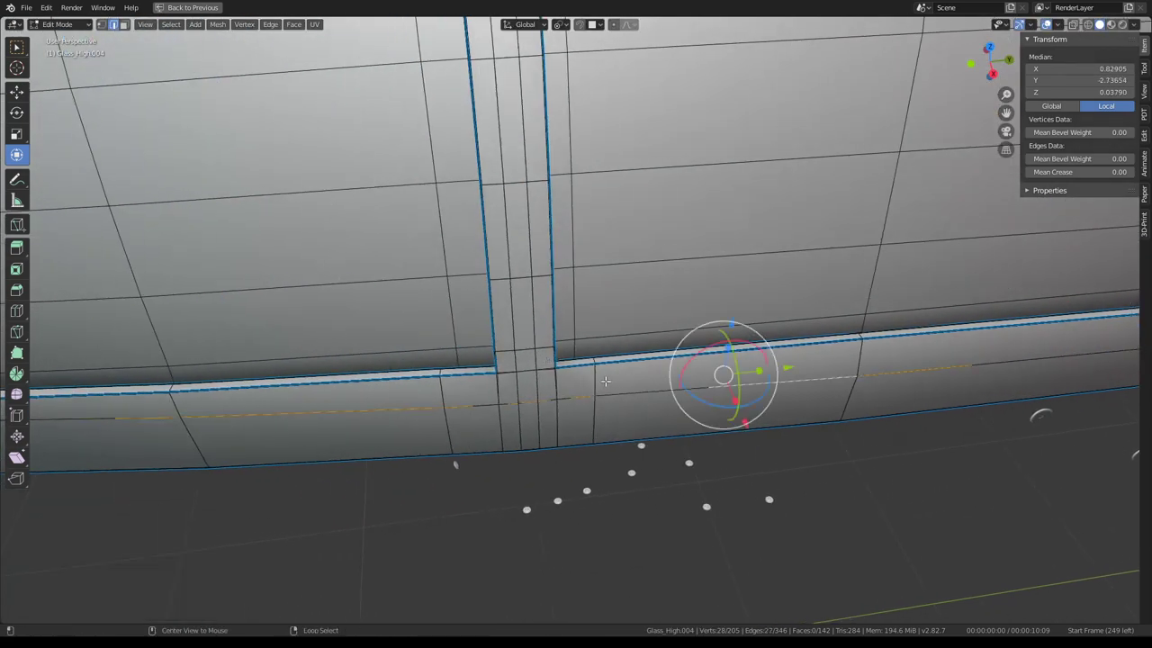
pyautogui.press('g')
pyautogui.click(549, 383)
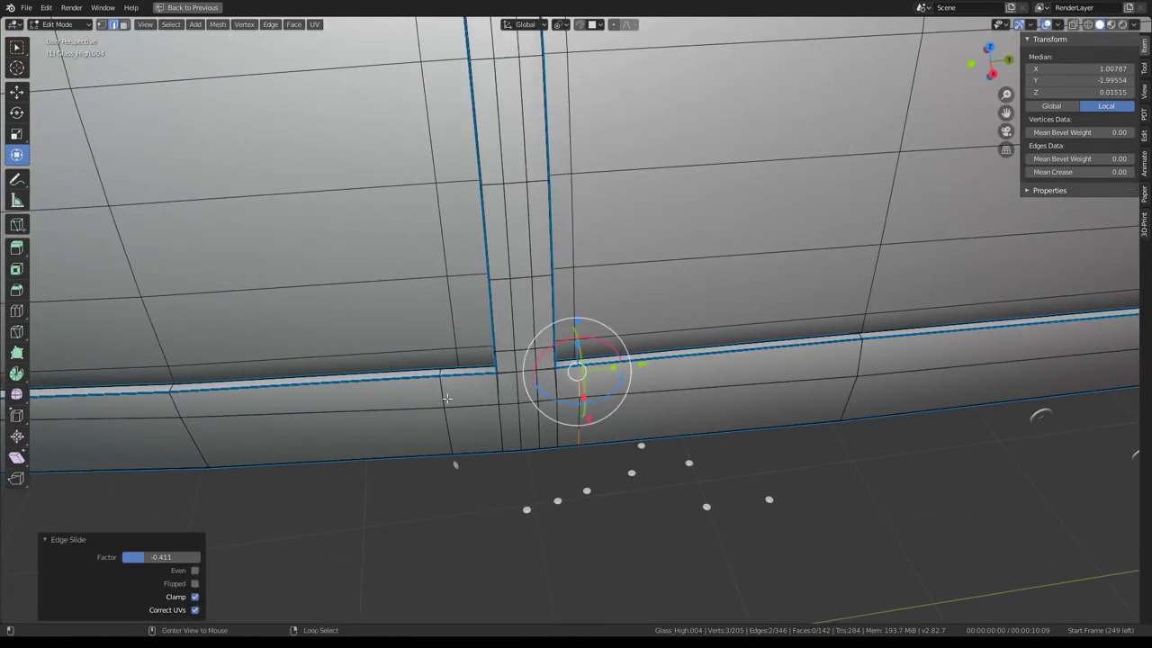
pyautogui.press('g')
pyautogui.press('g')
pyautogui.click(496, 397)
pyautogui.moveTo(495, 397)
pyautogui.keyDown('shift'); pyautogui.mouseDown(button='middle')
pyautogui.moveTo(624, 352)
pyautogui.moveTo(561, 388)
pyautogui.moveTo(398, 366)
pyautogui.moveTo(687, 390)
pyautogui.moveTo(647, 441)
pyautogui.moveTo(796, 388)
pyautogui.mouseUp(button='middle'); pyautogui.keyUp('shift')
# Select an edge at the rib junction, cancel its stray move, and orbit around the canopy to check
pyautogui.click(392, 368)
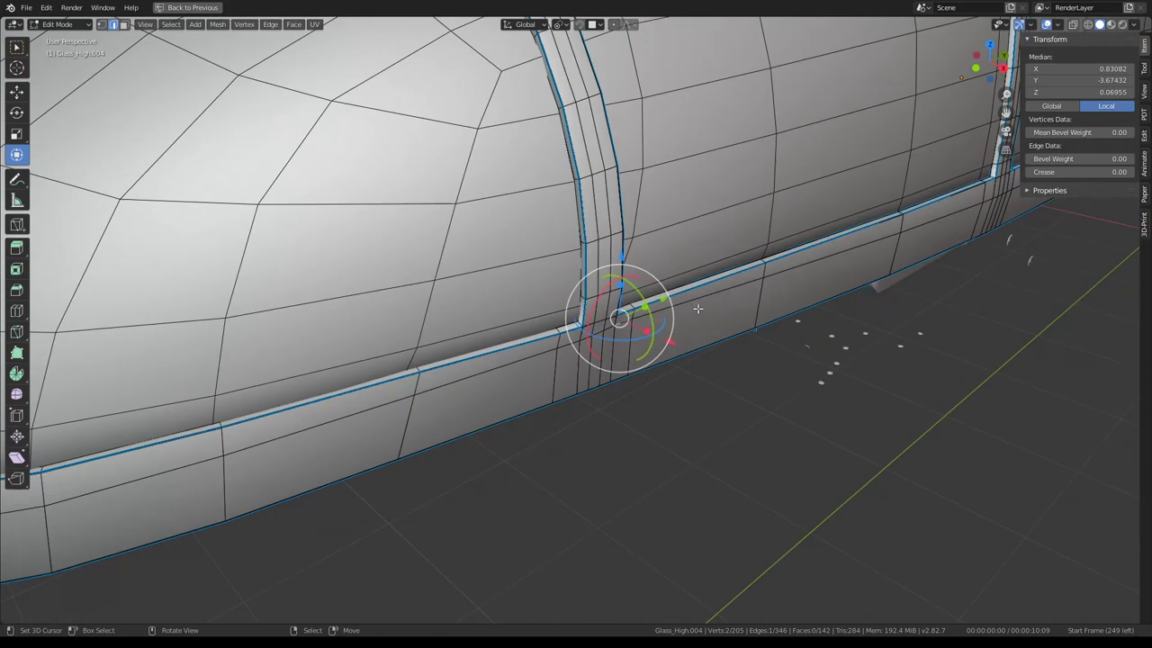
pyautogui.press('g')
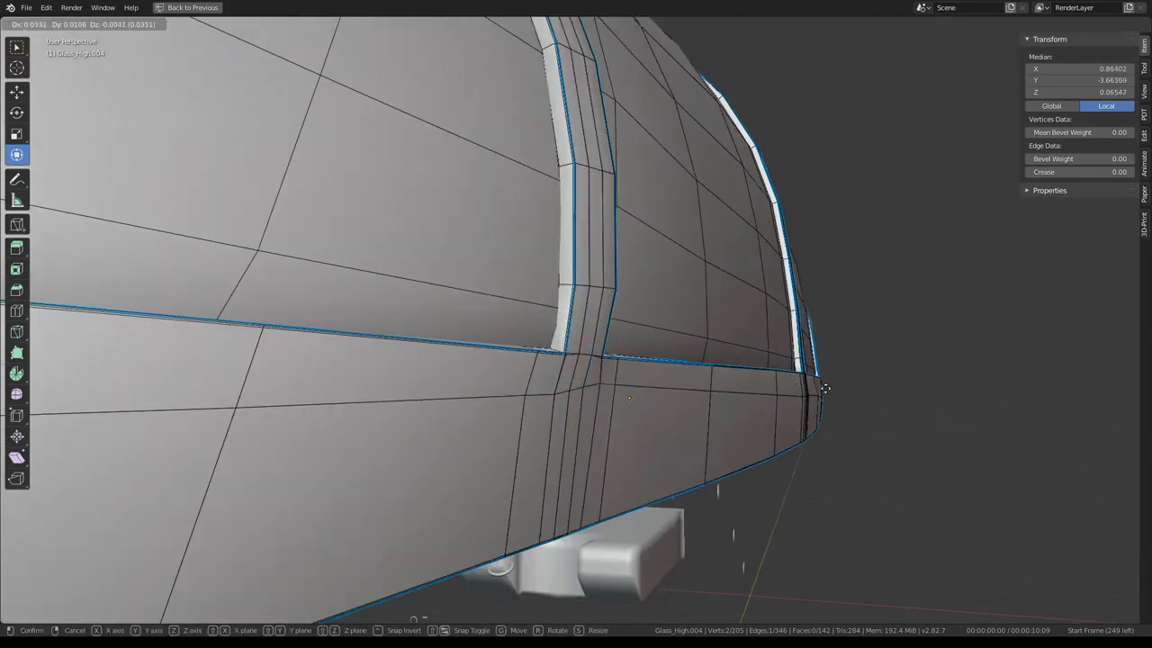
pyautogui.rightClick(637, 396)
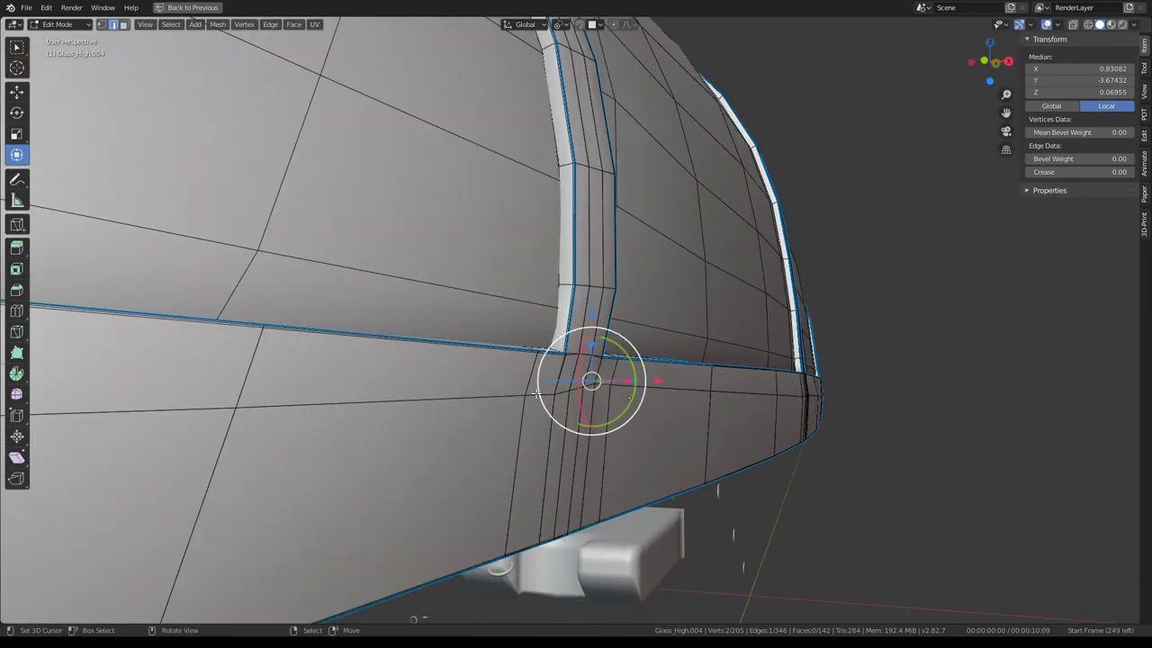
pyautogui.moveTo(667, 388); pyautogui.dragTo(360, 225, button='middle')
pyautogui.scroll(-3, 359, 225)
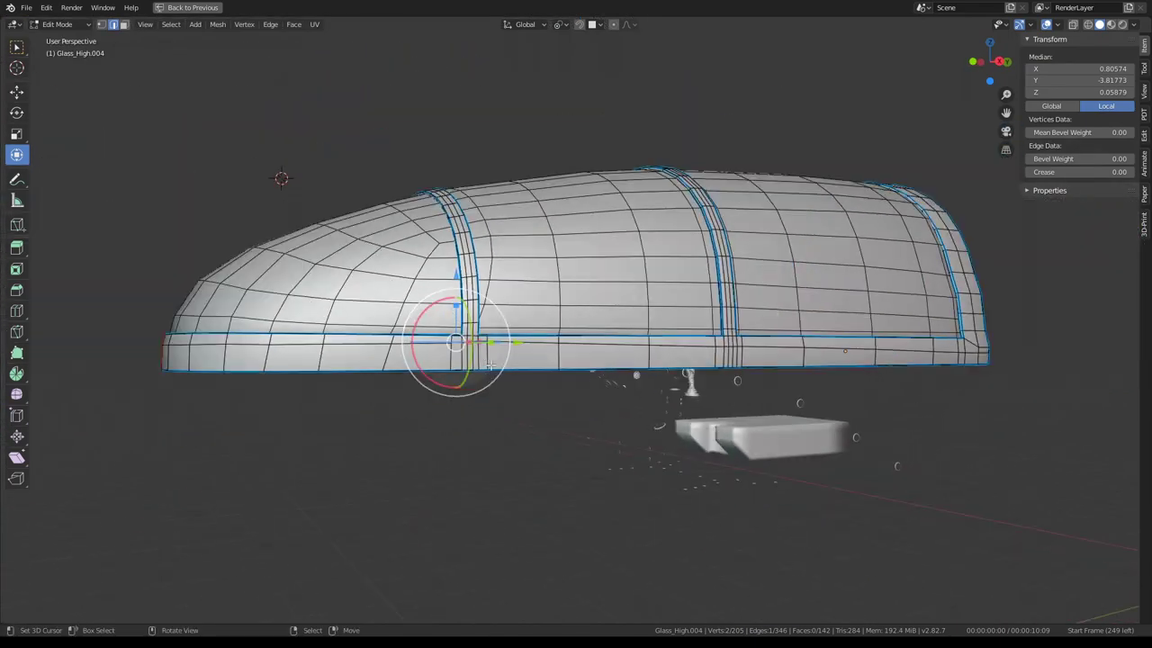
pyautogui.moveTo(282, 180); pyautogui.dragTo(206, 146, button='middle')
pyautogui.scroll(4, 493, 366)
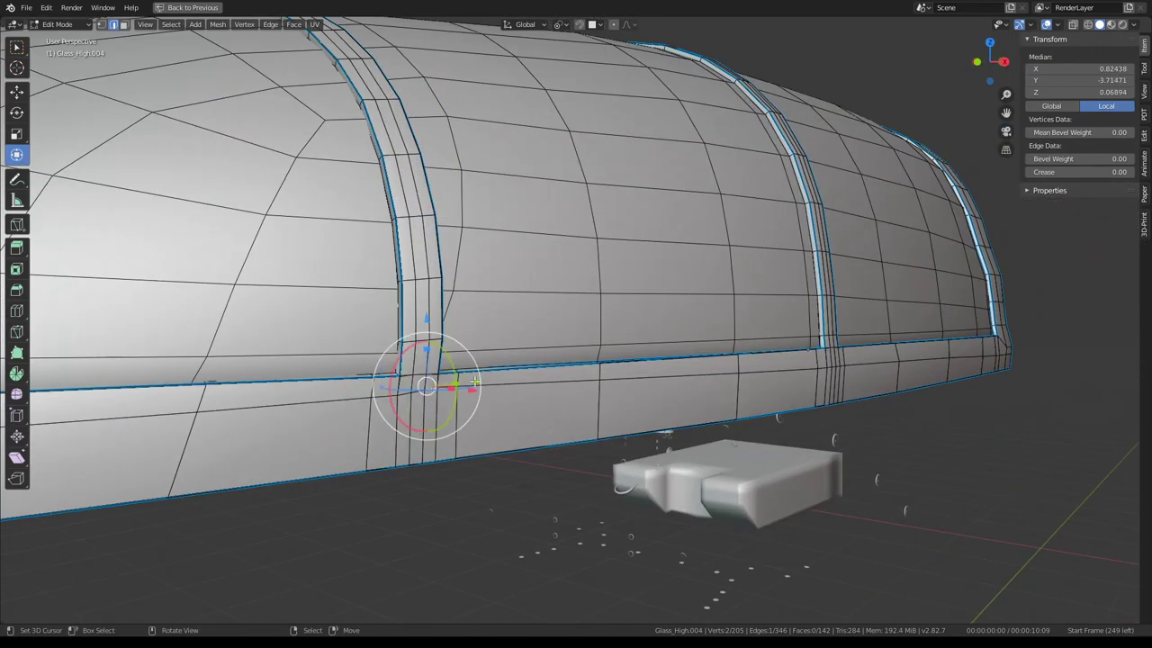
# Return to Object Mode, frame the glass canopy, and inspect its inside
pyautogui.press('Tab')
pyautogui.press('Tab')
pyautogui.press('KP_Decimal')
pyautogui.press('Tab')
pyautogui.moveTo(563, 359)
pyautogui.mouseDown(button='middle')
pyautogui.moveTo(505, 342)
pyautogui.moveTo(389, 357)
pyautogui.moveTo(571, 342)
pyautogui.mouseUp(button='middle')
# Untick Render Properties > Simplify for full subdivision density and orbit around the maximized canopy view
pyautogui.scroll(3, 570, 341)
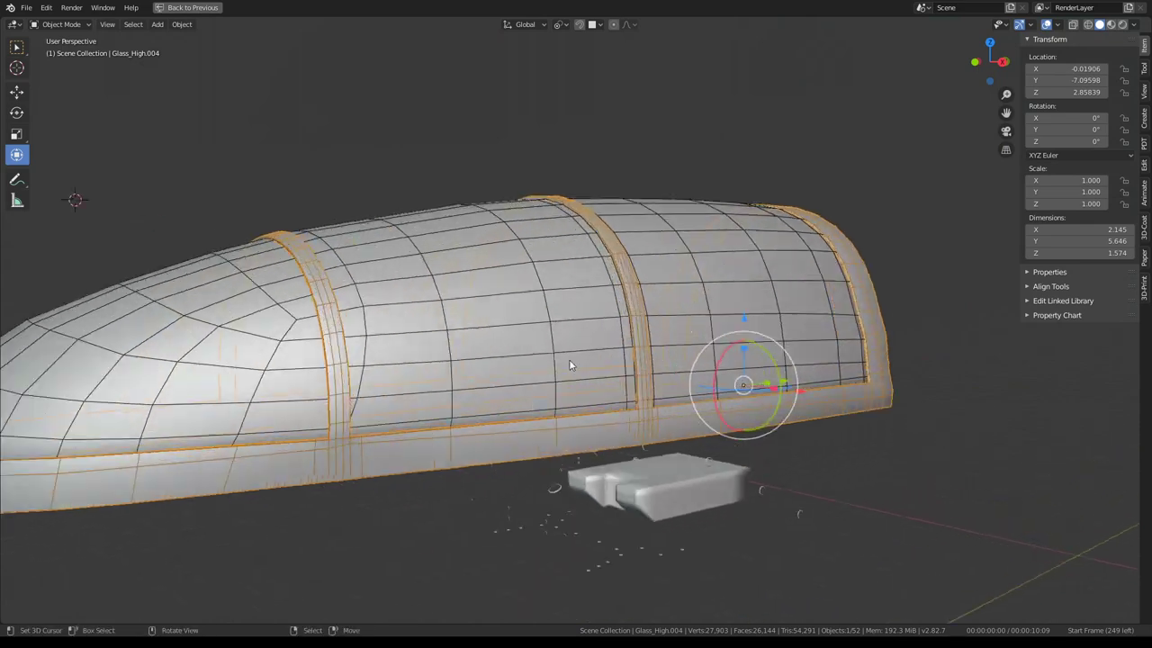
pyautogui.scroll(2, 570, 342)
pyautogui.hotkey('ctrl', 'space')
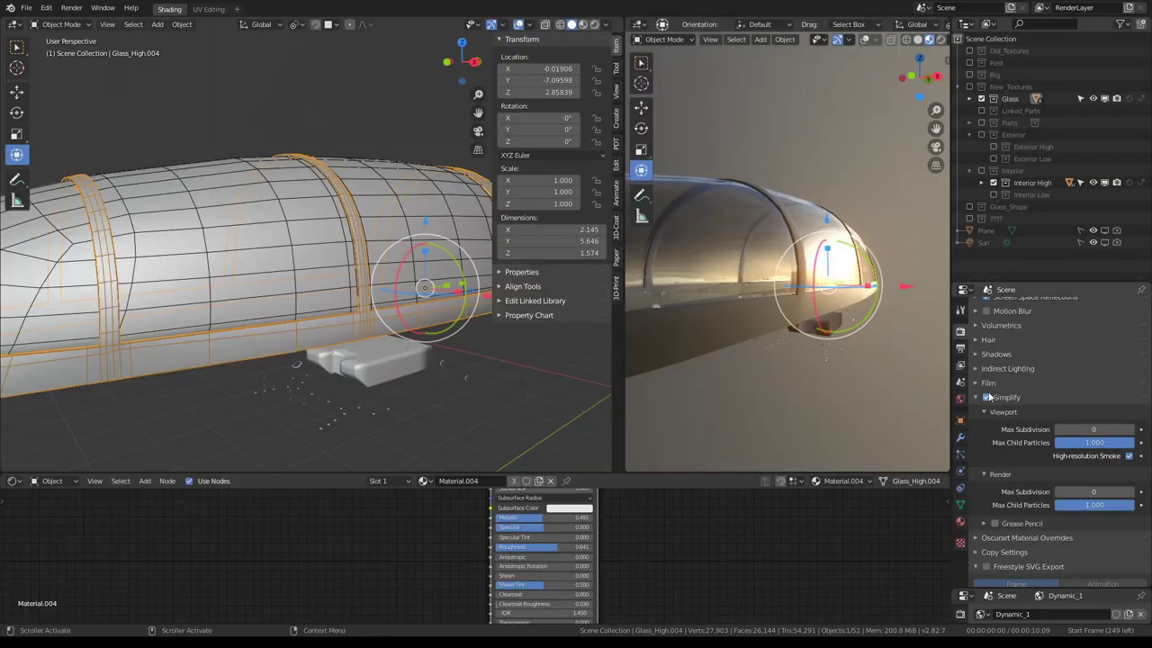
pyautogui.click(987, 397)
pyautogui.click(987, 397)
pyautogui.click(987, 397)
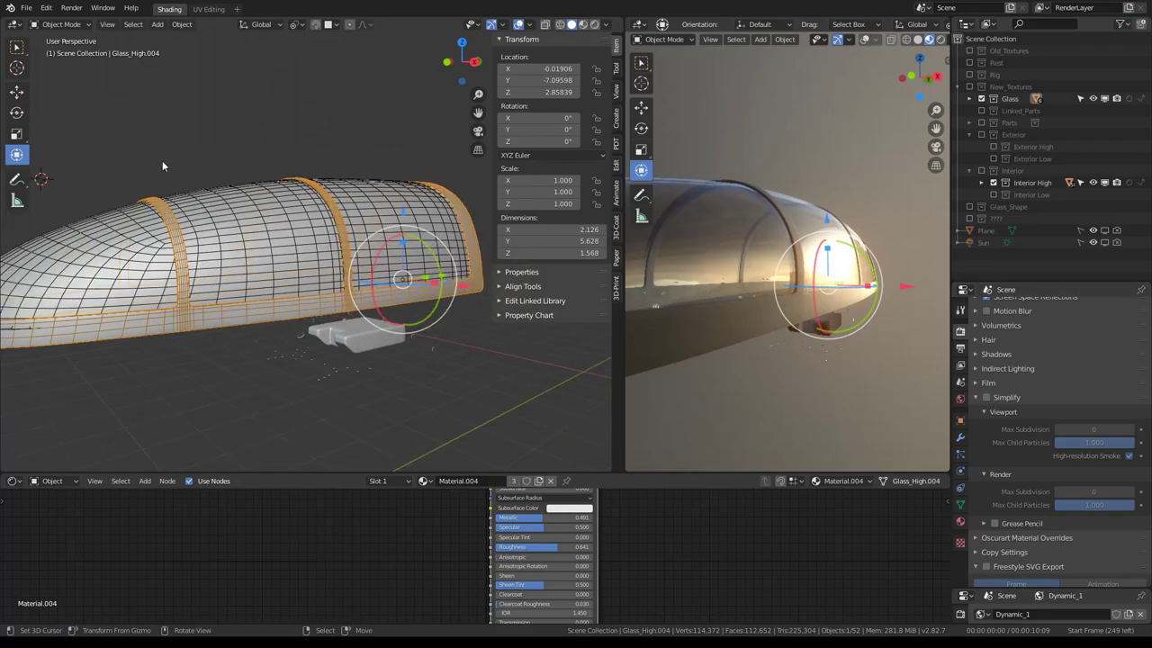
pyautogui.hotkey('ctrl', 'space')
pyautogui.moveTo(459, 196)
pyautogui.mouseDown(button='middle')
pyautogui.moveTo(278, 195)
pyautogui.moveTo(301, 129)
pyautogui.moveTo(454, 201)
pyautogui.moveTo(470, 172)
pyautogui.moveTo(152, 234)
pyautogui.moveTo(693, 259)
pyautogui.moveTo(526, 282)
pyautogui.moveTo(764, 249)
pyautogui.moveTo(730, 227)
pyautogui.moveTo(642, 309)
pyautogui.moveTo(637, 356)
pyautogui.moveTo(601, 355)
pyautogui.moveTo(647, 327)
pyautogui.moveTo(645, 361)
pyautogui.mouseUp(button='middle')
pyautogui.scroll(5, 730, 227)
# In Jet.042's Edit Mode, select the single vertex at the rail tip and nudge it outward
pyautogui.click(637, 303)
pyautogui.press('Tab')
pyautogui.scroll(4, 637, 360)
pyautogui.click(638, 349)
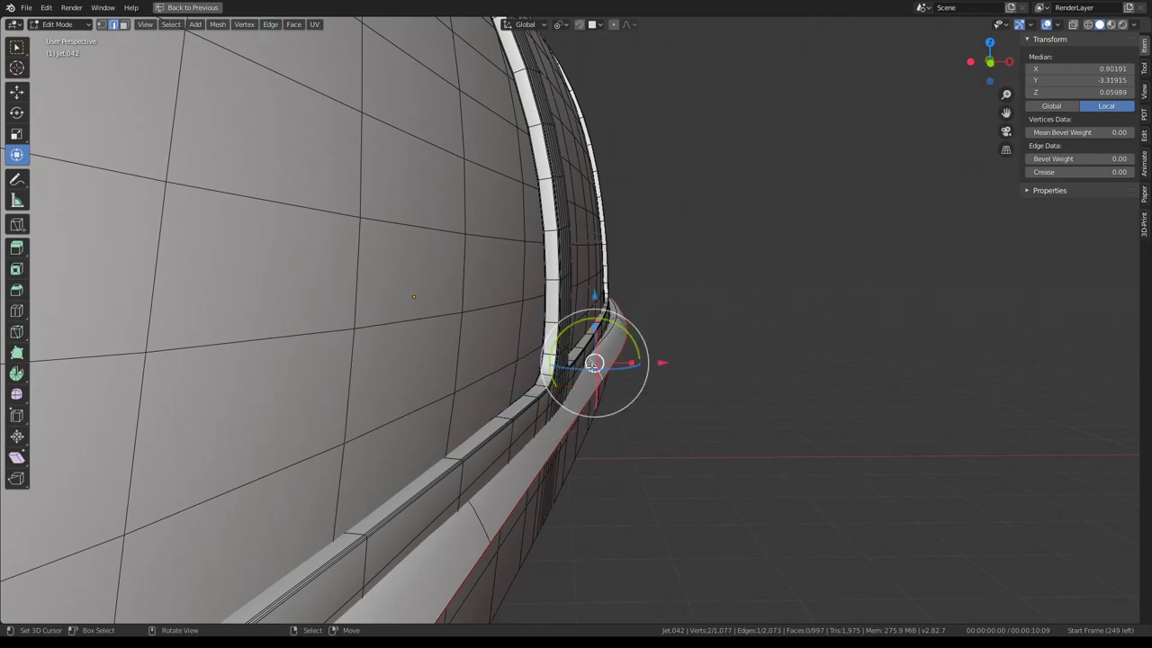
pyautogui.moveTo(593, 363)
pyautogui.mouseDown(button='middle')
pyautogui.moveTo(432, 344)
pyautogui.moveTo(529, 313)
pyautogui.mouseUp(button='middle')
pyautogui.moveTo(413, 267)
pyautogui.mouseDown(button='middle')
pyautogui.moveTo(496, 276)
pyautogui.moveTo(589, 256)
pyautogui.mouseUp(button='middle')
pyautogui.keyDown('alt'); pyautogui.click(486, 261); pyautogui.keyUp('alt')
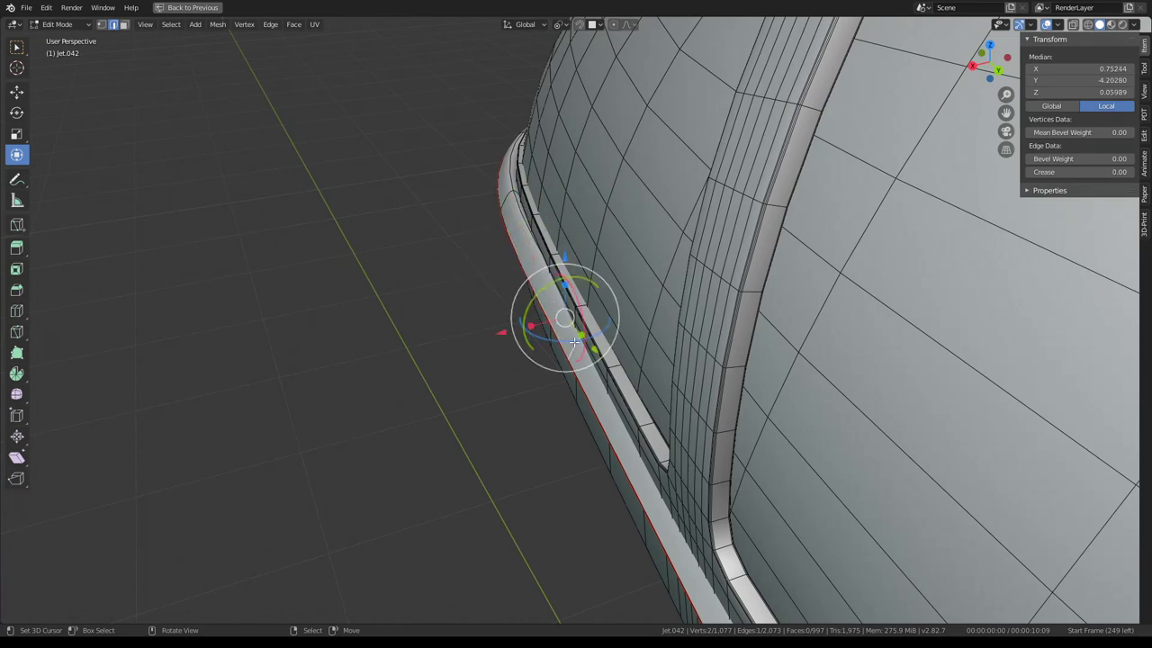
pyautogui.scroll(2, 617, 270)
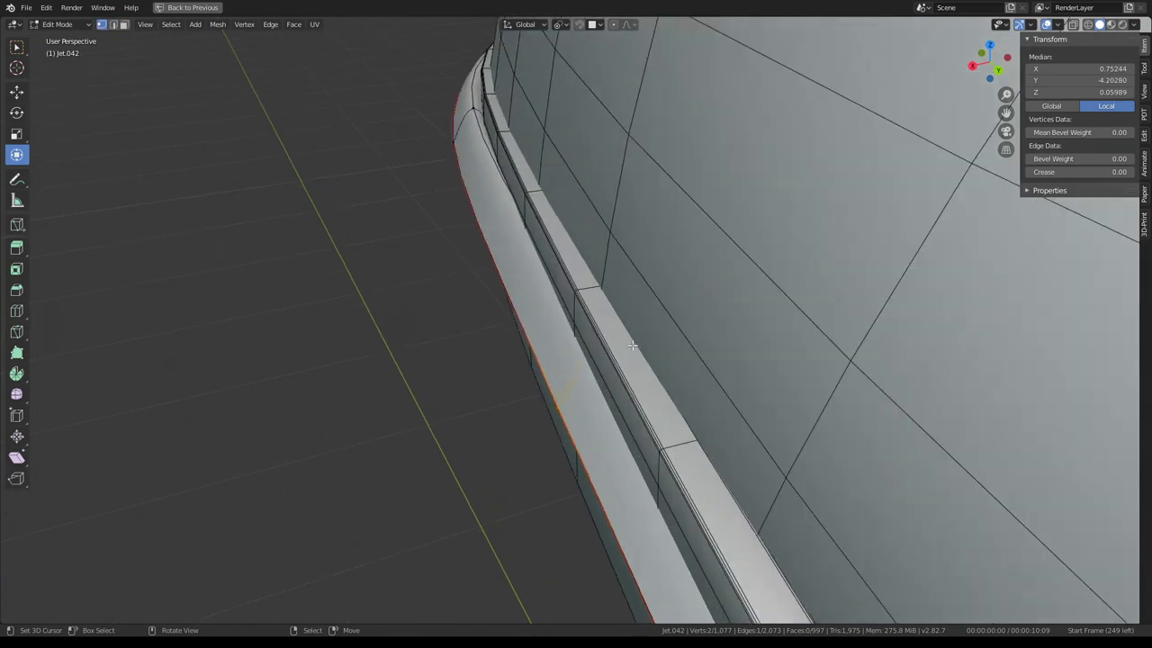
pyautogui.scroll(2, 617, 270)
pyautogui.scroll(1, 609, 278)
pyautogui.scroll(2, 605, 276)
pyautogui.moveTo(604, 276); pyautogui.dragTo(599, 275, button='middle')
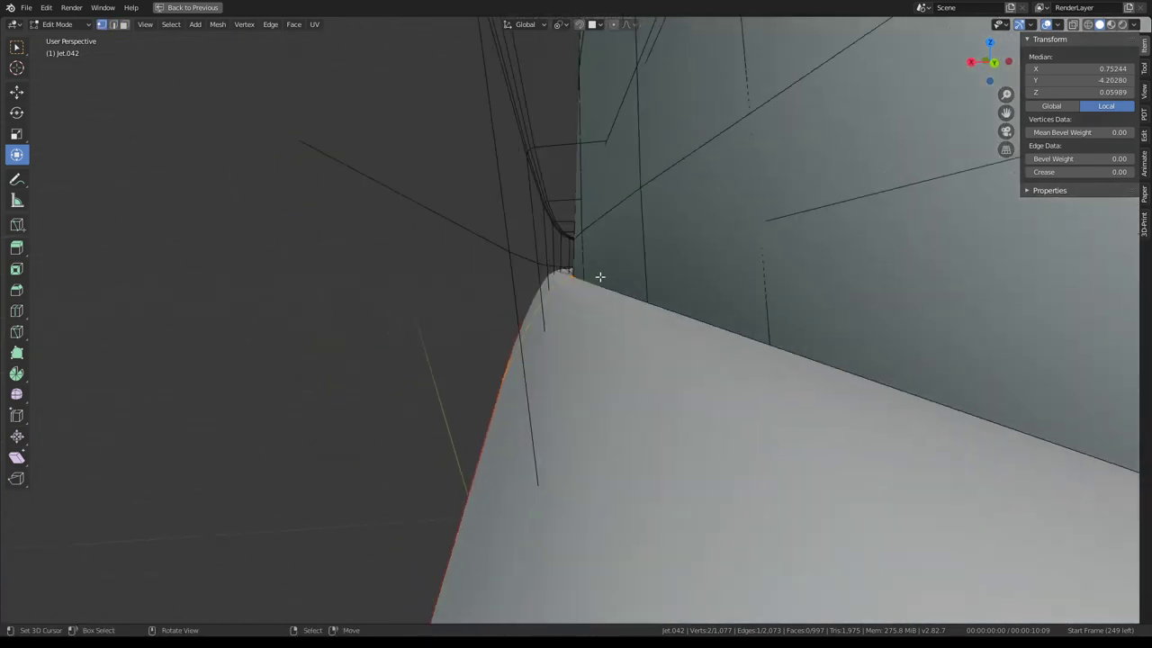
pyautogui.click(565, 277)
pyautogui.moveTo(497, 231); pyautogui.dragTo(458, 236)
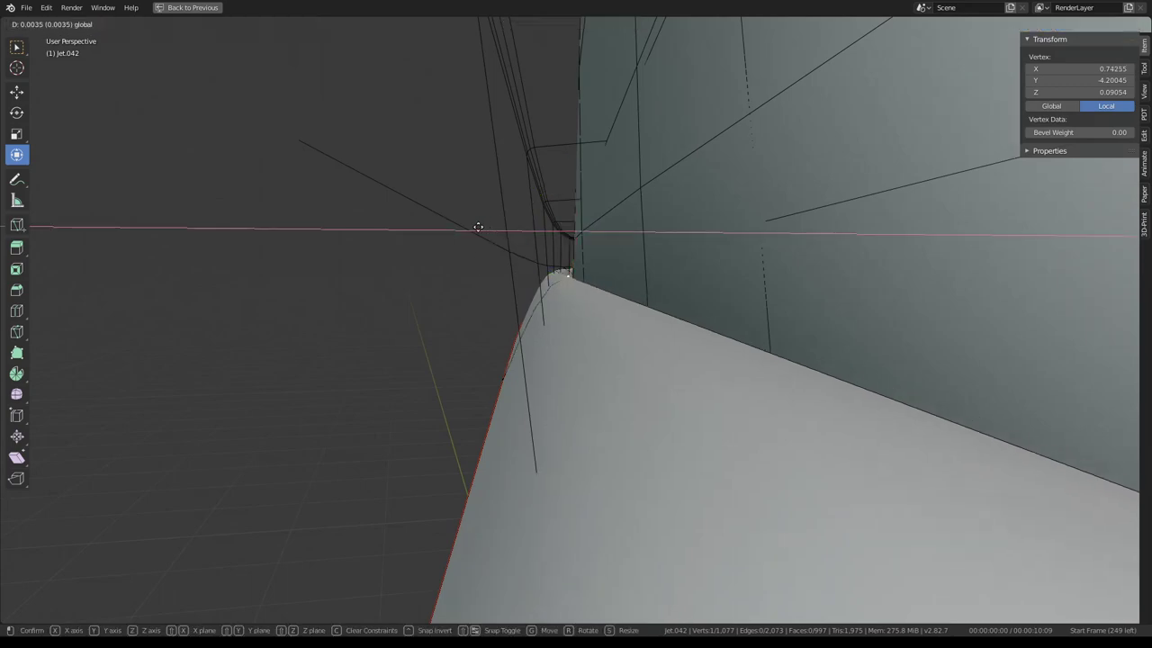
pyautogui.moveTo(458, 237)
pyautogui.mouseDown(button='middle')
pyautogui.moveTo(437, 243)
pyautogui.moveTo(548, 233)
pyautogui.mouseUp(button='middle')
# Slide the rail tip and rail-end vertices slightly along X
pyautogui.press('g')
pyautogui.press('x')
pyautogui.click(433, 242)
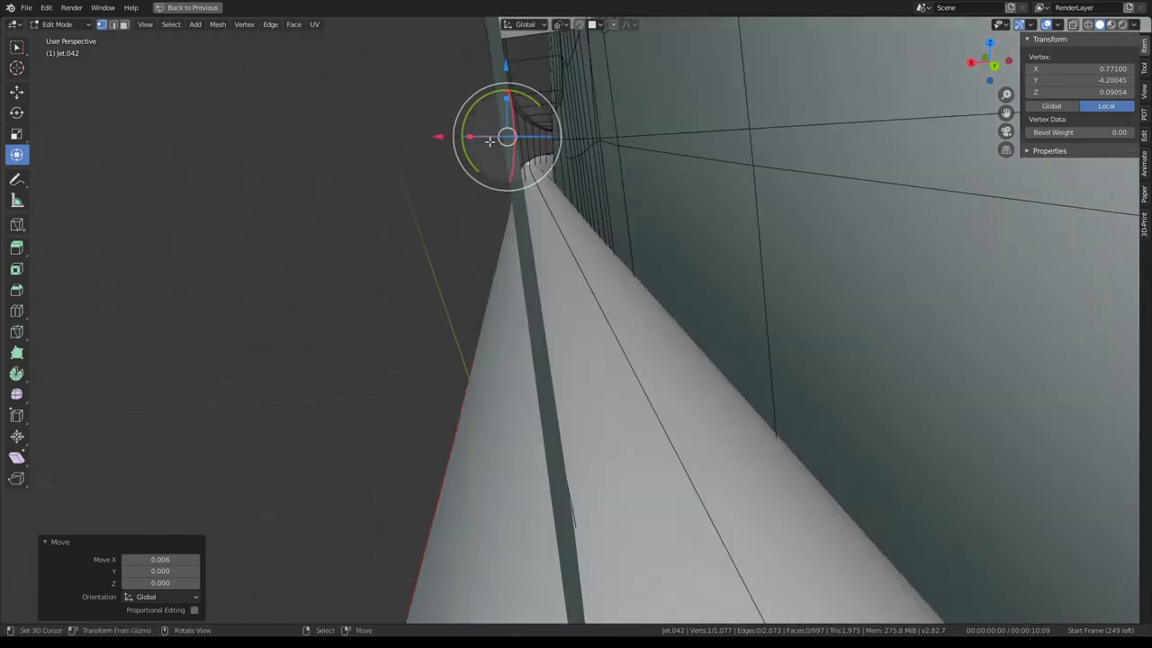
pyautogui.moveTo(432, 135); pyautogui.dragTo(436, 135)
pyautogui.moveTo(436, 135)
pyautogui.mouseDown(button='middle')
pyautogui.moveTo(591, 239)
pyautogui.moveTo(575, 257)
pyautogui.mouseUp(button='middle')
pyautogui.click(517, 343)
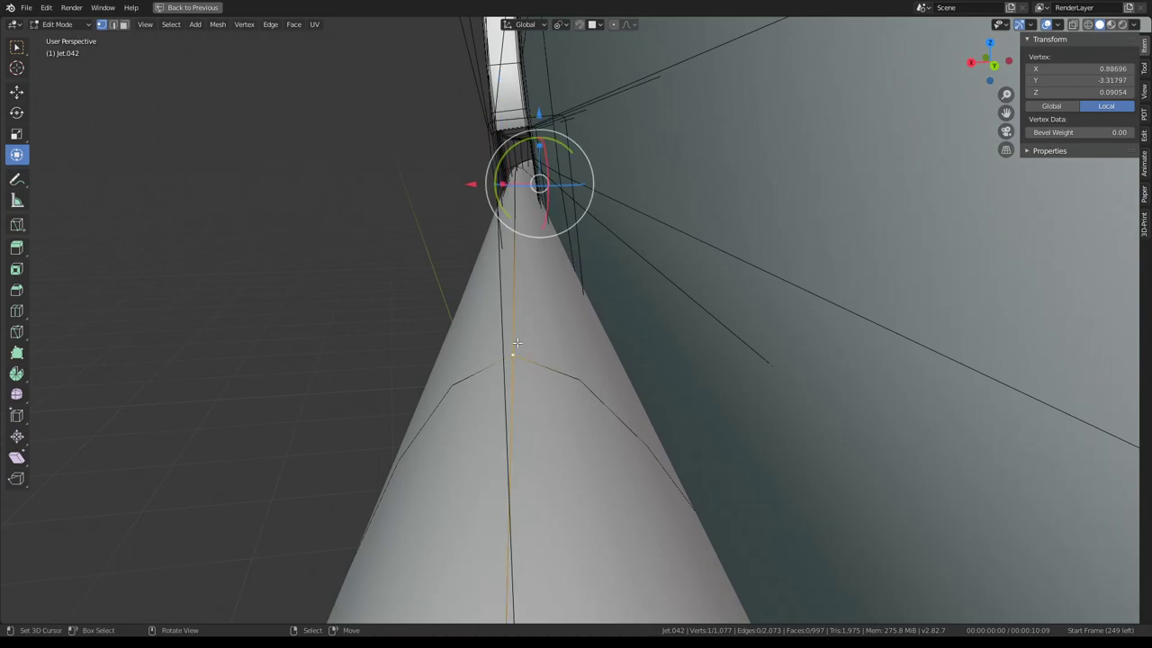
pyautogui.moveTo(495, 196); pyautogui.dragTo(416, 186)
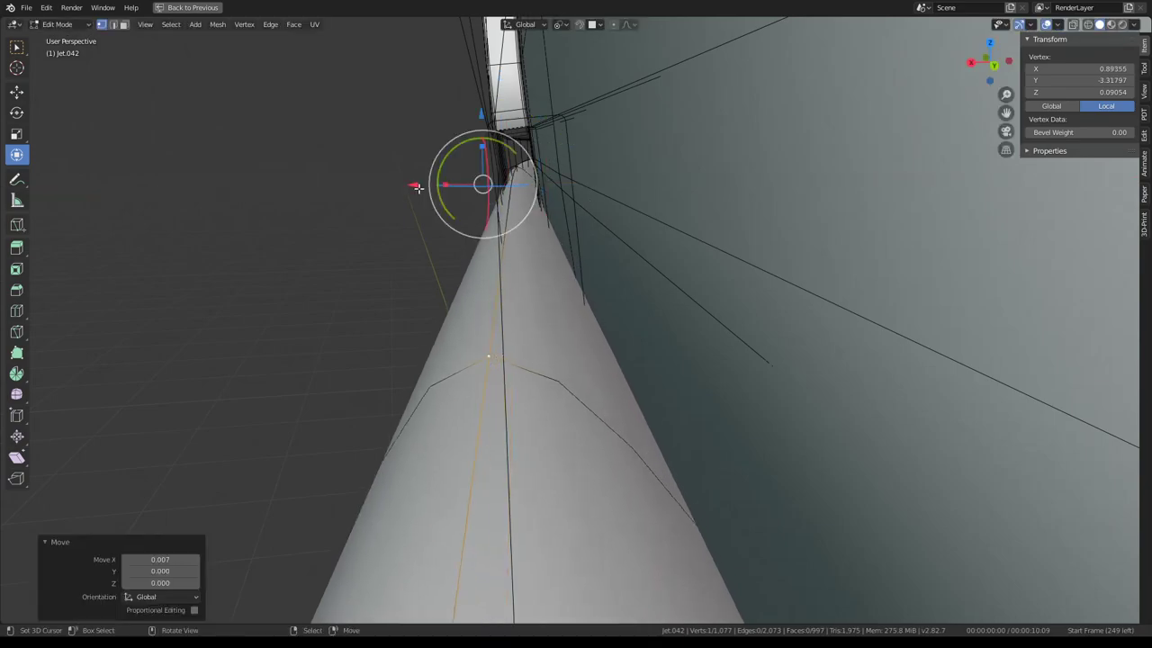
pyautogui.moveTo(416, 187)
pyautogui.mouseDown(button='middle')
pyautogui.moveTo(510, 211)
pyautogui.moveTo(461, 376)
pyautogui.mouseUp(button='middle')
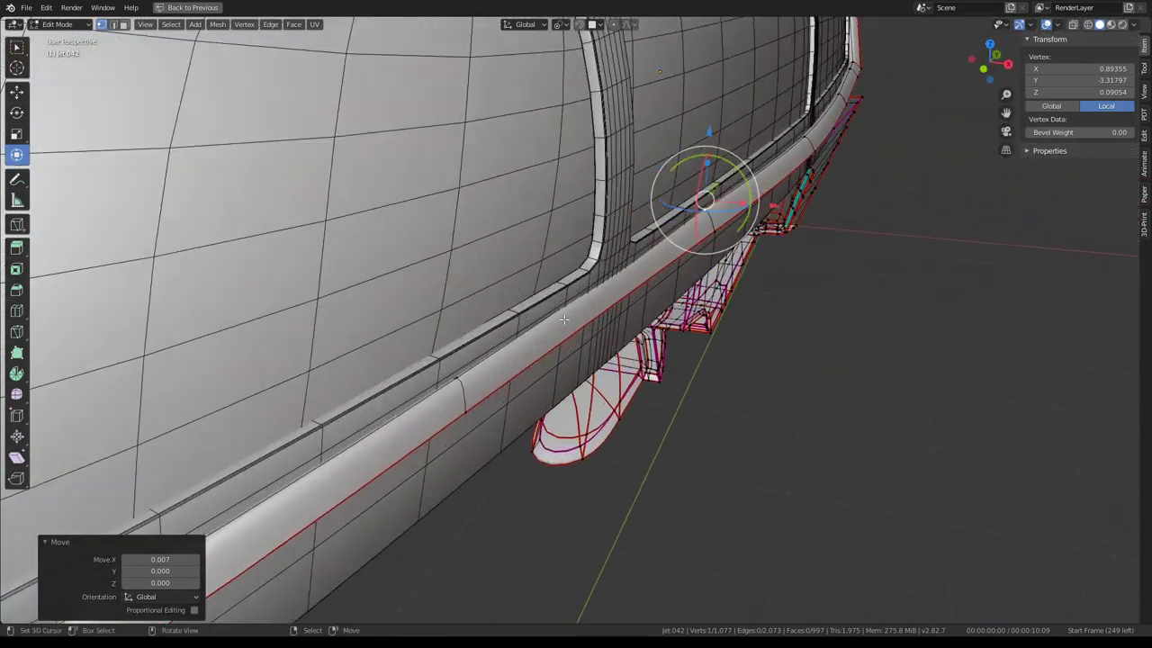
pyautogui.click(461, 376)
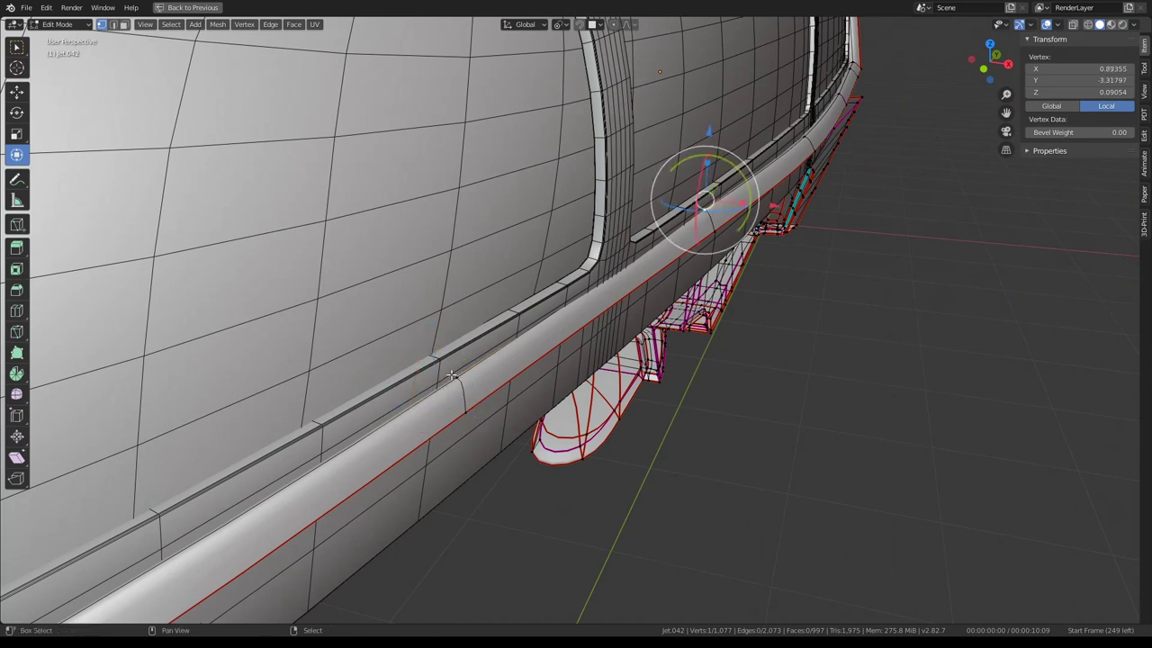
pyautogui.keyDown('shift'); pyautogui.click(460, 381); pyautogui.keyUp('shift')
pyautogui.moveTo(498, 393); pyautogui.dragTo(512, 396)
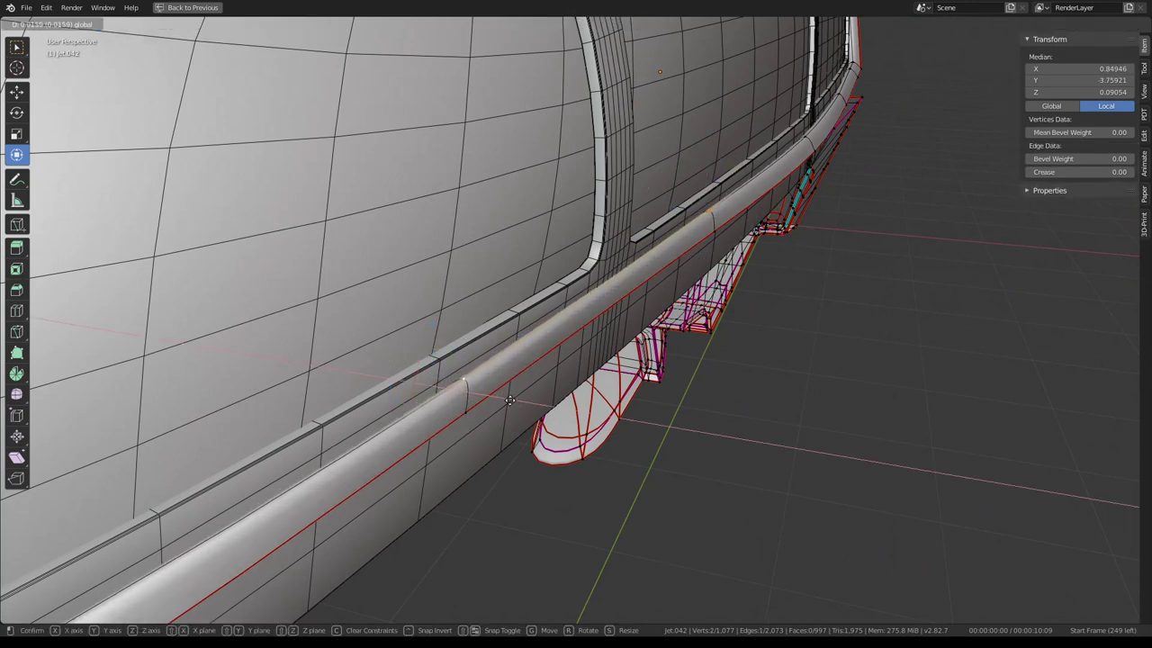
pyautogui.moveTo(512, 396)
pyautogui.mouseDown(button='middle')
pyautogui.moveTo(536, 342)
pyautogui.moveTo(442, 193)
pyautogui.moveTo(450, 150)
pyautogui.moveTo(670, 300)
pyautogui.mouseUp(button='middle')
# Push the lower and upper canopy rim vertices slightly along X toward the hull
pyautogui.press('Tab')
pyautogui.scroll(4, 670, 297)
pyautogui.press('Tab')
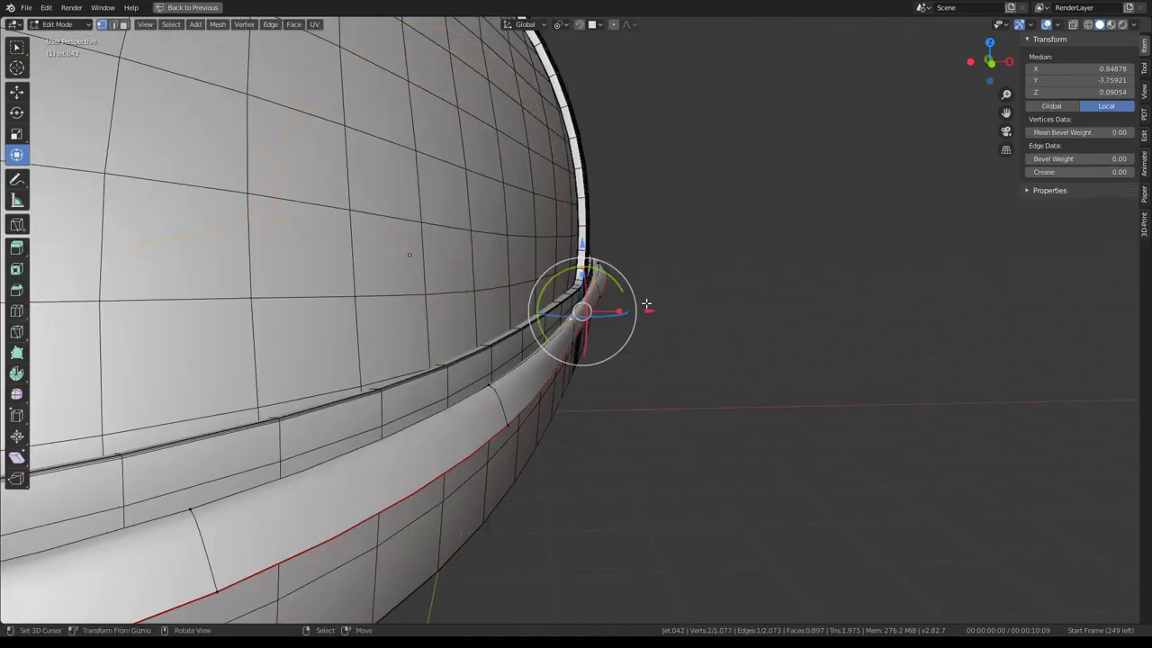
pyautogui.click(570, 347)
pyautogui.moveTo(634, 348); pyautogui.dragTo(634, 349)
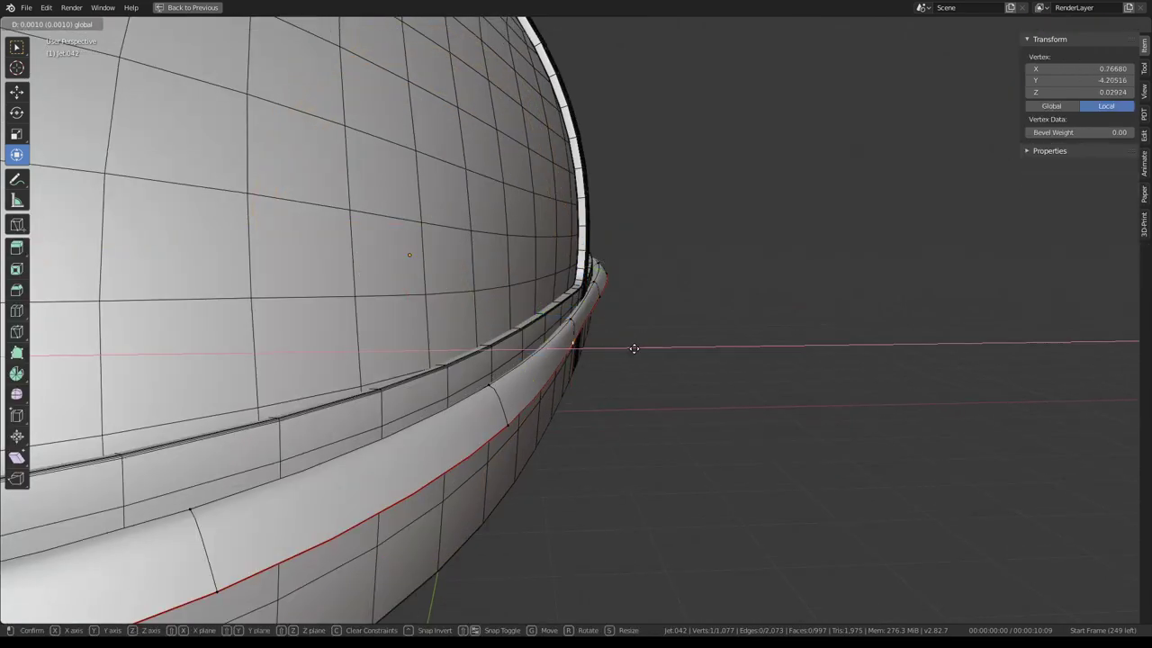
pyautogui.click(639, 348)
pyautogui.click(601, 296)
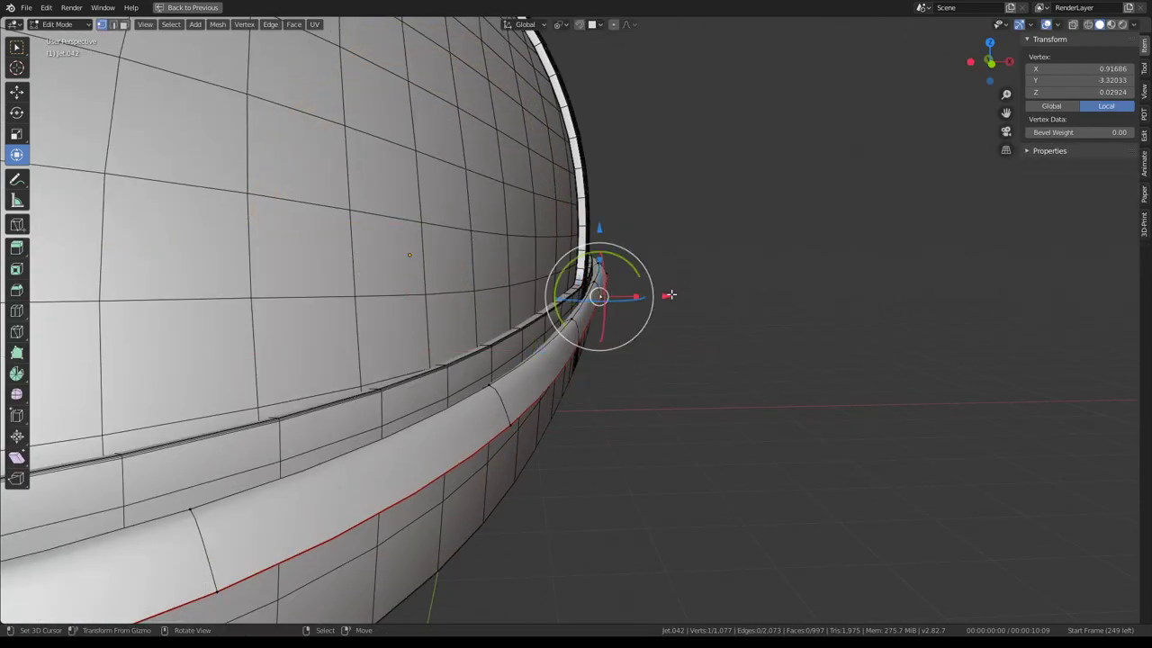
pyautogui.moveTo(671, 296); pyautogui.dragTo(672, 295)
pyautogui.moveTo(673, 294); pyautogui.dragTo(656, 329, button='middle')
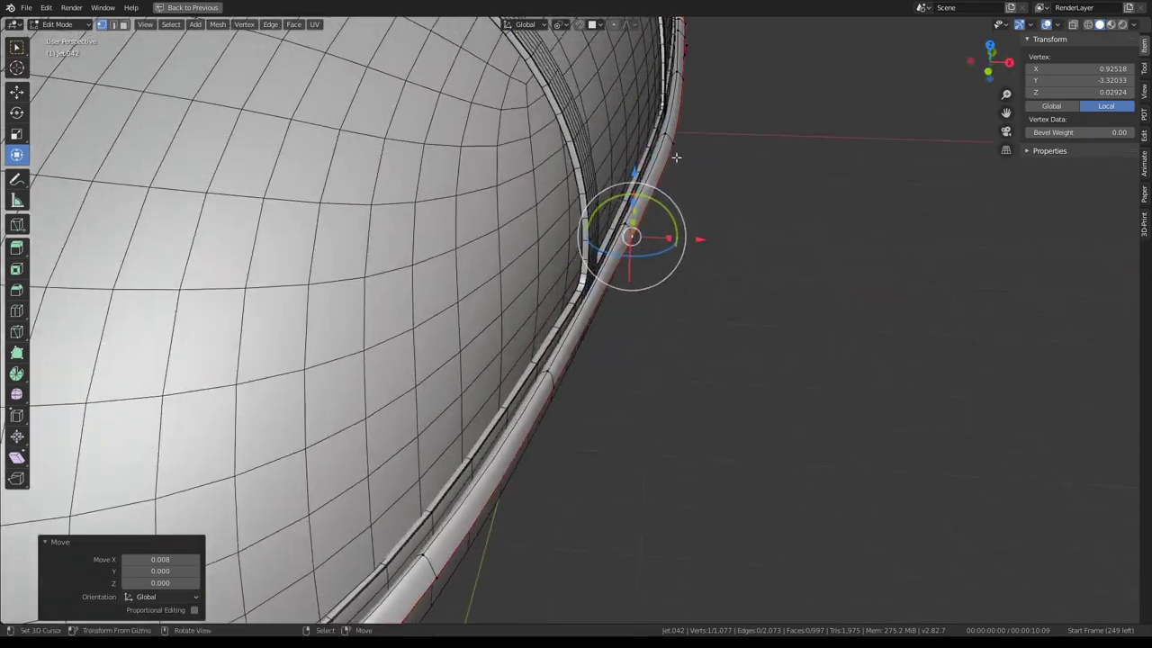
pyautogui.moveTo(700, 239); pyautogui.dragTo(746, 148)
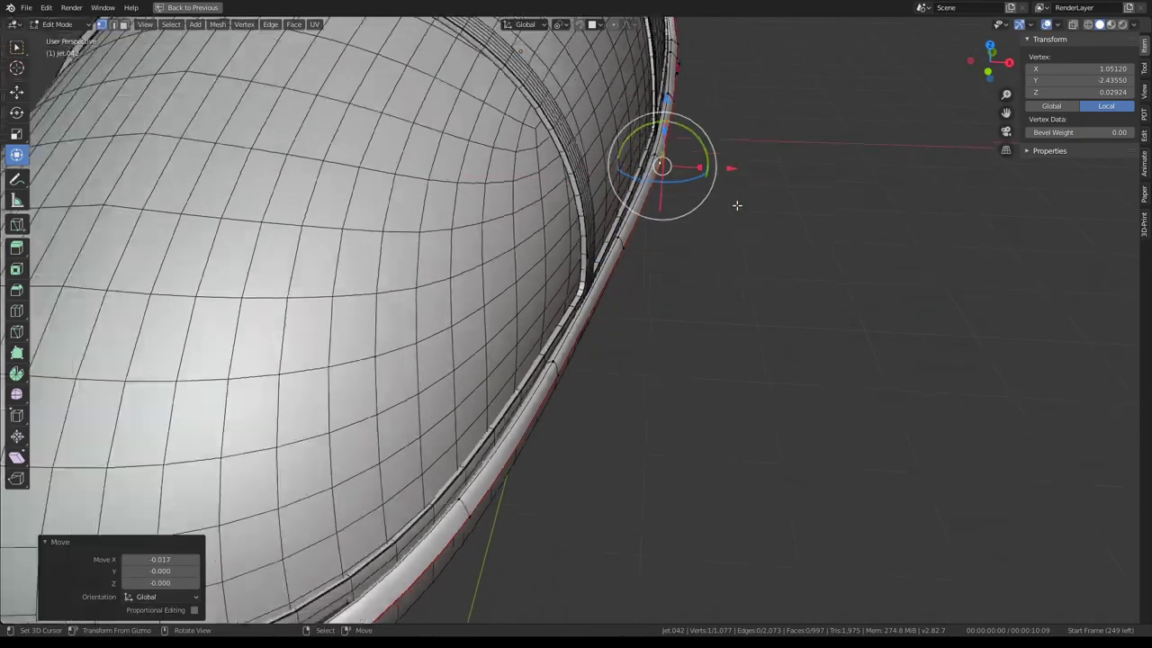
pyautogui.moveTo(736, 205)
pyautogui.mouseDown(button='middle')
pyautogui.moveTo(630, 108)
pyautogui.moveTo(748, 176)
pyautogui.moveTo(642, 309)
pyautogui.moveTo(467, 322)
pyautogui.moveTo(591, 321)
pyautogui.mouseUp(button='middle')
pyautogui.scroll(3, 595, 74)
pyautogui.scroll(-3, 643, 308)
# Back in Object Mode, inspect the hull dome, rear rim and underside to check the fit
pyautogui.press('Tab')
pyautogui.scroll(5, 496, 276)
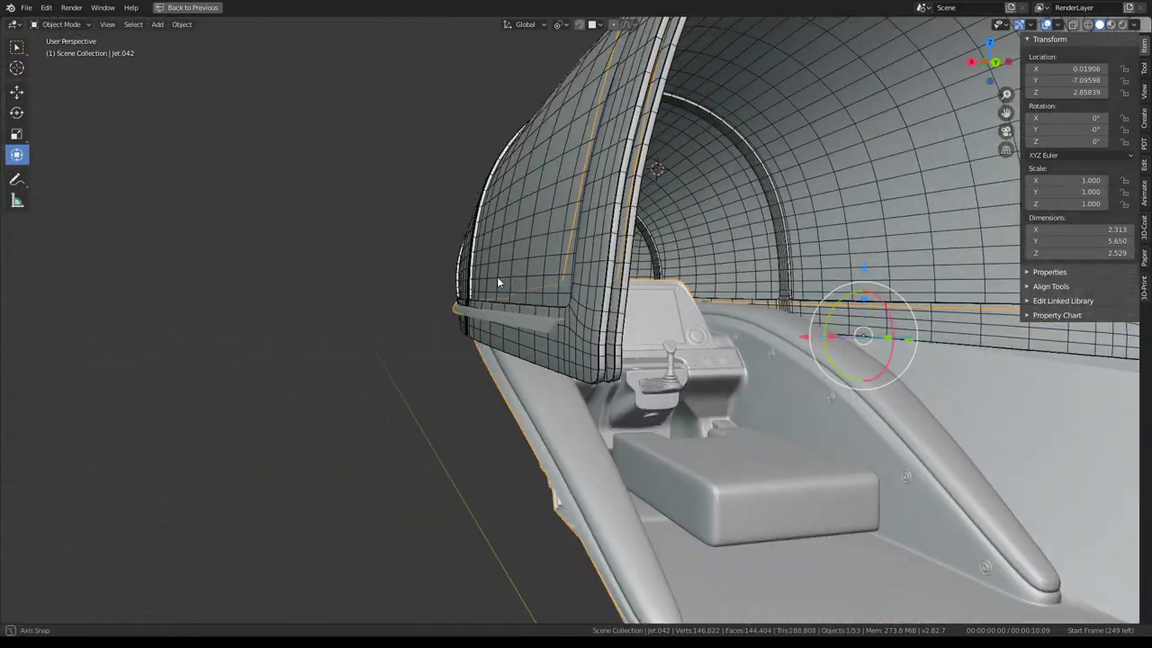
pyautogui.moveTo(497, 276); pyautogui.dragTo(492, 276, button='middle')
pyautogui.scroll(-5, 557, 304)
pyautogui.moveTo(557, 304); pyautogui.dragTo(326, 311, button='middle')
pyautogui.scroll(4, 568, 336)
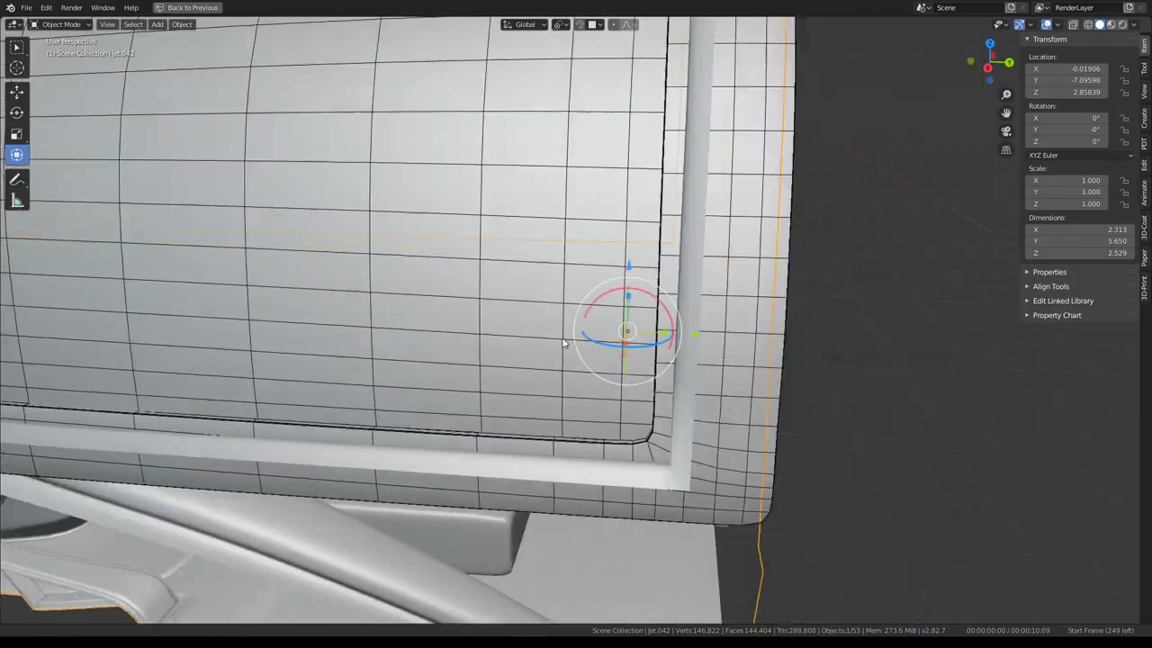
pyautogui.moveTo(568, 337)
pyautogui.mouseDown(button='middle')
pyautogui.moveTo(676, 257)
pyautogui.moveTo(694, 202)
pyautogui.moveTo(683, 226)
pyautogui.moveTo(636, 202)
pyautogui.moveTo(576, 270)
pyautogui.mouseUp(button='middle')
pyautogui.press('Tab')
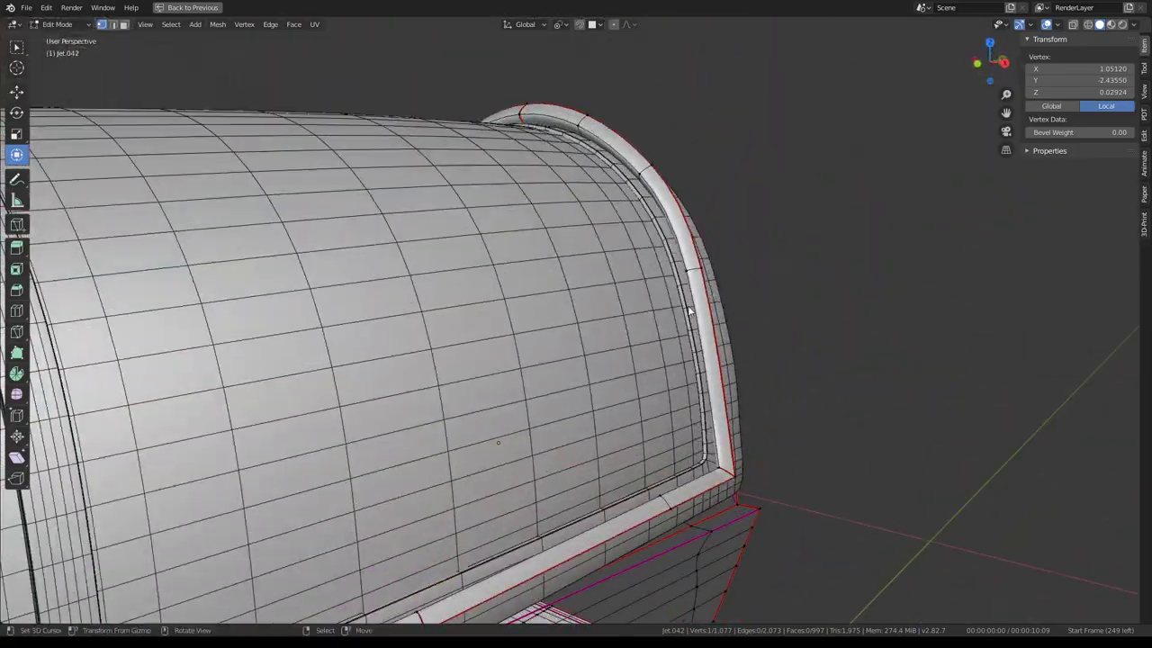
pyautogui.press('Tab')
pyautogui.scroll(-5, 576, 270)
pyautogui.scroll(1, 569, 294)
# Restore the split Shading layout and make the Exterior High hull collection visible
pyautogui.hotkey('ctrl', 'space')
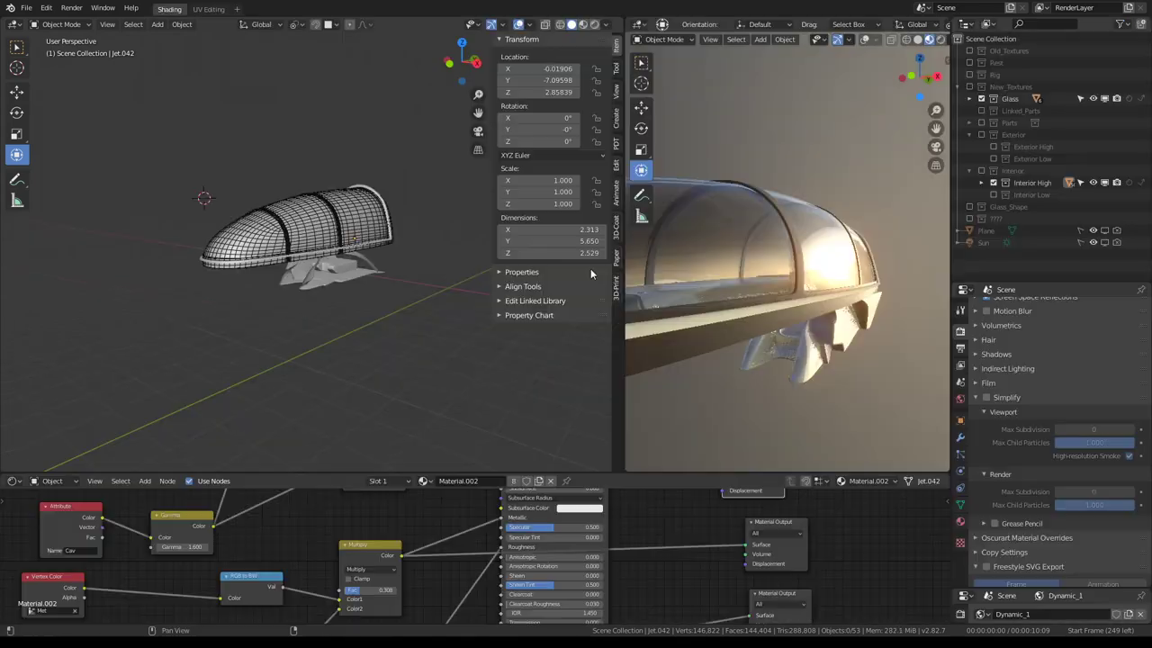
pyautogui.scroll(-3, 864, 263)
pyautogui.moveTo(864, 263)
pyautogui.mouseDown(button='middle')
pyautogui.moveTo(880, 315)
pyautogui.moveTo(899, 270)
pyautogui.mouseUp(button='middle')
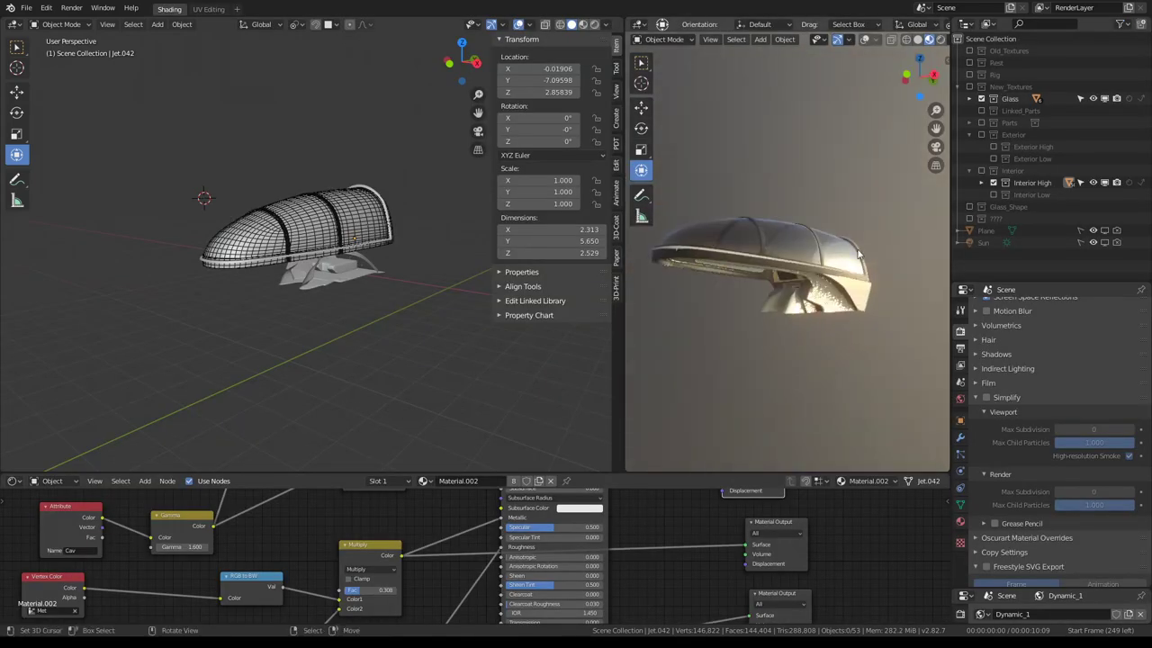
pyautogui.click(994, 151)
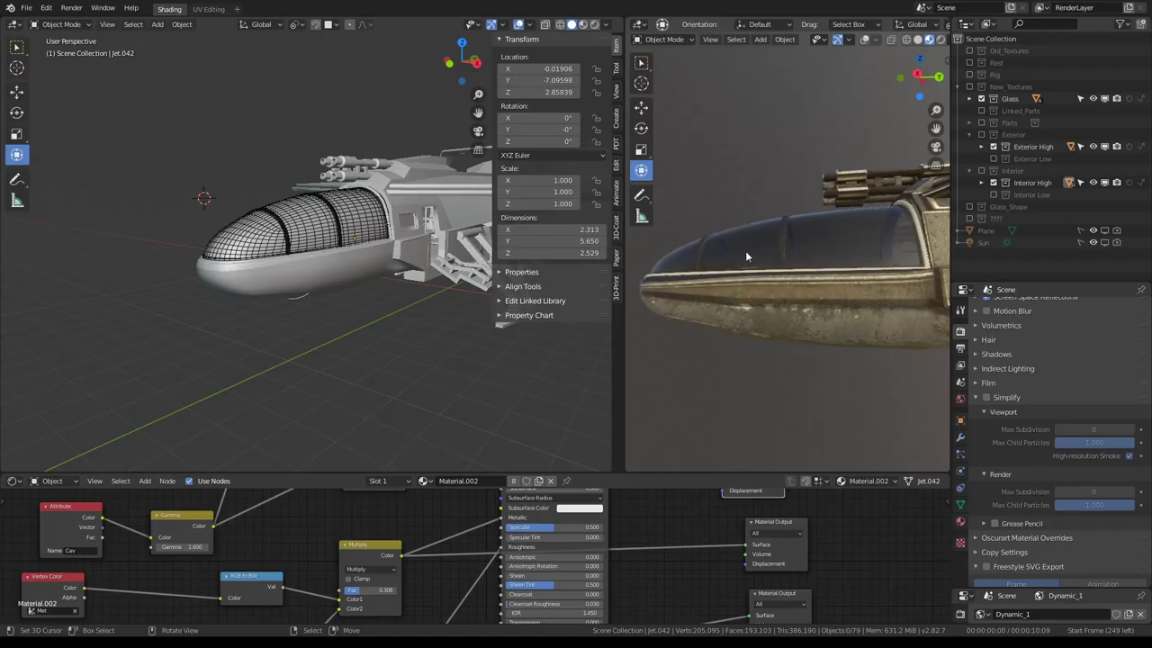
# Maximize the rendered viewport and orbit and zoom around the canopy on the ship
pyautogui.hotkey('ctrl', 'space')
pyautogui.moveTo(663, 290)
pyautogui.mouseDown(button='middle')
pyautogui.moveTo(760, 300)
pyautogui.moveTo(883, 278)
pyautogui.moveTo(787, 243)
pyautogui.moveTo(575, 278)
pyautogui.moveTo(648, 270)
pyautogui.moveTo(762, 254)
pyautogui.moveTo(483, 276)
pyautogui.moveTo(492, 248)
pyautogui.moveTo(707, 283)
pyautogui.moveTo(816, 280)
pyautogui.moveTo(648, 384)
pyautogui.moveTo(719, 353)
pyautogui.moveTo(651, 330)
pyautogui.moveTo(488, 351)
pyautogui.moveTo(533, 343)
pyautogui.moveTo(527, 329)
pyautogui.moveTo(507, 339)
pyautogui.moveTo(645, 338)
pyautogui.moveTo(553, 311)
pyautogui.moveTo(704, 360)
pyautogui.moveTo(537, 275)
pyautogui.moveTo(577, 275)
pyautogui.mouseUp(button='middle')
pyautogui.scroll(-1, 760, 293)
pyautogui.scroll(-2, 829, 249)
pyautogui.scroll(5, 788, 268)
pyautogui.scroll(-2, 546, 257)
pyautogui.scroll(-2, 546, 257)
pyautogui.scroll(-3, 707, 282)
pyautogui.scroll(-3, 765, 281)
pyautogui.scroll(2, 647, 384)
pyautogui.scroll(2, 683, 368)
pyautogui.scroll(2, 704, 360)
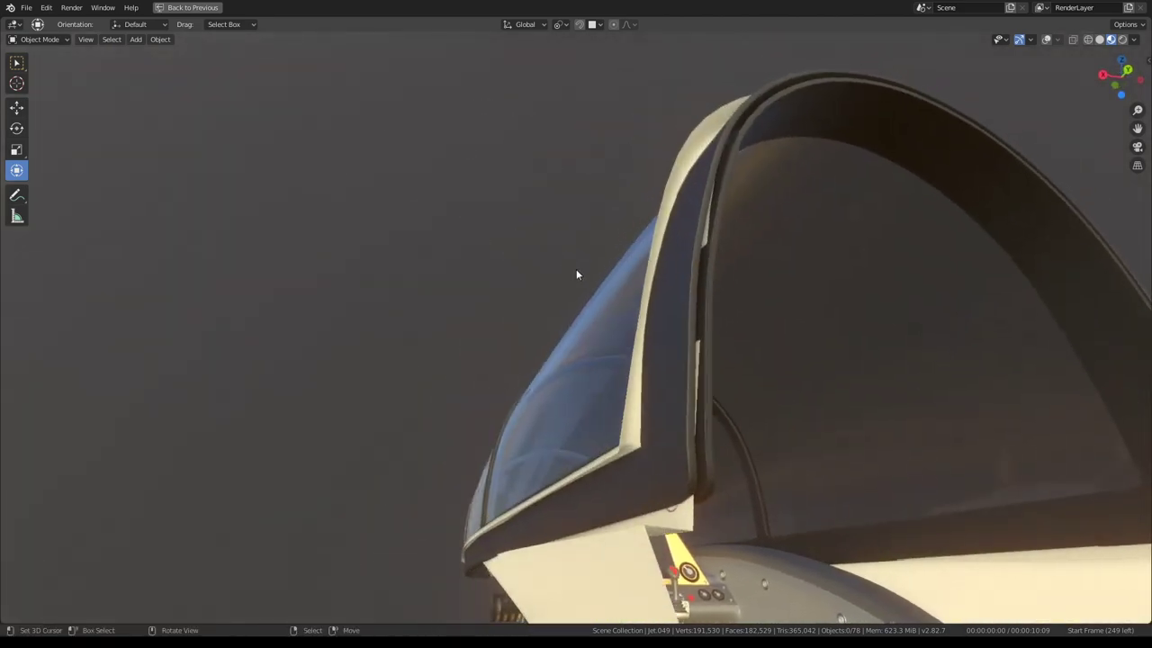
# Delete the spare copy's cream hull piece and its detached glass canopy
pyautogui.moveTo(668, 184)
pyautogui.mouseDown(button='middle')
pyautogui.moveTo(629, 185)
pyautogui.moveTo(404, 519)
pyautogui.mouseUp(button='middle')
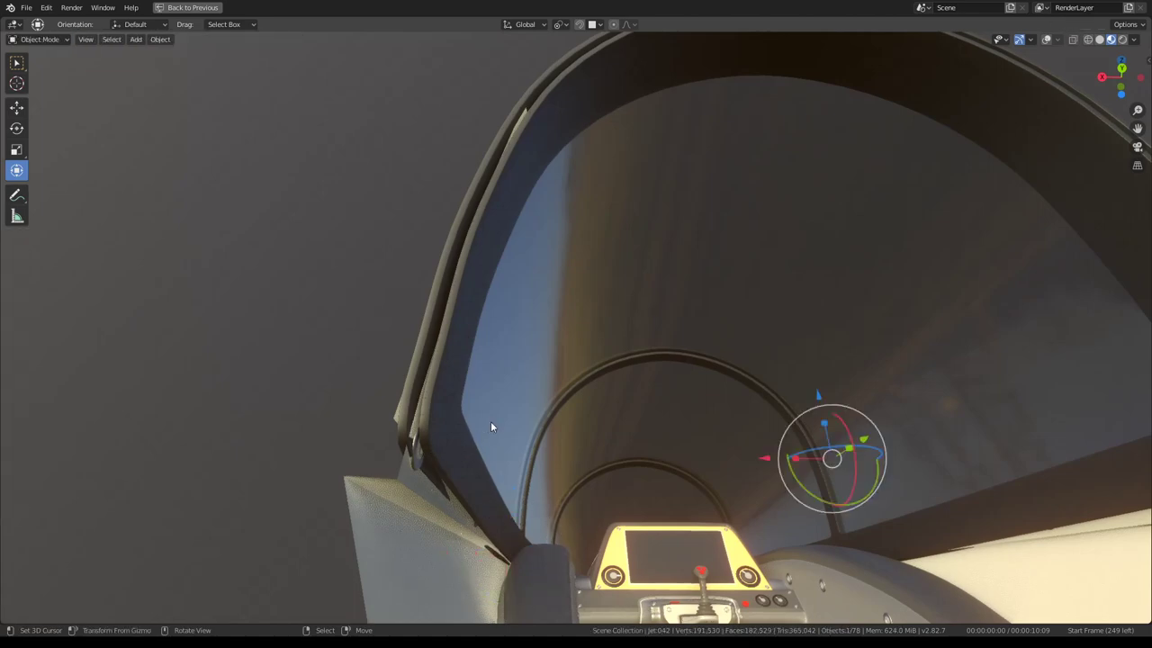
pyautogui.moveTo(491, 427)
pyautogui.mouseDown(button='middle')
pyautogui.moveTo(701, 453)
pyautogui.moveTo(655, 481)
pyautogui.mouseUp(button='middle')
pyautogui.press('Delete')
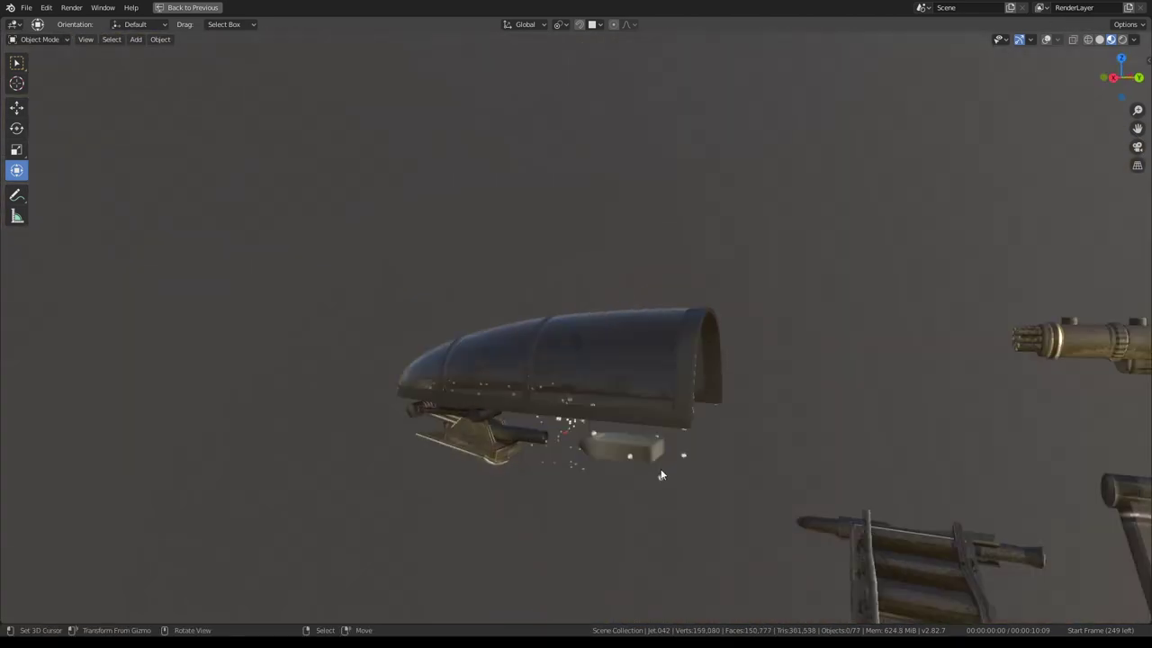
pyautogui.click(693, 323)
pyautogui.scroll(3, 695, 323)
pyautogui.press('Delete')
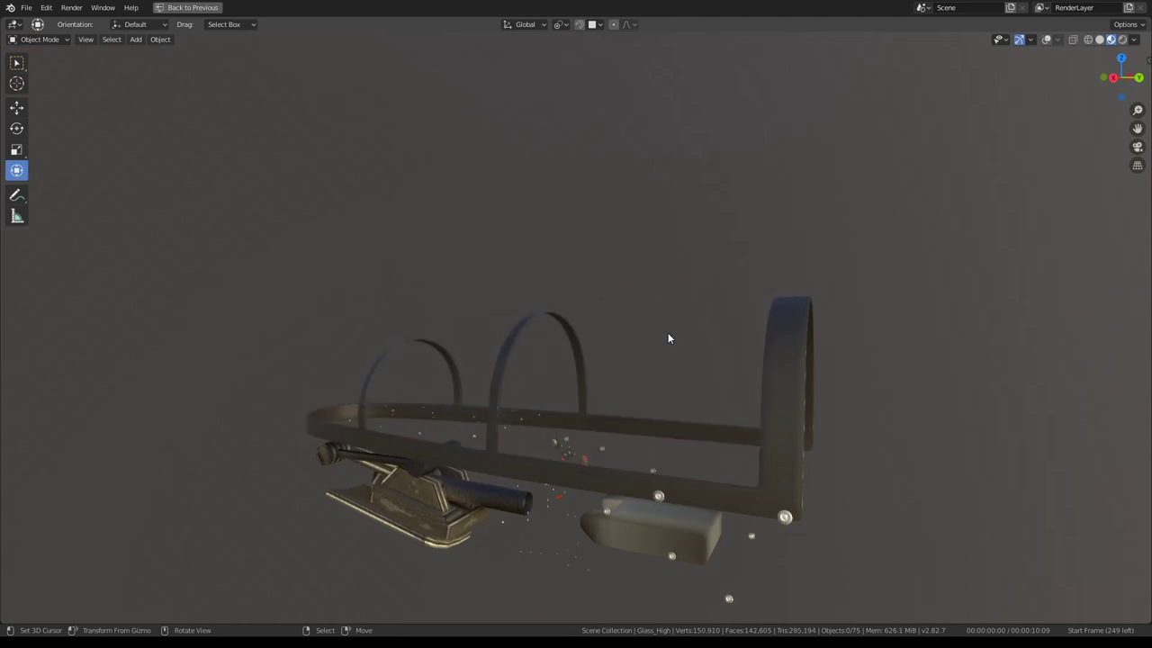
# Delete the frame hoops and the small circle parts, leaving the seat and controls
pyautogui.press('Delete')
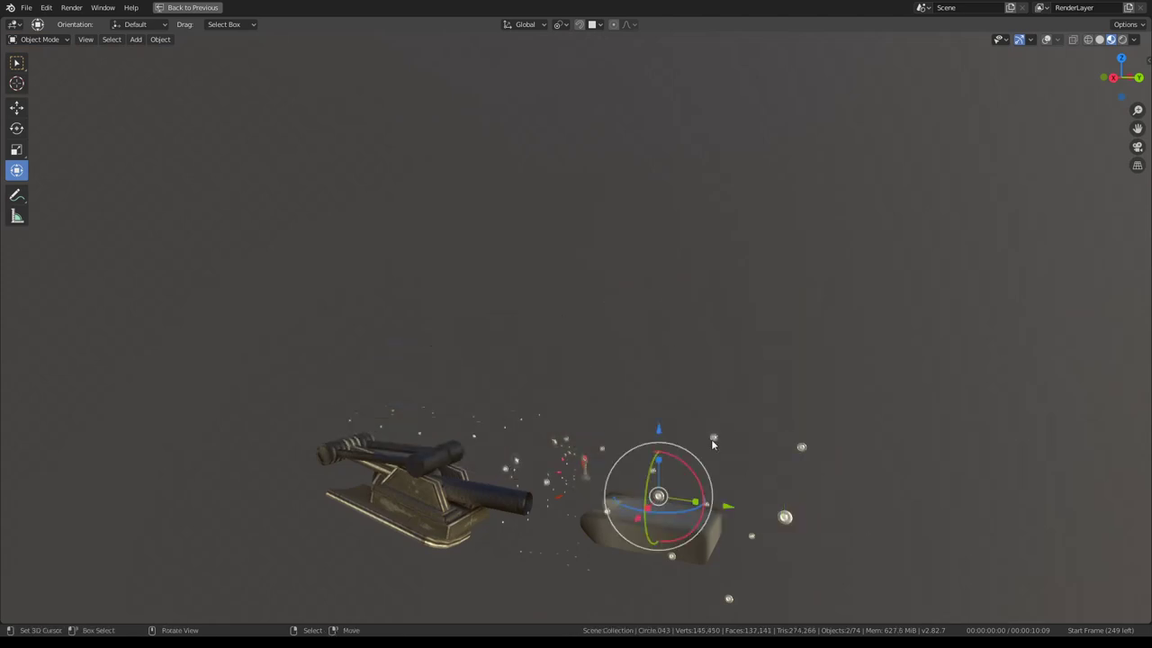
pyautogui.press('Delete')
pyautogui.moveTo(720, 454)
pyautogui.mouseDown(button='middle')
pyautogui.moveTo(752, 366)
pyautogui.moveTo(640, 367)
pyautogui.moveTo(683, 310)
pyautogui.moveTo(727, 319)
pyautogui.mouseUp(button='middle')
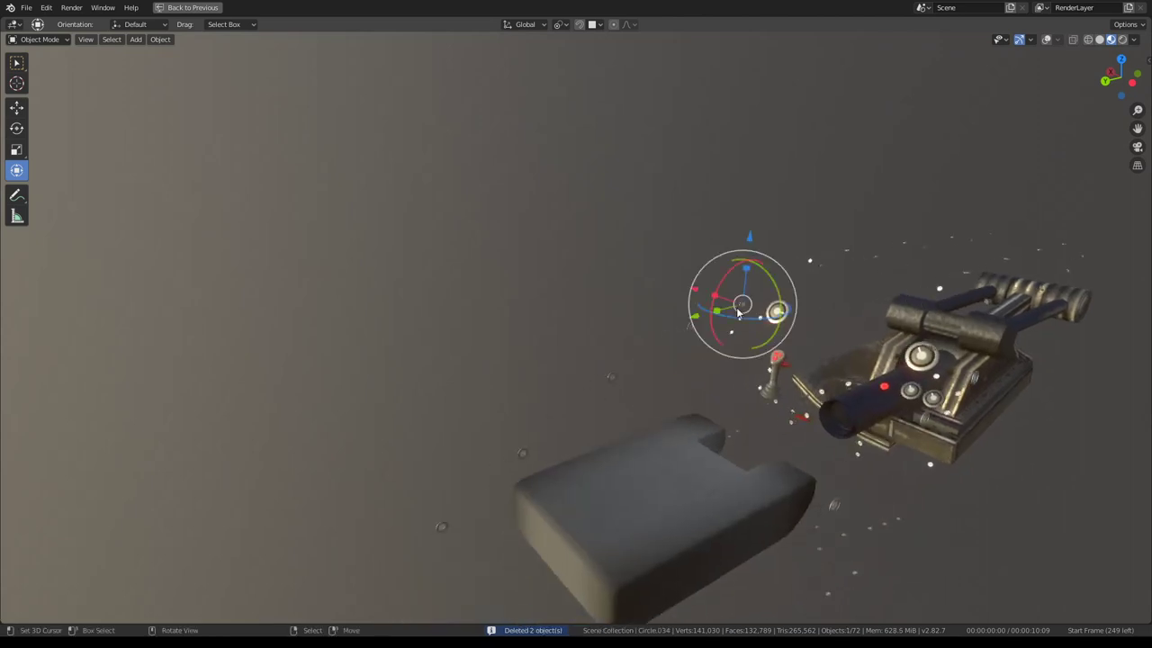
pyautogui.keyDown('shift'); pyautogui.click(701, 331); pyautogui.keyUp('shift')
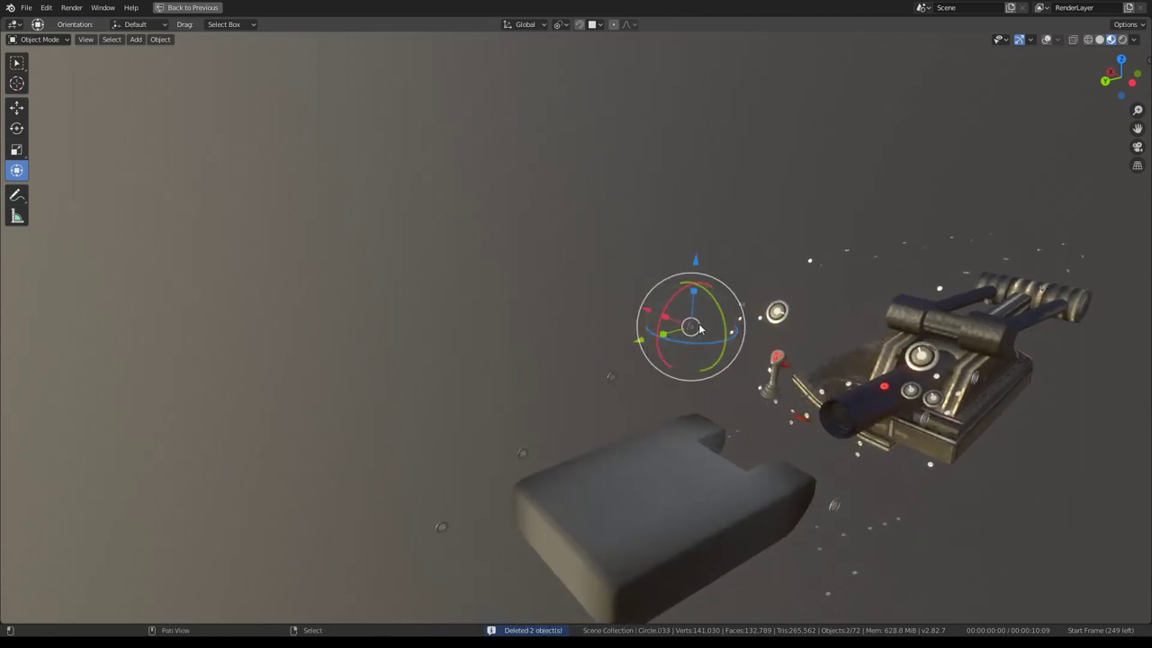
pyautogui.press('x')
pyautogui.click(442, 530)
pyautogui.moveTo(442, 530)
pyautogui.mouseDown(button='middle')
pyautogui.moveTo(583, 275)
pyautogui.moveTo(591, 239)
pyautogui.moveTo(741, 317)
pyautogui.mouseUp(button='middle')
# Isolate the cockpit in local view, look down at the dashboard, then orbit outside the jet
pyautogui.press('KP_Divide')
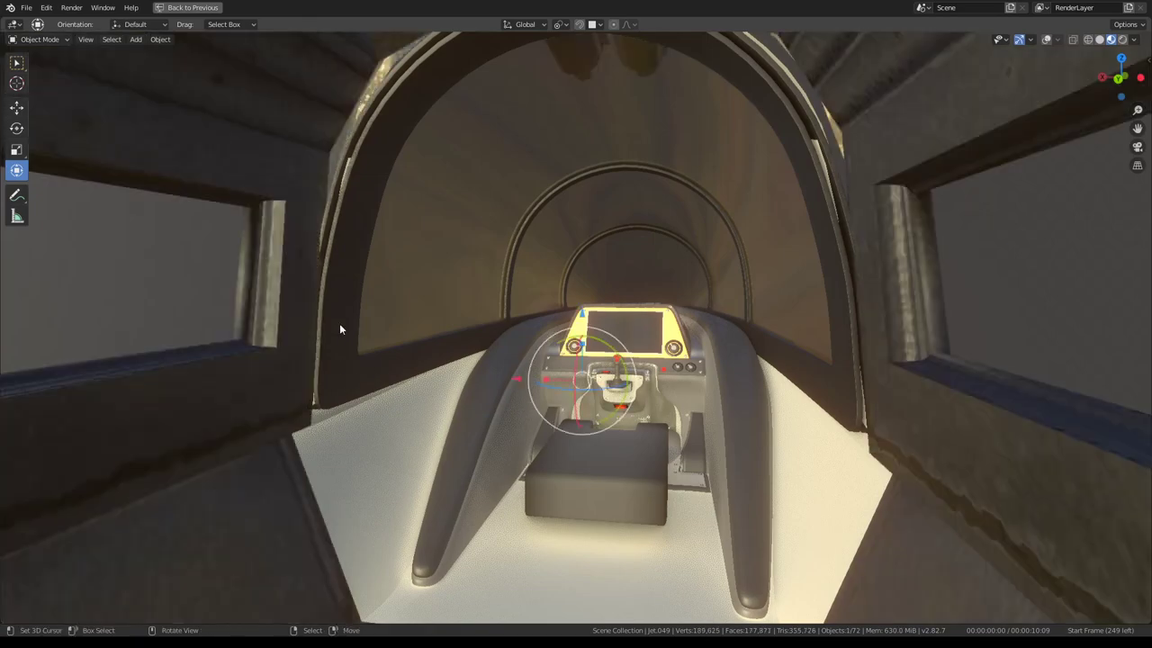
pyautogui.moveTo(340, 329)
pyautogui.mouseDown(button='middle')
pyautogui.moveTo(422, 305)
pyautogui.moveTo(376, 420)
pyautogui.moveTo(386, 288)
pyautogui.mouseUp(button='middle')
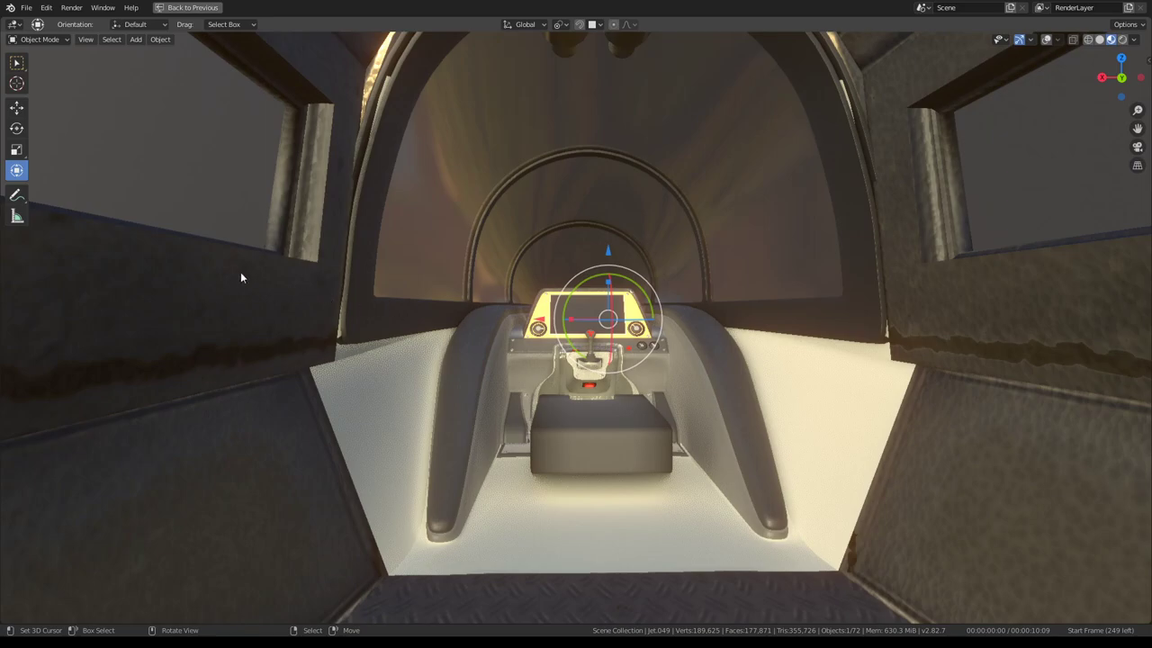
pyautogui.scroll(-5, 240, 272)
pyautogui.press('g')
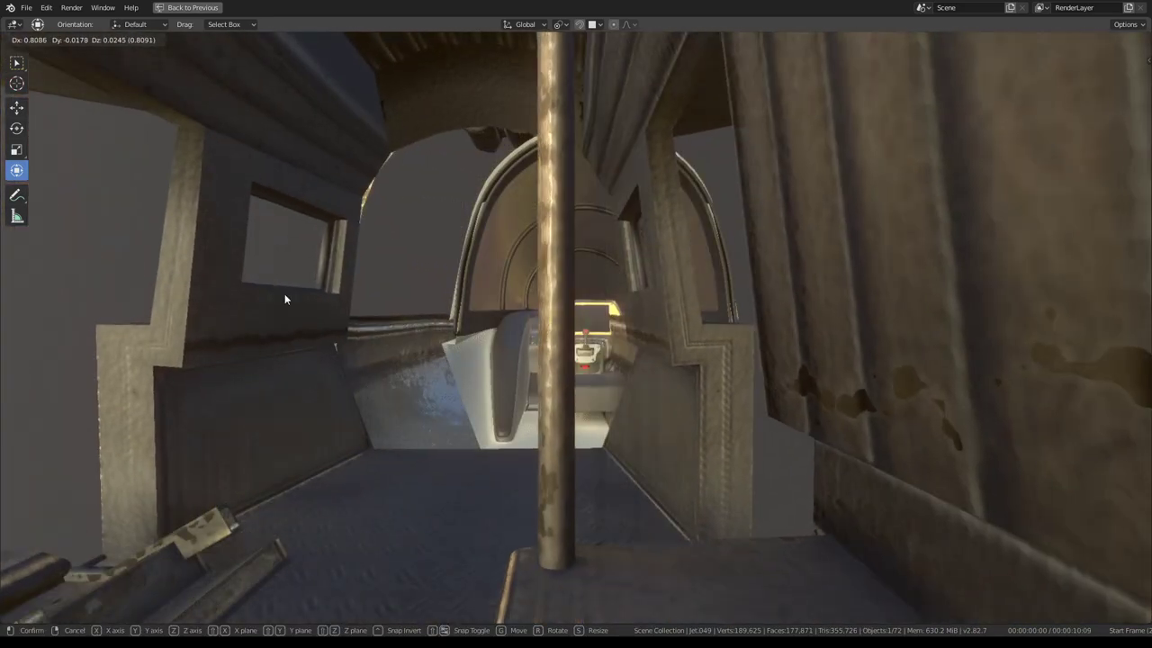
pyautogui.press('Escape')
pyautogui.scroll(-8, 461, 286)
pyautogui.moveTo(551, 315)
pyautogui.mouseDown(button='middle')
pyautogui.moveTo(510, 394)
pyautogui.moveTo(549, 351)
pyautogui.mouseUp(button='middle')
pyautogui.scroll(3, 590, 300)
pyautogui.scroll(-3, 590, 300)
pyautogui.scroll(-6, 598, 306)
pyautogui.moveTo(598, 306)
pyautogui.mouseDown(button='middle')
pyautogui.moveTo(791, 332)
pyautogui.moveTo(769, 260)
pyautogui.moveTo(580, 272)
pyautogui.moveTo(630, 288)
pyautogui.mouseUp(button='middle')
pyautogui.scroll(5, 731, 306)
pyautogui.scroll(3, 687, 302)
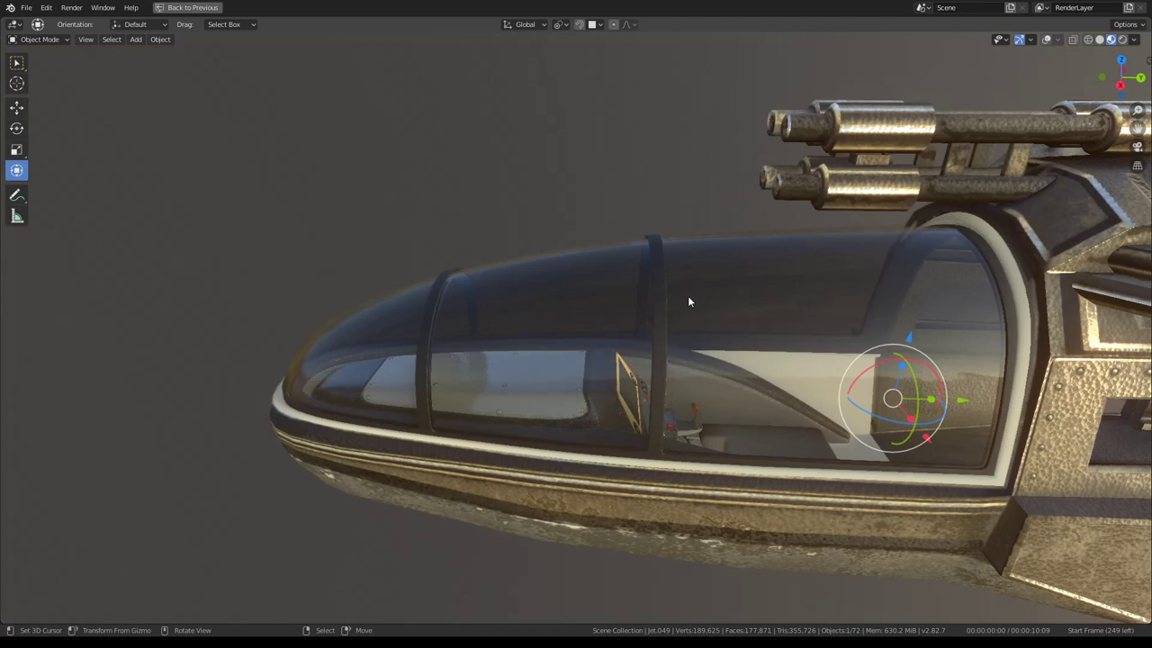
# Select the glass canopy and orbit to a side view of the jet
pyautogui.click(662, 241)
pyautogui.scroll(-2, 662, 242)
pyautogui.moveTo(662, 241); pyautogui.dragTo(708, 248, button='middle')
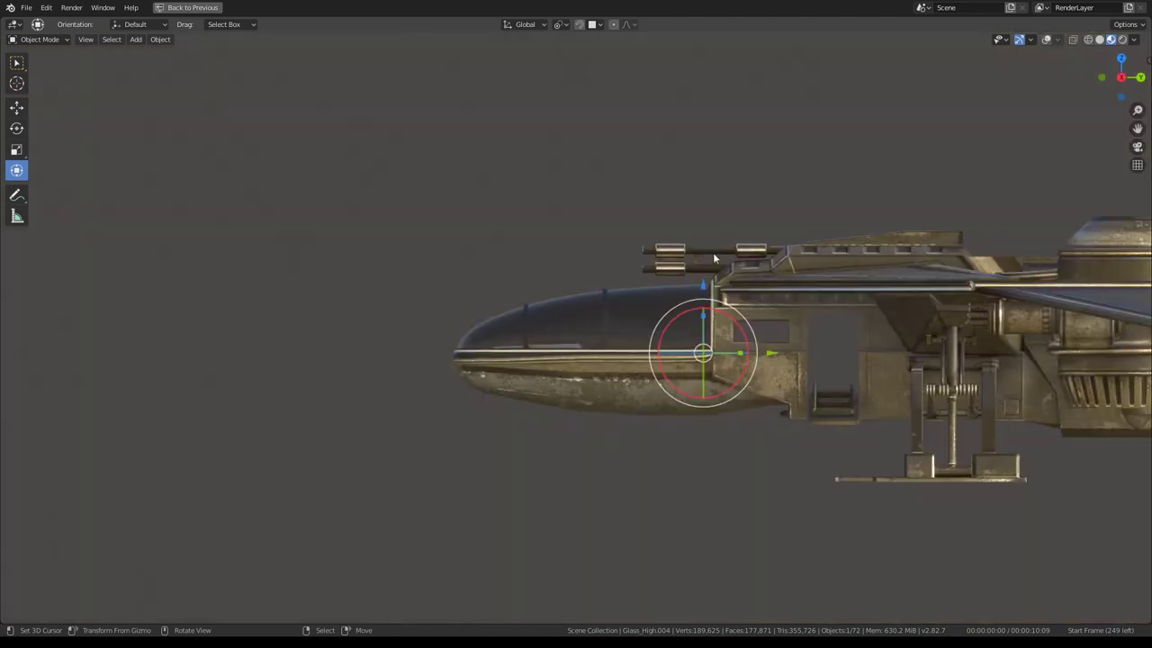
pyautogui.scroll(4, 713, 259)
pyautogui.scroll(1, 630, 270)
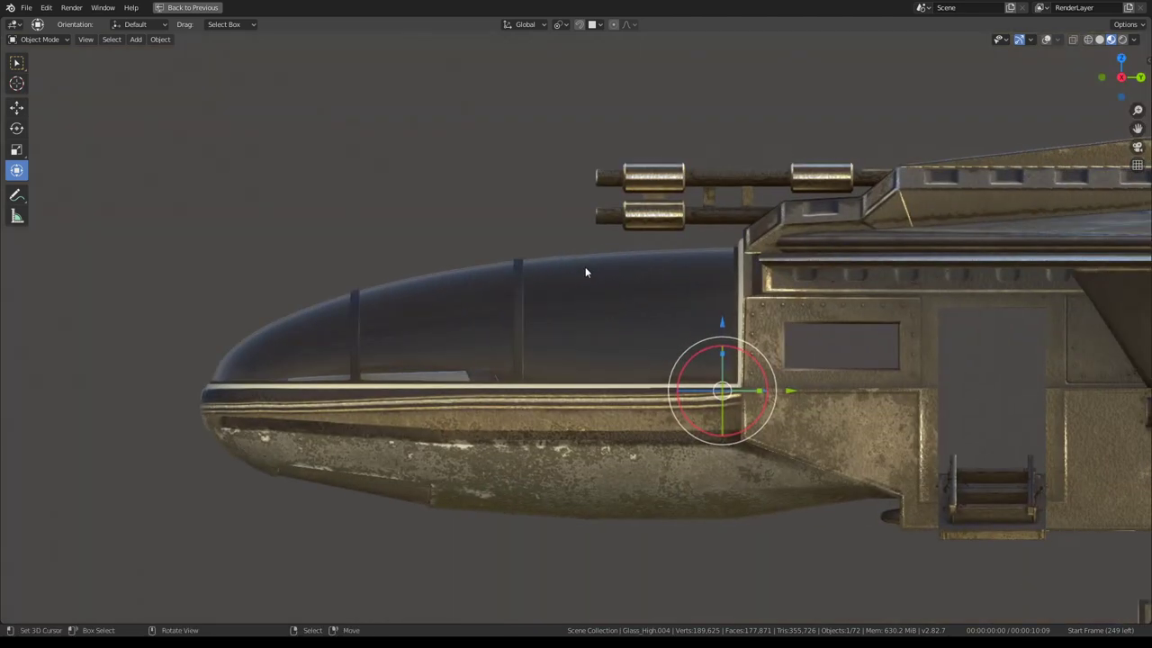
pyautogui.scroll(-1, 581, 261)
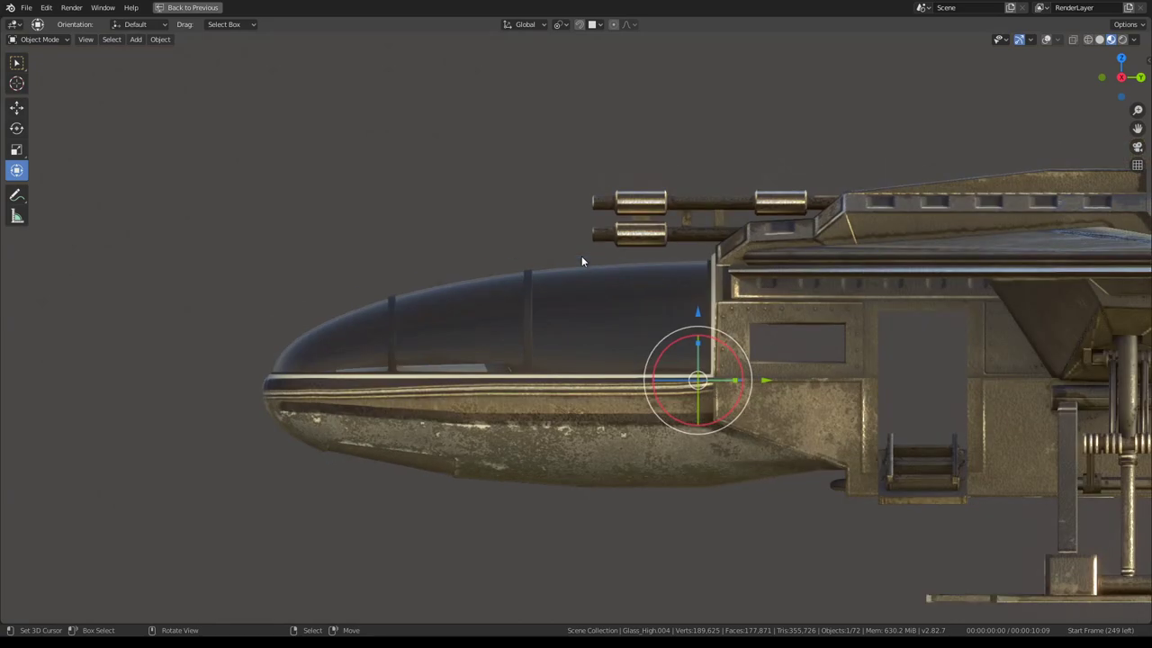
pyautogui.scroll(3, 538, 248)
# Look through the cockpit camera, then frame the canopy in Right view
pyautogui.press('KP_0')
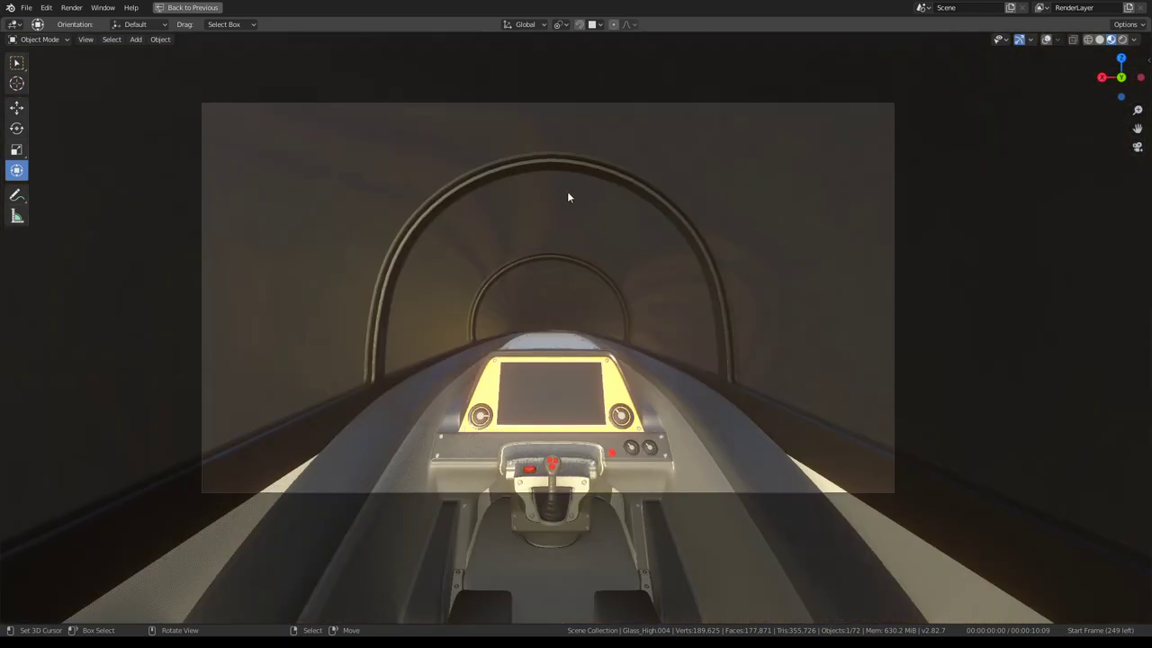
pyautogui.press('KP_Decimal')
pyautogui.scroll(-3, 567, 191)
pyautogui.scroll(2, 616, 210)
pyautogui.scroll(4, 617, 210)
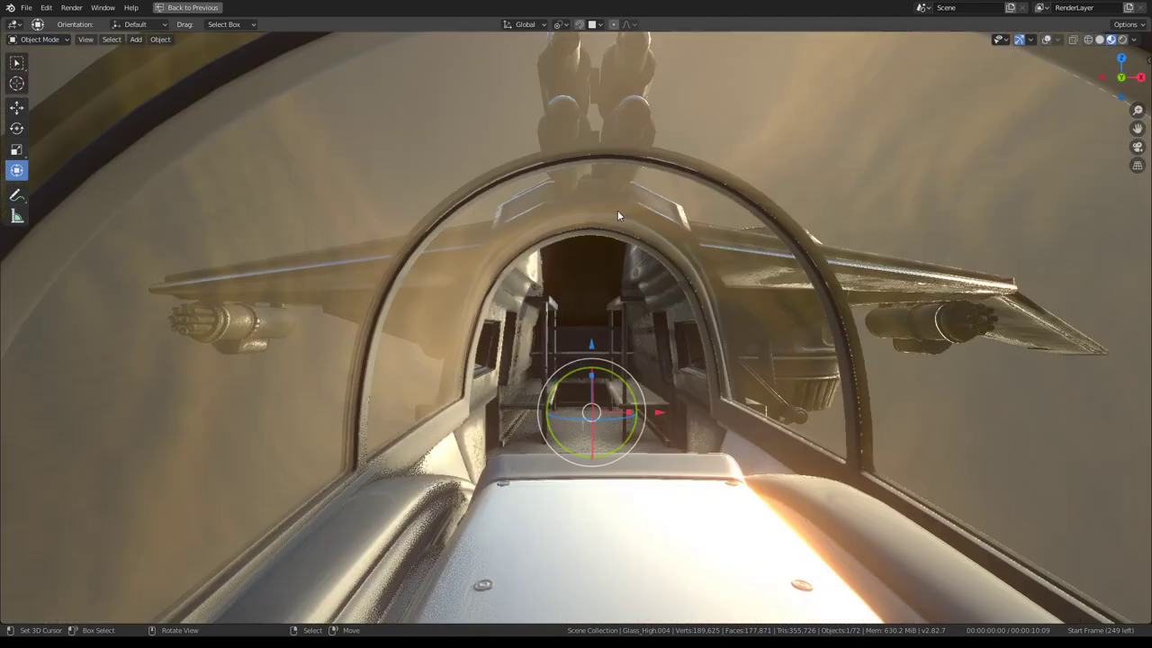
pyautogui.scroll(-5, 617, 209)
pyautogui.press('KP_3')
pyautogui.scroll(1, 540, 225)
pyautogui.scroll(4, 567, 236)
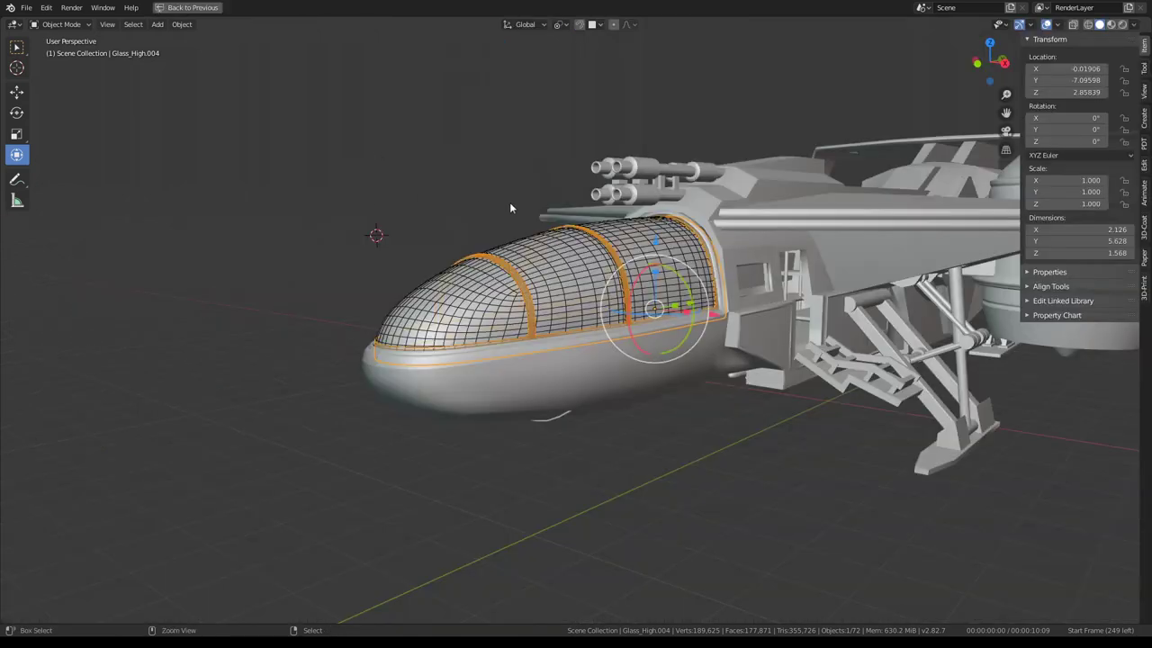
# In Right view, edit Glass_High.004 and select the whole middle rib strip
pyautogui.press('KP_3')
pyautogui.scroll(-1, 541, 174)
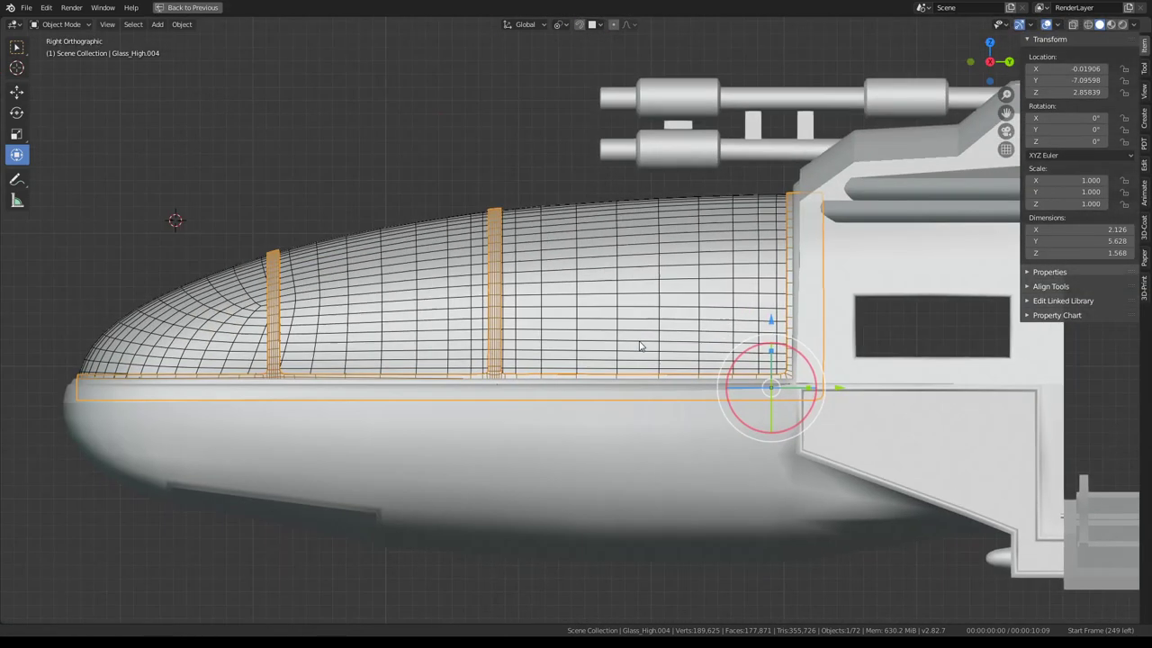
pyautogui.scroll(3, 628, 351)
pyautogui.click(584, 513)
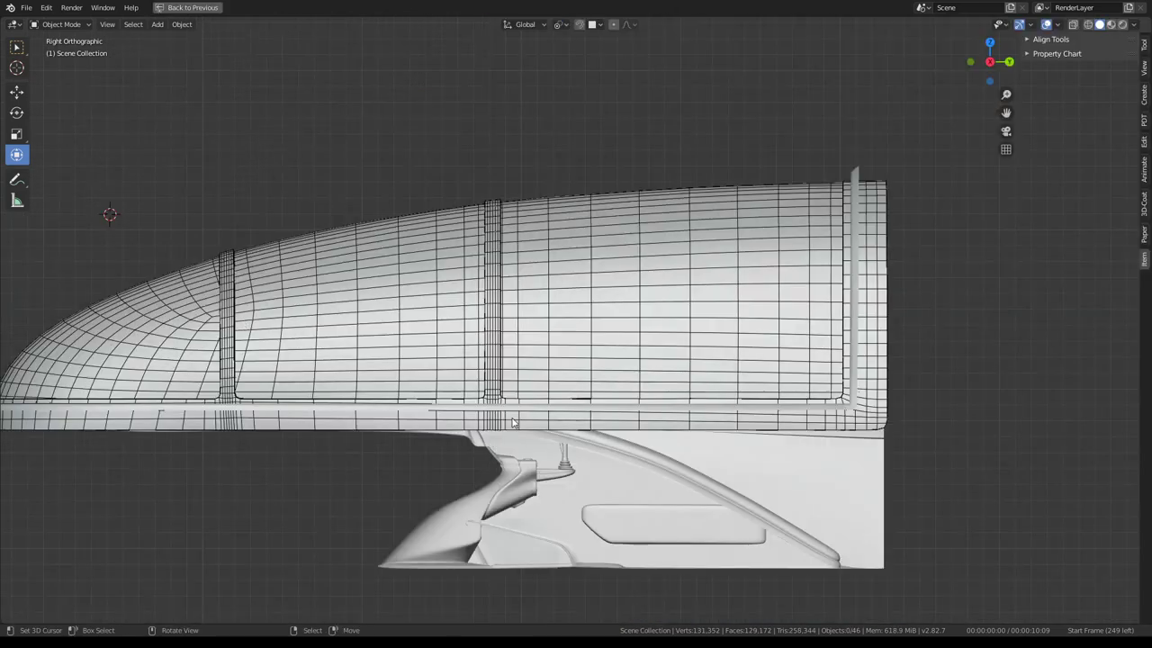
pyautogui.click(512, 421)
pyautogui.press('Tab')
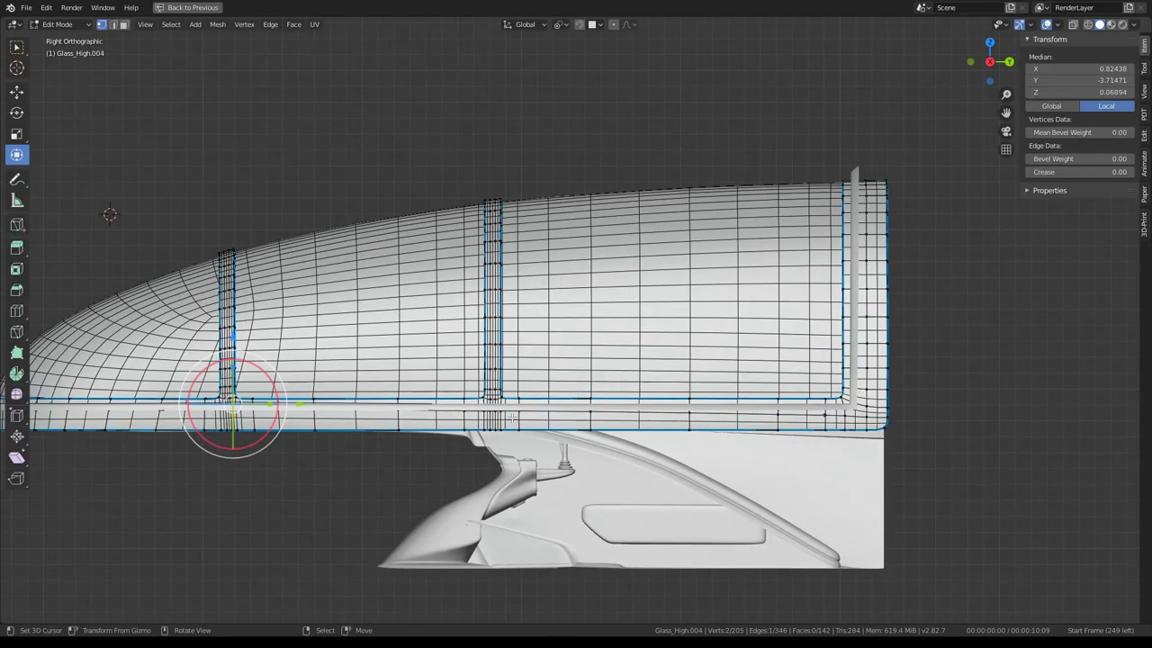
pyautogui.keyDown('ctrl'); pyautogui.keyDown('alt'); pyautogui.click(491, 392); pyautogui.keyUp('alt'); pyautogui.keyUp('ctrl')
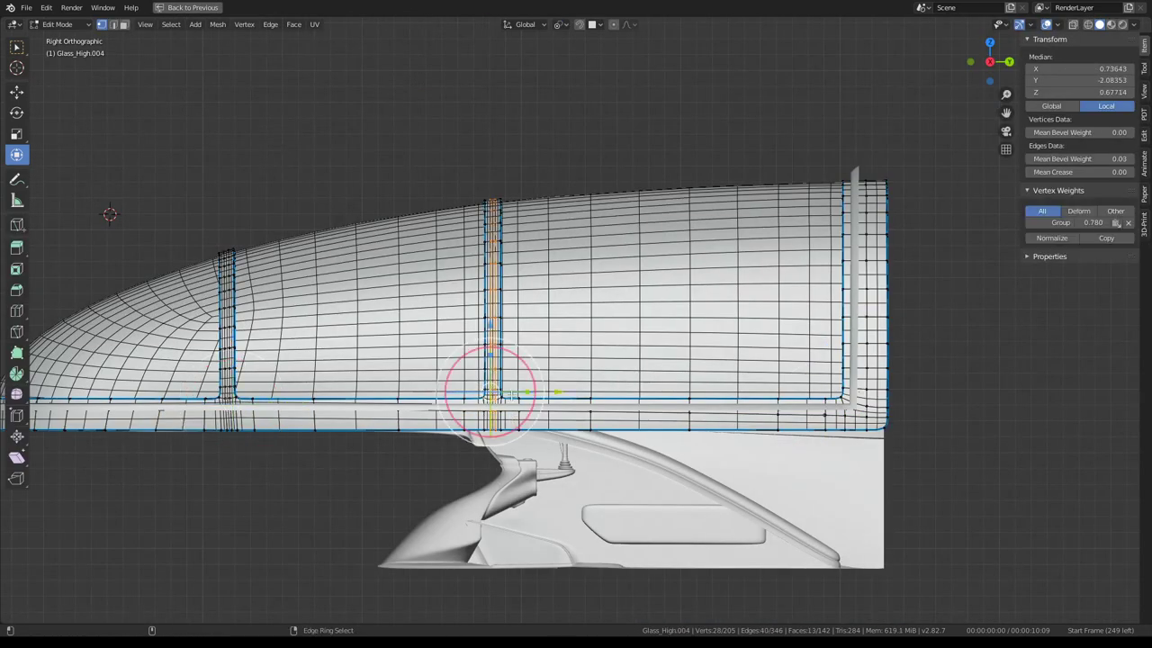
pyautogui.press('ctrl+KP_Add')
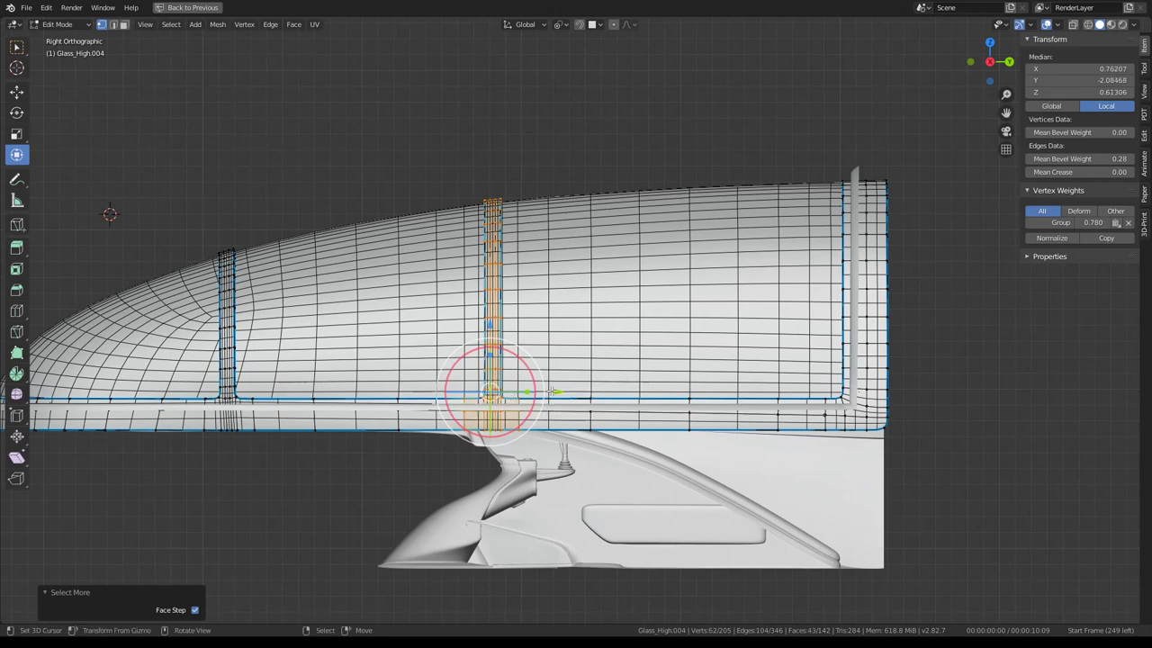
# Move the rib strip 0.331 back along Y, then switch to editing the Glass_High mesh
pyautogui.moveTo(559, 391); pyautogui.dragTo(615, 388)
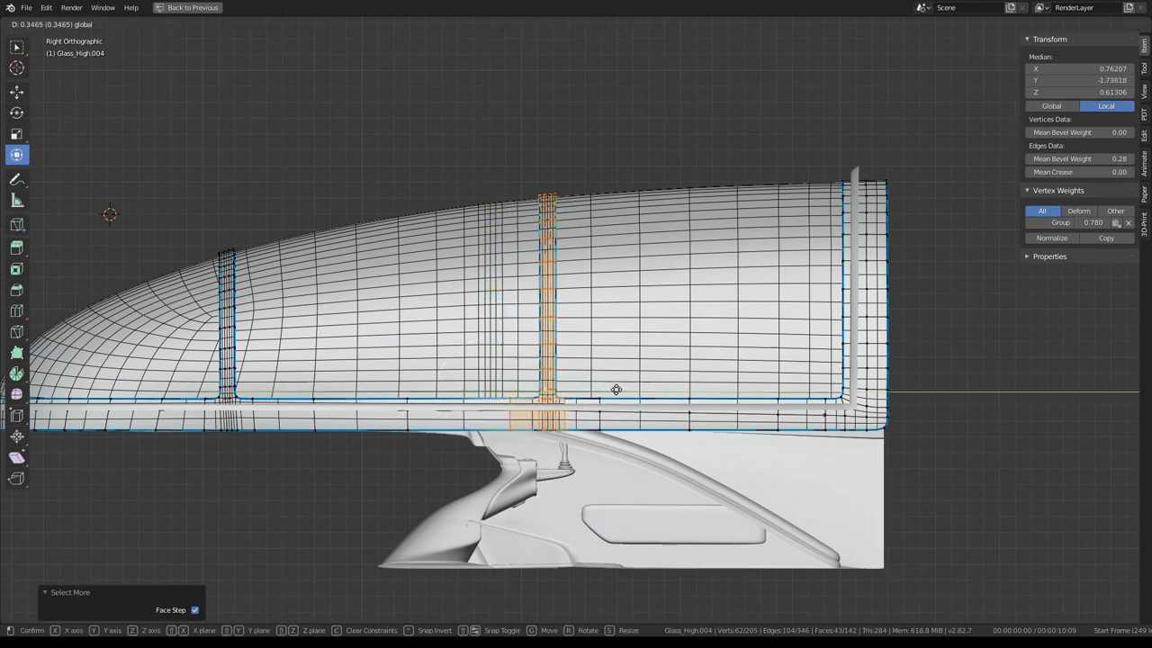
pyautogui.moveTo(616, 389); pyautogui.dragTo(597, 389)
pyautogui.press('Escape')
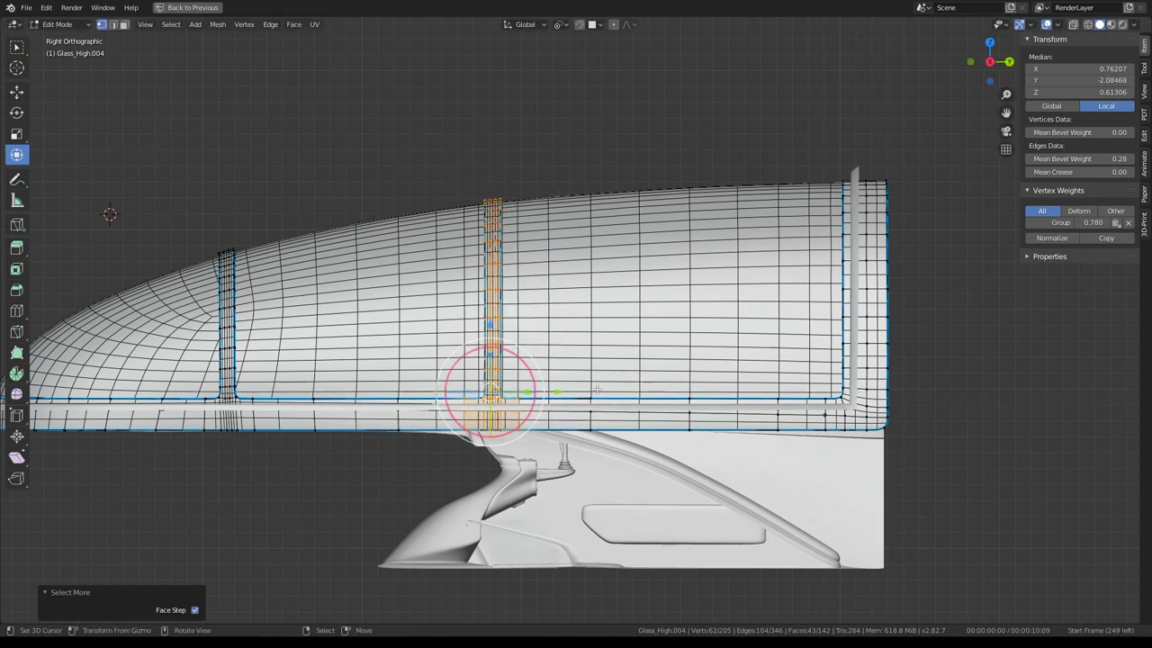
pyautogui.hotkey('ctrl', 'space')
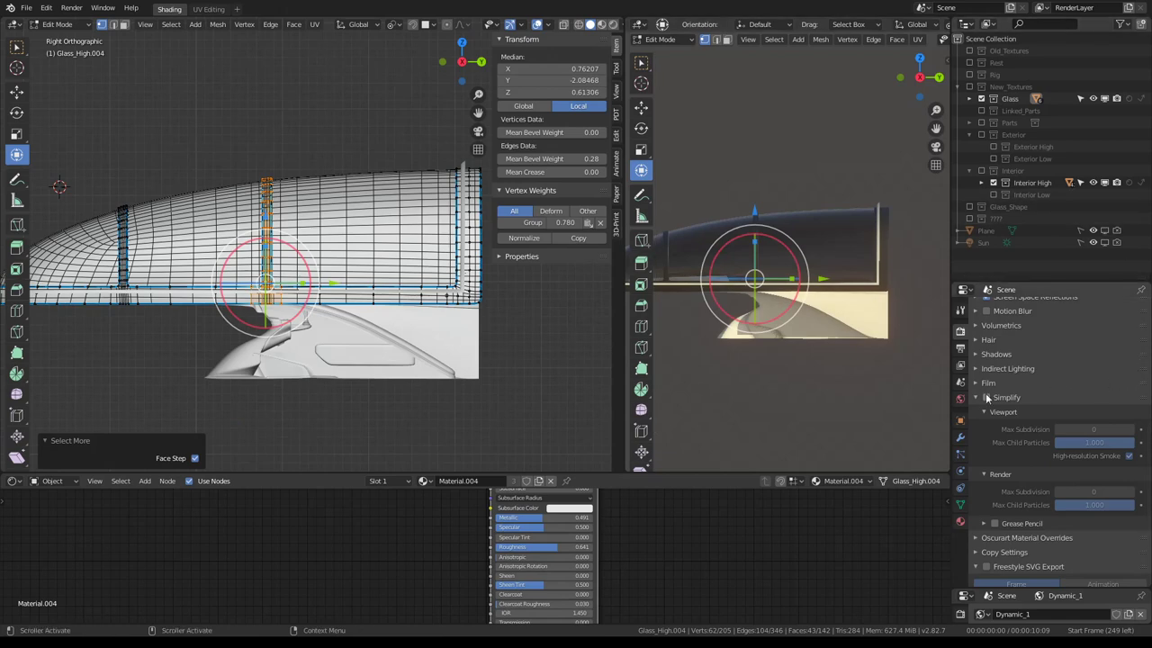
pyautogui.hotkey('ctrl', 'space')
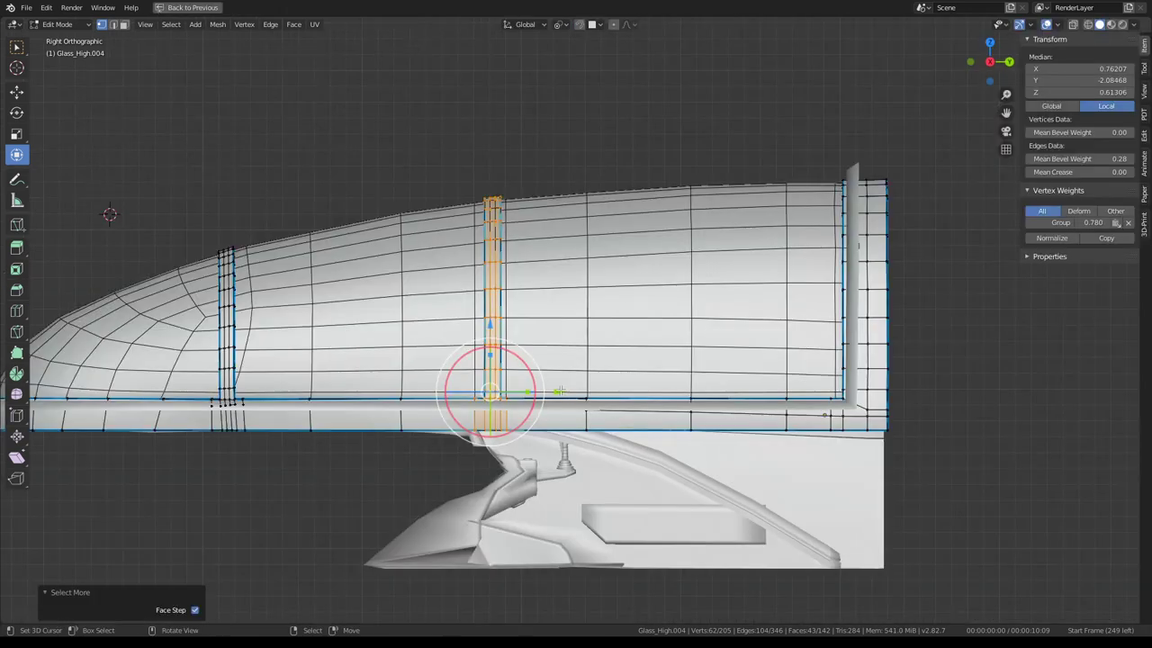
pyautogui.press('g')
pyautogui.press('y')
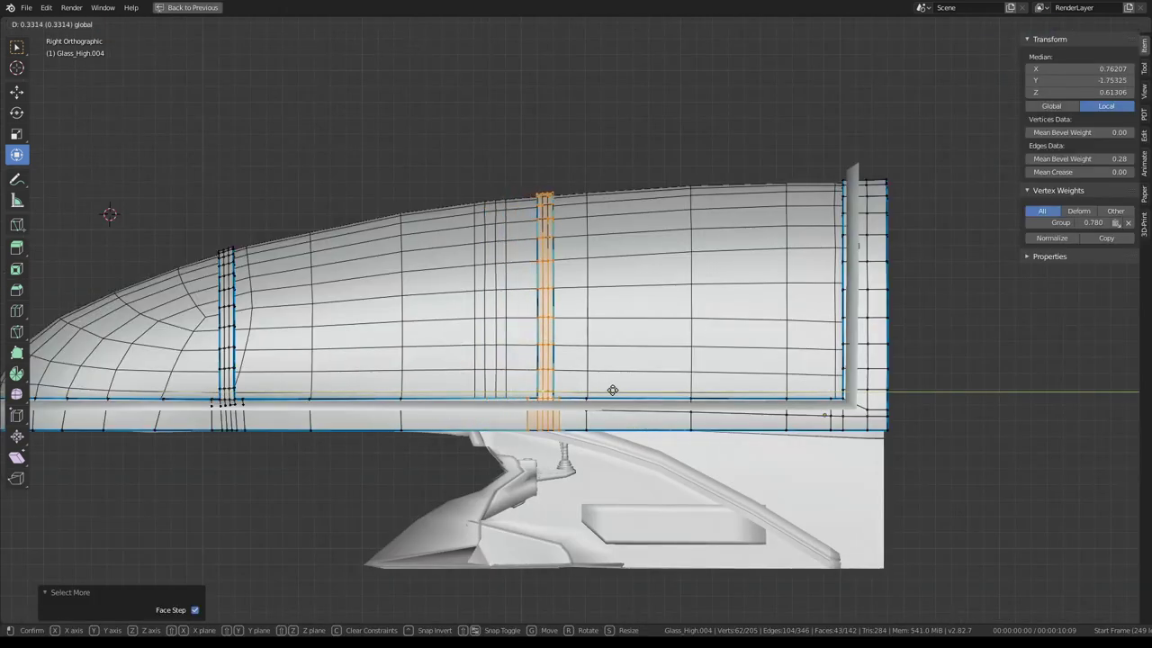
pyautogui.click(612, 391)
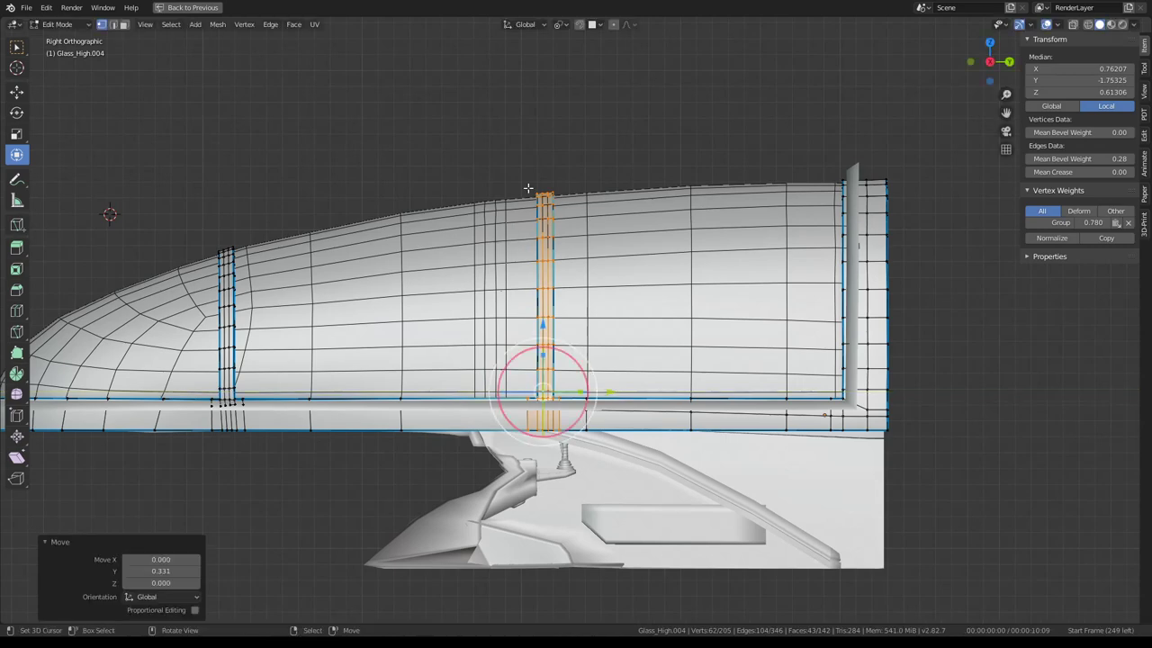
pyautogui.hotkey('ctrl', 'z')
pyautogui.hotkey('ctrl', 'z')
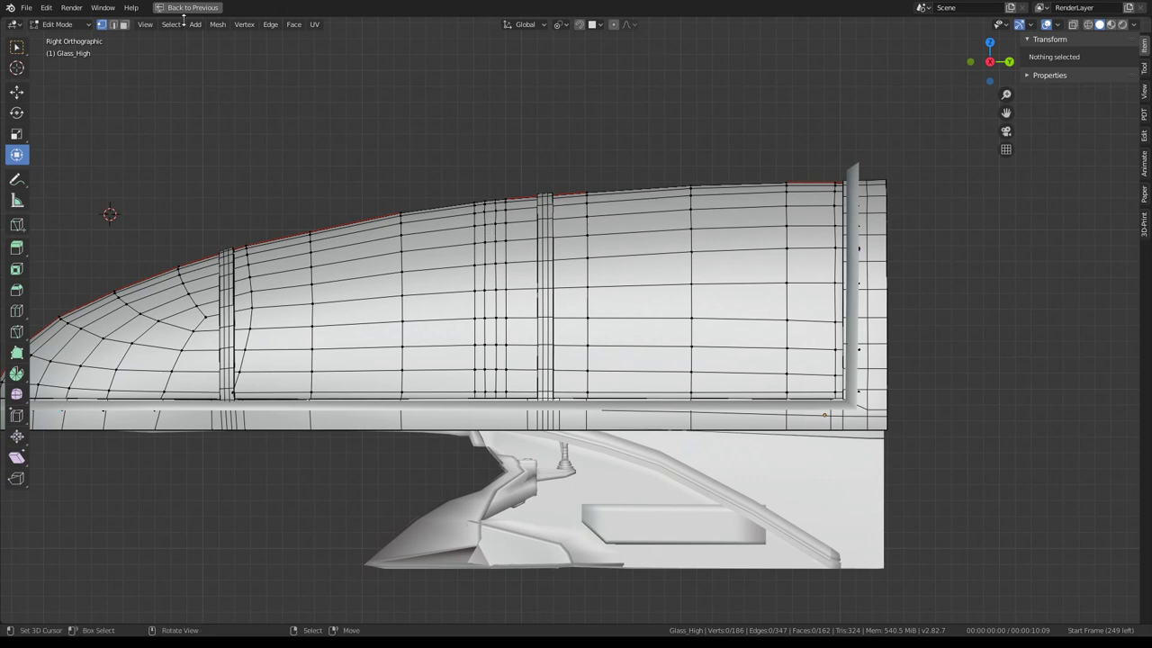
# Collapse the glass edge ring at the old rib spot, cutting Glass_High from 186 to 150 vertices
pyautogui.keyDown('ctrl'); pyautogui.keyDown('alt'); pyautogui.click(493, 217); pyautogui.keyUp('alt'); pyautogui.keyUp('ctrl')
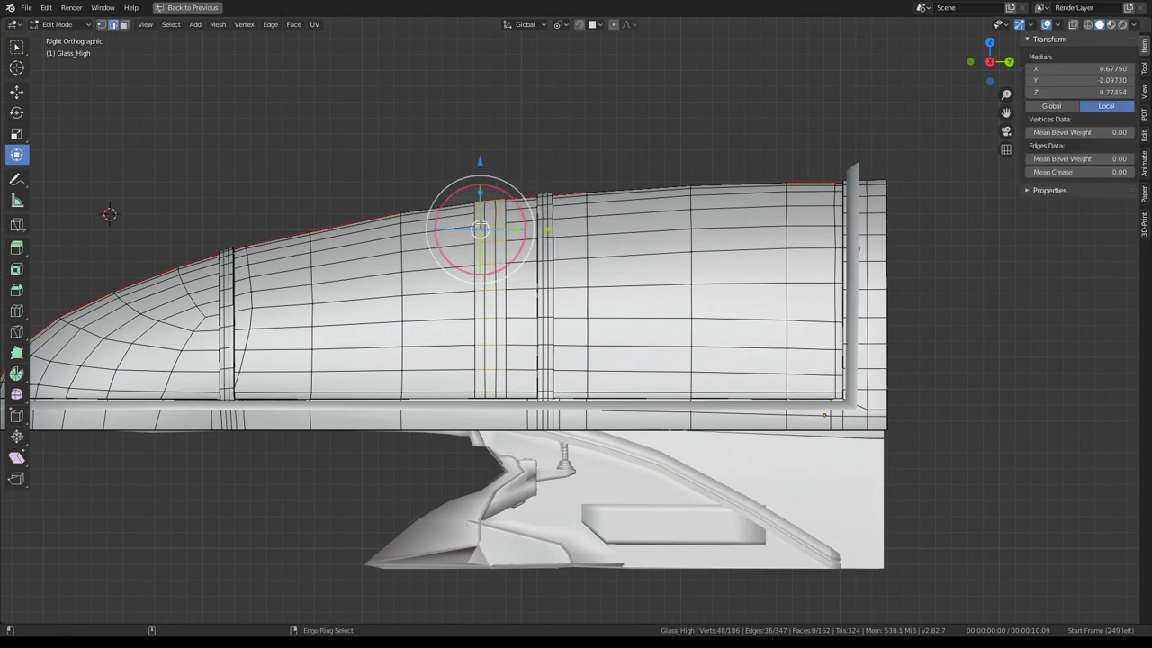
pyautogui.press('q')
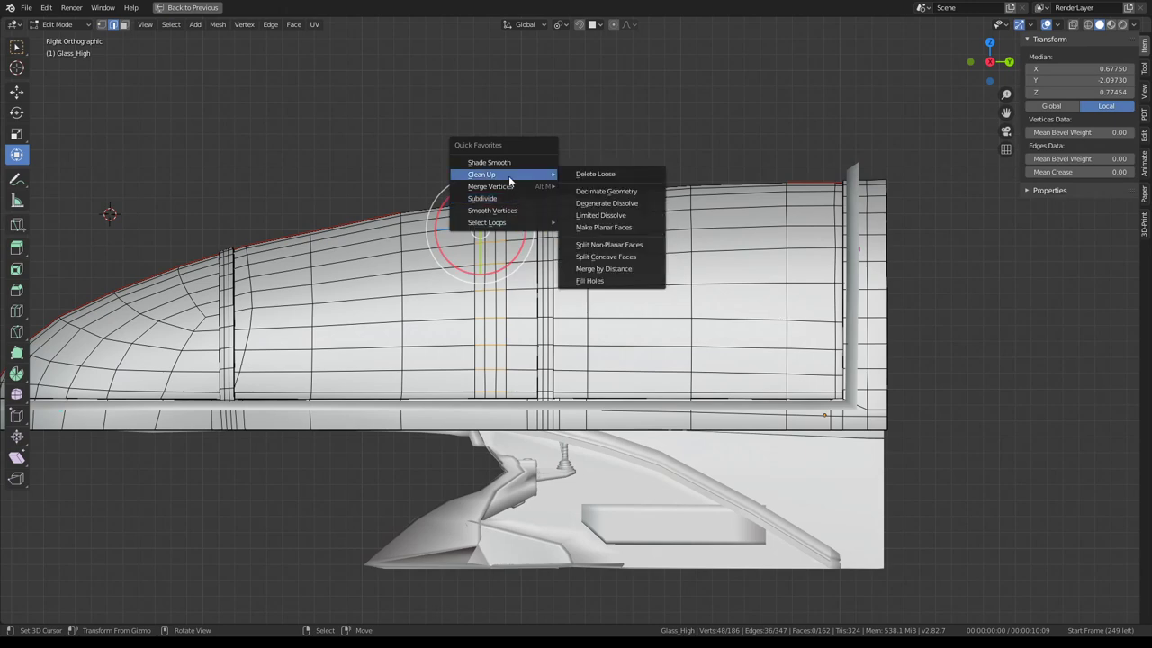
pyautogui.moveTo(491, 186)
pyautogui.click(599, 230)
pyautogui.press('q')
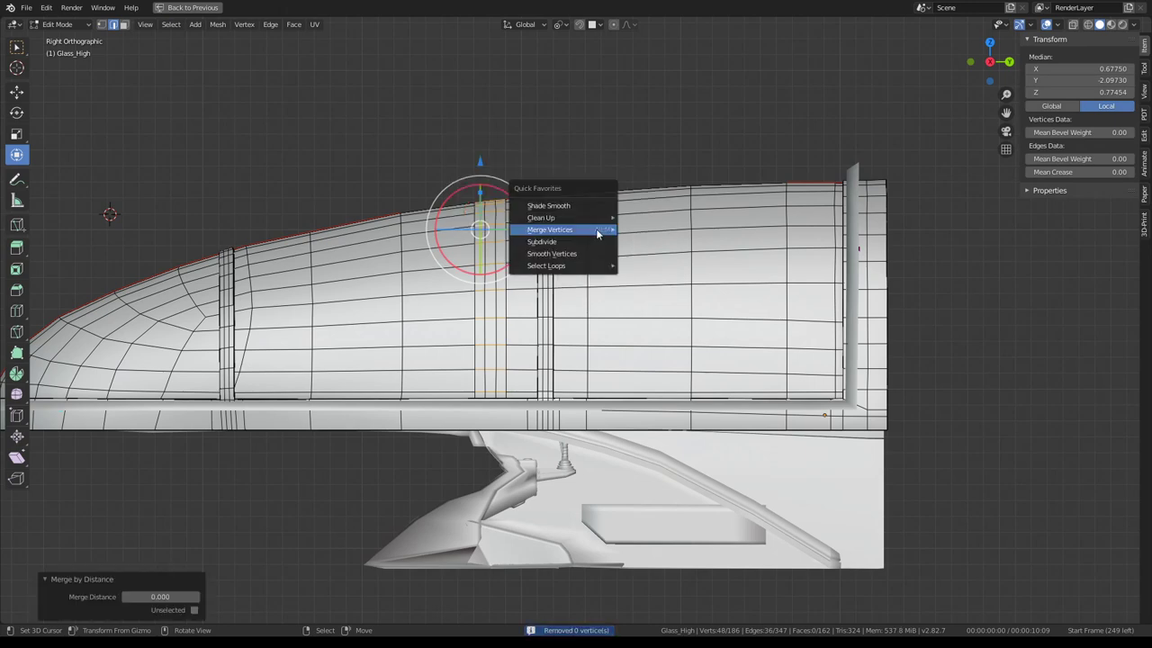
pyautogui.click(665, 255)
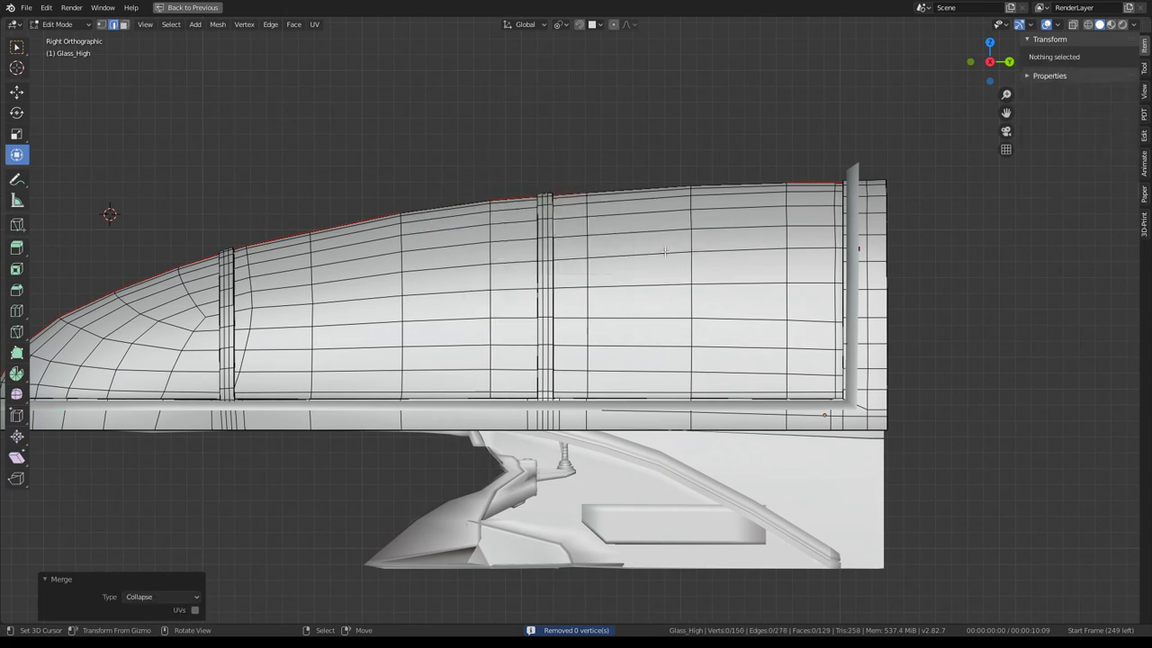
pyautogui.press('Tab')
pyautogui.click(553, 250)
# Orbit and zoom around the cockpit arch in Edit Mode to inspect it
pyautogui.moveTo(552, 249); pyautogui.dragTo(468, 265, button='middle')
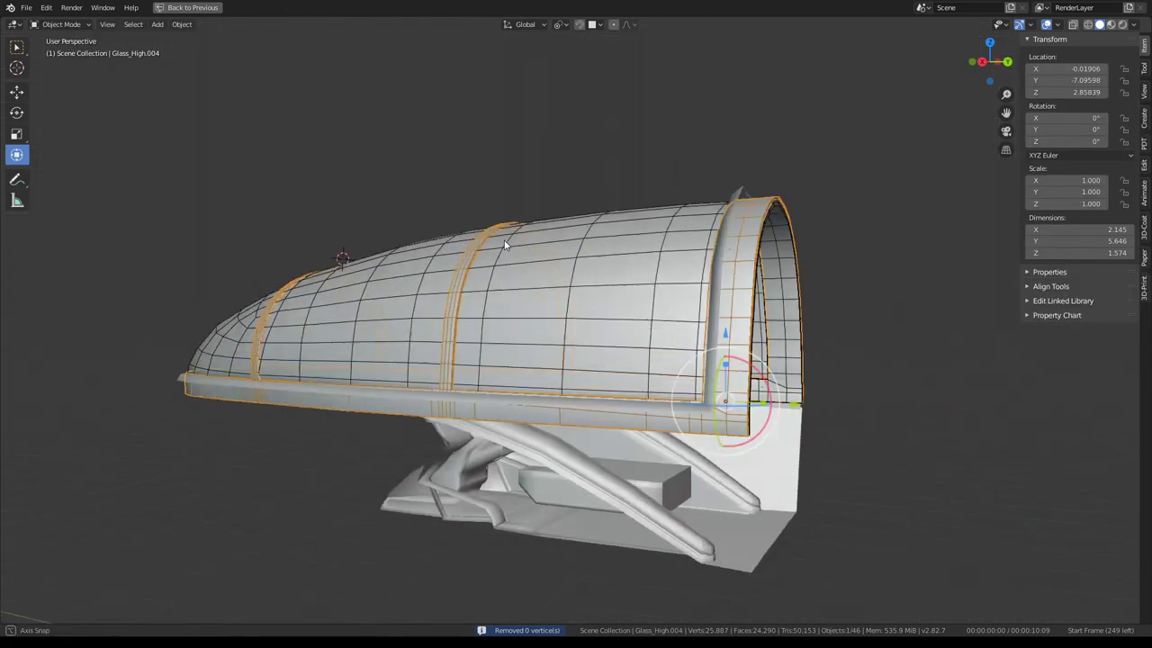
pyautogui.moveTo(469, 258)
pyautogui.mouseDown(button='middle')
pyautogui.moveTo(547, 258)
pyautogui.moveTo(484, 301)
pyautogui.mouseUp(button='middle')
pyautogui.press('Tab')
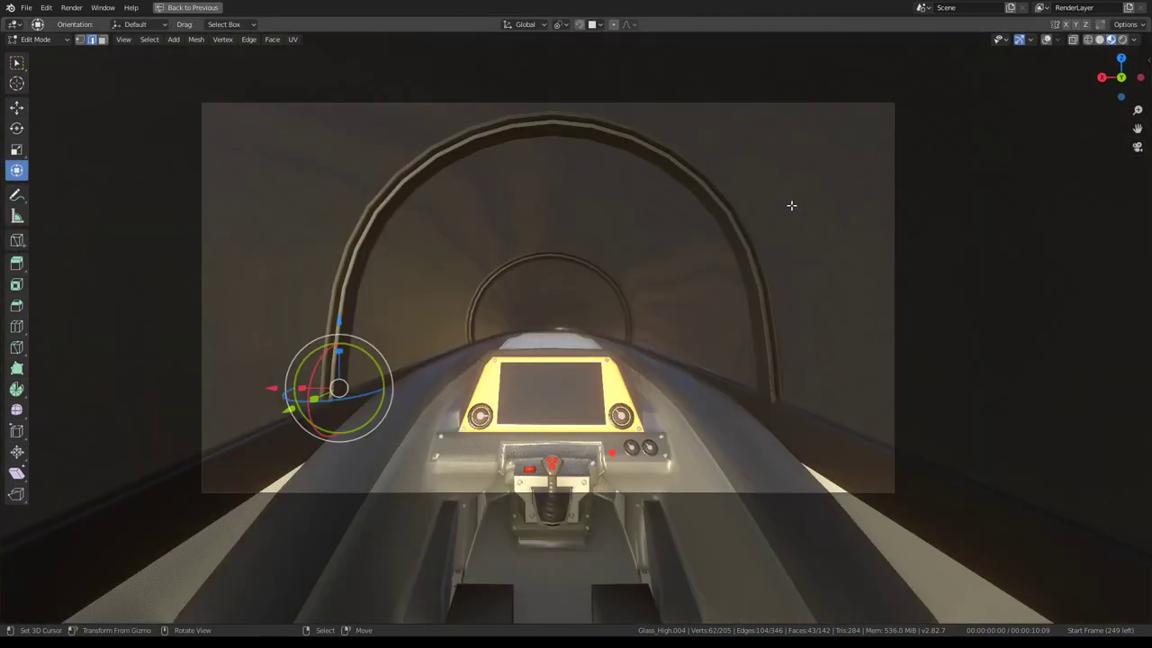
pyautogui.scroll(-1, 646, 302)
pyautogui.scroll(1, 644, 252)
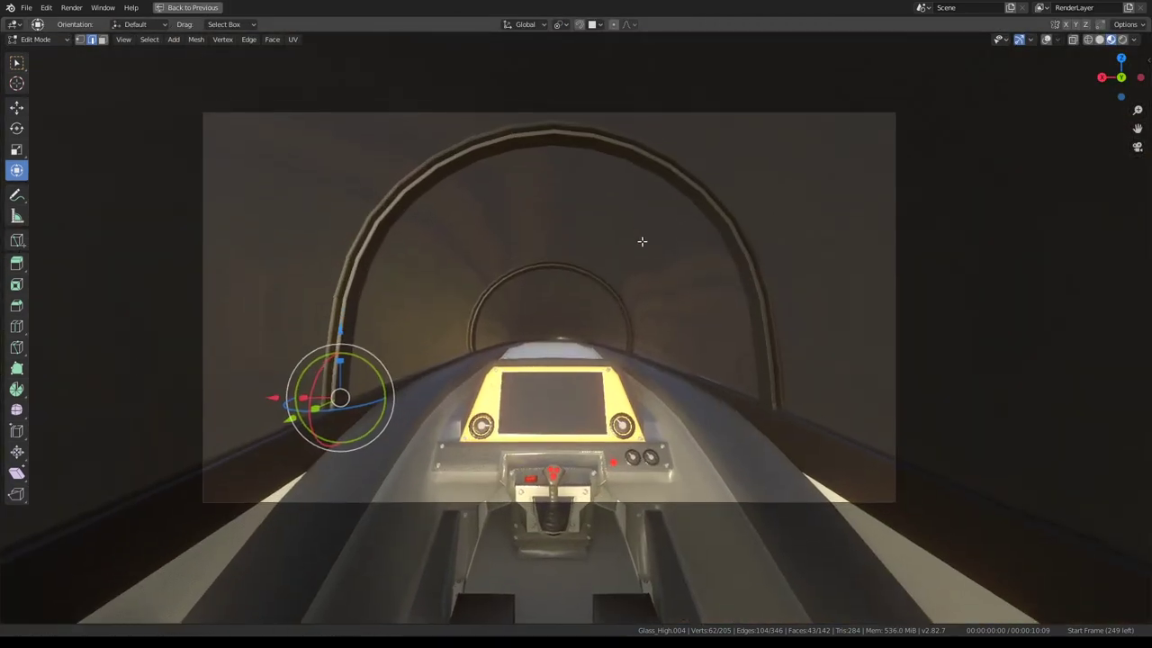
pyautogui.moveTo(641, 236)
pyautogui.mouseDown(button='middle')
pyautogui.moveTo(627, 244)
pyautogui.moveTo(650, 243)
pyautogui.mouseUp(button='middle')
pyautogui.scroll(3, 650, 242)
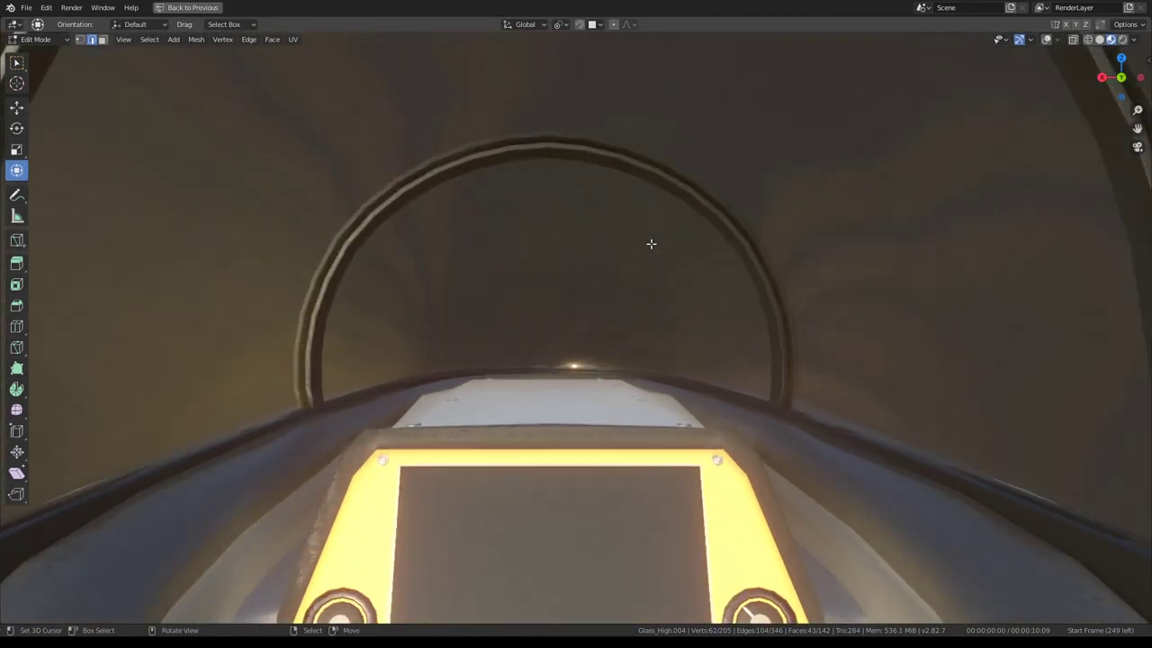
# Check the arches from the cockpit camera full-screen, leave Edit Mode, and restore the Shading layout
pyautogui.press('KP_0')
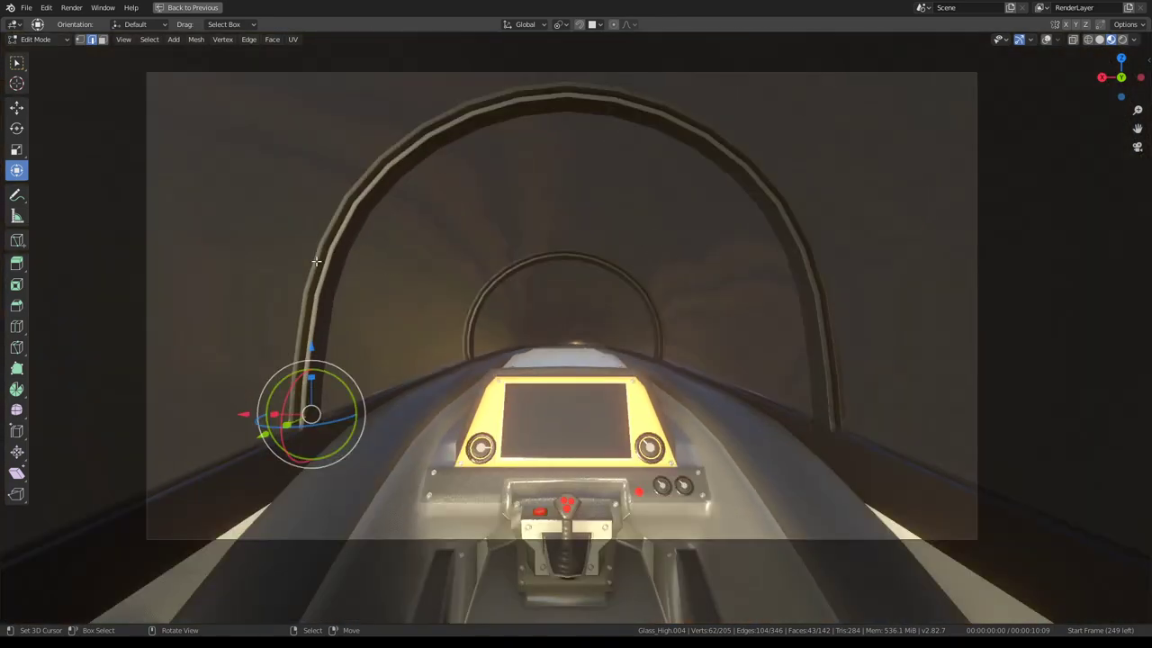
pyautogui.hotkey('ctrl', 'space')
pyautogui.scroll(2, 393, 229)
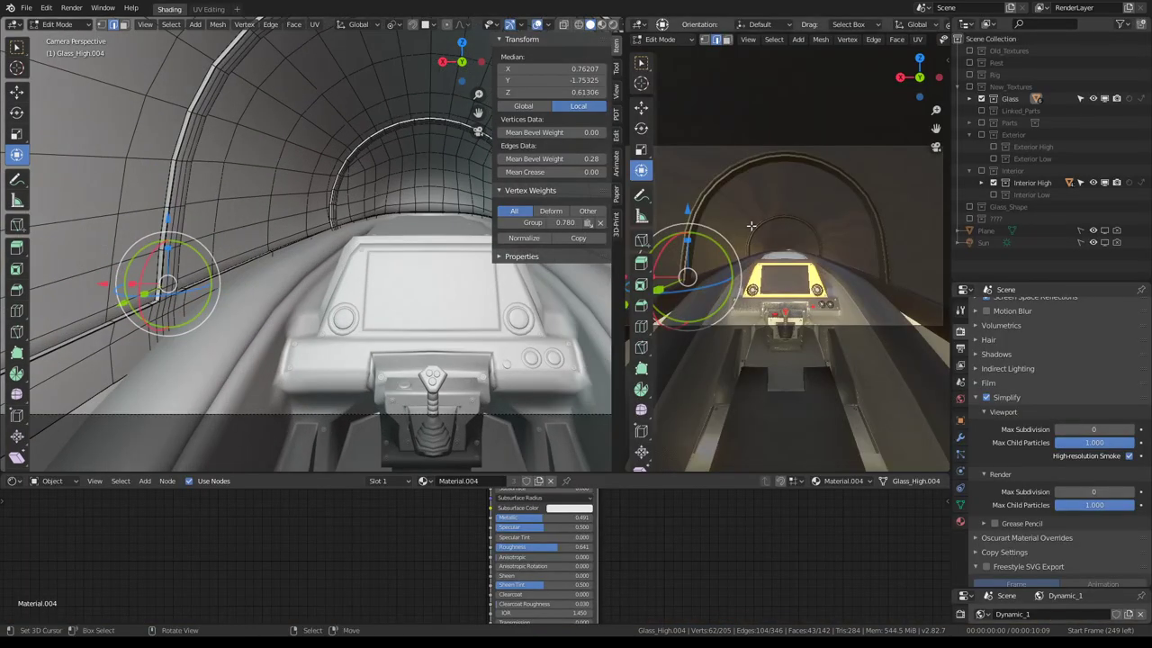
pyautogui.hotkey('ctrl', 'alt', 'space')
pyautogui.scroll(2, 750, 246)
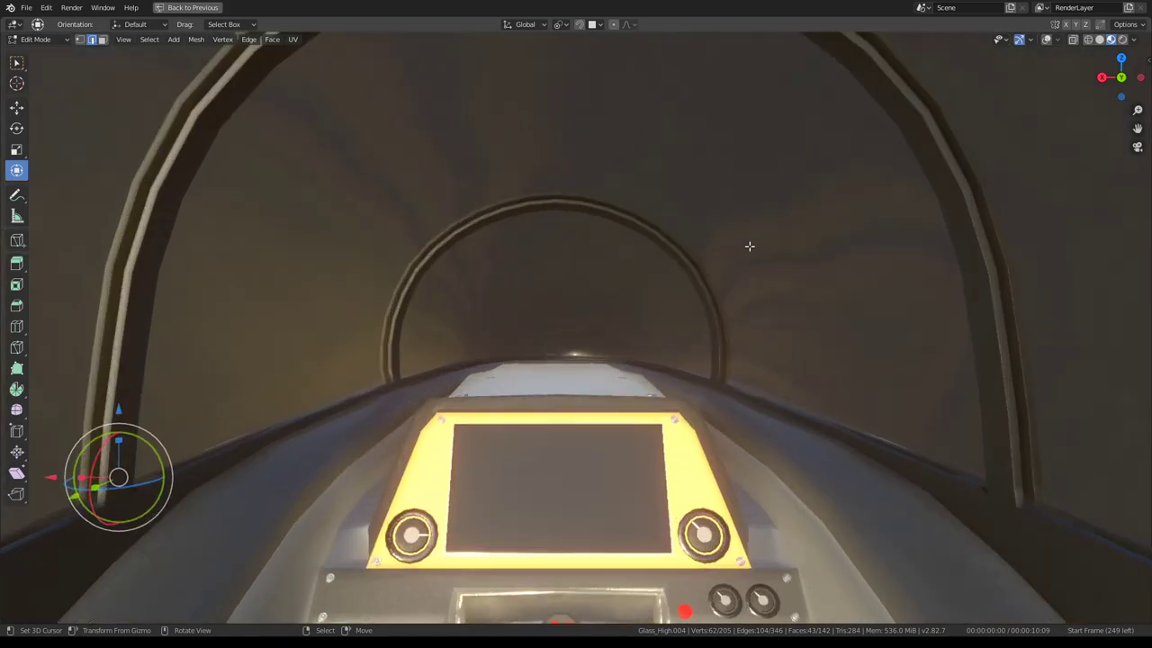
pyautogui.scroll(2, 749, 246)
pyautogui.scroll(-3, 765, 249)
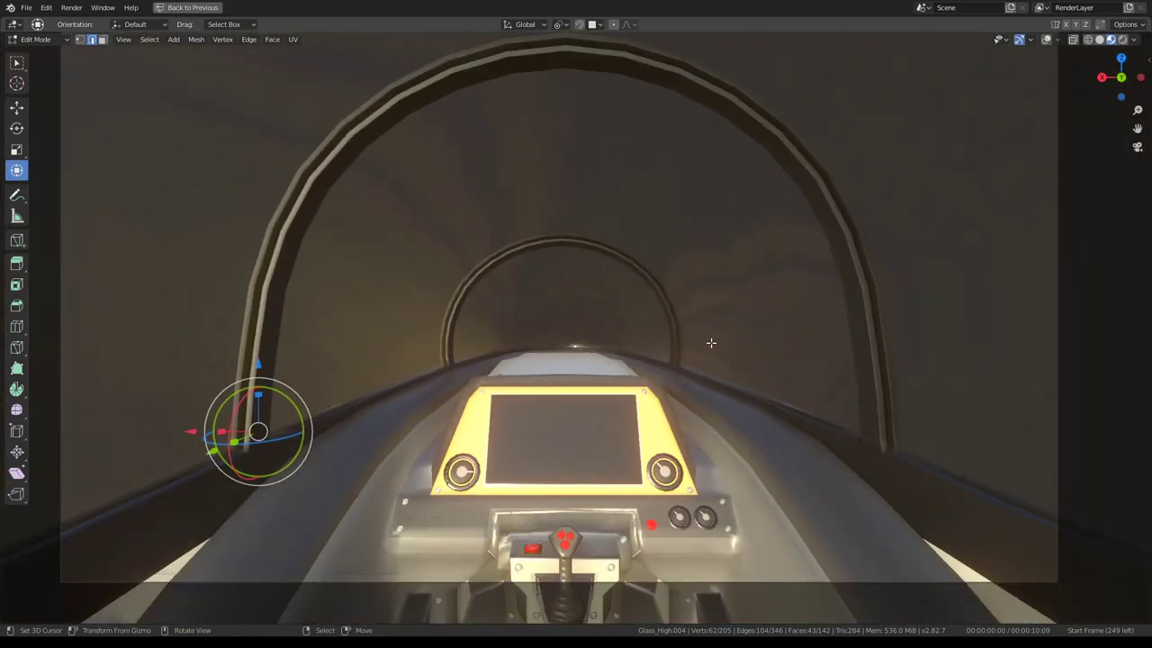
pyautogui.scroll(1, 772, 297)
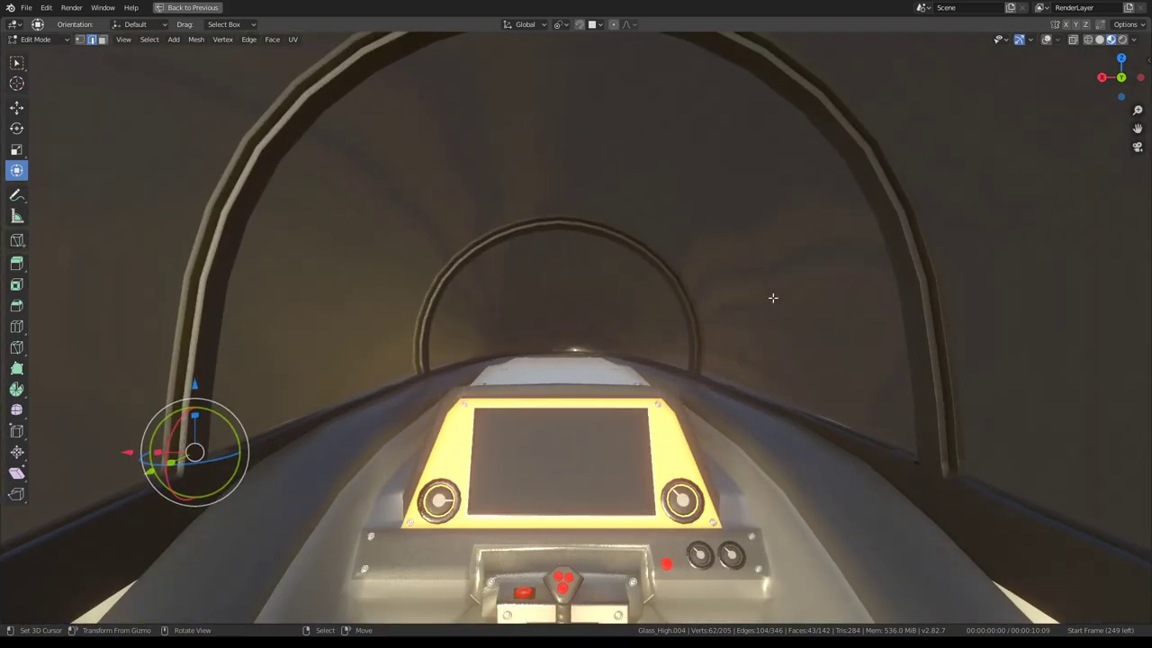
pyautogui.press('Tab')
pyautogui.scroll(2, 456, 317)
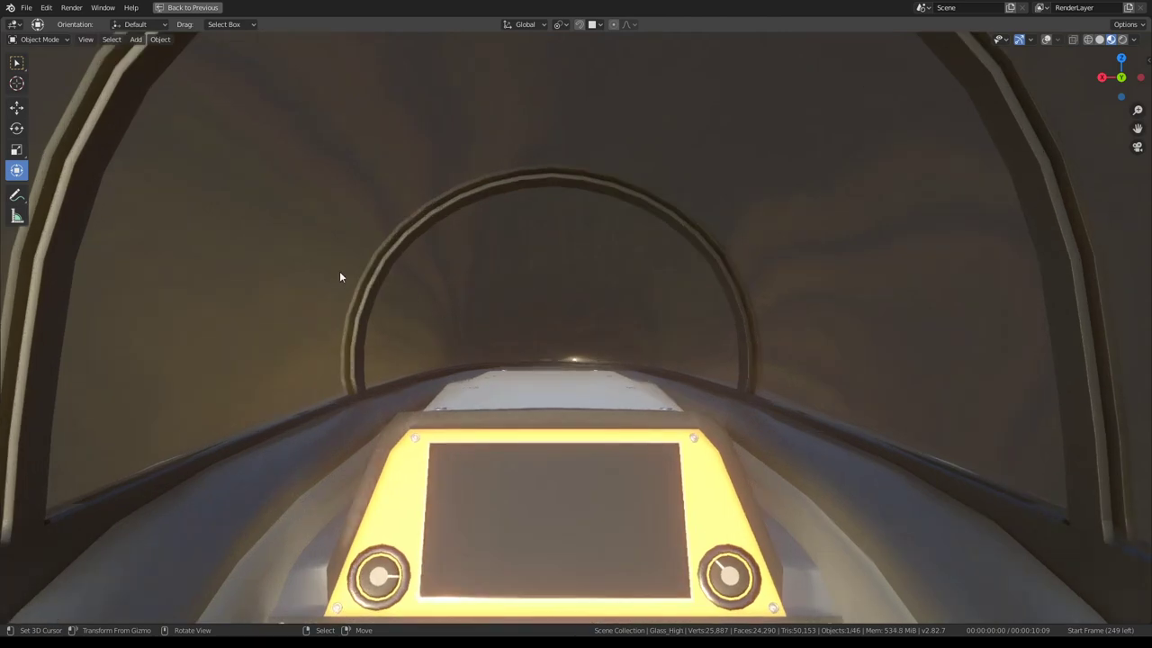
pyautogui.hotkey('ctrl', 'space')
# Select the glass panel object and orbit the cockpit view close onto the arch
pyautogui.click(340, 171)
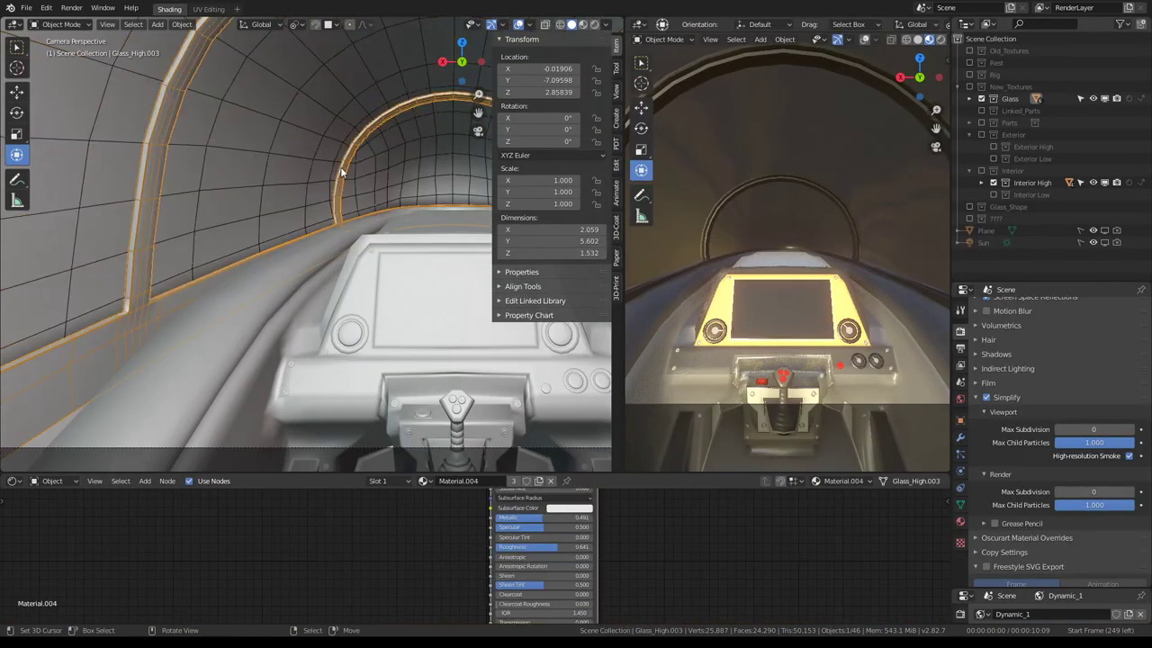
pyautogui.scroll(-3, 349, 158)
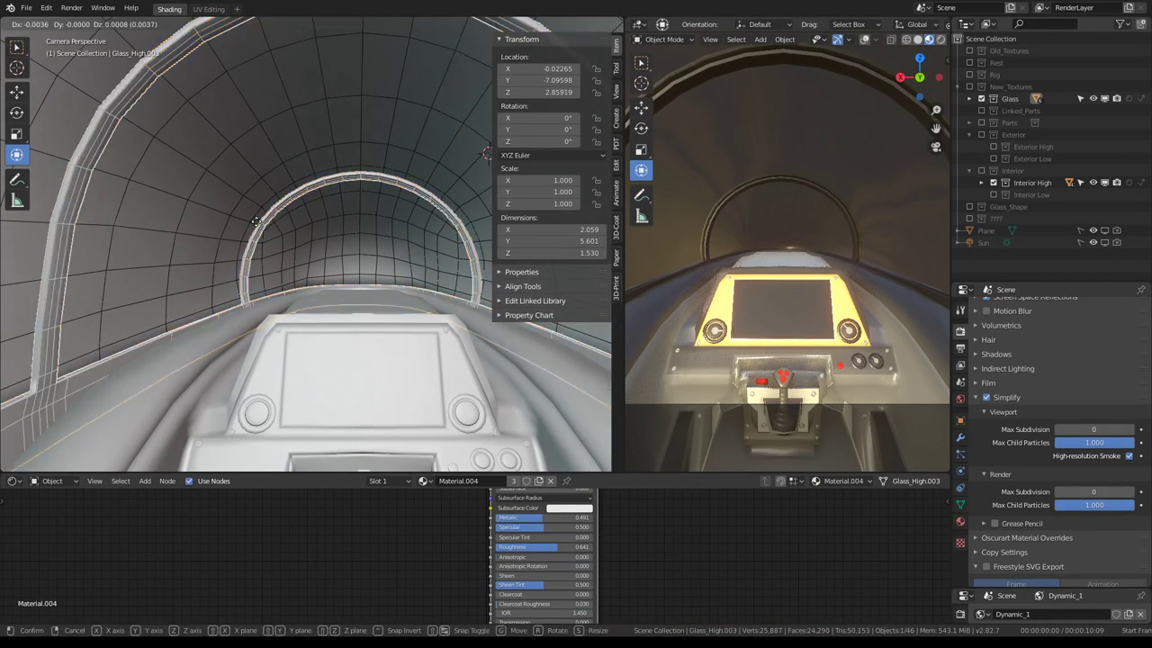
pyautogui.click(218, 224)
pyautogui.click(218, 223)
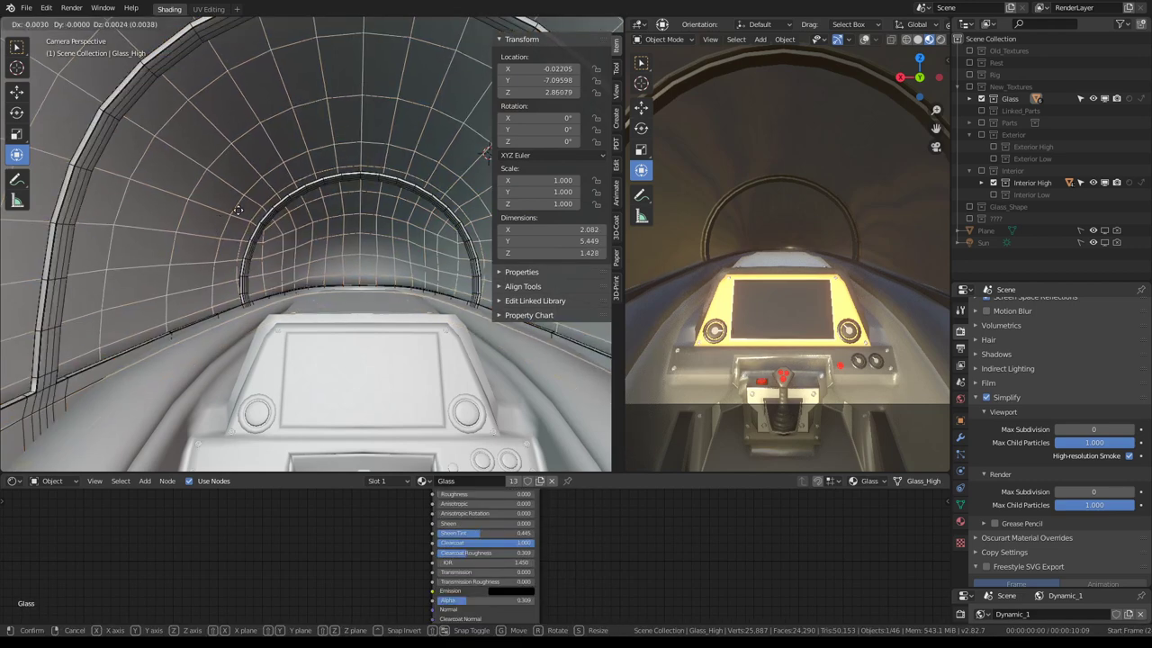
pyautogui.click(216, 214)
pyautogui.scroll(2, 281, 204)
pyautogui.scroll(2, 281, 204)
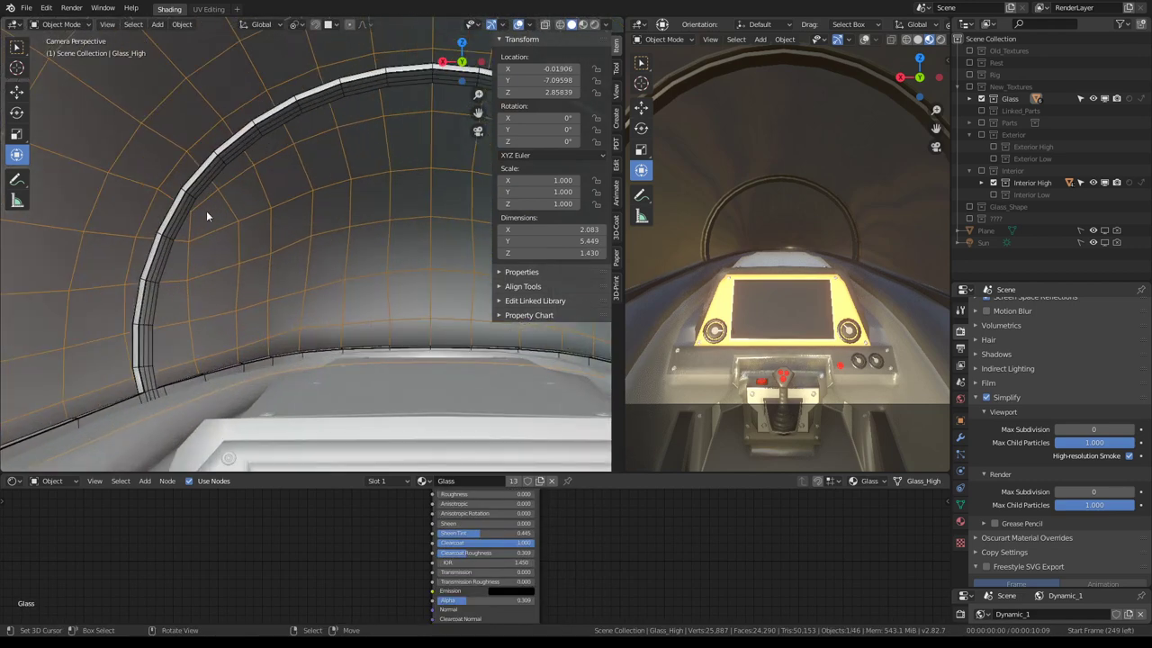
pyautogui.moveTo(206, 210)
pyautogui.mouseDown(button='middle')
pyautogui.moveTo(179, 268)
pyautogui.moveTo(373, 233)
pyautogui.mouseUp(button='middle')
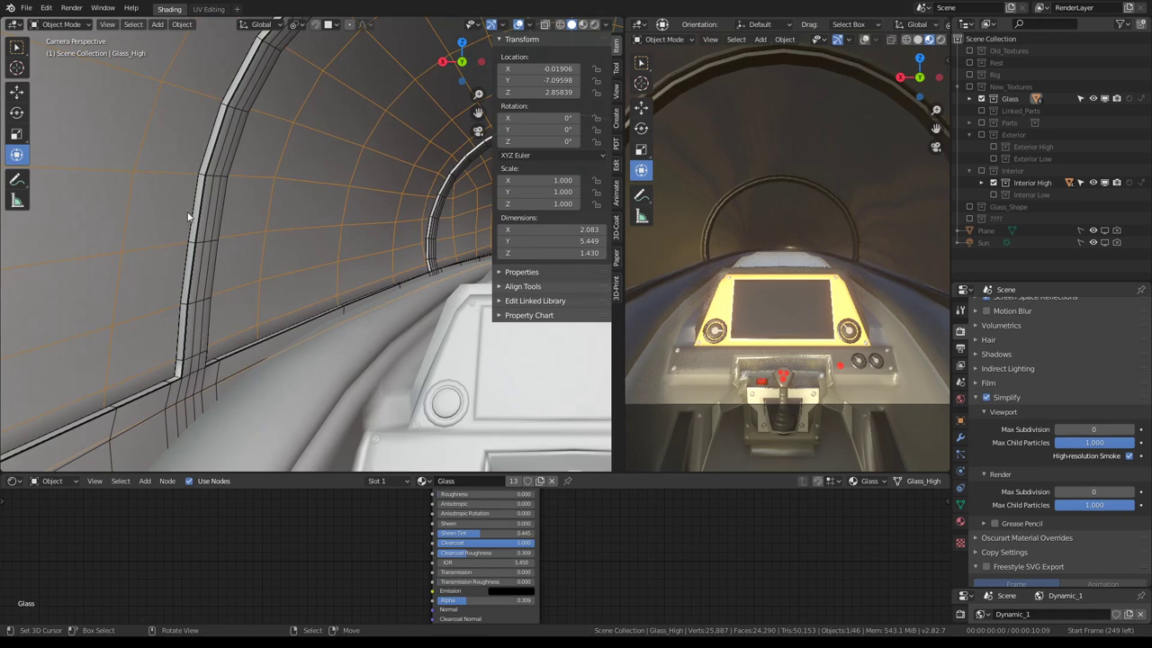
pyautogui.moveTo(853, 208); pyautogui.dragTo(819, 267, button='middle')
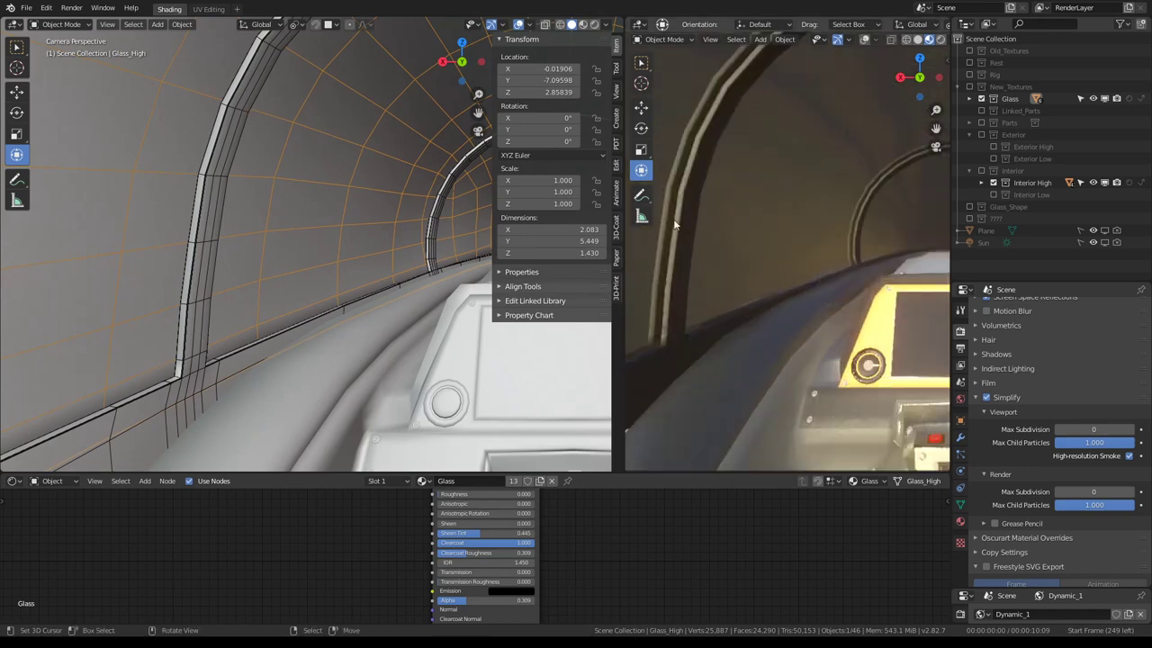
pyautogui.moveTo(894, 196)
pyautogui.mouseDown(button='middle')
pyautogui.moveTo(775, 281)
pyautogui.moveTo(830, 237)
pyautogui.moveTo(735, 228)
pyautogui.mouseUp(button='middle')
pyautogui.scroll(-4, 345, 218)
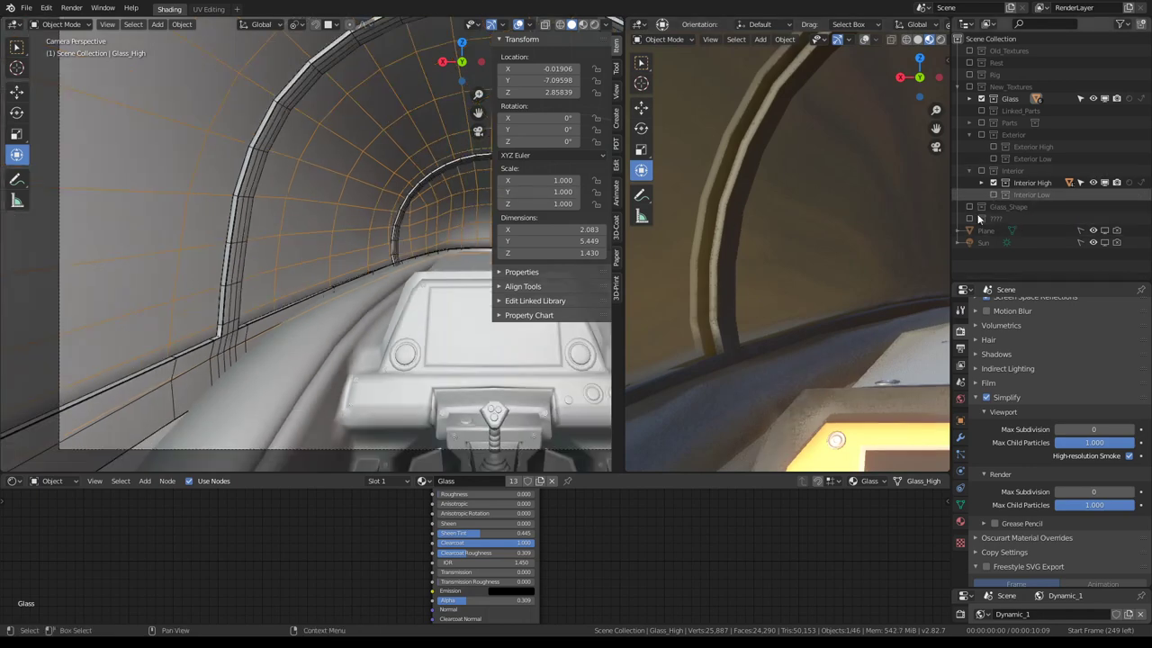
# Expand and enable Glass_Shape, hide Glass_High.001 and Camera, and make Circle active
pyautogui.click(969, 207)
pyautogui.click(980, 207)
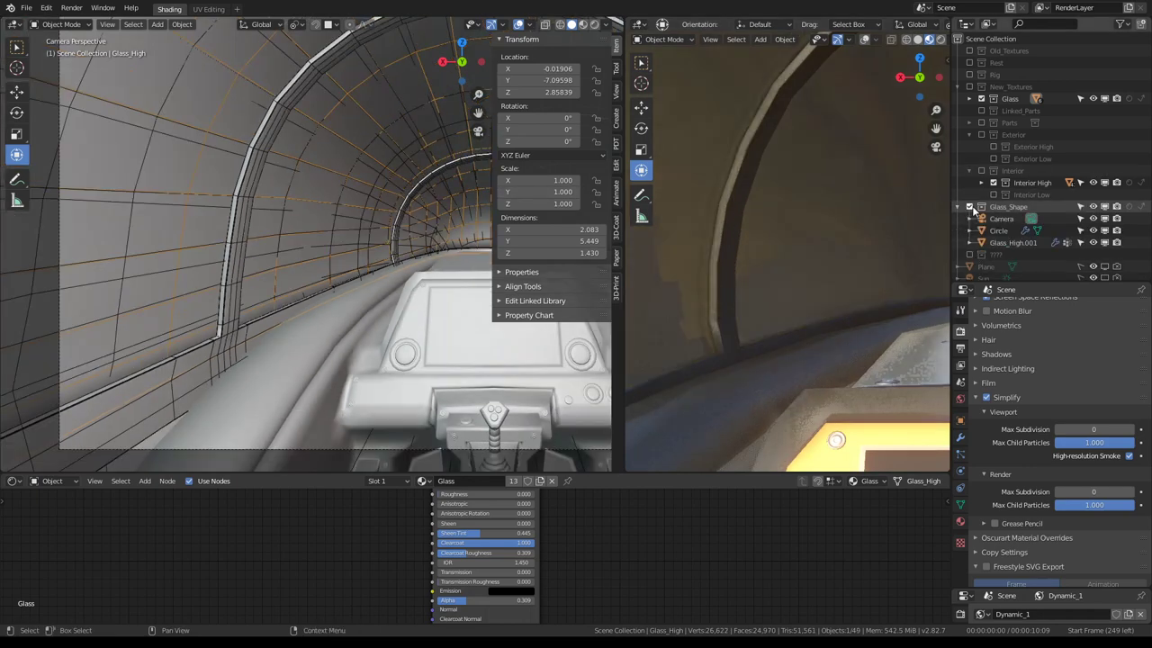
pyautogui.click(1112, 243)
pyautogui.click(1117, 218)
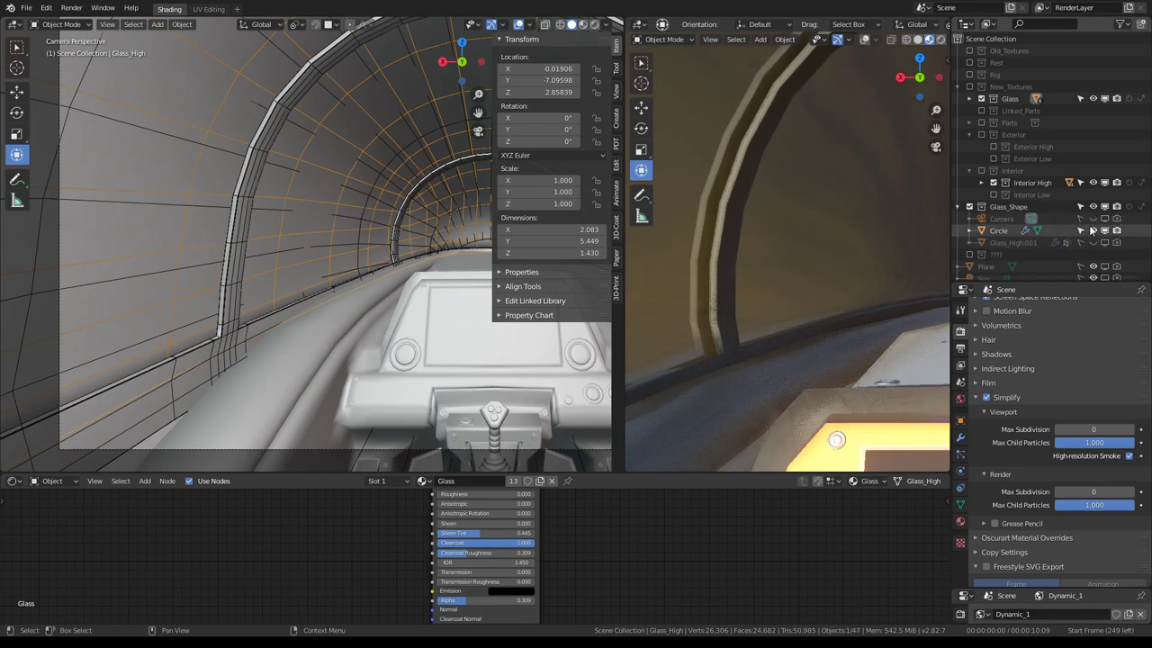
pyautogui.click(999, 231)
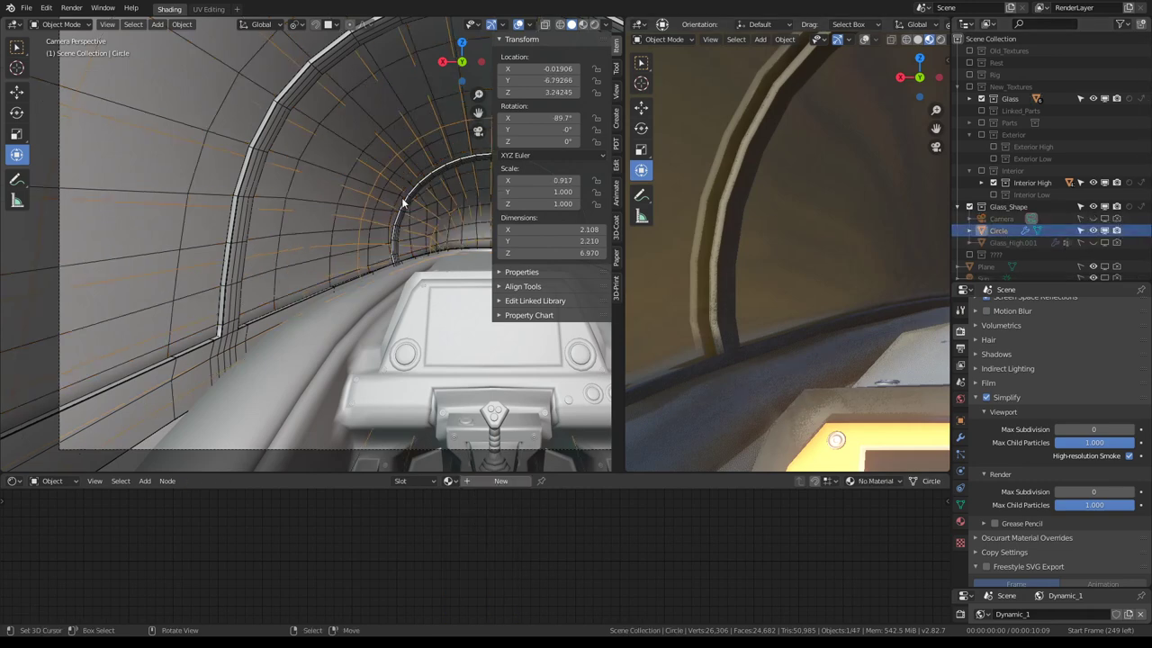
# In Edit Mode on Circle, move vertices down and slide selected faces along X
pyautogui.moveTo(402, 203); pyautogui.dragTo(360, 168, button='middle')
pyautogui.press('Tab')
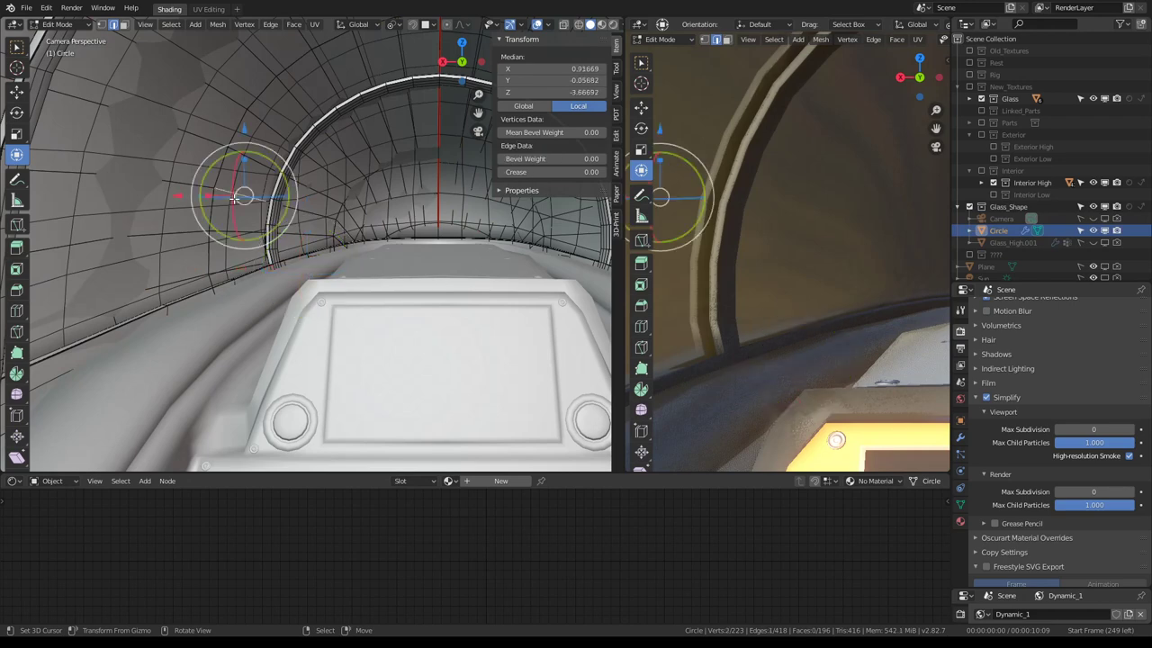
pyautogui.moveTo(236, 197); pyautogui.dragTo(333, 208, button='middle')
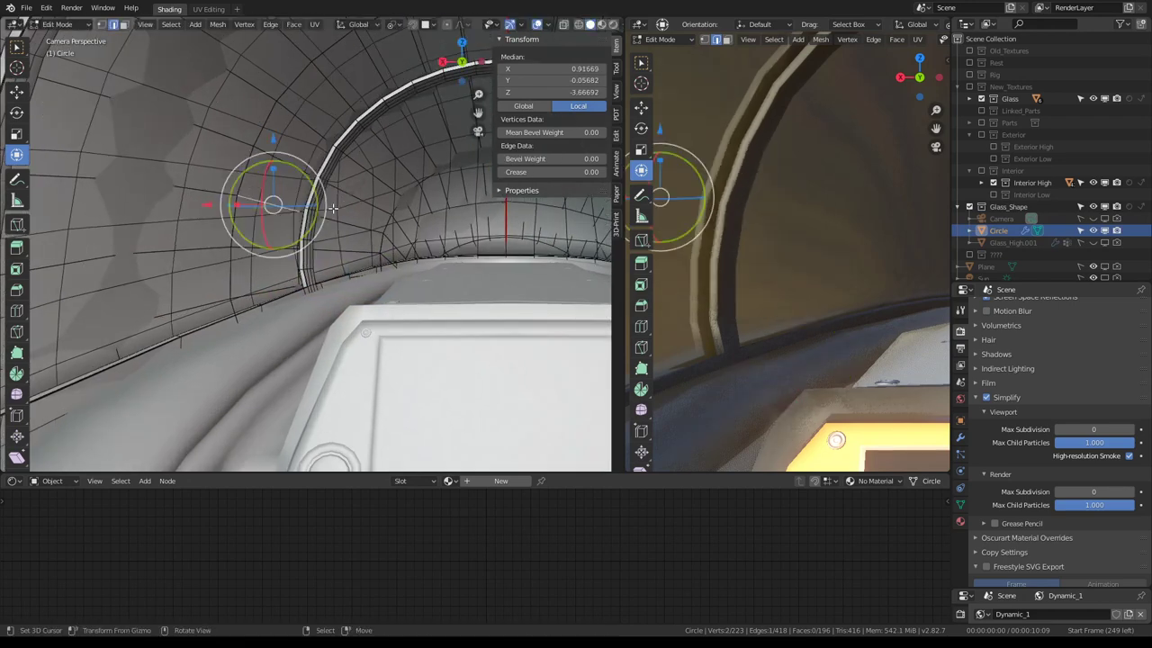
pyautogui.moveTo(332, 208); pyautogui.dragTo(277, 241)
pyautogui.click(125, 25)
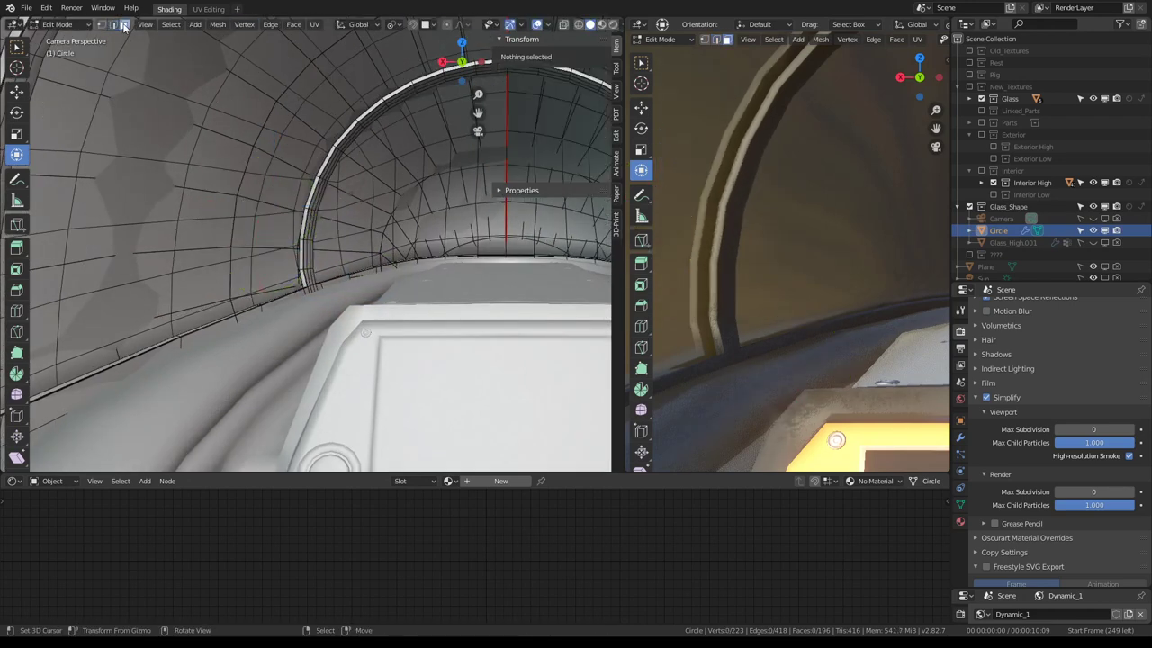
pyautogui.click(292, 217)
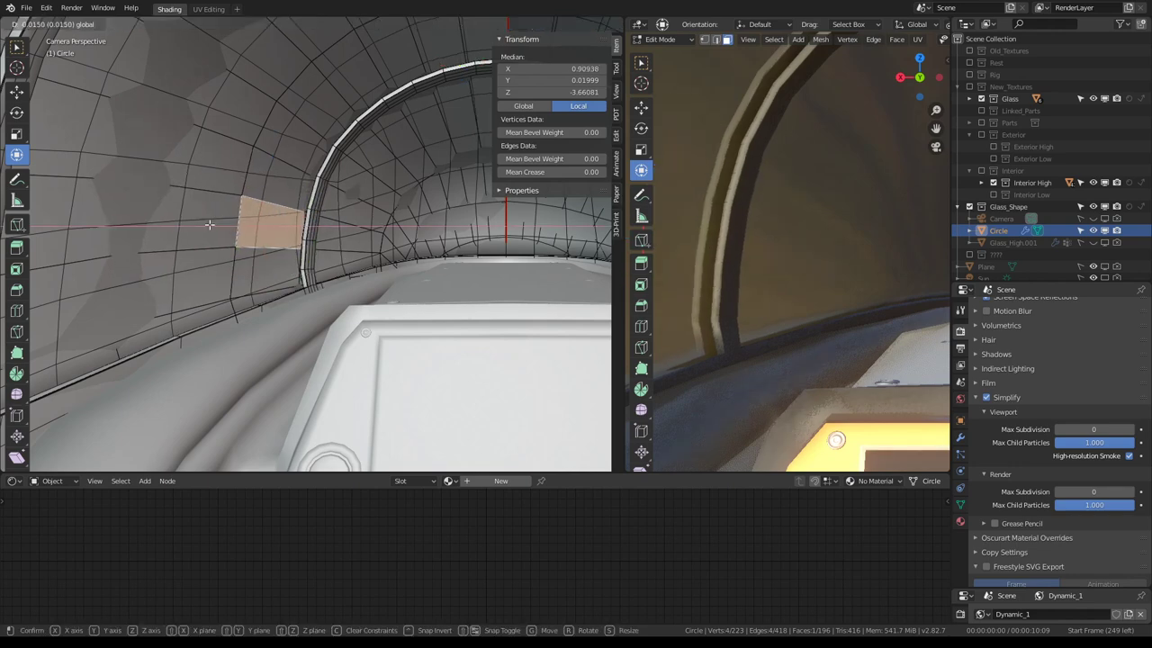
pyautogui.keyDown('shift'); pyautogui.click(268, 260); pyautogui.keyUp('shift')
pyautogui.moveTo(206, 267); pyautogui.dragTo(203, 270)
pyautogui.moveTo(203, 269); pyautogui.dragTo(261, 257, button='middle')
pyautogui.keyDown('shift'); pyautogui.click(275, 179); pyautogui.keyUp('shift')
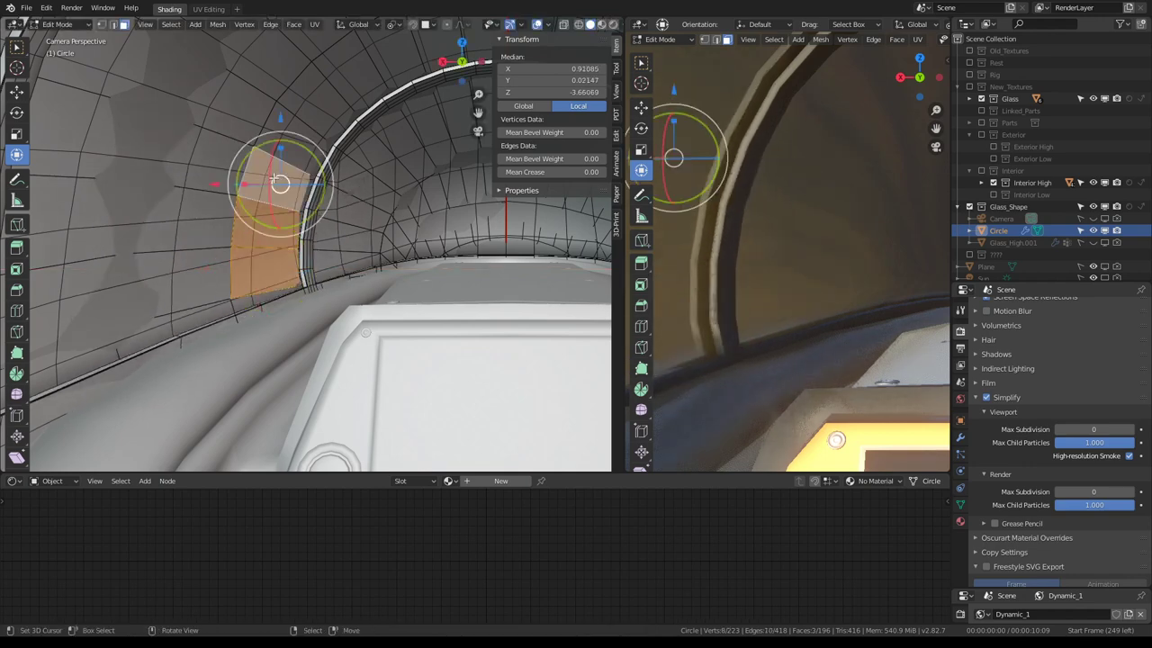
pyautogui.keyDown('shift'); pyautogui.moveTo(639, 121); pyautogui.dragTo(674, 196, button='middle'); pyautogui.keyUp('shift')
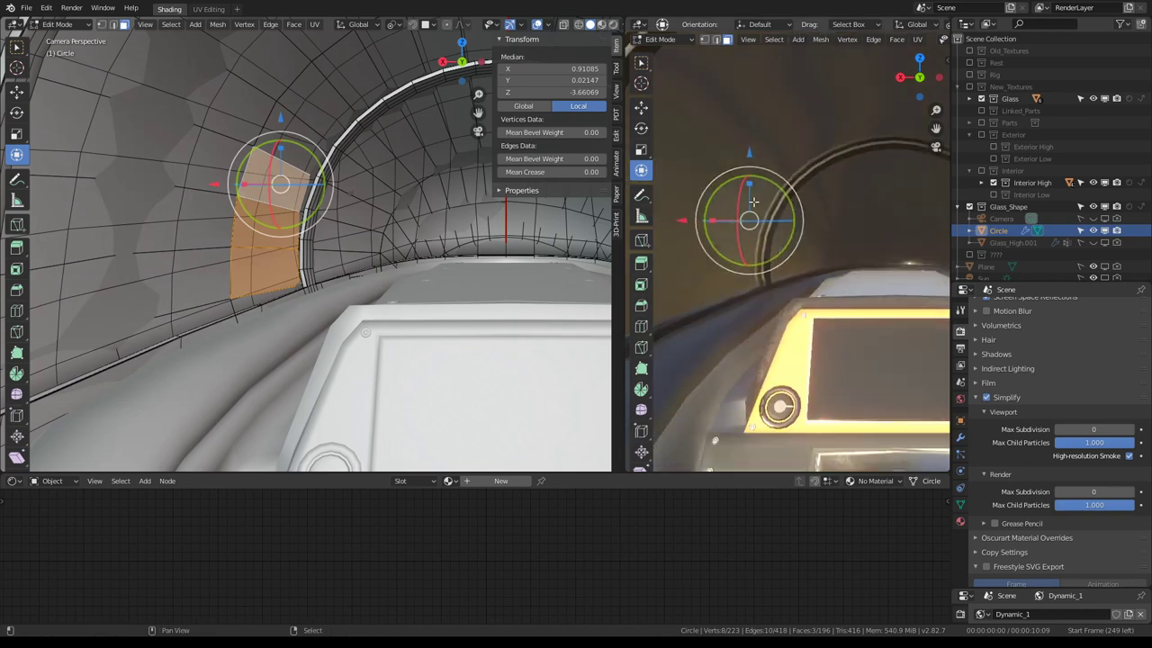
pyautogui.click(254, 235)
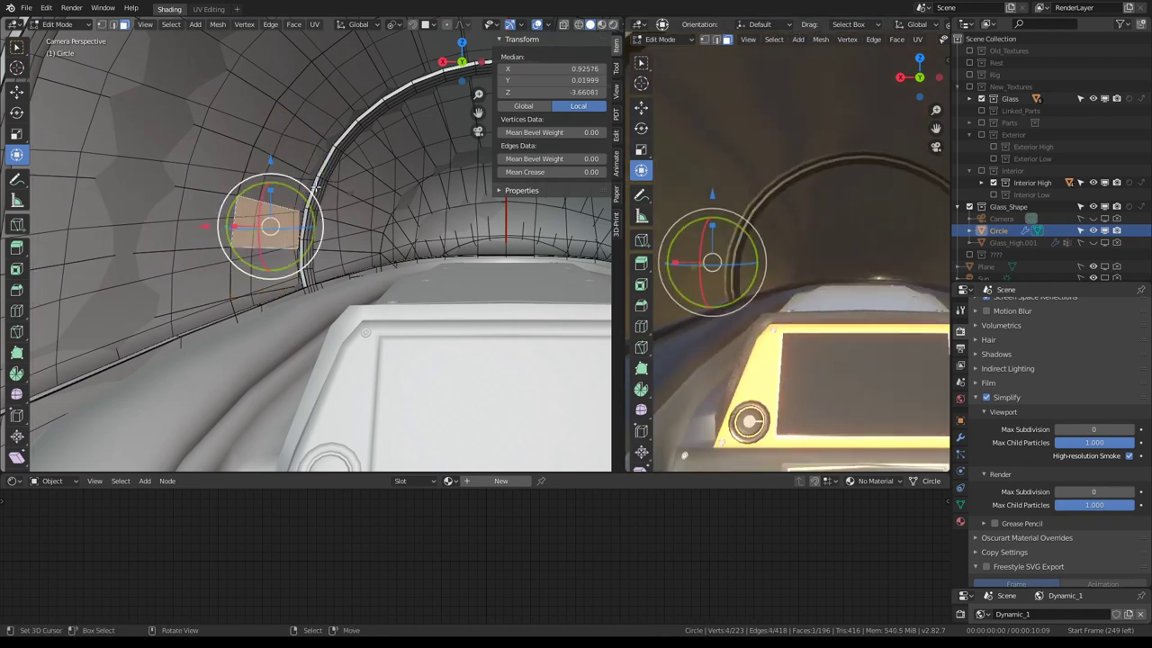
# Select an edge ring and isolate the Circle mesh in a right-side view
pyautogui.keyDown('ctrl'); pyautogui.click(378, 175); pyautogui.keyUp('ctrl')
pyautogui.rightClick(378, 175)
pyautogui.click(415, 196)
pyautogui.moveTo(410, 191); pyautogui.dragTo(416, 195, button='middle')
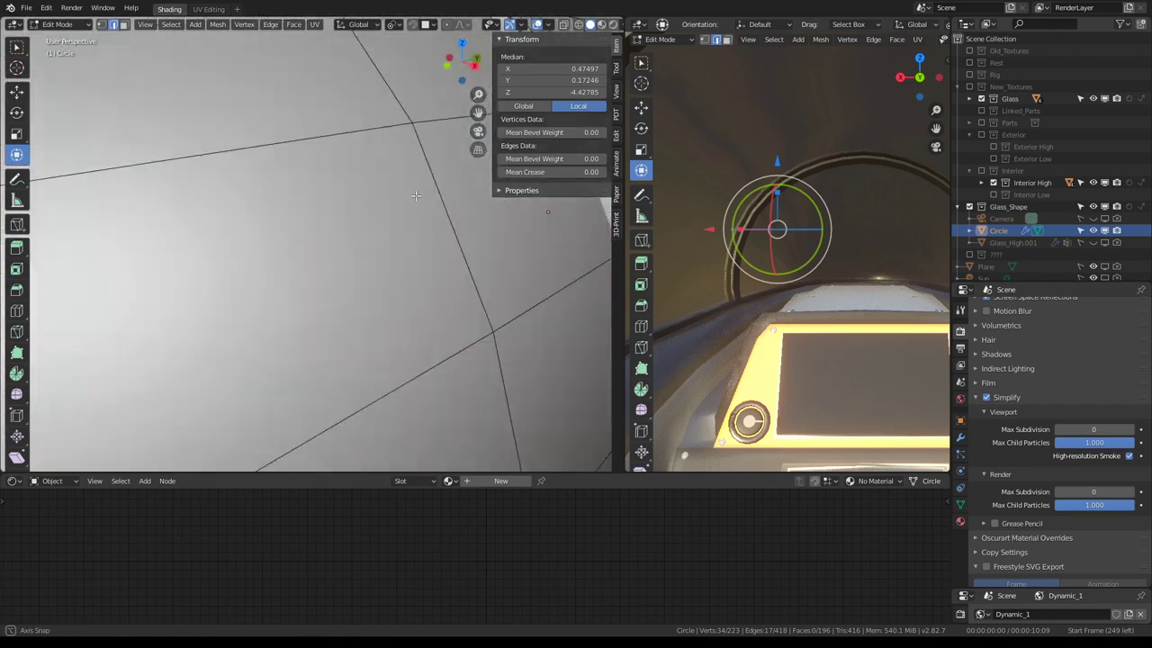
pyautogui.scroll(-8, 416, 195)
pyautogui.scroll(2, 378, 200)
pyautogui.scroll(-2, 352, 204)
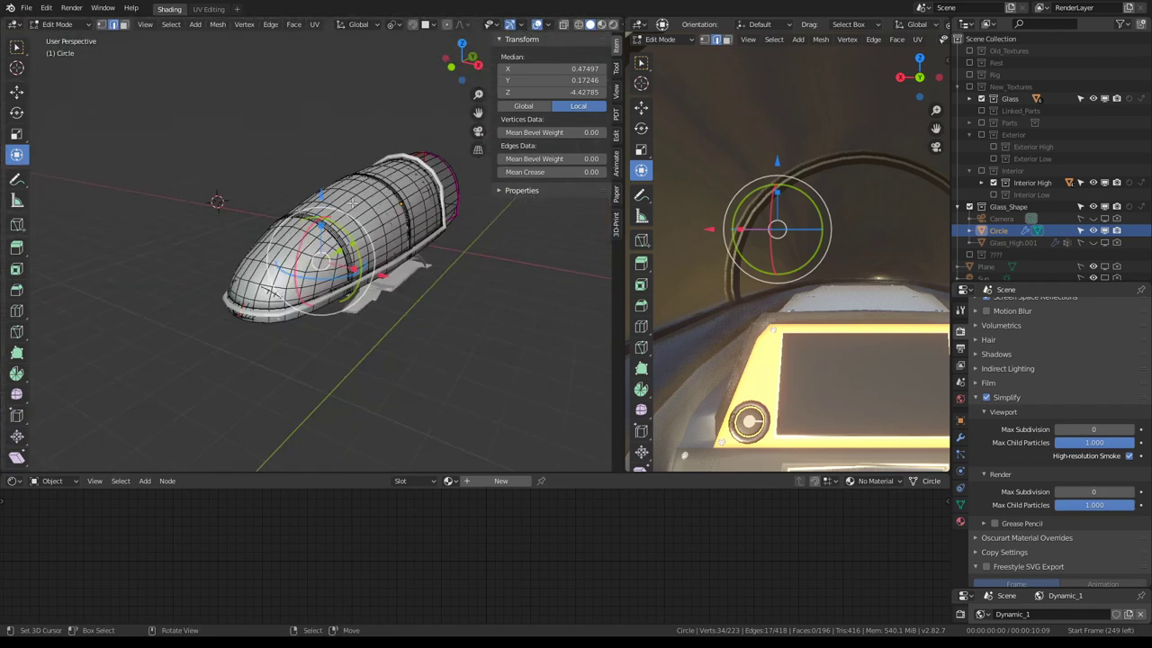
pyautogui.press('KP_Divide')
pyautogui.press('q')
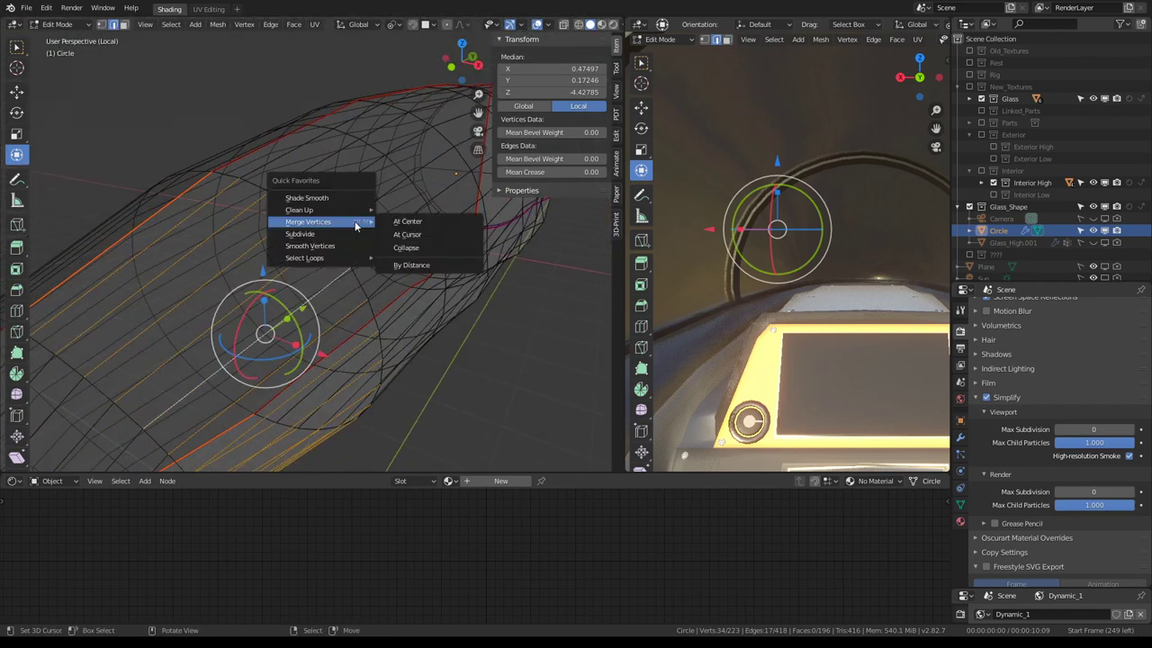
pyautogui.press('Escape')
pyautogui.scroll(-3, 202, 161)
pyautogui.press('KP_3')
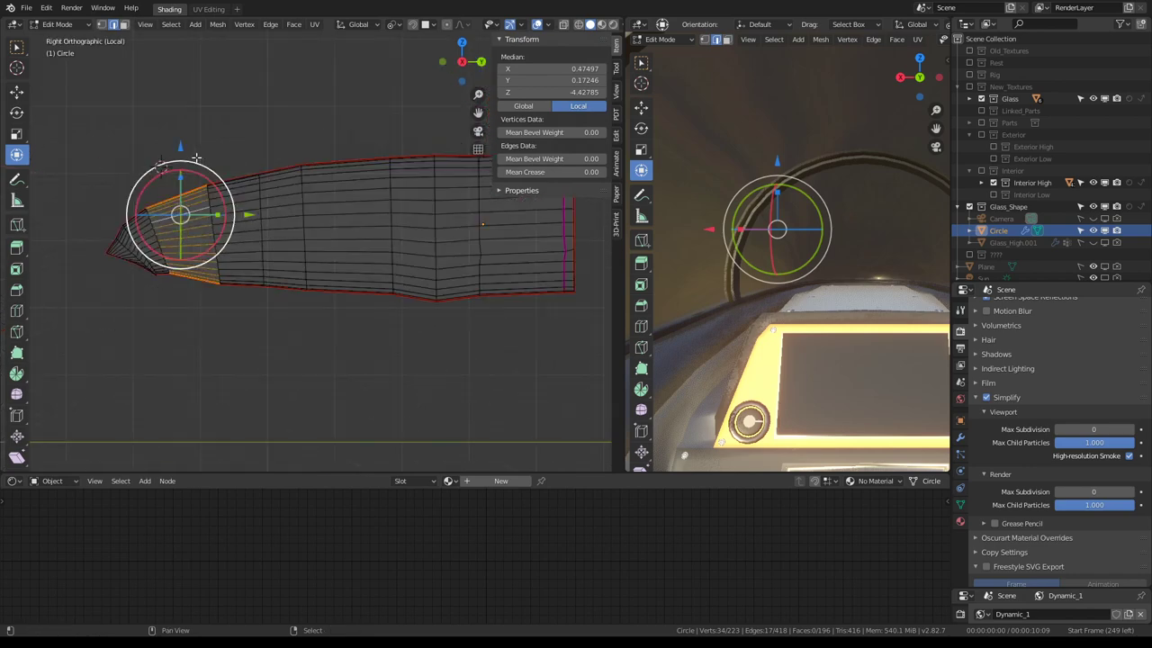
pyautogui.scroll(3, 196, 158)
# Subdivide the selected faces, scale a vertical edge loop, and pick a cross-section loop
pyautogui.rightClick(294, 174)
pyautogui.click(288, 183)
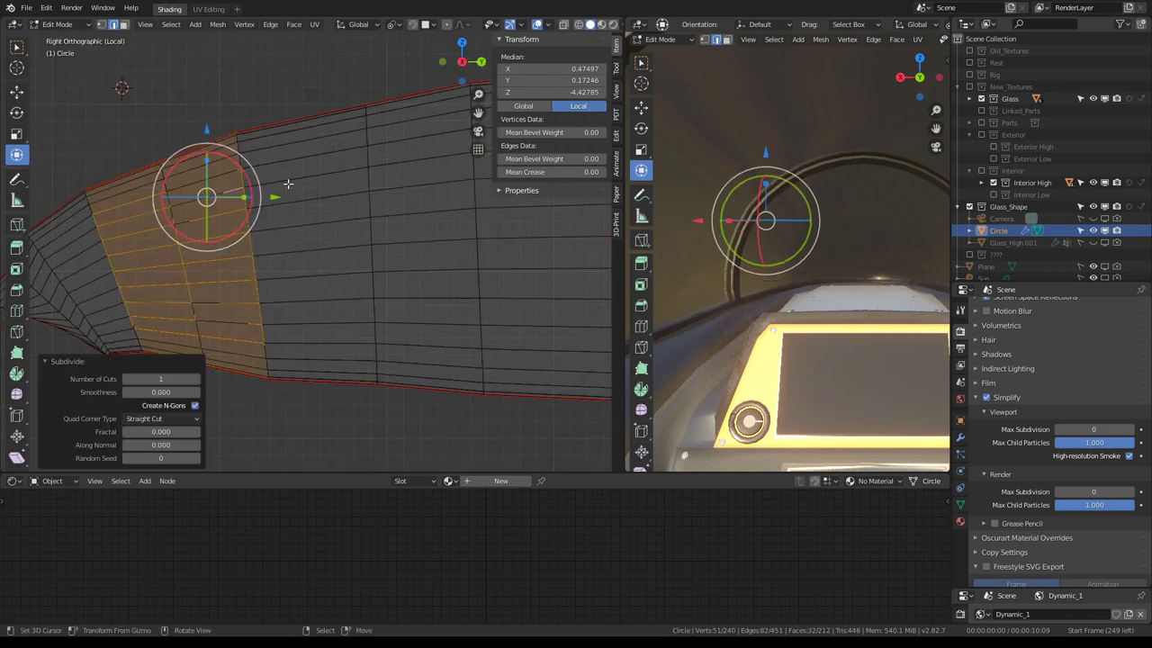
pyautogui.keyDown('alt'); pyautogui.click(178, 233); pyautogui.keyUp('alt')
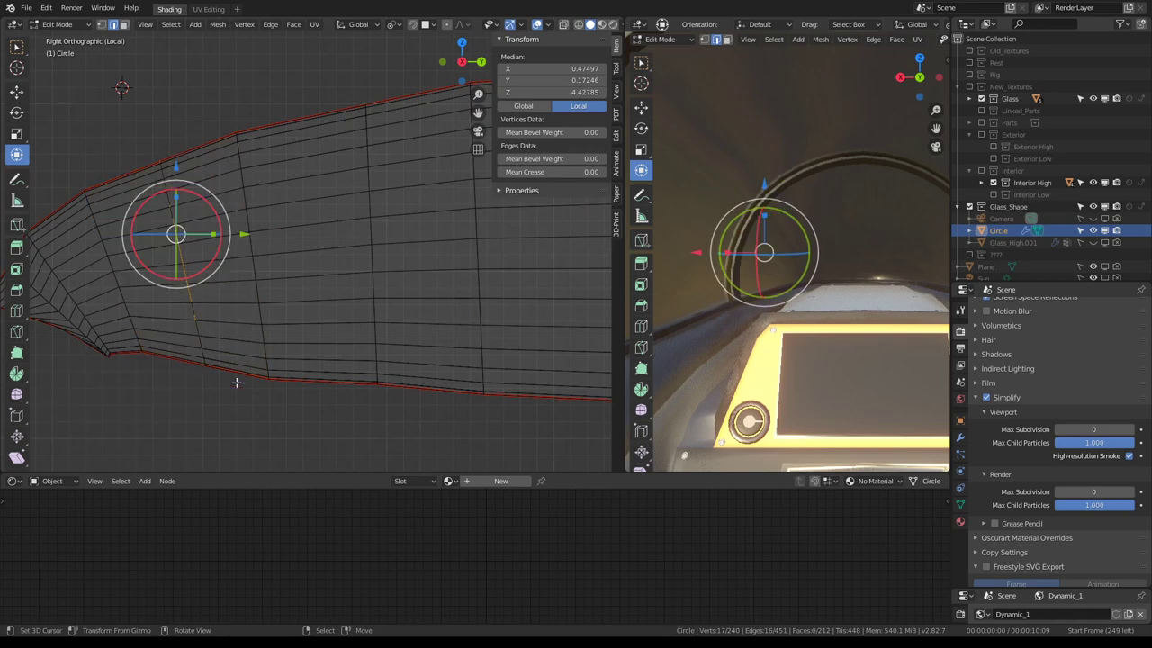
pyautogui.press('s')
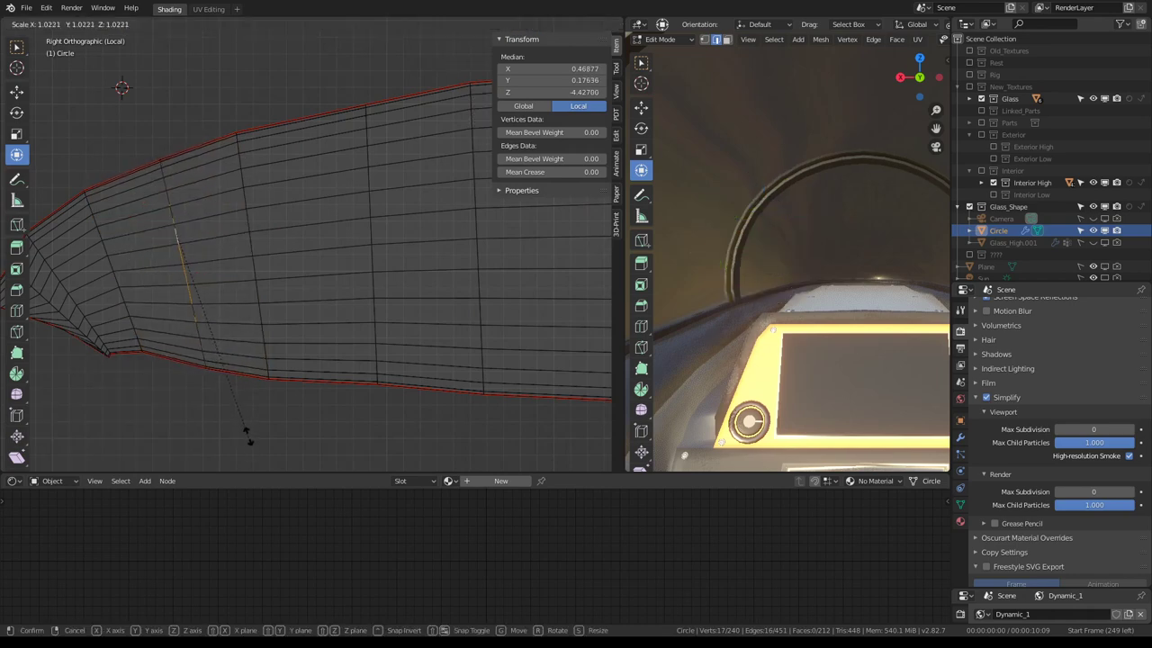
pyautogui.click(245, 434)
pyautogui.keyDown('alt'); pyautogui.click(241, 164); pyautogui.keyUp('alt')
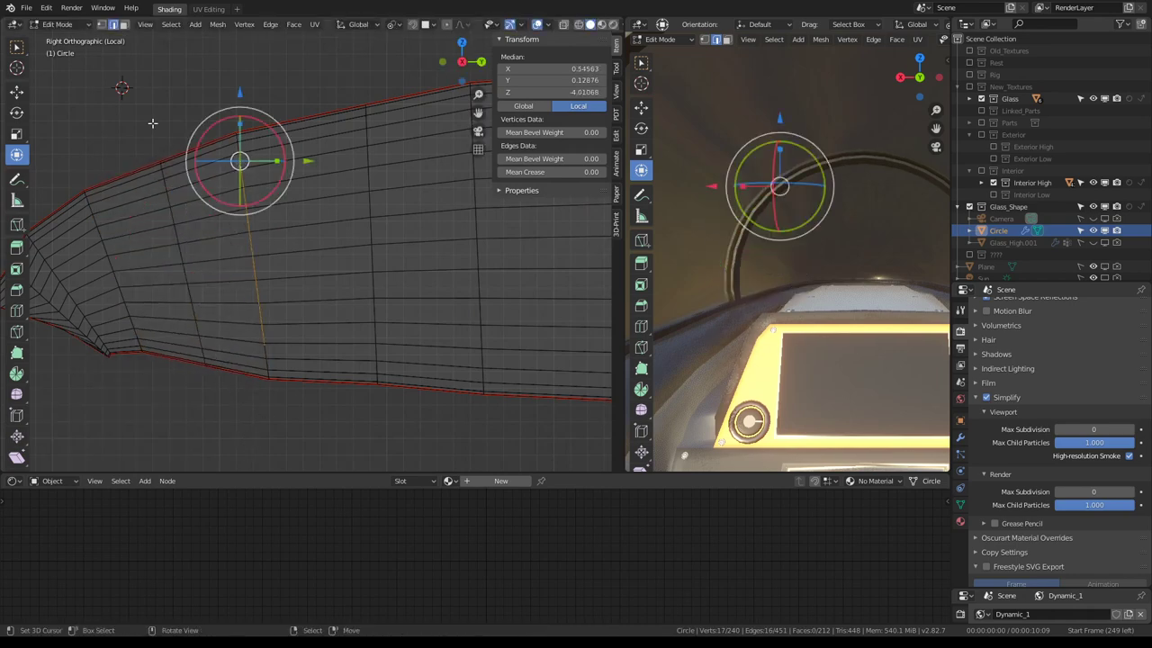
pyautogui.press('s')
pyautogui.press('Escape')
pyautogui.keyDown('alt'); pyautogui.click(241, 288); pyautogui.keyUp('alt')
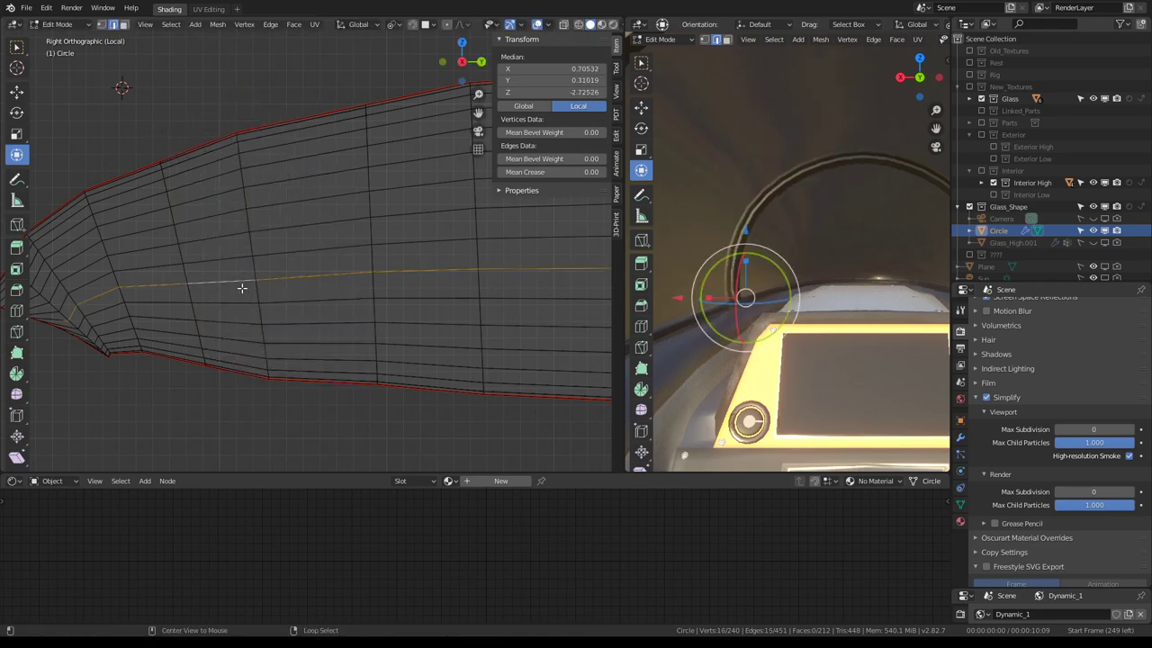
pyautogui.keyDown('alt'); pyautogui.click(254, 288); pyautogui.keyUp('alt')
pyautogui.moveTo(253, 286)
pyautogui.mouseDown(button='middle')
pyautogui.moveTo(310, 185)
pyautogui.moveTo(309, 195)
pyautogui.moveTo(257, 159)
pyautogui.moveTo(354, 182)
pyautogui.mouseUp(button='middle')
# Start a bevel on the loop, cancel it, and undo the recent mesh edits
pyautogui.hotkey('ctrl', 'e')
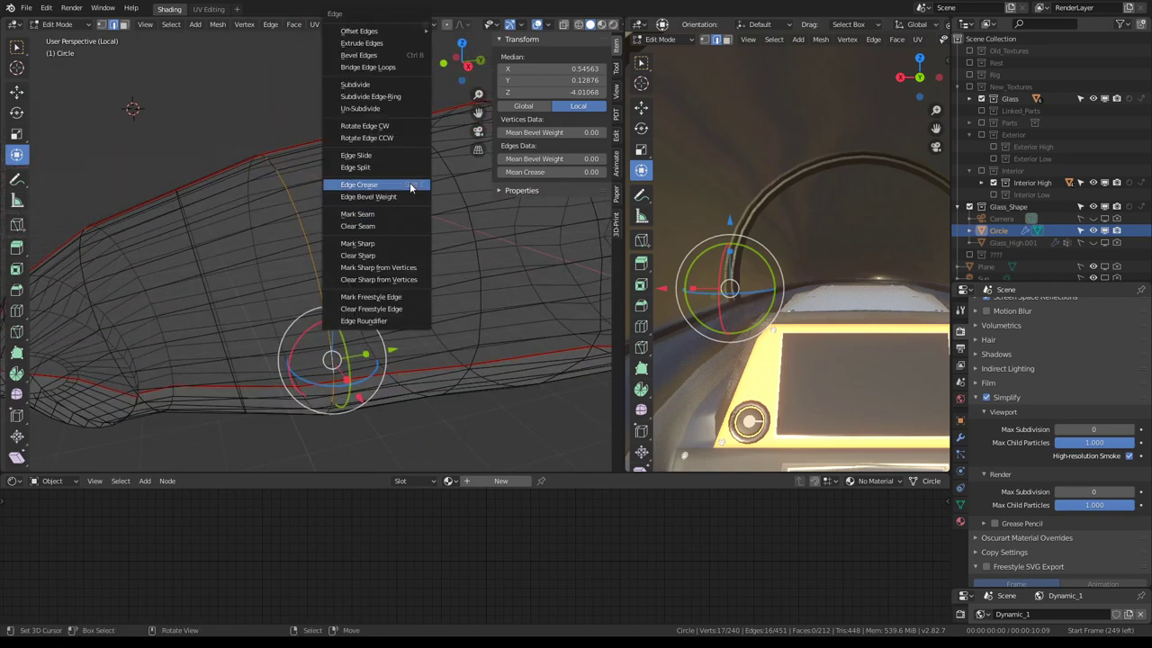
pyautogui.click(398, 56)
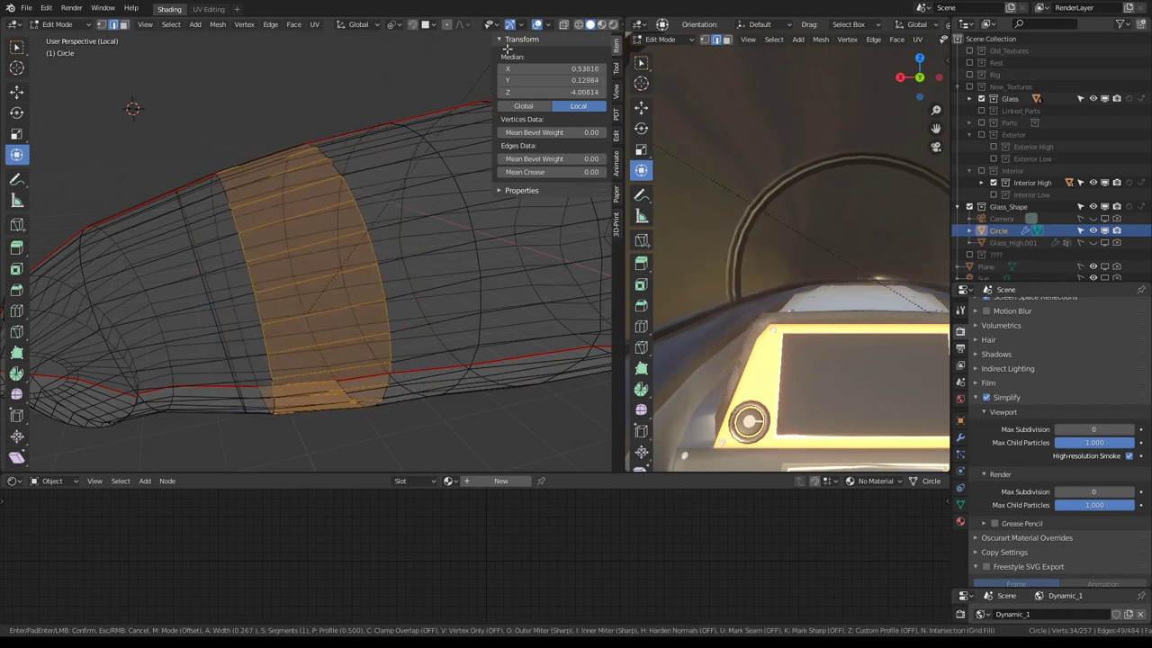
pyautogui.press('Escape')
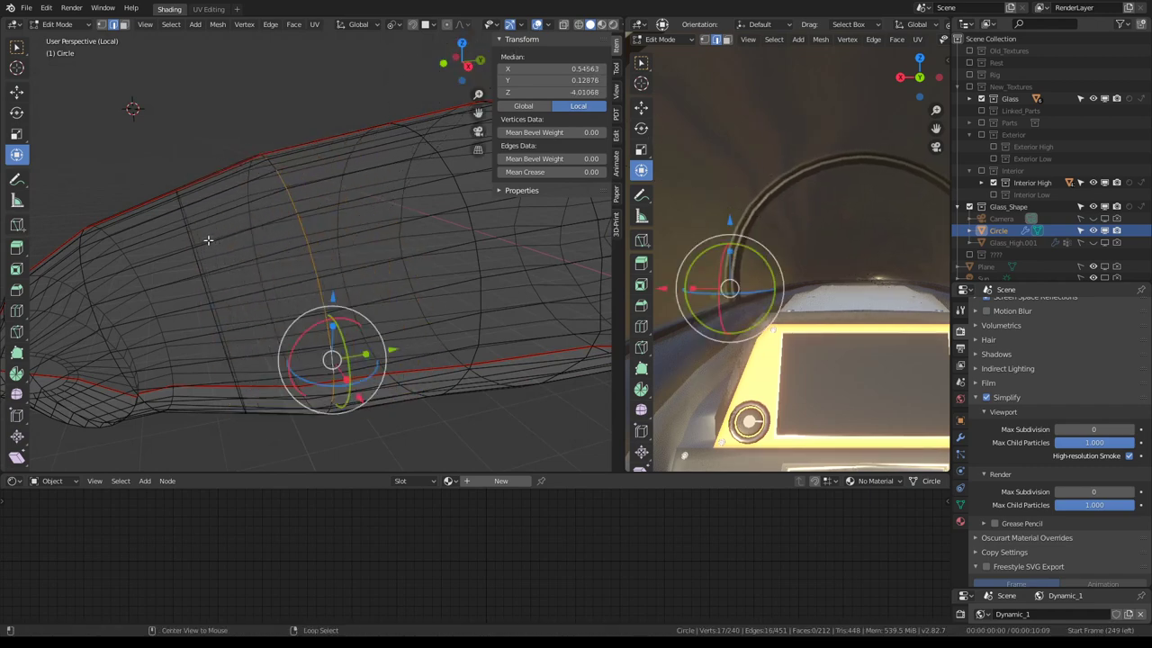
pyautogui.hotkey('ctrl', 'z')
pyautogui.hotkey('ctrl', 'z')
pyautogui.hotkey('ctrl', 'z')
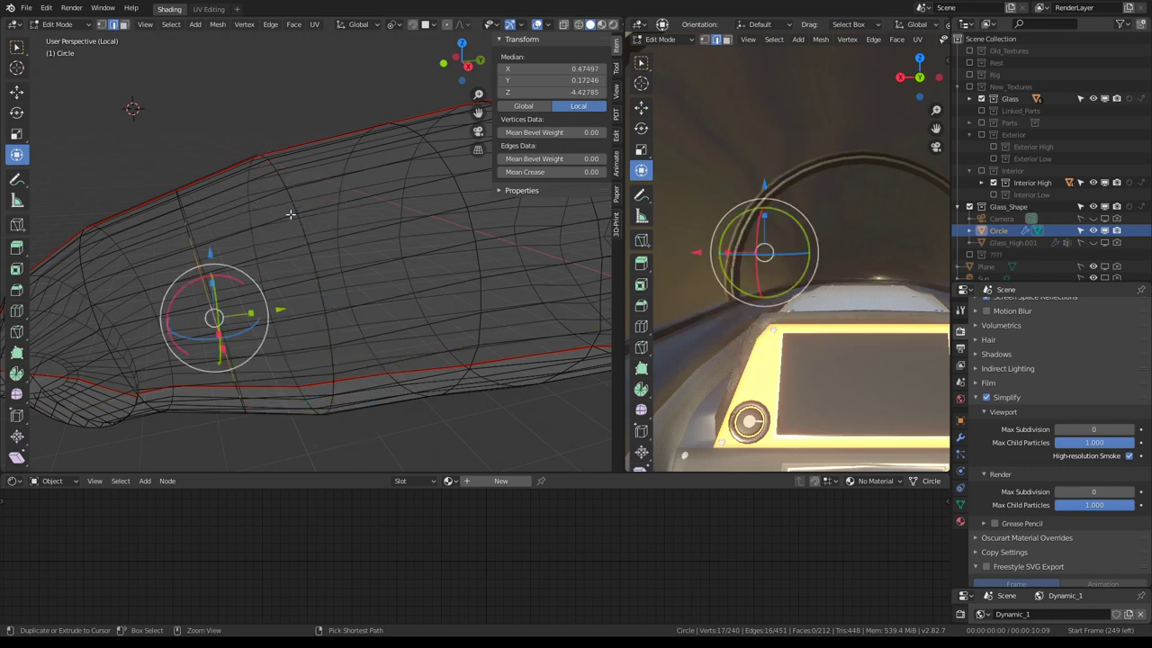
pyautogui.hotkey('ctrl', 'z')
# Bevel a vertical edge loop around the shape into a strip about 0.0135 wide
pyautogui.click(293, 233)
pyautogui.scroll(3, 299, 262)
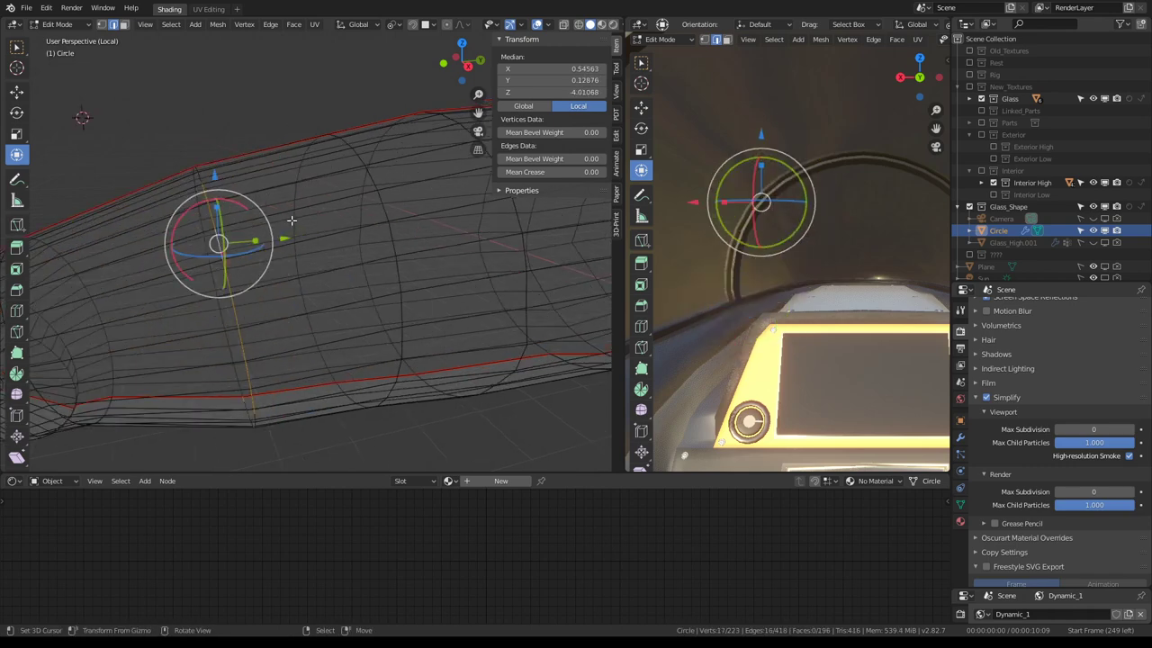
pyautogui.keyDown('alt'); pyautogui.click(185, 293); pyautogui.keyUp('alt')
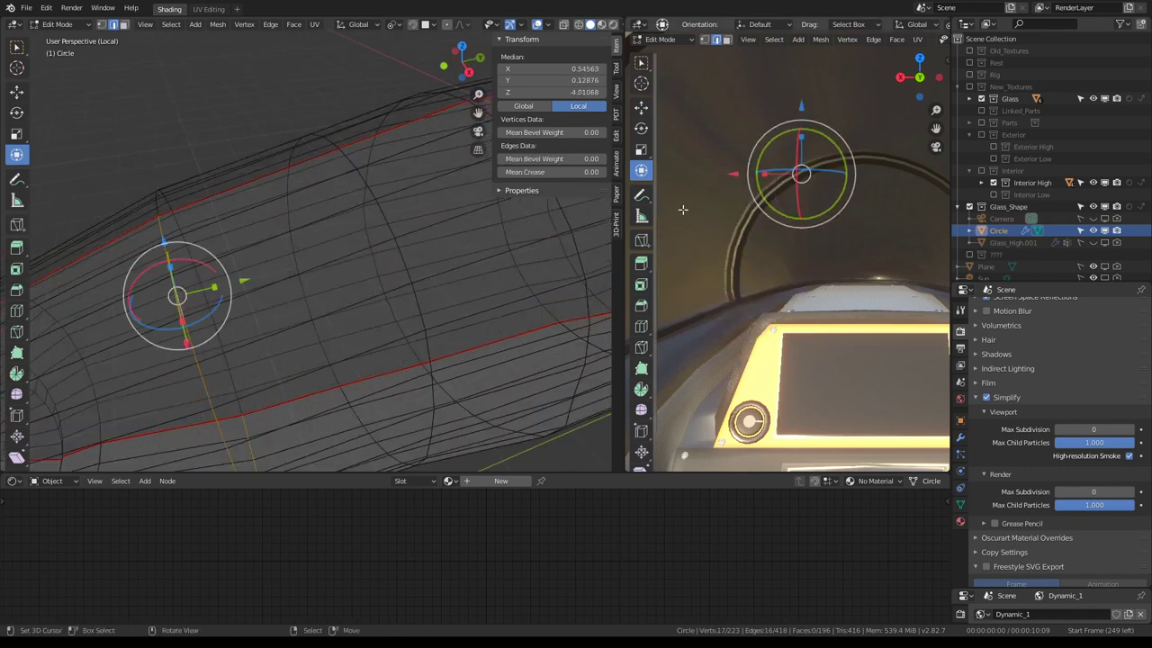
pyautogui.hotkey('ctrl', 'e')
pyautogui.click(74, 247)
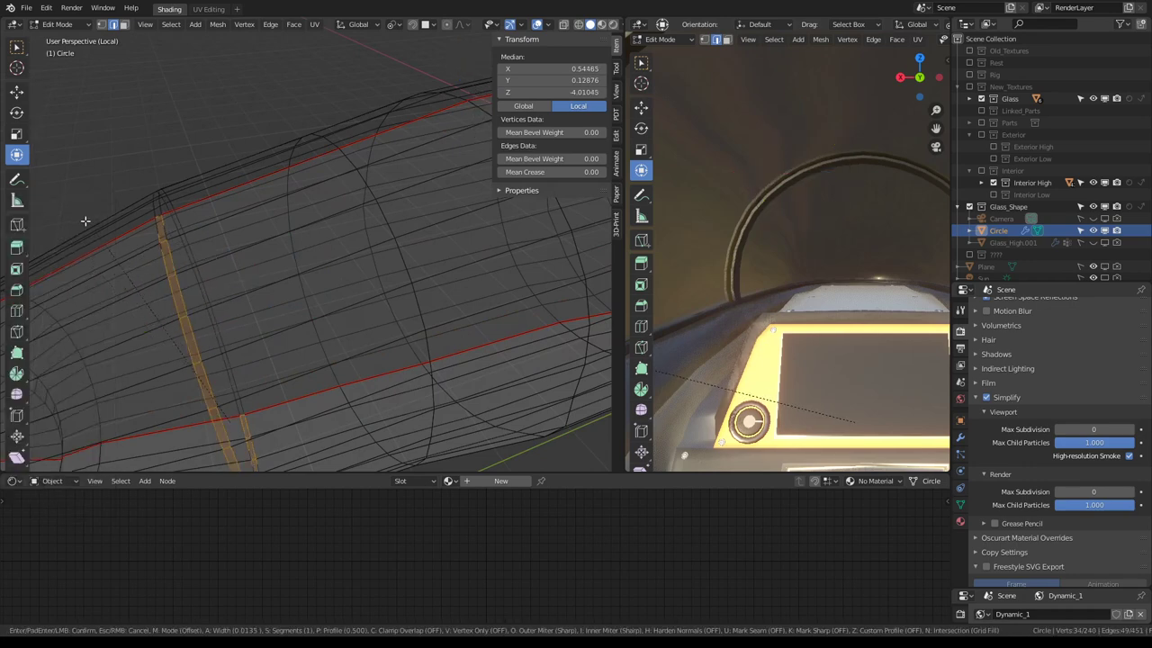
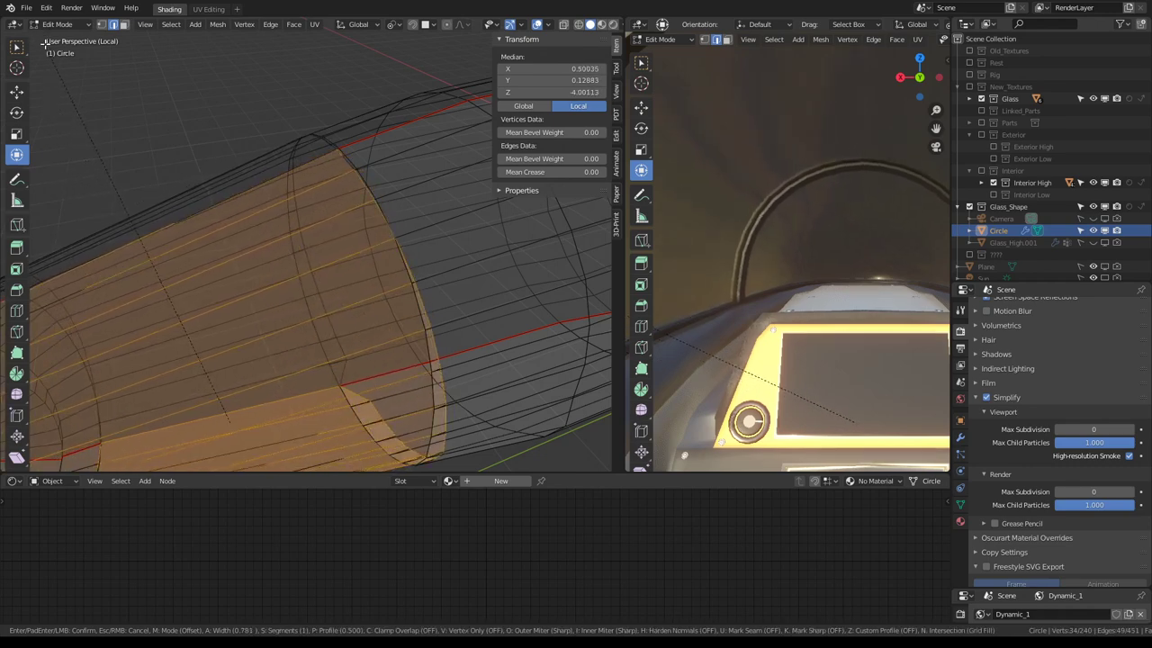
# Try bevelling the selected canopy edge loop, cancelling each trial so the loop stays unchanged
pyautogui.click(67, 113)
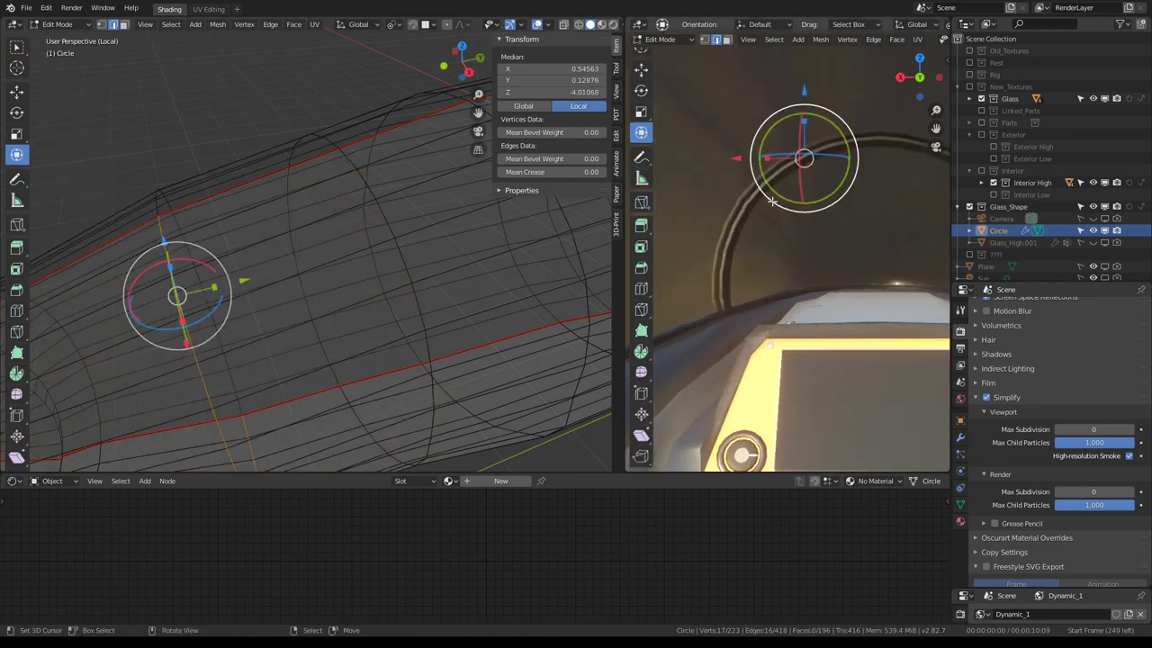
pyautogui.moveTo(792, 225)
pyautogui.mouseDown(button='middle')
pyautogui.moveTo(862, 256)
pyautogui.moveTo(842, 328)
pyautogui.moveTo(818, 297)
pyautogui.mouseUp(button='middle')
pyautogui.hotkey('ctrl', 'e')
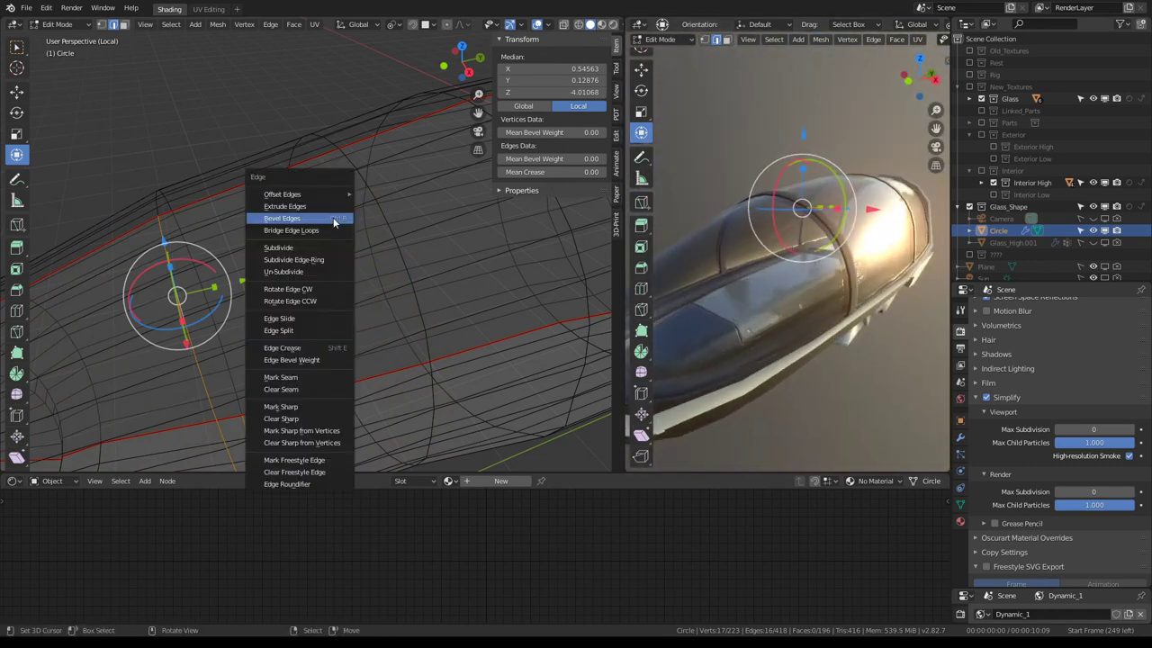
pyautogui.click(332, 218)
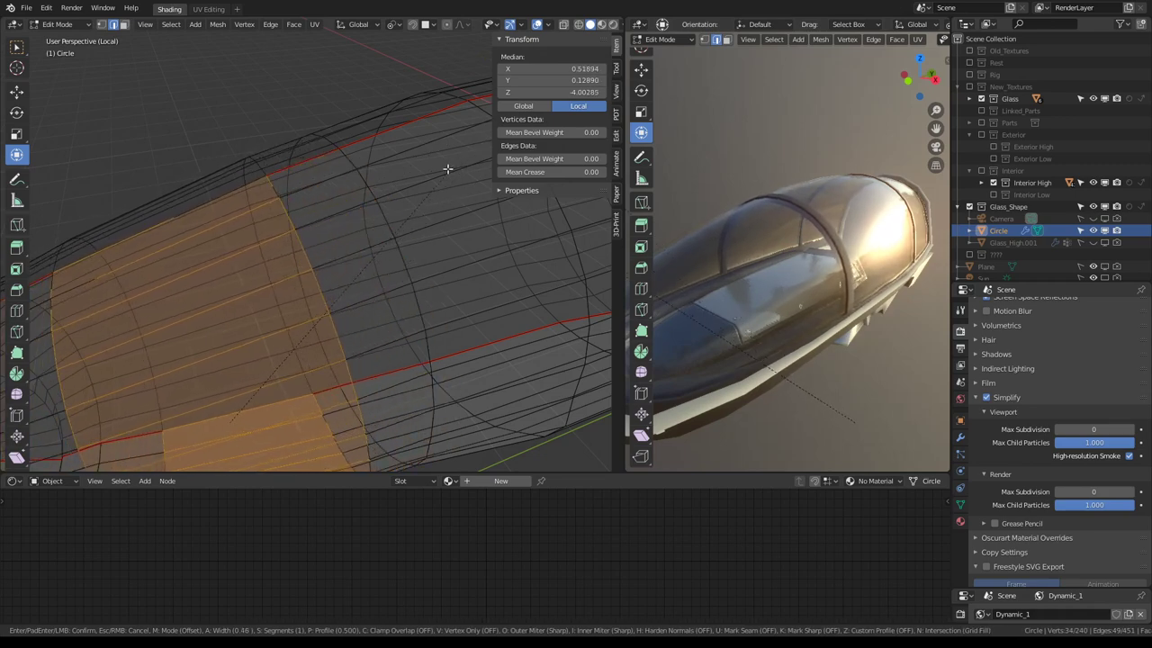
pyautogui.click(679, 183)
pyautogui.press('KP_0')
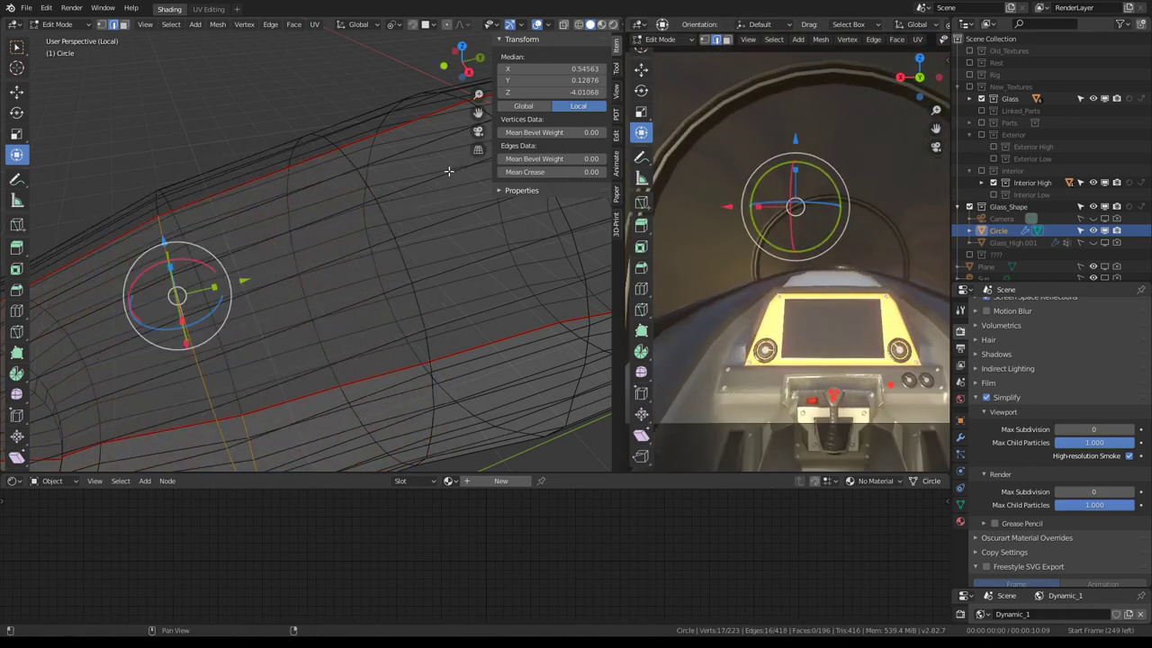
pyautogui.scroll(-5, 315, 220)
pyautogui.moveTo(297, 225)
pyautogui.mouseDown(button='middle')
pyautogui.moveTo(315, 221)
pyautogui.moveTo(335, 260)
pyautogui.moveTo(378, 288)
pyautogui.mouseUp(button='middle')
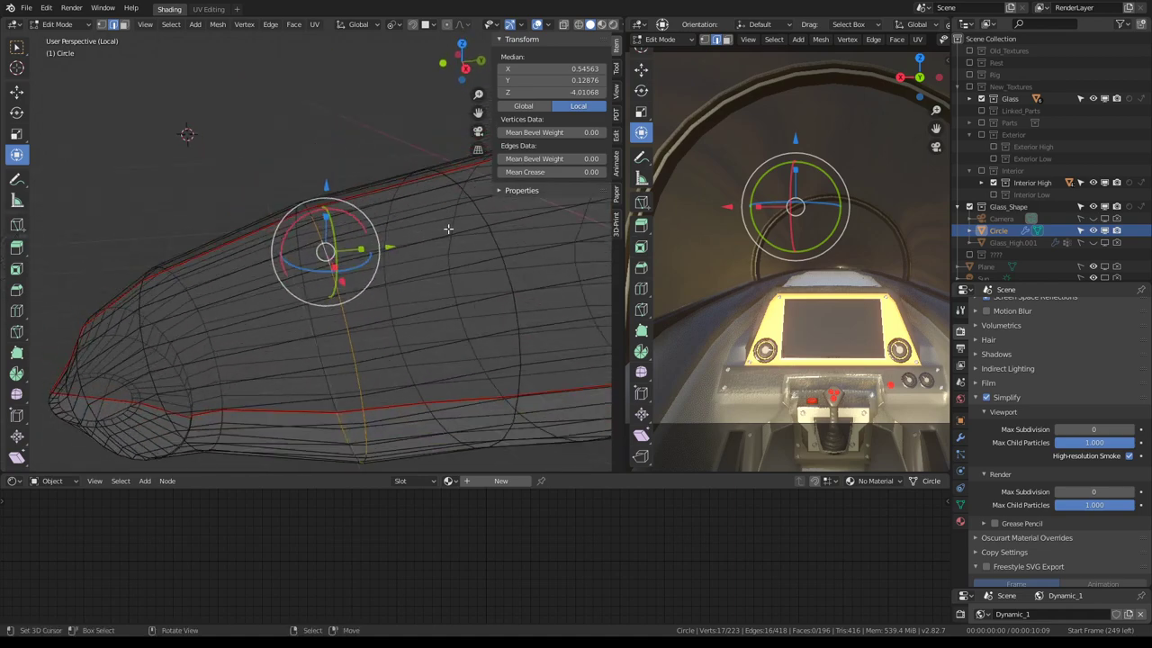
pyautogui.click(959, 438)
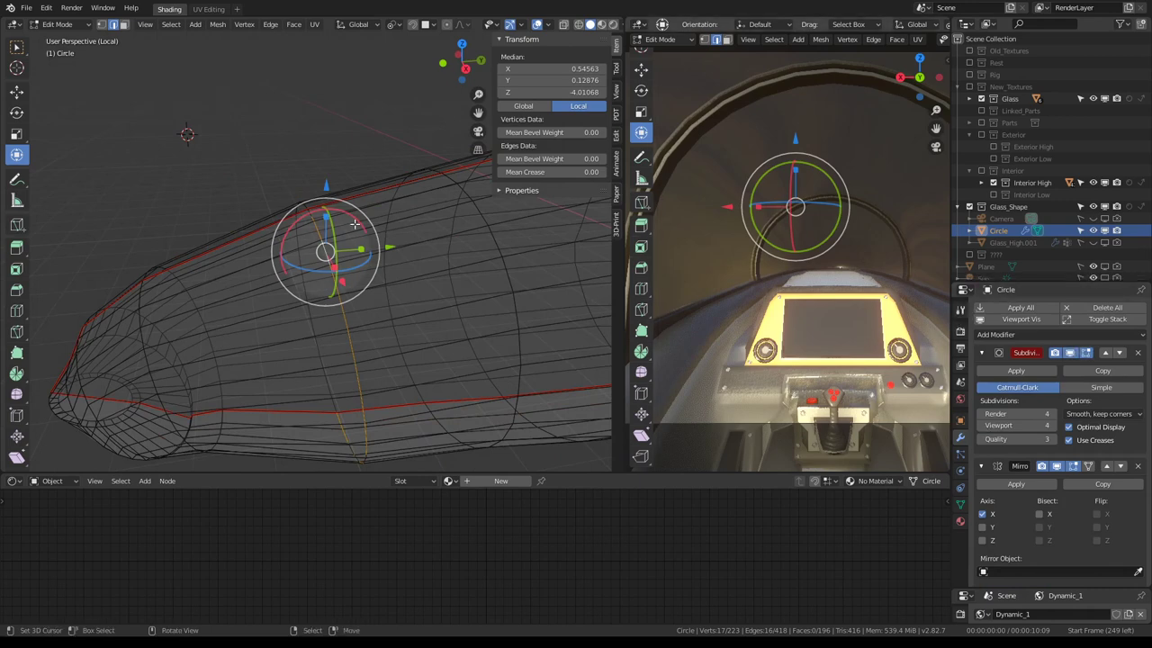
pyautogui.hotkey('ctrl', 'e')
pyautogui.click(242, 201)
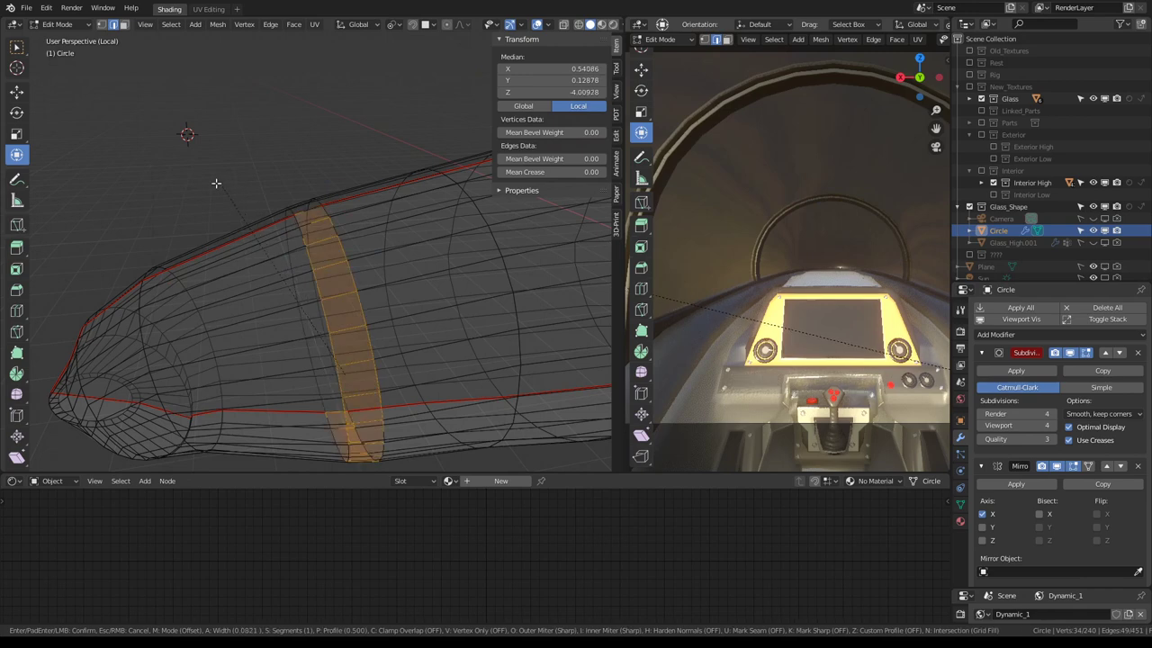
pyautogui.press('Escape')
# Turn off Simplify in the scene's Render Properties
pyautogui.click(959, 310)
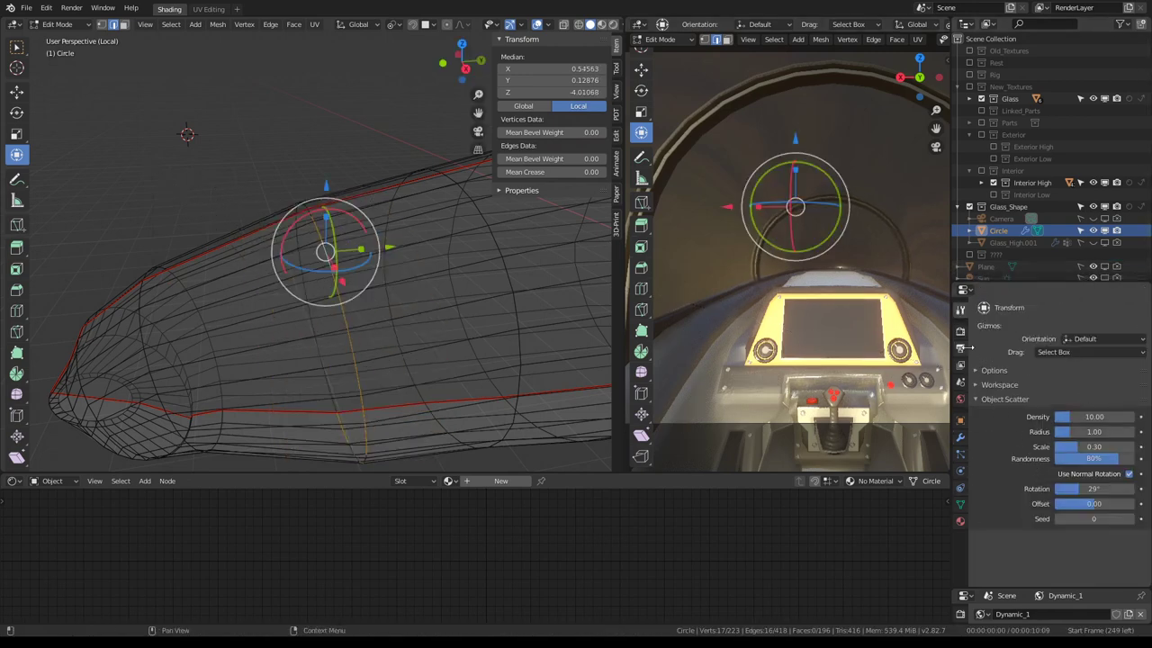
pyautogui.click(959, 330)
pyautogui.scroll(-3, 1002, 405)
pyautogui.scroll(-3, 1006, 520)
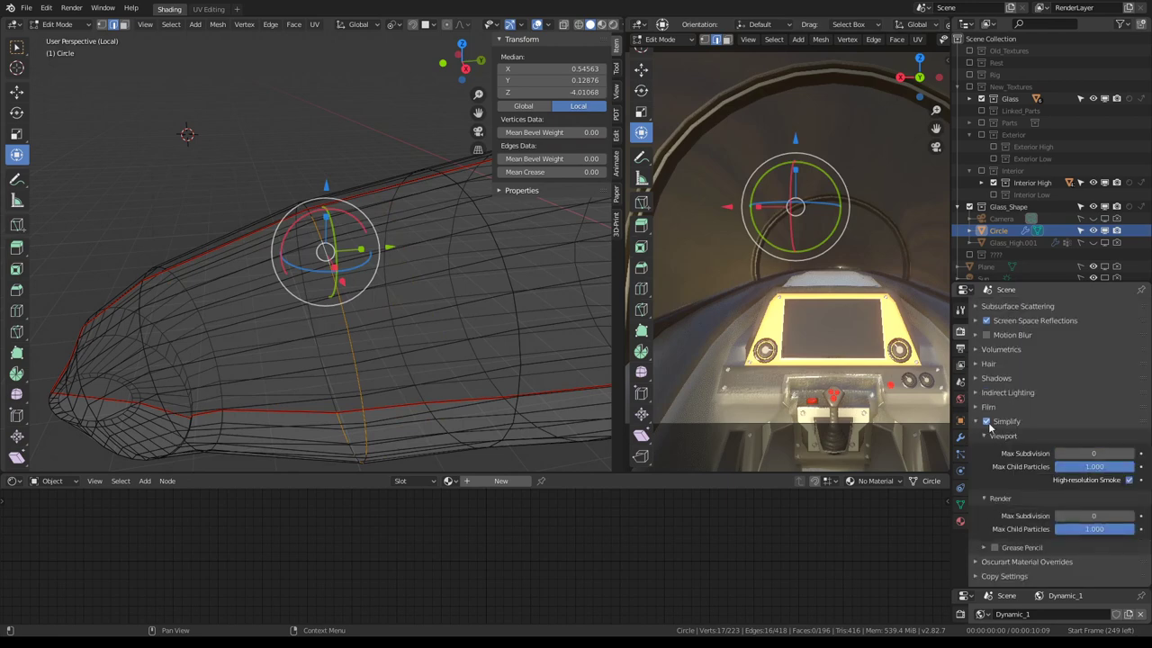
pyautogui.click(987, 421)
# Retest the bevel without applying it, then switch the left view to Right Orthographic
pyautogui.hotkey('ctrl', 'e')
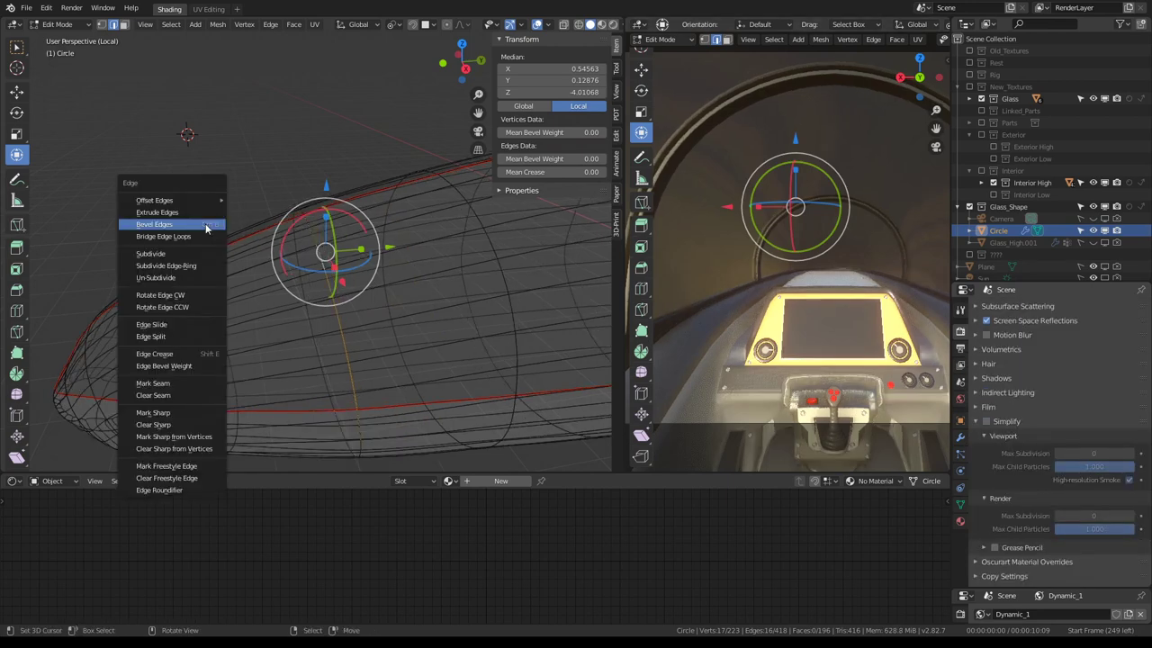
pyautogui.click(205, 224)
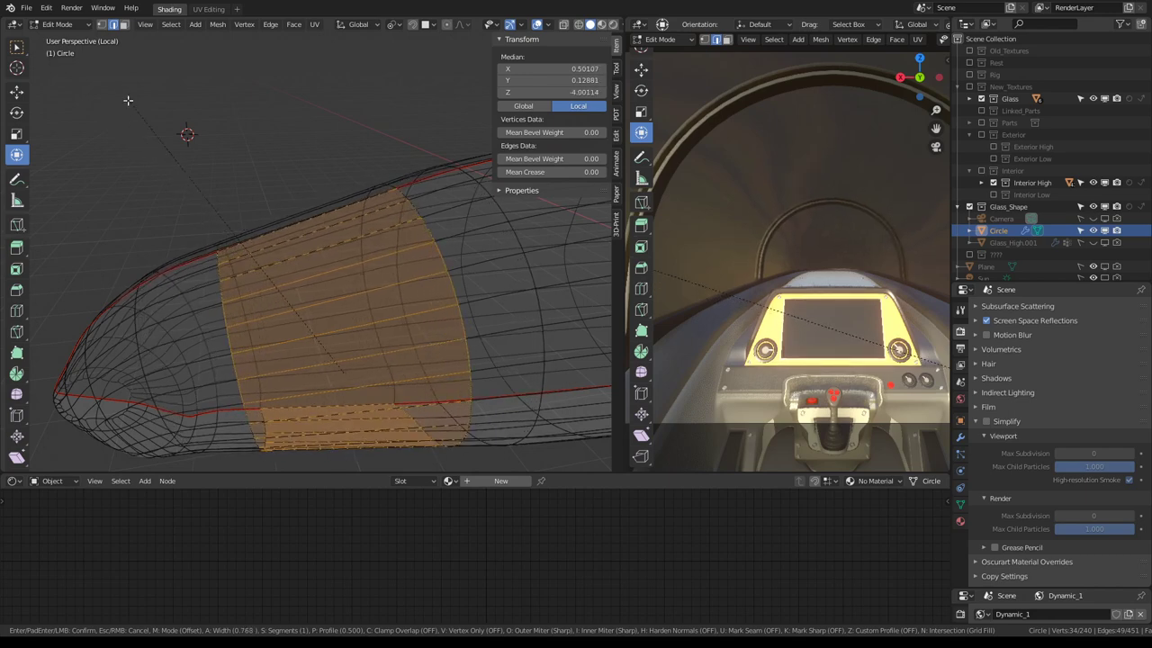
pyautogui.press('Escape')
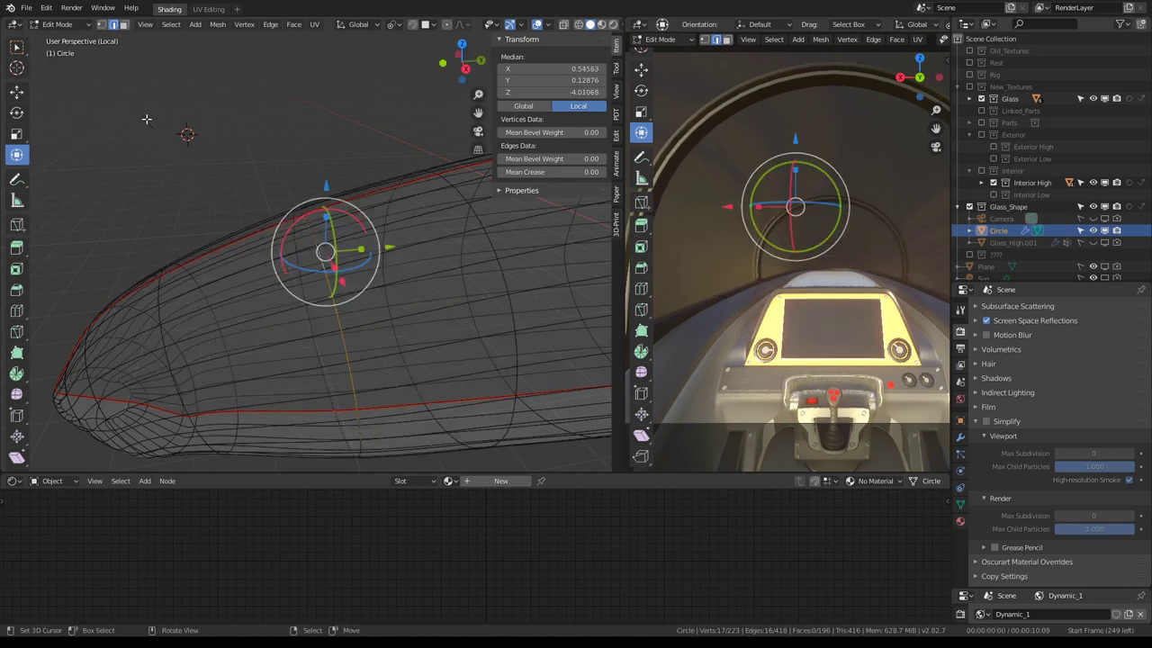
pyautogui.press('KP_3')
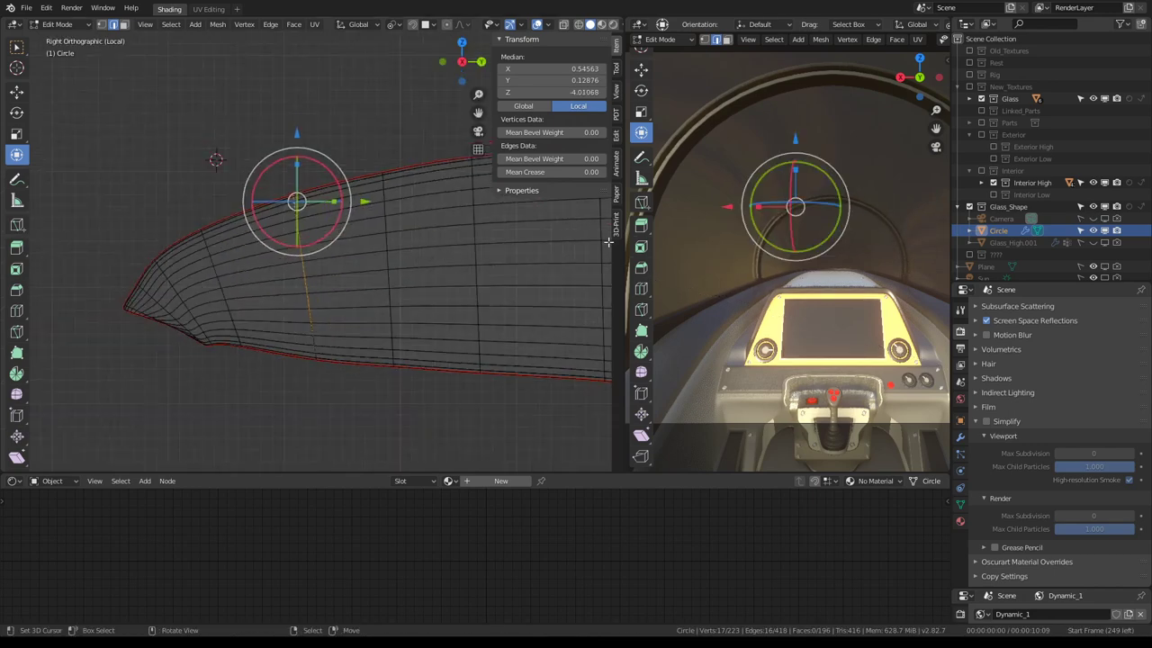
# Bevel the selected canopy cross loop into a band of two edge loops
pyautogui.moveTo(791, 270)
pyautogui.mouseDown(button='middle')
pyautogui.moveTo(821, 261)
pyautogui.moveTo(788, 253)
pyautogui.mouseUp(button='middle')
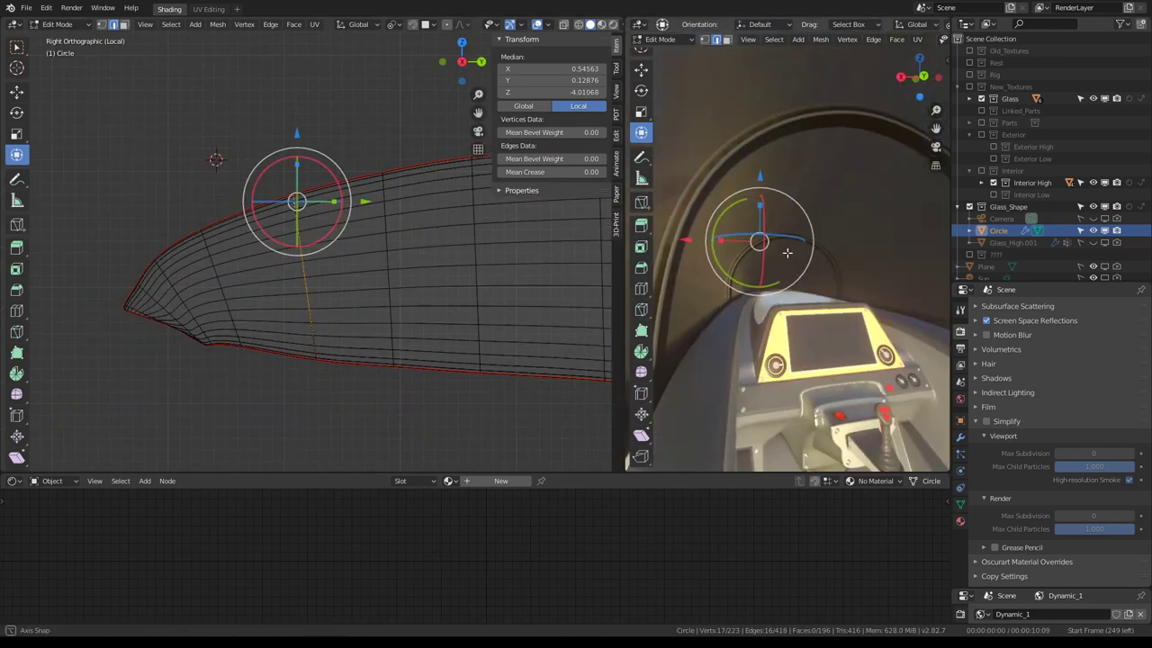
pyautogui.hotkey('ctrl', 'e')
pyautogui.click(241, 138)
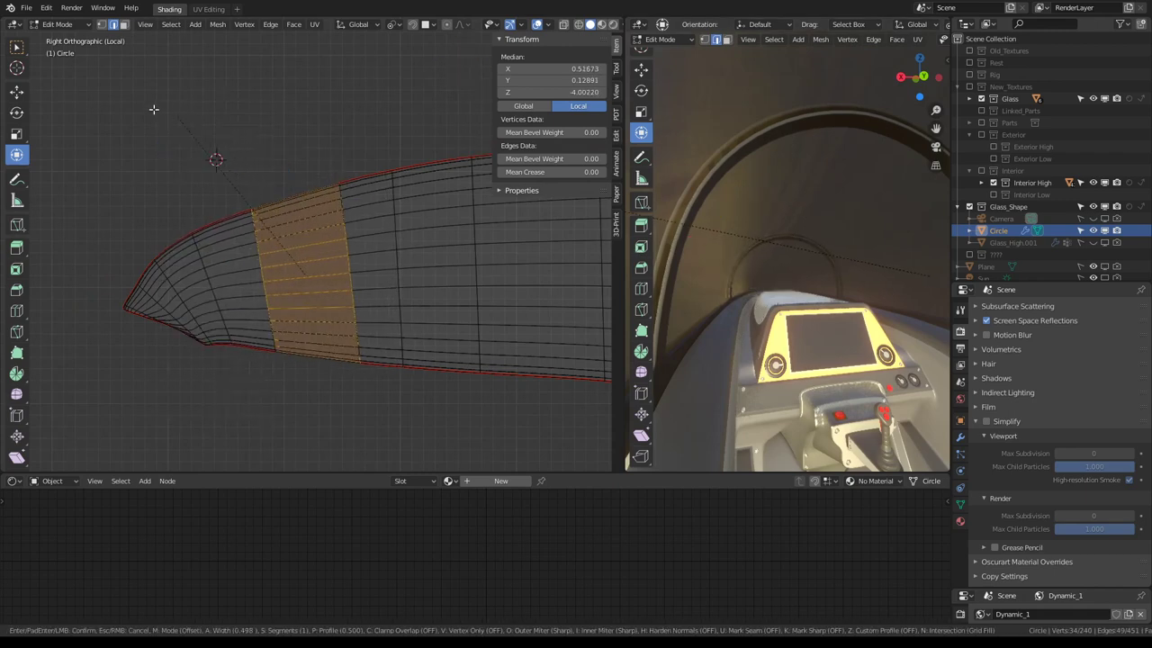
pyautogui.click(229, 120)
pyautogui.press('KP_Decimal')
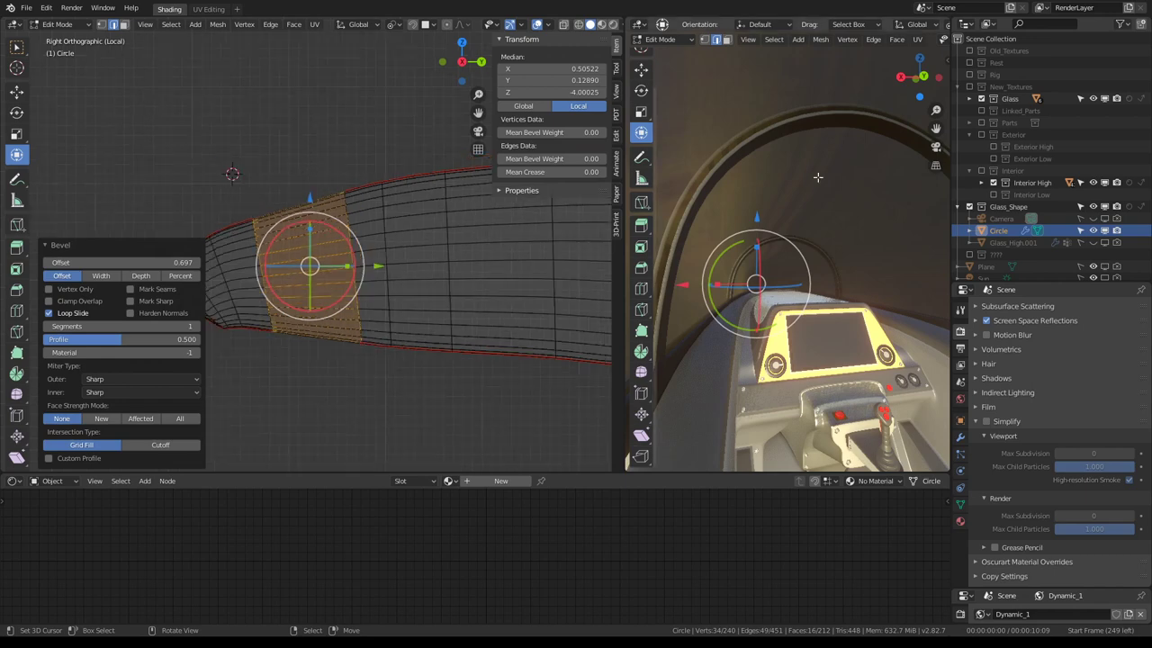
pyautogui.moveTo(851, 237); pyautogui.dragTo(787, 223, button='middle')
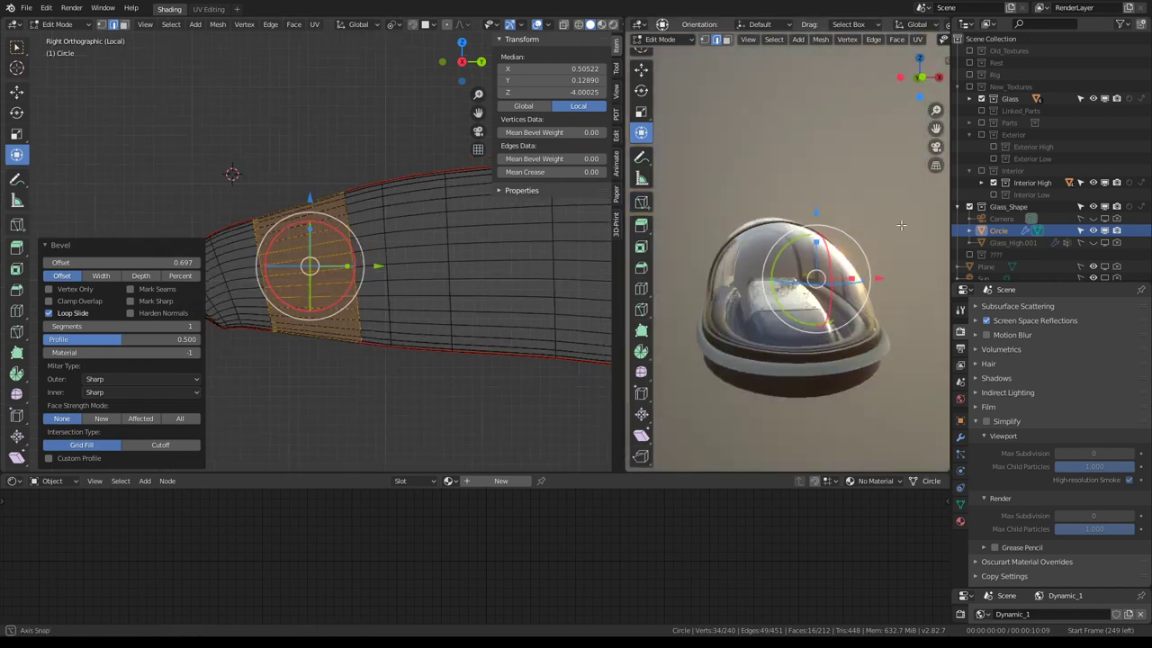
# Edge-slide the new loops along the canopy to set the bar width (factor 0.610)
pyautogui.keyDown('alt'); pyautogui.click(383, 205); pyautogui.keyUp('alt')
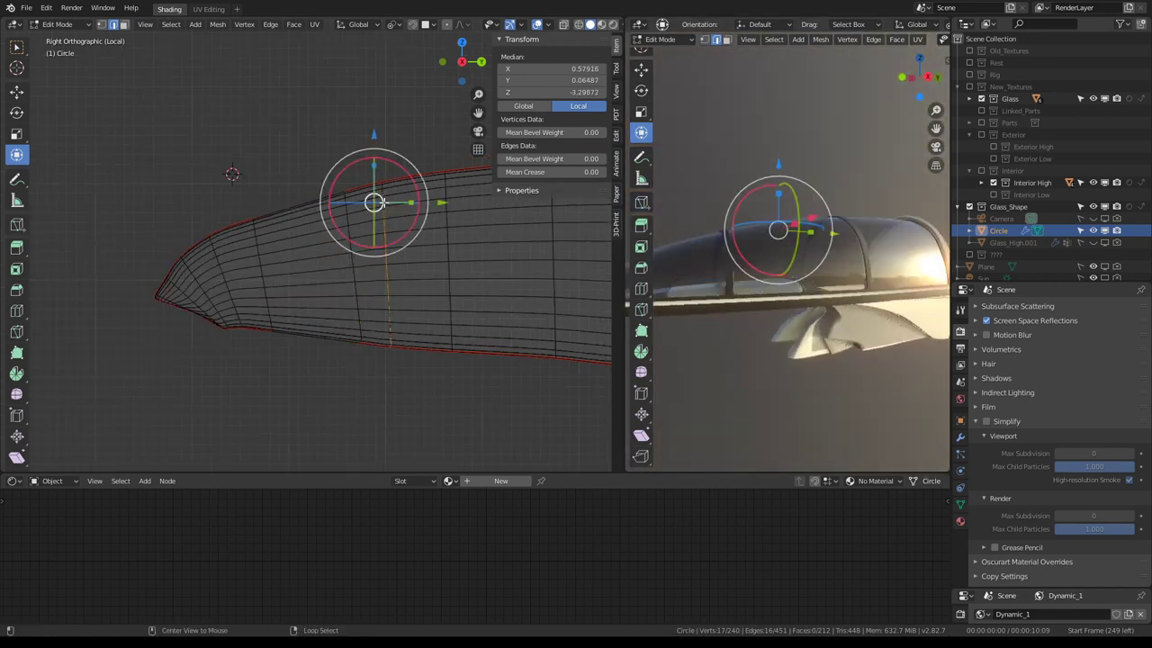
pyautogui.keyDown('alt'); pyautogui.click(448, 223); pyautogui.keyUp('alt')
pyautogui.moveTo(783, 243)
pyautogui.mouseDown(button='middle')
pyautogui.moveTo(835, 264)
pyautogui.moveTo(810, 251)
pyautogui.mouseUp(button='middle')
pyautogui.keyDown('ctrl'); pyautogui.scroll(-5, 189, 180); pyautogui.keyUp('ctrl')
pyautogui.press('g')
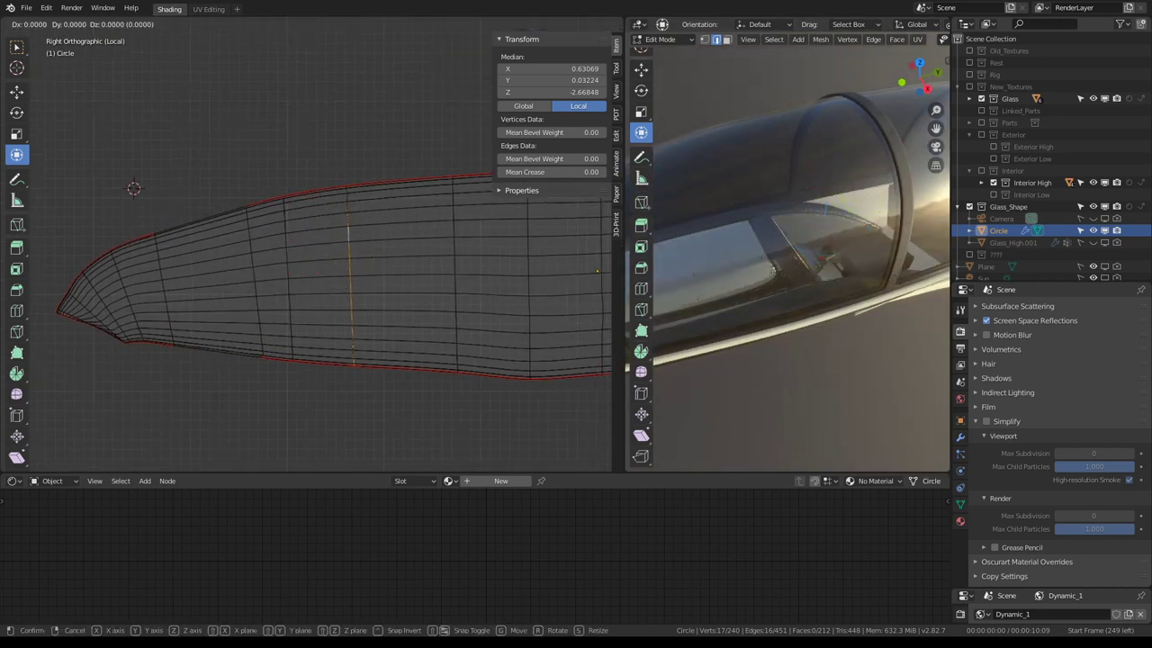
pyautogui.press('g')
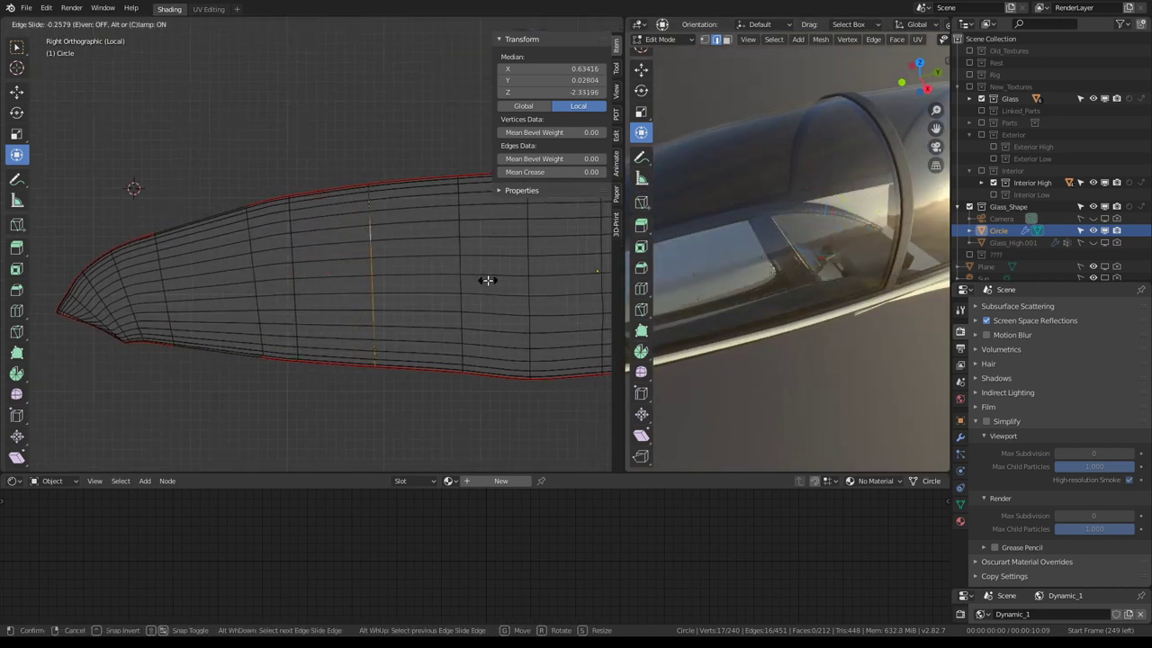
pyautogui.click(486, 279)
pyautogui.moveTo(373, 231); pyautogui.dragTo(282, 257)
pyautogui.press('g')
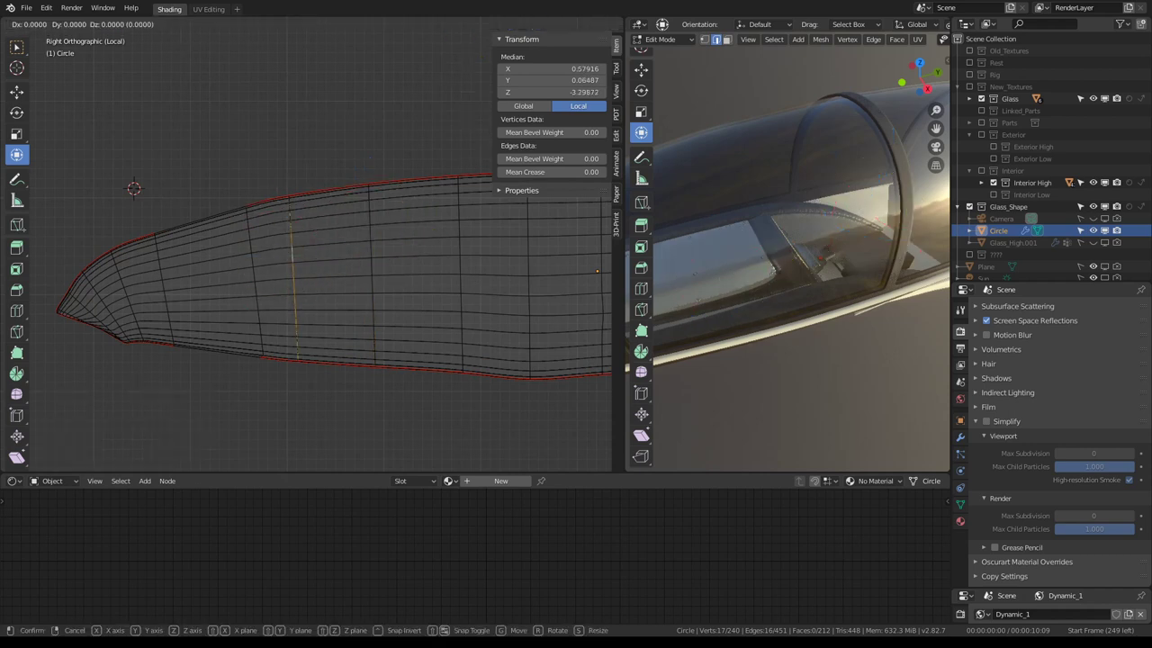
pyautogui.press('g')
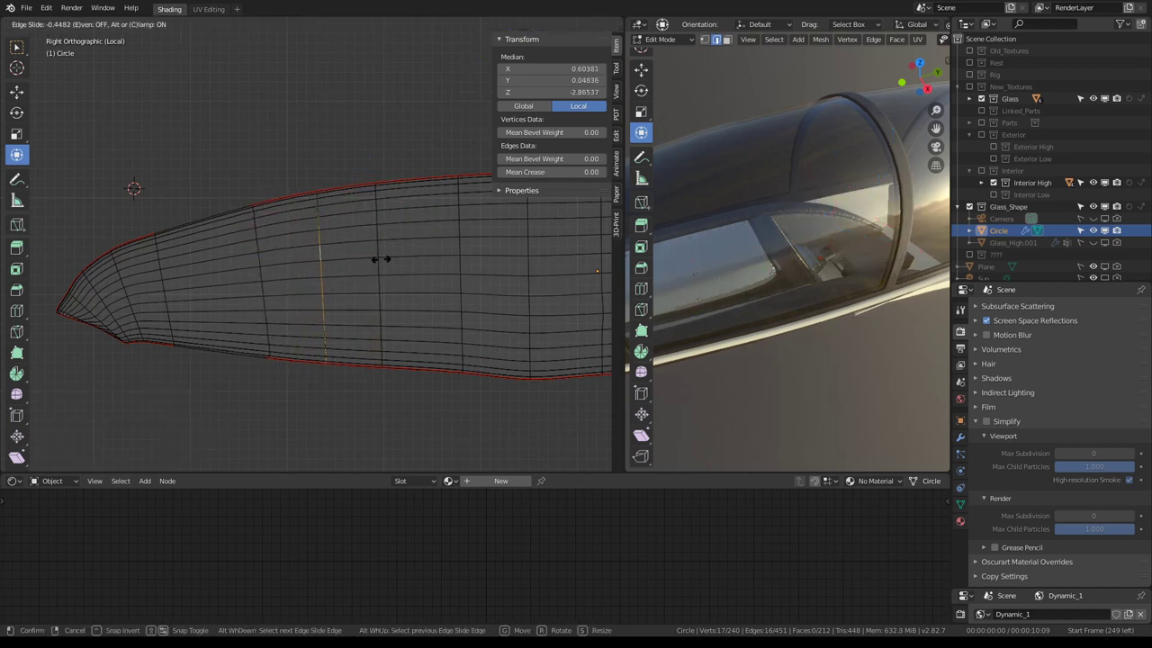
pyautogui.click(385, 259)
# Select a different edge loop, frame it, and maximize the view
pyautogui.moveTo(783, 207)
pyautogui.mouseDown(button='middle')
pyautogui.moveTo(805, 183)
pyautogui.moveTo(448, 252)
pyautogui.mouseUp(button='middle')
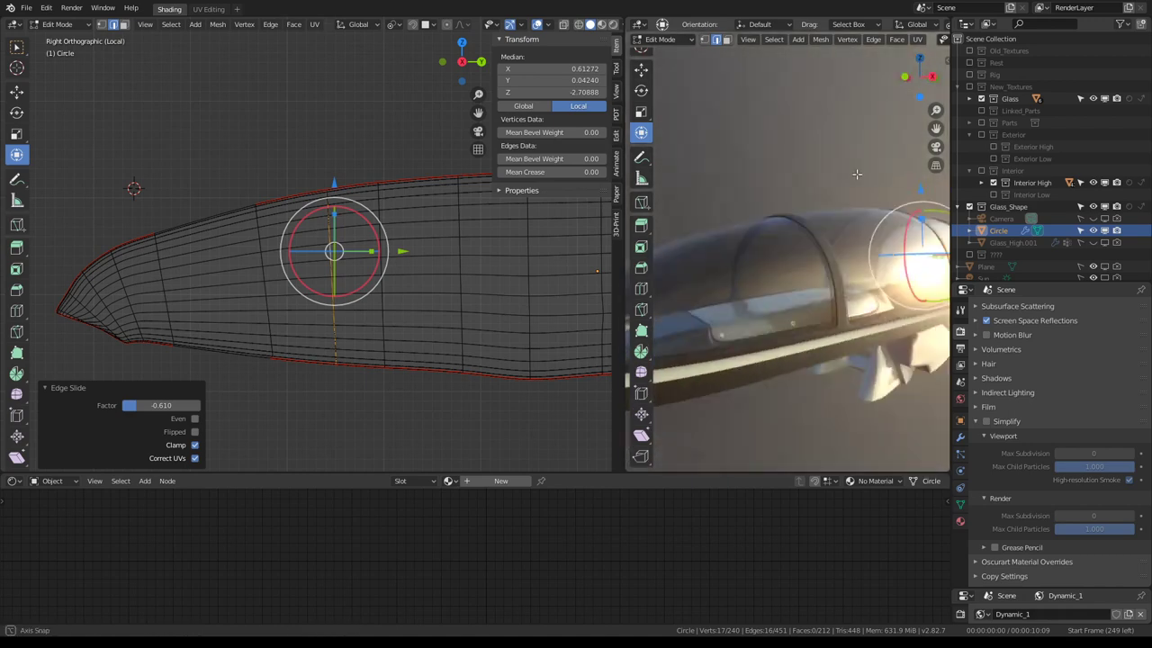
pyautogui.keyDown('alt'); pyautogui.click(260, 231); pyautogui.keyUp('alt')
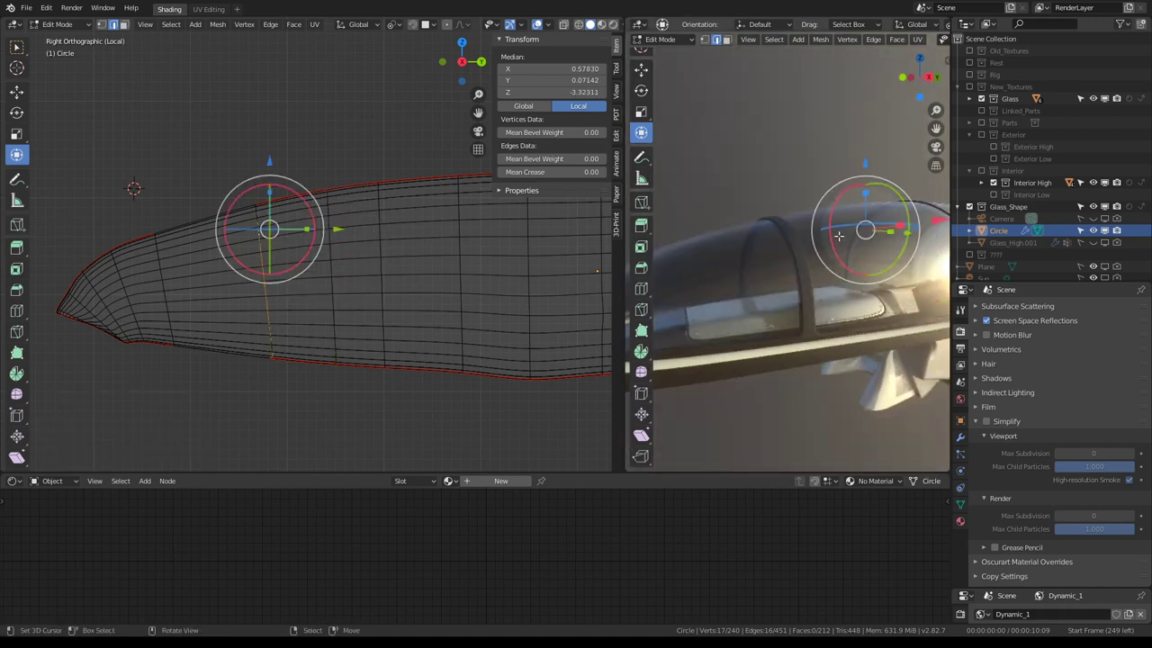
pyautogui.press('KP_Decimal')
pyautogui.scroll(4, 838, 236)
pyautogui.scroll(-2, 835, 247)
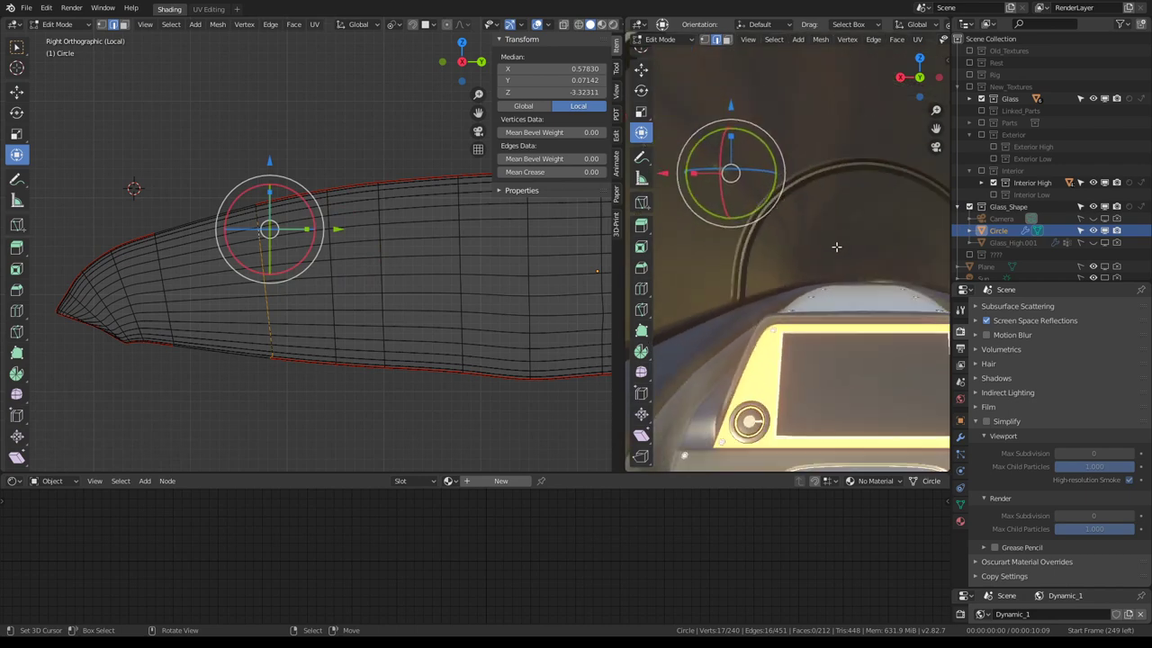
pyautogui.hotkey('ctrl', 'space')
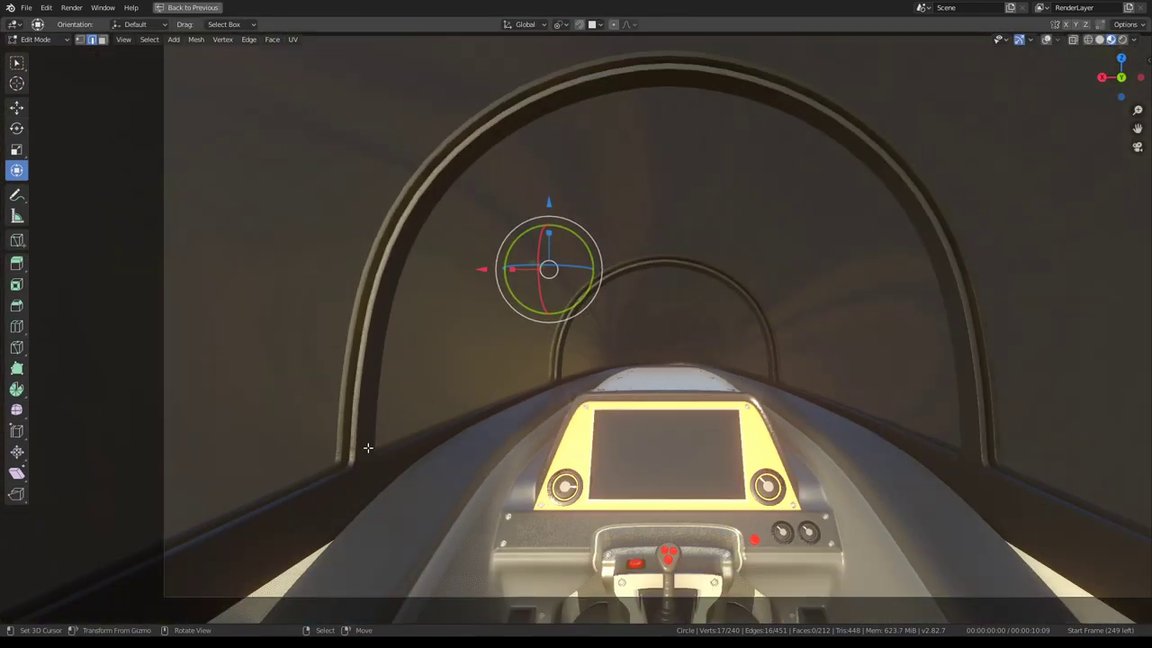
# Restore the multi-view layout and edge-slide two canopy loops to new positions
pyautogui.scroll(5, 694, 223)
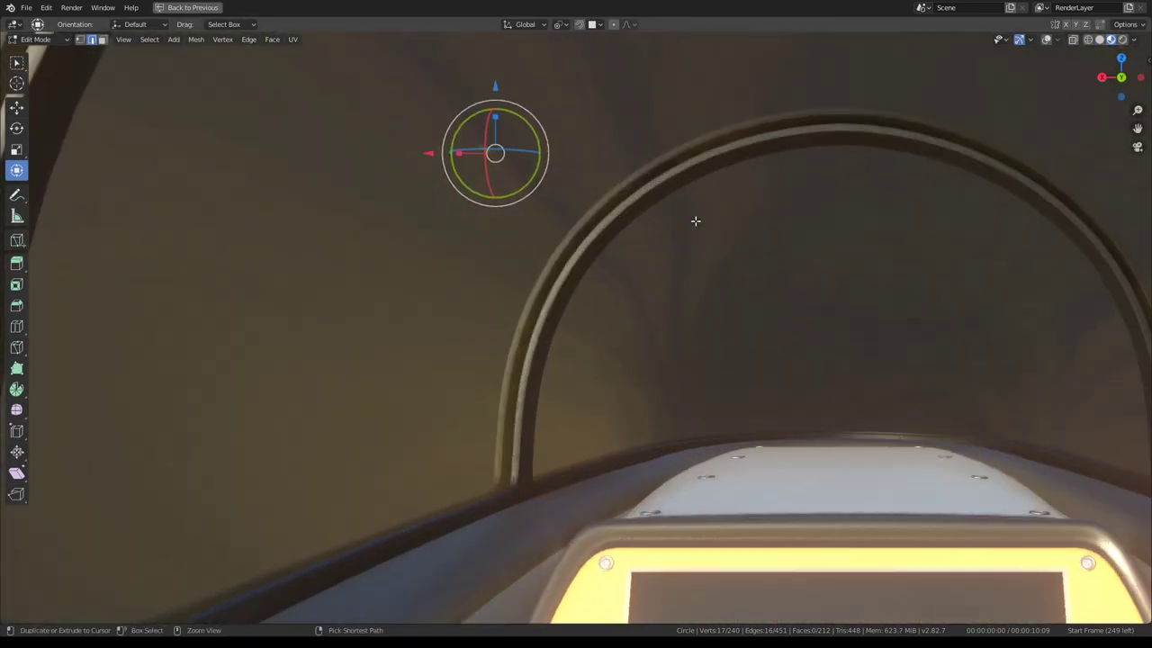
pyautogui.hotkey('ctrl', 'space')
pyautogui.scroll(2, 370, 249)
pyautogui.press('g')
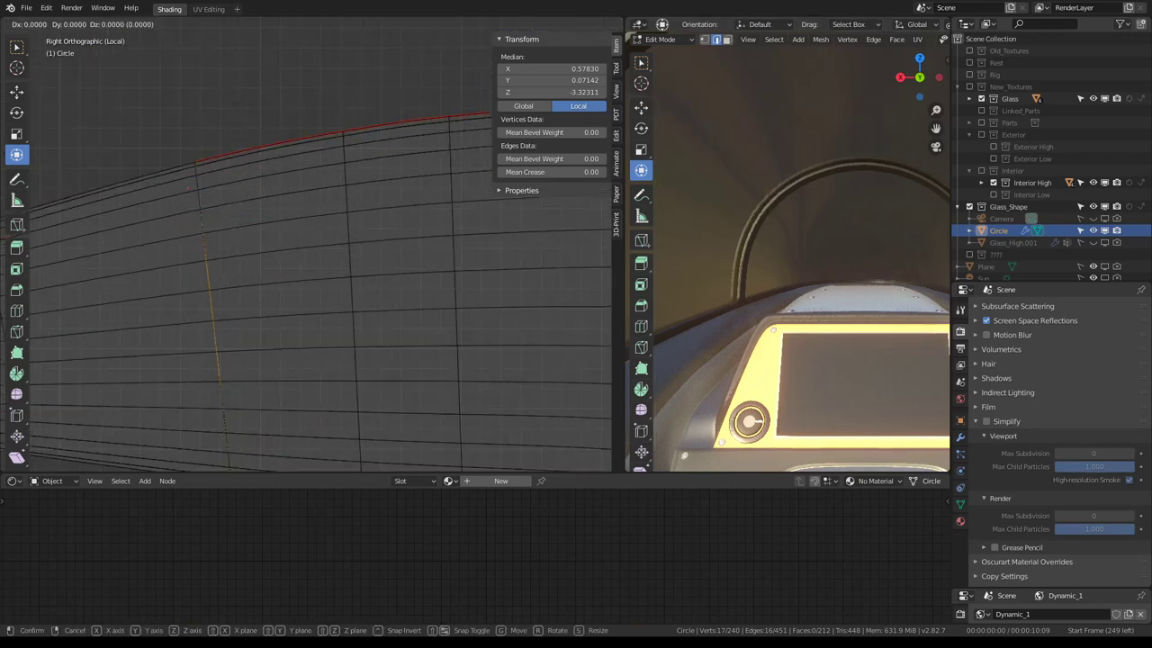
pyautogui.press('g')
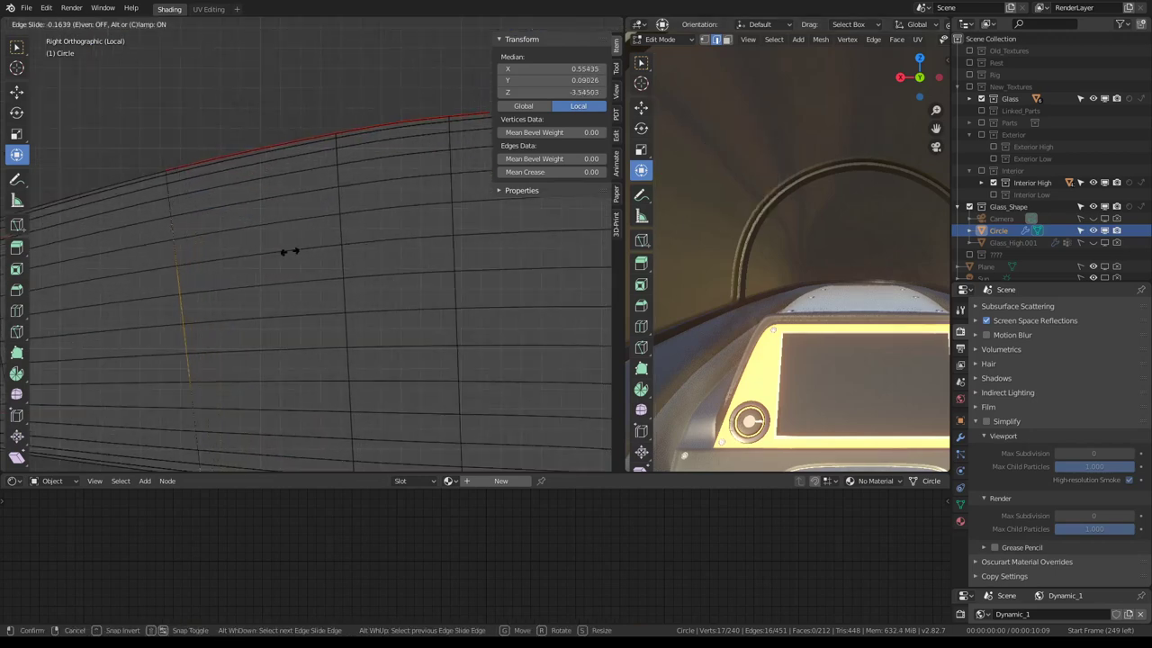
pyautogui.click(317, 231)
pyautogui.scroll(-3, 318, 231)
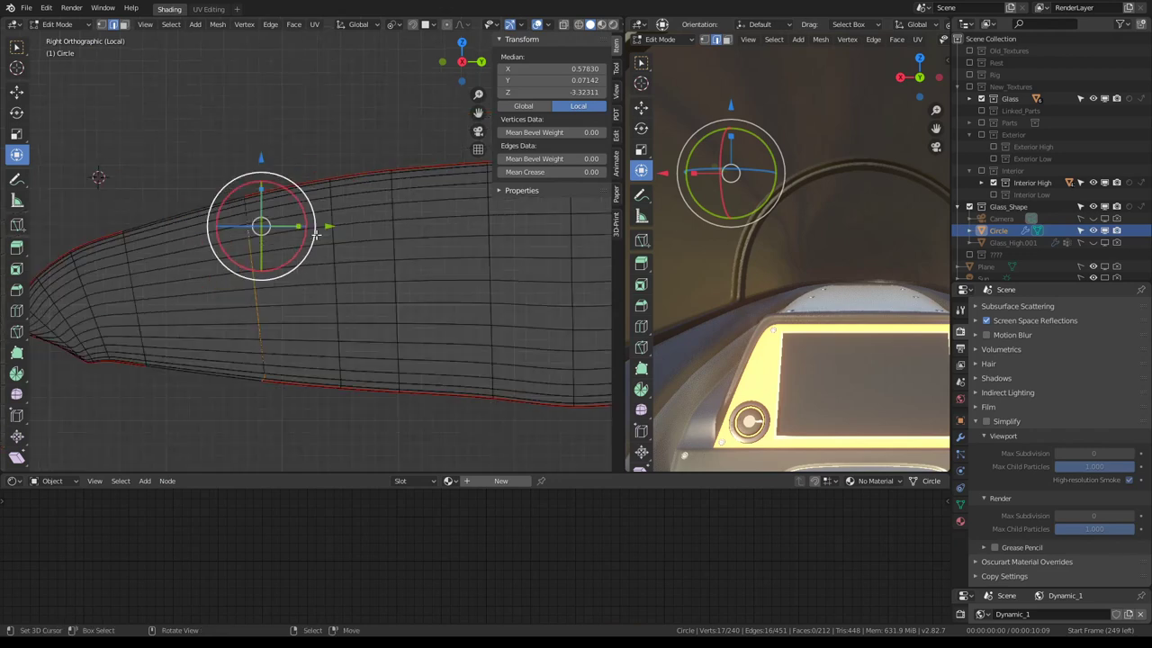
pyautogui.keyDown('alt'); pyautogui.click(134, 283); pyautogui.keyUp('alt')
pyautogui.scroll(2, 158, 257)
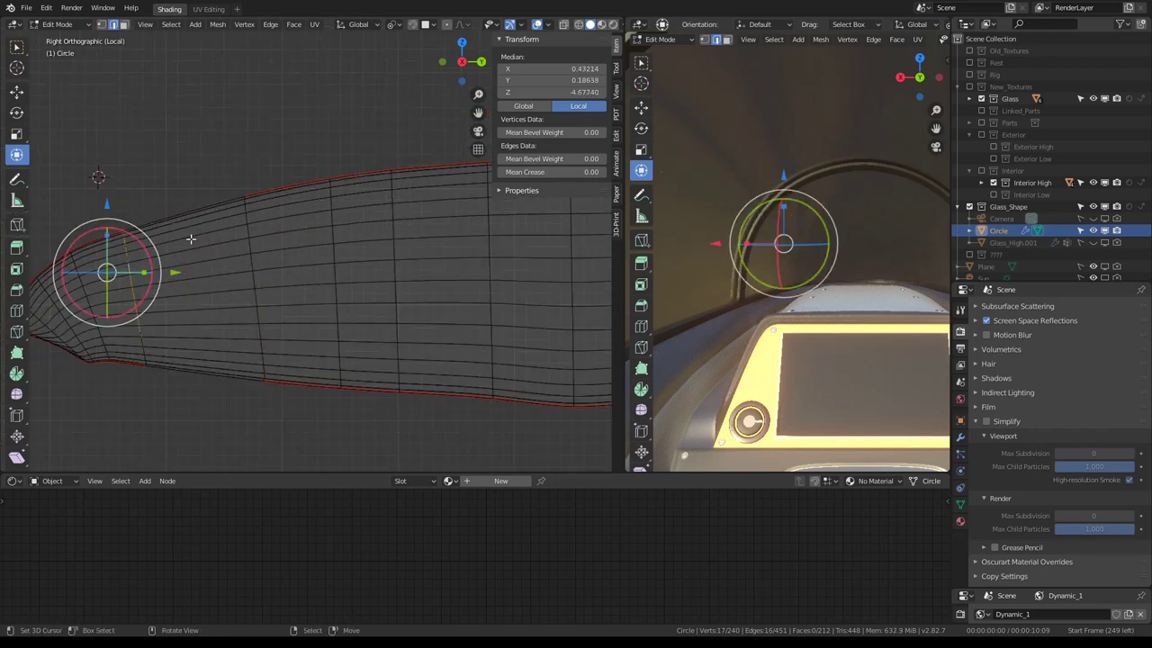
pyautogui.press('g')
pyautogui.press('g')
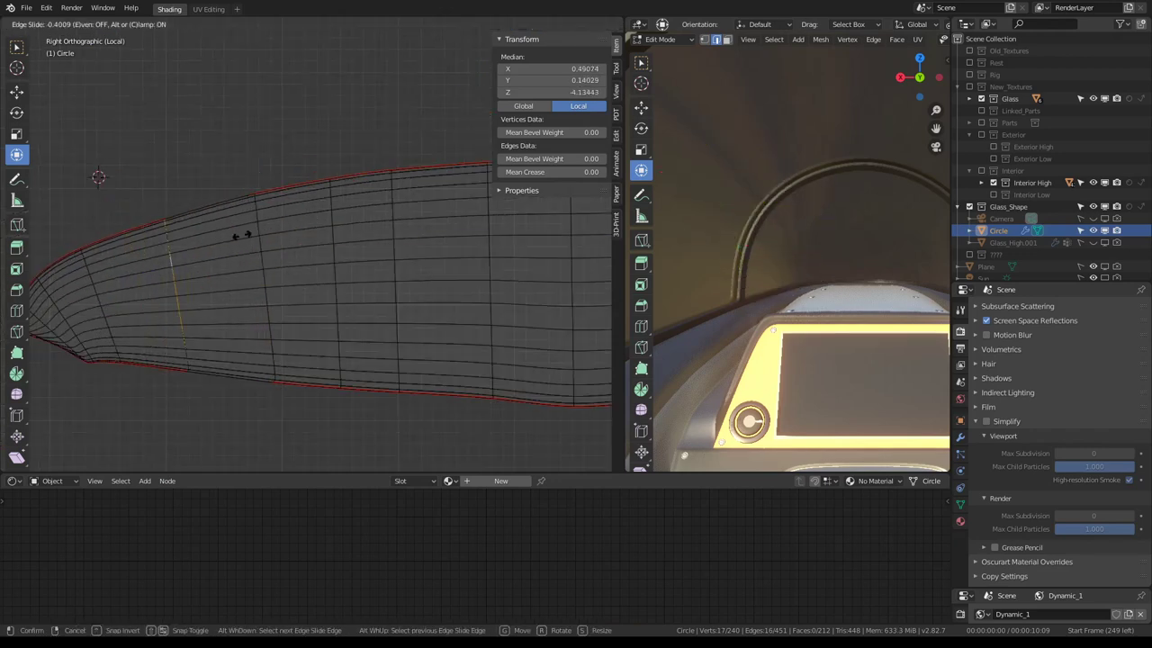
pyautogui.click(241, 235)
# Slide two more vertical loops (one at factor 0.261) and select the edge ring between loops
pyautogui.keyDown('alt'); pyautogui.click(399, 228); pyautogui.keyUp('alt')
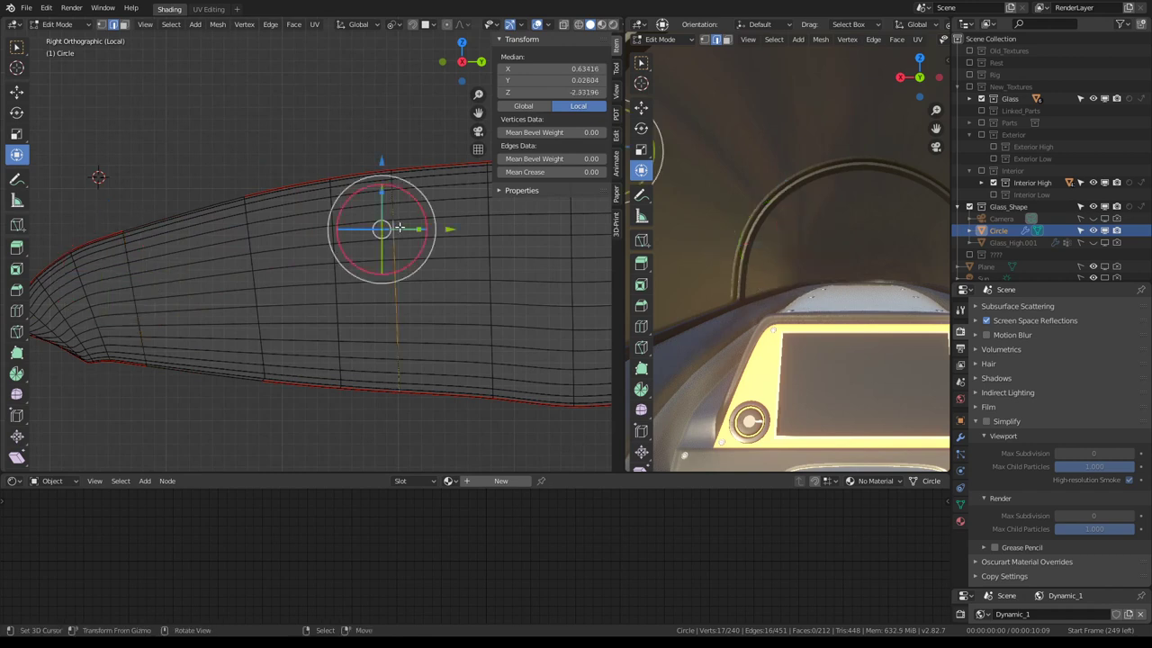
pyautogui.press('g')
pyautogui.press('g')
pyautogui.click(330, 217)
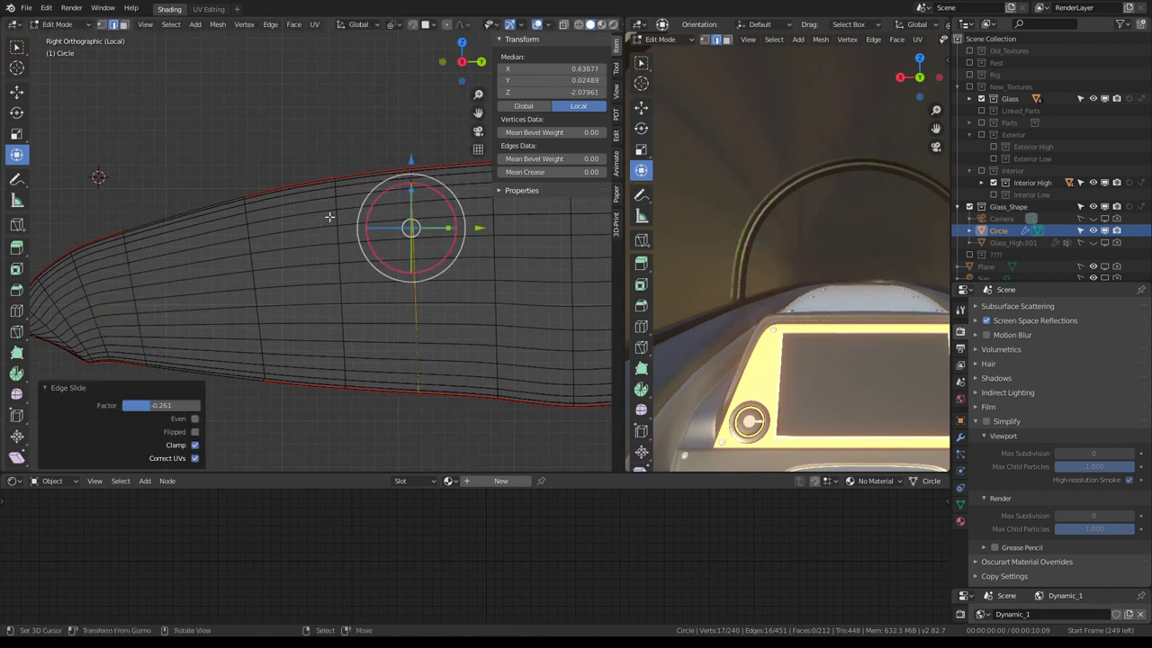
pyautogui.keyDown('alt'); pyautogui.click(332, 218); pyautogui.keyUp('alt')
pyautogui.press('g')
pyautogui.press('g')
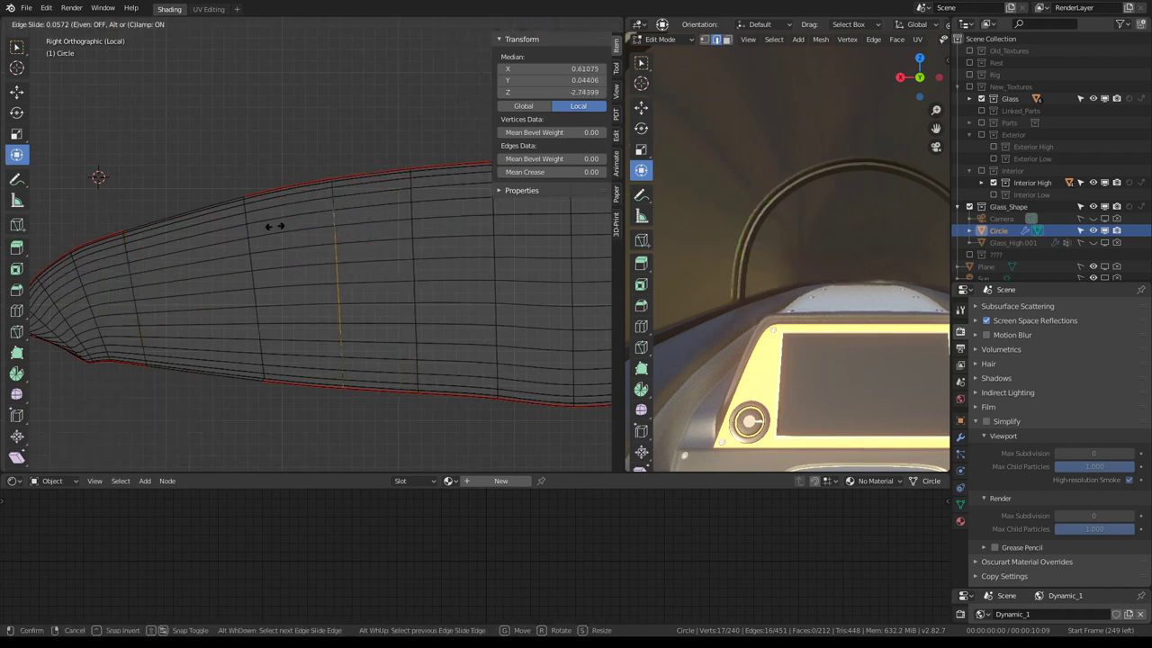
pyautogui.click(217, 238)
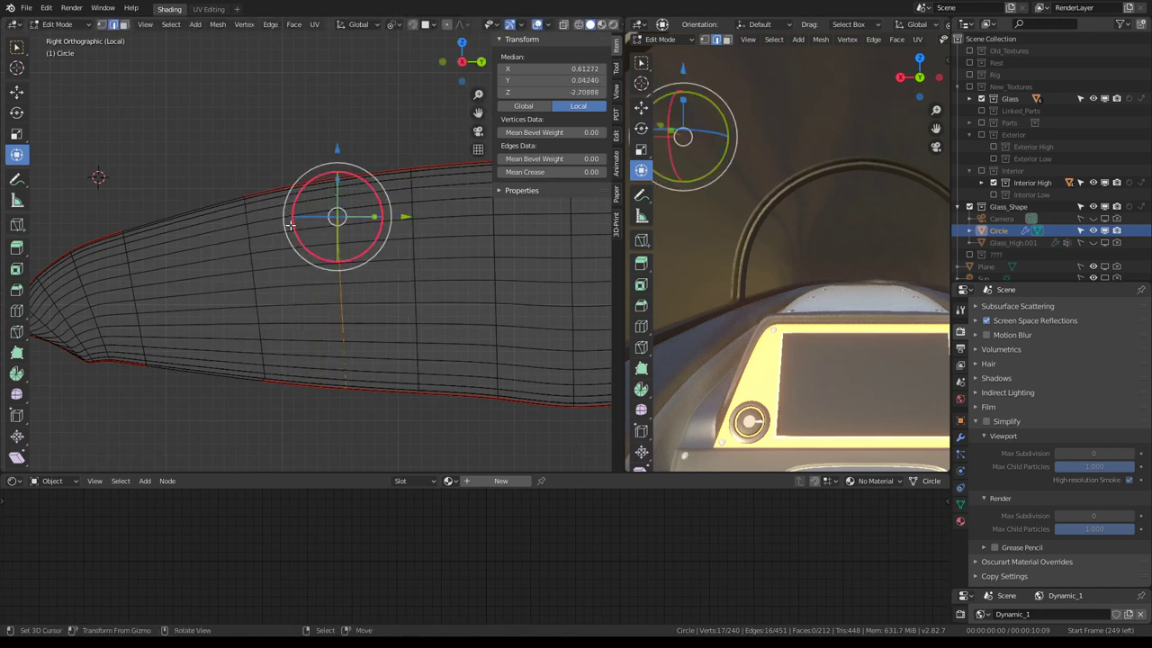
pyautogui.keyDown('ctrl'); pyautogui.keyDown('alt'); pyautogui.click(300, 216); pyautogui.keyUp('alt'); pyautogui.keyUp('ctrl')
pyautogui.press('q')
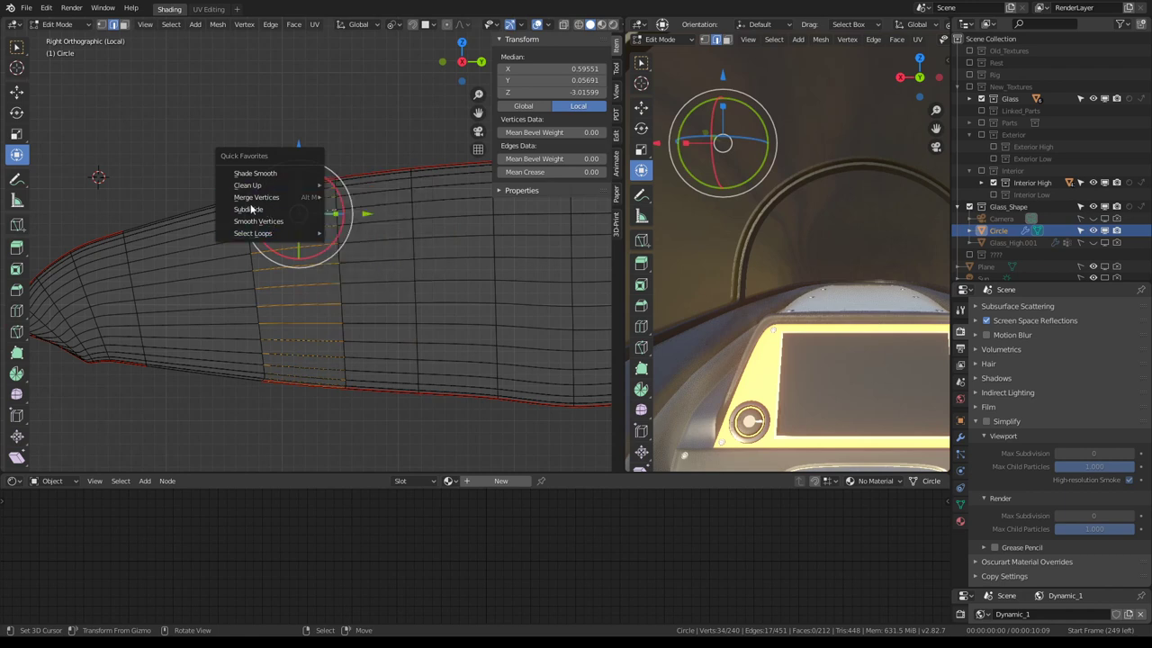
pyautogui.moveTo(257, 197)
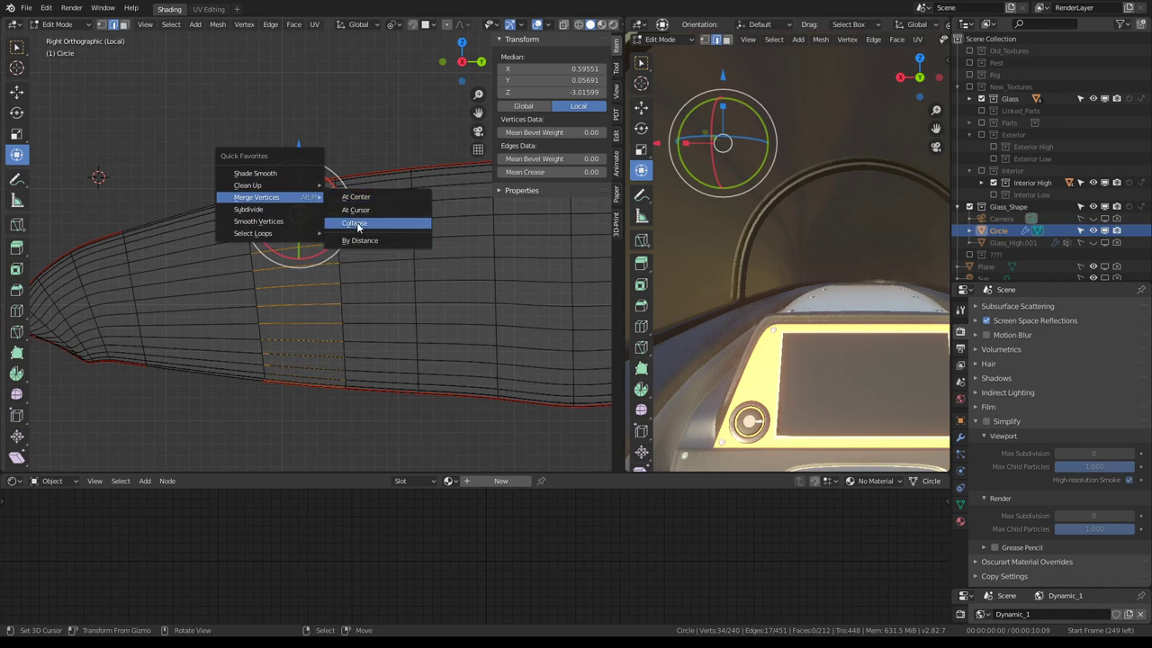
# Collapse the selected edge ring, merging two neighbouring loops into one
pyautogui.click(356, 223)
pyautogui.scroll(-3, 751, 225)
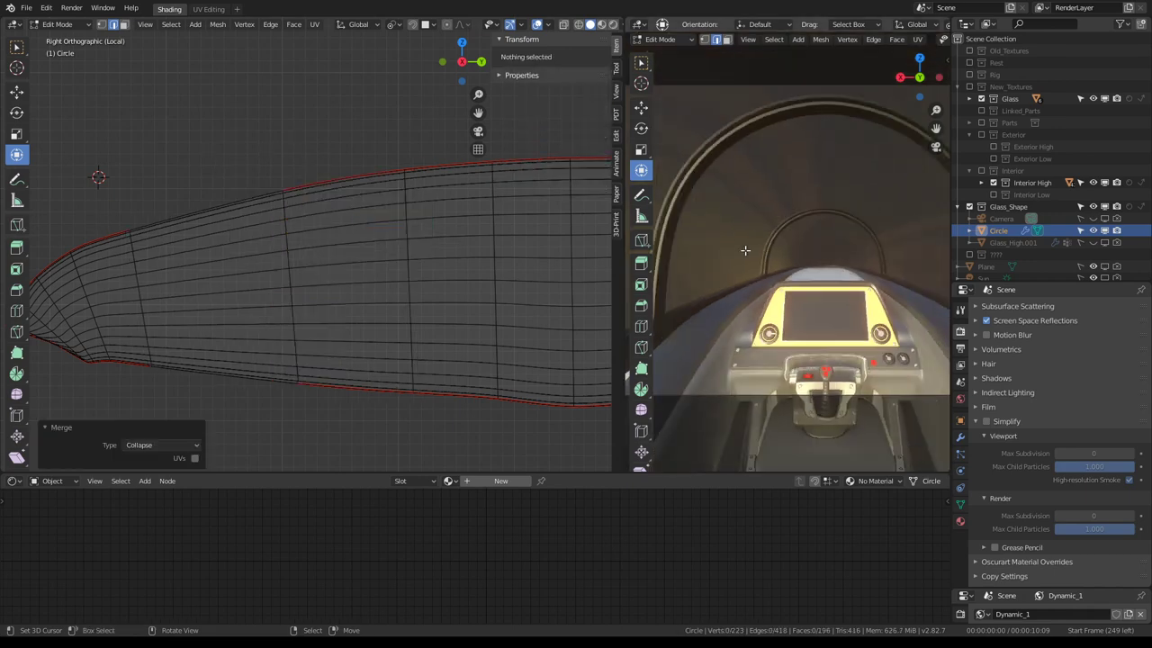
pyautogui.scroll(-3, 745, 250)
pyautogui.moveTo(745, 250); pyautogui.dragTo(751, 205, button='middle')
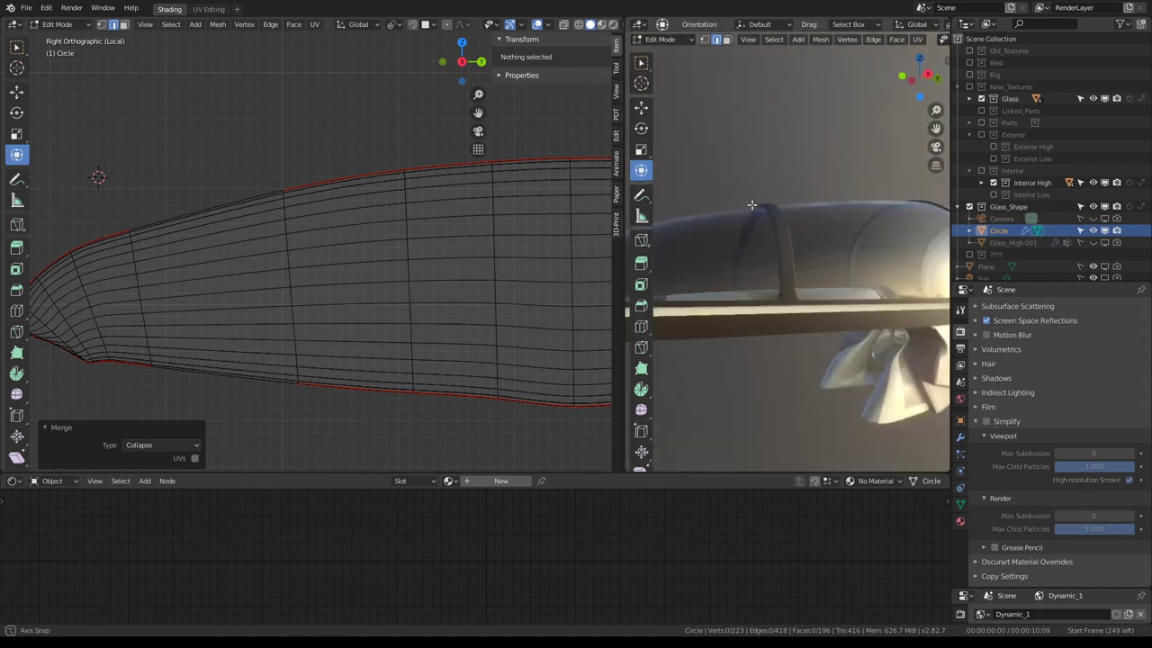
pyautogui.moveTo(751, 205)
pyautogui.mouseDown(button='middle')
pyautogui.moveTo(746, 224)
pyautogui.moveTo(794, 263)
pyautogui.moveTo(662, 234)
pyautogui.moveTo(710, 242)
pyautogui.mouseUp(button='middle')
pyautogui.scroll(3, 710, 243)
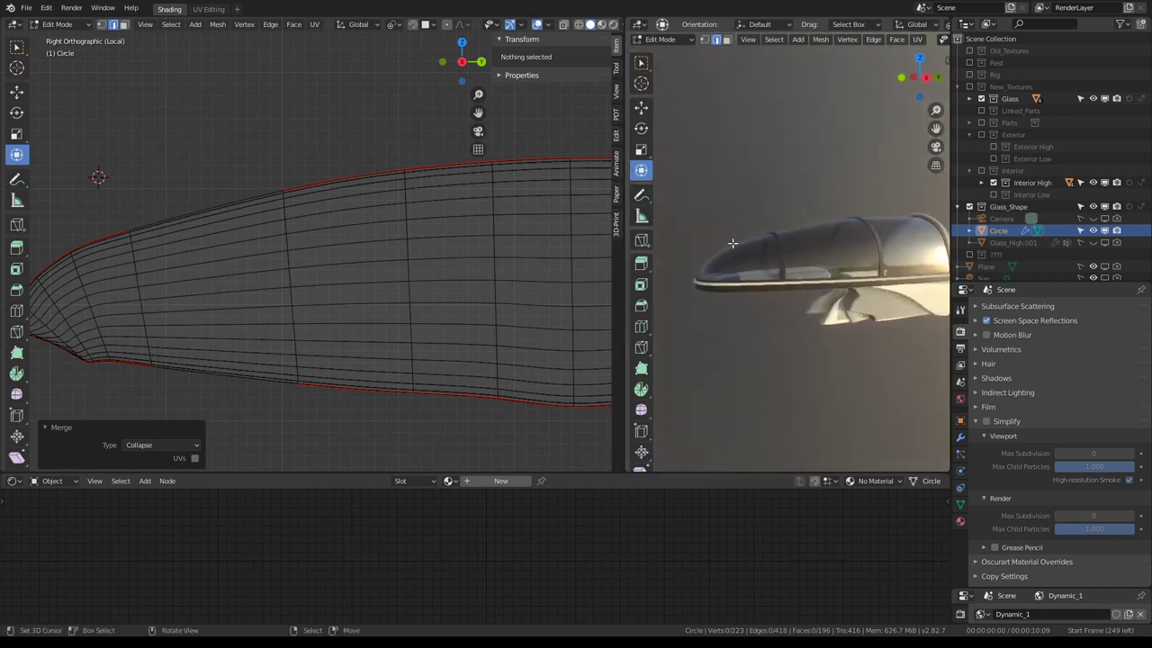
# Inspect the canopy through the scene camera and from an angled side view
pyautogui.press('KP_0')
pyautogui.scroll(2, 818, 249)
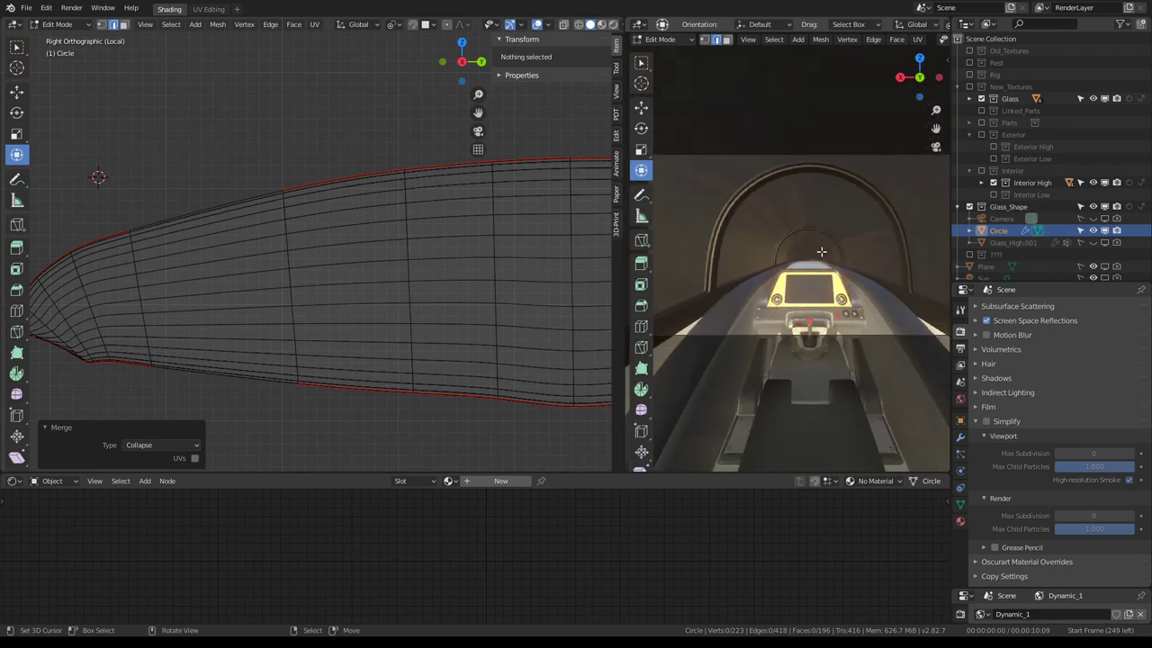
pyautogui.scroll(-2, 823, 251)
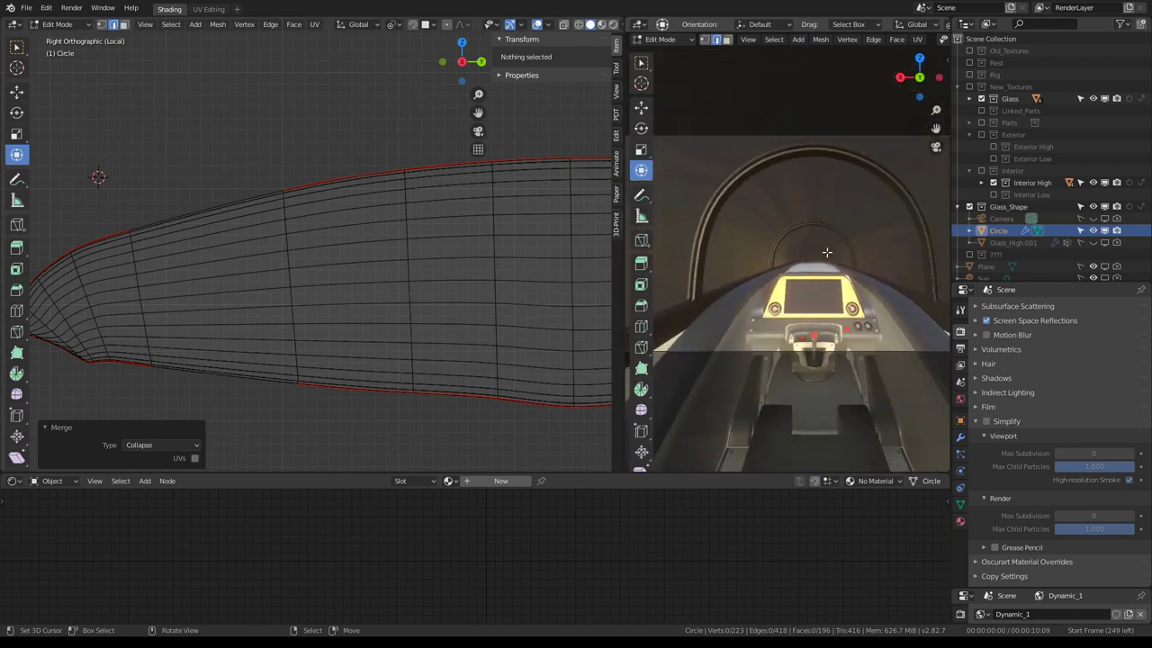
pyautogui.moveTo(347, 244); pyautogui.dragTo(325, 222, button='middle')
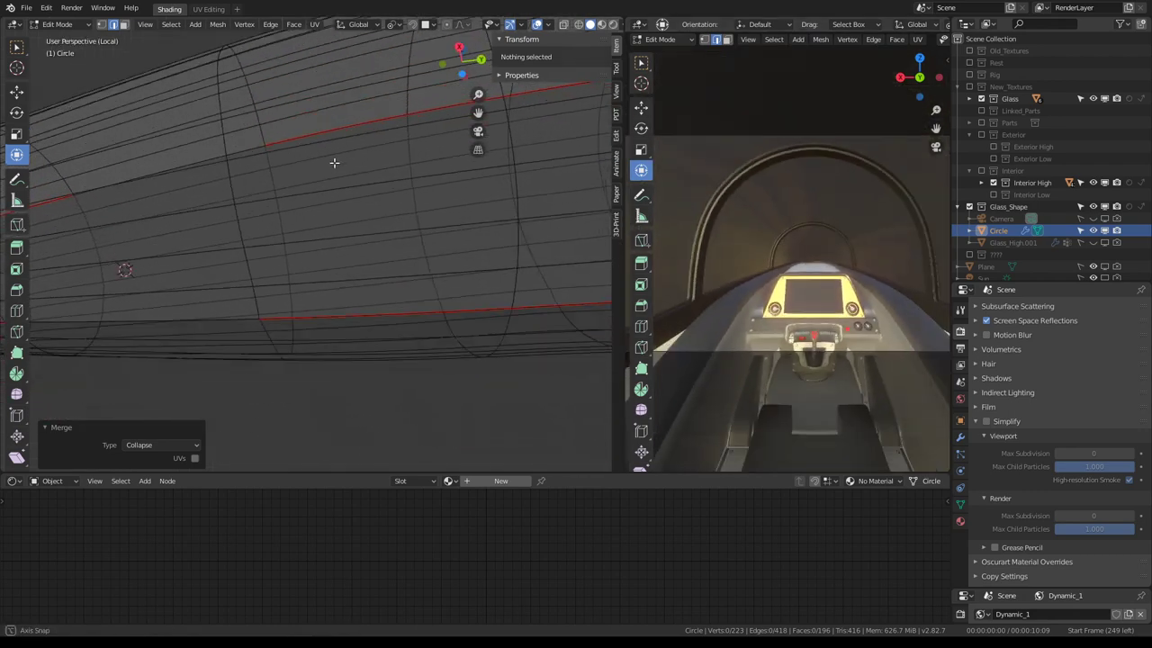
pyautogui.scroll(-3, 384, 211)
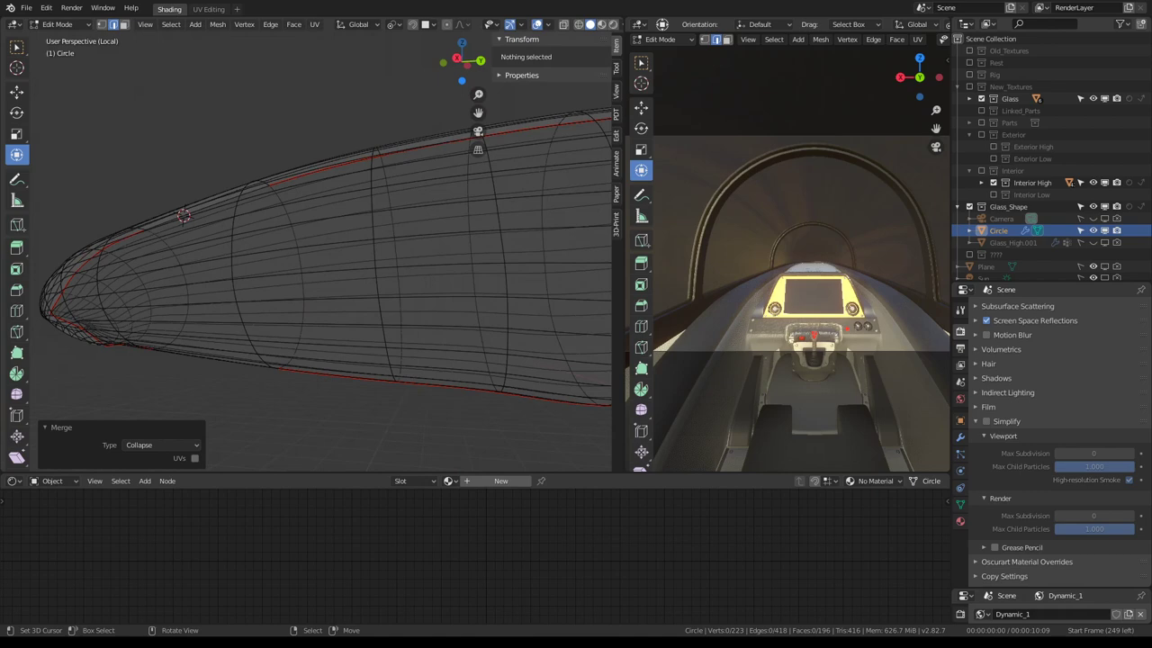
pyautogui.moveTo(416, 189); pyautogui.dragTo(314, 192, button='middle')
# Orbit the preview close around the canopy, then view it straight from the right side
pyautogui.moveTo(810, 225); pyautogui.dragTo(861, 229, button='middle')
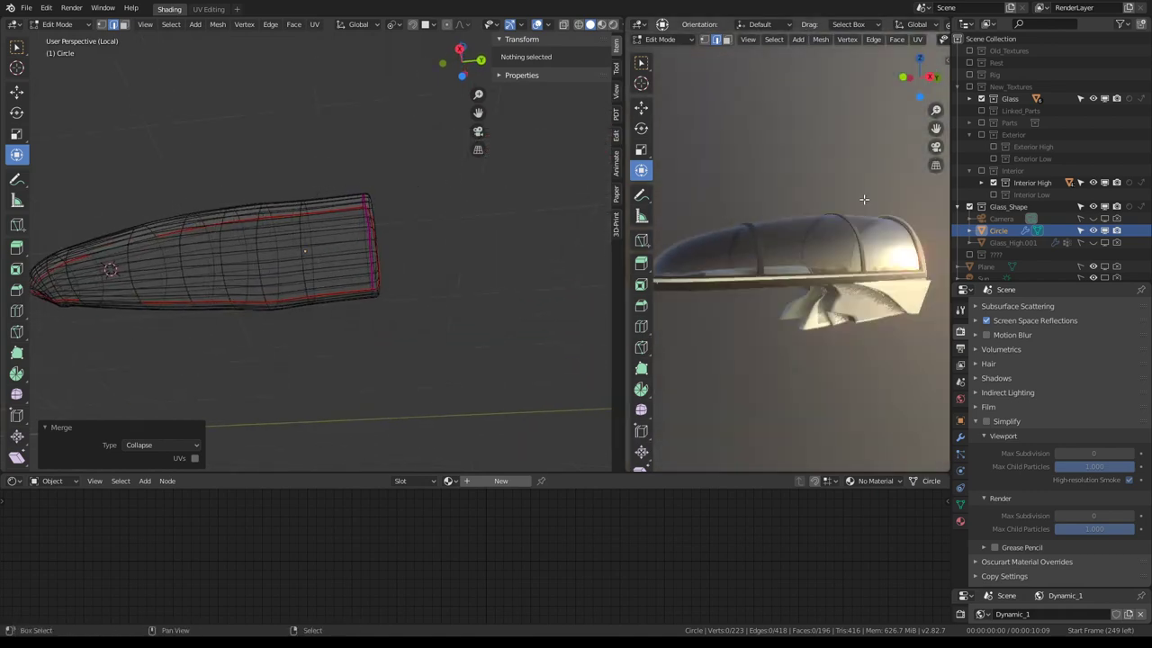
pyautogui.scroll(-5, 861, 230)
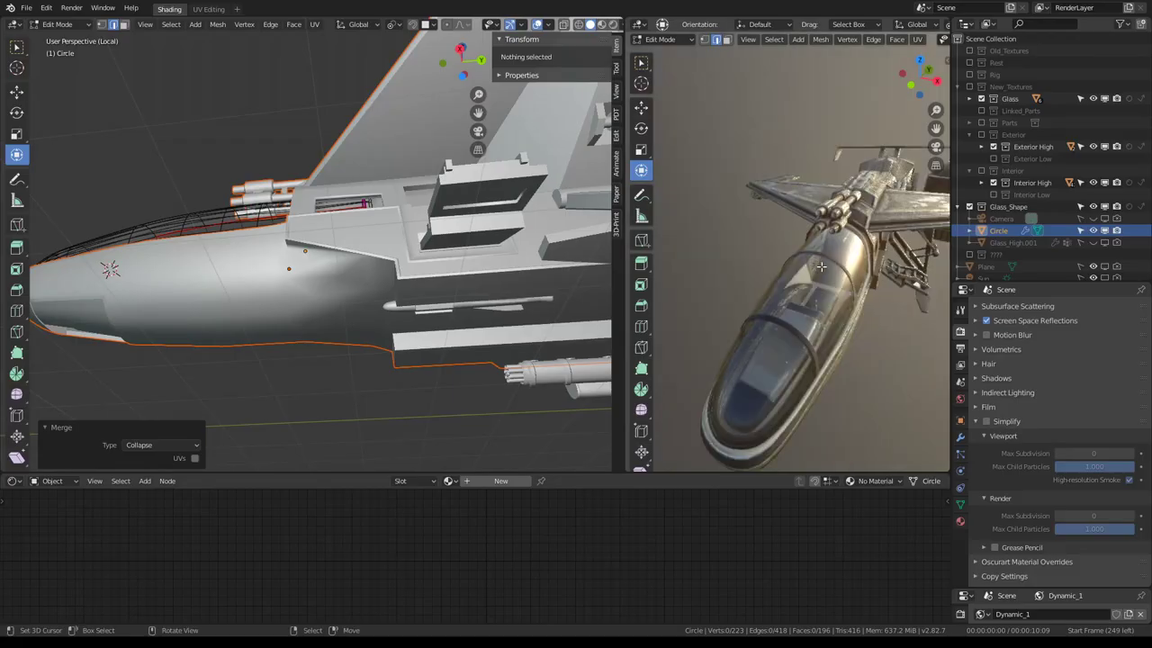
pyautogui.moveTo(771, 225)
pyautogui.mouseDown(button='middle')
pyautogui.moveTo(771, 214)
pyautogui.moveTo(693, 216)
pyautogui.moveTo(864, 232)
pyautogui.moveTo(832, 285)
pyautogui.moveTo(870, 253)
pyautogui.moveTo(833, 260)
pyautogui.mouseUp(button='middle')
pyautogui.scroll(-5, 865, 232)
pyautogui.scroll(3, 846, 275)
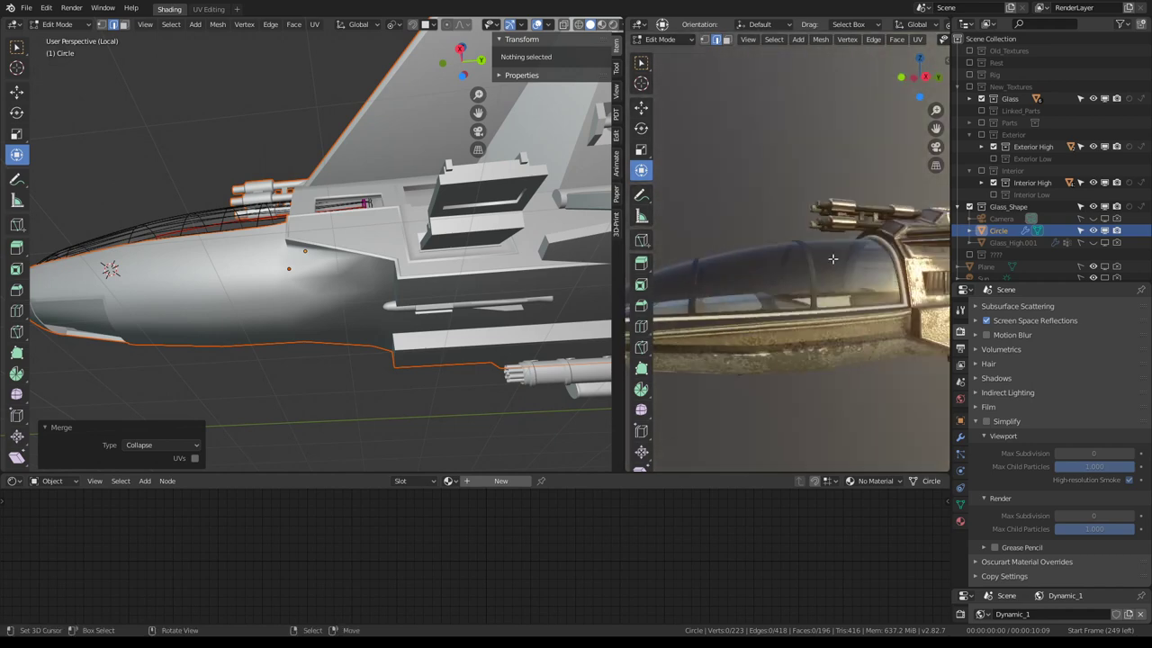
pyautogui.scroll(-2, 833, 259)
pyautogui.press('KP_3')
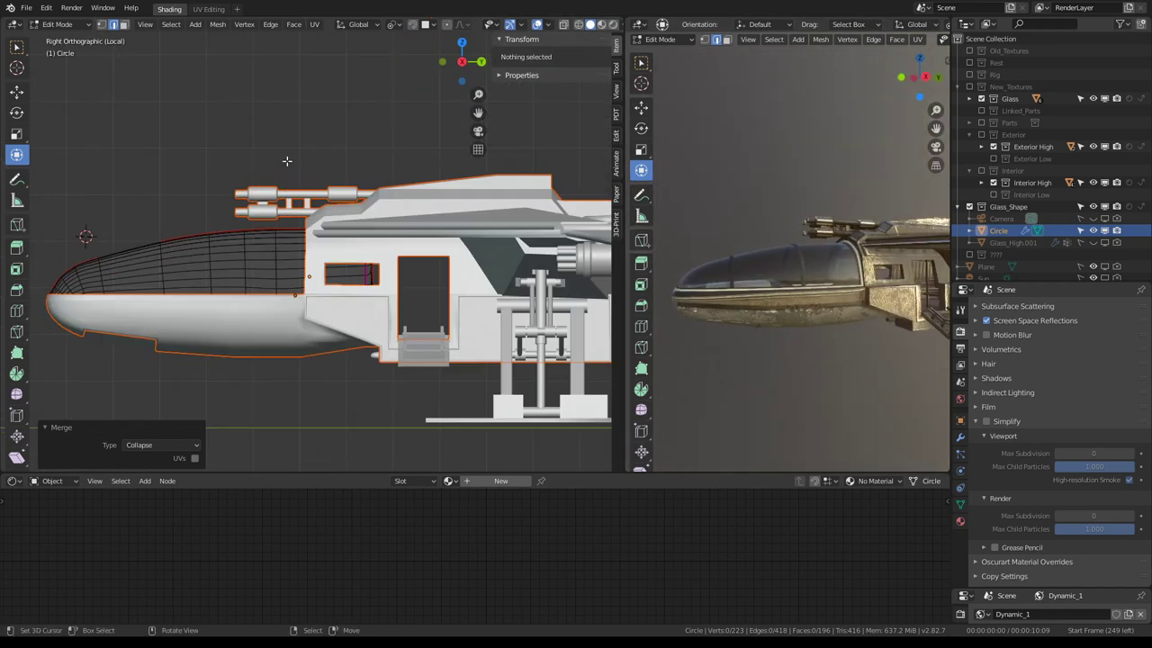
pyautogui.scroll(2, 168, 243)
pyautogui.hotkey('ctrl', 'z')
# Subdivide the selected canopy faces with one cut via Quick Favorites
pyautogui.scroll(2, 225, 200)
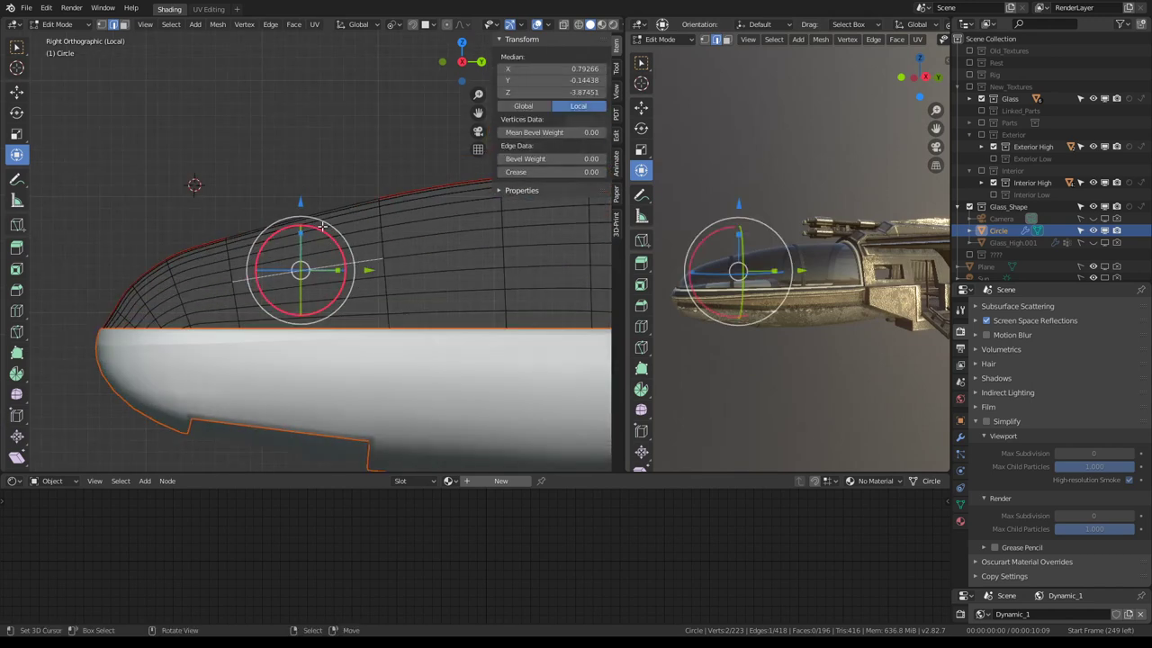
pyautogui.press('q')
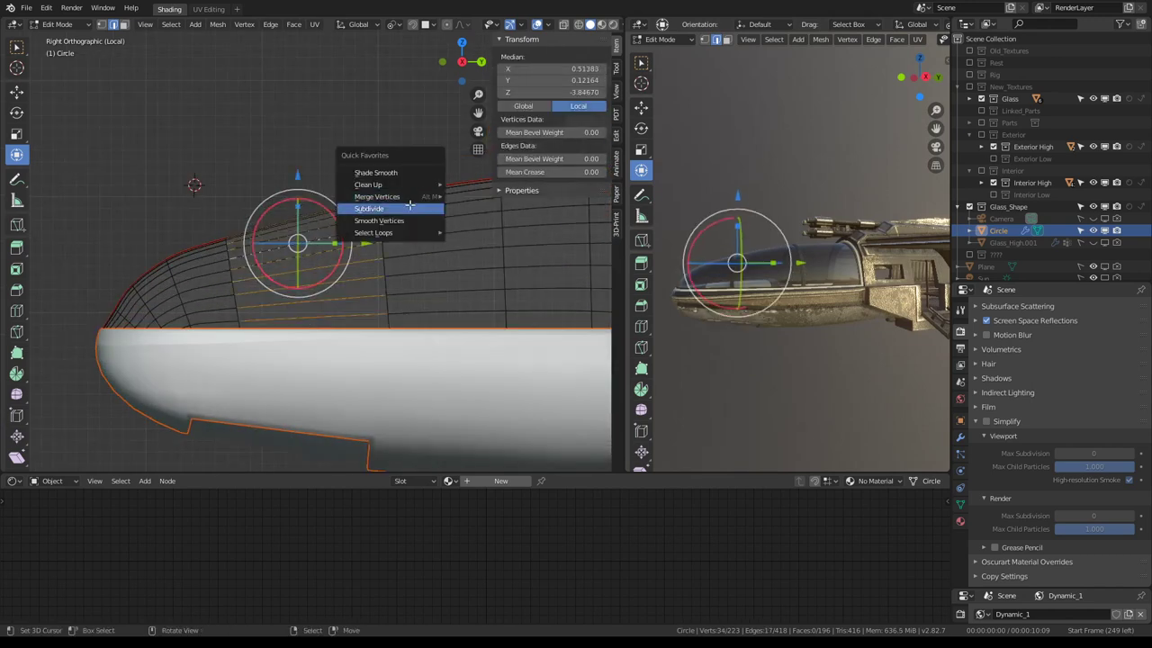
pyautogui.click(410, 208)
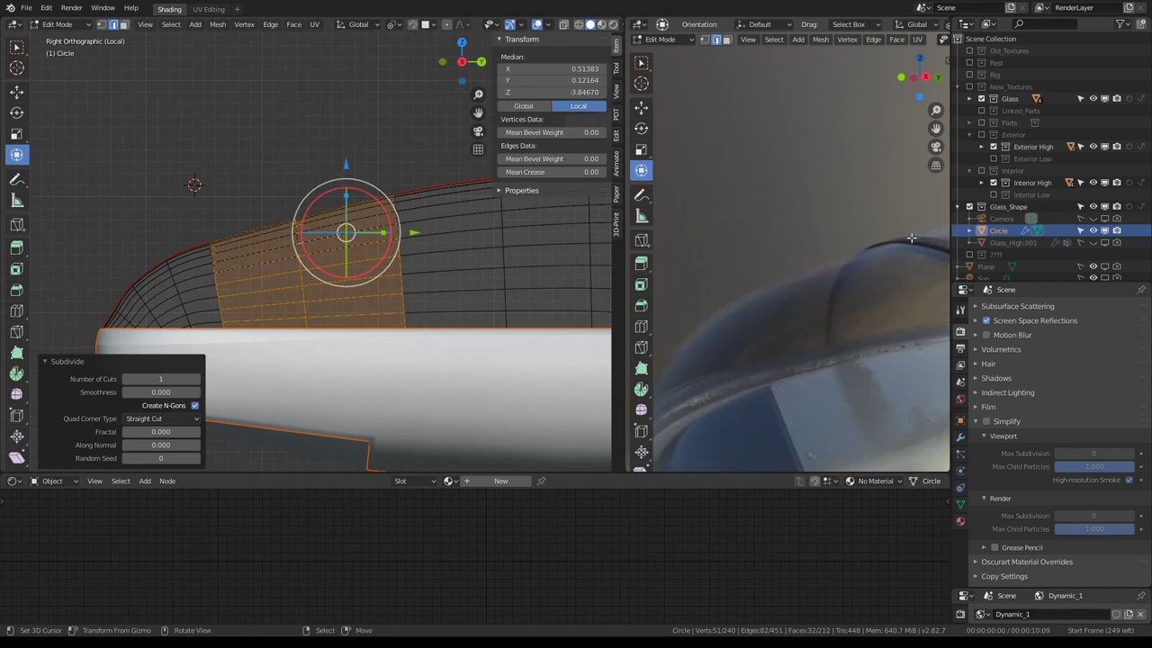
pyautogui.moveTo(793, 225); pyautogui.dragTo(769, 243, button='middle')
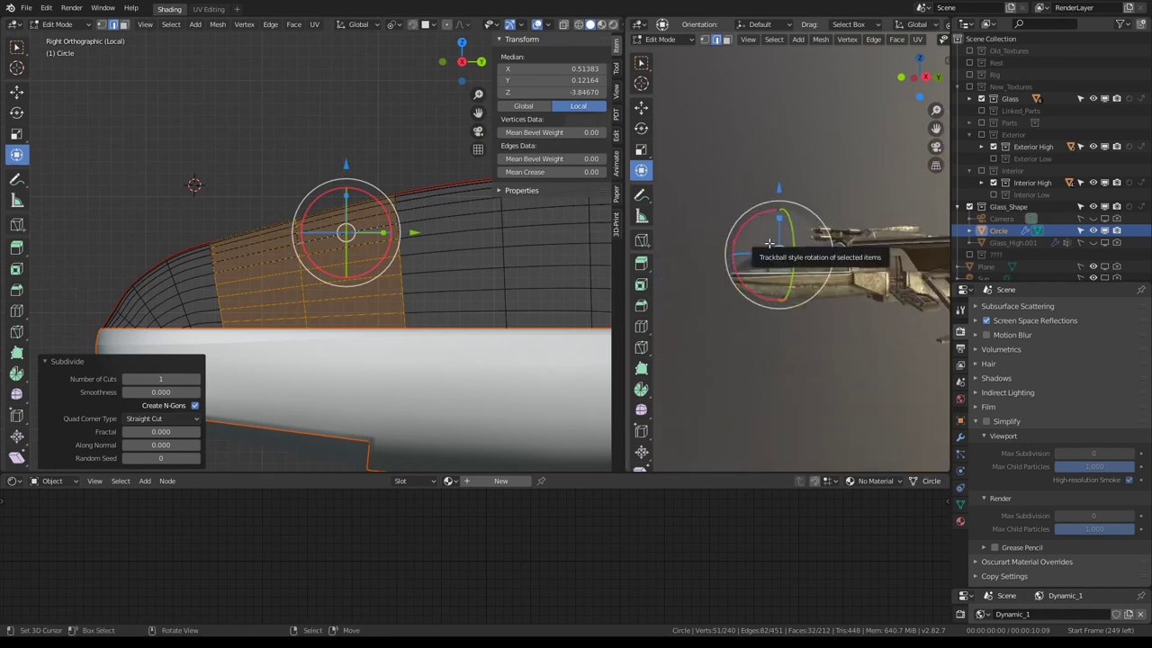
pyautogui.press('KP_3')
pyautogui.moveTo(687, 241); pyautogui.dragTo(738, 270, button='middle')
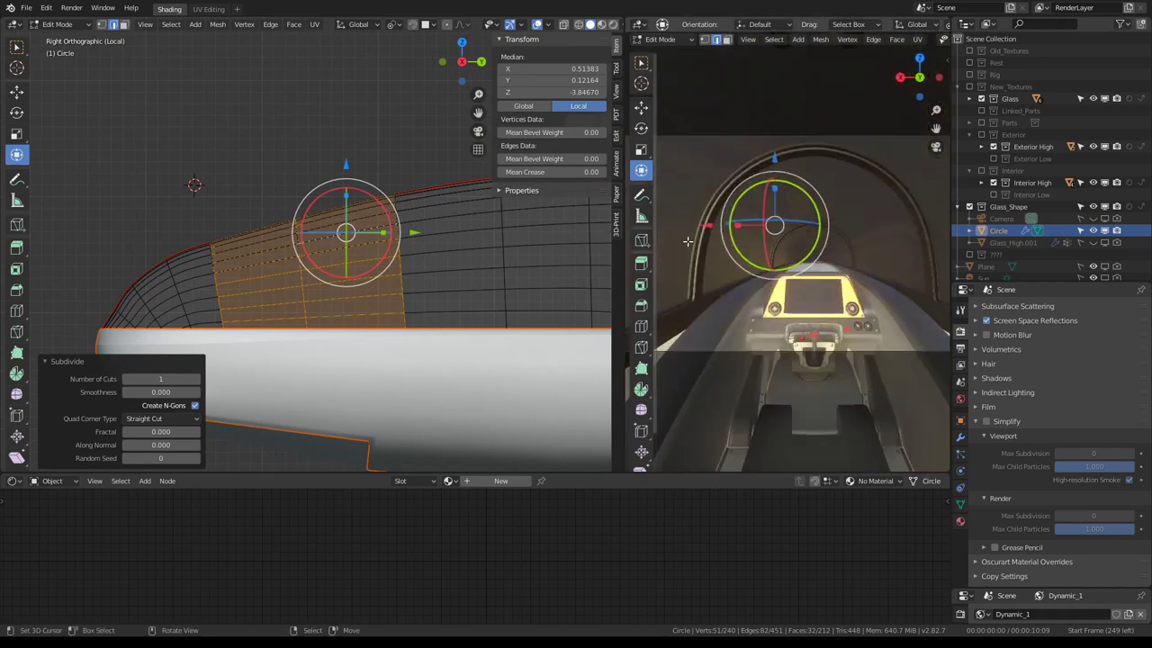
pyautogui.scroll(3, 276, 265)
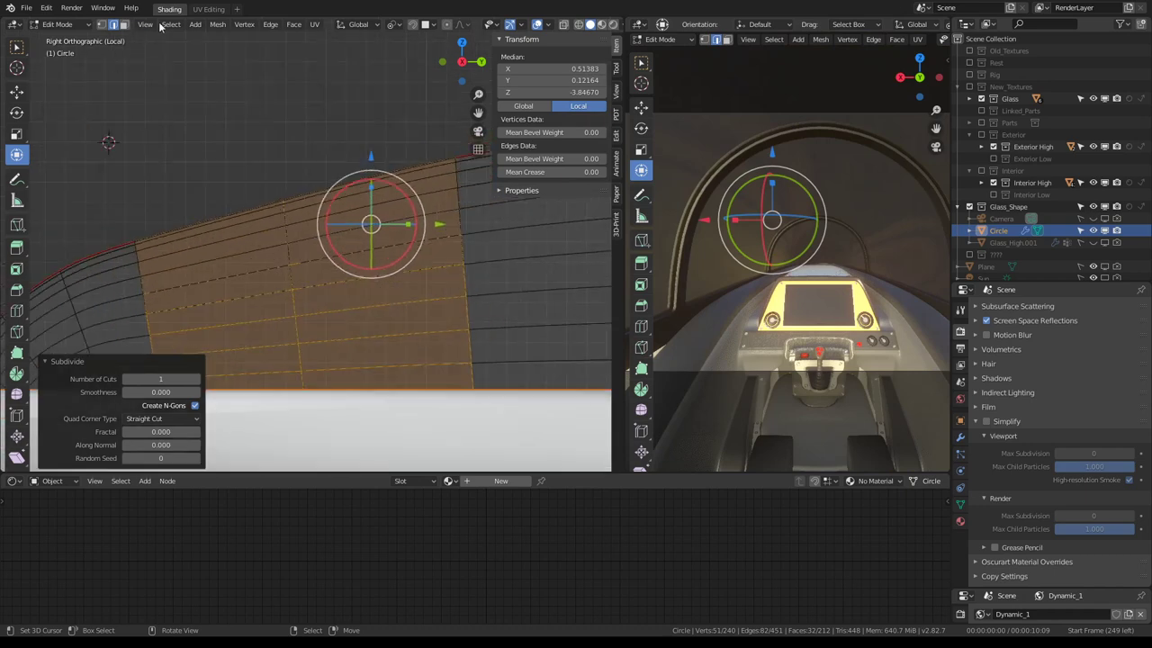
# Switch to vertex select and pick the new vertical edge loop for a trial move
pyautogui.click(103, 24)
pyautogui.scroll(-2, 248, 151)
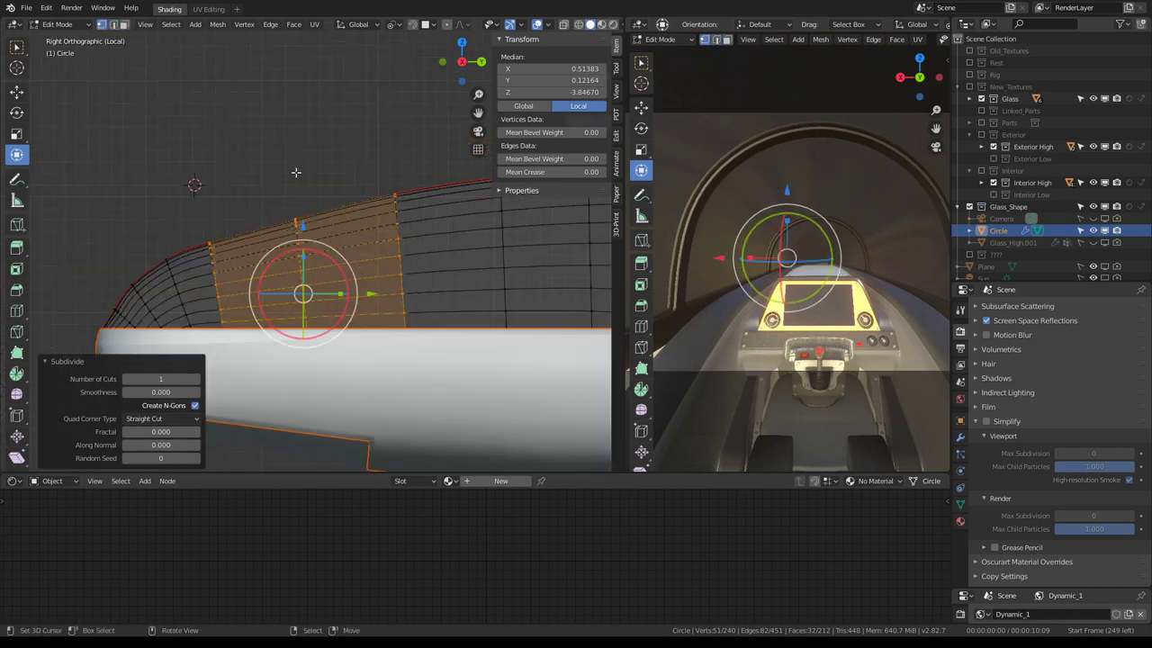
pyautogui.scroll(-3, 296, 172)
pyautogui.scroll(3, 296, 207)
pyautogui.keyDown('alt'); pyautogui.click(294, 232); pyautogui.keyUp('alt')
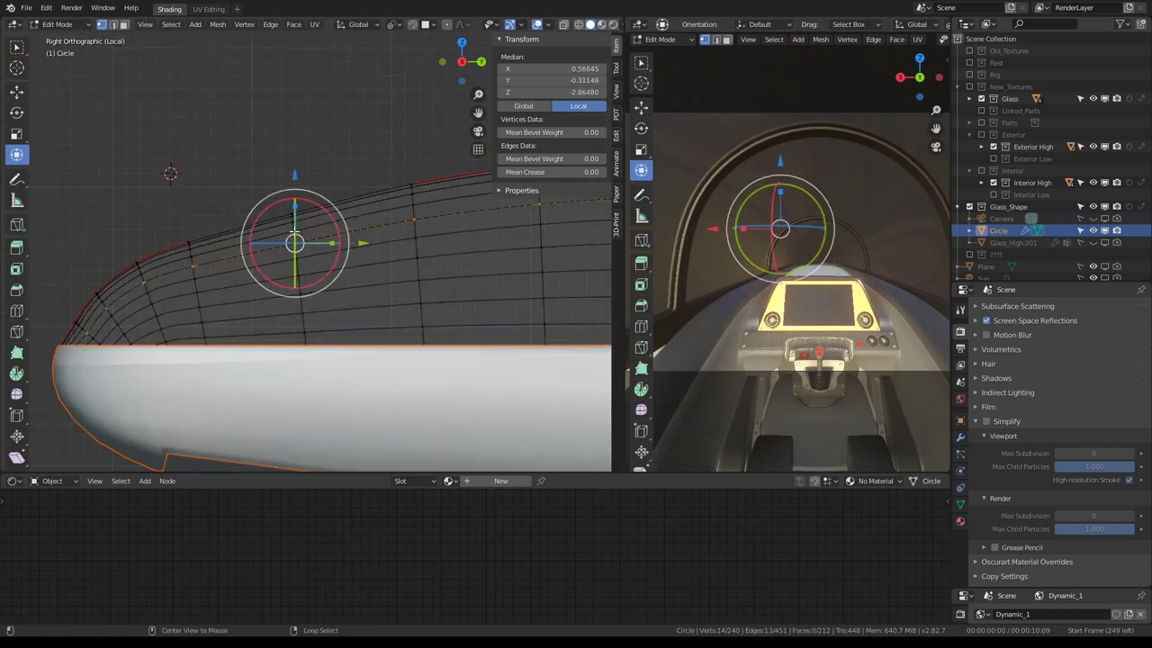
pyautogui.keyDown('alt'); pyautogui.click(295, 236); pyautogui.keyUp('alt')
pyautogui.press('g')
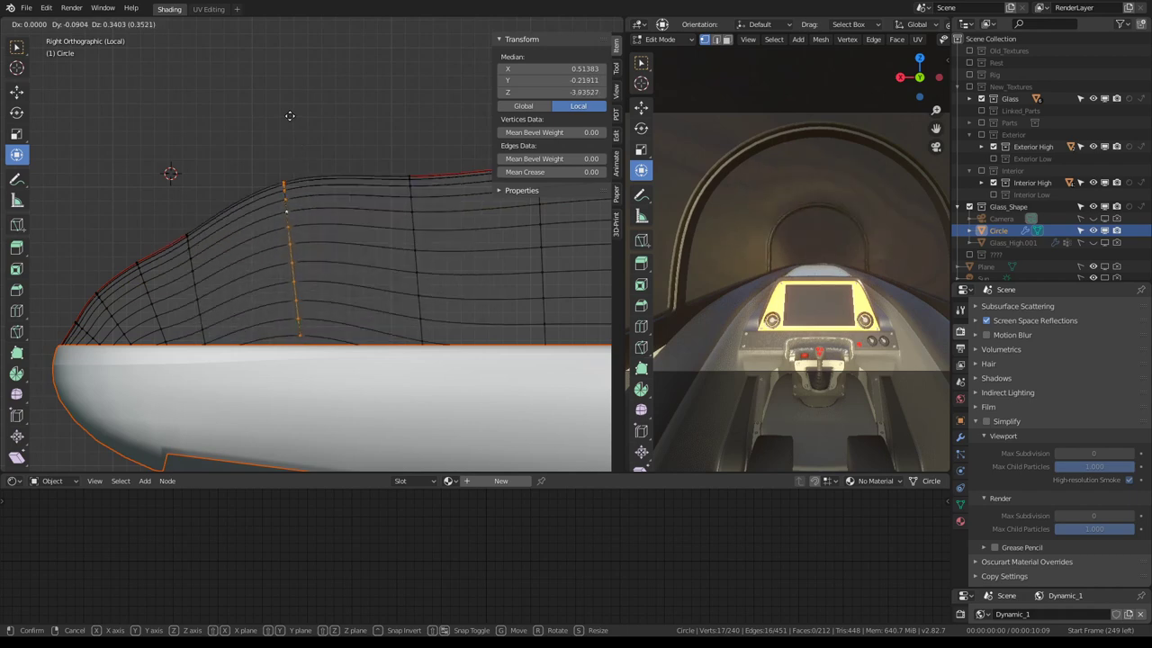
pyautogui.click(289, 115)
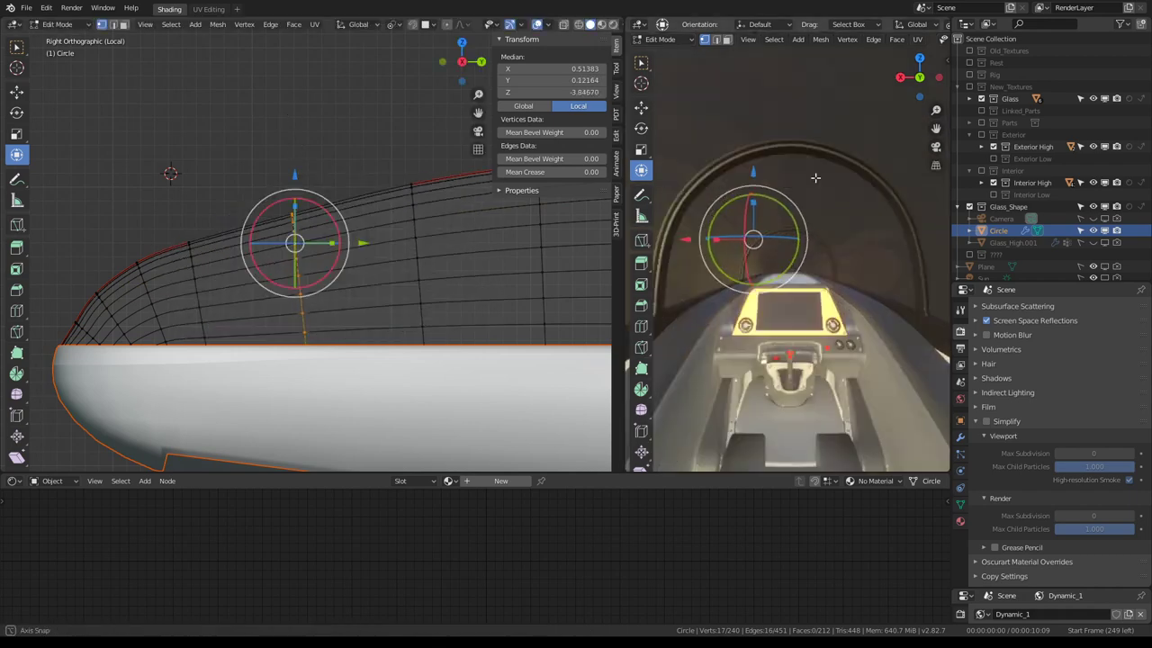
# Lift the new vertical edge loop slightly upward
pyautogui.press('KP_Decimal')
pyautogui.moveTo(756, 247); pyautogui.dragTo(782, 196, button='middle')
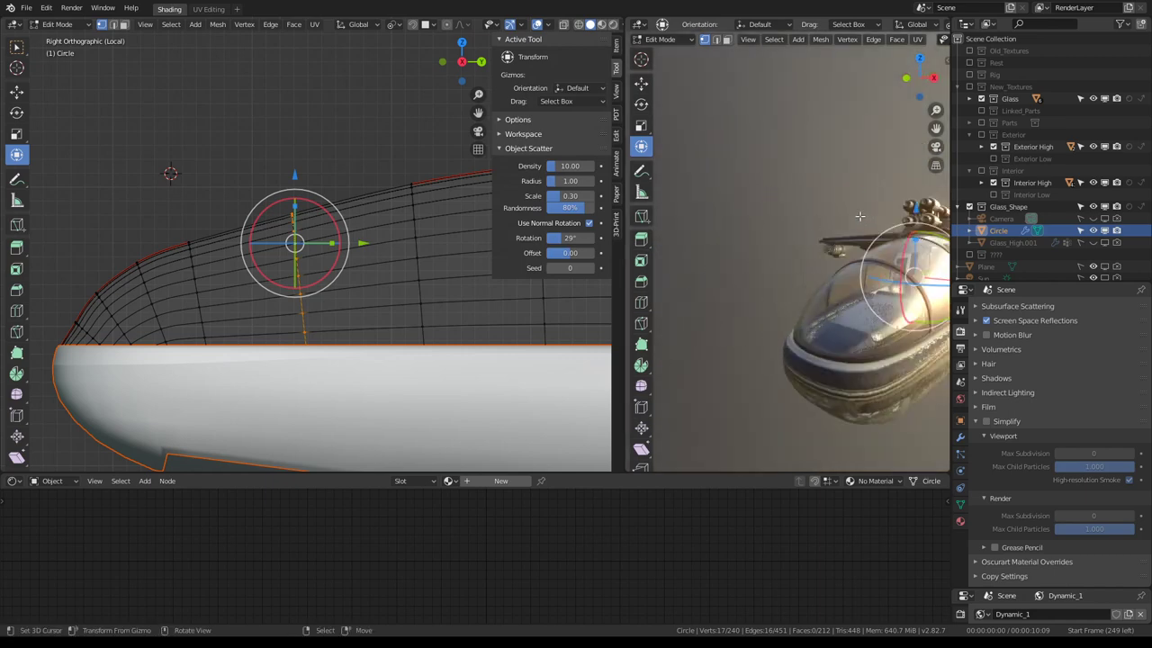
pyautogui.moveTo(795, 186); pyautogui.dragTo(795, 145)
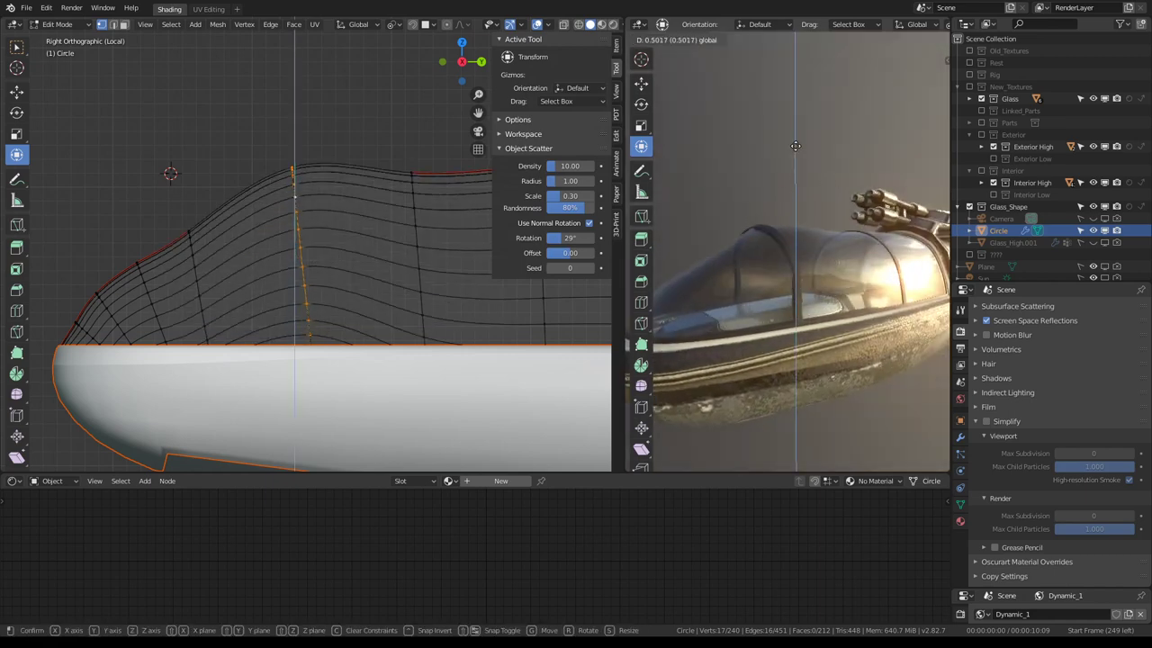
pyautogui.click(796, 146)
pyautogui.moveTo(796, 153); pyautogui.dragTo(823, 191, button='middle')
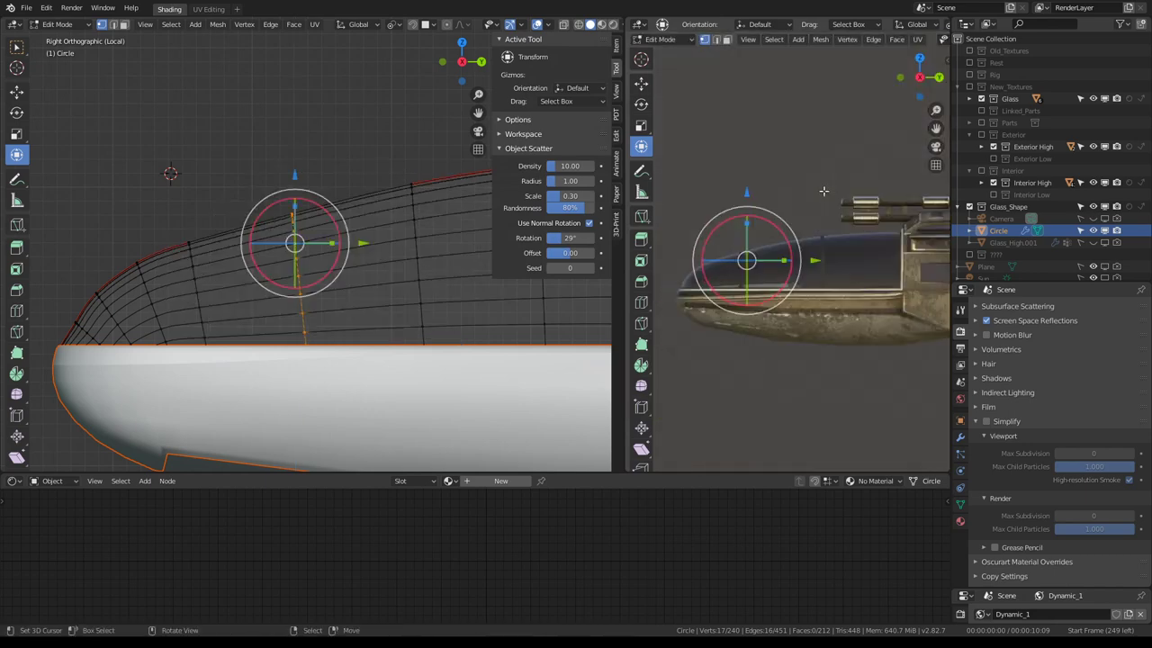
# Maximize and frame the front frame bar, testing and cancelling moves of its vertices
pyautogui.hotkey('ctrl', 'space')
pyautogui.press('KP_Decimal')
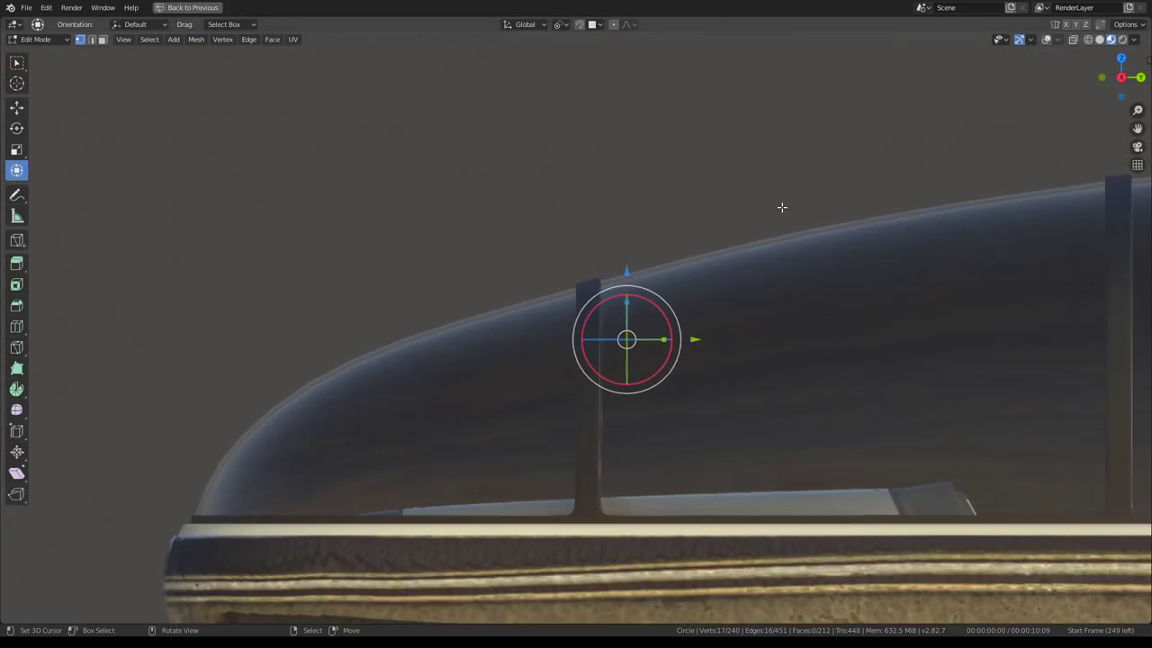
pyautogui.press('g')
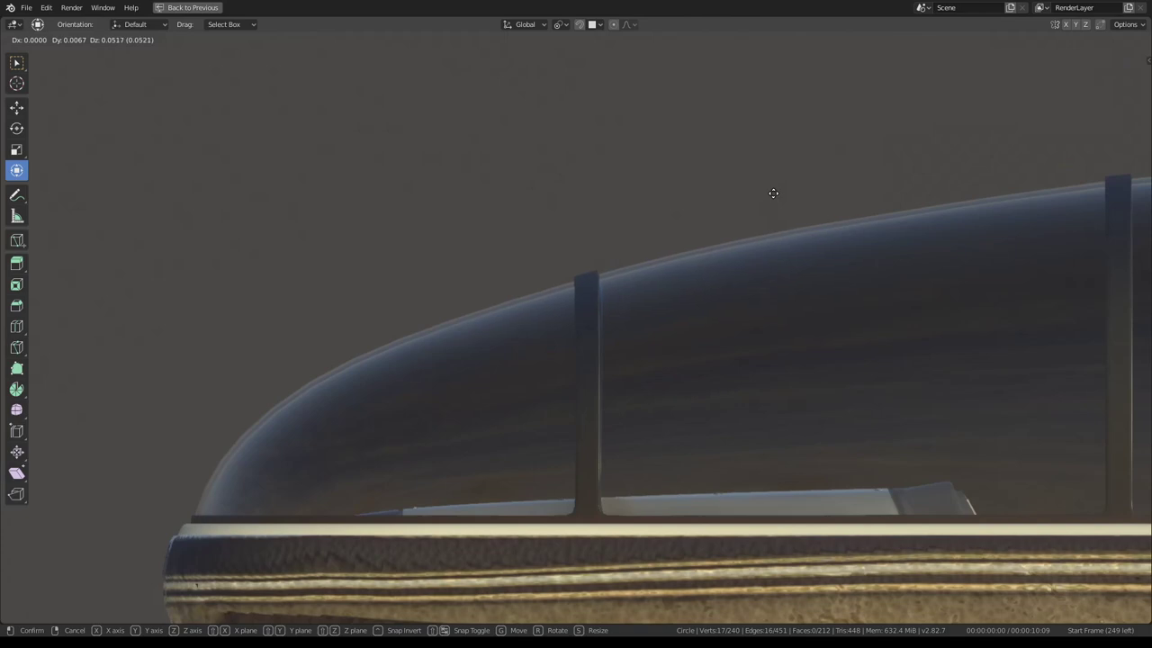
pyautogui.click(769, 187)
pyautogui.scroll(-3, 792, 207)
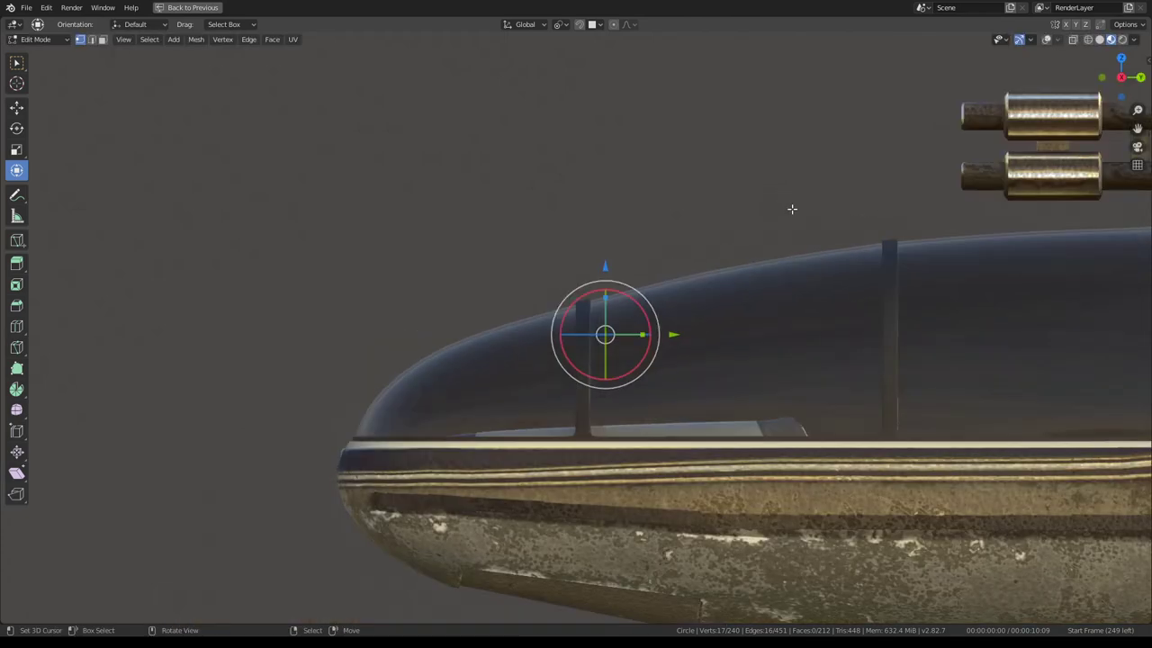
pyautogui.scroll(1, 792, 208)
pyautogui.press('g')
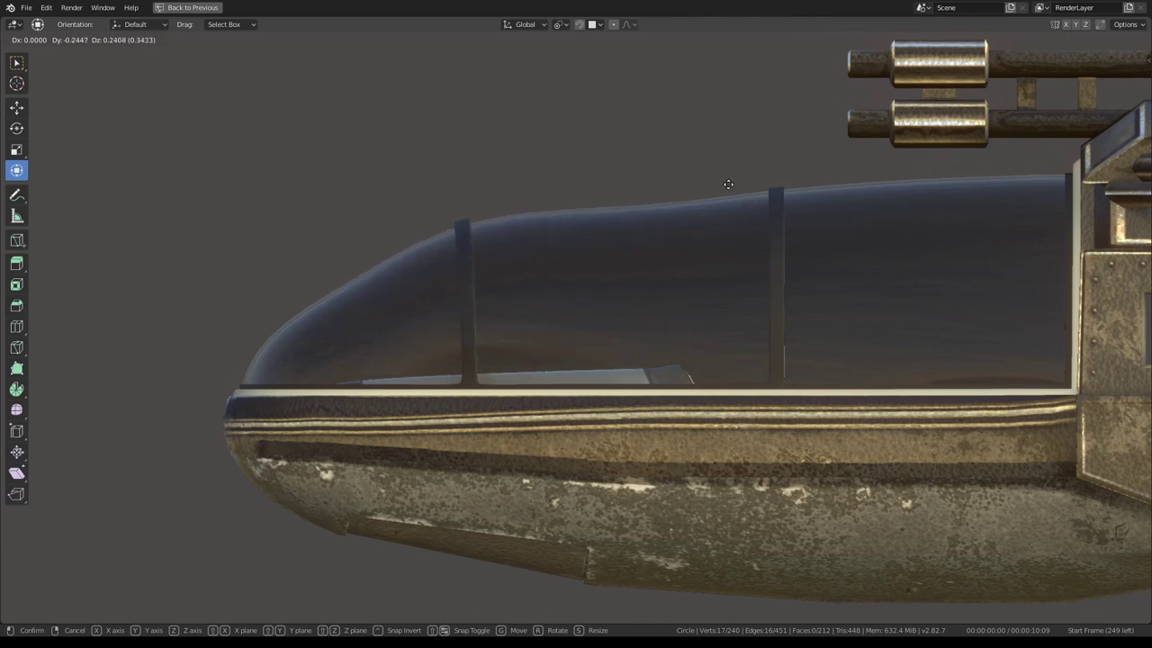
pyautogui.press('Escape')
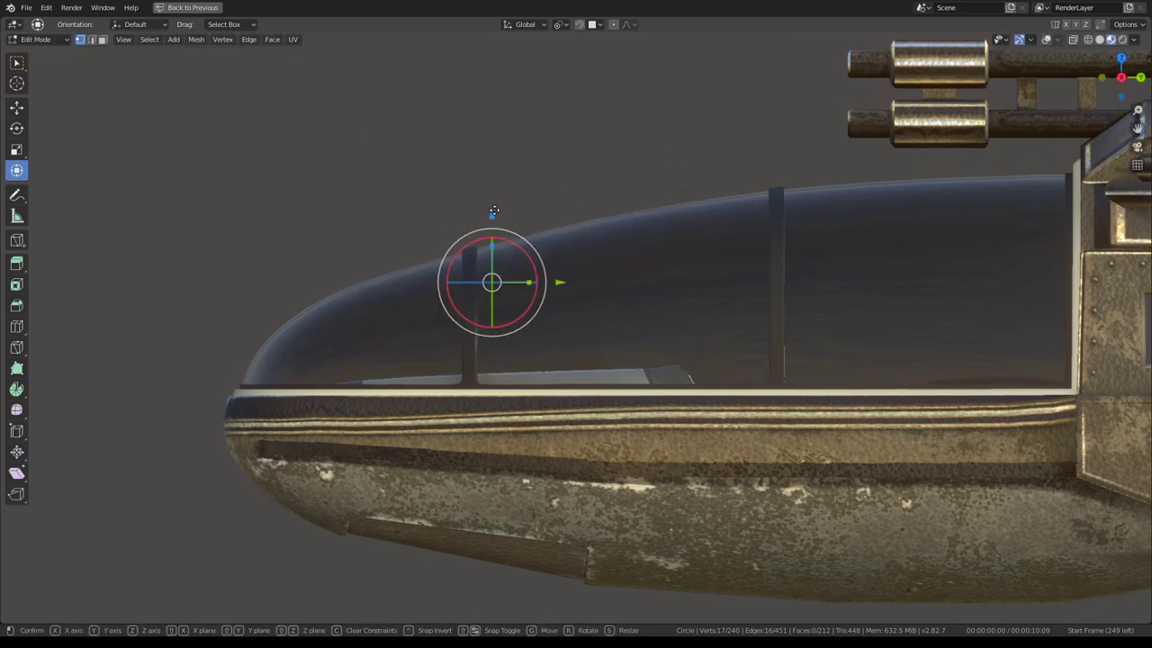
# Raise the 17-vertex frame bar loop 0.016 along Z to meet the glass
pyautogui.press('g')
pyautogui.press('z')
pyautogui.press('Escape')
pyautogui.press('g')
pyautogui.press('z')
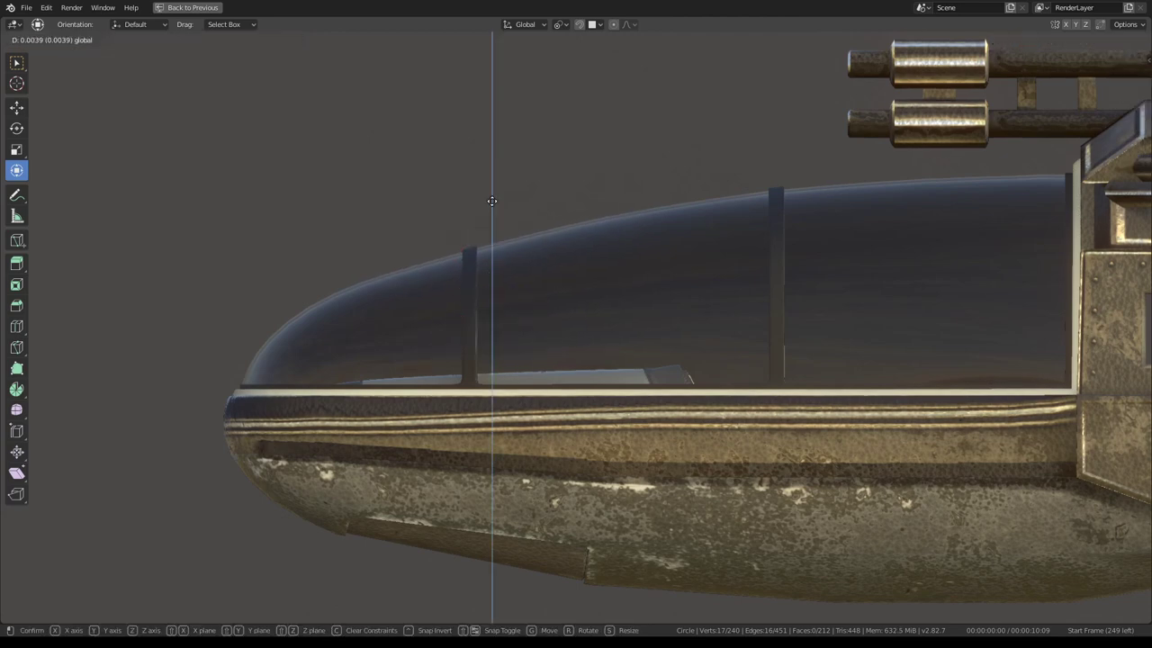
pyautogui.click(491, 199)
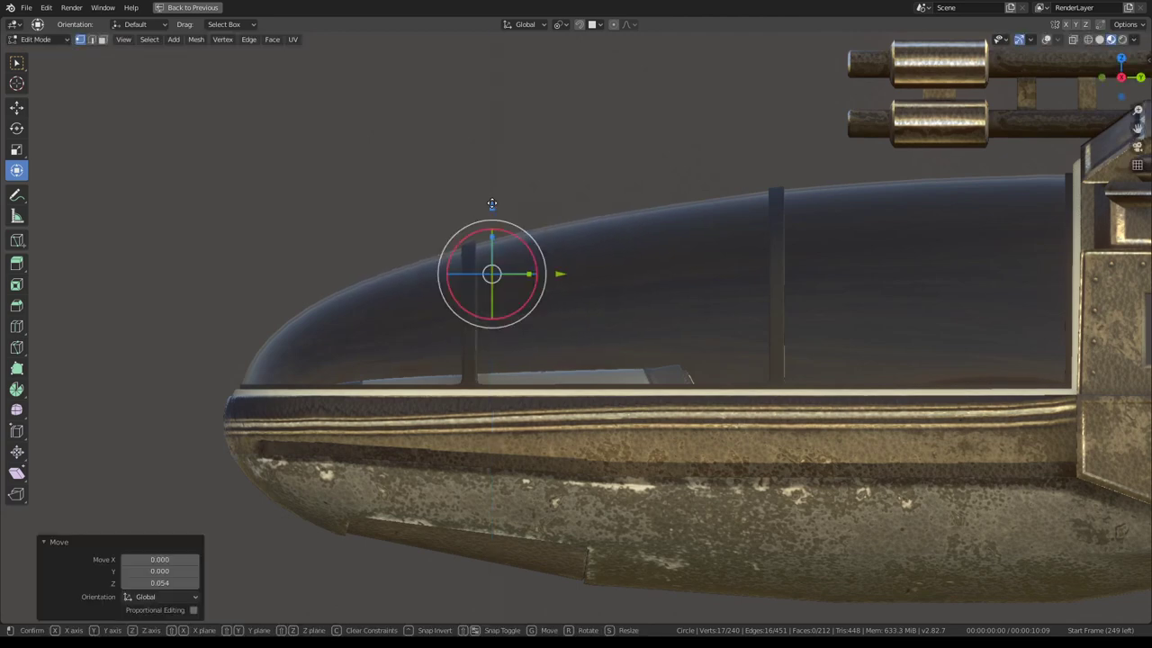
pyautogui.press('g')
pyautogui.press('z')
pyautogui.click(492, 200)
pyautogui.scroll(-3, 491, 199)
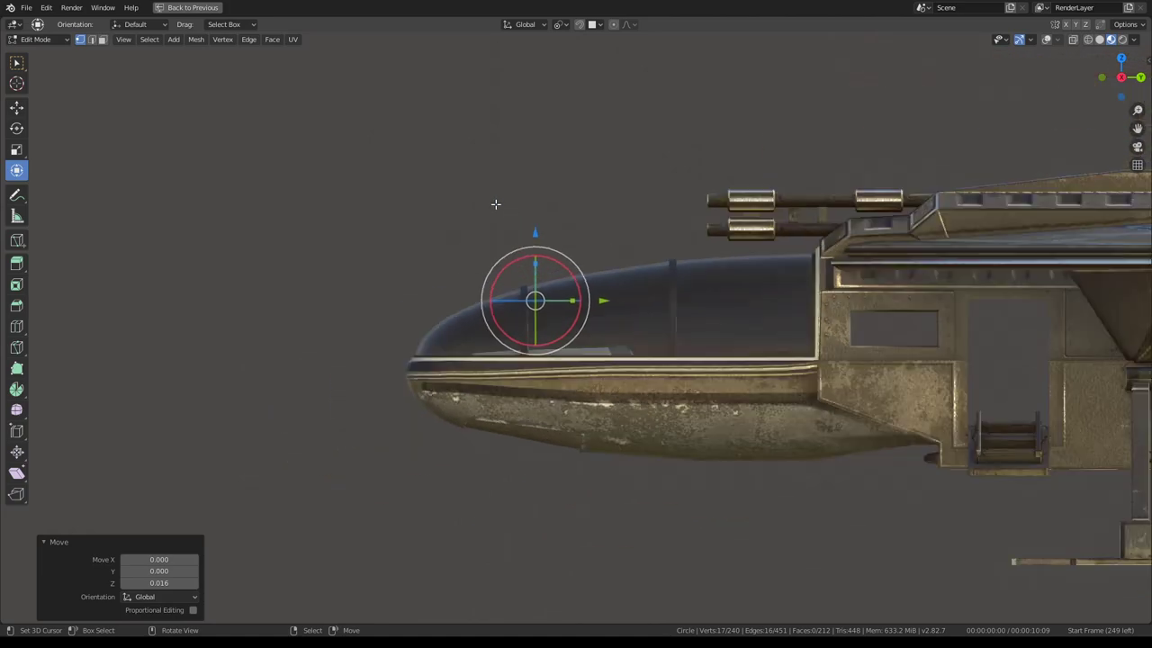
pyautogui.moveTo(492, 199)
pyautogui.mouseDown(button='middle')
pyautogui.moveTo(661, 231)
pyautogui.moveTo(753, 226)
pyautogui.mouseUp(button='middle')
pyautogui.scroll(2, 753, 226)
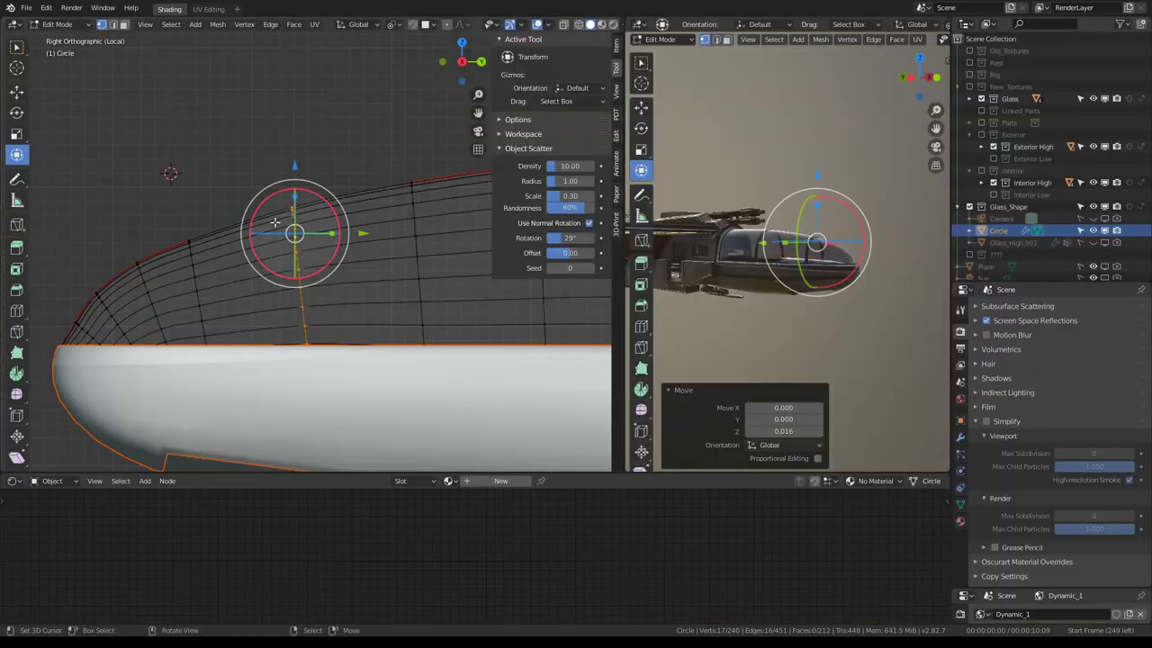
pyautogui.hotkey('ctrl', 'space')
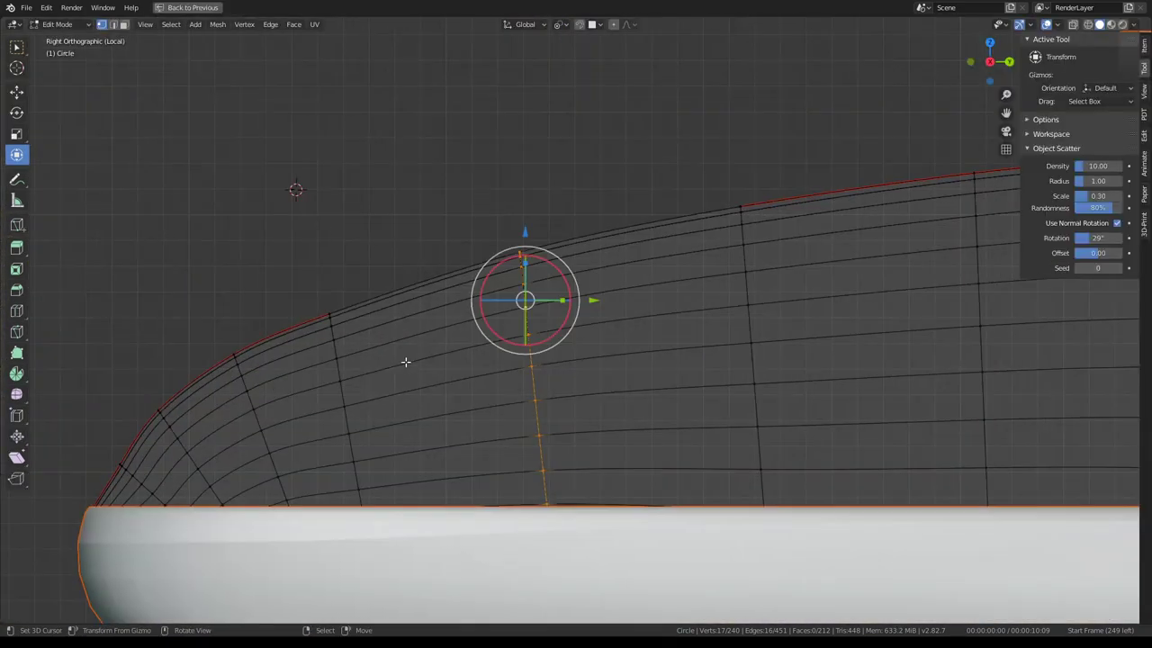
# Edge-slide the rib loop near the nose by factor 0.071
pyautogui.keyDown('alt'); pyautogui.click(348, 401); pyautogui.keyUp('alt')
pyautogui.press('g')
pyautogui.press('g')
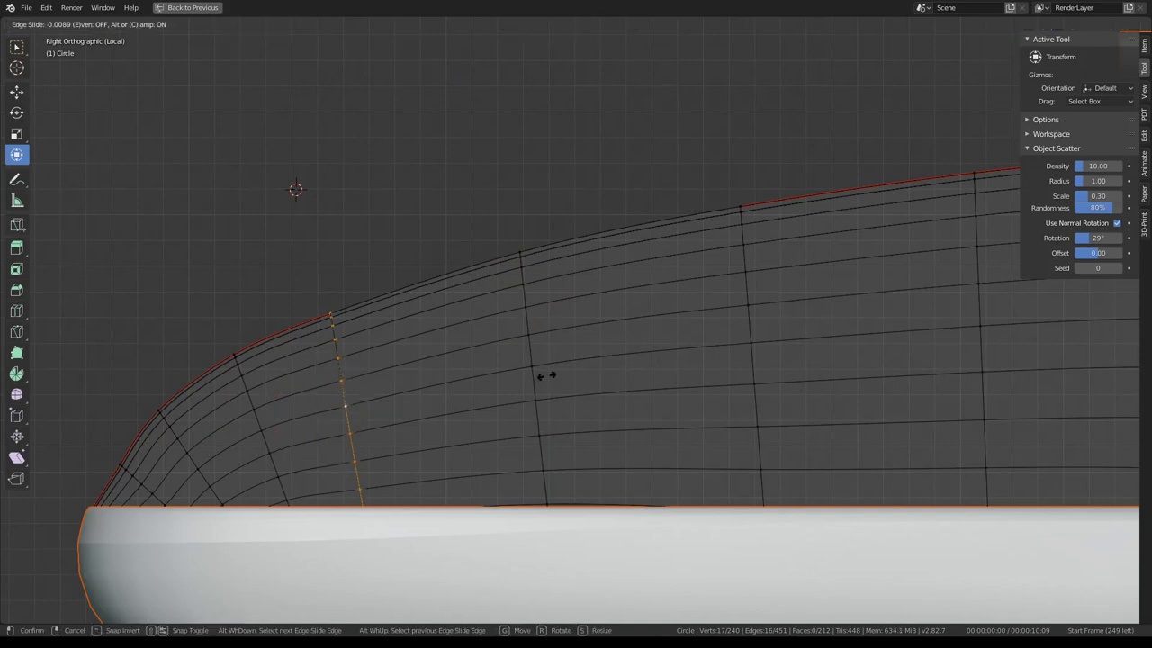
pyautogui.click(552, 375)
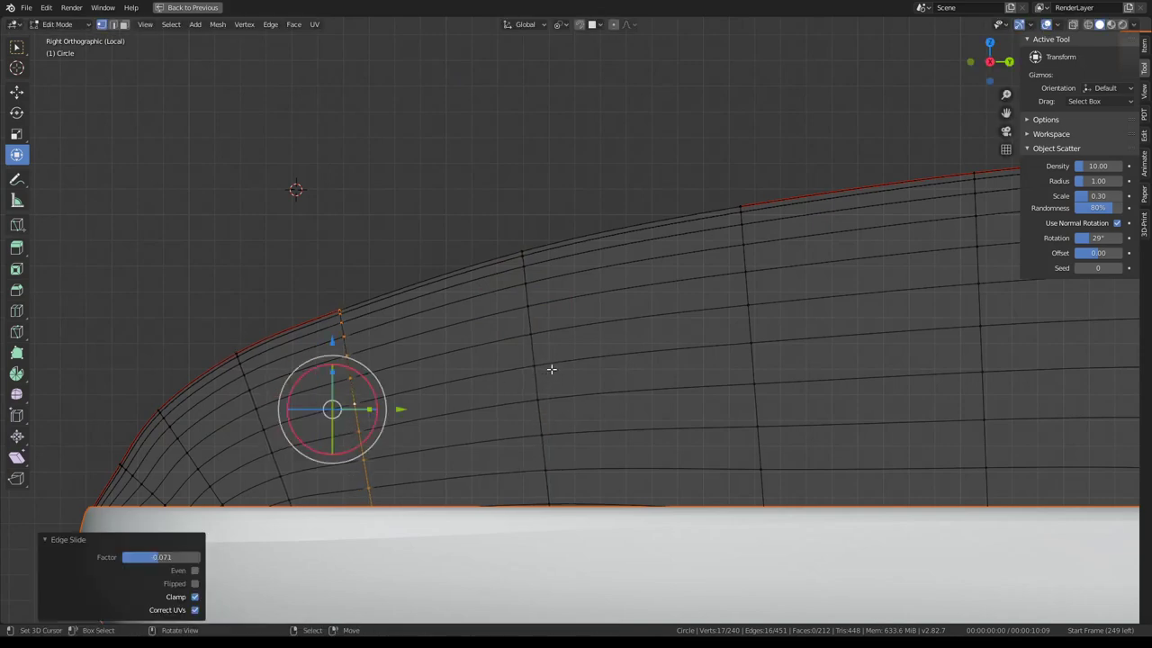
pyautogui.hotkey('ctrl', 'space')
pyautogui.hotkey('ctrl', 'space')
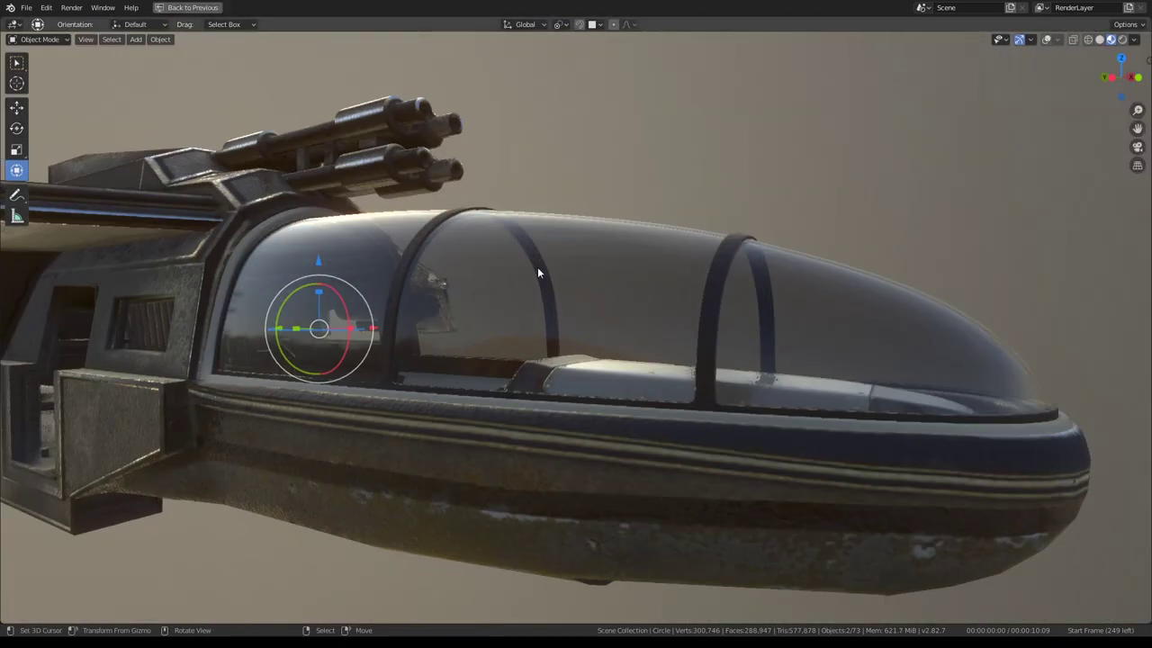
# Preview the frame from inside the cockpit through the scene camera
pyautogui.moveTo(537, 272)
pyautogui.mouseDown(button='middle')
pyautogui.moveTo(445, 251)
pyautogui.moveTo(688, 257)
pyautogui.moveTo(483, 314)
pyautogui.moveTo(458, 366)
pyautogui.moveTo(422, 250)
pyautogui.moveTo(740, 267)
pyautogui.moveTo(579, 300)
pyautogui.moveTo(746, 278)
pyautogui.moveTo(630, 278)
pyautogui.moveTo(568, 261)
pyautogui.mouseUp(button='middle')
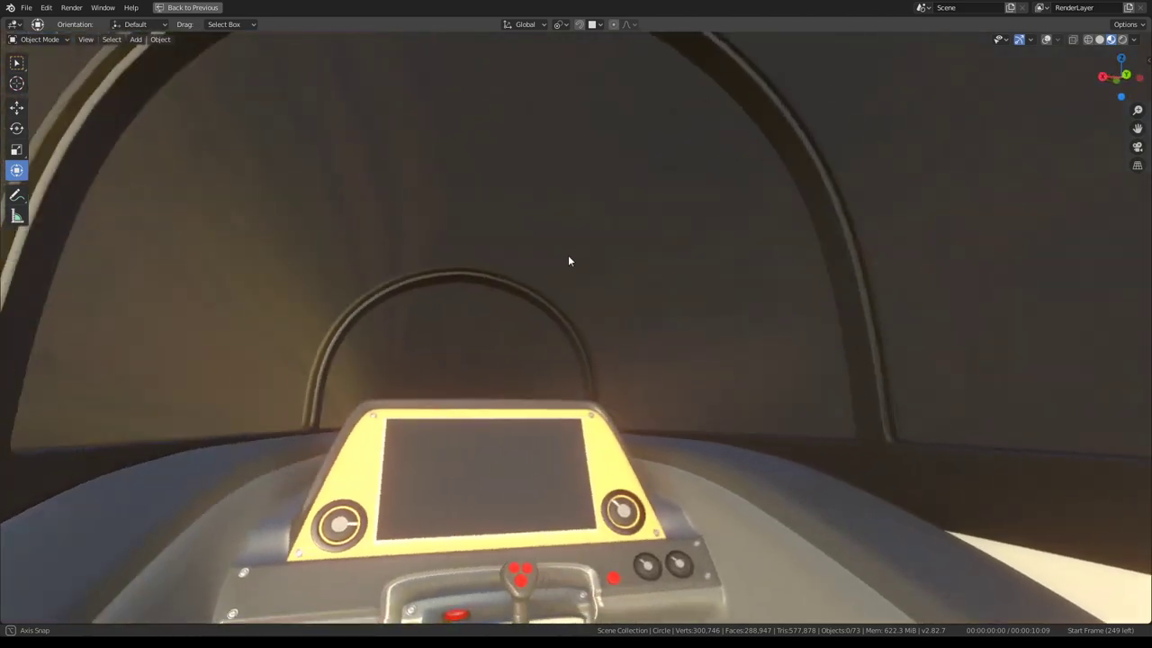
pyautogui.scroll(-2, 562, 263)
pyautogui.scroll(-3, 576, 270)
pyautogui.scroll(-3, 596, 280)
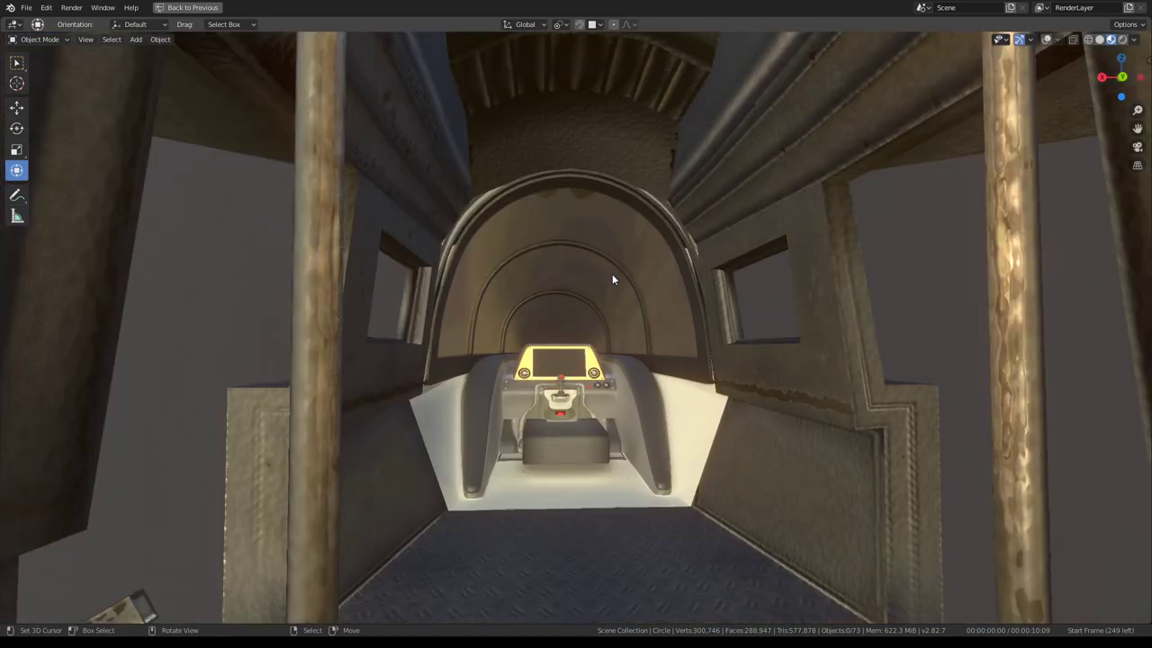
pyautogui.press('KP_0')
pyautogui.scroll(1, 639, 252)
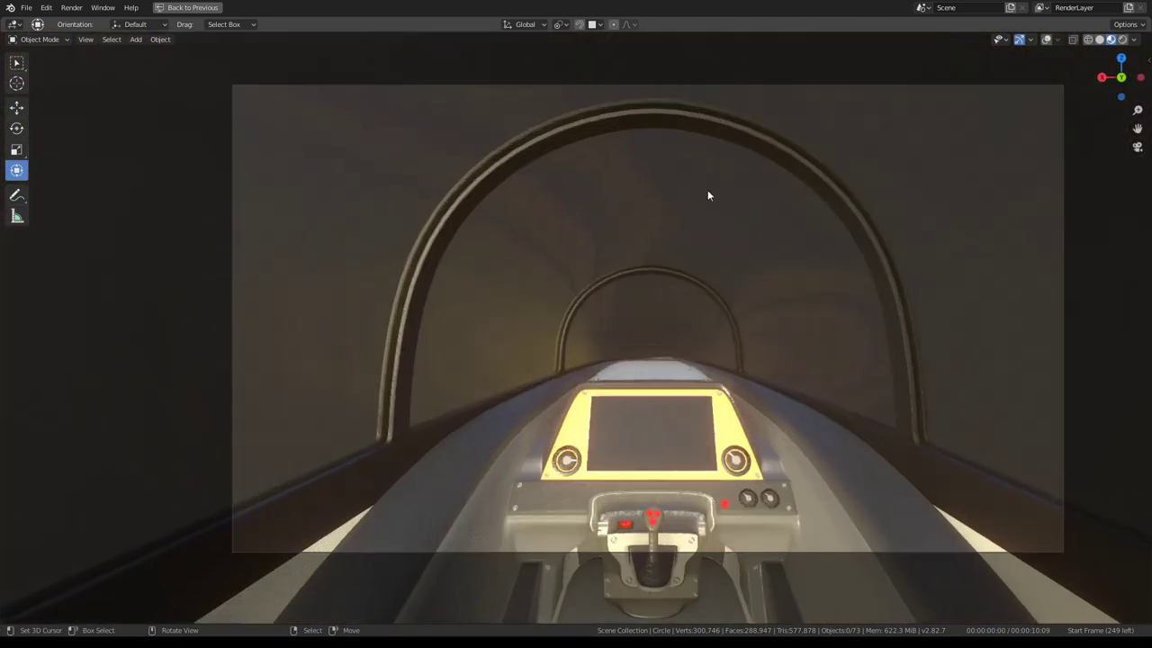
pyautogui.scroll(1, 551, 186)
pyautogui.hotkey('ctrl', 'space')
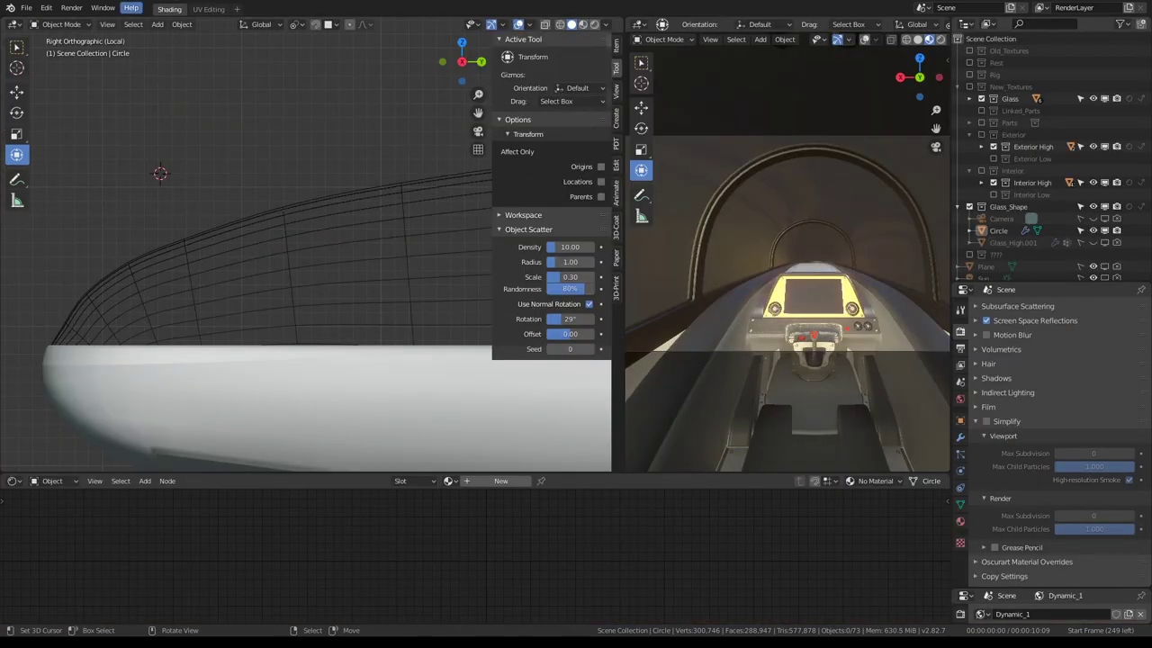
# Select the Circle canopy frame and enable Clipping on its Mirror modifier
pyautogui.moveTo(707, 233)
pyautogui.mouseDown(button='middle')
pyautogui.moveTo(757, 288)
pyautogui.moveTo(793, 303)
pyautogui.moveTo(856, 319)
pyautogui.moveTo(874, 279)
pyautogui.moveTo(910, 297)
pyautogui.moveTo(810, 297)
pyautogui.moveTo(804, 287)
pyautogui.mouseUp(button='middle')
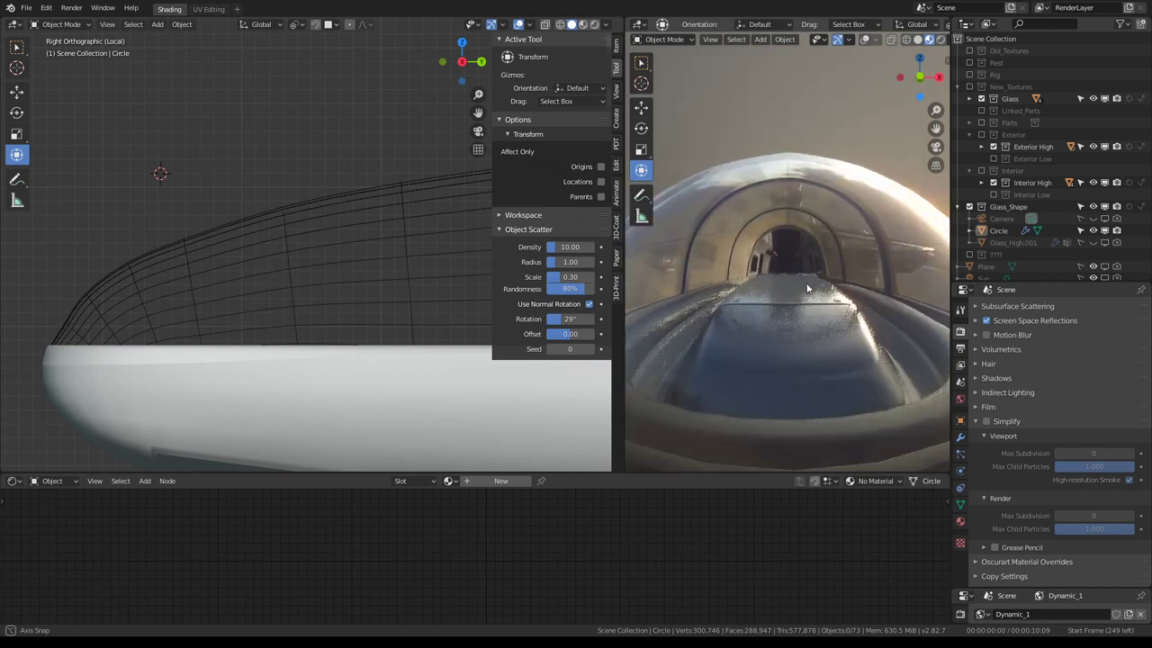
pyautogui.click(251, 214)
pyautogui.moveTo(252, 210)
pyautogui.mouseDown(button='middle')
pyautogui.moveTo(242, 222)
pyautogui.moveTo(304, 196)
pyautogui.mouseUp(button='middle')
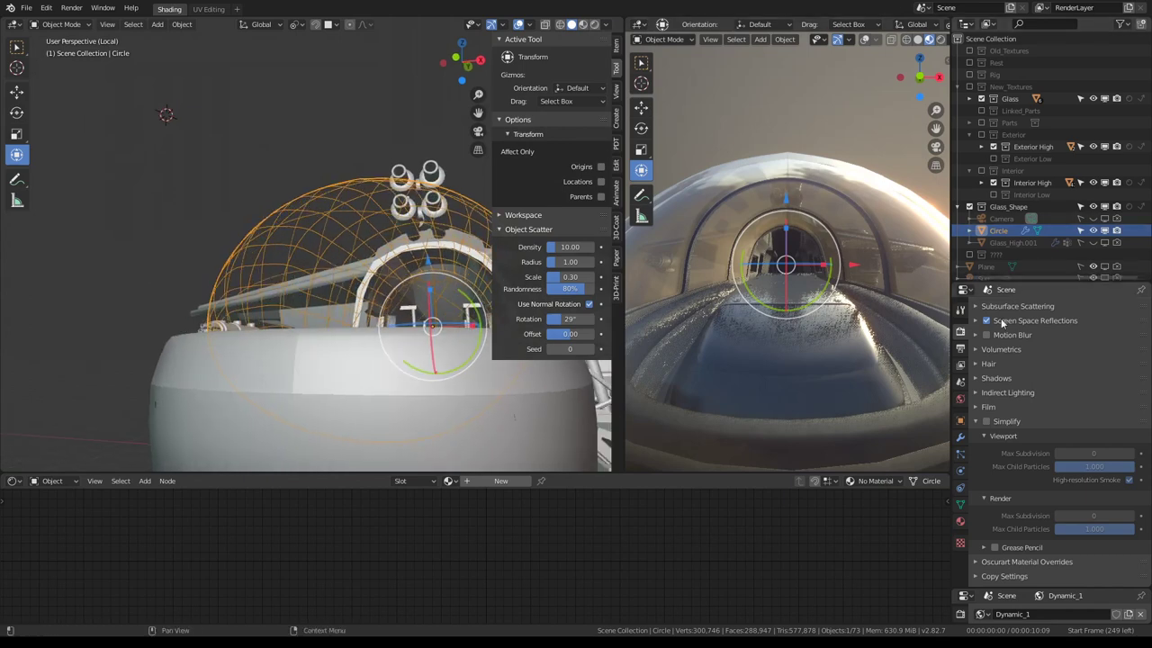
pyautogui.click(960, 437)
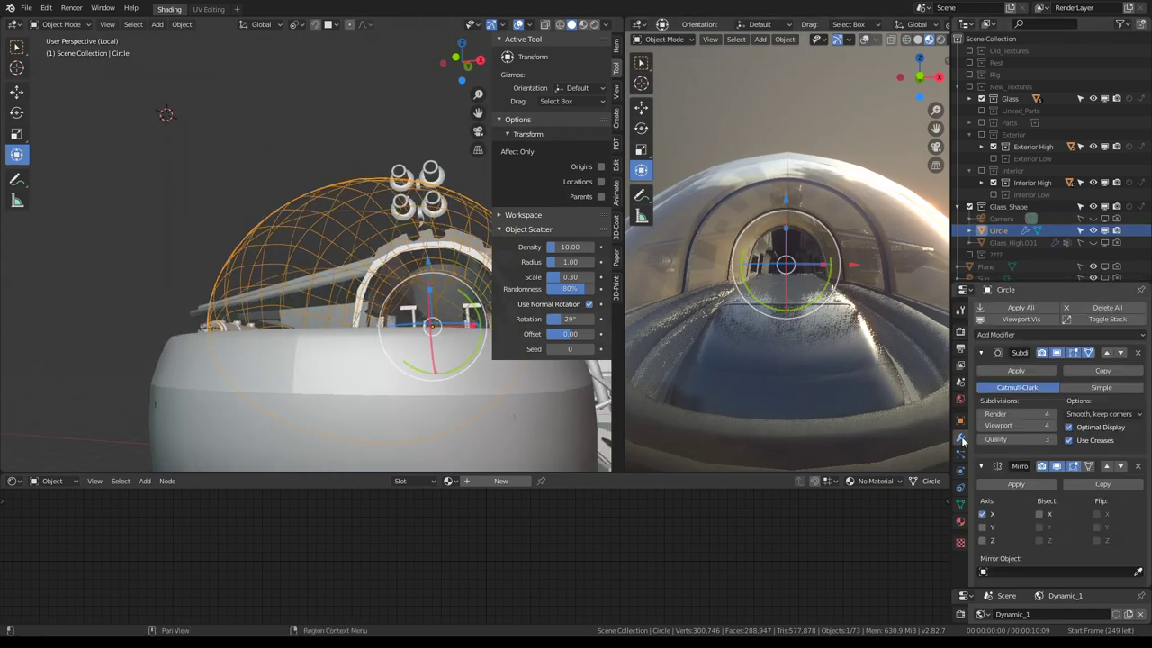
pyautogui.click(1058, 353)
pyautogui.click(1059, 353)
pyautogui.click(981, 352)
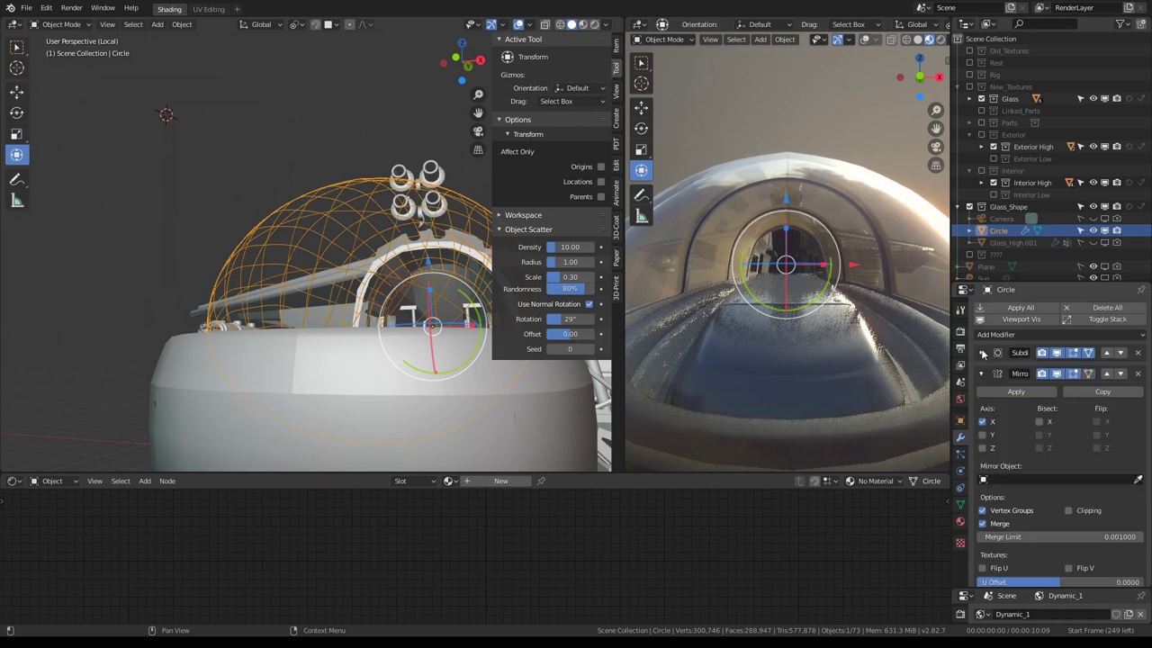
pyautogui.click(1068, 510)
# In Edit Mode, move Circle's centre vertices sideways along X and check their transform values
pyautogui.moveTo(248, 181)
pyautogui.mouseDown(button='middle')
pyautogui.moveTo(384, 197)
pyautogui.moveTo(290, 217)
pyautogui.mouseUp(button='middle')
pyautogui.press('Tab')
pyautogui.press('g')
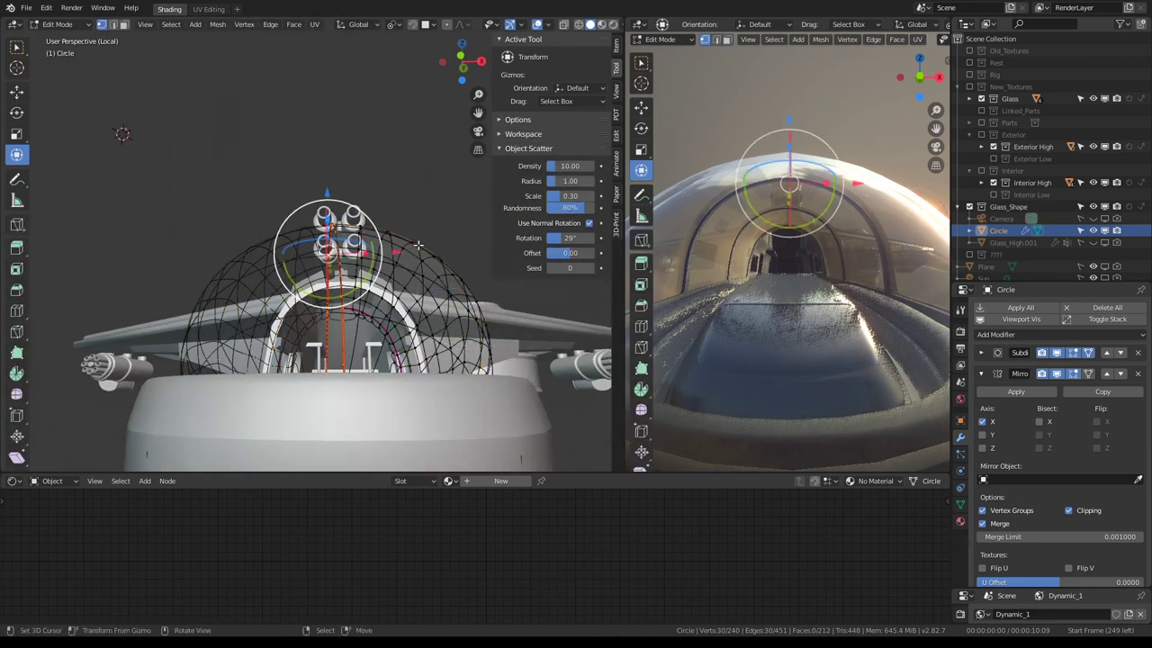
pyautogui.press('x')
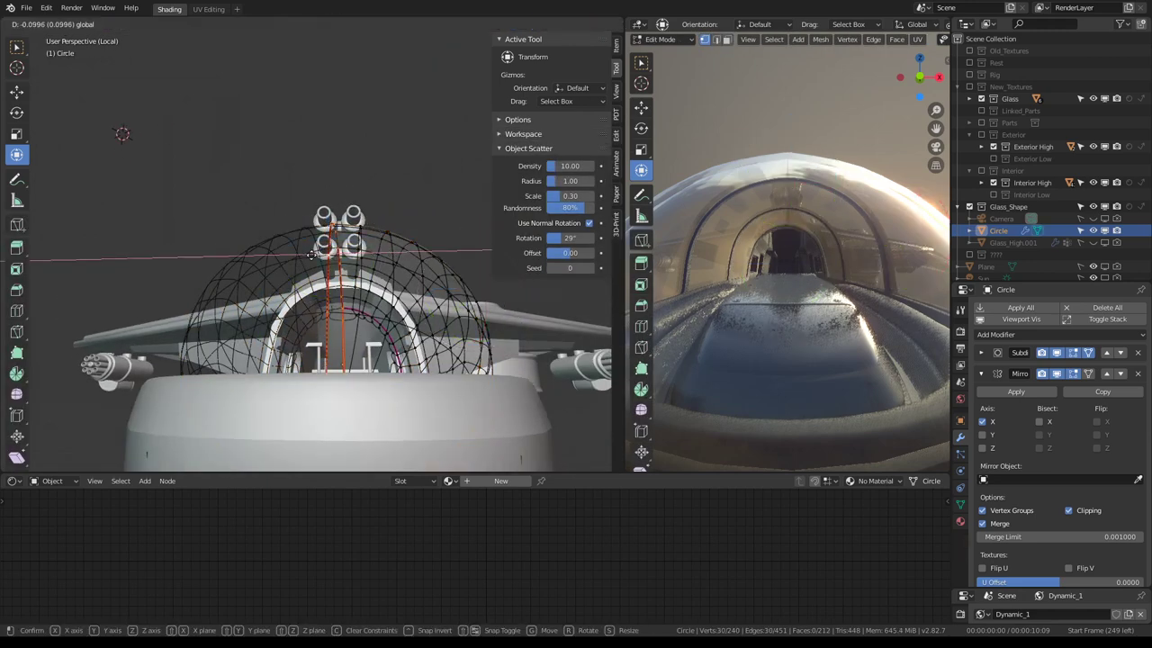
pyautogui.click(310, 254)
pyautogui.press('Tab')
pyautogui.press('Tab')
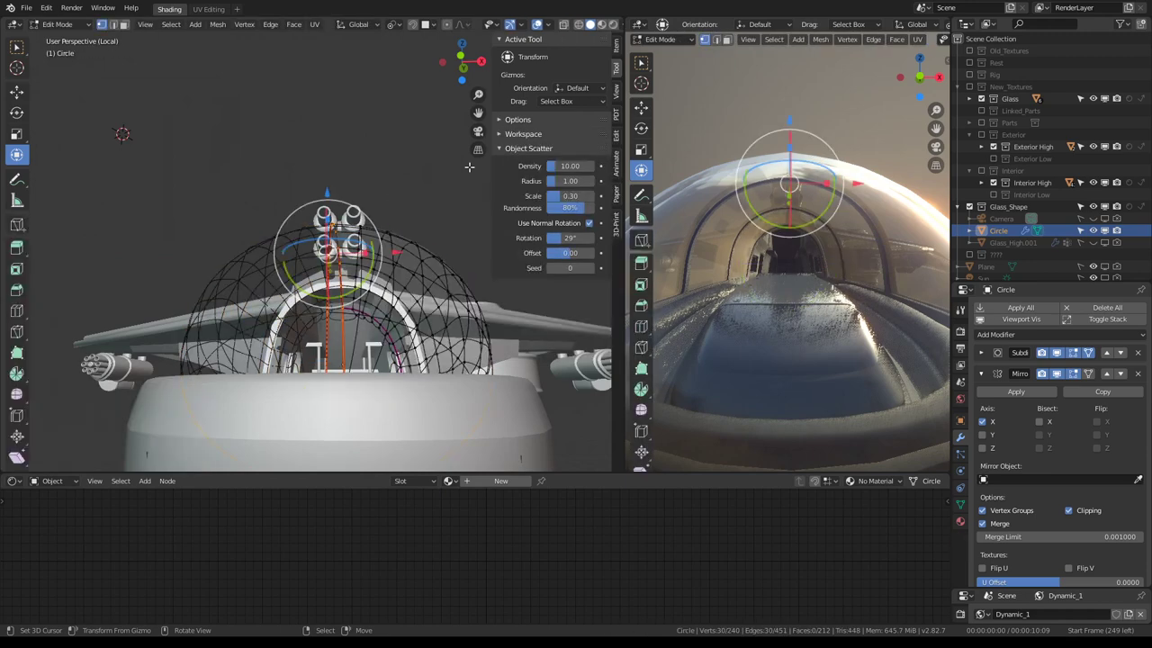
pyautogui.click(618, 43)
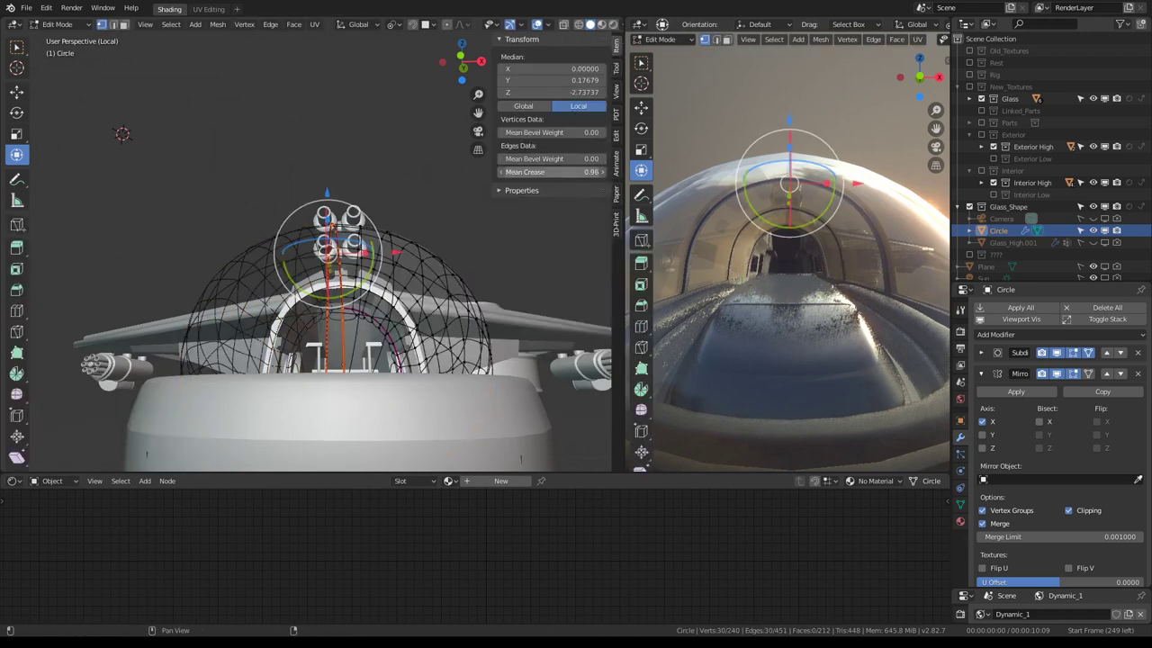
pyautogui.press('Tab')
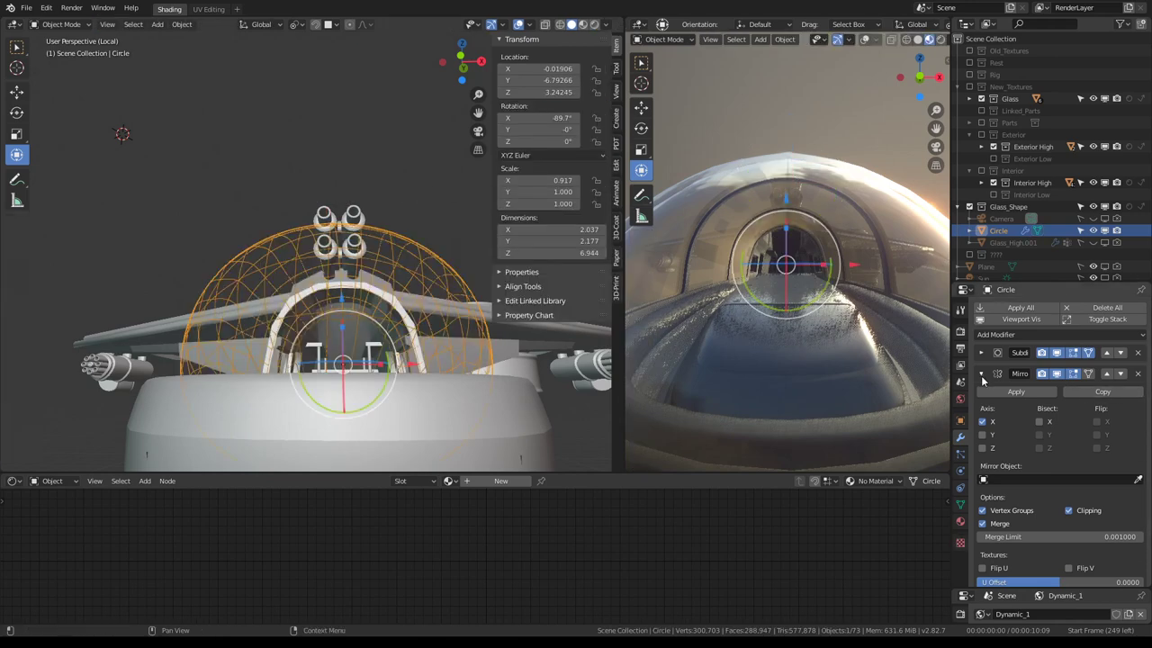
pyautogui.click(982, 377)
pyautogui.click(1057, 354)
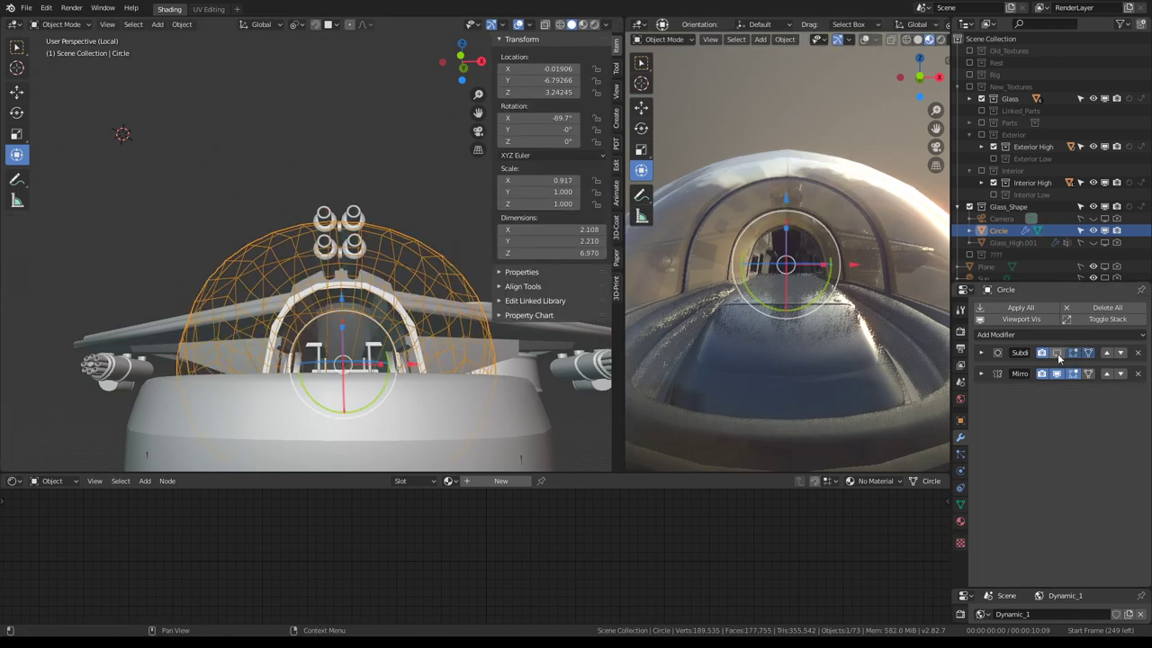
pyautogui.click(1057, 353)
pyautogui.click(981, 352)
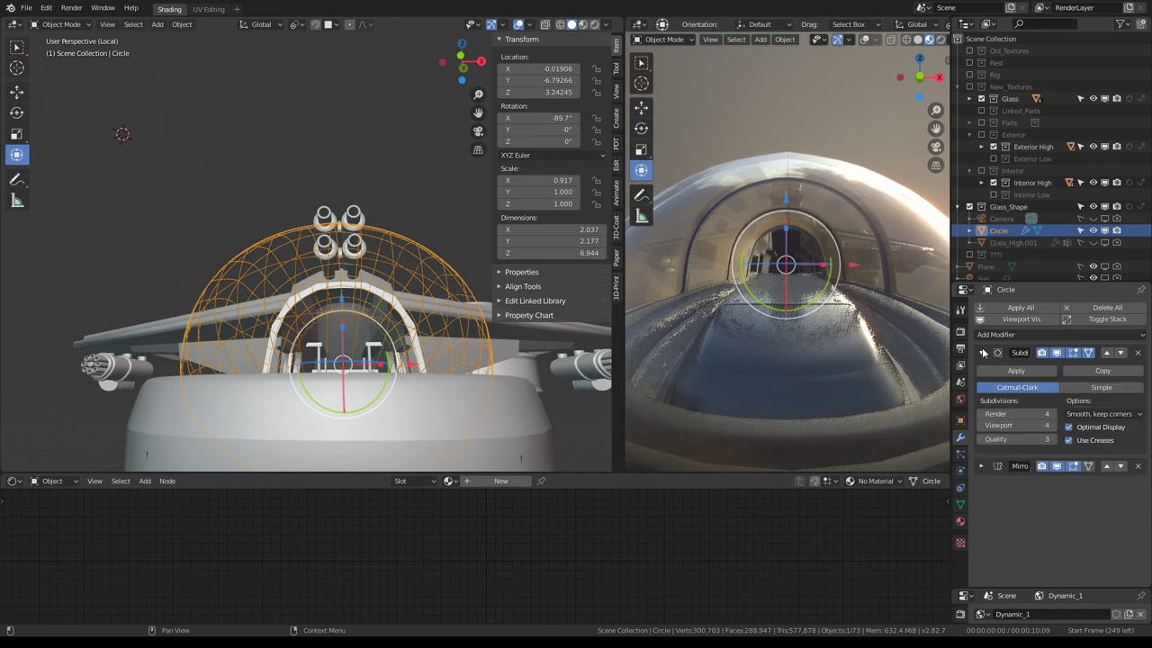
pyautogui.click(980, 351)
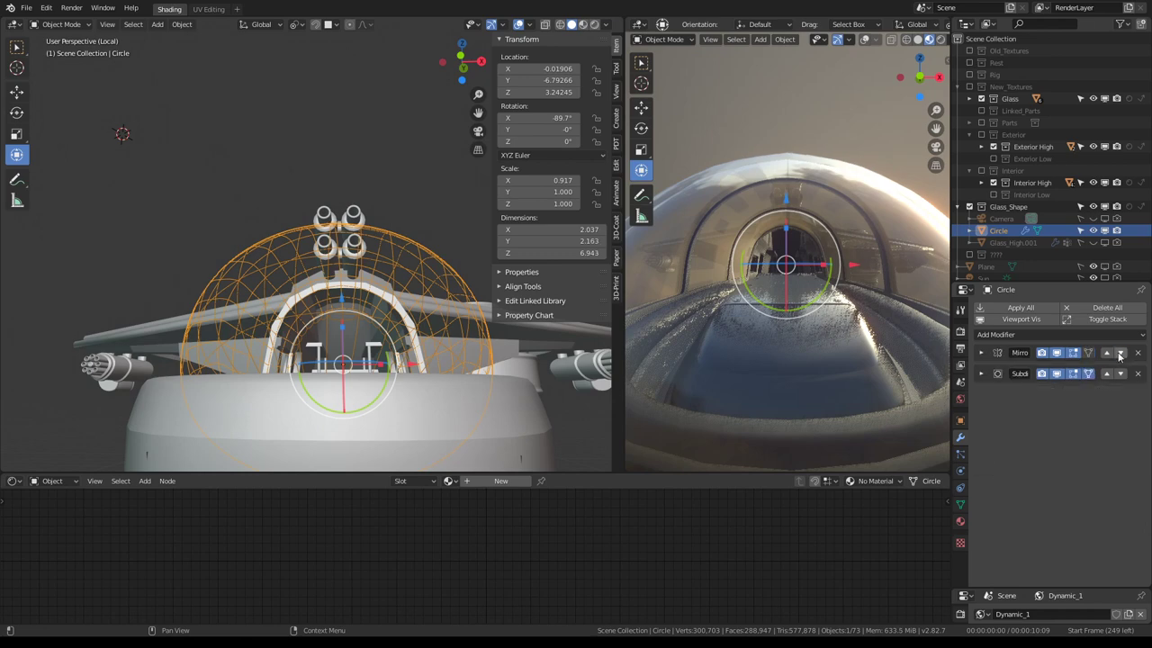
pyautogui.click(980, 373)
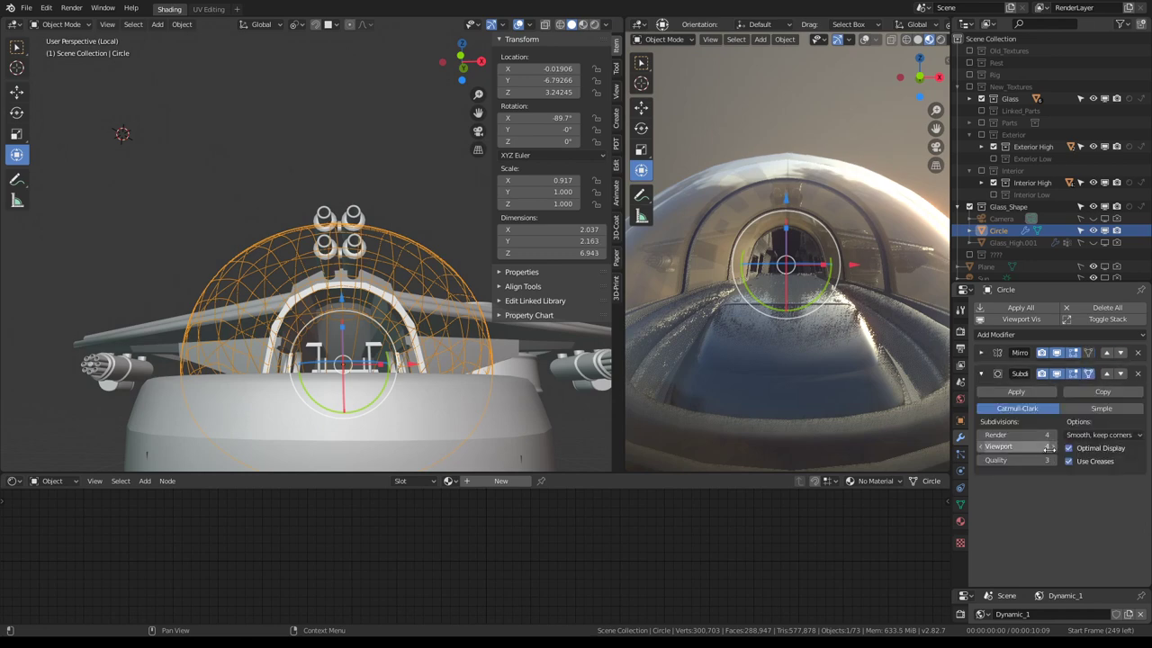
pyautogui.click(1058, 374)
pyautogui.click(1060, 377)
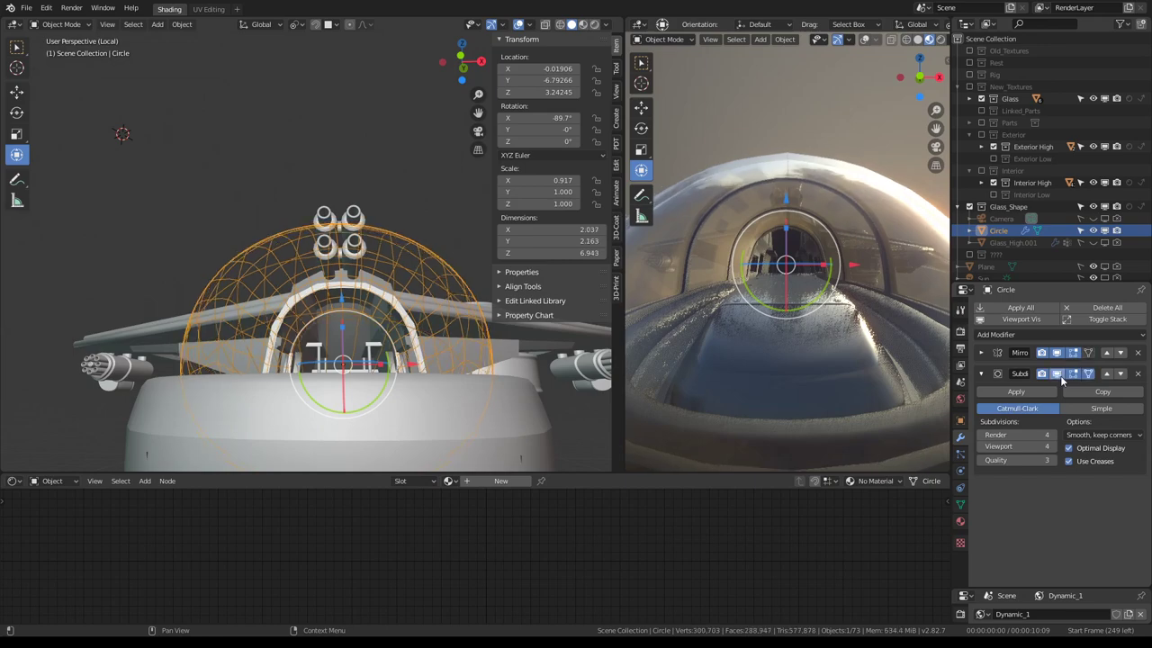
pyautogui.moveTo(387, 221)
pyautogui.keyDown('shift'); pyautogui.mouseDown(button='middle')
pyautogui.moveTo(410, 216)
pyautogui.moveTo(504, 267)
pyautogui.mouseUp(button='middle'); pyautogui.keyUp('shift')
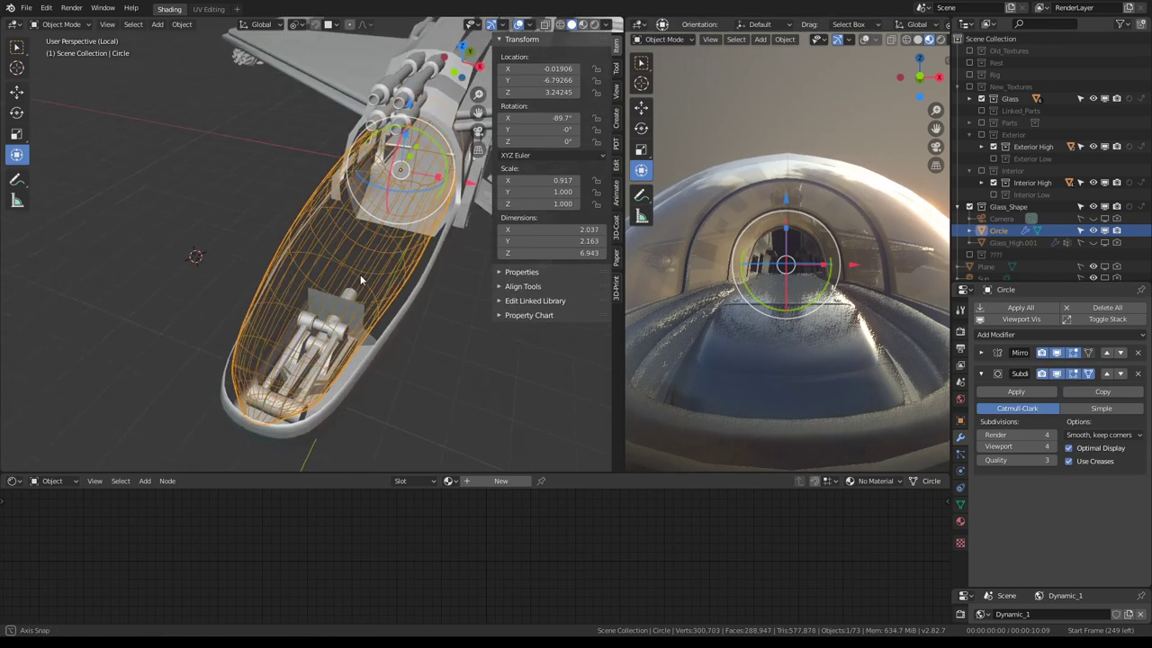
pyautogui.moveTo(682, 295); pyautogui.dragTo(726, 284, button='middle')
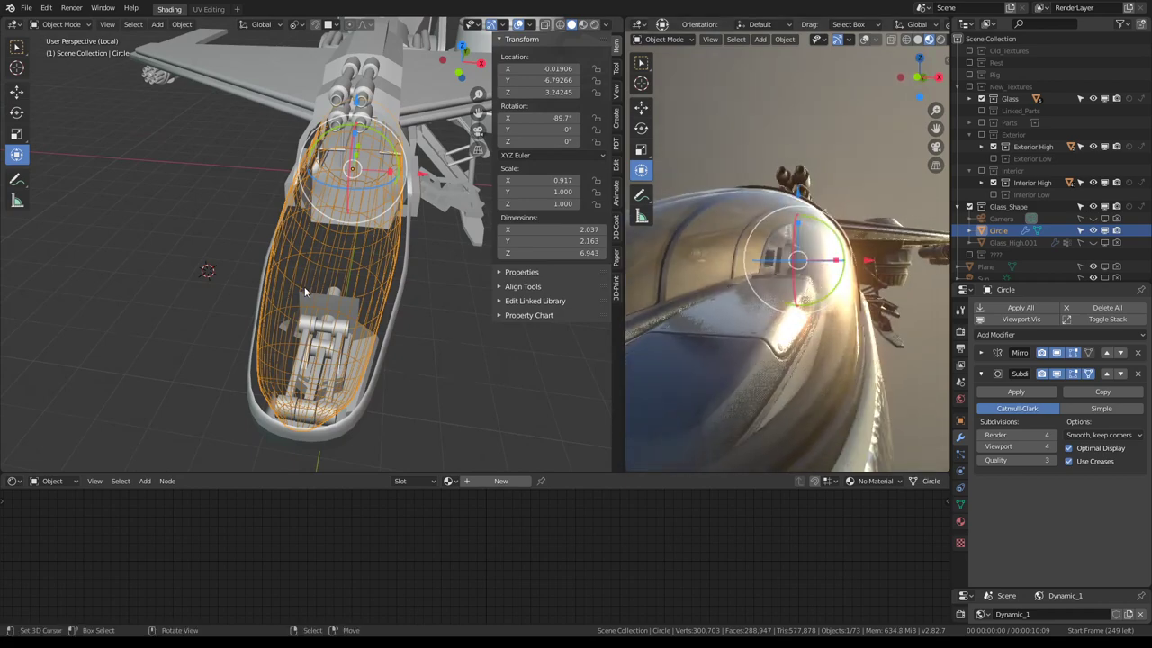
pyautogui.moveTo(387, 270); pyautogui.dragTo(315, 237, button='middle')
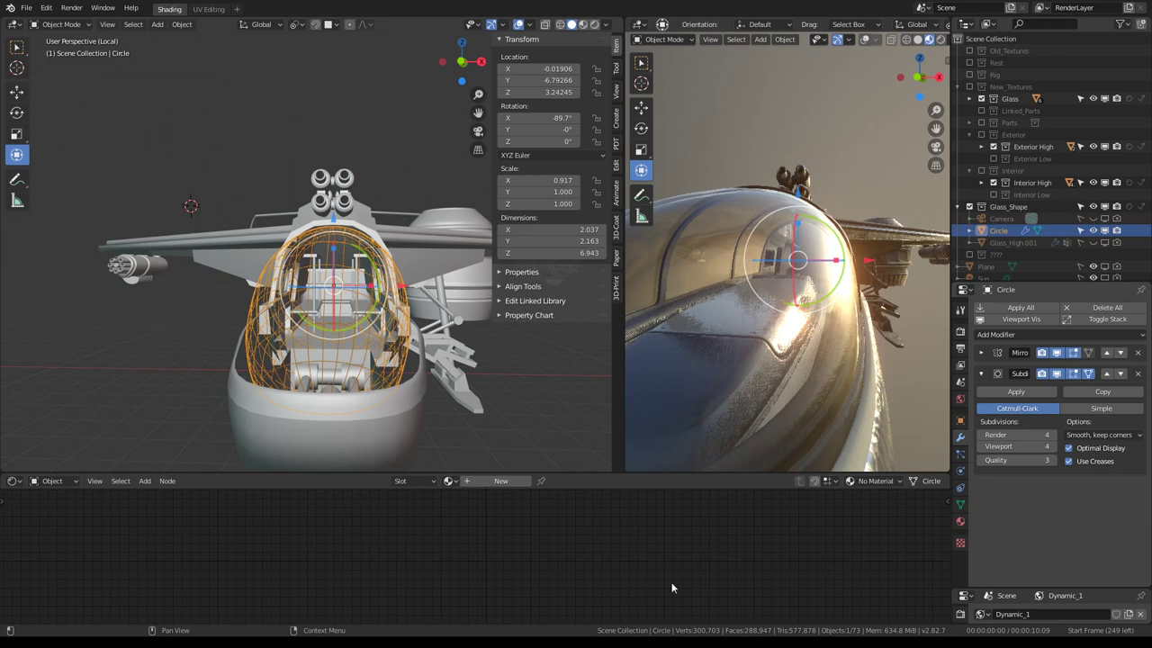
# Turn the Circle dome's Mirror modifier viewport display off and back on to compare halves
pyautogui.click(1057, 352)
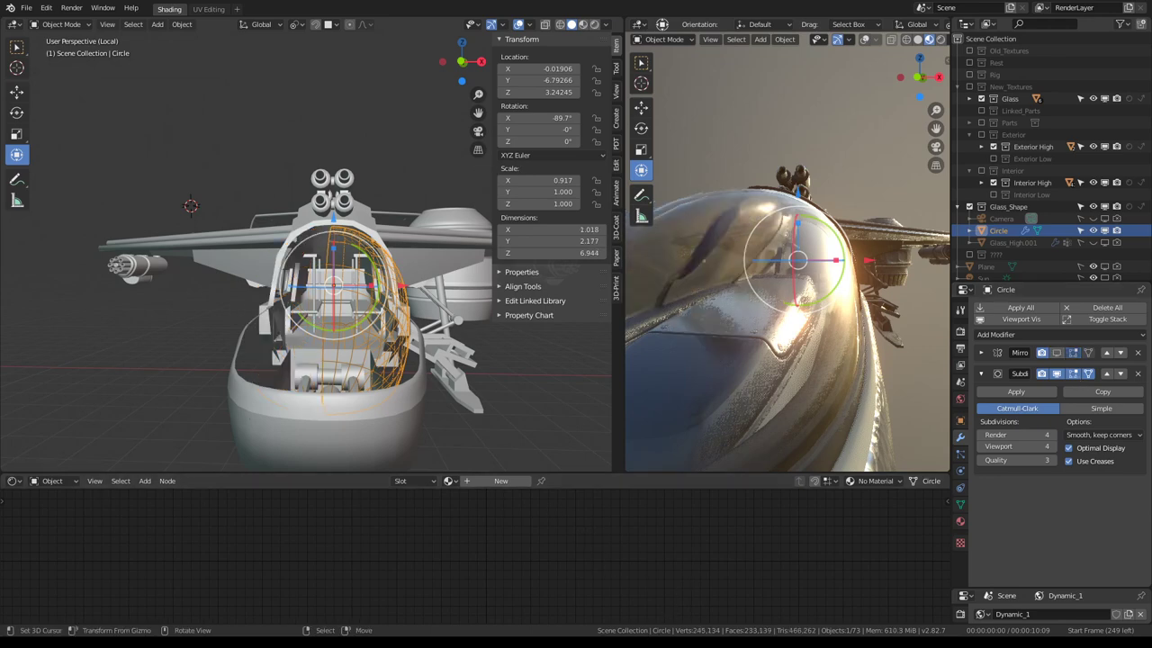
pyautogui.moveTo(792, 261)
pyautogui.mouseDown(button='middle')
pyautogui.moveTo(929, 233)
pyautogui.moveTo(719, 250)
pyautogui.moveTo(914, 267)
pyautogui.mouseUp(button='middle')
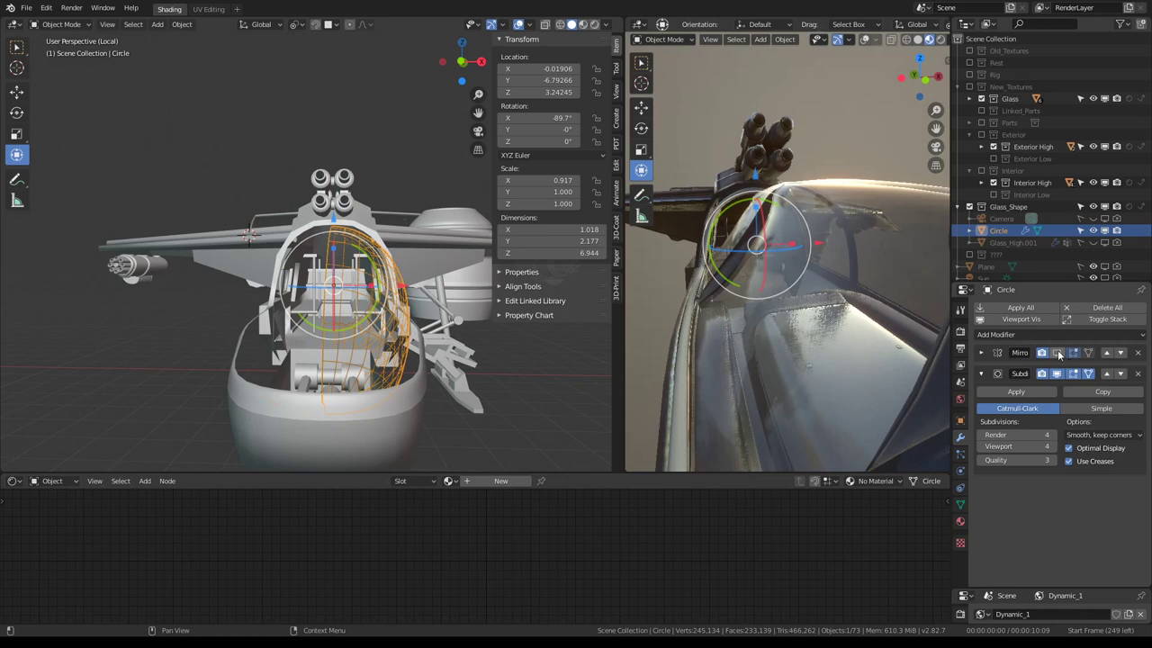
pyautogui.click(1057, 352)
# Orbit the rendered cockpit view, then exclude the Interior High collection from the scene
pyautogui.moveTo(810, 216)
pyautogui.mouseDown(button='middle')
pyautogui.moveTo(827, 202)
pyautogui.moveTo(756, 236)
pyautogui.moveTo(722, 191)
pyautogui.moveTo(707, 263)
pyautogui.moveTo(870, 203)
pyautogui.mouseUp(button='middle')
pyautogui.scroll(-3, 373, 213)
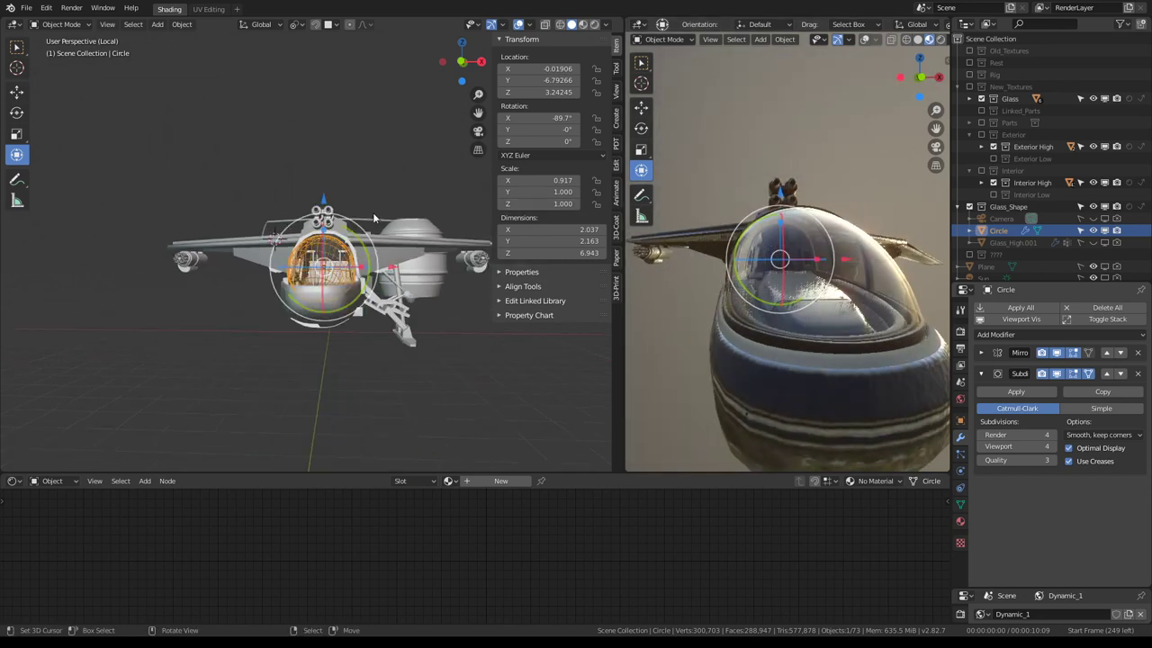
pyautogui.scroll(-3, 722, 215)
pyautogui.moveTo(723, 216)
pyautogui.mouseDown(button='middle')
pyautogui.moveTo(818, 219)
pyautogui.moveTo(834, 173)
pyautogui.moveTo(820, 248)
pyautogui.moveTo(763, 224)
pyautogui.moveTo(810, 232)
pyautogui.moveTo(845, 216)
pyautogui.moveTo(931, 217)
pyautogui.moveTo(696, 222)
pyautogui.moveTo(849, 241)
pyautogui.moveTo(885, 291)
pyautogui.mouseUp(button='middle')
pyautogui.scroll(2, 797, 220)
pyautogui.scroll(-2, 807, 222)
pyautogui.scroll(2, 808, 234)
pyautogui.scroll(-3, 849, 240)
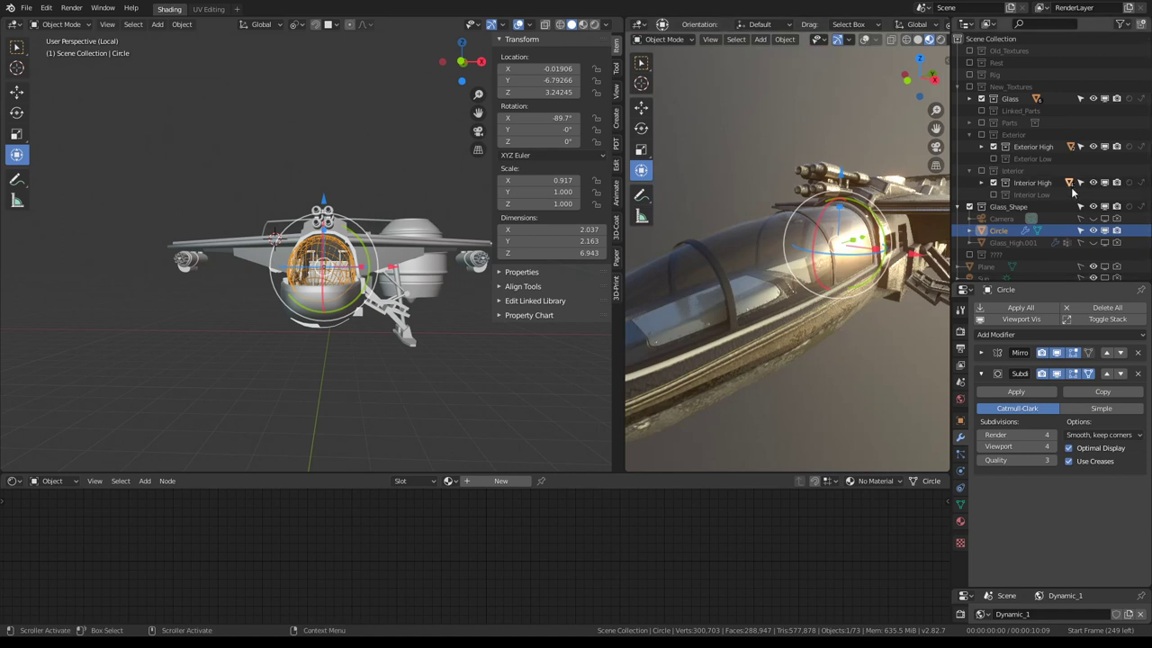
pyautogui.click(994, 183)
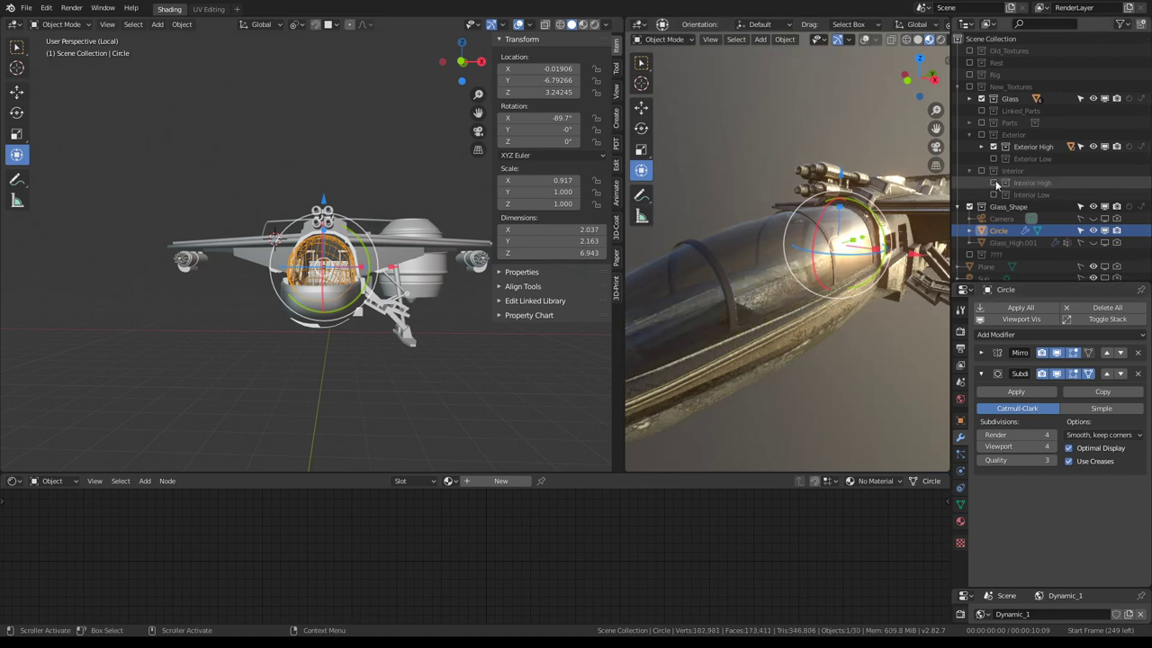
# Exclude the Exterior High hull collection to expose the canopy cage
pyautogui.click(994, 147)
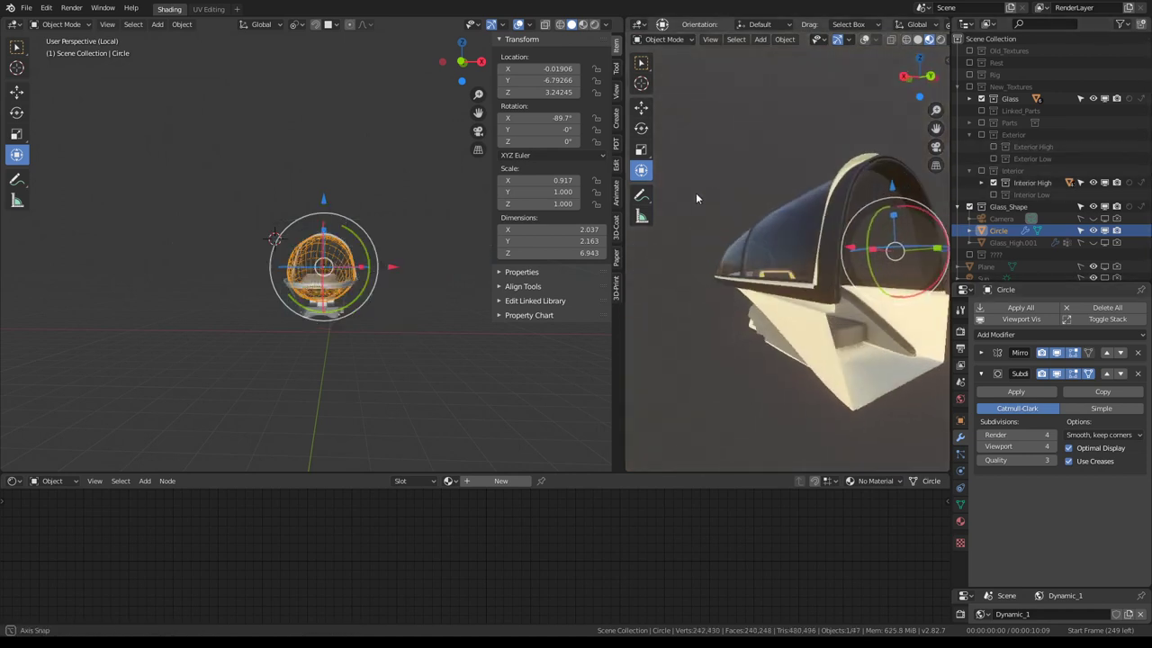
pyautogui.moveTo(695, 192); pyautogui.dragTo(710, 225, button='middle')
pyautogui.scroll(5, 270, 270)
pyautogui.moveTo(164, 266)
pyautogui.mouseDown(button='middle')
pyautogui.moveTo(398, 289)
pyautogui.moveTo(241, 263)
pyautogui.mouseUp(button='middle')
pyautogui.moveTo(663, 239)
pyautogui.mouseDown(button='middle')
pyautogui.moveTo(726, 308)
pyautogui.moveTo(791, 261)
pyautogui.moveTo(774, 288)
pyautogui.mouseUp(button='middle')
# Select Glass_High.004, then the Circle dome and the Jet.042 arch frame in the left view
pyautogui.click(774, 290)
pyautogui.scroll(-3, 299, 206)
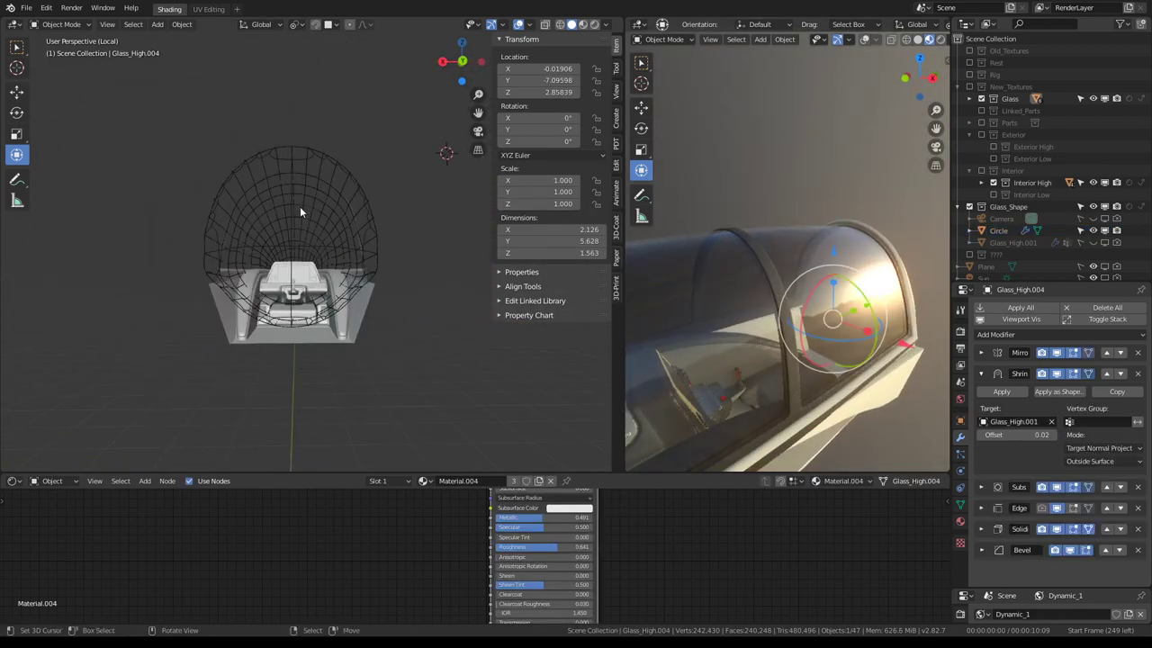
pyautogui.moveTo(299, 206)
pyautogui.mouseDown(button='middle')
pyautogui.moveTo(427, 228)
pyautogui.moveTo(776, 217)
pyautogui.mouseUp(button='middle')
pyautogui.scroll(3, 337, 230)
pyautogui.click(377, 229)
pyautogui.click(377, 229)
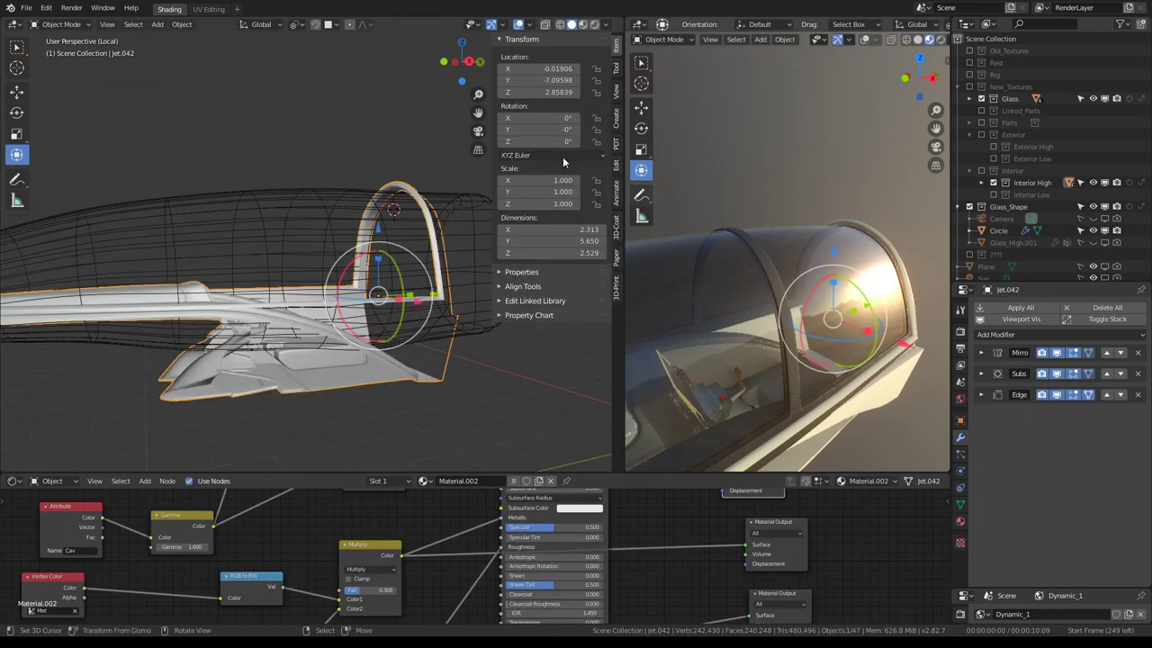
pyautogui.scroll(-3, 342, 123)
pyautogui.scroll(3, 463, 210)
# Select the Glass_High.004 frame bars and isolate them in local view
pyautogui.press('KP_Divide')
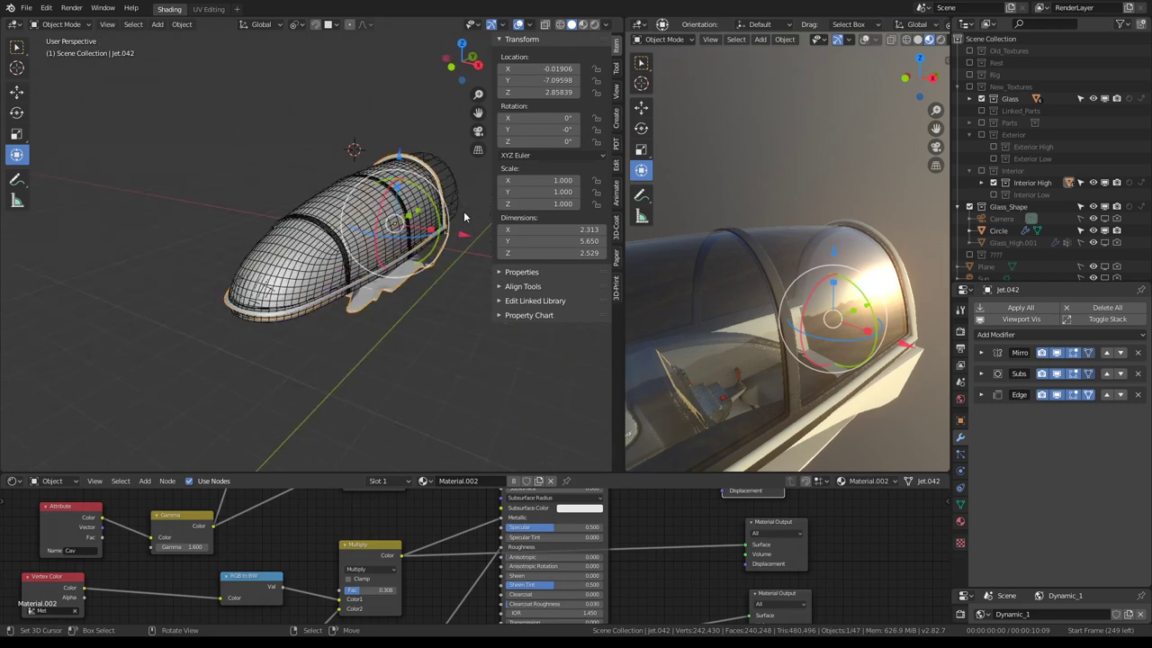
pyautogui.moveTo(463, 210); pyautogui.dragTo(329, 216, button='middle')
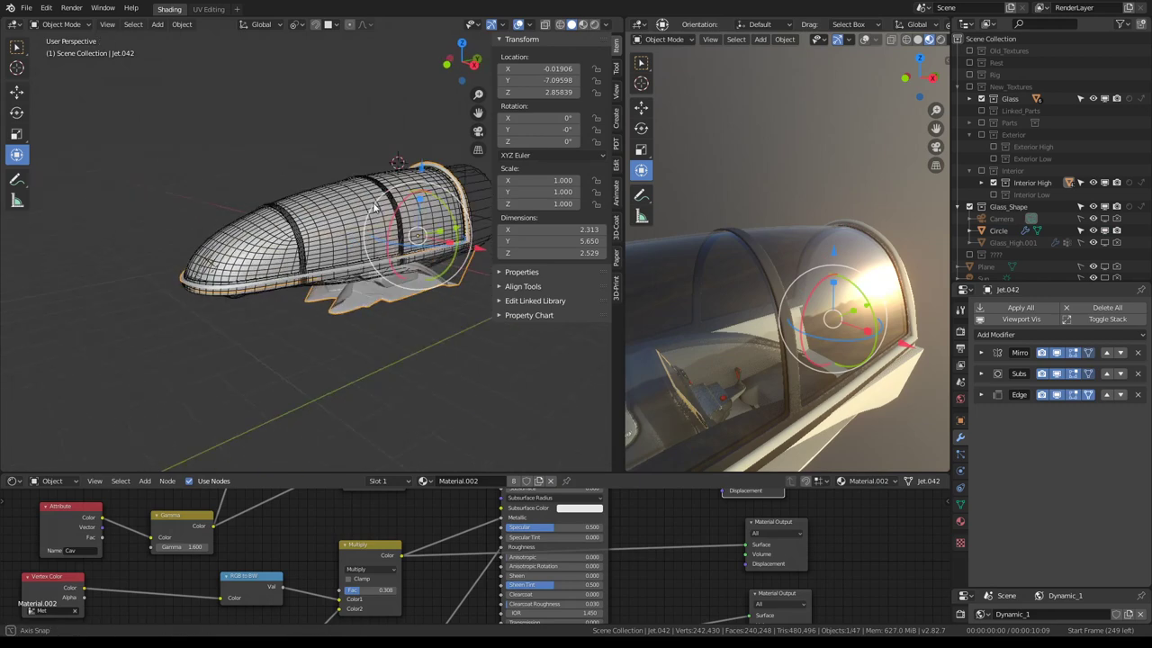
pyautogui.click(329, 216)
pyautogui.scroll(2, 330, 217)
pyautogui.press('KP_Divide')
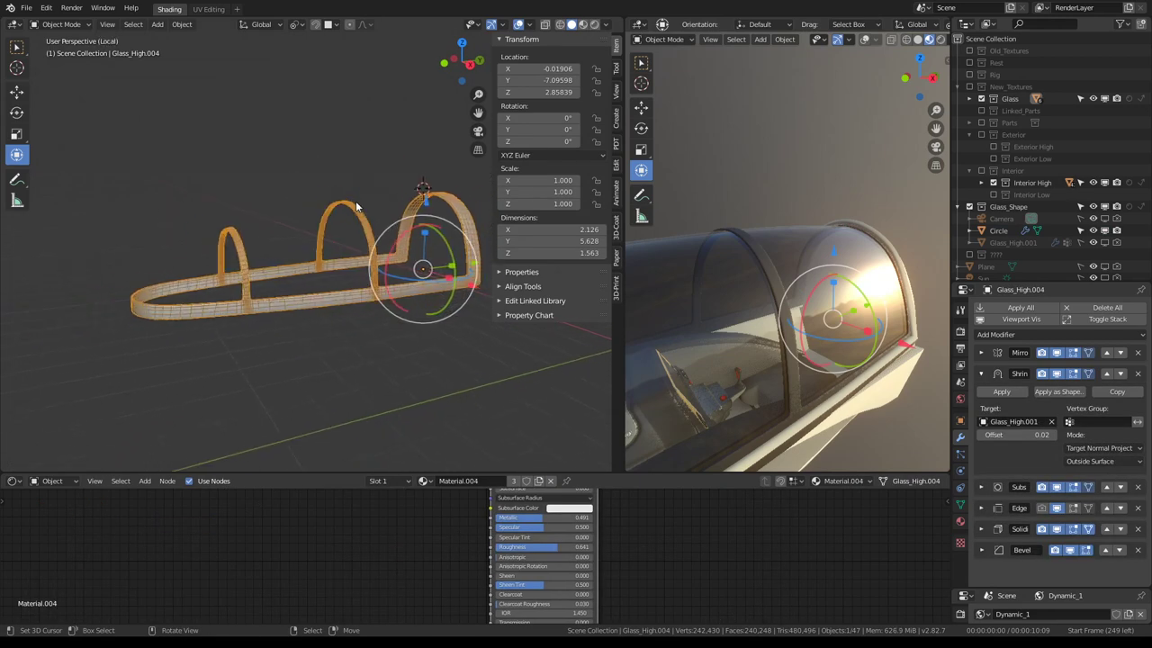
# Put Glass_High.004 in Edit Mode in a maximized left viewport, viewed through the camera
pyautogui.press('Tab')
pyautogui.hotkey('ctrl', 'space')
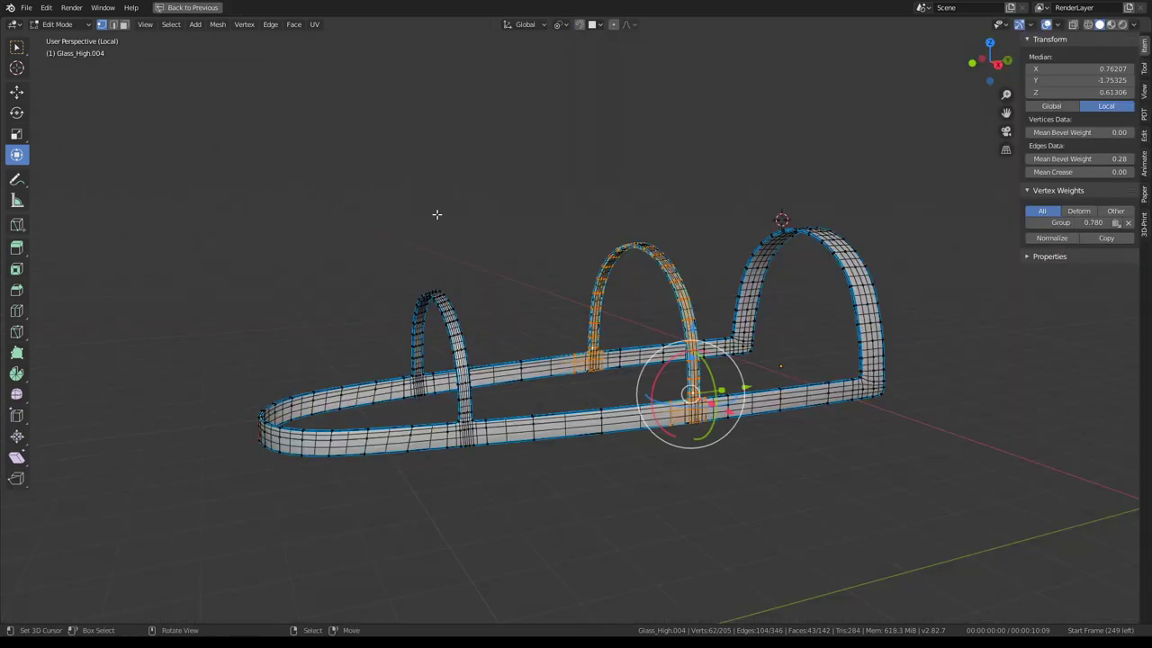
pyautogui.scroll(2, 711, 270)
pyautogui.scroll(2, 602, 308)
pyautogui.scroll(1, 700, 209)
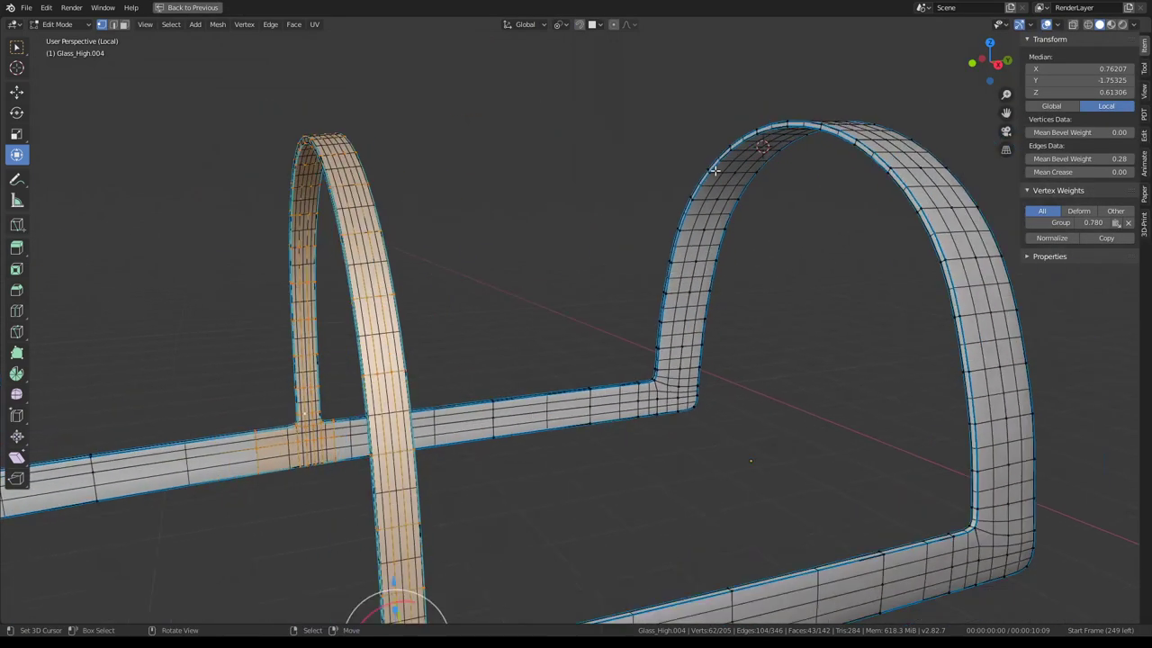
pyautogui.scroll(1, 712, 171)
pyautogui.press('KP_0')
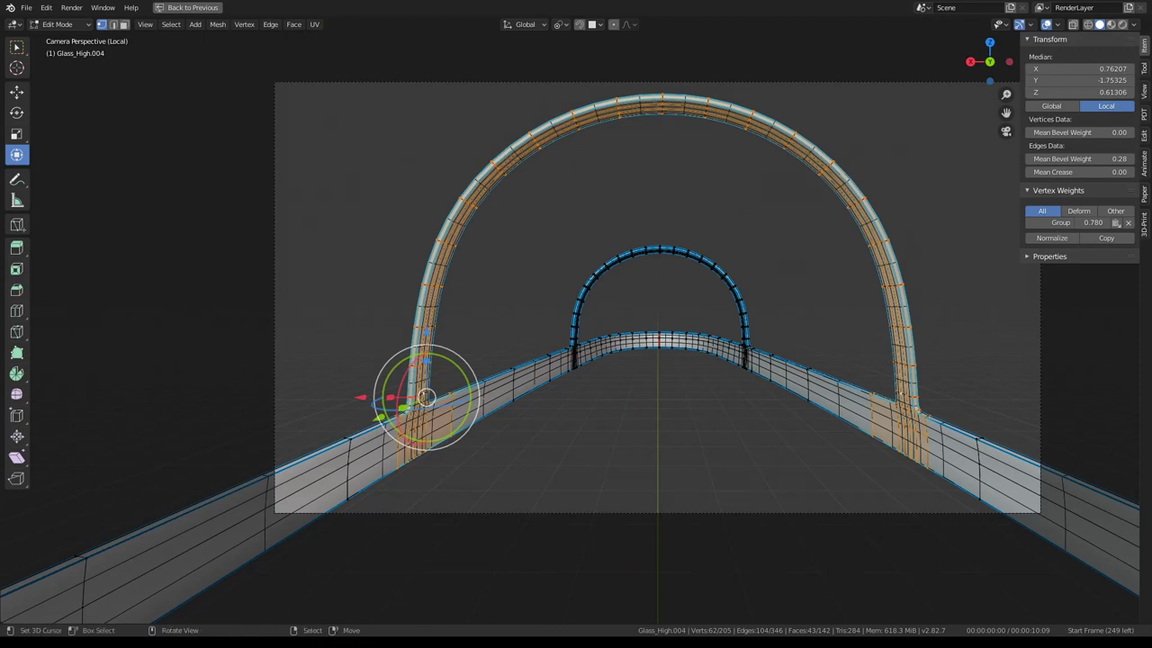
pyautogui.scroll(-2, 666, 162)
pyautogui.press('Tab')
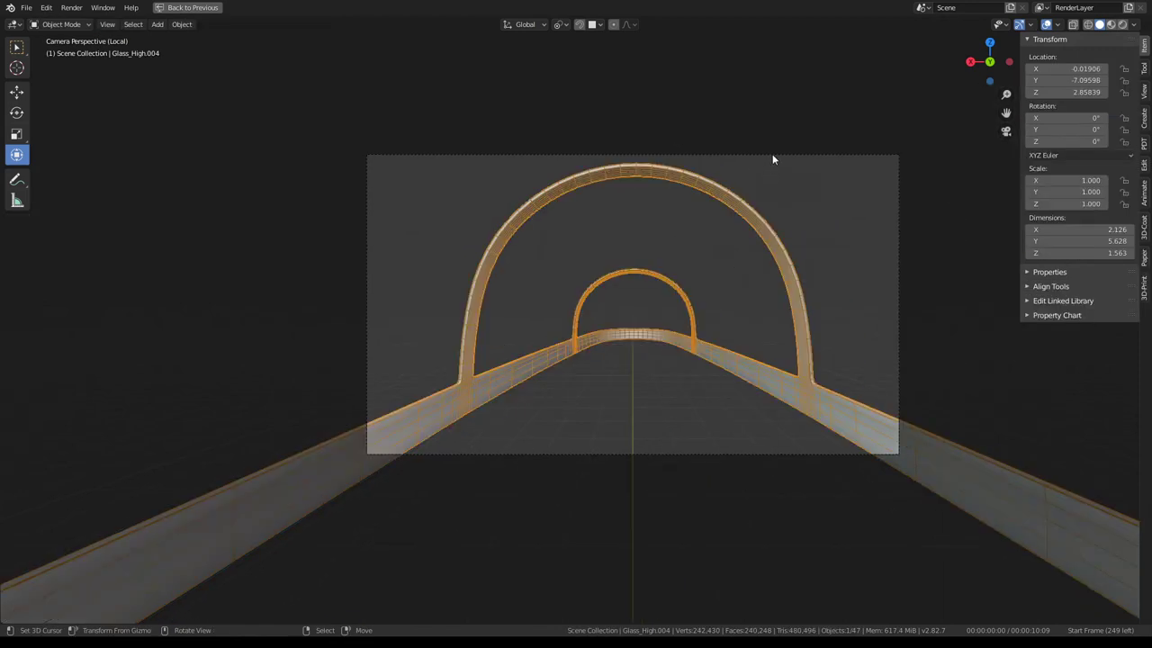
pyautogui.scroll(1, 444, 219)
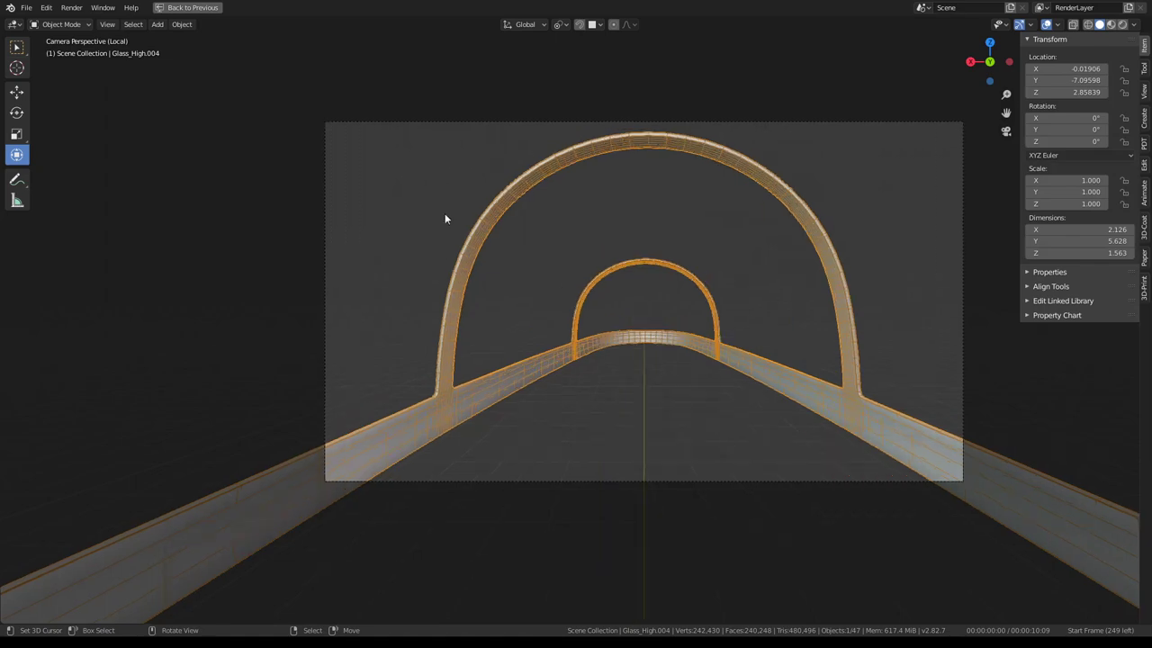
pyautogui.scroll(1, 477, 180)
pyautogui.press('Tab')
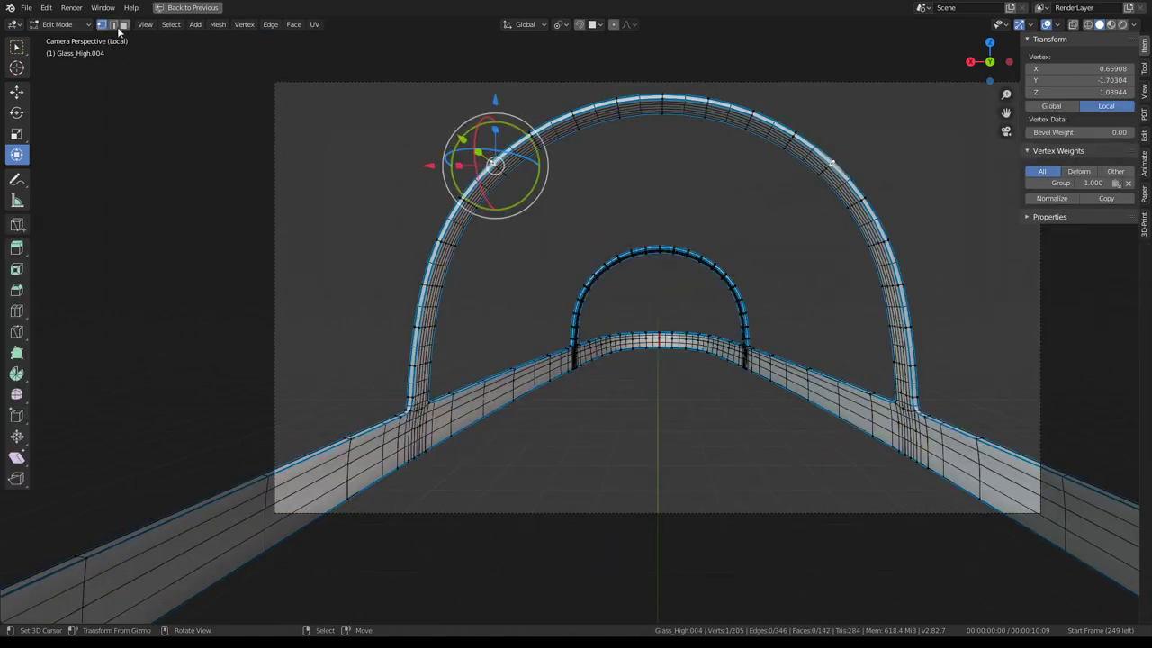
# Switch to edge select, pick an edge on the large arch, and preview it without overlays
pyautogui.click(115, 26)
pyautogui.click(469, 167)
pyautogui.press('KP_Decimal')
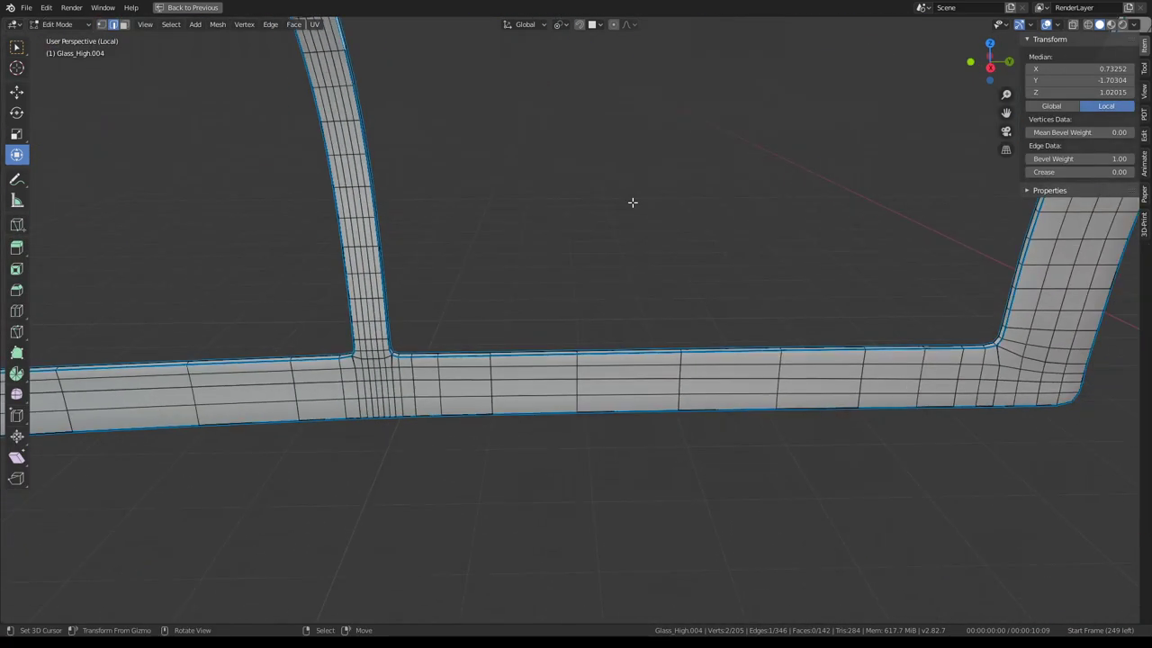
pyautogui.scroll(-5, 632, 202)
pyautogui.moveTo(771, 192)
pyautogui.mouseDown(button='middle')
pyautogui.moveTo(871, 232)
pyautogui.moveTo(993, 207)
pyautogui.mouseUp(button='middle')
pyautogui.click(1059, 27)
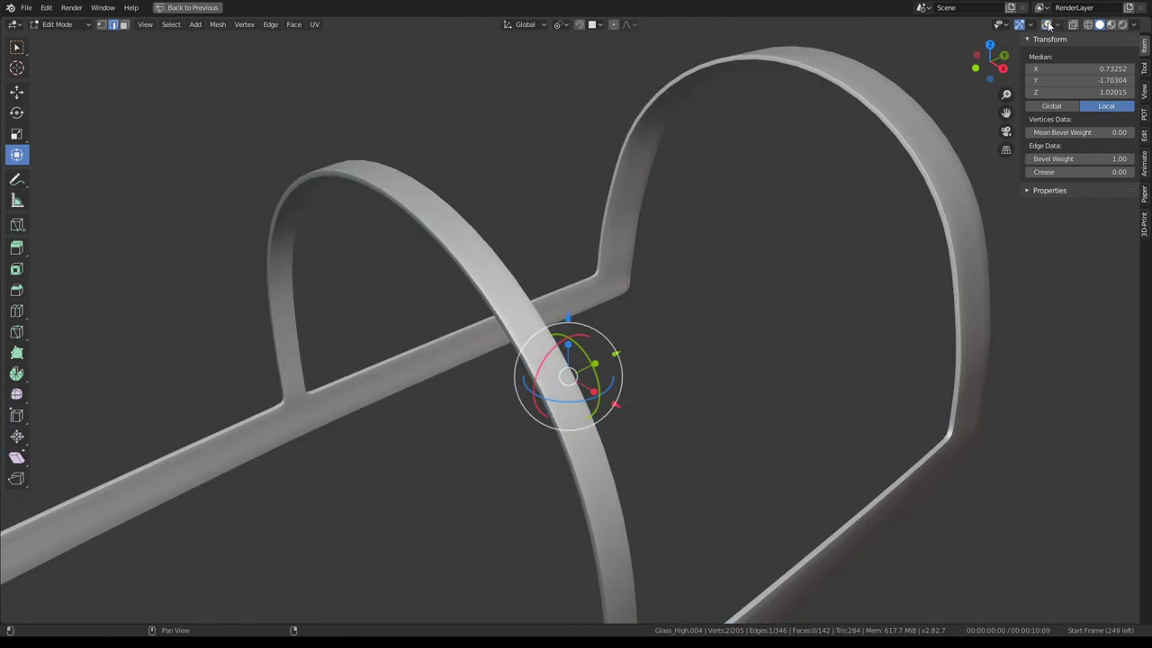
pyautogui.click(1059, 27)
pyautogui.moveTo(1059, 27)
pyautogui.mouseDown(button='middle')
pyautogui.moveTo(849, 162)
pyautogui.moveTo(872, 129)
pyautogui.moveTo(850, 218)
pyautogui.mouseUp(button='middle')
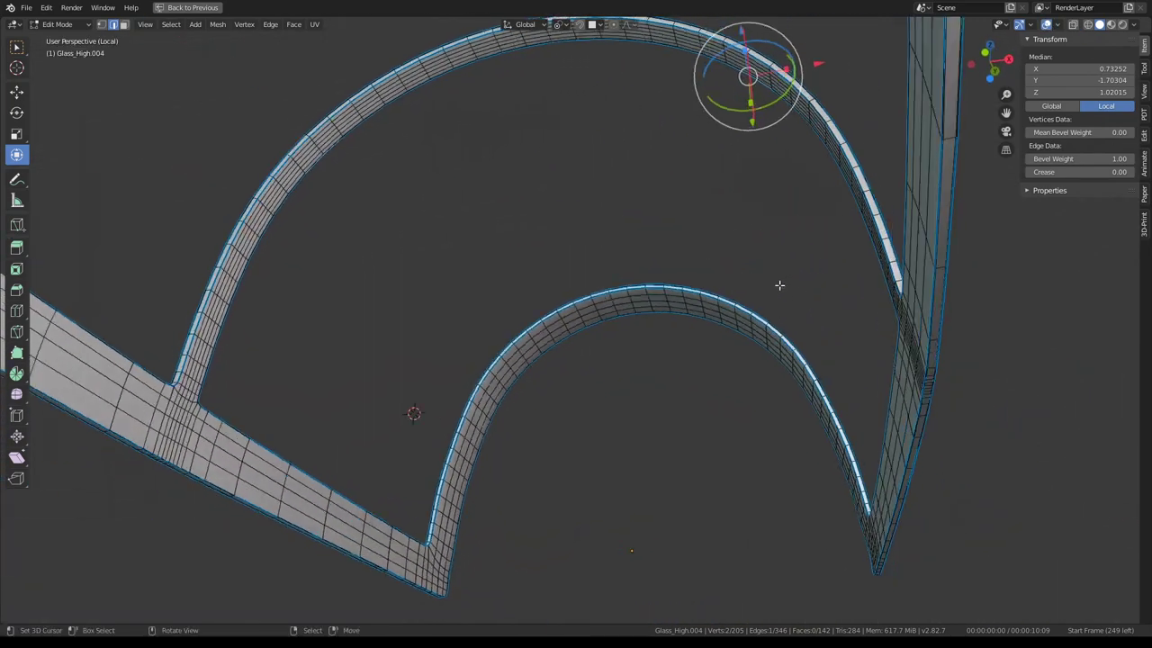
pyautogui.hotkey('ctrl', 'space')
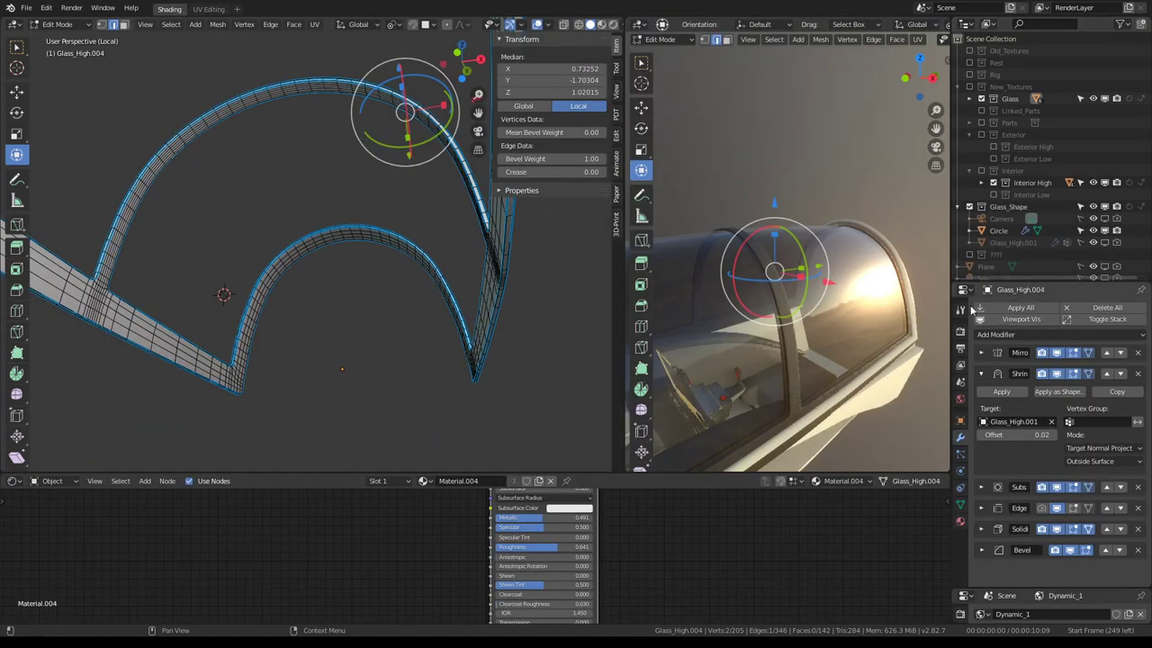
# Enable Simplify in the render properties to lower viewport subdivision
pyautogui.click(960, 310)
pyautogui.click(959, 338)
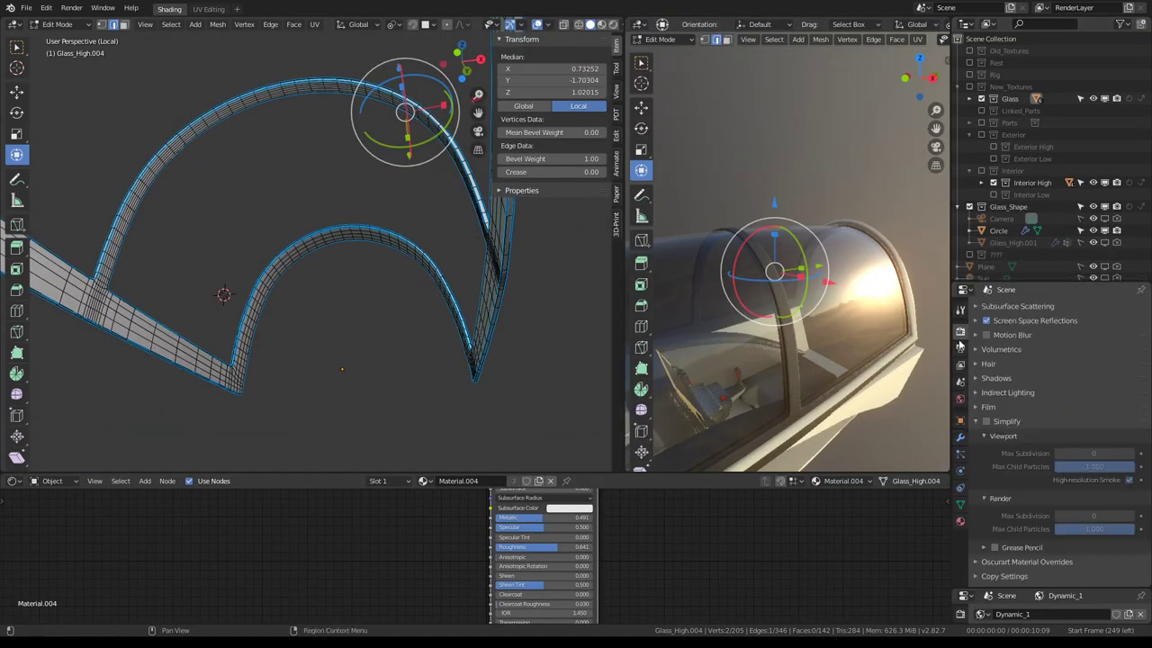
pyautogui.click(986, 422)
pyautogui.hotkey('ctrl', 'space')
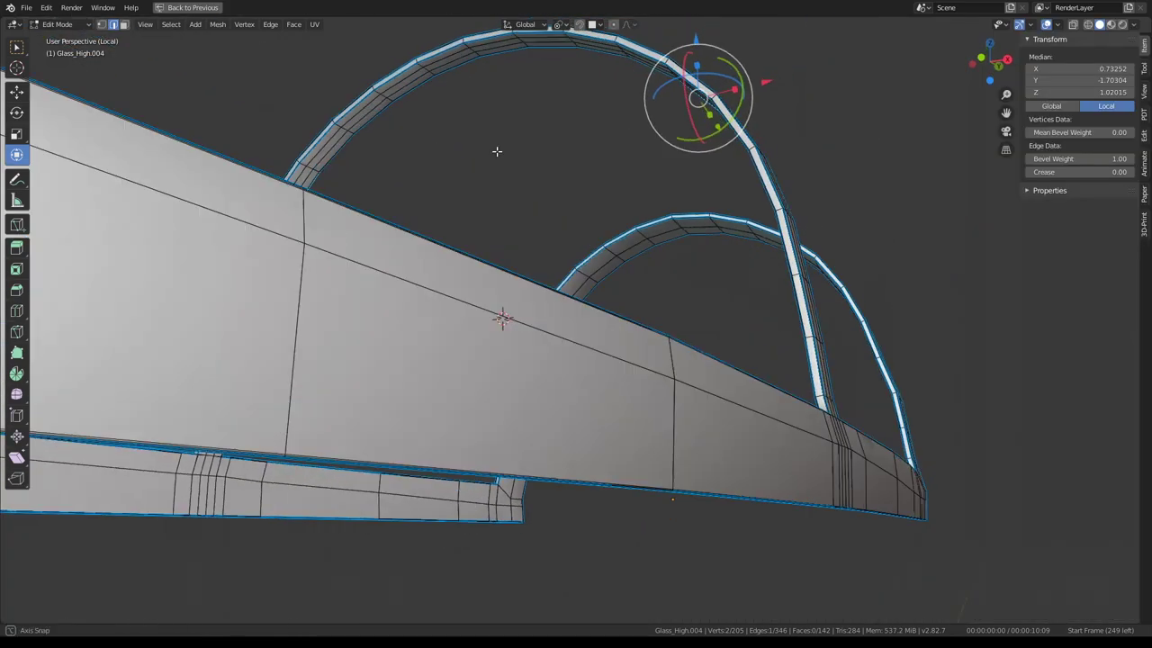
pyautogui.moveTo(412, 169); pyautogui.dragTo(478, 156, button='middle')
pyautogui.hotkey('ctrl', 'space')
pyautogui.hotkey('ctrl', 'space')
pyautogui.moveTo(852, 240)
pyautogui.mouseDown(button='middle')
pyautogui.moveTo(766, 228)
pyautogui.moveTo(927, 236)
pyautogui.mouseUp(button='middle')
# Orbit around the canopy frame and slightly shift the selected arch edges
pyautogui.moveTo(363, 121)
pyautogui.mouseDown(button='middle')
pyautogui.moveTo(442, 243)
pyautogui.moveTo(431, 266)
pyautogui.mouseUp(button='middle')
pyautogui.moveTo(318, 287); pyautogui.dragTo(440, 274, button='middle')
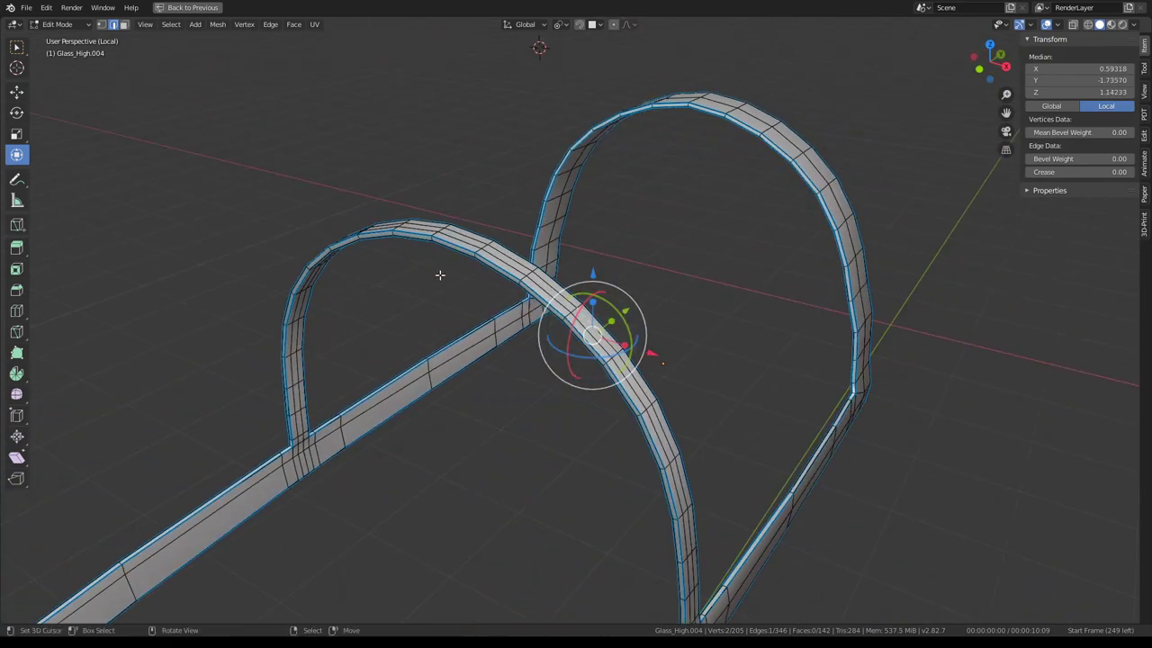
pyautogui.scroll(5, 791, 183)
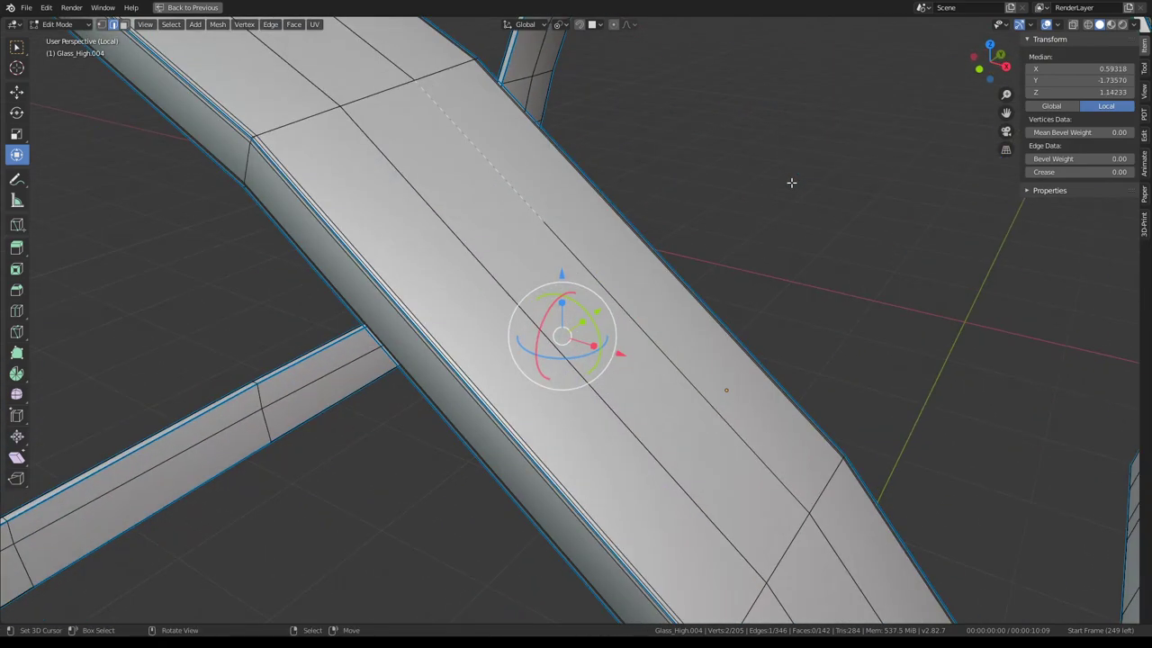
pyautogui.moveTo(789, 183)
pyautogui.mouseDown(button='middle')
pyautogui.moveTo(660, 195)
pyautogui.moveTo(776, 188)
pyautogui.moveTo(632, 232)
pyautogui.mouseUp(button='middle')
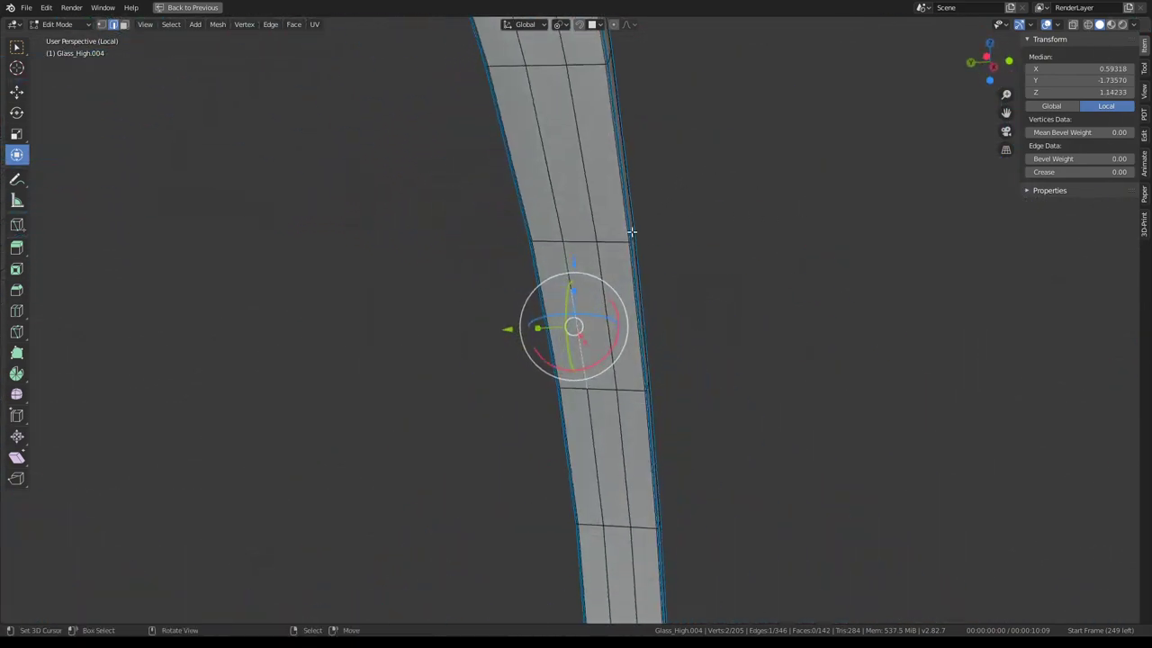
pyautogui.moveTo(538, 265); pyautogui.dragTo(540, 321, button='middle')
pyautogui.moveTo(540, 321); pyautogui.dragTo(541, 321)
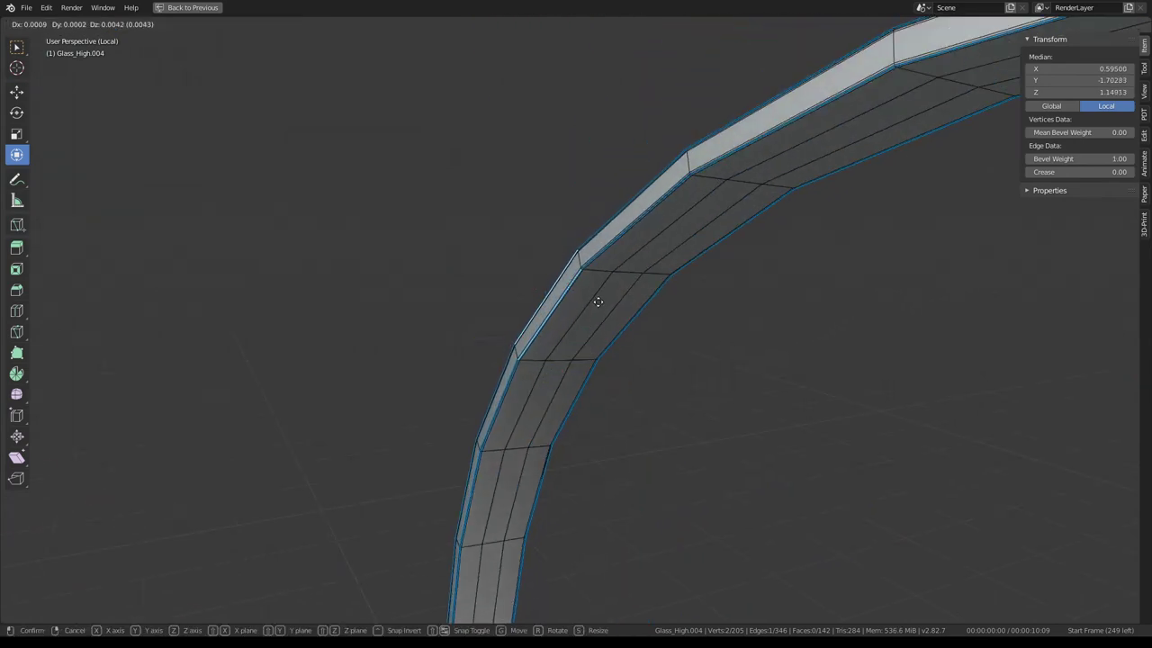
pyautogui.moveTo(530, 324)
pyautogui.mouseDown(button='middle')
pyautogui.moveTo(622, 231)
pyautogui.moveTo(526, 216)
pyautogui.mouseUp(button='middle')
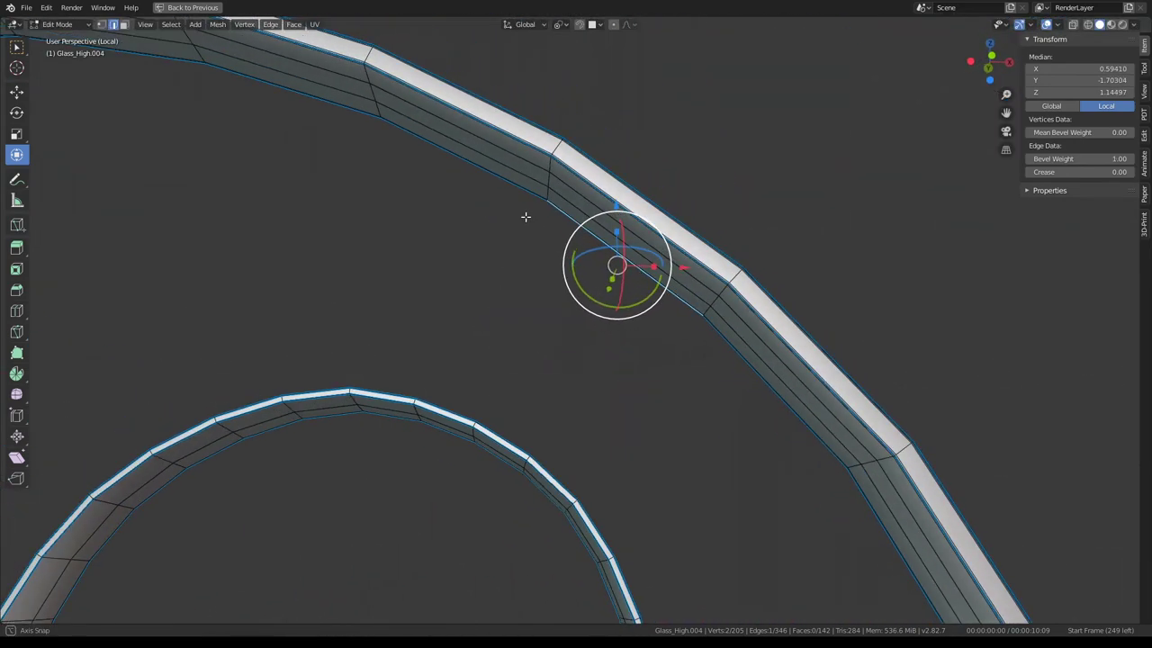
# From the front view, move the selected arch vertices to a new position
pyautogui.press('KP_1')
pyautogui.scroll(-5, 540, 221)
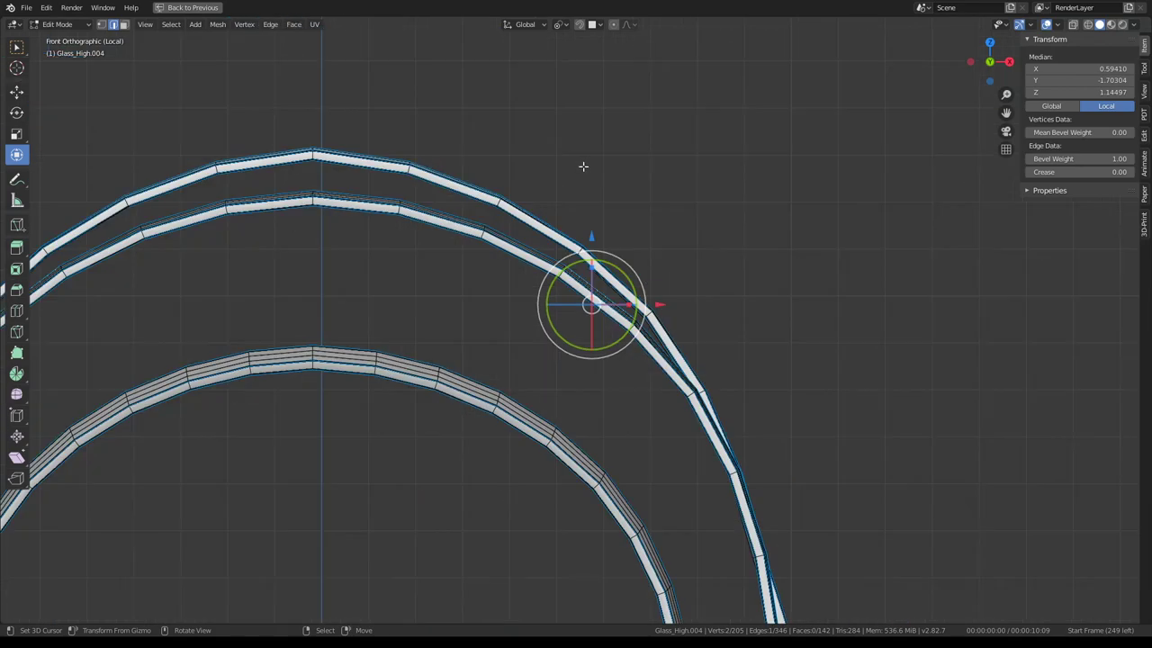
pyautogui.press('g')
pyautogui.click(574, 306)
pyautogui.scroll(5, 579, 308)
pyautogui.moveTo(578, 308)
pyautogui.mouseDown(button='middle')
pyautogui.moveTo(588, 303)
pyautogui.moveTo(578, 346)
pyautogui.moveTo(621, 285)
pyautogui.moveTo(599, 316)
pyautogui.moveTo(558, 312)
pyautogui.mouseUp(button='middle')
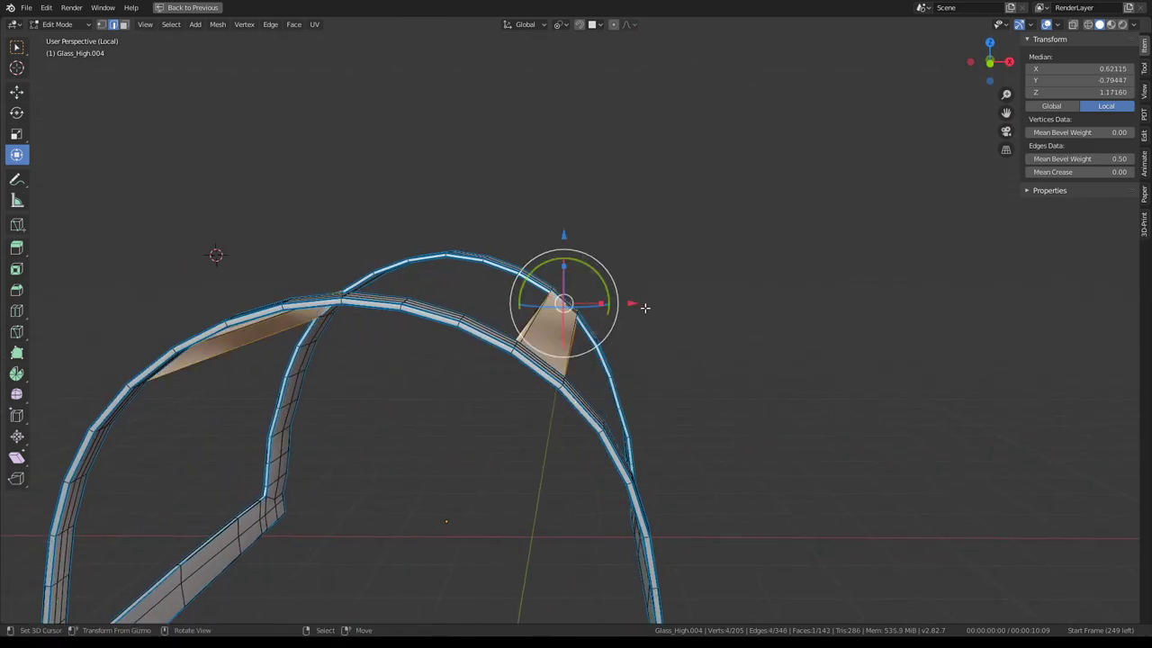
pyautogui.scroll(-5, 645, 308)
# Subdivide the two selected top bars of Glass_High.004 with 3 cuts
pyautogui.press('Tab')
pyautogui.moveTo(644, 308)
pyautogui.mouseDown(button='middle')
pyautogui.moveTo(617, 312)
pyautogui.moveTo(568, 230)
pyautogui.moveTo(661, 344)
pyautogui.mouseUp(button='middle')
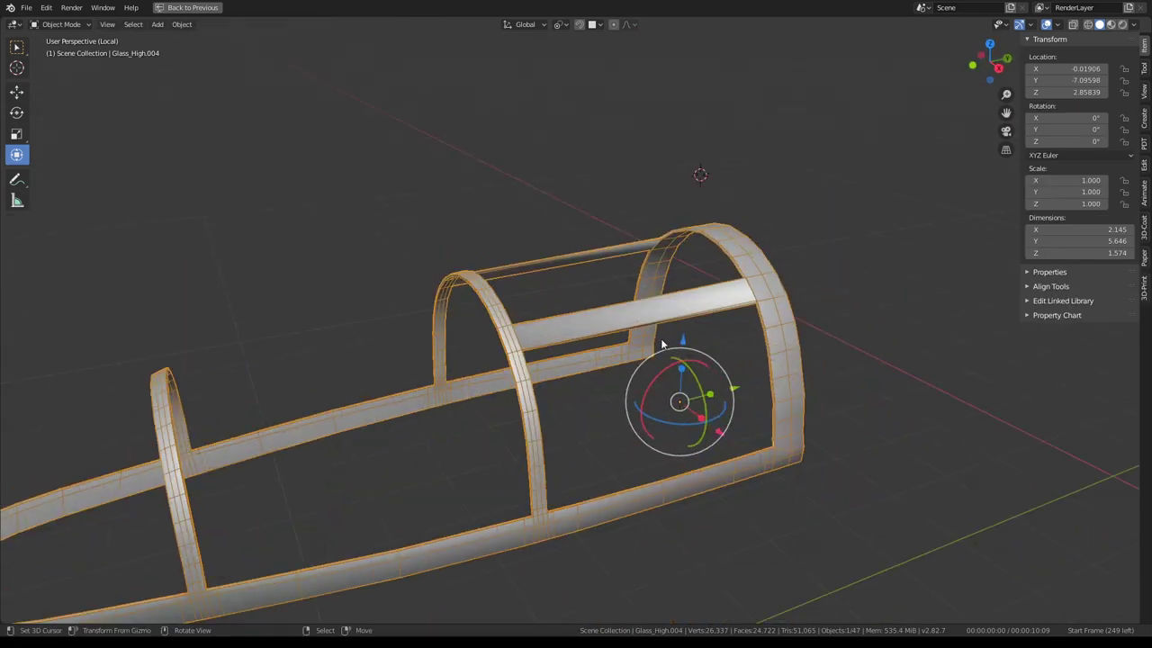
pyautogui.press('Tab')
pyautogui.press('q')
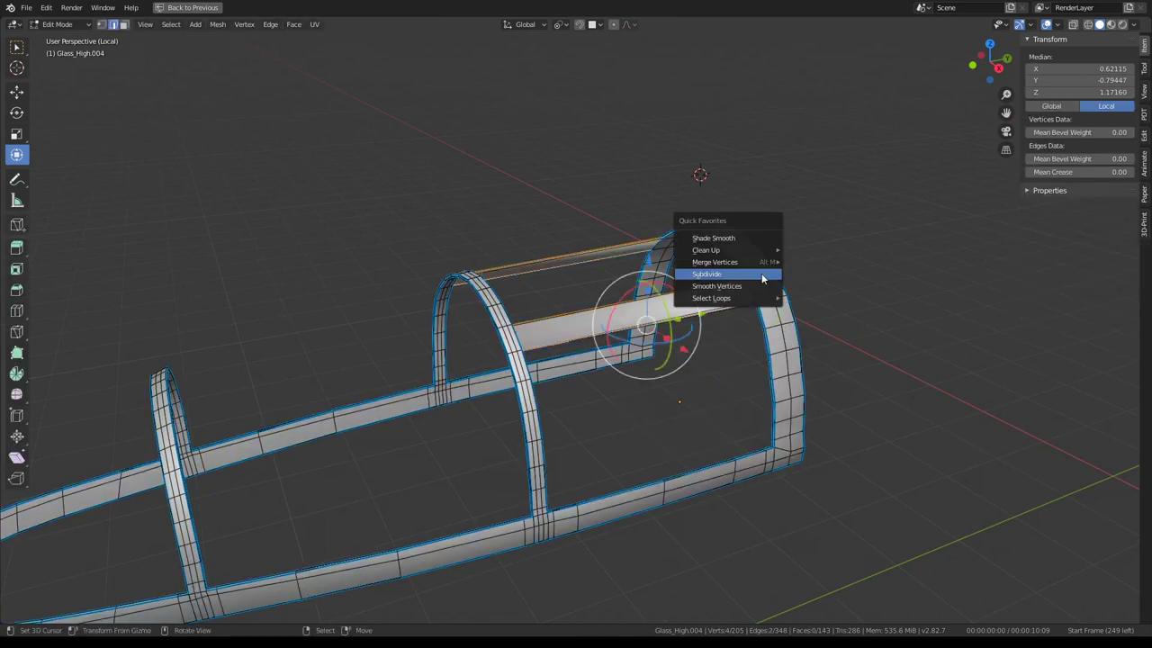
pyautogui.click(762, 279)
pyautogui.moveTo(763, 279)
pyautogui.mouseDown(button='middle')
pyautogui.moveTo(540, 222)
pyautogui.moveTo(226, 432)
pyautogui.mouseUp(button='middle')
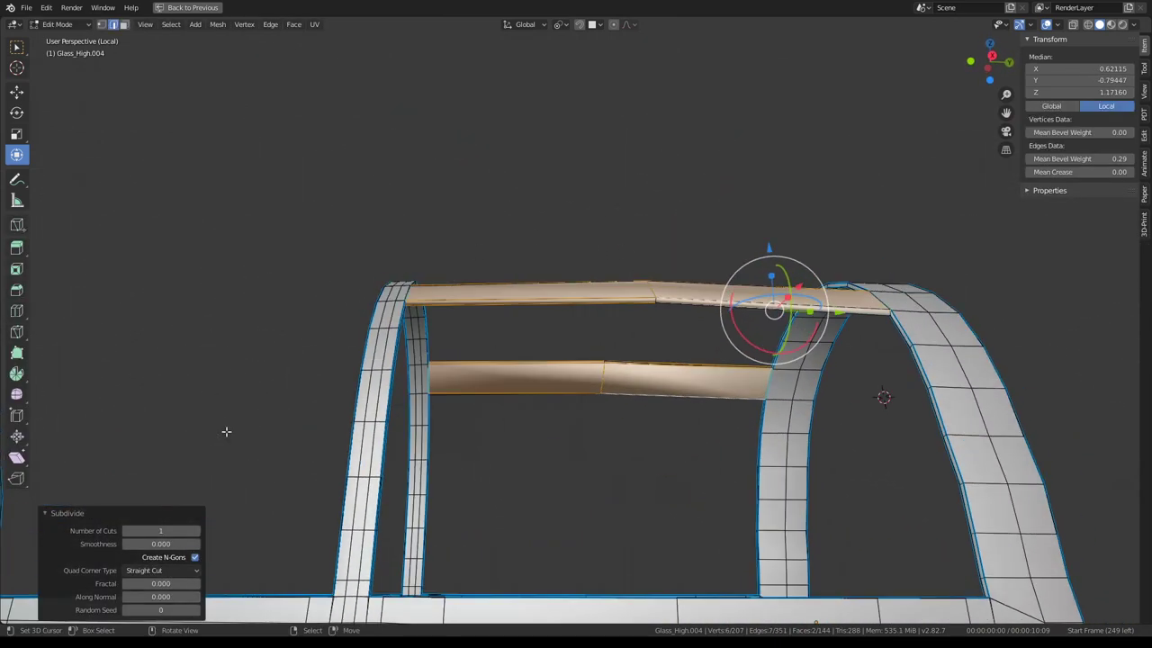
pyautogui.click(199, 531)
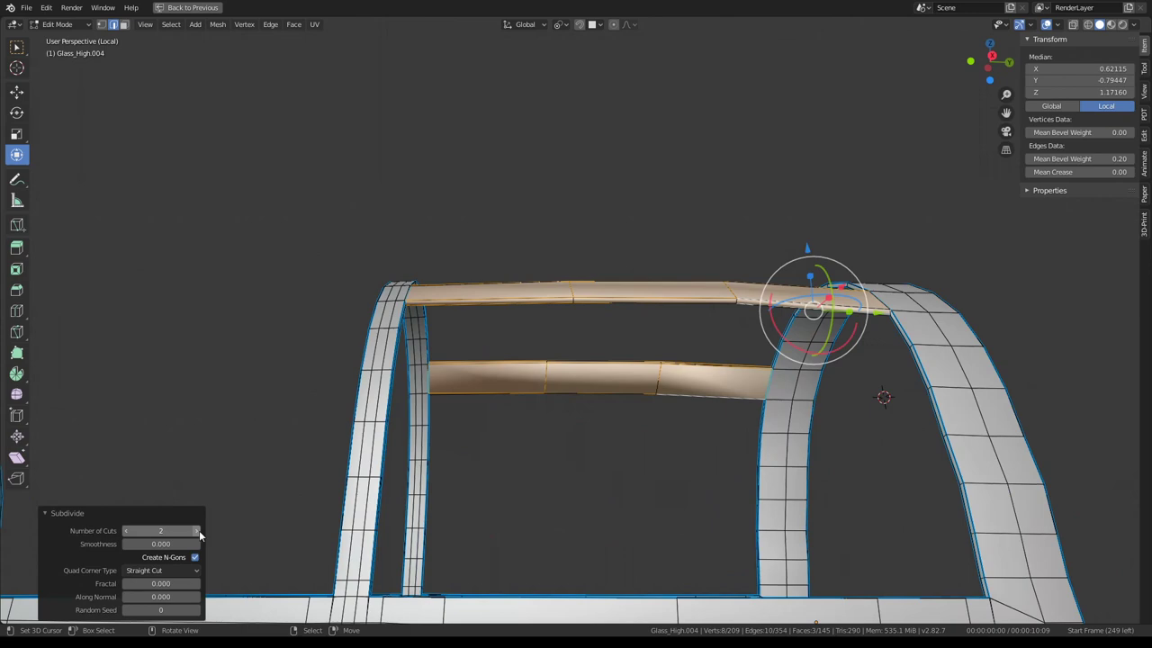
pyautogui.click(198, 529)
pyautogui.scroll(-4, 582, 348)
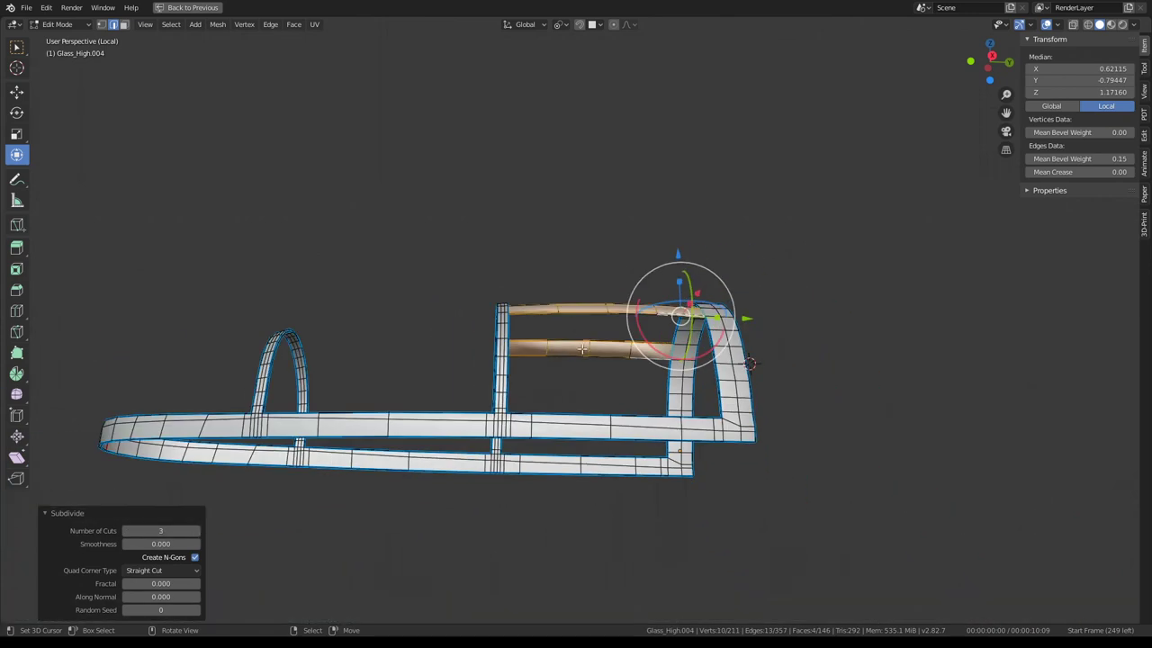
# Edge-slide three of the new loops along the upper bars, then return to Object Mode
pyautogui.click(558, 306)
pyautogui.moveTo(557, 306); pyautogui.dragTo(675, 360, button='middle')
pyautogui.press('g')
pyautogui.press('g')
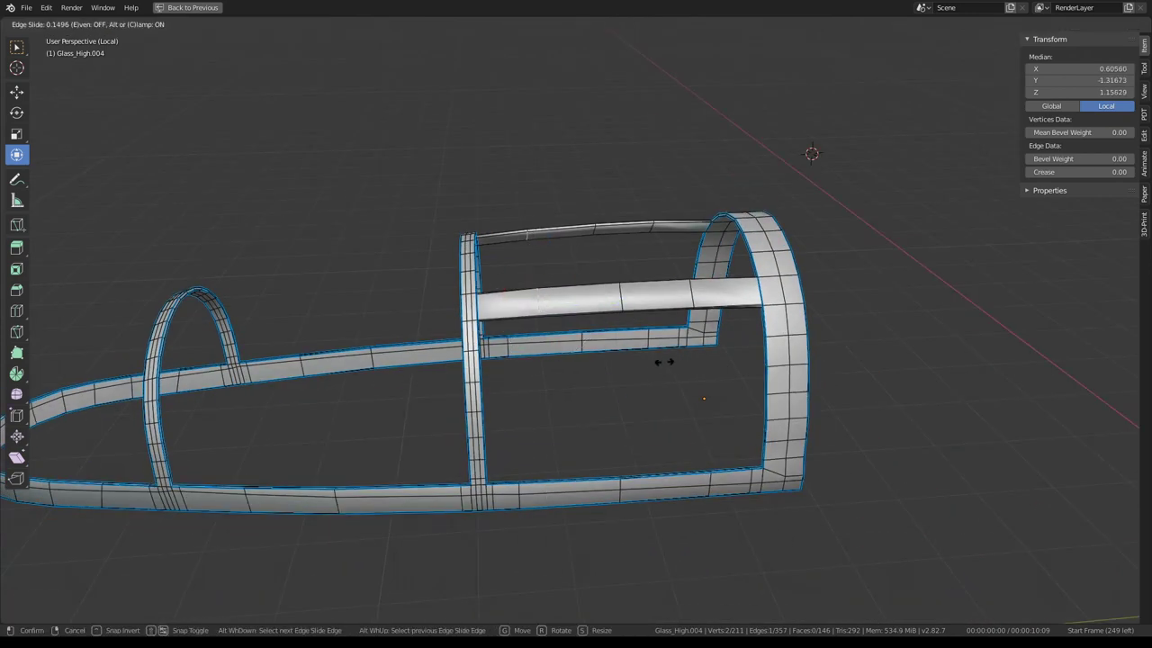
pyautogui.click(619, 284)
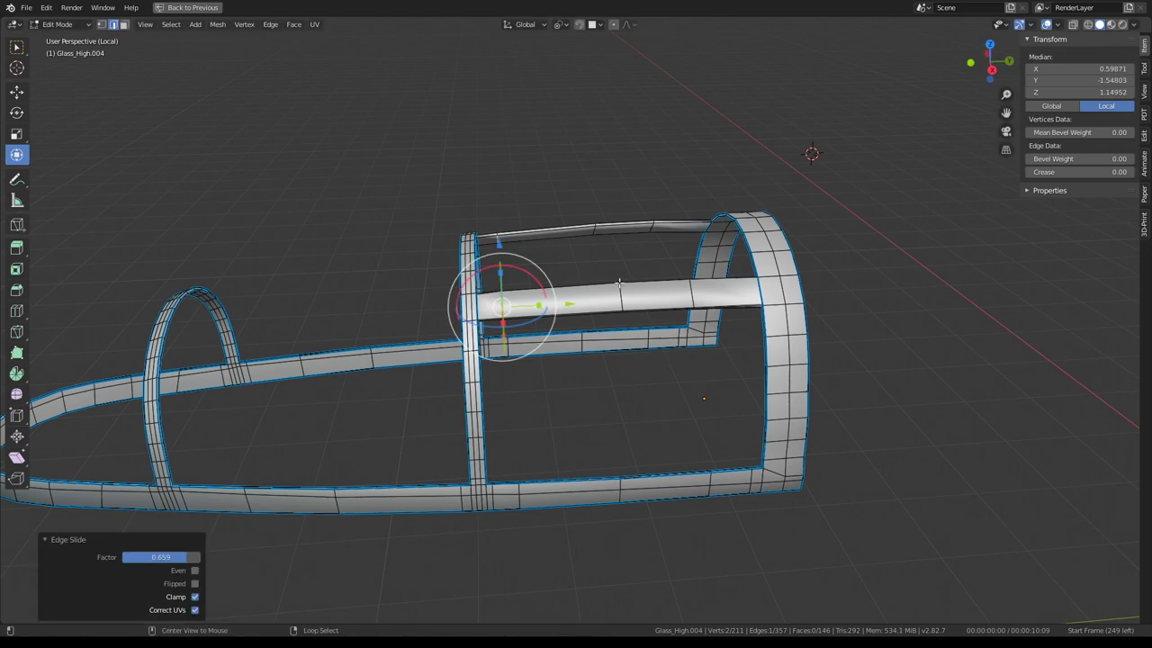
pyautogui.click(688, 295)
pyautogui.moveTo(740, 295); pyautogui.dragTo(725, 275, button='middle')
pyautogui.press('g')
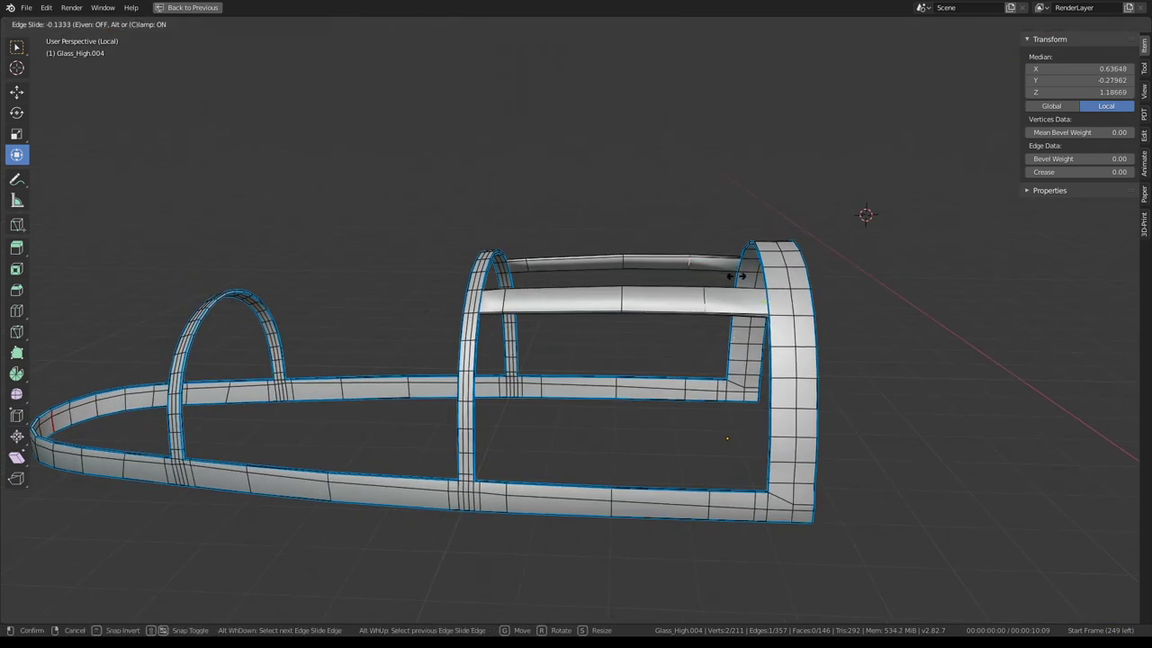
pyautogui.click(737, 276)
pyautogui.click(610, 303)
pyautogui.press('g')
pyautogui.press('g')
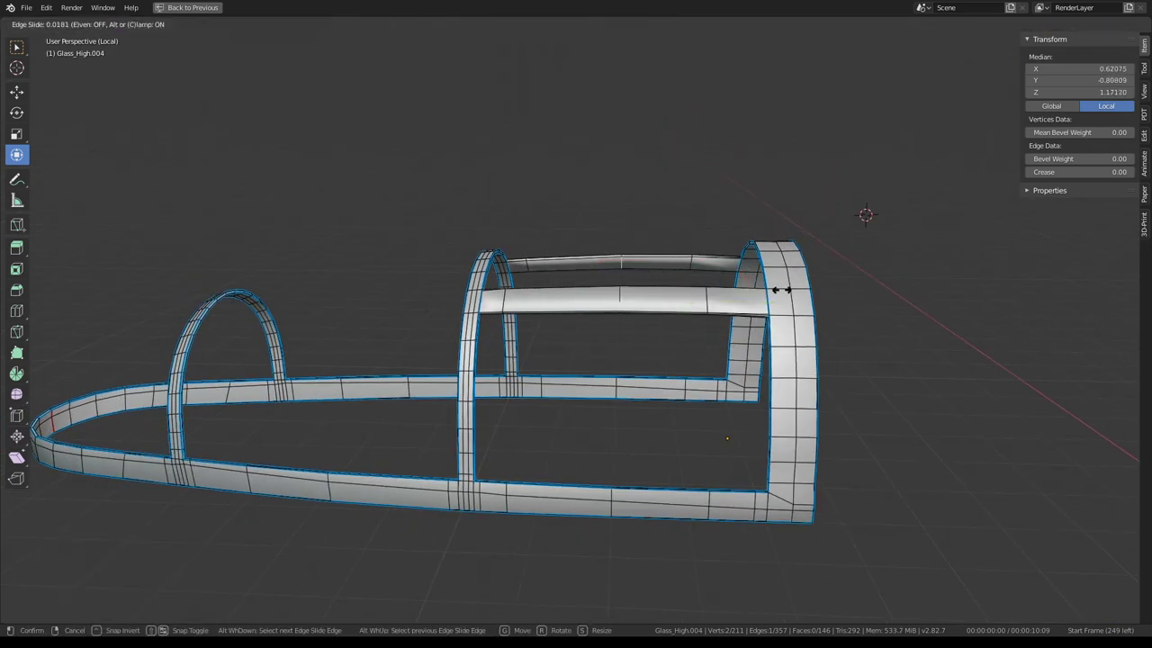
pyautogui.press('Tab')
pyautogui.moveTo(511, 296); pyautogui.dragTo(746, 275, button='middle')
pyautogui.press('KP_0')
# Restore the full Shading workspace and enter Edit Mode on Glass_High.004 with everything selected
pyautogui.moveTo(521, 197)
pyautogui.mouseDown(button='middle')
pyautogui.moveTo(682, 204)
pyautogui.moveTo(697, 223)
pyautogui.mouseUp(button='middle')
pyautogui.scroll(-3, 697, 223)
pyautogui.hotkey('ctrl', 'space')
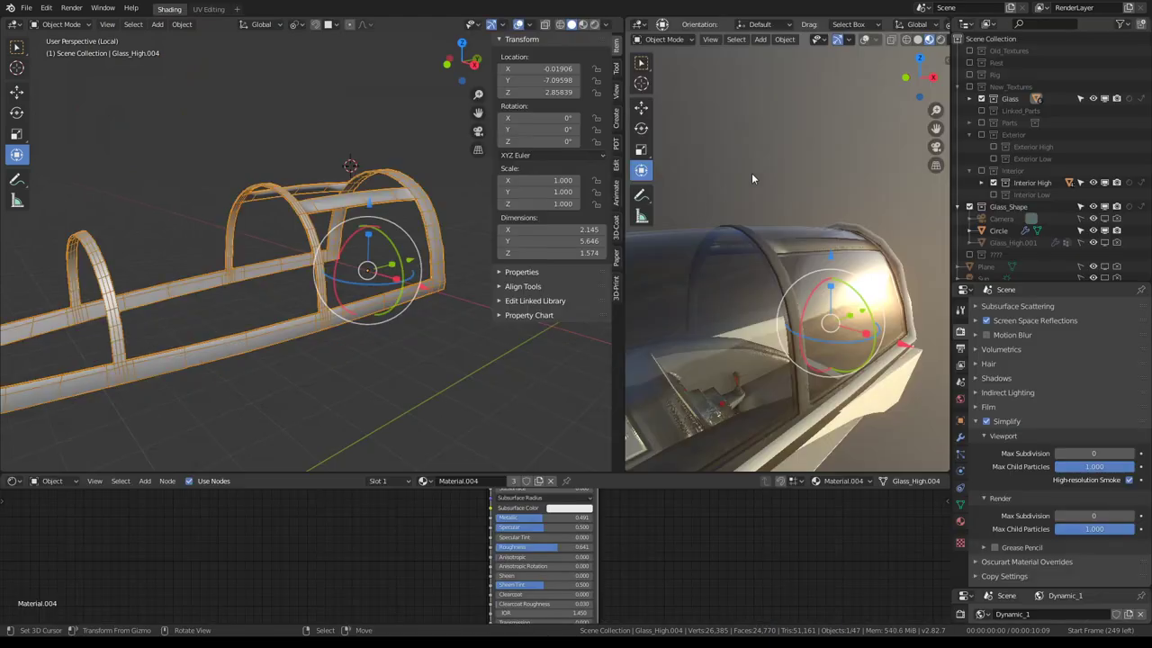
pyautogui.moveTo(826, 201)
pyautogui.mouseDown(button='middle')
pyautogui.moveTo(755, 211)
pyautogui.moveTo(809, 180)
pyautogui.mouseUp(button='middle')
pyautogui.moveTo(360, 189); pyautogui.dragTo(385, 171, button='middle')
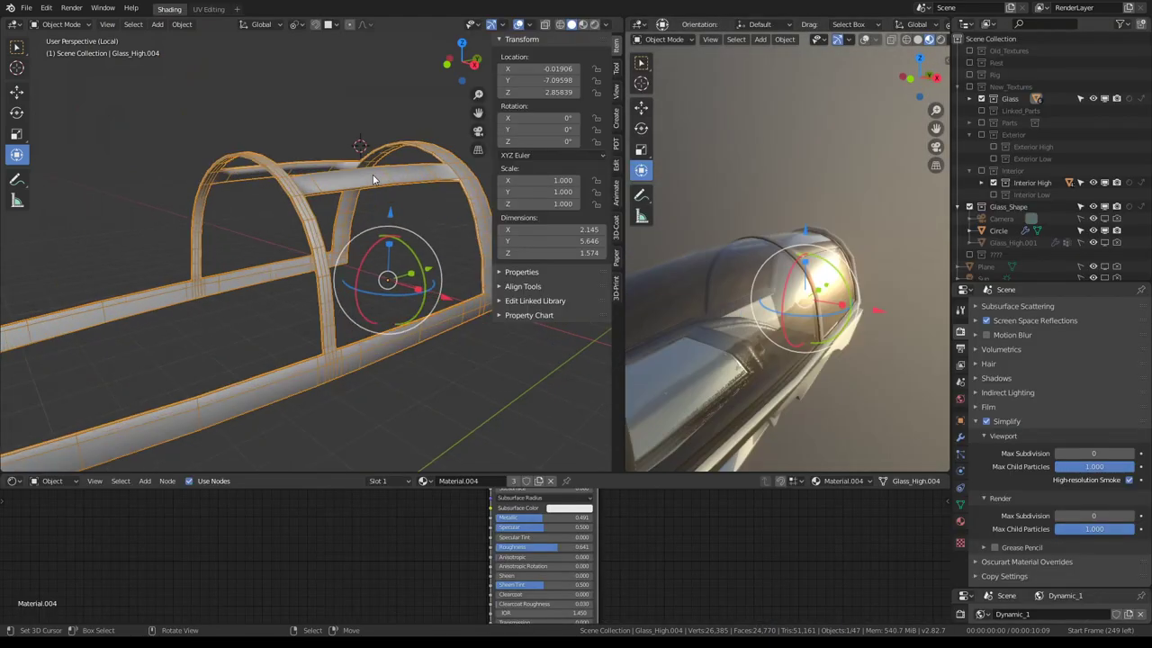
pyautogui.press('Tab')
pyautogui.press('a')
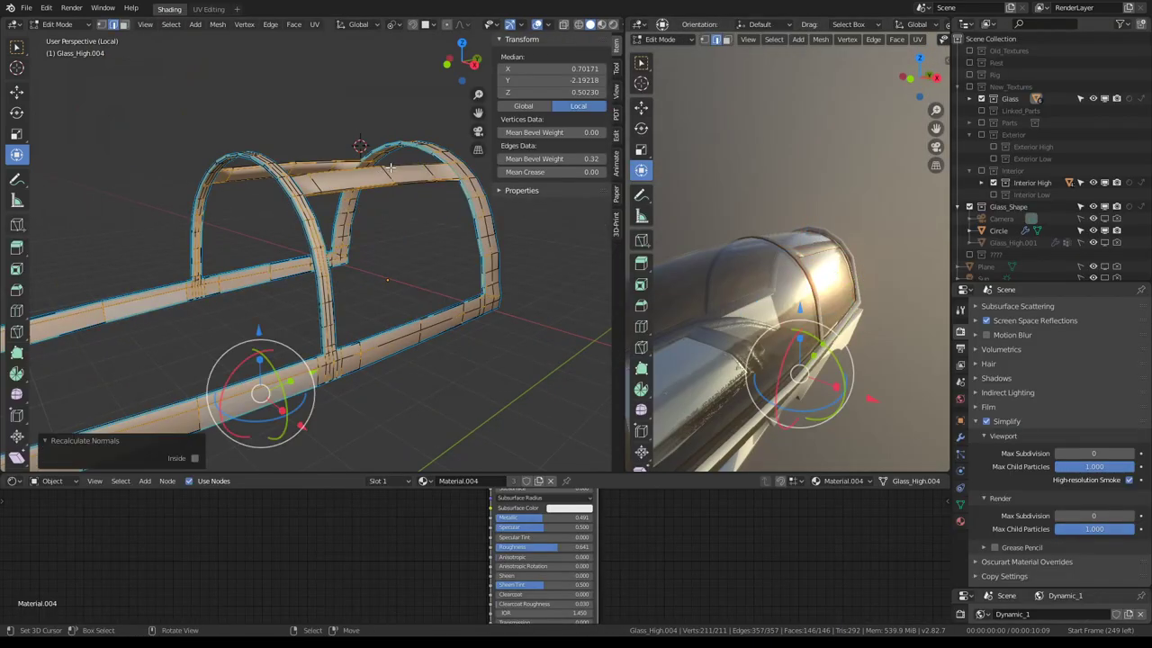
# Pick a bar edge near the arch and uncheck scene Simplify for full subdivision
pyautogui.moveTo(466, 155)
pyautogui.mouseDown(button='middle')
pyautogui.moveTo(365, 175)
pyautogui.moveTo(329, 129)
pyautogui.moveTo(309, 136)
pyautogui.moveTo(352, 264)
pyautogui.moveTo(310, 238)
pyautogui.mouseUp(button='middle')
pyautogui.click(292, 254)
pyautogui.scroll(5, 804, 272)
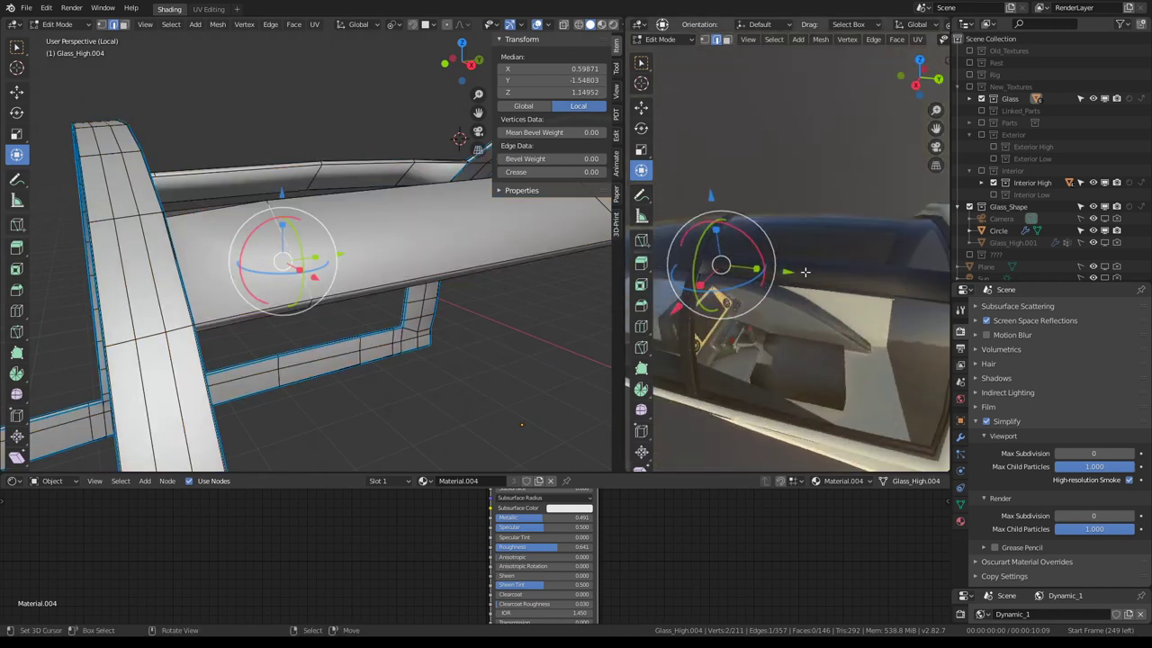
pyautogui.moveTo(805, 272); pyautogui.dragTo(833, 237, button='middle')
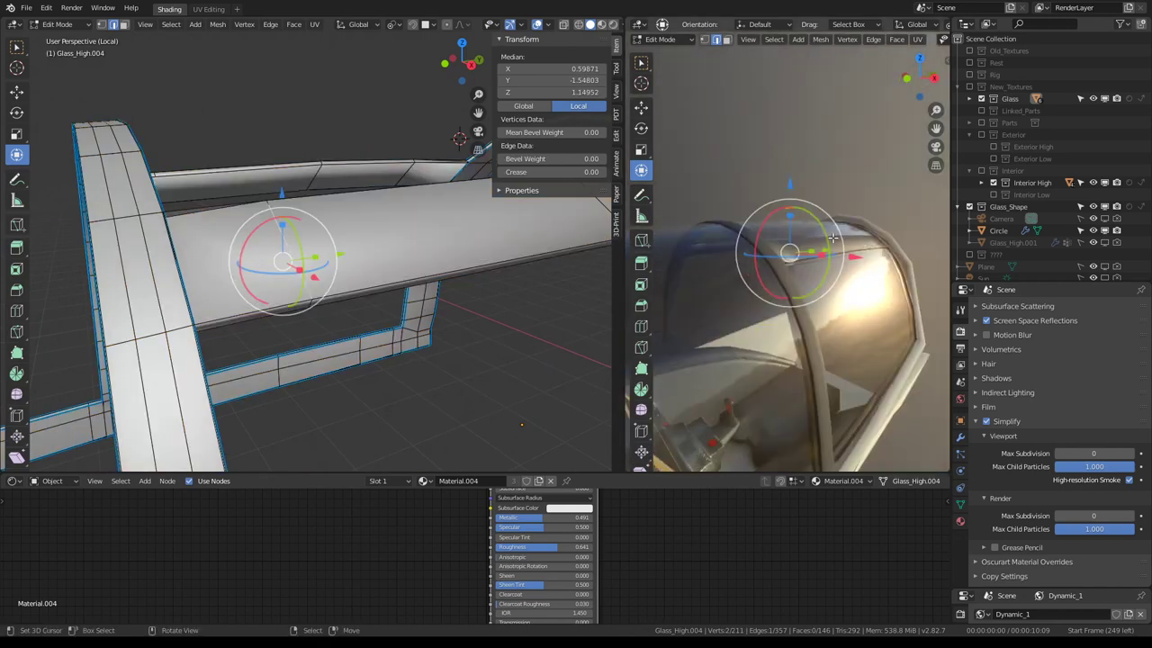
pyautogui.click(987, 422)
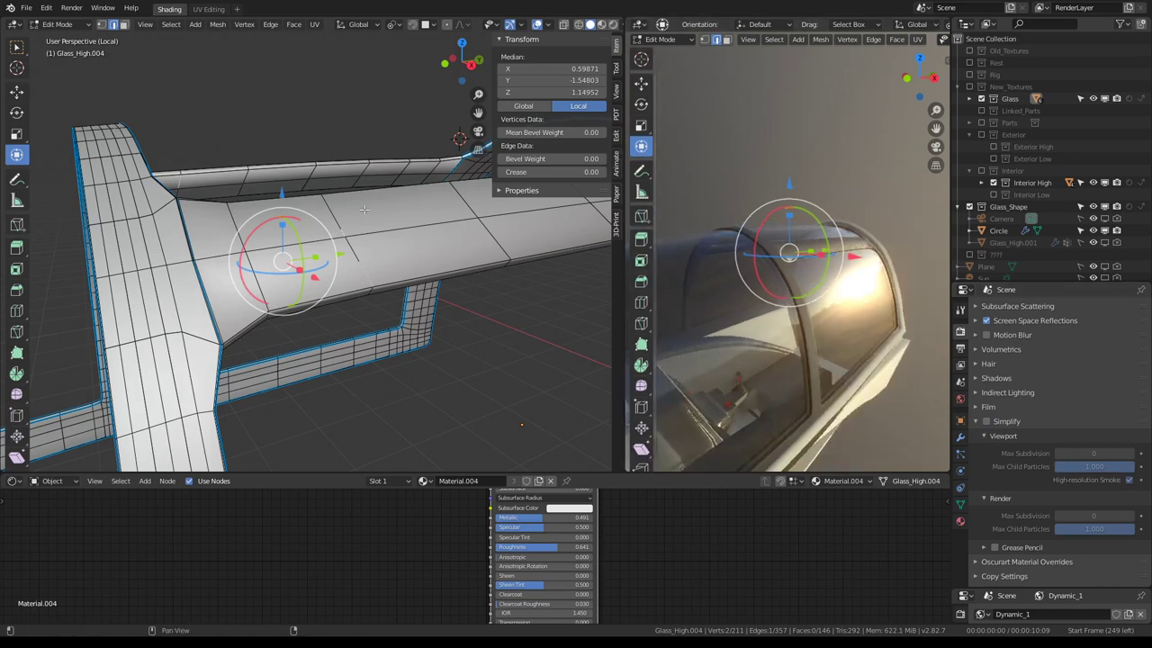
# Subdivide the selected bar edges at both ends of the bar
pyautogui.moveTo(342, 261)
pyautogui.mouseDown(button='middle')
pyautogui.moveTo(363, 176)
pyautogui.moveTo(293, 292)
pyautogui.mouseUp(button='middle')
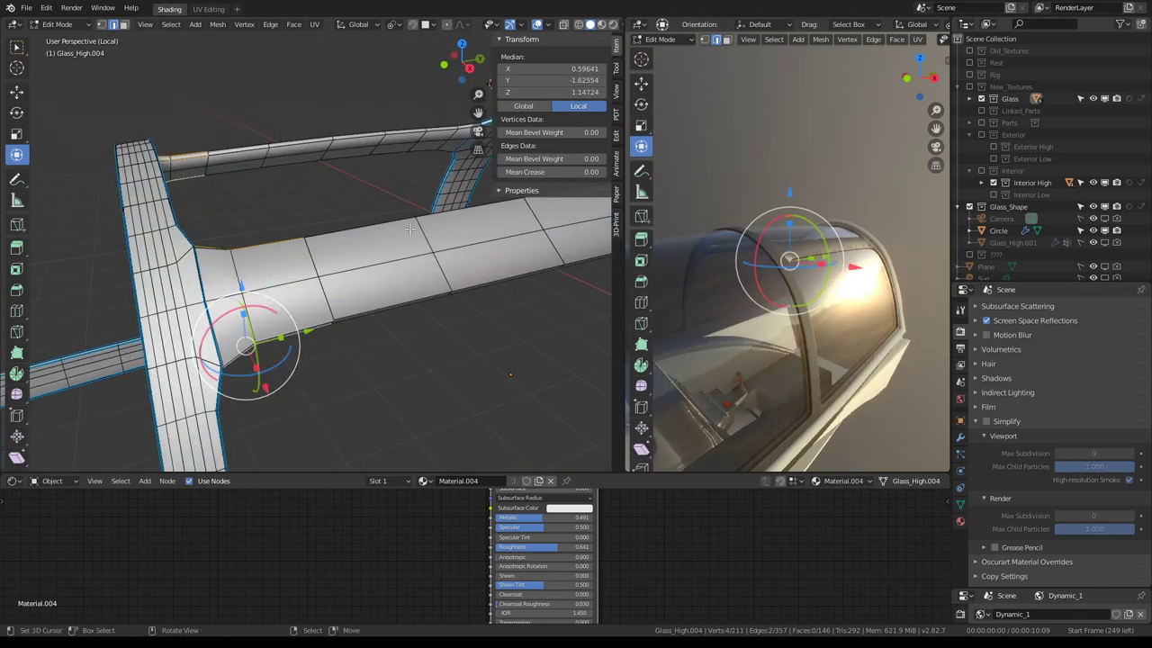
pyautogui.rightClick(410, 230)
pyautogui.click(414, 227)
pyautogui.moveTo(257, 262); pyautogui.dragTo(417, 259, button='middle')
pyautogui.click(420, 259)
pyautogui.press('q')
pyautogui.click(425, 257)
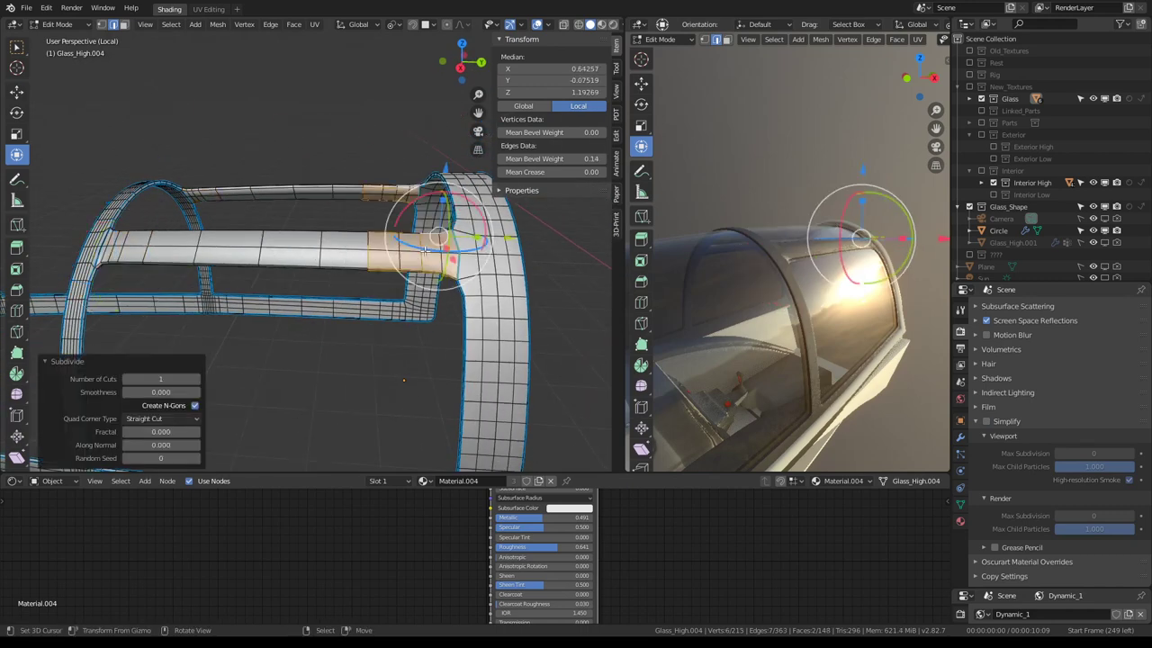
pyautogui.moveTo(792, 270)
pyautogui.mouseDown(button='middle')
pyautogui.moveTo(687, 279)
pyautogui.moveTo(819, 268)
pyautogui.moveTo(693, 232)
pyautogui.mouseUp(button='middle')
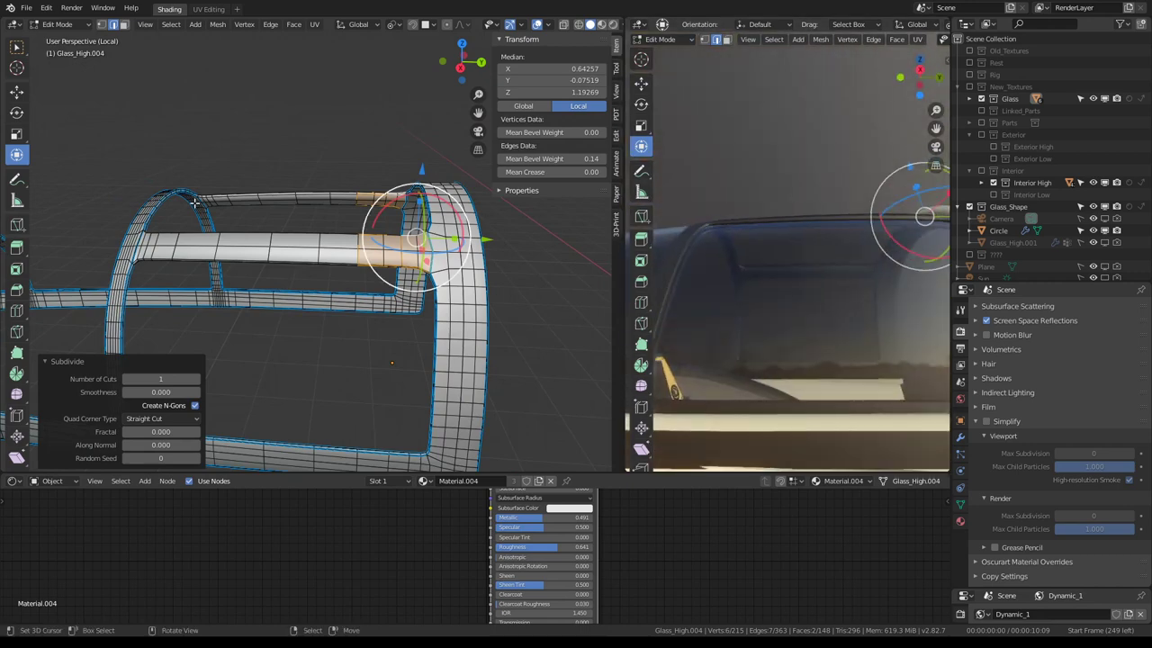
# Select the frame mesh and pick the edge loops at the arch junction
pyautogui.hotkey('ctrl', 'l')
pyautogui.moveTo(196, 201); pyautogui.dragTo(307, 198, button='middle')
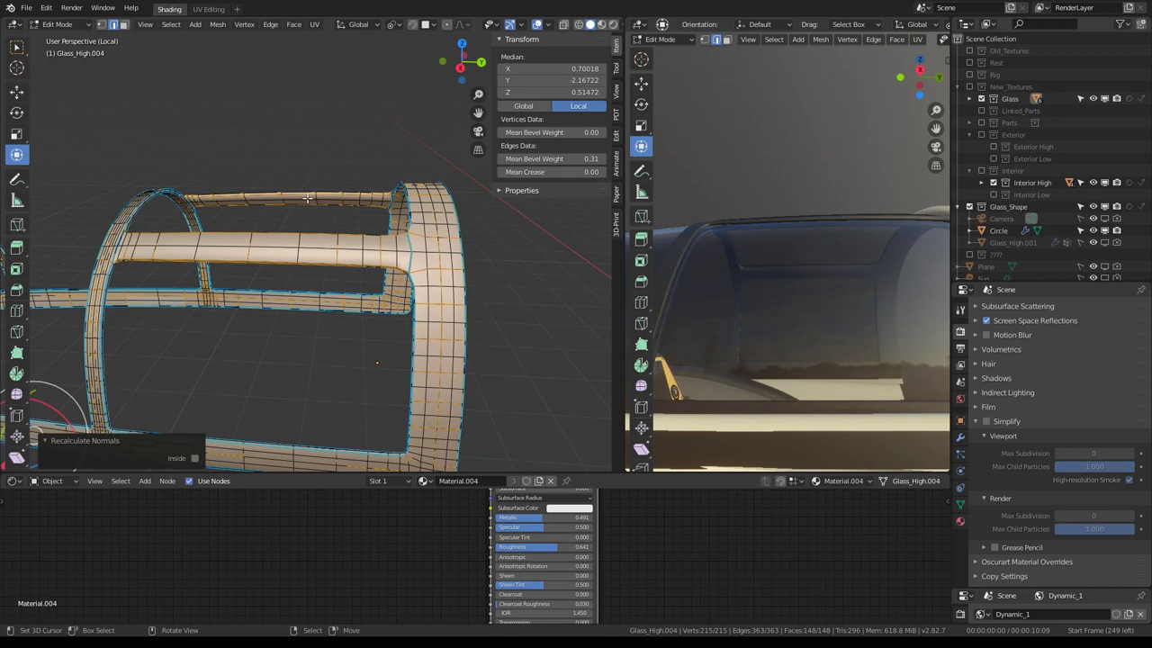
pyautogui.scroll(-2, 306, 195)
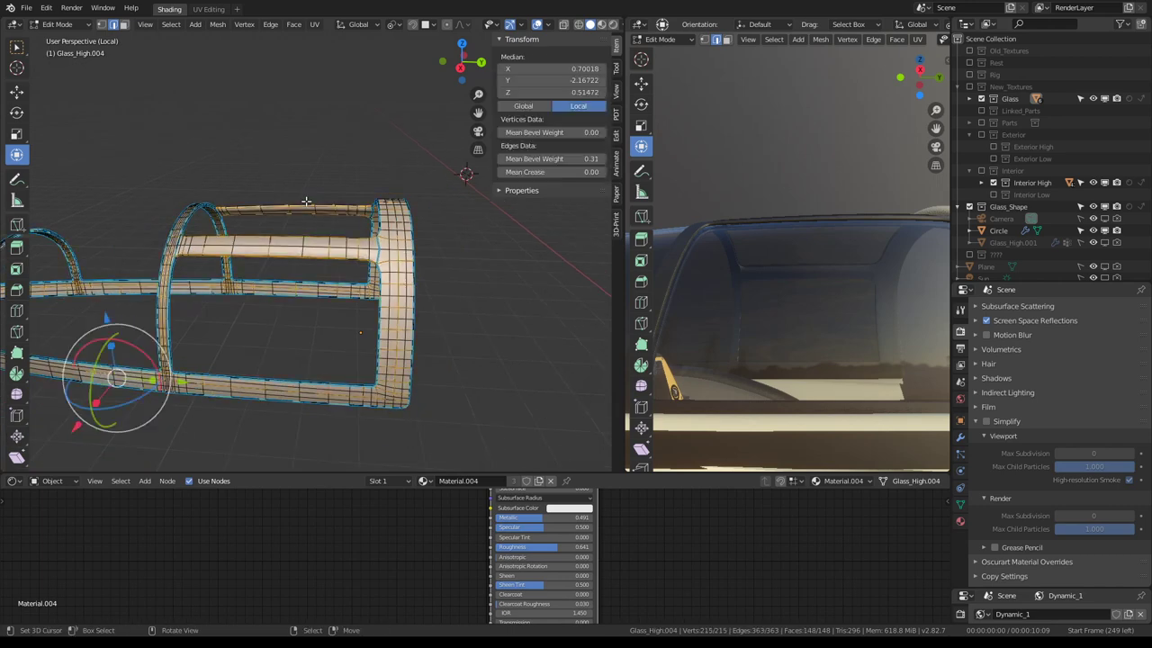
pyautogui.moveTo(310, 197); pyautogui.dragTo(306, 234, button='middle')
pyautogui.click(310, 229)
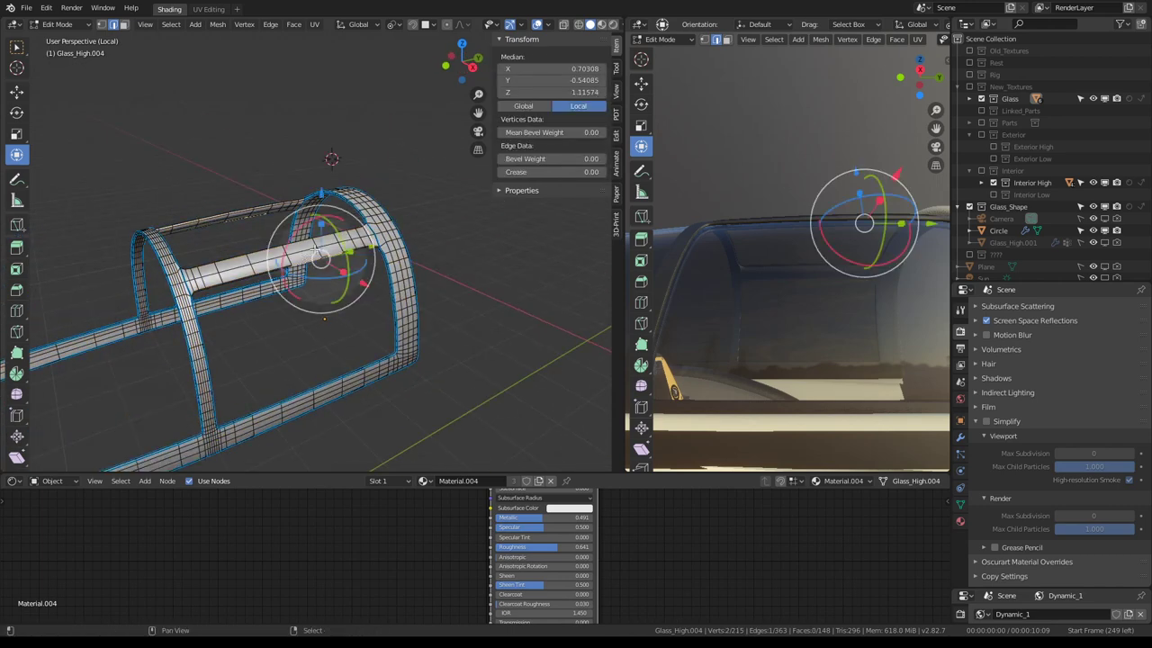
pyautogui.scroll(3, 297, 261)
pyautogui.keyDown('alt'); pyautogui.click(295, 279); pyautogui.keyUp('alt')
pyautogui.moveTo(294, 279); pyautogui.dragTo(327, 289, button='middle')
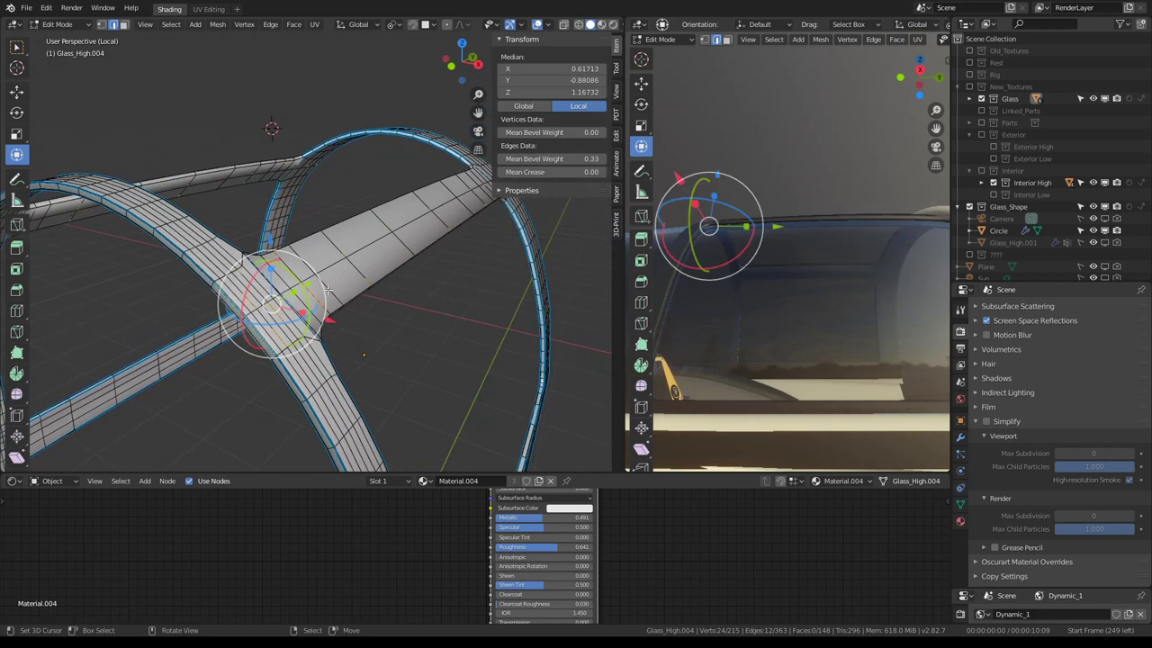
# Add more junction edges, set their mean bevel weight to 1.00, and leave Edit Mode
pyautogui.moveTo(711, 243); pyautogui.dragTo(818, 314, button='middle')
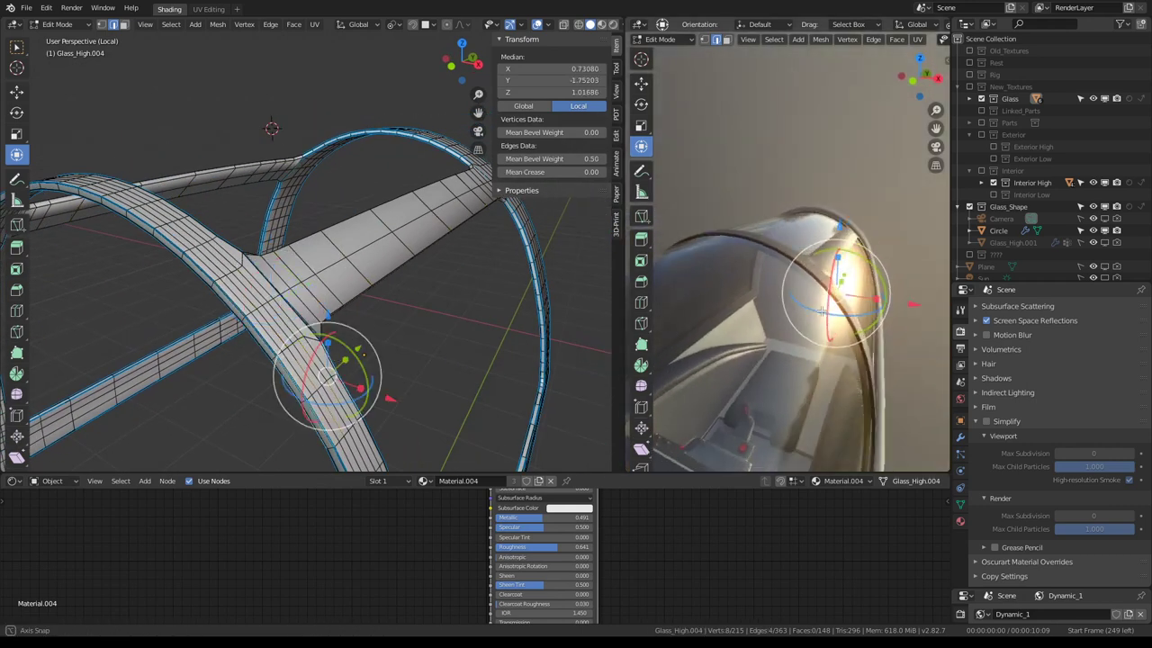
pyautogui.keyDown('alt'); pyautogui.click(255, 286); pyautogui.keyUp('alt')
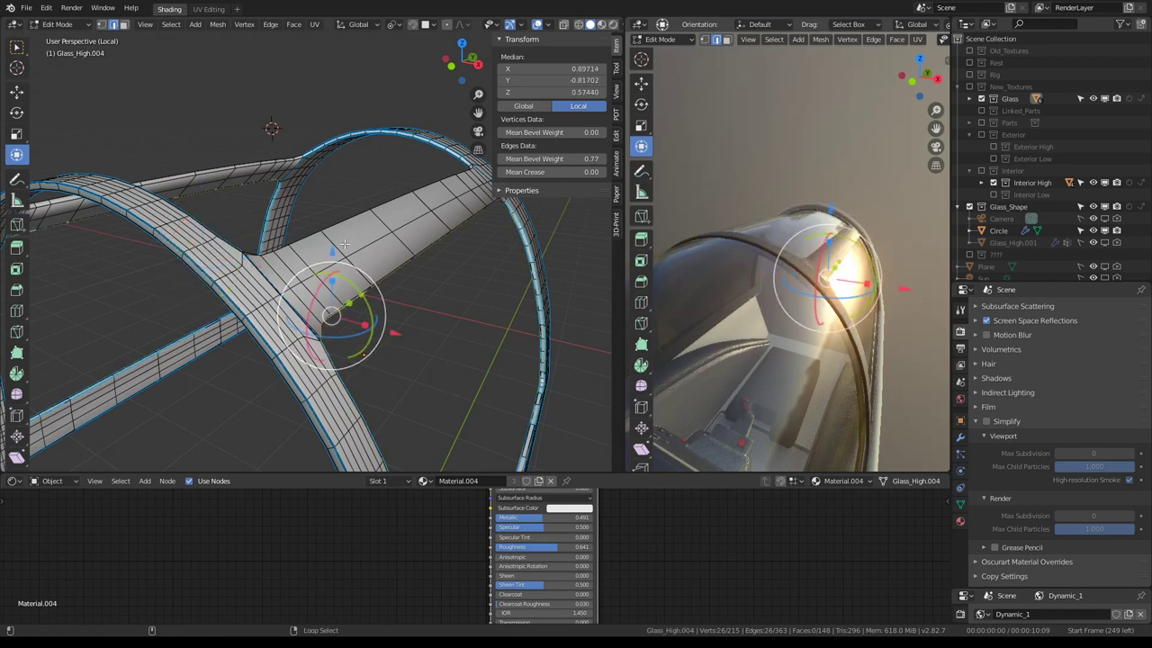
pyautogui.keyDown('alt'); pyautogui.keyDown('shift'); pyautogui.click(317, 239); pyautogui.keyUp('shift'); pyautogui.keyUp('alt')
pyautogui.moveTo(585, 158); pyautogui.dragTo(605, 158)
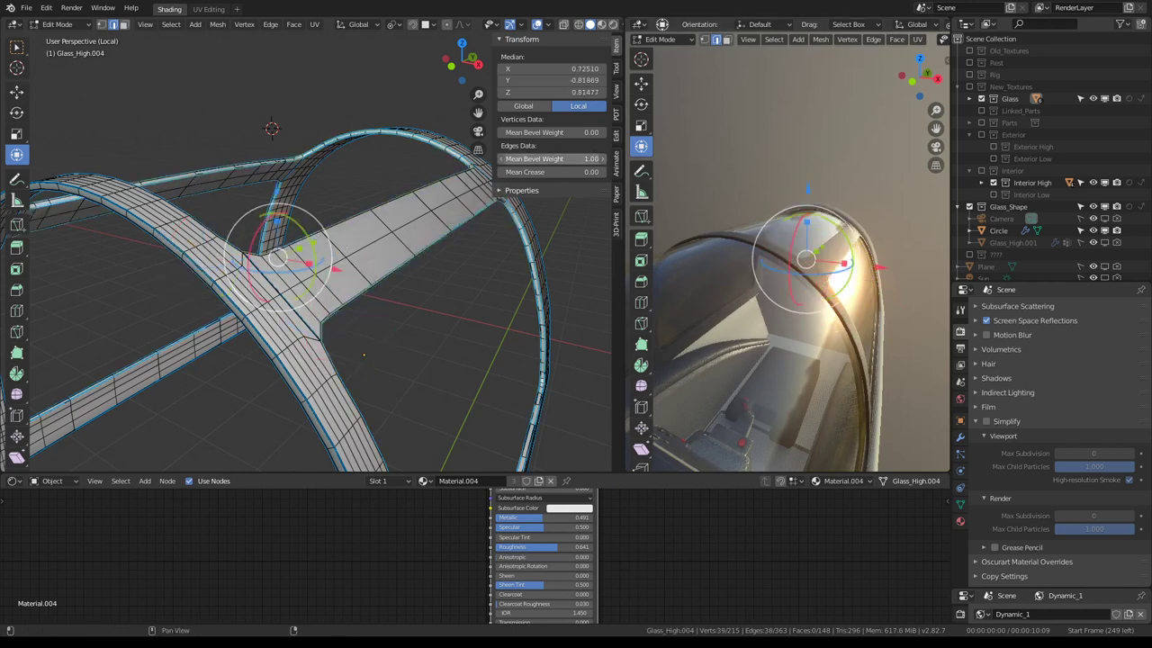
pyautogui.press('Tab')
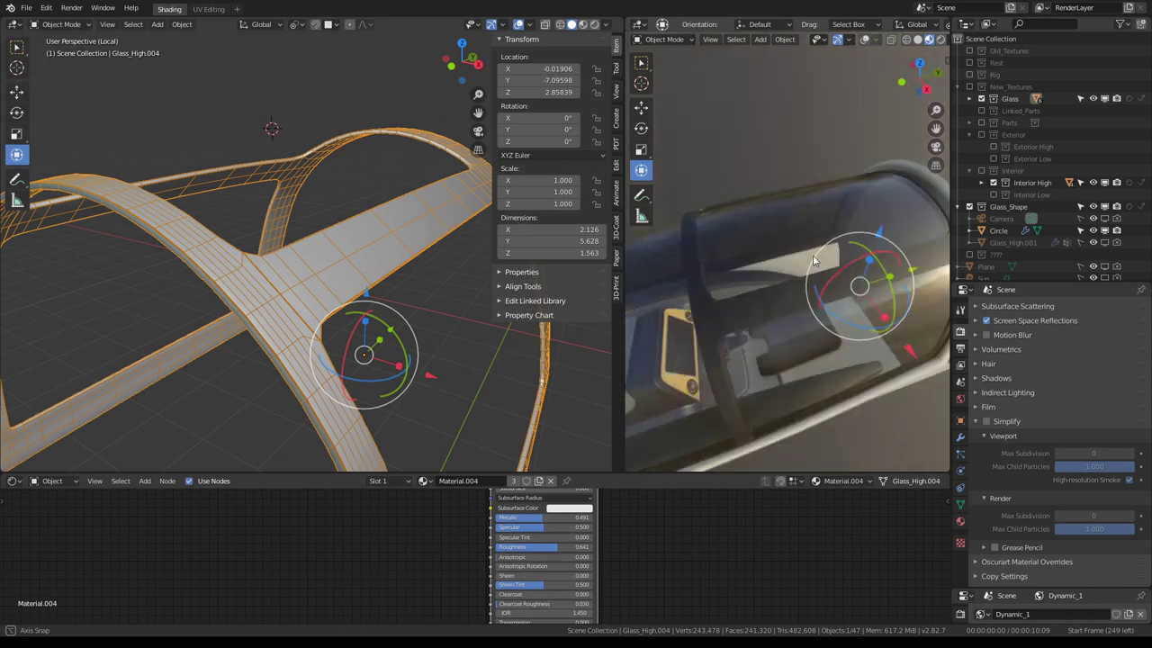
# Look through the cockpit camera and enter Edit Mode on the frame
pyautogui.scroll(6, 812, 255)
pyautogui.moveTo(804, 254)
pyautogui.mouseDown(button='middle')
pyautogui.moveTo(783, 274)
pyautogui.moveTo(847, 257)
pyautogui.moveTo(773, 239)
pyautogui.moveTo(880, 243)
pyautogui.moveTo(658, 254)
pyautogui.moveTo(680, 240)
pyautogui.mouseUp(button='middle')
pyautogui.scroll(-5, 751, 228)
pyautogui.moveTo(421, 233); pyautogui.dragTo(284, 243, button='middle')
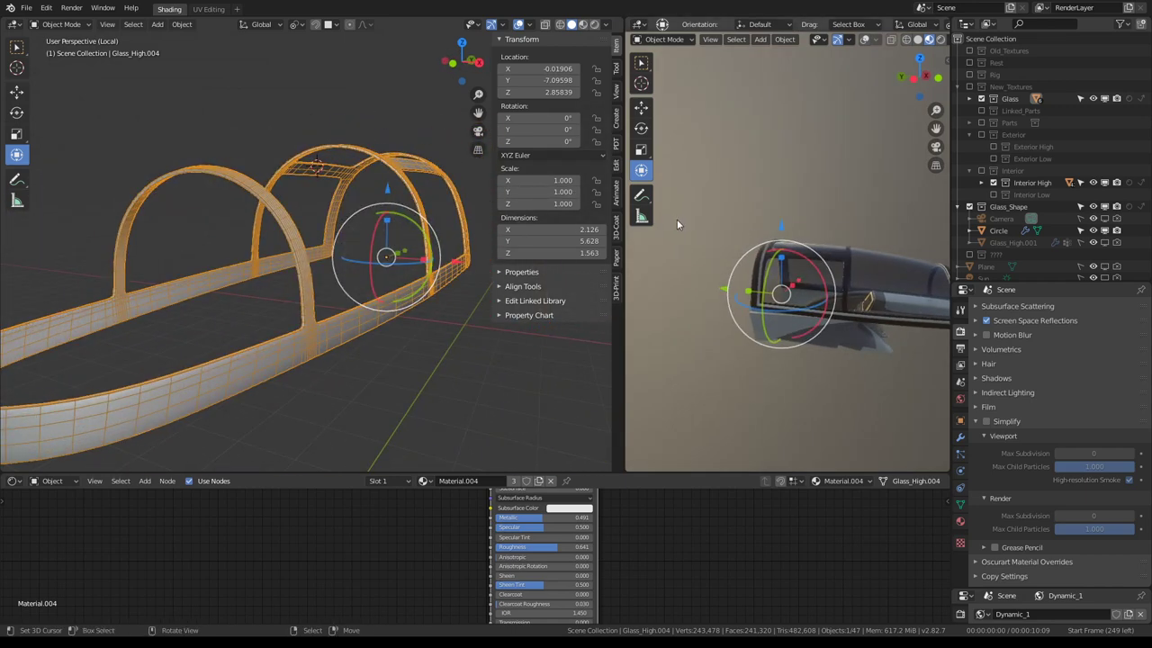
pyautogui.press('KP_0')
pyautogui.moveTo(703, 221)
pyautogui.mouseDown(button='middle')
pyautogui.moveTo(836, 261)
pyautogui.moveTo(836, 236)
pyautogui.moveTo(873, 237)
pyautogui.mouseUp(button='middle')
pyautogui.press('Tab')
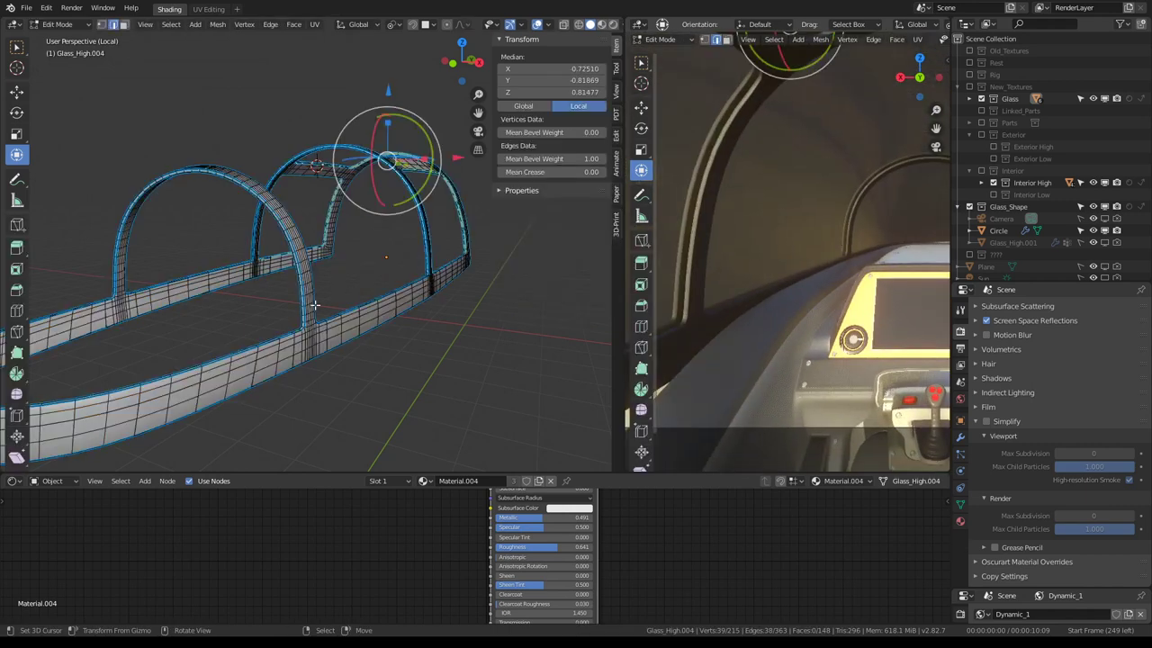
# Try filling a face between two arch edges, then undo it
pyautogui.scroll(3, 314, 305)
pyautogui.click(317, 350)
pyautogui.scroll(2, 364, 330)
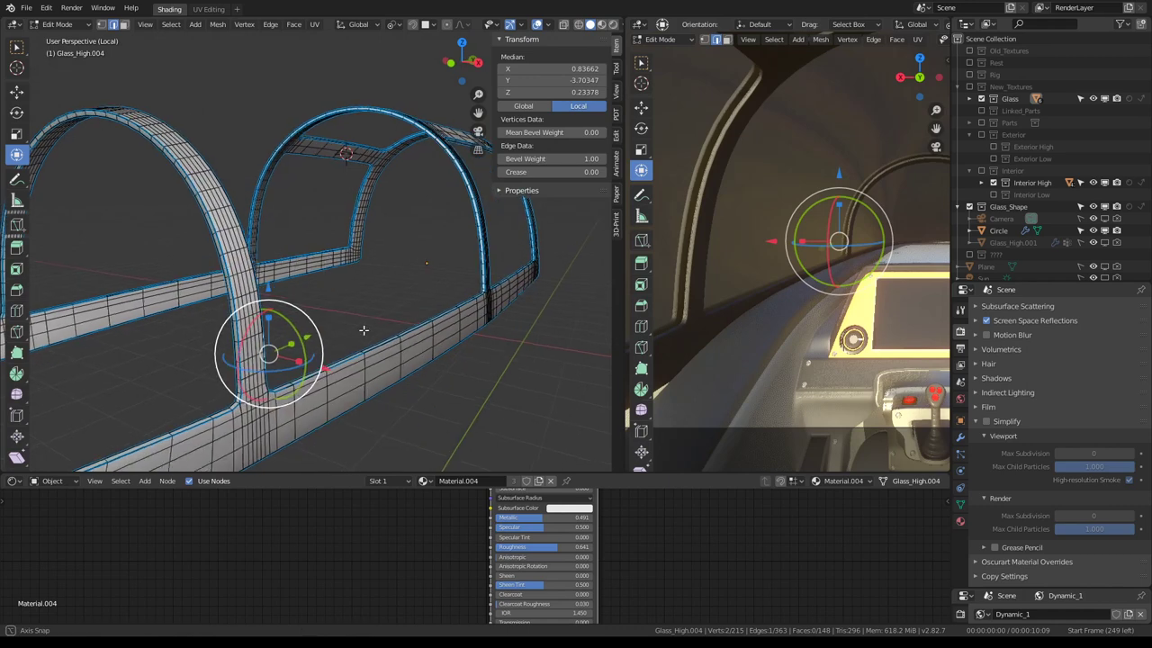
pyautogui.moveTo(364, 330); pyautogui.dragTo(432, 322, button='middle')
pyautogui.keyDown('shift'); pyautogui.click(432, 322); pyautogui.keyUp('shift')
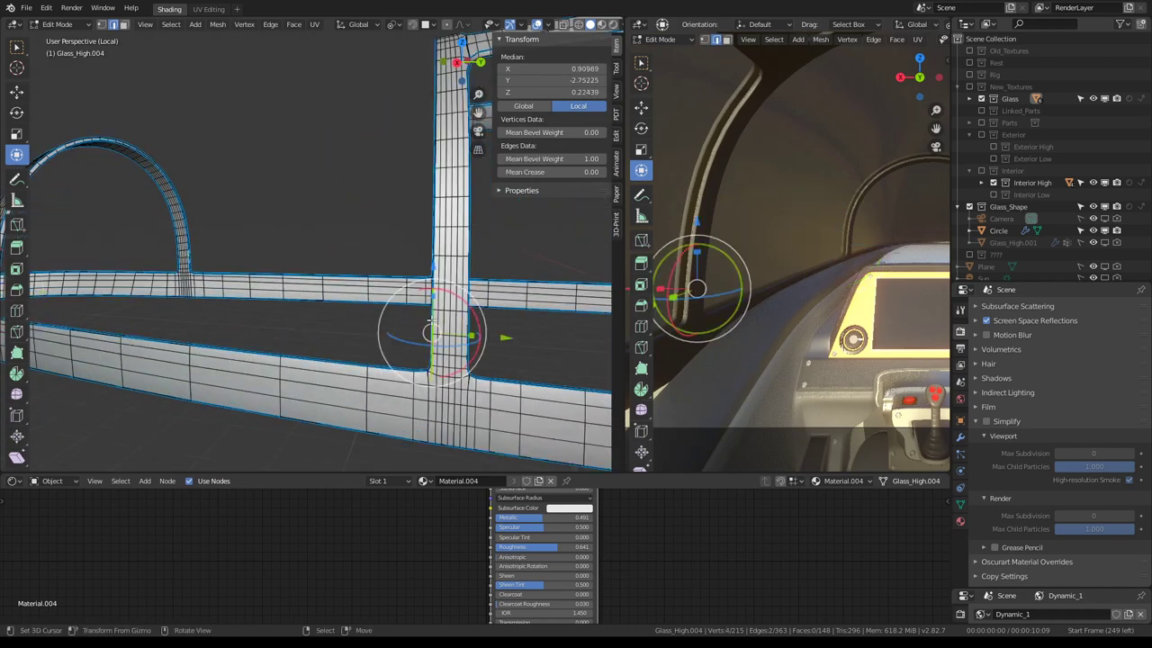
pyautogui.press('f')
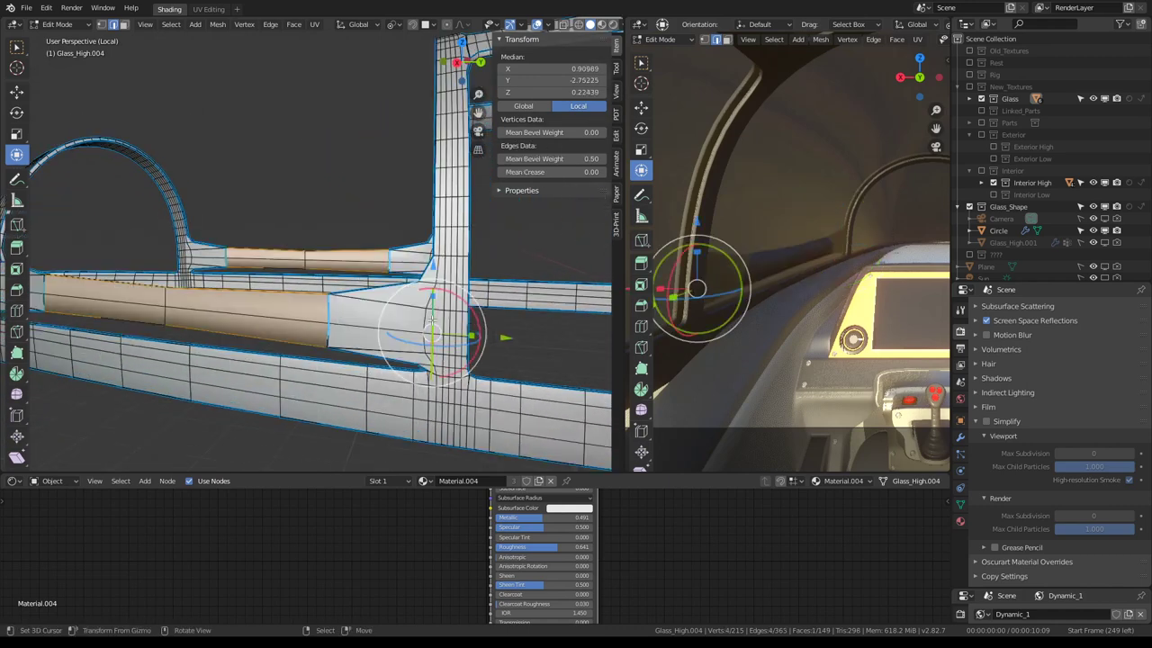
pyautogui.scroll(-4, 861, 235)
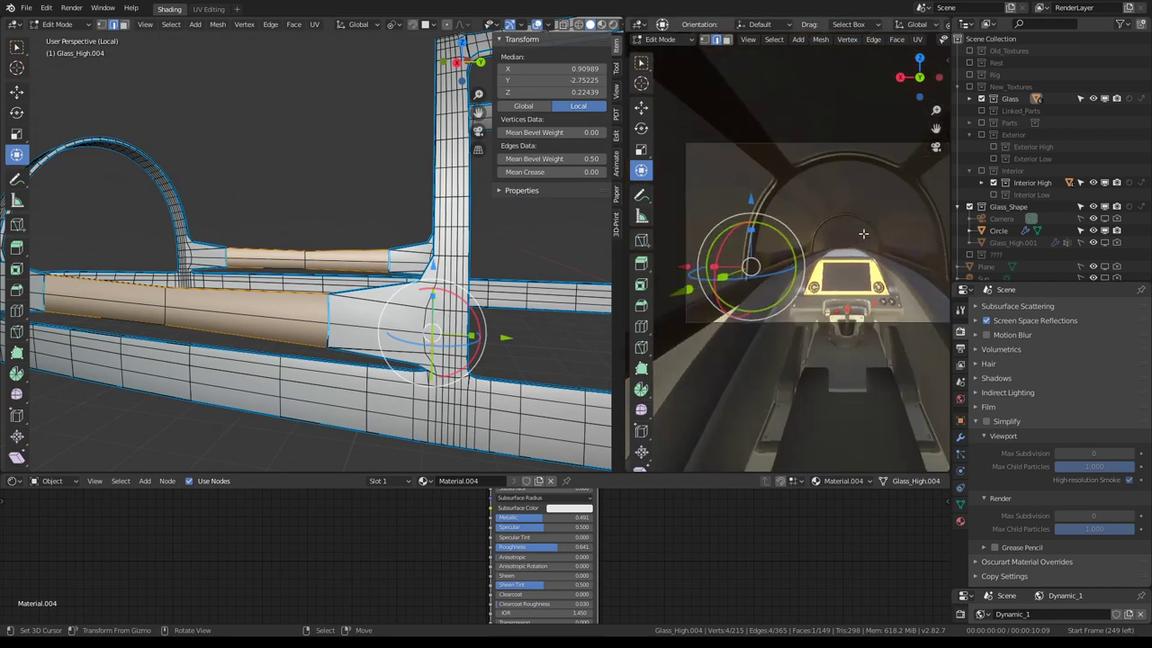
pyautogui.hotkey('ctrl', 'z')
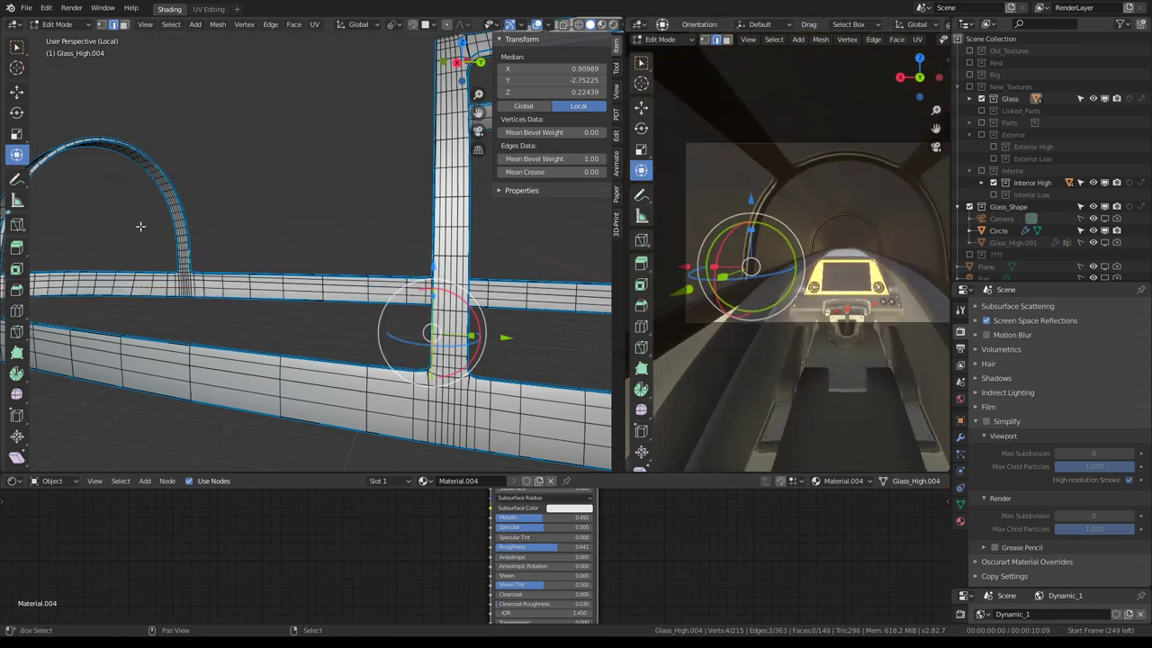
# Try bridging the top and lower arch edges with a face, then undo back
pyautogui.moveTo(140, 225)
pyautogui.mouseDown(button='middle')
pyautogui.moveTo(282, 250)
pyautogui.moveTo(237, 276)
pyautogui.moveTo(301, 134)
pyautogui.mouseUp(button='middle')
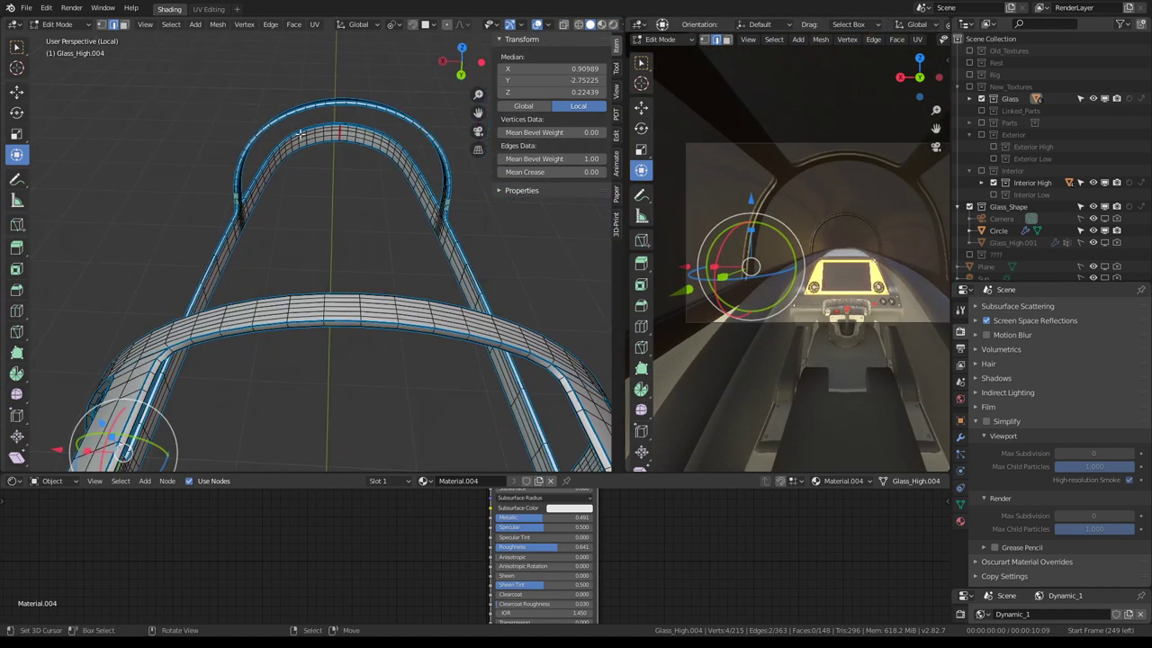
pyautogui.click(346, 106)
pyautogui.keyDown('shift'); pyautogui.click(342, 286); pyautogui.keyUp('shift')
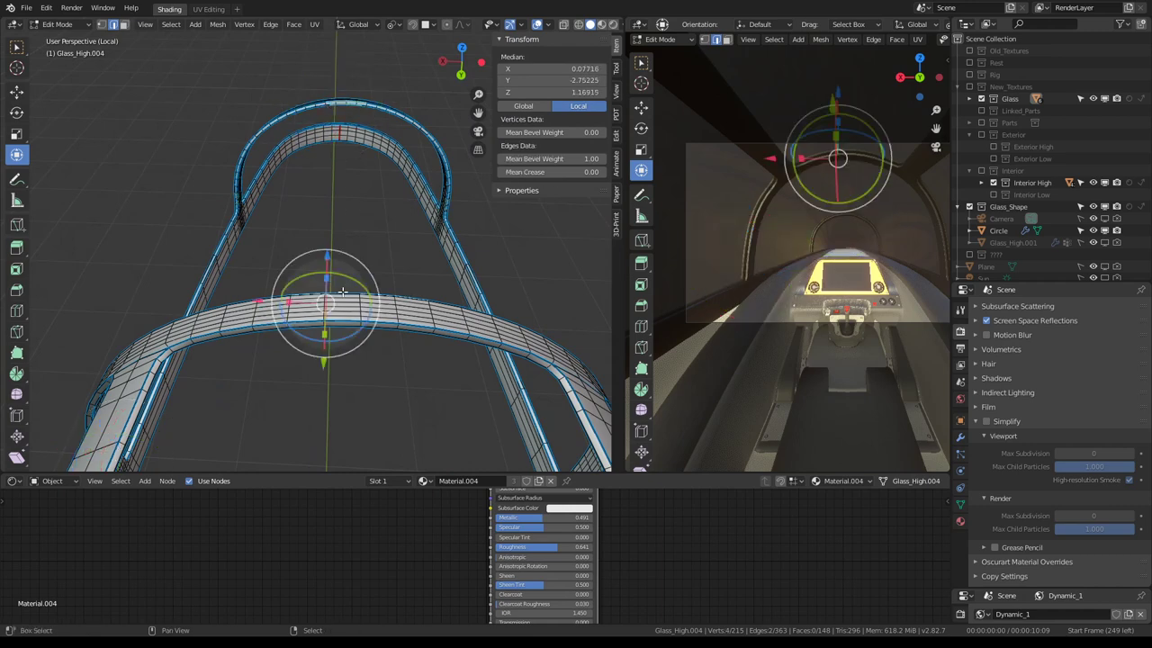
pyautogui.press('f')
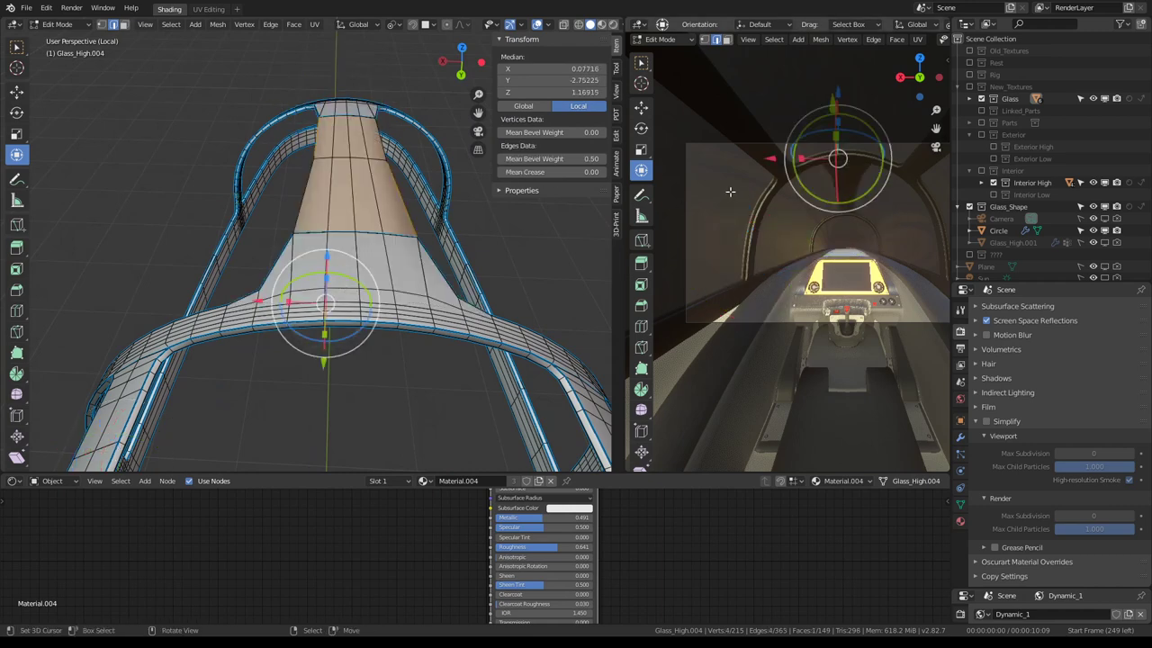
pyautogui.hotkey('ctrl', 'z')
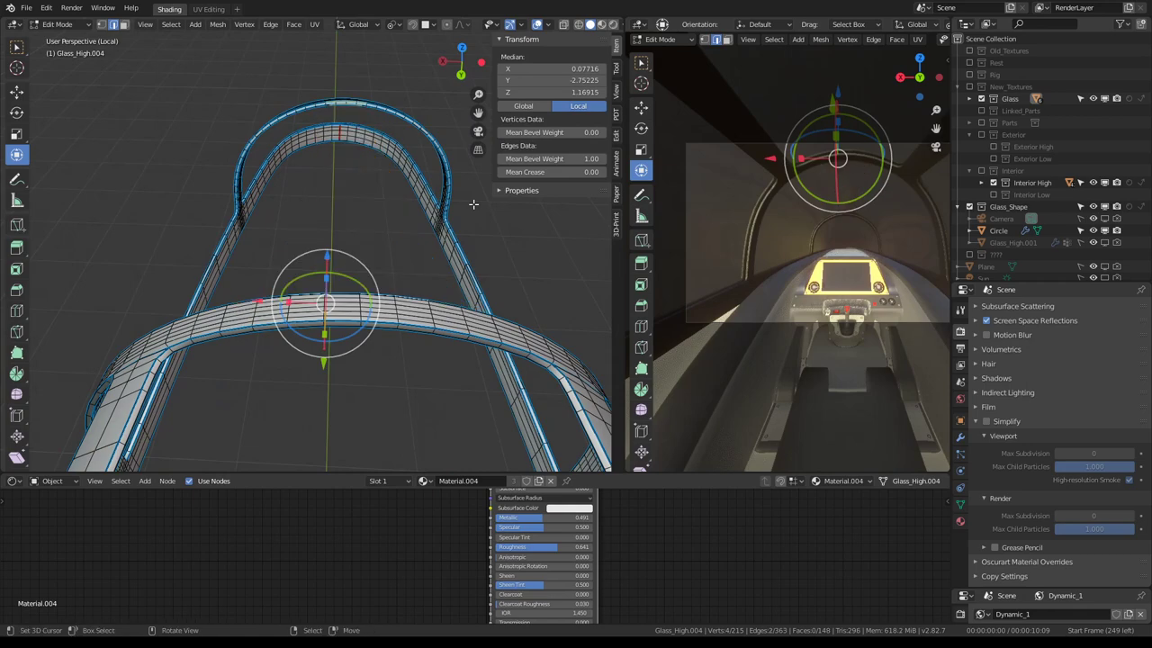
pyautogui.moveTo(470, 201)
pyautogui.mouseDown(button='middle')
pyautogui.moveTo(396, 273)
pyautogui.moveTo(360, 288)
pyautogui.moveTo(342, 273)
pyautogui.moveTo(148, 225)
pyautogui.moveTo(343, 281)
pyautogui.mouseUp(button='middle')
pyautogui.keyDown('ctrl'); pyautogui.keyDown('alt'); pyautogui.click(360, 288); pyautogui.keyUp('alt'); pyautogui.keyUp('ctrl')
pyautogui.hotkey('ctrl', 'z')
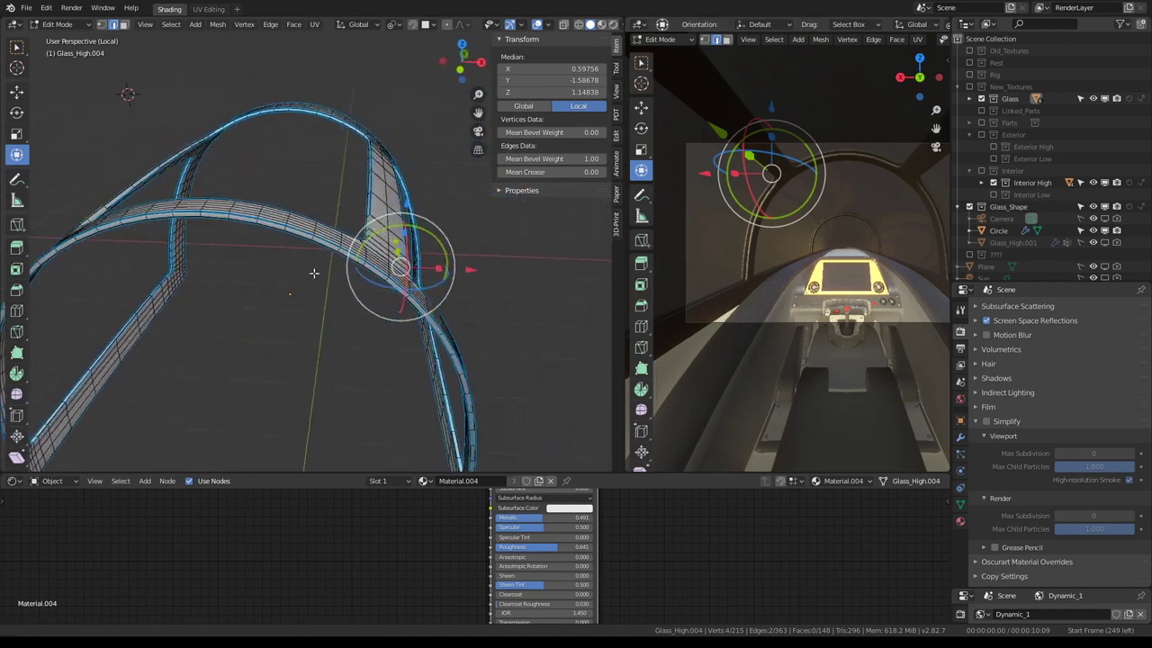
# Subdivide the crossbar edge ring with 2 cuts
pyautogui.keyDown('ctrl'); pyautogui.keyDown('alt'); pyautogui.click(343, 280); pyautogui.keyUp('alt'); pyautogui.keyUp('ctrl')
pyautogui.press('q')
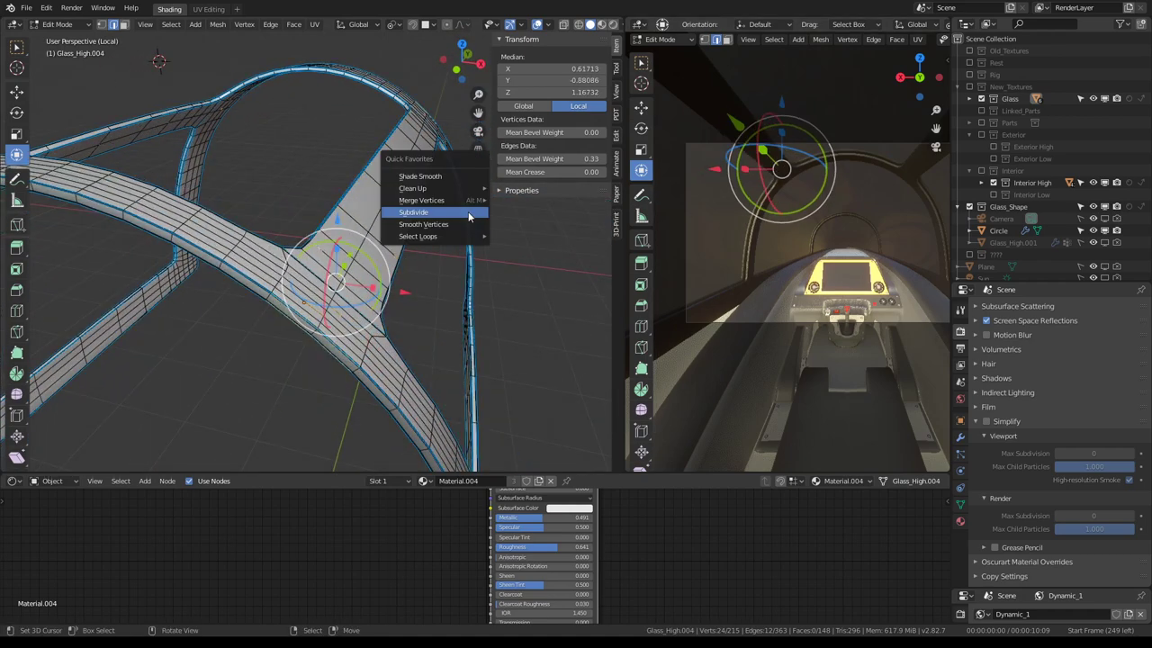
pyautogui.click(468, 216)
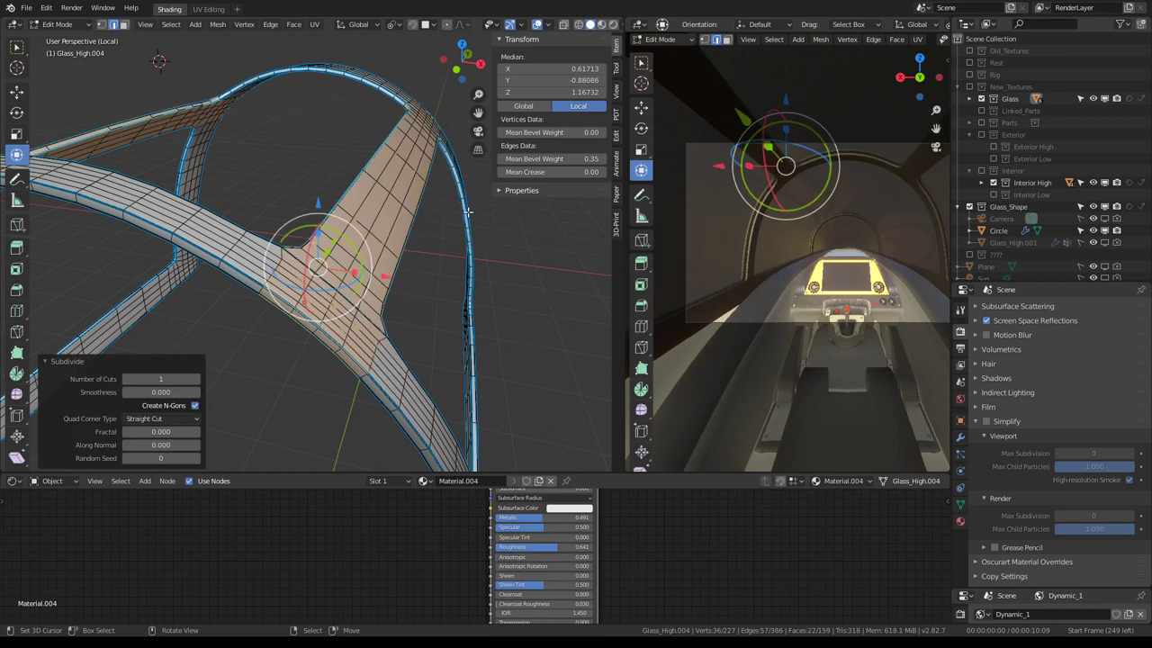
pyautogui.click(197, 380)
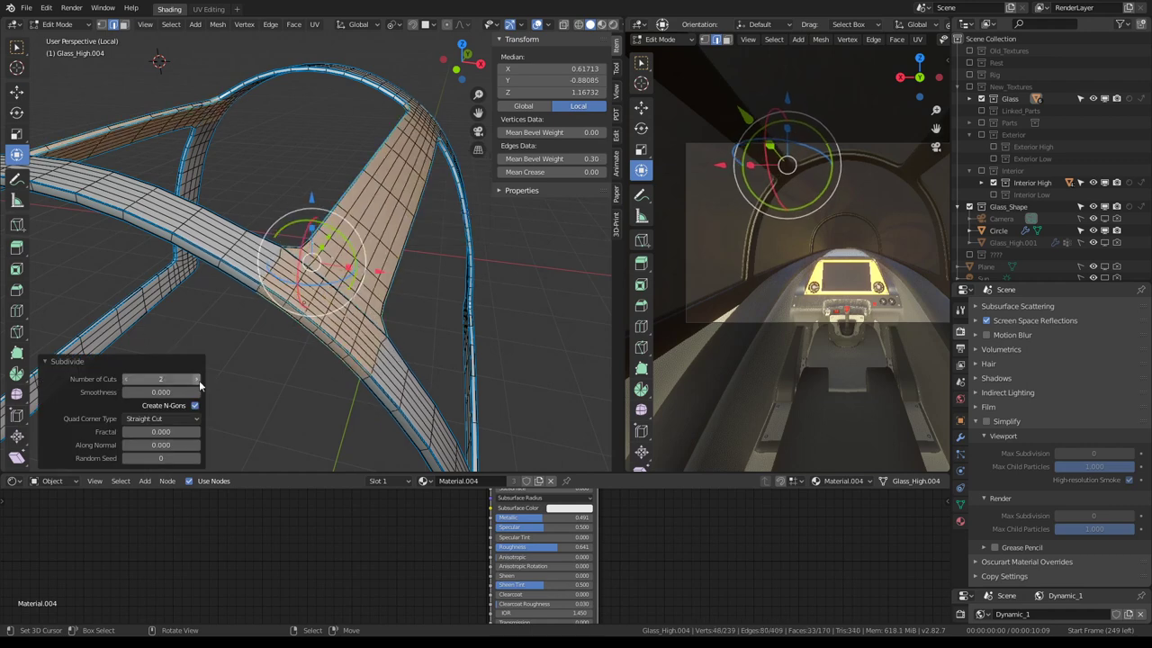
# Subdivide an edge ring on the arch as well
pyautogui.keyDown('ctrl'); pyautogui.keyDown('alt'); pyautogui.click(398, 359); pyautogui.keyUp('alt'); pyautogui.keyUp('ctrl')
pyautogui.keyDown('ctrl'); pyautogui.keyDown('alt'); pyautogui.click(252, 244); pyautogui.keyUp('alt'); pyautogui.keyUp('ctrl')
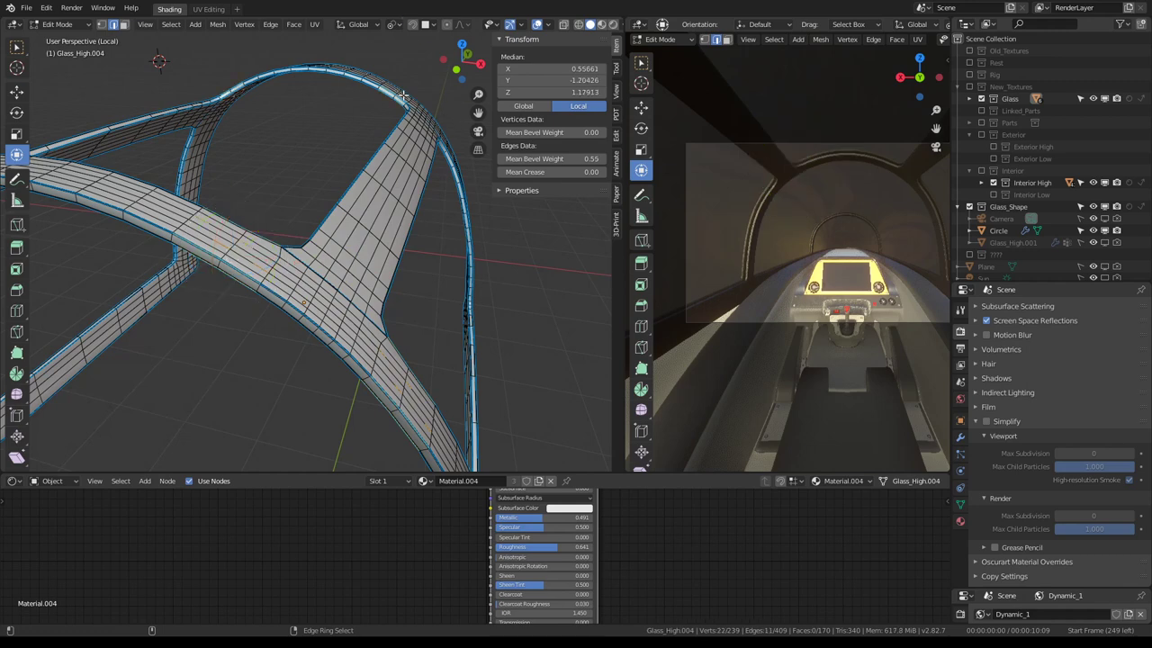
pyautogui.moveTo(252, 244)
pyautogui.mouseDown(button='middle')
pyautogui.moveTo(465, 233)
pyautogui.moveTo(715, 332)
pyautogui.mouseUp(button='middle')
pyautogui.keyDown('ctrl'); pyautogui.keyDown('alt'); pyautogui.click(466, 233); pyautogui.keyUp('alt'); pyautogui.keyUp('ctrl')
pyautogui.press('q')
pyautogui.click(466, 233)
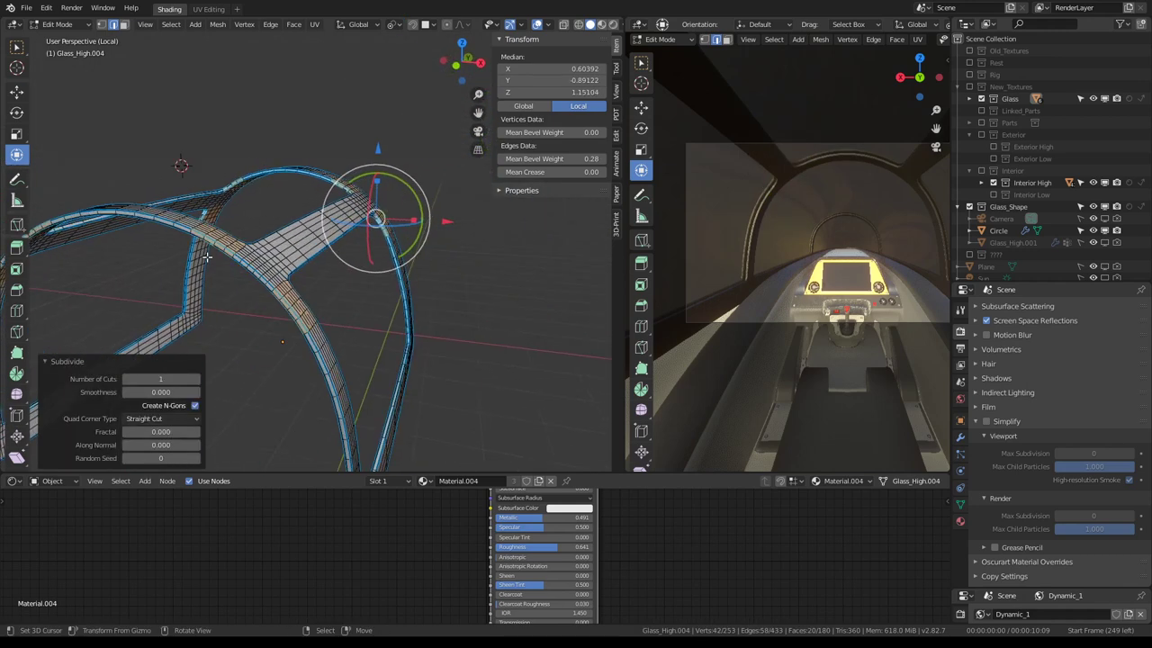
# Turn Simplify on and slide the top arch edge loop into position
pyautogui.click(986, 421)
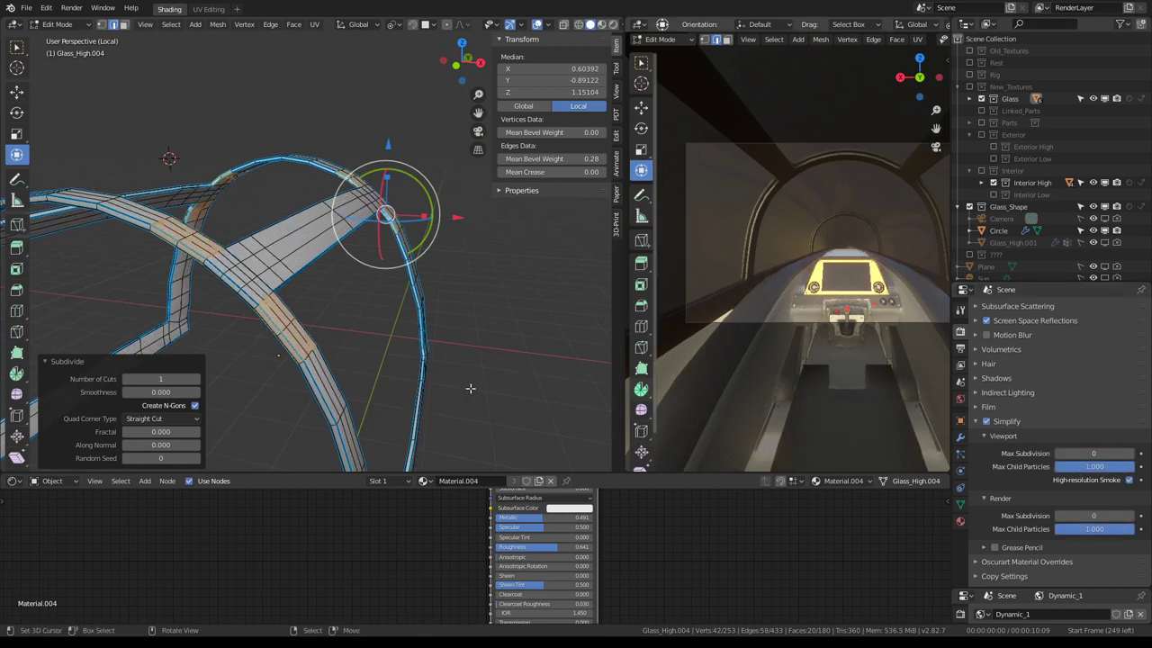
pyautogui.click(306, 324)
pyautogui.scroll(2, 310, 321)
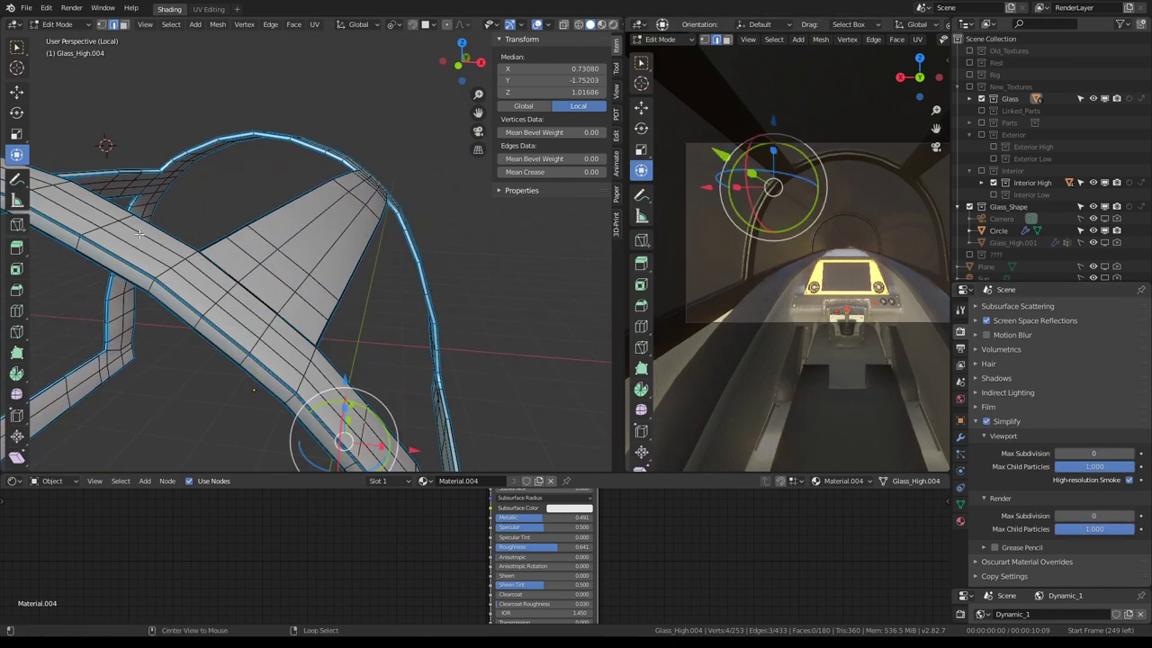
pyautogui.keyDown('alt'); pyautogui.click(117, 223); pyautogui.keyUp('alt')
pyautogui.moveTo(257, 219)
pyautogui.mouseDown(button='middle')
pyautogui.moveTo(260, 200)
pyautogui.moveTo(396, 125)
pyautogui.mouseUp(button='middle')
pyautogui.keyDown('alt'); pyautogui.click(388, 120); pyautogui.keyUp('alt')
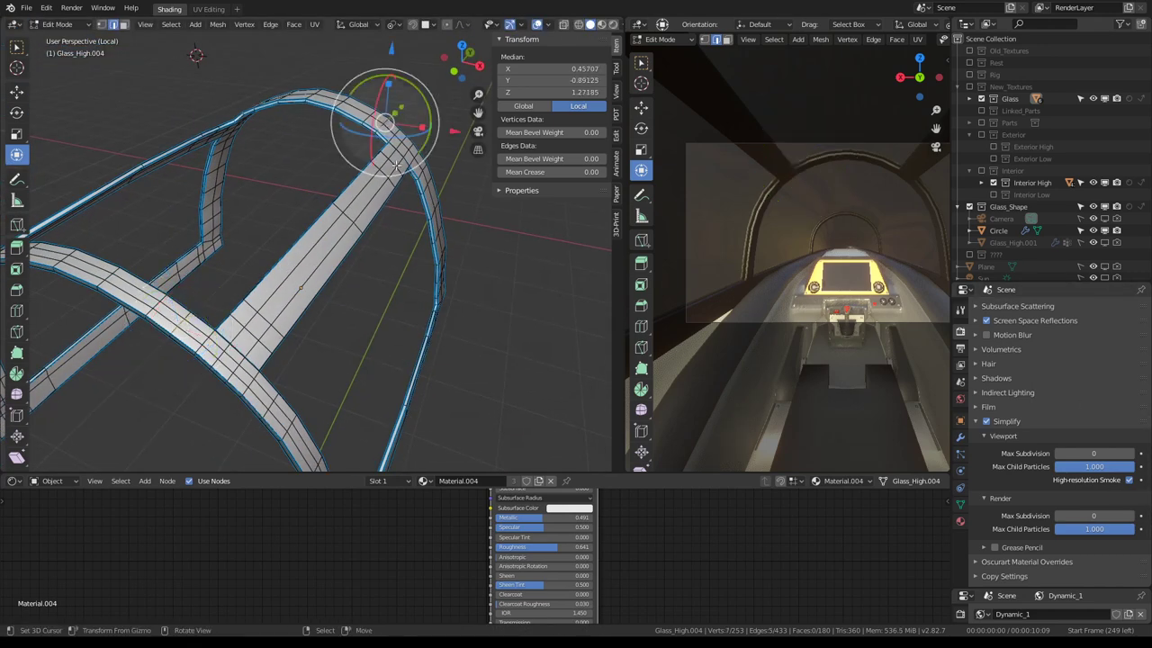
pyautogui.press('g')
pyautogui.press('g')
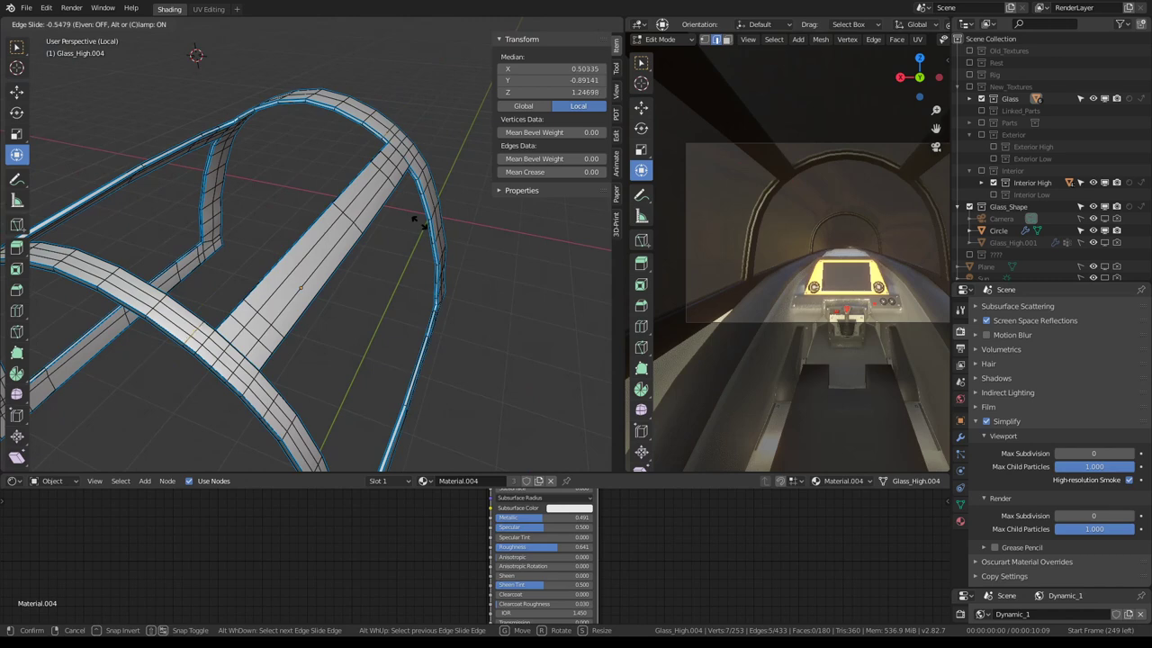
pyautogui.click(420, 223)
# Slide another arch edge loop to factor 0.587 and return to Object Mode
pyautogui.keyDown('alt'); pyautogui.click(268, 407); pyautogui.keyUp('alt')
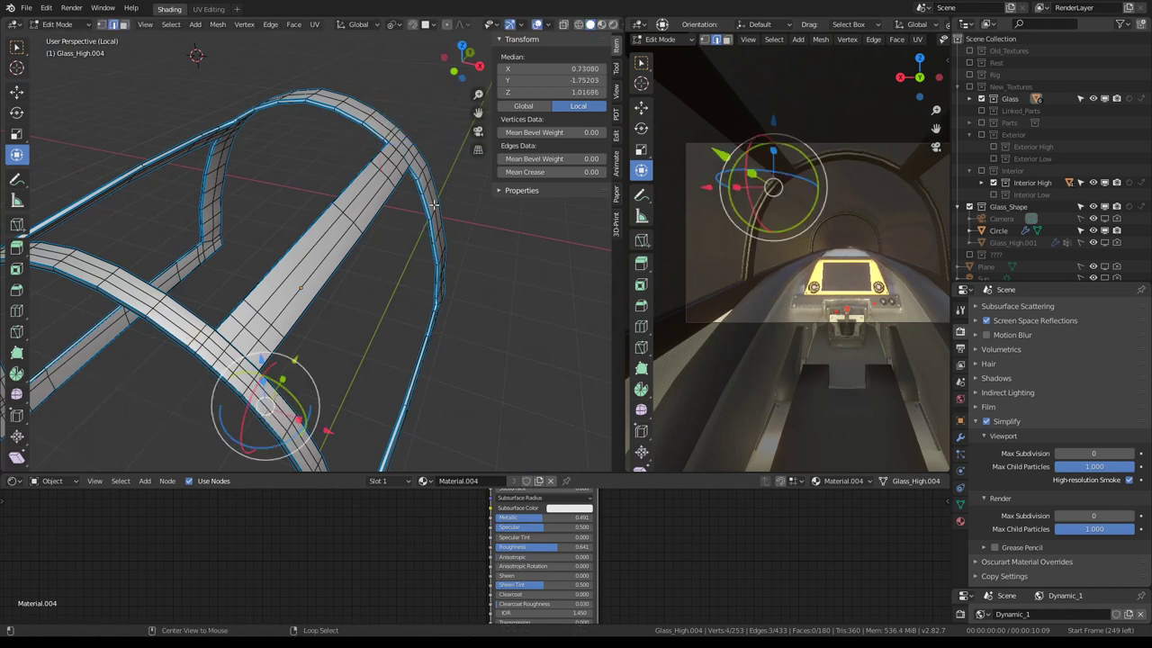
pyautogui.keyDown('alt'); pyautogui.click(421, 173); pyautogui.keyUp('alt')
pyautogui.press('g')
pyautogui.press('g')
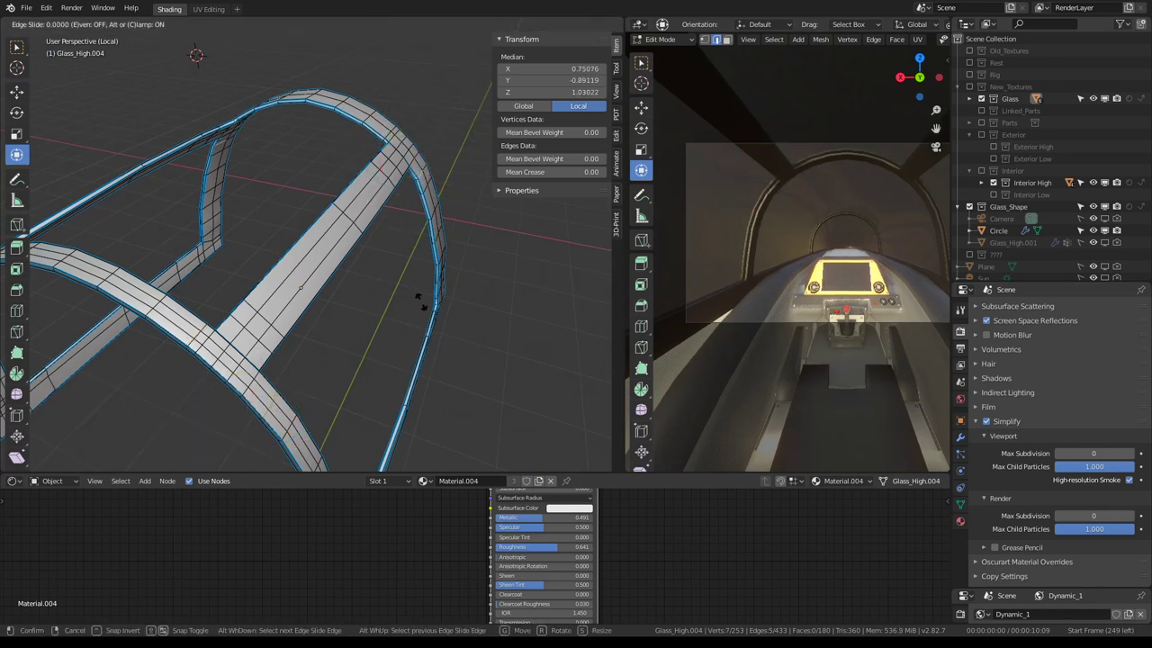
pyautogui.click(415, 293)
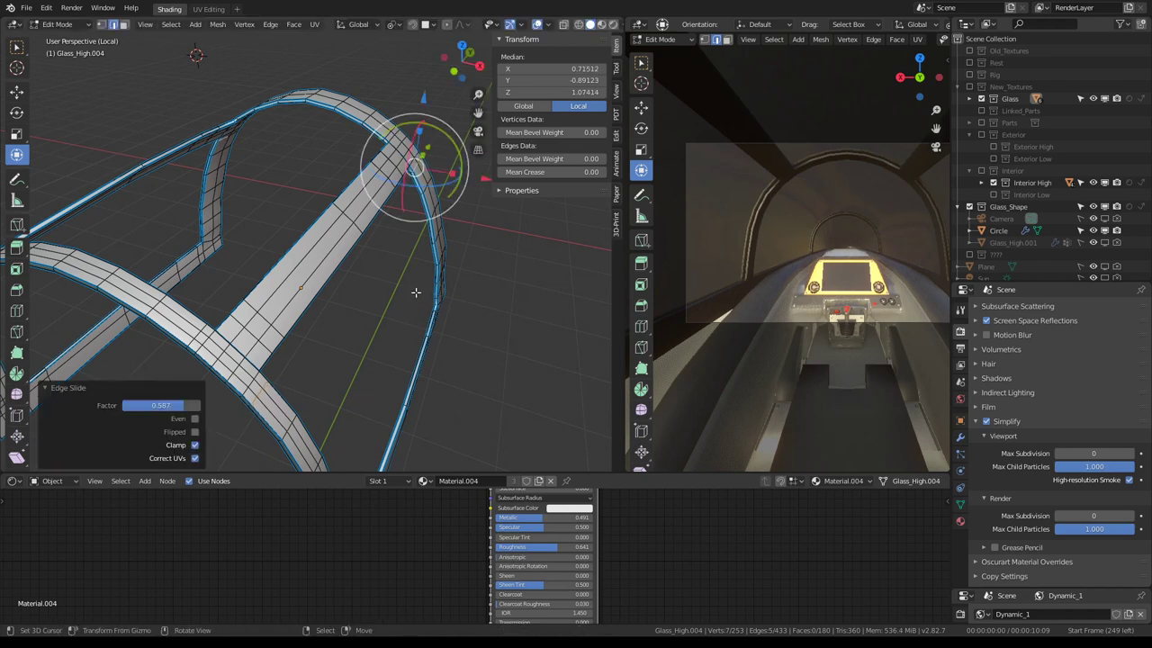
pyautogui.press('Tab')
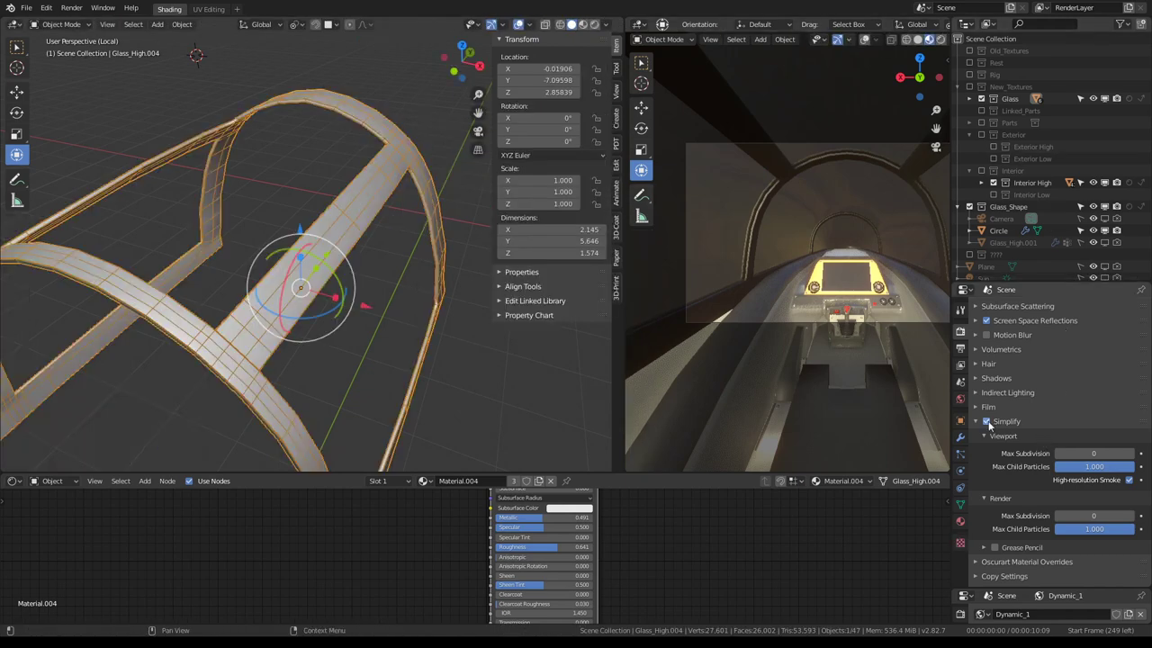
# Uncheck Simplify to restore full subdivision on the frame
pyautogui.click(987, 421)
pyautogui.scroll(-5, 326, 264)
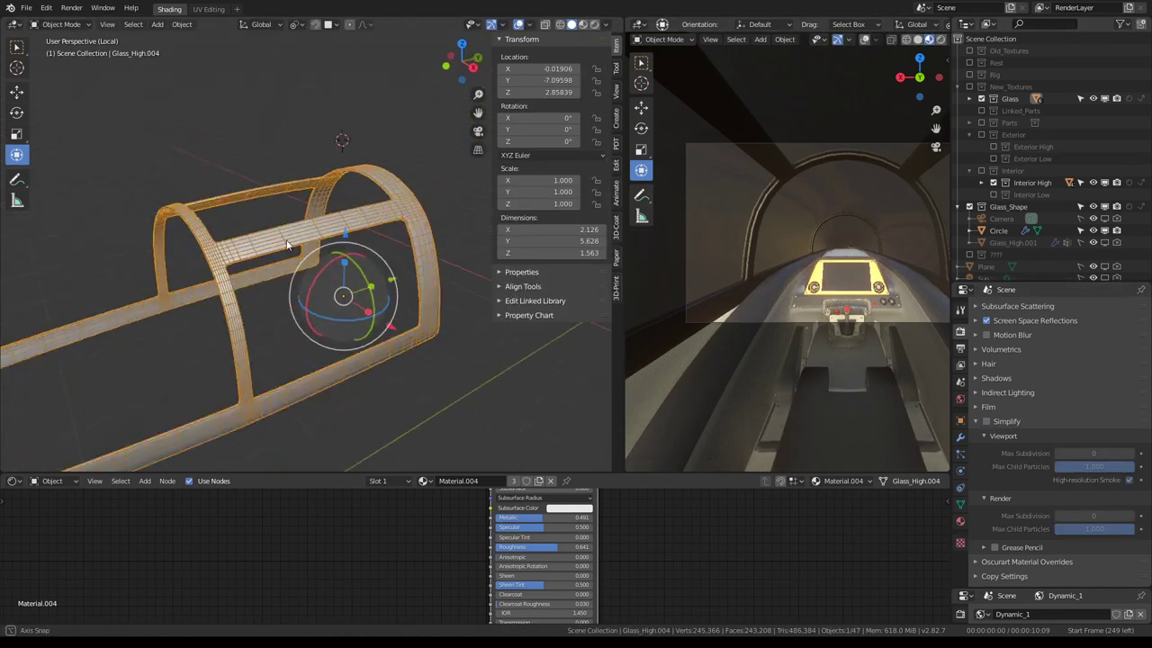
pyautogui.moveTo(326, 263); pyautogui.dragTo(244, 199, button='middle')
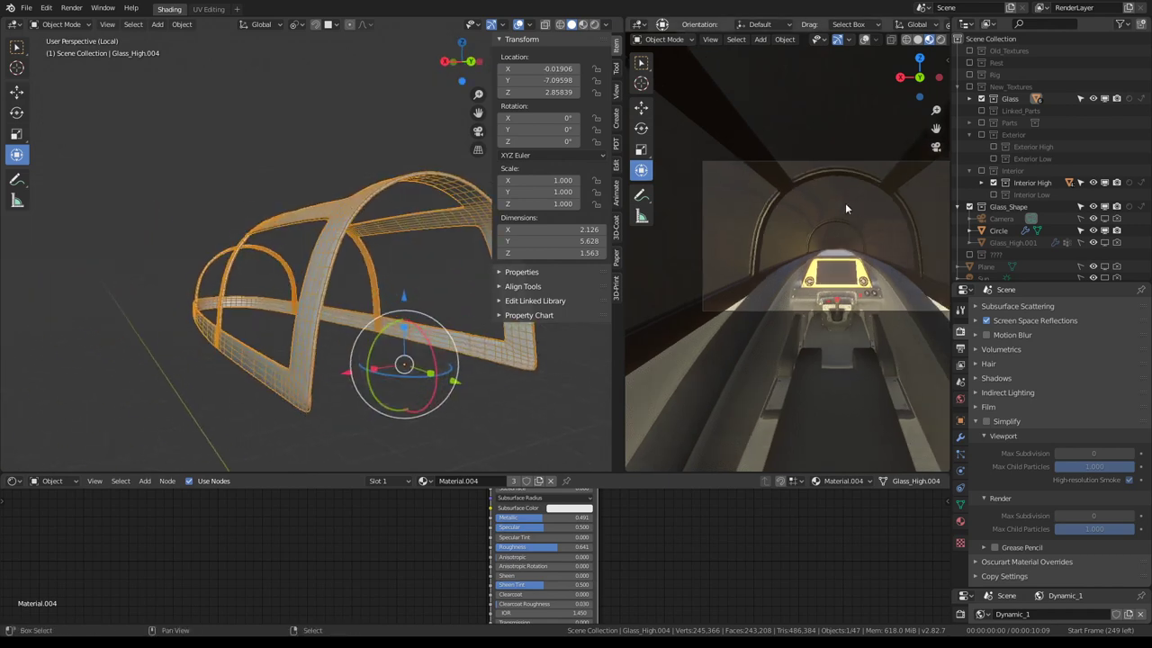
pyautogui.scroll(2, 837, 205)
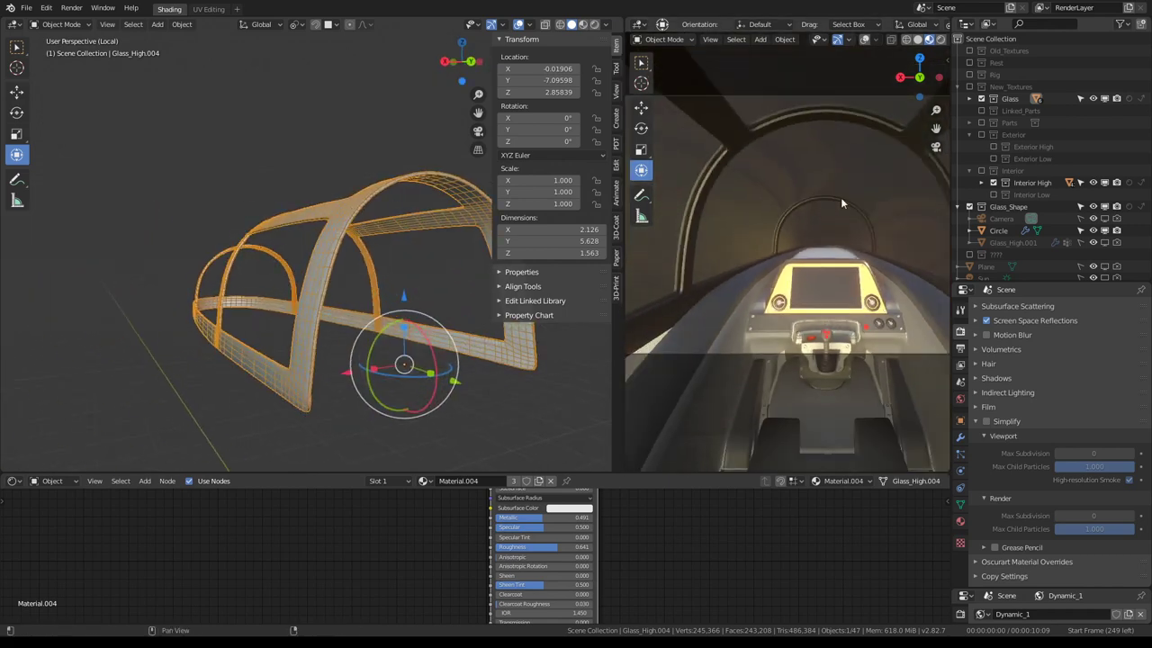
pyautogui.moveTo(842, 203)
pyautogui.mouseDown(button='middle')
pyautogui.moveTo(760, 261)
pyautogui.moveTo(851, 269)
pyautogui.moveTo(810, 232)
pyautogui.moveTo(831, 182)
pyautogui.moveTo(799, 169)
pyautogui.moveTo(800, 146)
pyautogui.moveTo(841, 157)
pyautogui.moveTo(662, 188)
pyautogui.moveTo(790, 210)
pyautogui.mouseUp(button='middle')
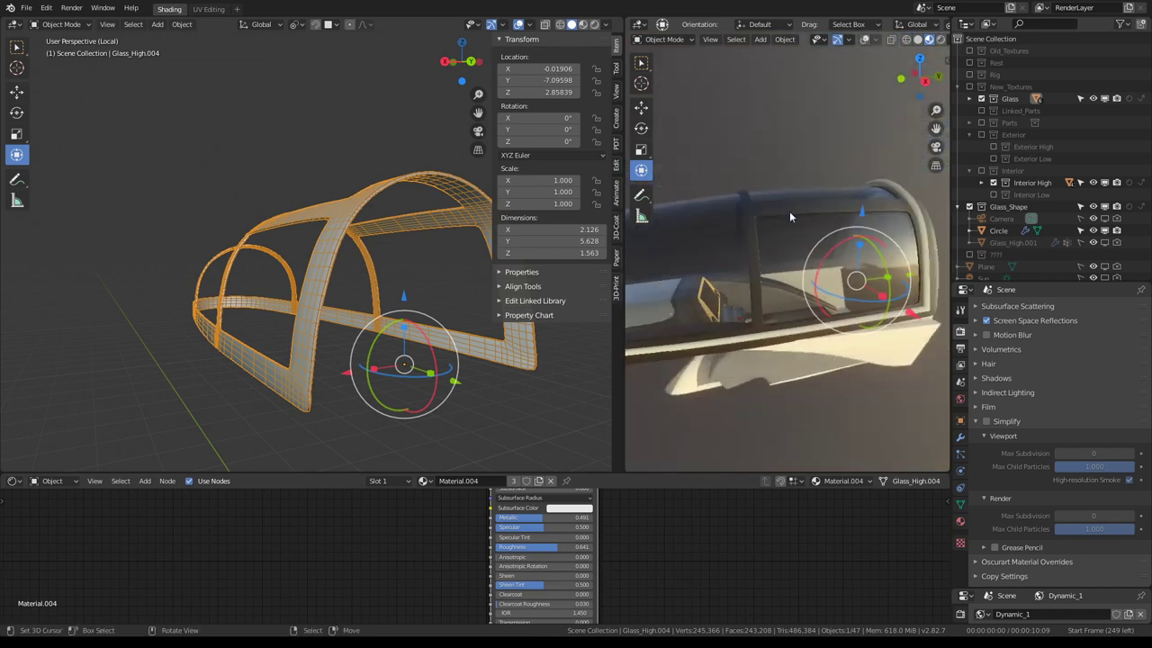
# Move the preview to the camera view, select Glass_High.003 and exit Local view
pyautogui.press('KP_0')
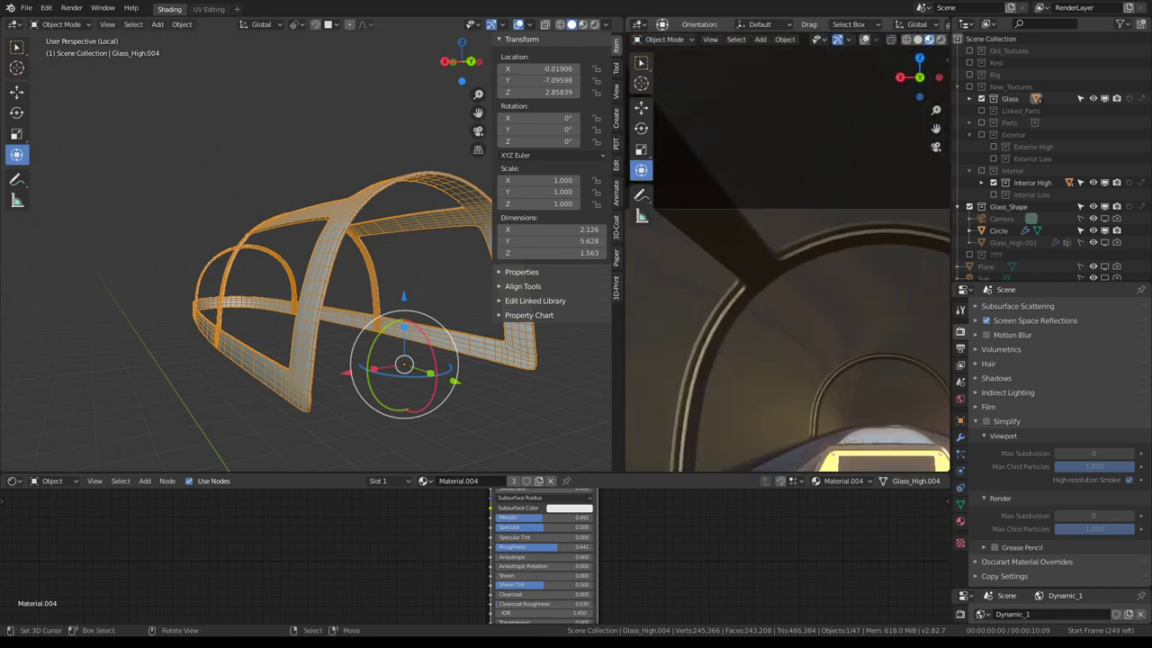
pyautogui.moveTo(761, 304)
pyautogui.mouseDown(button='middle')
pyautogui.moveTo(824, 252)
pyautogui.moveTo(743, 324)
pyautogui.mouseUp(button='middle')
pyautogui.click(744, 324)
pyautogui.moveTo(234, 310)
pyautogui.mouseDown(button='middle')
pyautogui.moveTo(276, 303)
pyautogui.moveTo(305, 280)
pyautogui.moveTo(279, 225)
pyautogui.moveTo(240, 195)
pyautogui.moveTo(253, 241)
pyautogui.mouseUp(button='middle')
pyautogui.press('KP_Divide')
pyautogui.scroll(-1, 951, 220)
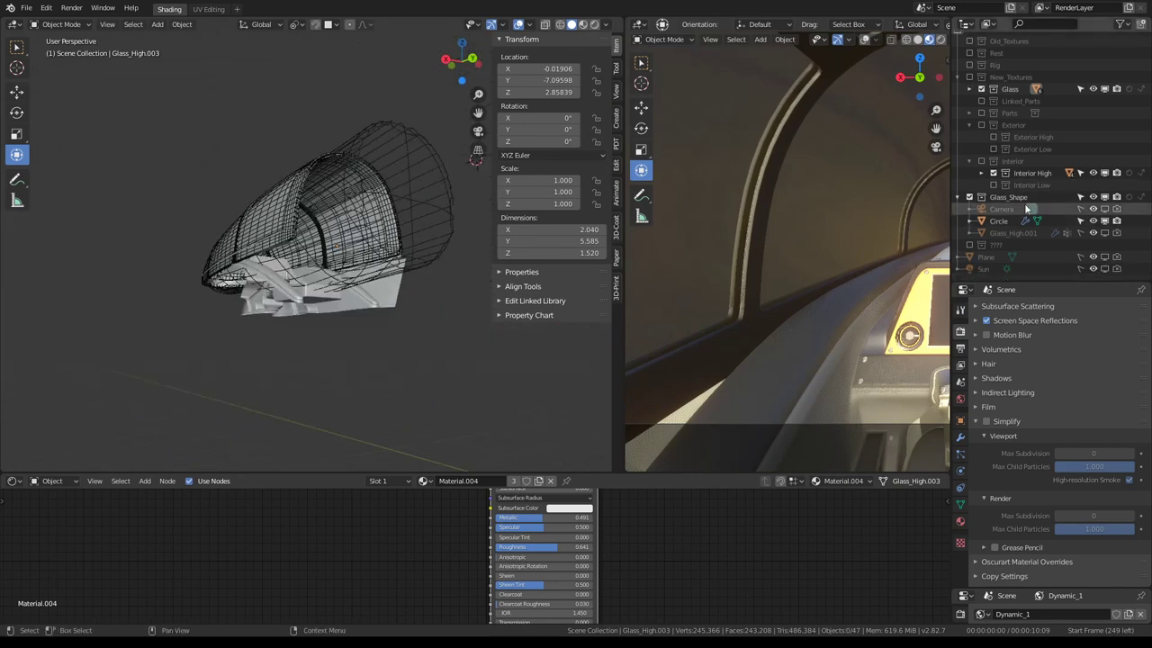
# Hide the Circle object, select the Glass_High.003 canopy glass and zoom onto the arch base
pyautogui.click(1086, 223)
pyautogui.press('KP_0')
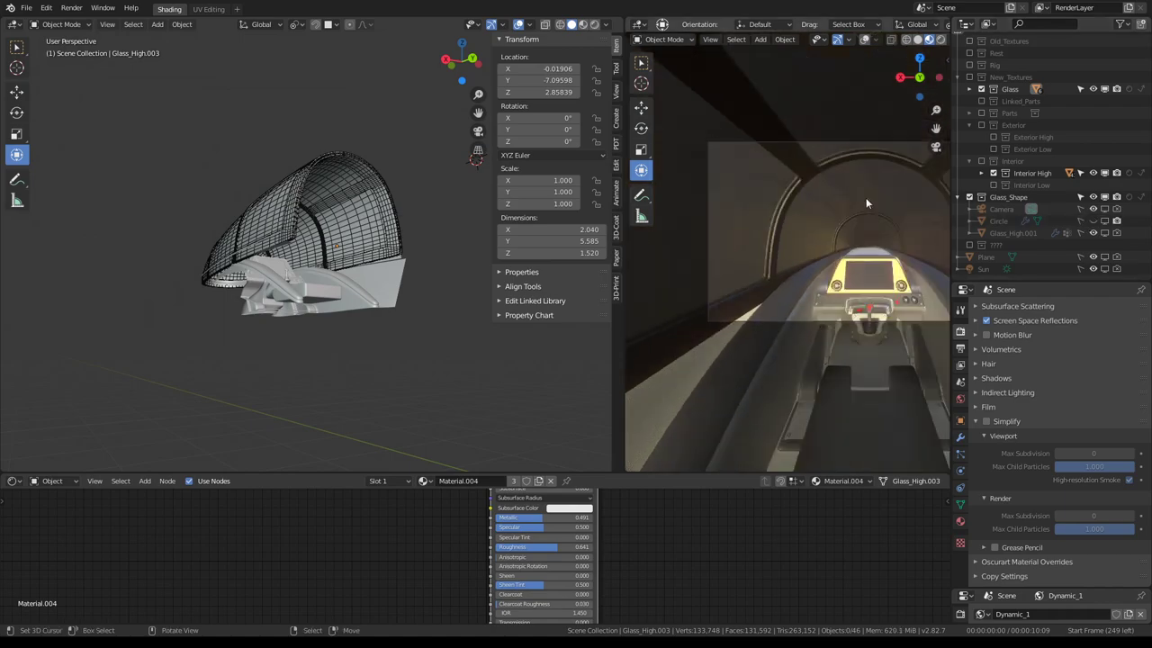
pyautogui.scroll(5, 142, 203)
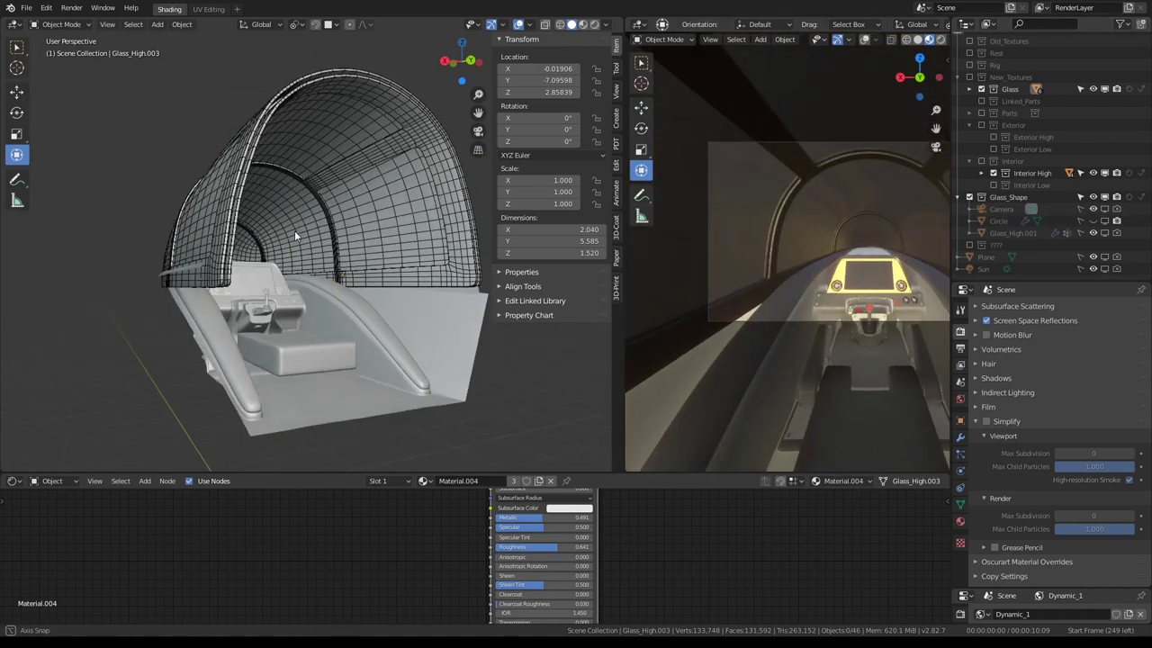
pyautogui.moveTo(294, 230)
pyautogui.mouseDown(button='middle')
pyautogui.moveTo(276, 222)
pyautogui.moveTo(248, 260)
pyautogui.moveTo(677, 213)
pyautogui.mouseUp(button='middle')
pyautogui.click(248, 259)
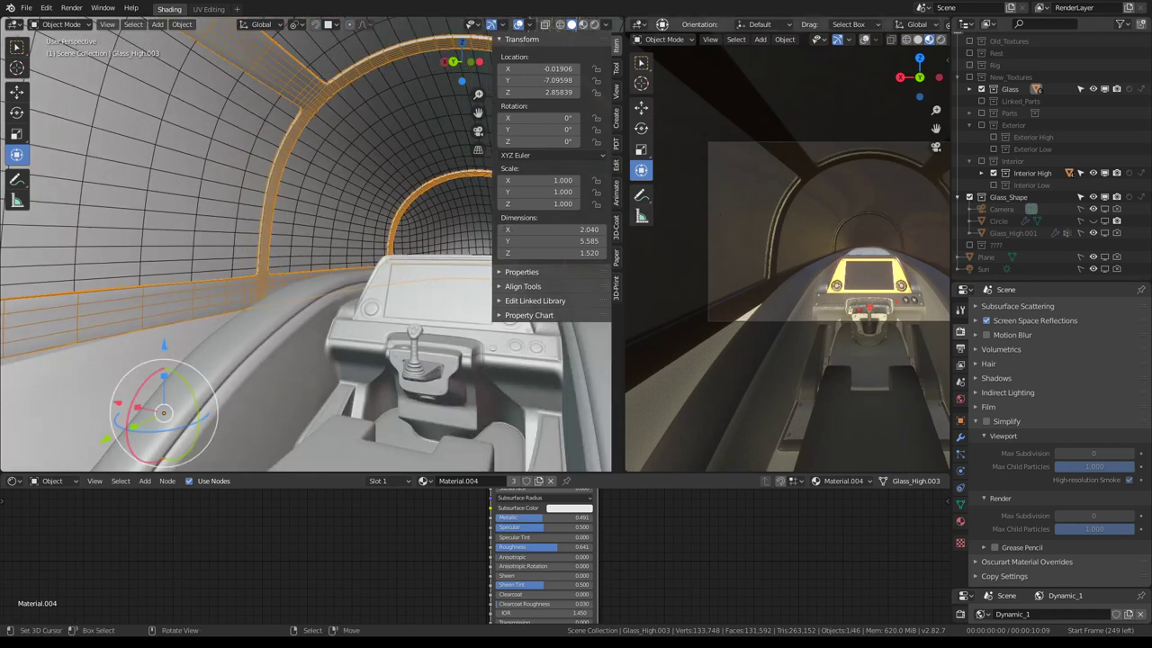
pyautogui.scroll(3, 200, 299)
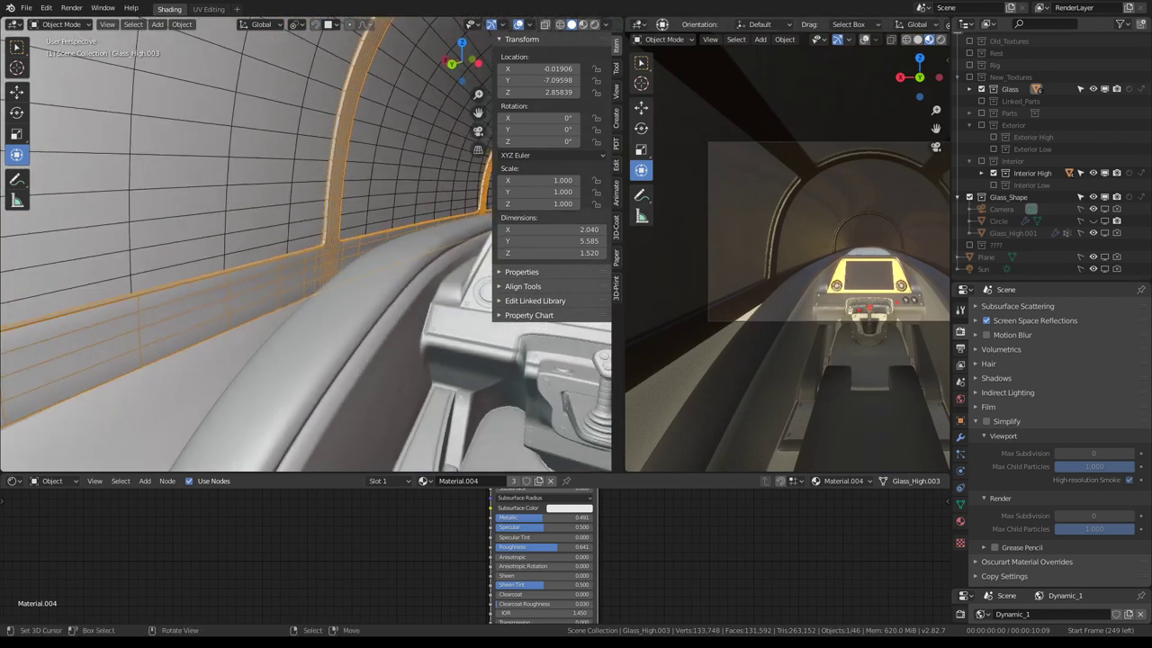
pyautogui.scroll(3, 342, 243)
pyautogui.scroll(2, 313, 231)
# In face select mode, select the vertical face loop running up the glass arch
pyautogui.press('Tab')
pyautogui.click(299, 256)
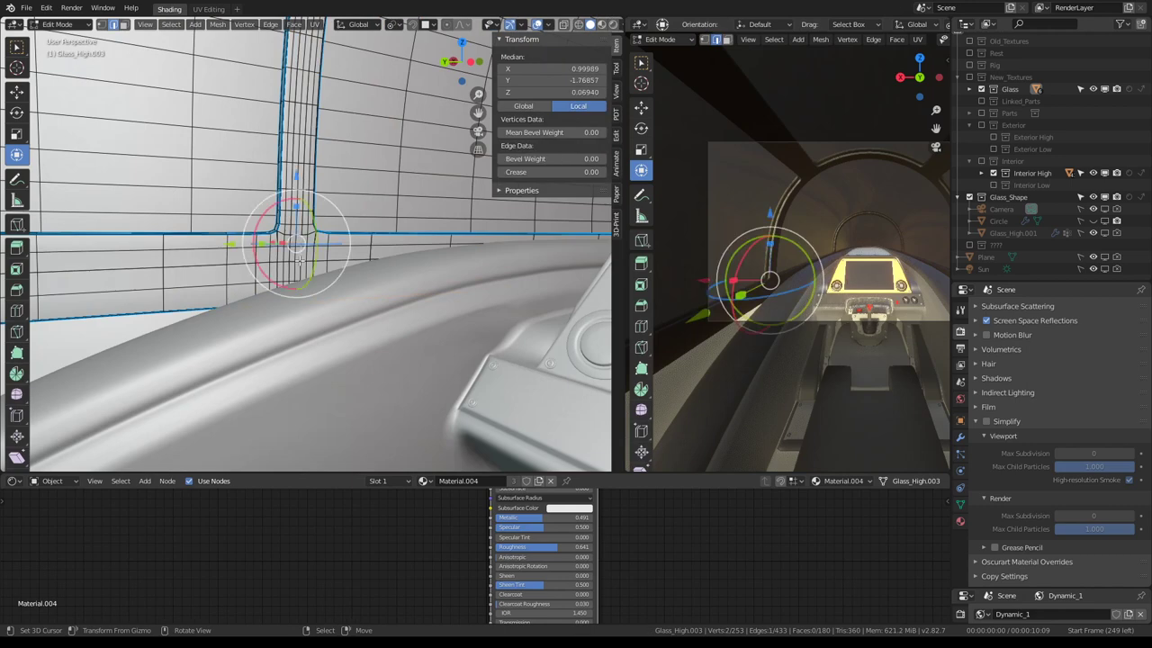
pyautogui.click(124, 24)
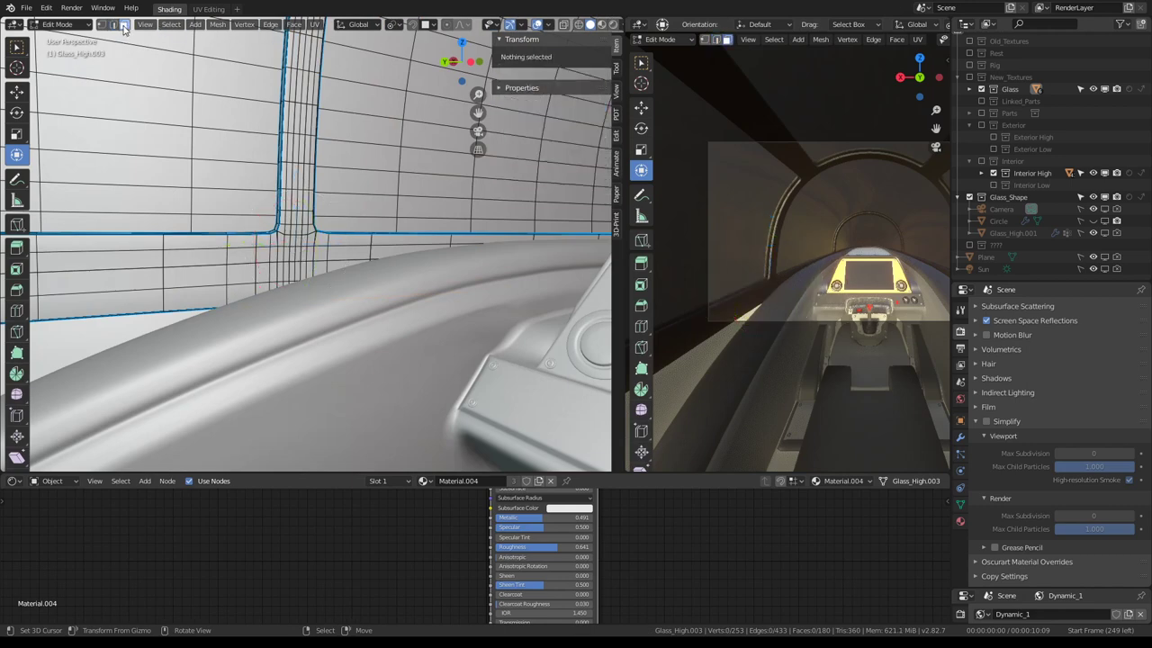
pyautogui.keyDown('alt'); pyautogui.click(304, 187); pyautogui.keyUp('alt')
pyautogui.scroll(2, 751, 276)
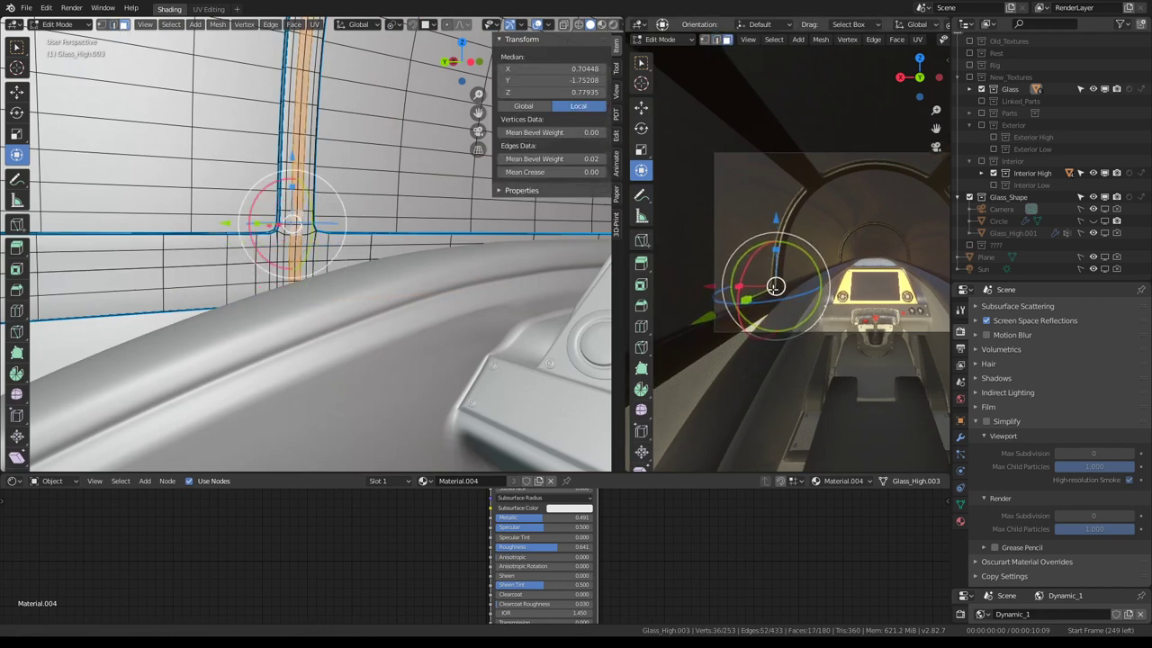
pyautogui.moveTo(270, 270)
pyautogui.mouseDown(button='middle')
pyautogui.moveTo(302, 205)
pyautogui.moveTo(393, 263)
pyautogui.moveTo(303, 299)
pyautogui.mouseUp(button='middle')
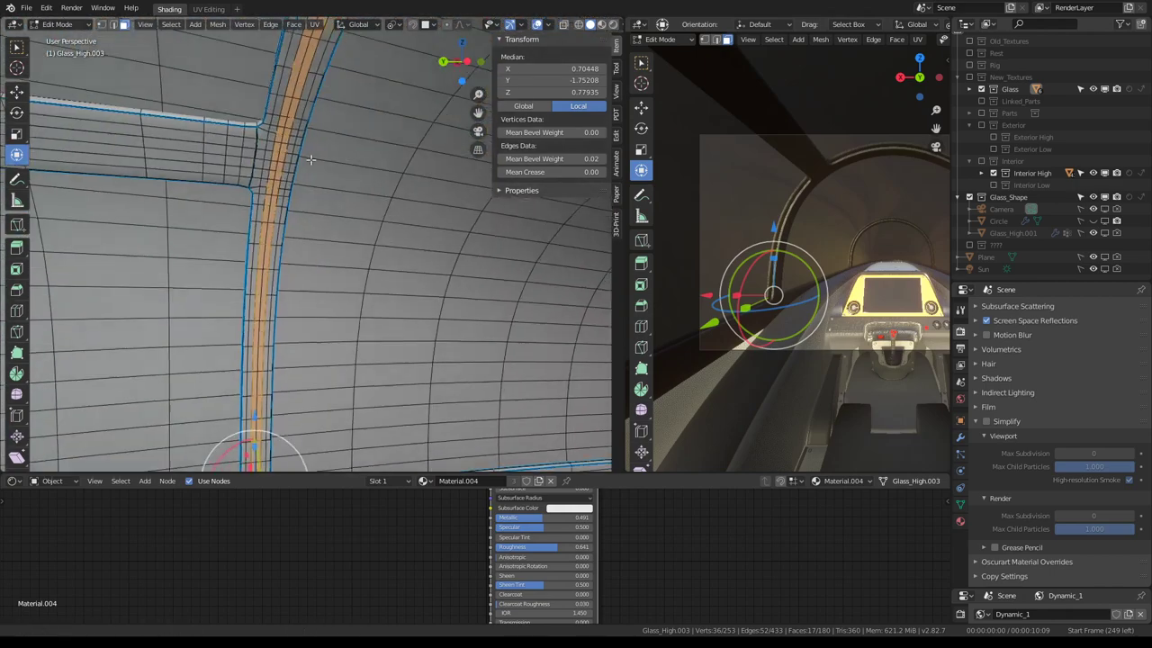
pyautogui.moveTo(303, 300); pyautogui.dragTo(360, 308, button='middle')
# Duplicate the strip in place and separate it into the new object Glass_High.005
pyautogui.press('g')
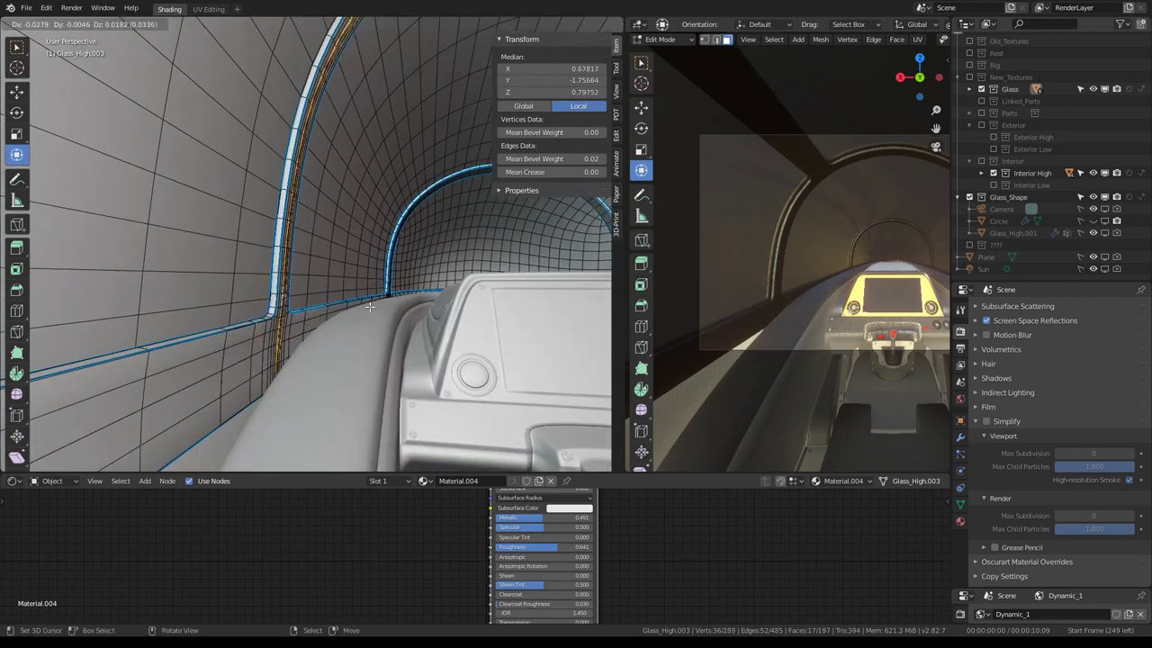
pyautogui.click(369, 307)
pyautogui.press('p')
pyautogui.click(334, 305)
pyautogui.press('Tab')
pyautogui.click(282, 328)
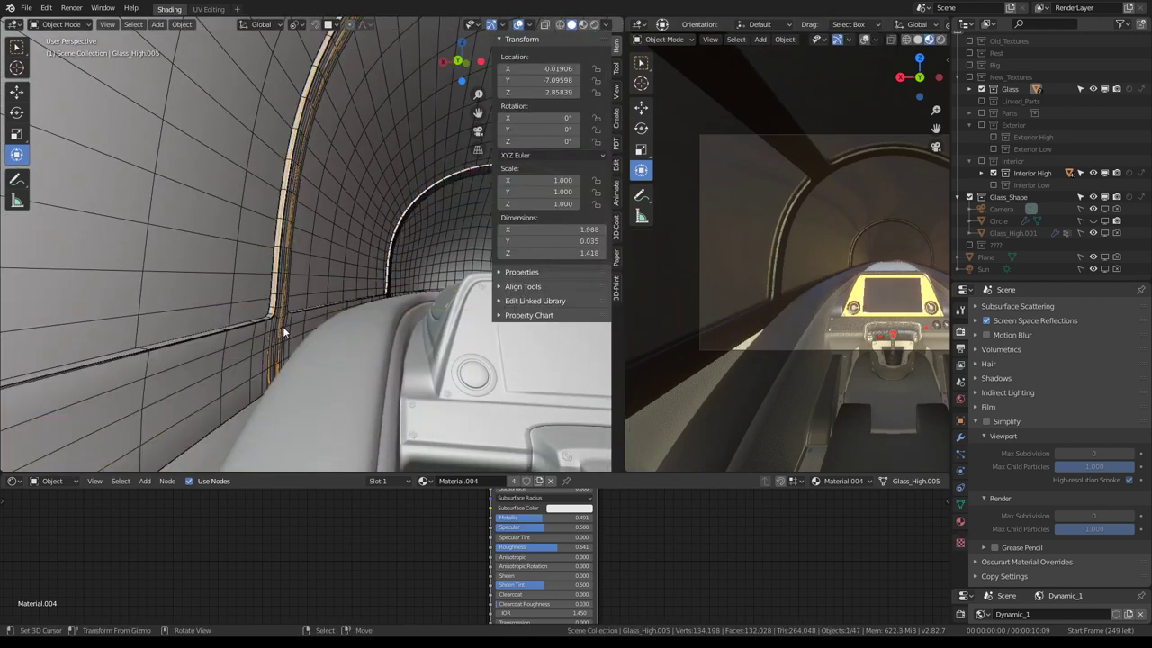
# In Glass_High.005's modifier stack, disable Shrinkwrap in the viewport and collapse the panels
pyautogui.click(962, 437)
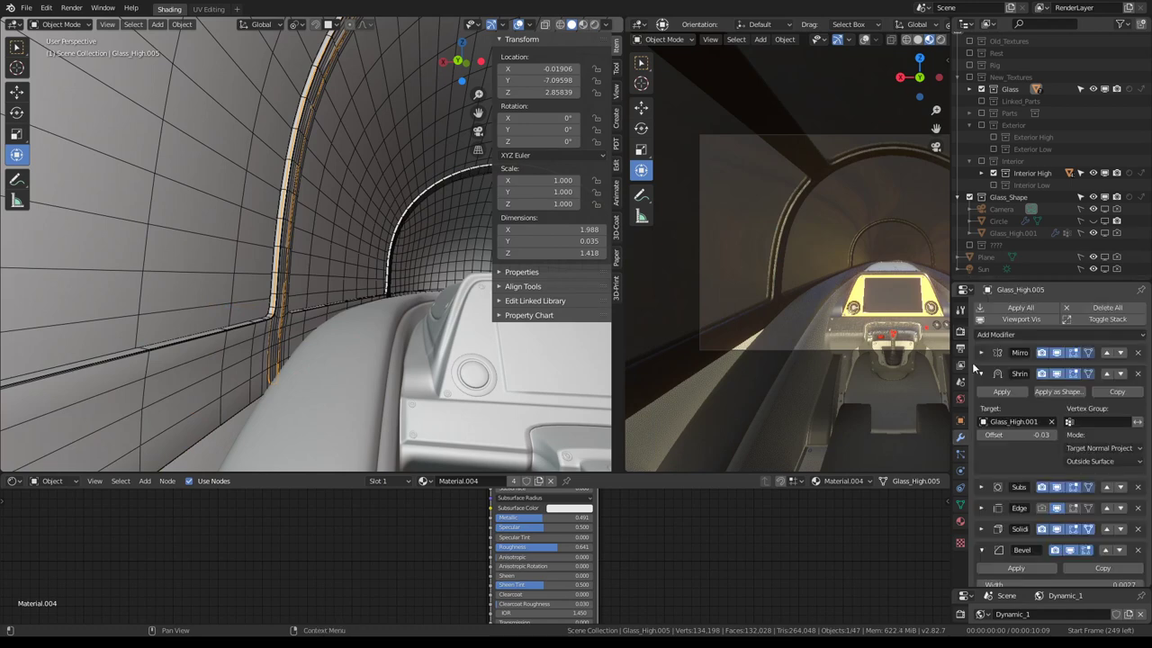
pyautogui.click(1059, 374)
pyautogui.click(987, 376)
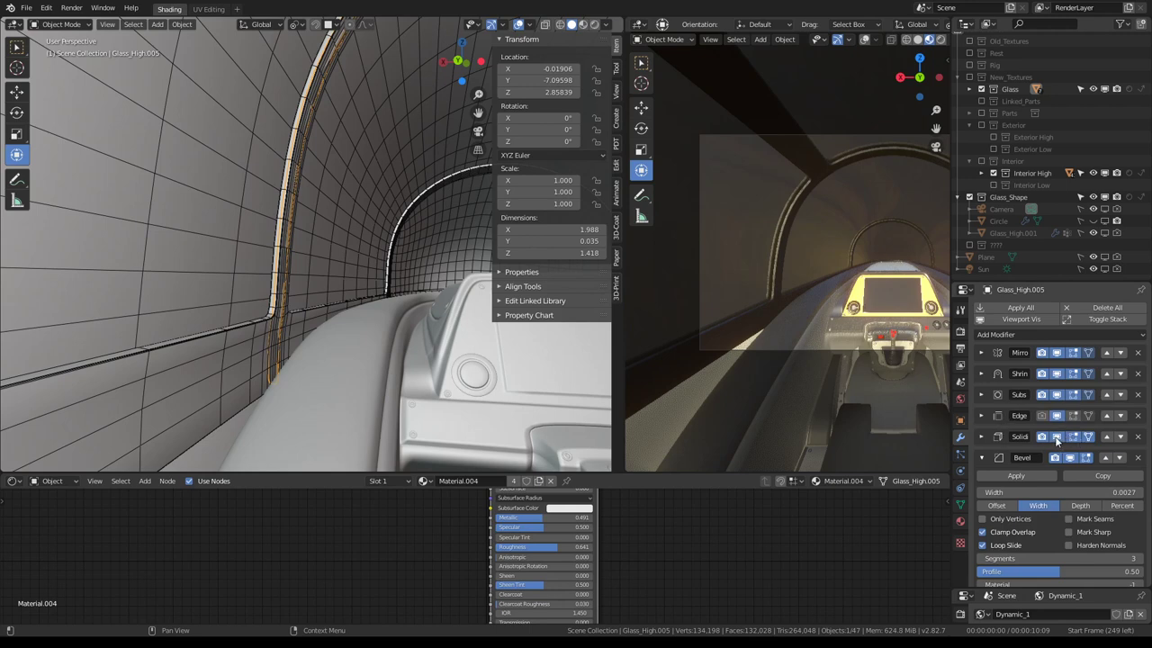
pyautogui.click(1056, 438)
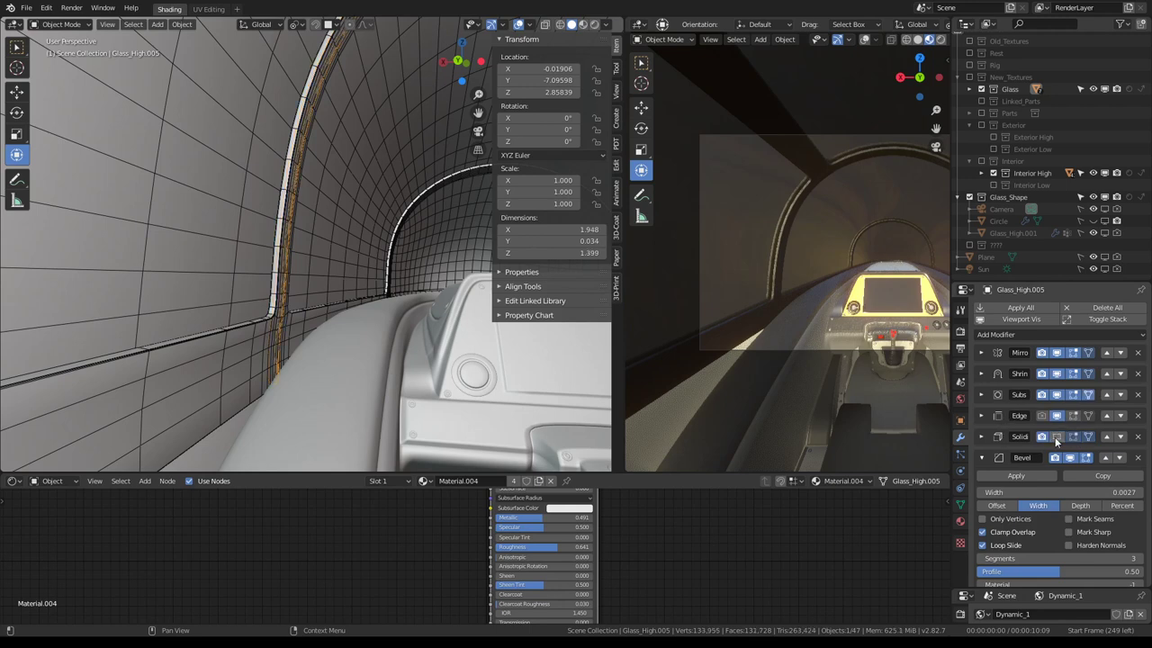
pyautogui.click(983, 458)
# Set the Solidify offset to -1 and increase its thickness
pyautogui.click(985, 438)
pyautogui.moveTo(1113, 484); pyautogui.dragTo(1075, 484)
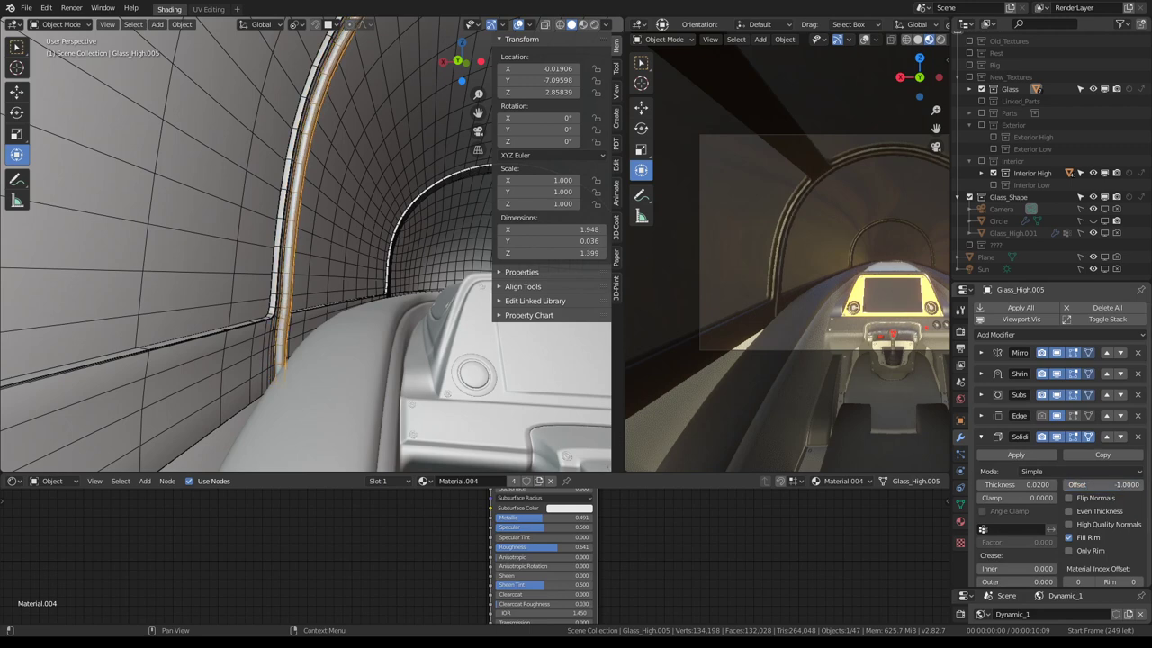
pyautogui.moveTo(810, 261); pyautogui.dragTo(845, 279, button='middle')
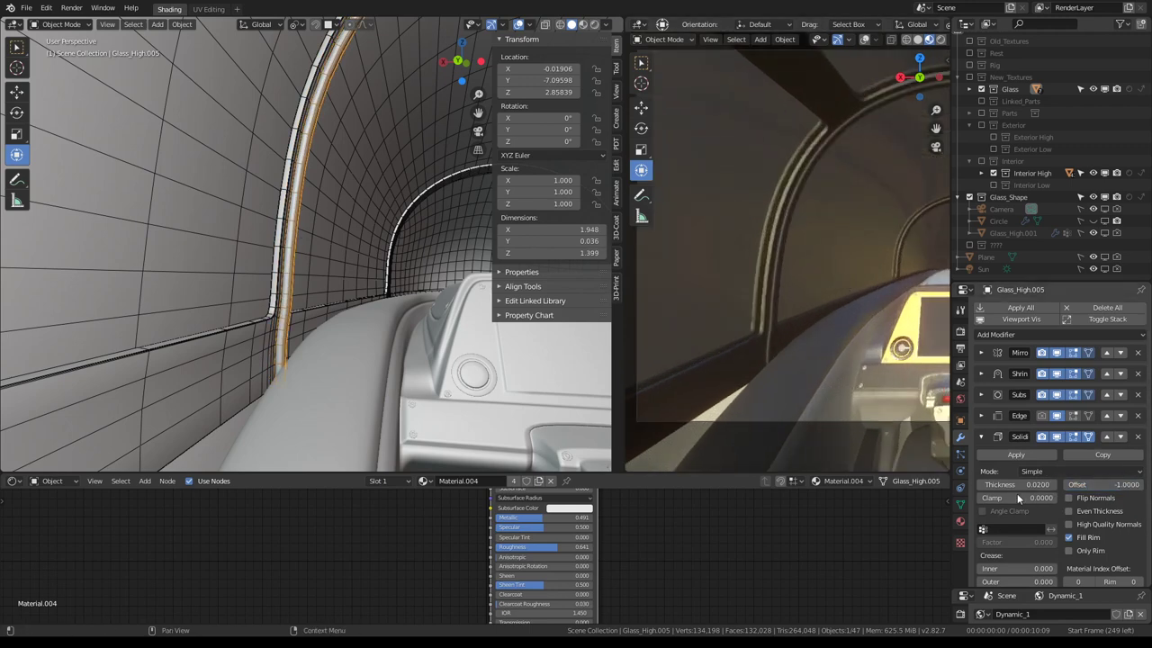
pyautogui.moveTo(1017, 484)
pyautogui.mouseDown()
pyautogui.moveTo(1062, 484)
pyautogui.moveTo(999, 484)
pyautogui.mouseUp()
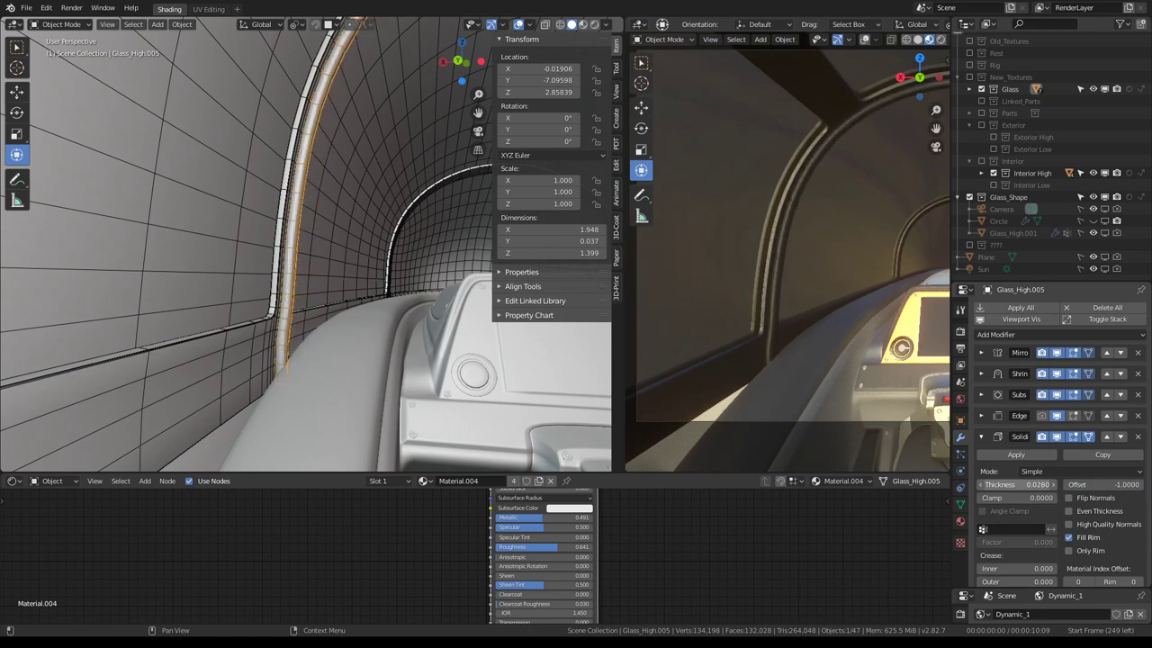
pyautogui.click(996, 437)
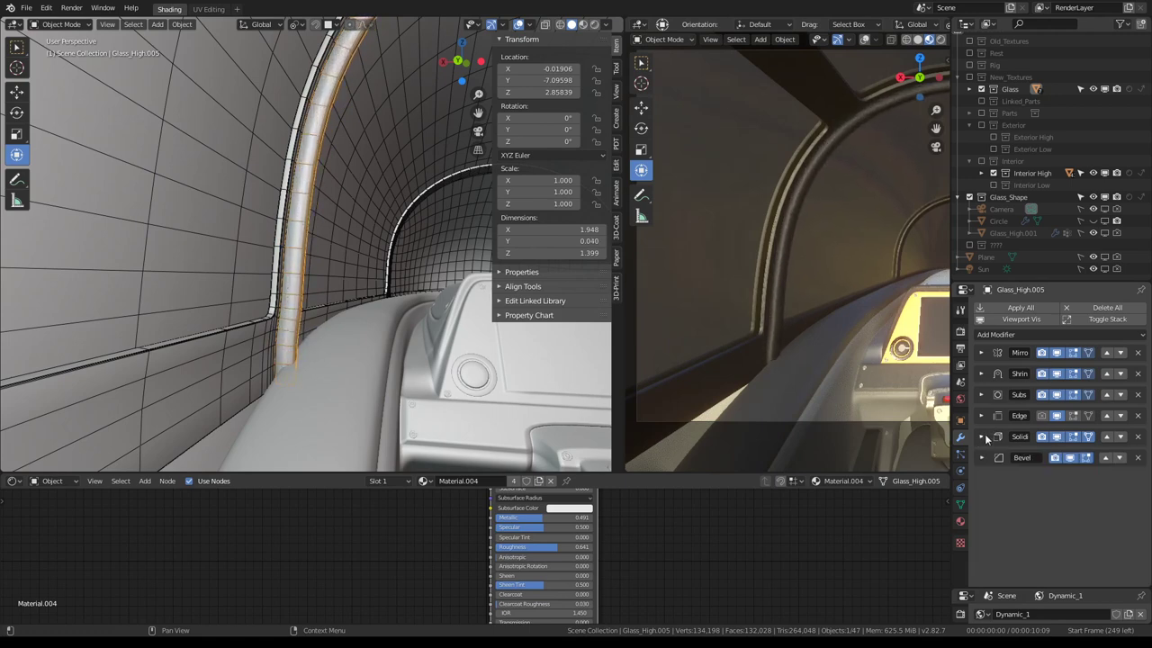
# Enter Edit Mode on the bar and select its rim edge loop
pyautogui.moveTo(376, 175)
pyautogui.mouseDown(button='middle')
pyautogui.moveTo(267, 205)
pyautogui.moveTo(414, 207)
pyautogui.moveTo(342, 194)
pyautogui.moveTo(355, 226)
pyautogui.moveTo(342, 188)
pyautogui.mouseUp(button='middle')
pyautogui.press('Tab')
pyautogui.keyDown('alt'); pyautogui.click(341, 193); pyautogui.keyUp('alt')
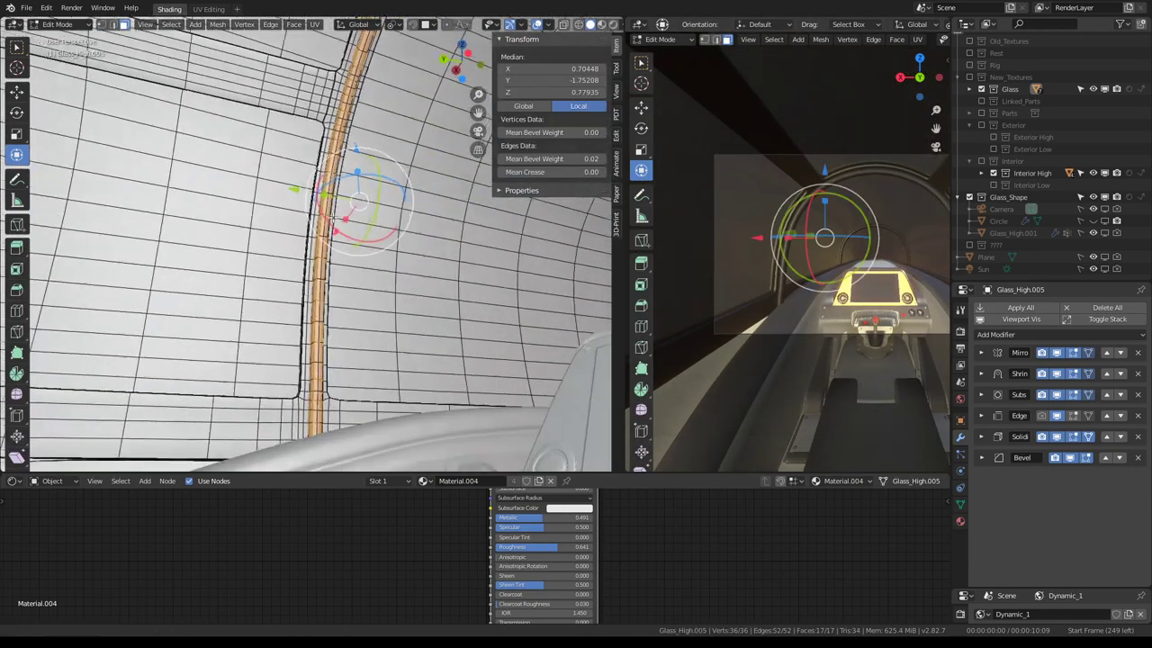
# Scale the selected loop wider and inspect the broadened bar in Object Mode
pyautogui.press('s')
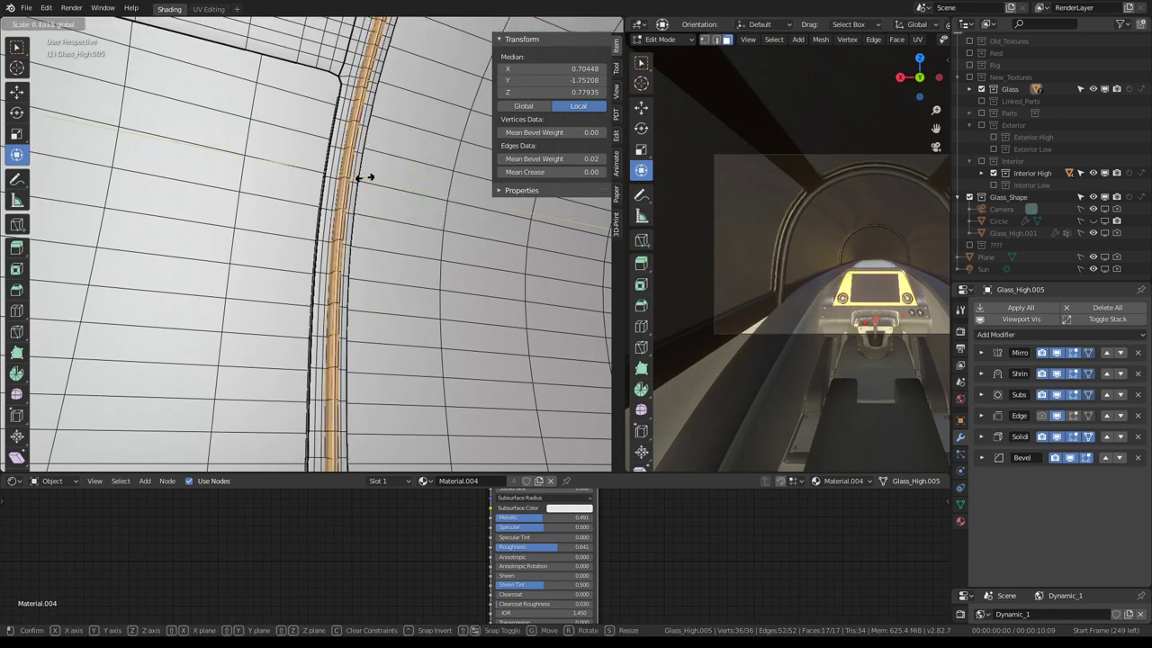
pyautogui.click(376, 180)
pyautogui.press('Tab')
pyautogui.moveTo(376, 181); pyautogui.dragTo(288, 240, button='middle')
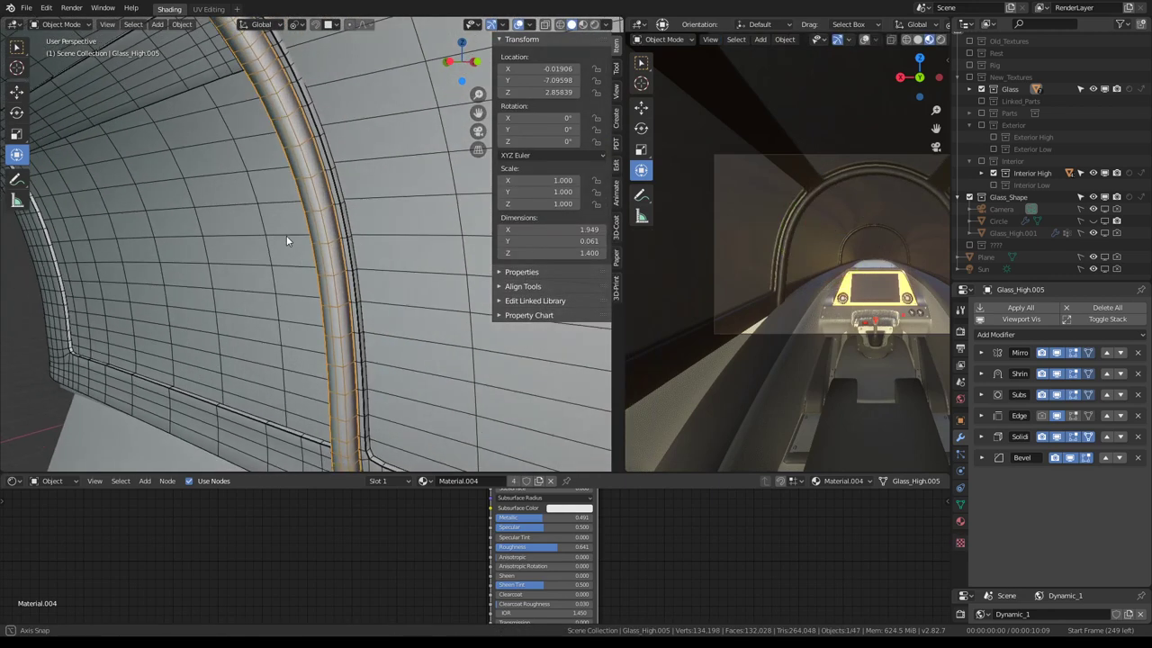
pyautogui.scroll(3, 758, 236)
pyautogui.moveTo(759, 236); pyautogui.dragTo(834, 219, button='middle')
pyautogui.scroll(3, 359, 295)
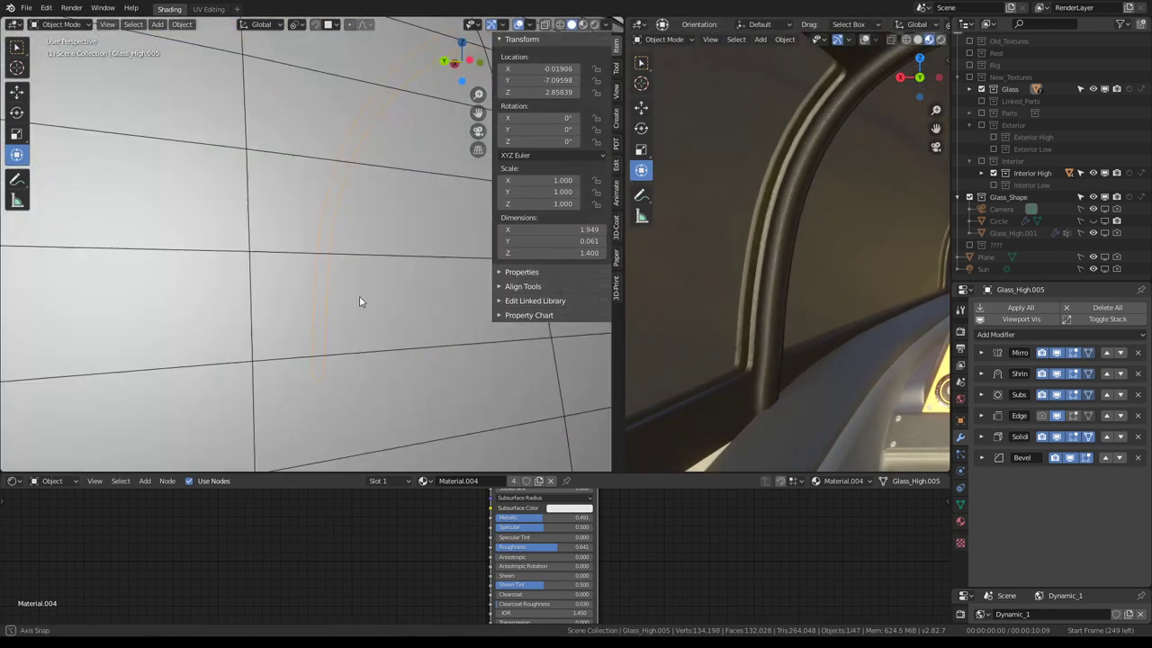
pyautogui.moveTo(359, 296)
pyautogui.mouseDown(button='middle')
pyautogui.moveTo(452, 183)
pyautogui.moveTo(429, 245)
pyautogui.moveTo(299, 274)
pyautogui.moveTo(367, 216)
pyautogui.mouseUp(button='middle')
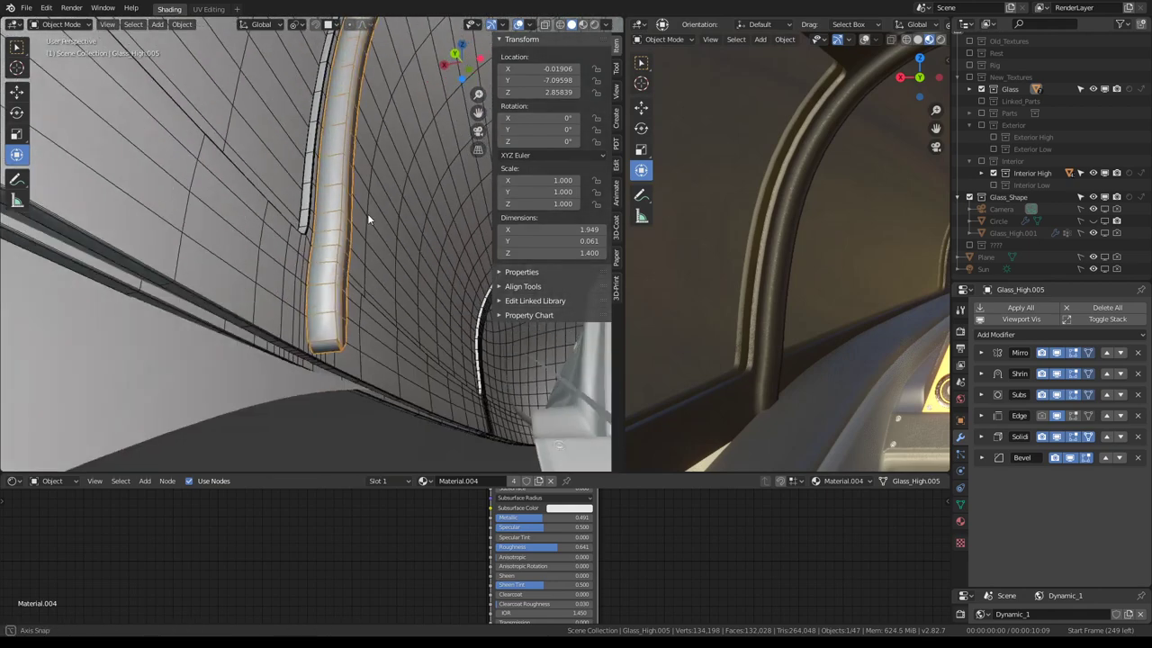
# Re-enter Edit Mode and select the bar's bottom face
pyautogui.press('Tab')
pyautogui.click(361, 332)
pyautogui.scroll(2, 361, 332)
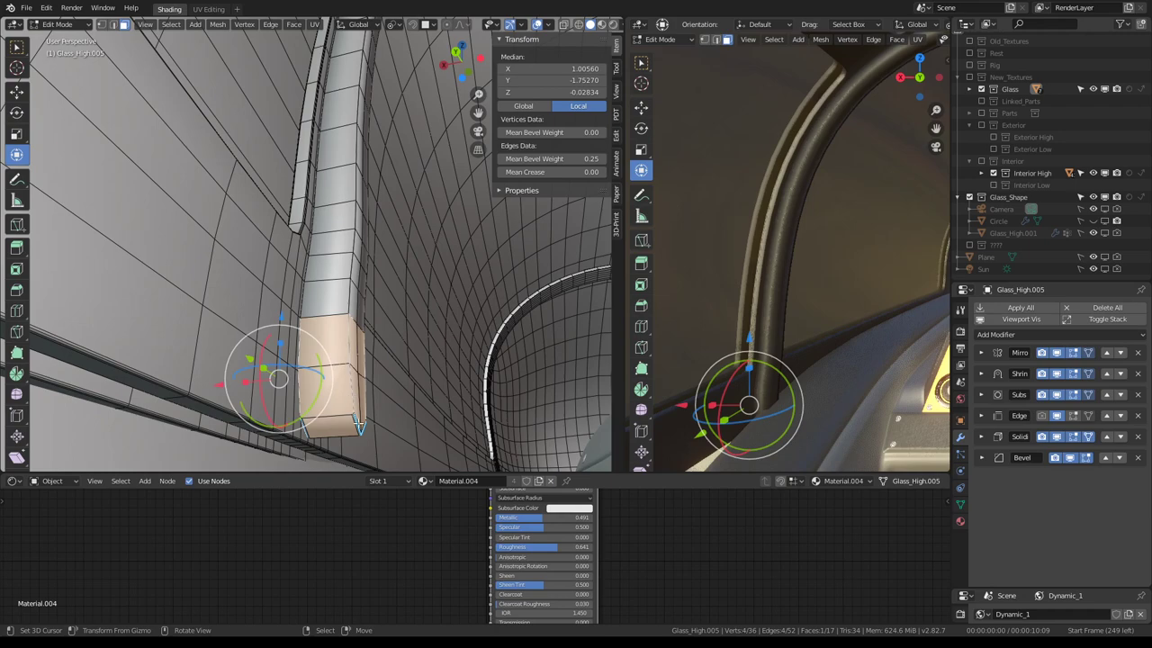
# Stretch the bar's bottom face along the Y axis and frame the view on it
pyautogui.moveTo(359, 430)
pyautogui.mouseDown(button='middle')
pyautogui.moveTo(342, 405)
pyautogui.moveTo(315, 396)
pyautogui.moveTo(302, 410)
pyautogui.moveTo(255, 270)
pyautogui.mouseUp(button='middle')
pyautogui.press('g')
pyautogui.press('Escape')
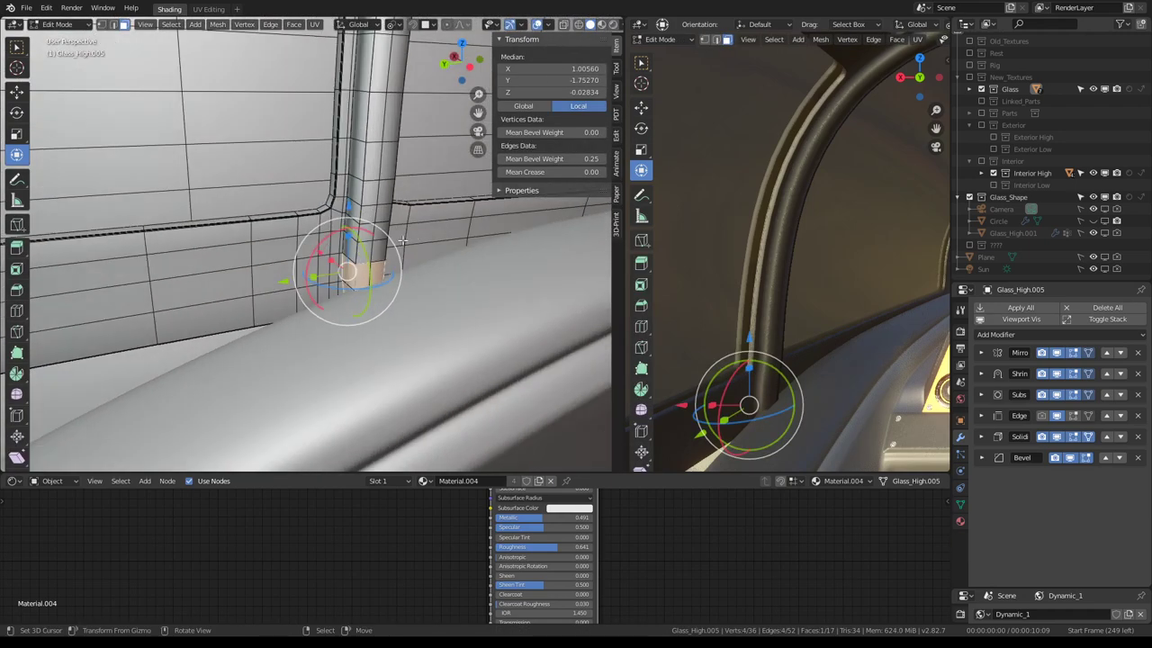
pyautogui.press('s')
pyautogui.press('y')
pyautogui.click(247, 273)
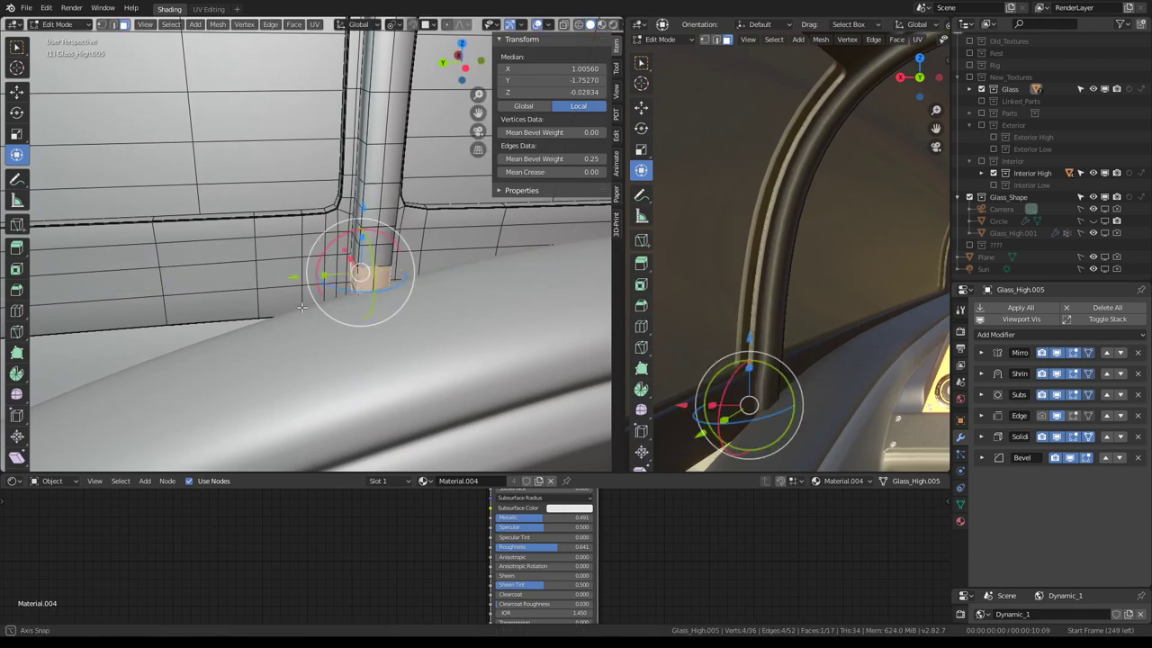
pyautogui.press('KP_Decimal')
pyautogui.scroll(-5, 282, 363)
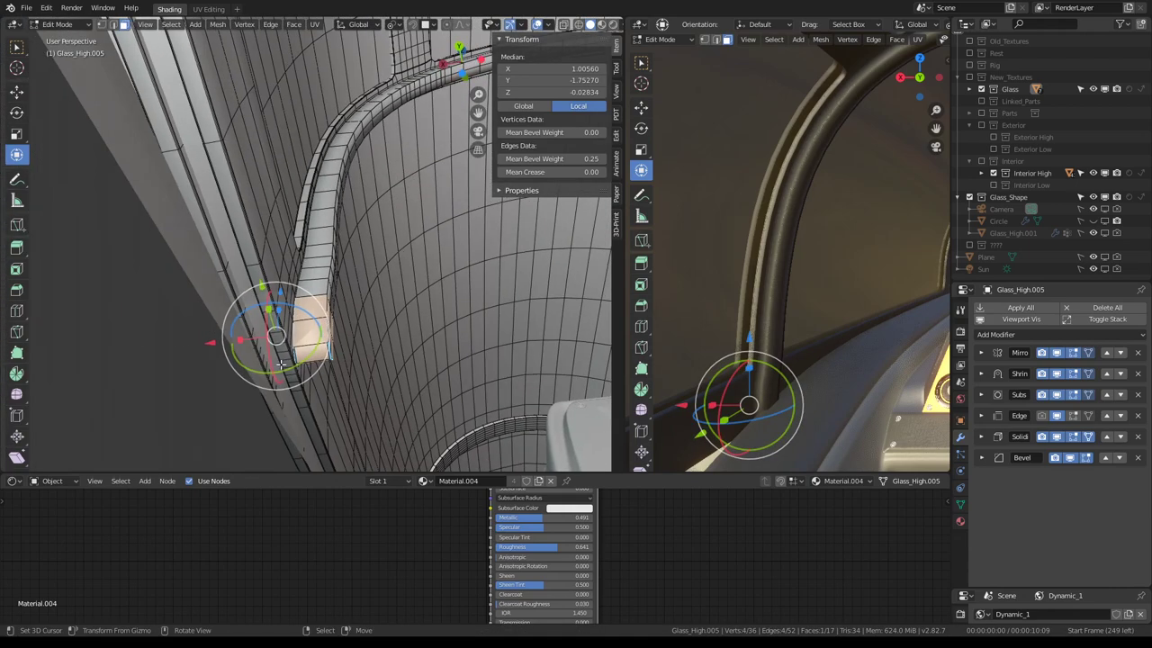
# Scale the bar's end edge into a wide flared foot and shift it vertically along Z
pyautogui.click(113, 25)
pyautogui.click(297, 347)
pyautogui.moveTo(297, 347); pyautogui.dragTo(316, 345, button='middle')
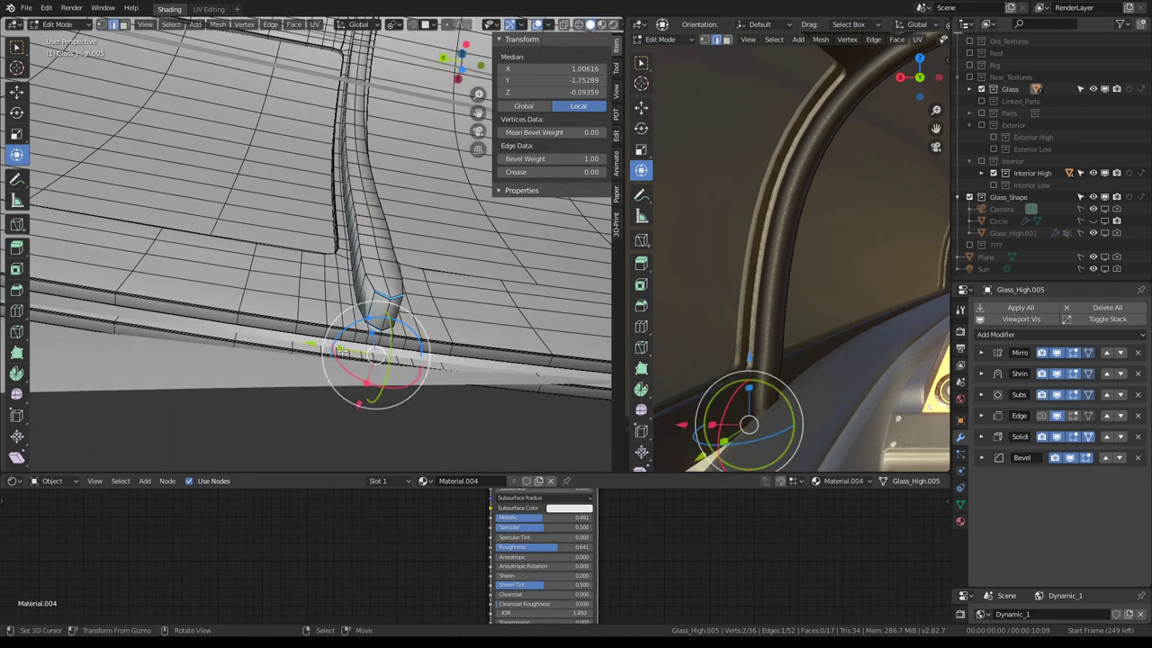
pyautogui.press('s')
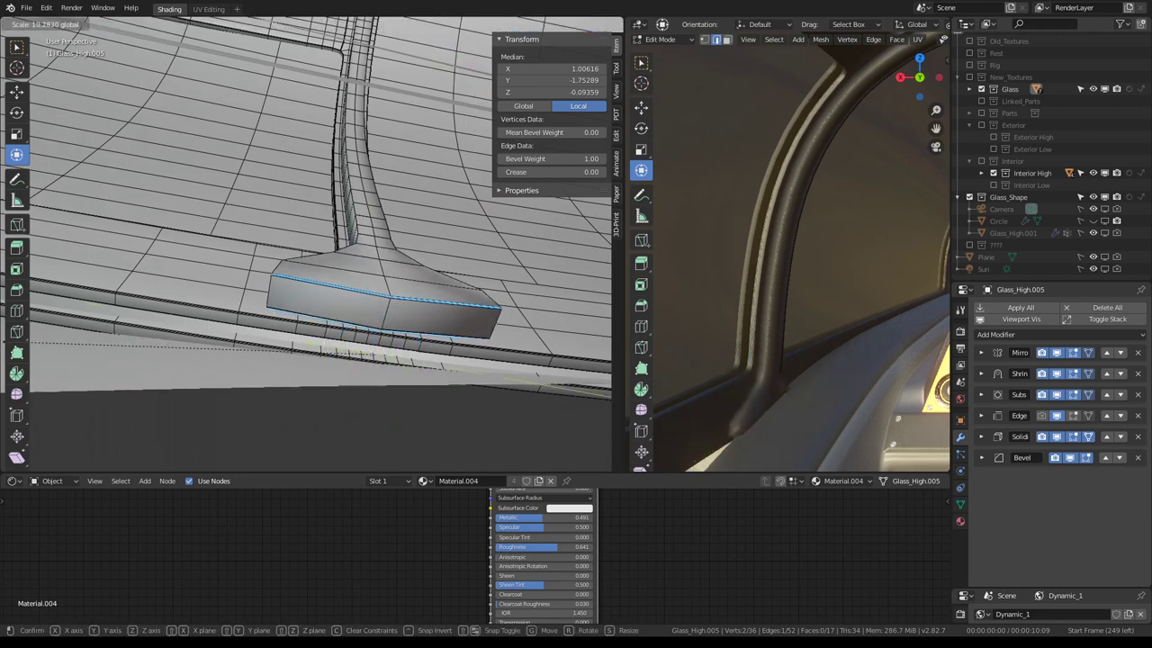
pyautogui.click(171, 353)
pyautogui.moveTo(311, 236); pyautogui.dragTo(306, 334, button='middle')
pyautogui.press('g')
pyautogui.press('z')
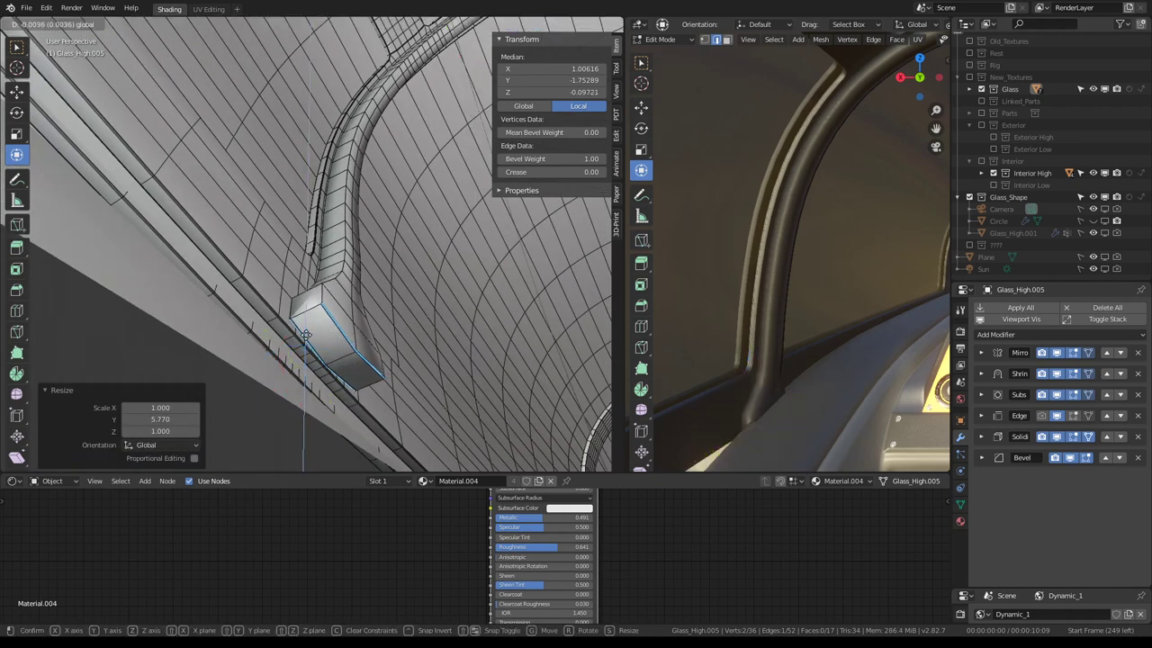
pyautogui.click(306, 334)
# Return to Object Mode and view the scene through the camera in the second viewport
pyautogui.press('Tab')
pyautogui.press('KP_0')
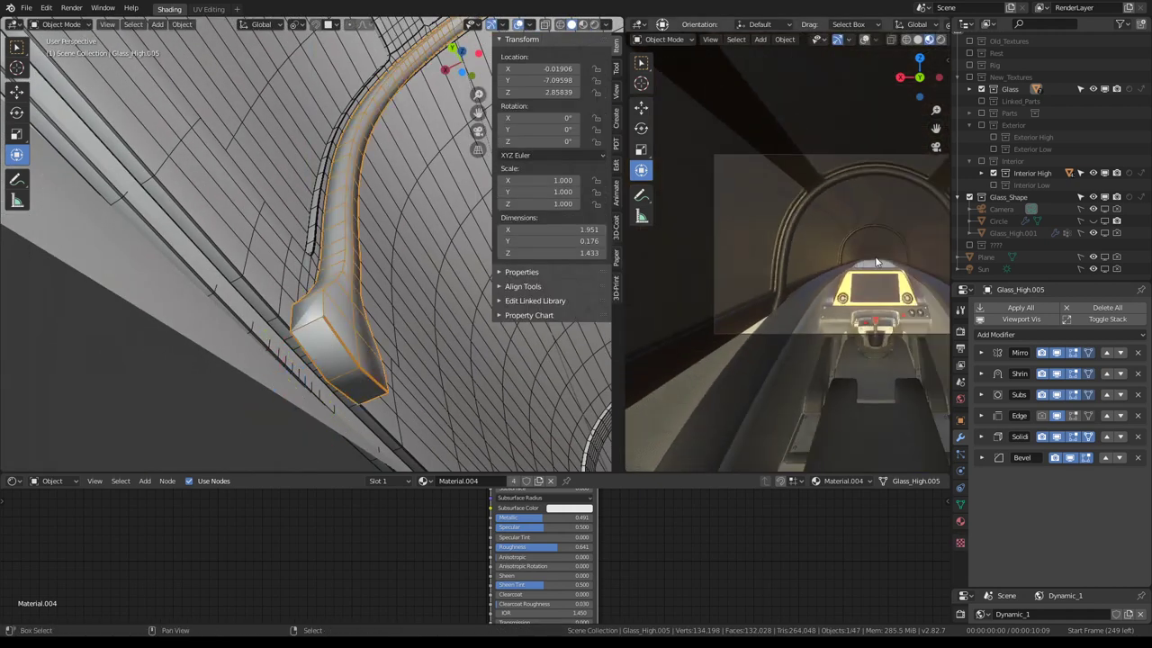
pyautogui.press('Home')
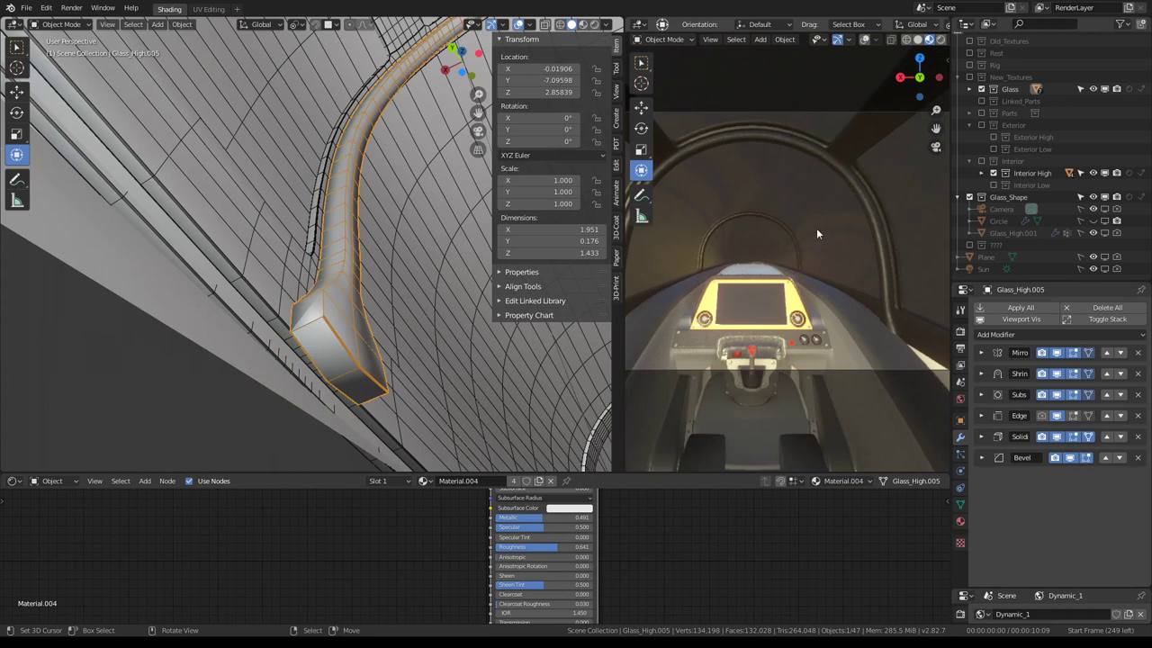
pyautogui.scroll(2, 818, 231)
pyautogui.scroll(1, 835, 278)
# Set the Mean Bevel Weight of two edge loops on the frame bar to 1.00
pyautogui.press('Tab')
pyautogui.keyDown('alt'); pyautogui.click(322, 311); pyautogui.keyUp('alt')
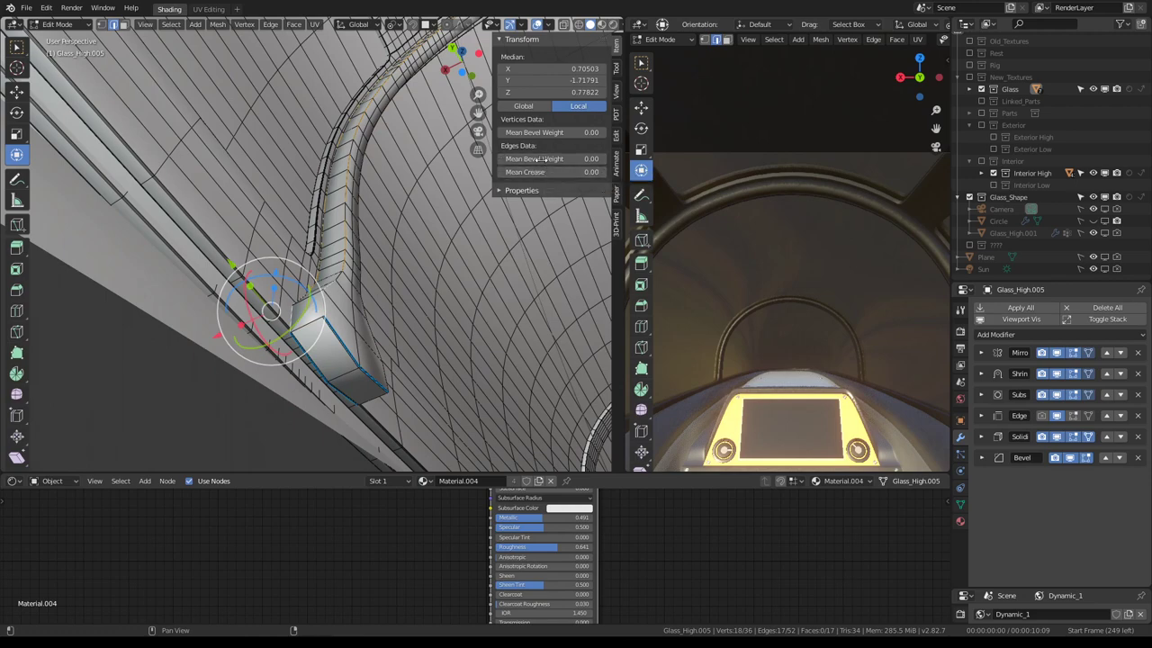
pyautogui.moveTo(540, 159); pyautogui.dragTo(594, 158)
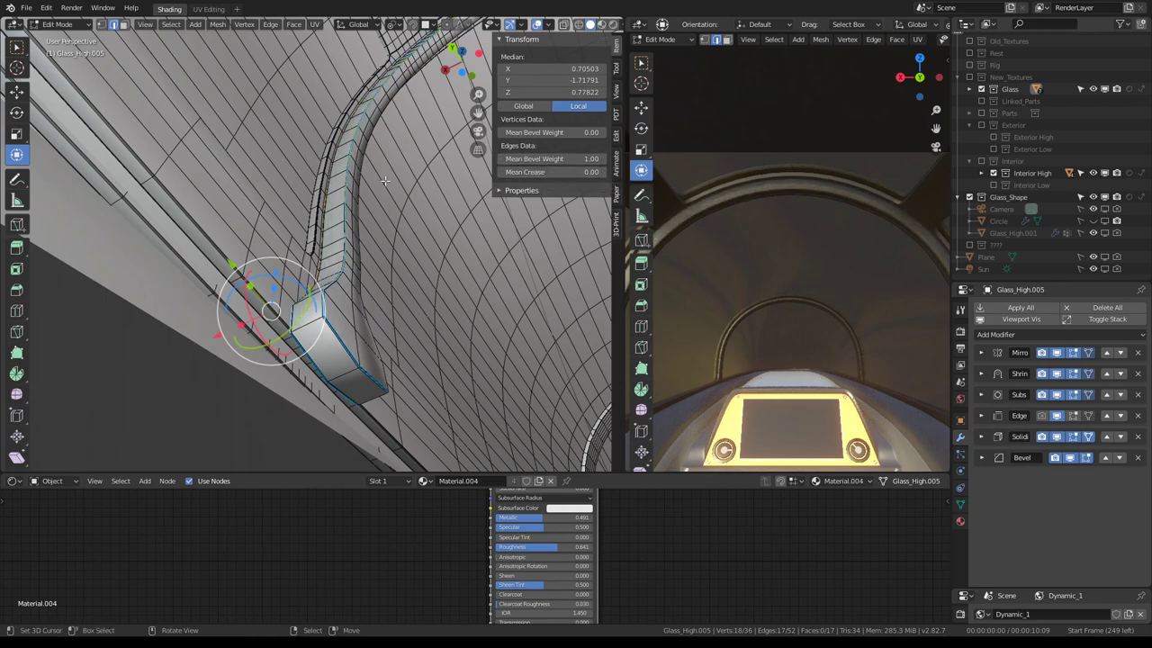
pyautogui.moveTo(407, 241); pyautogui.dragTo(252, 270, button='middle')
pyautogui.moveTo(304, 279); pyautogui.dragTo(310, 270, button='middle')
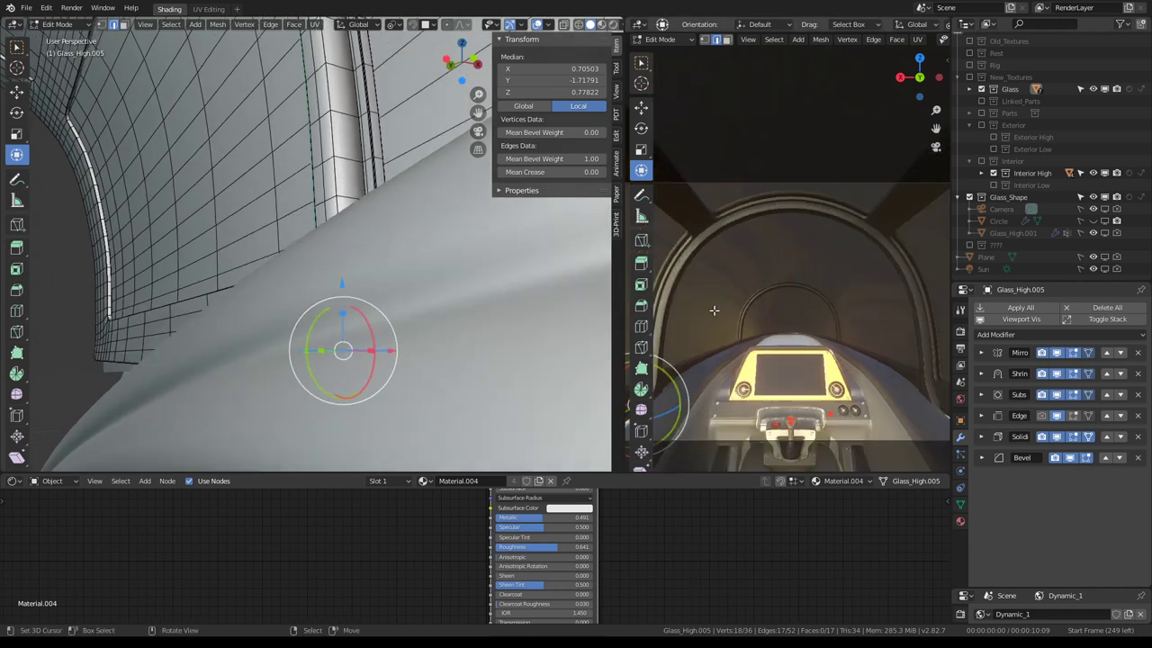
pyautogui.scroll(8, 803, 225)
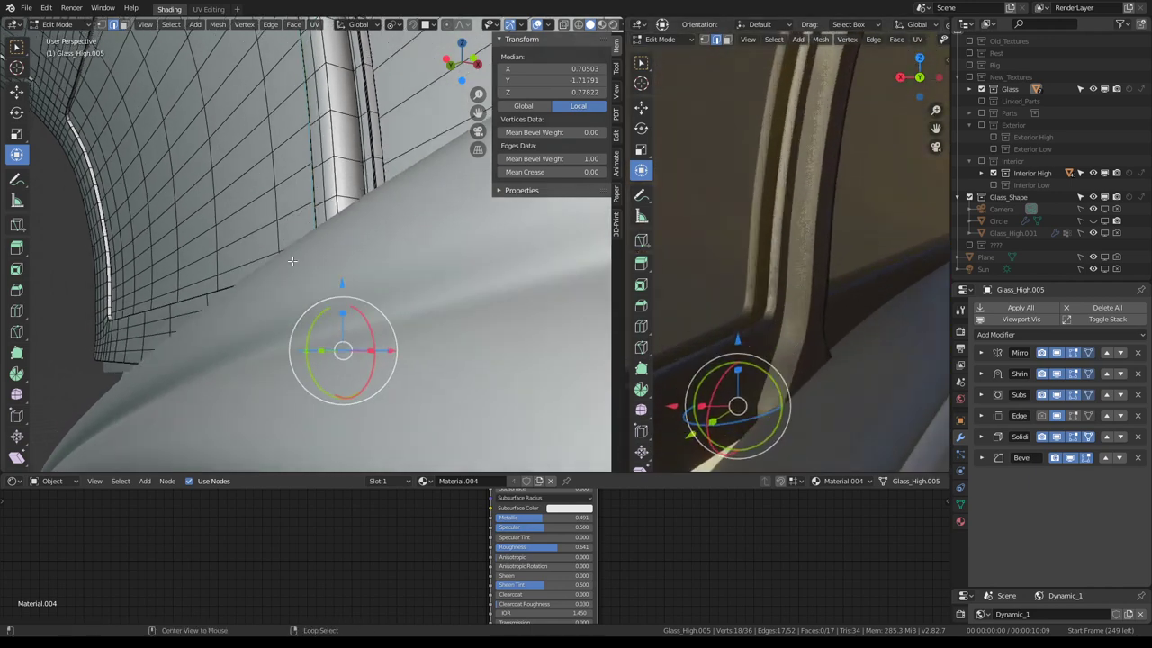
pyautogui.keyDown('alt'); pyautogui.click(349, 131); pyautogui.keyUp('alt')
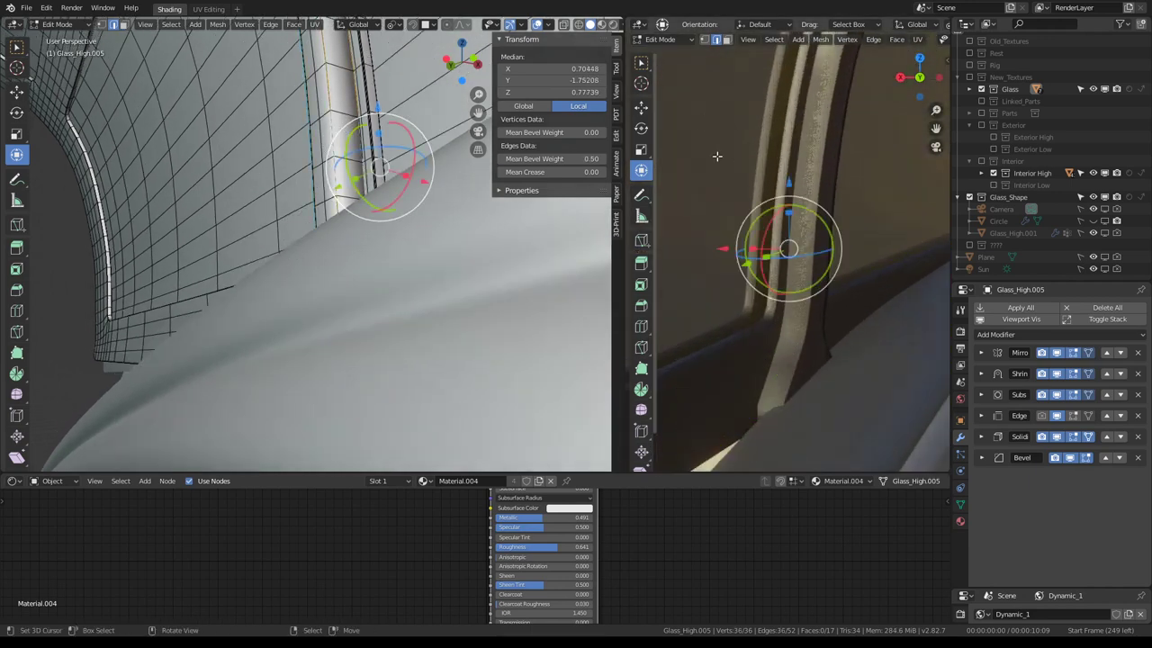
pyautogui.moveTo(551, 159)
pyautogui.mouseDown()
pyautogui.moveTo(522, 159)
pyautogui.moveTo(593, 159)
pyautogui.mouseUp()
pyautogui.moveTo(380, 167); pyautogui.dragTo(314, 167, button='middle')
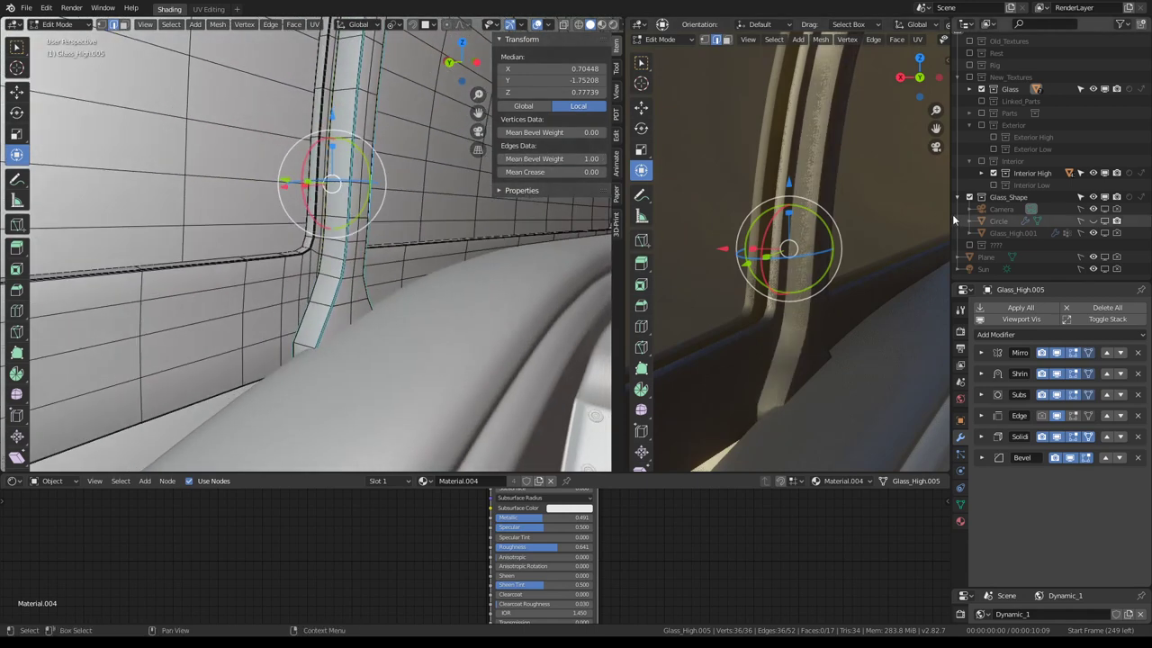
# Clear the selection and inspect the arch and cockpit through the camera view
pyautogui.press('KP_0')
pyautogui.hotkey('alt', 'a')
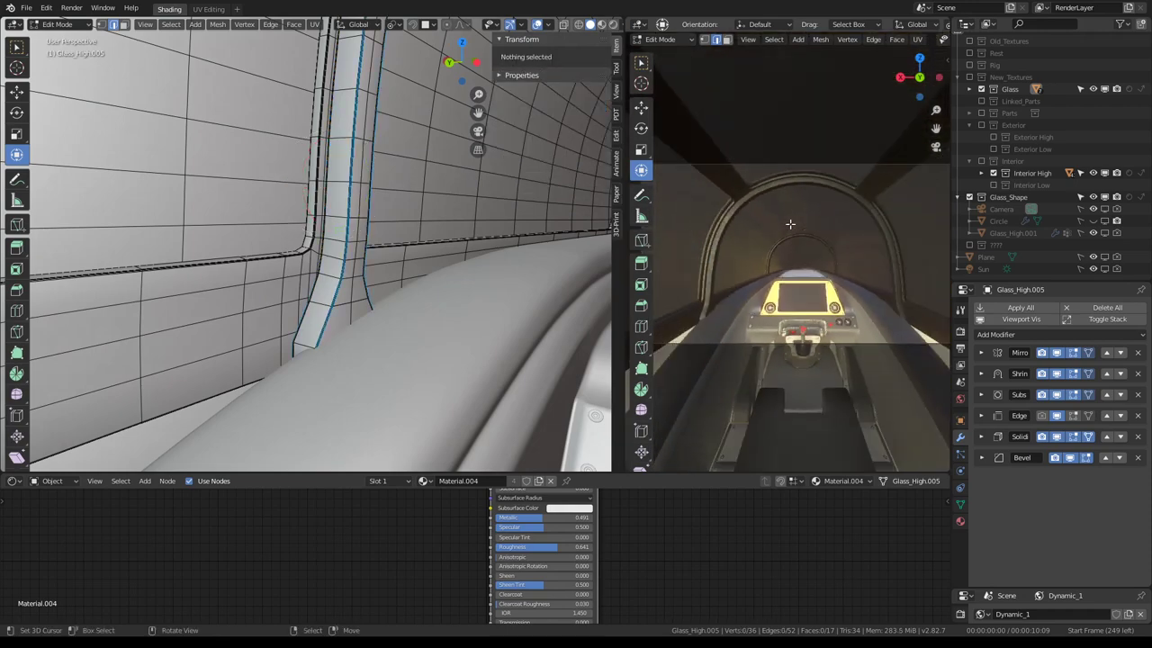
pyautogui.moveTo(790, 223); pyautogui.dragTo(784, 226, button='middle')
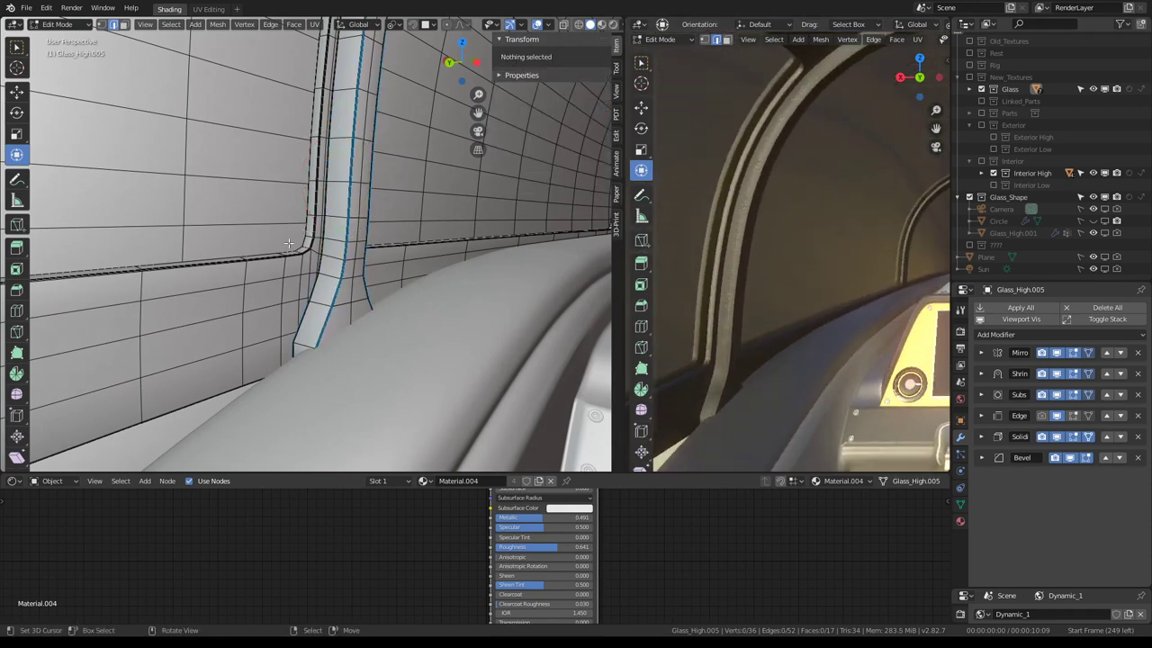
pyautogui.moveTo(288, 243); pyautogui.dragTo(364, 166, button='middle')
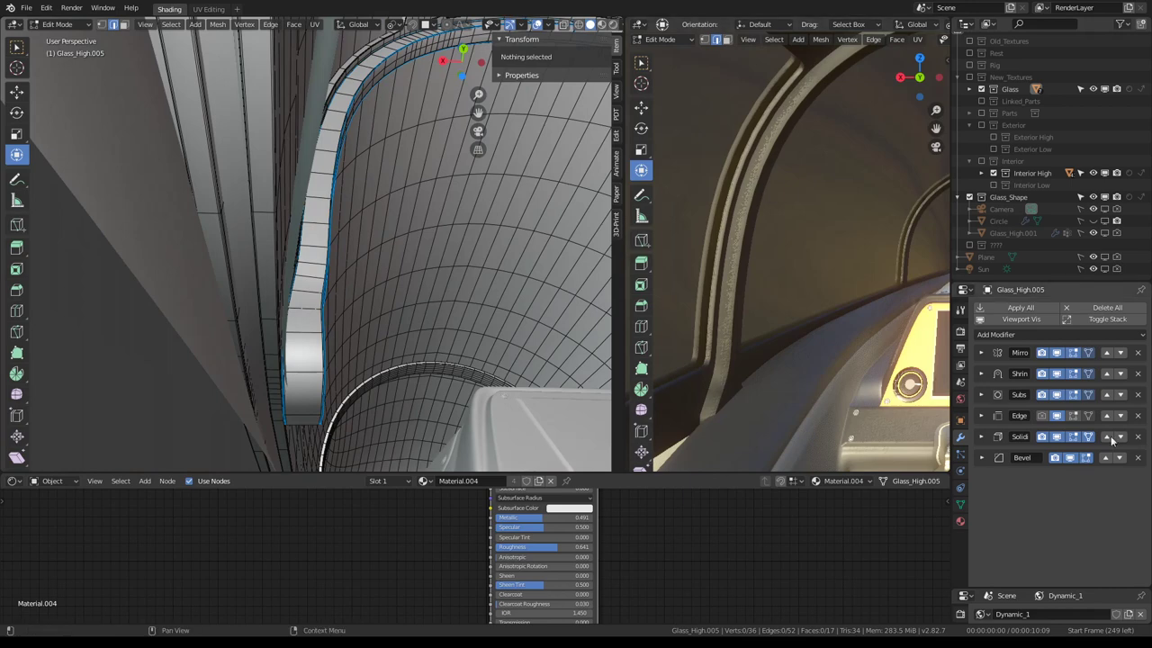
# Reduce the glass frame's Solidify thickness to 0.0332
pyautogui.click(980, 436)
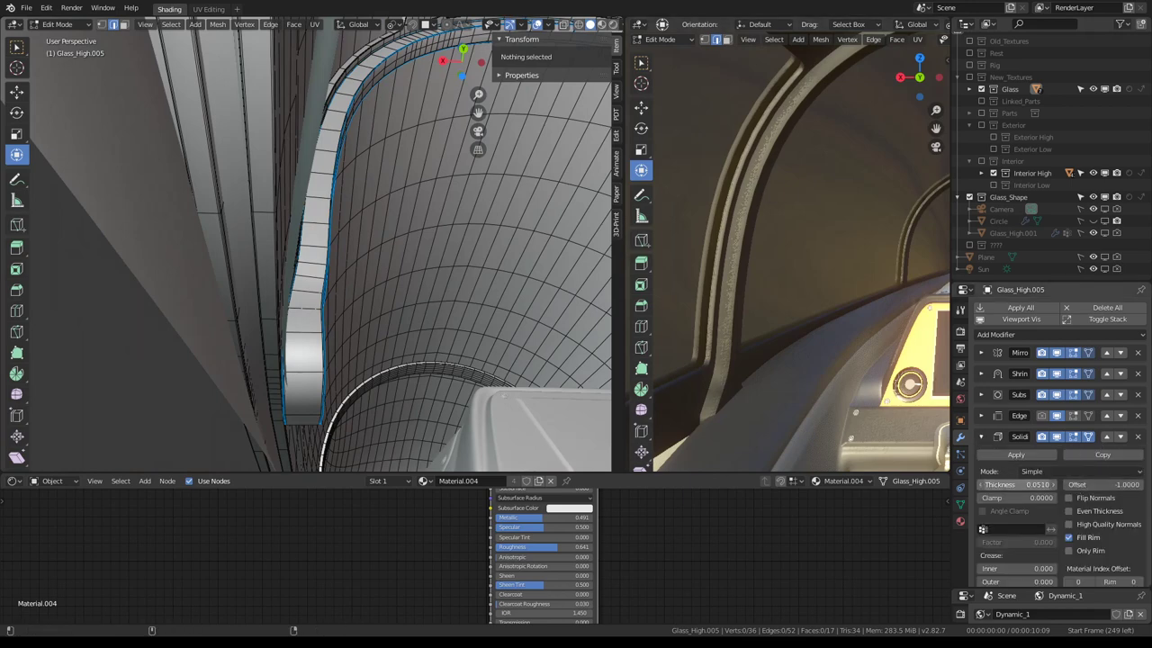
pyautogui.moveTo(1017, 484); pyautogui.dragTo(998, 484)
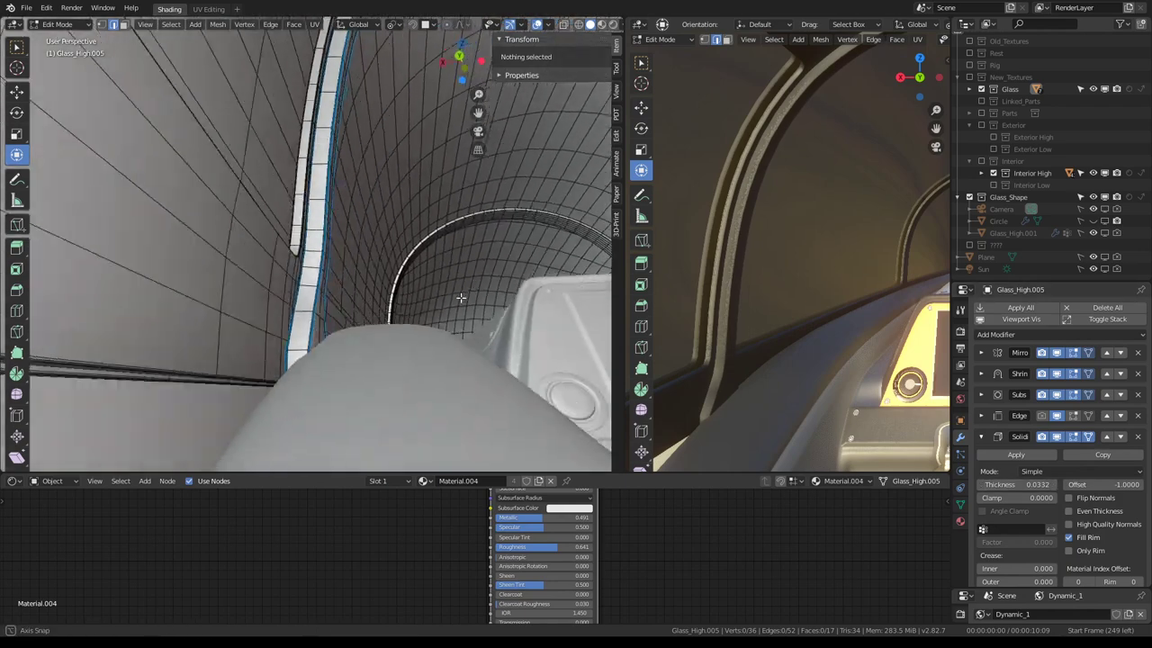
pyautogui.moveTo(387, 288); pyautogui.dragTo(345, 248, button='middle')
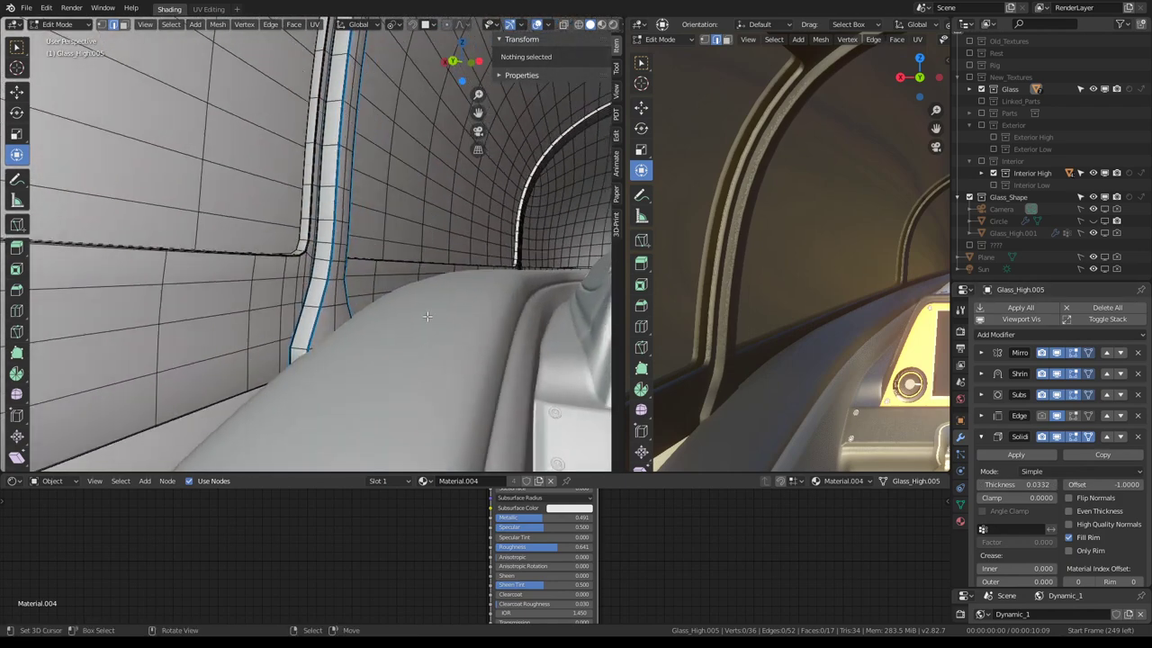
# Select the edge ring near the bar's foot and move it lower down the bar
pyautogui.press('Tab')
pyautogui.press('Tab')
pyautogui.keyDown('ctrl'); pyautogui.keyDown('alt'); pyautogui.click(326, 252); pyautogui.keyUp('alt'); pyautogui.keyUp('ctrl')
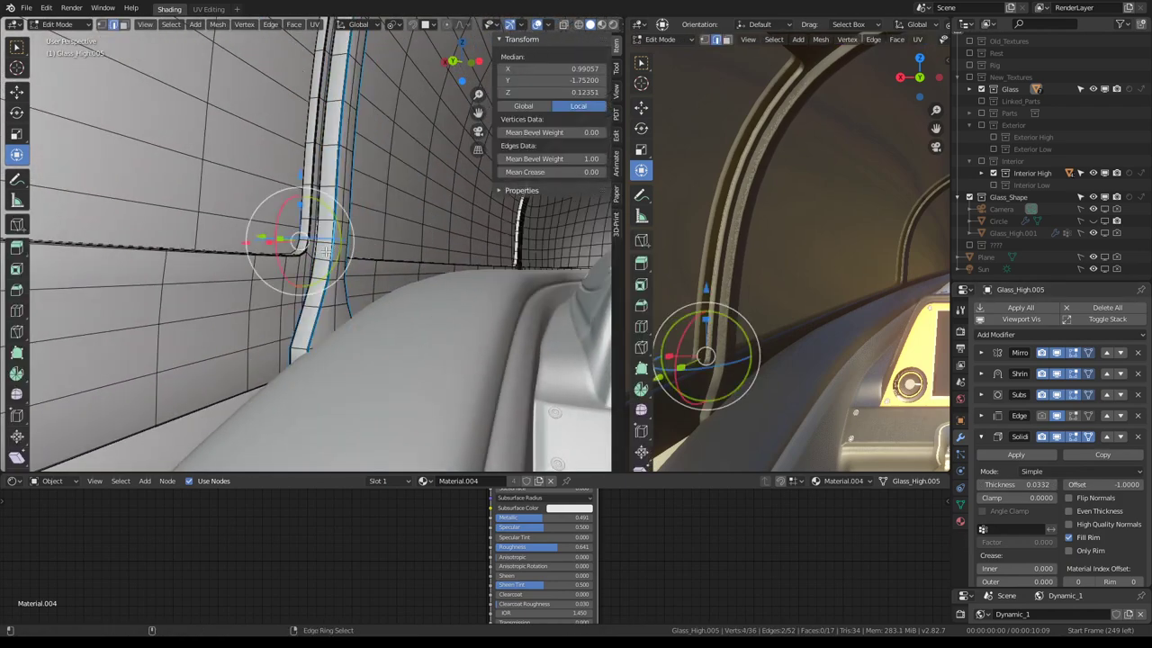
pyautogui.moveTo(333, 253)
pyautogui.mouseDown()
pyautogui.moveTo(327, 278)
pyautogui.moveTo(339, 192)
pyautogui.moveTo(323, 281)
pyautogui.mouseUp()
pyautogui.press('Tab')
pyautogui.scroll(-4, 386, 222)
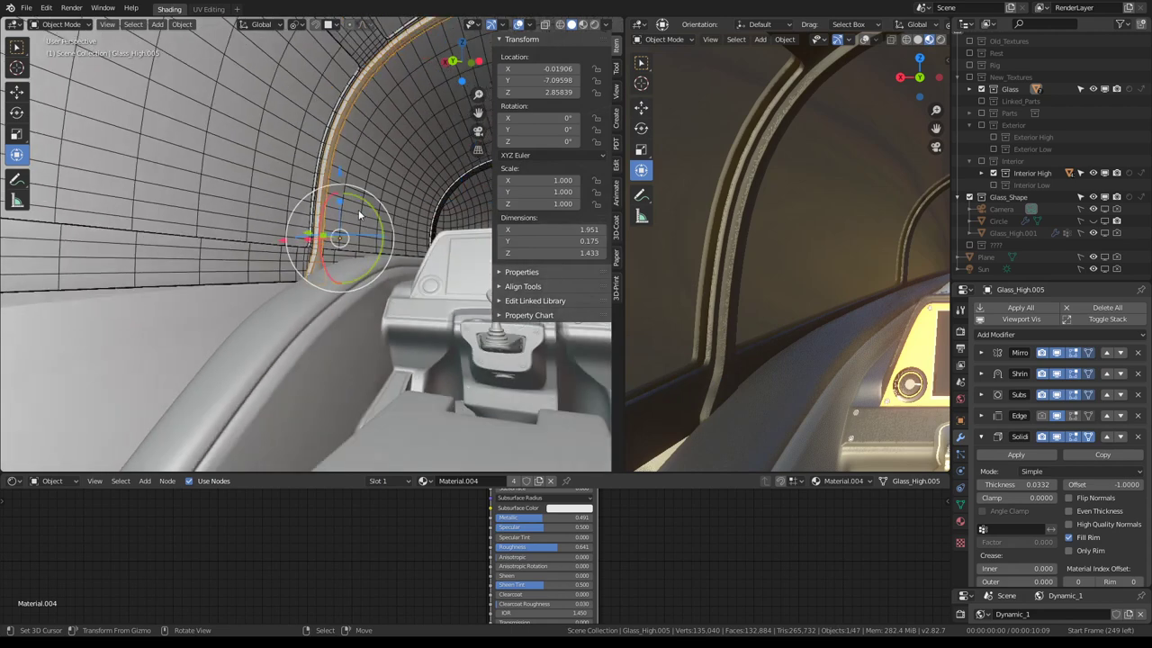
pyautogui.scroll(-4, 415, 187)
pyautogui.scroll(-4, 805, 215)
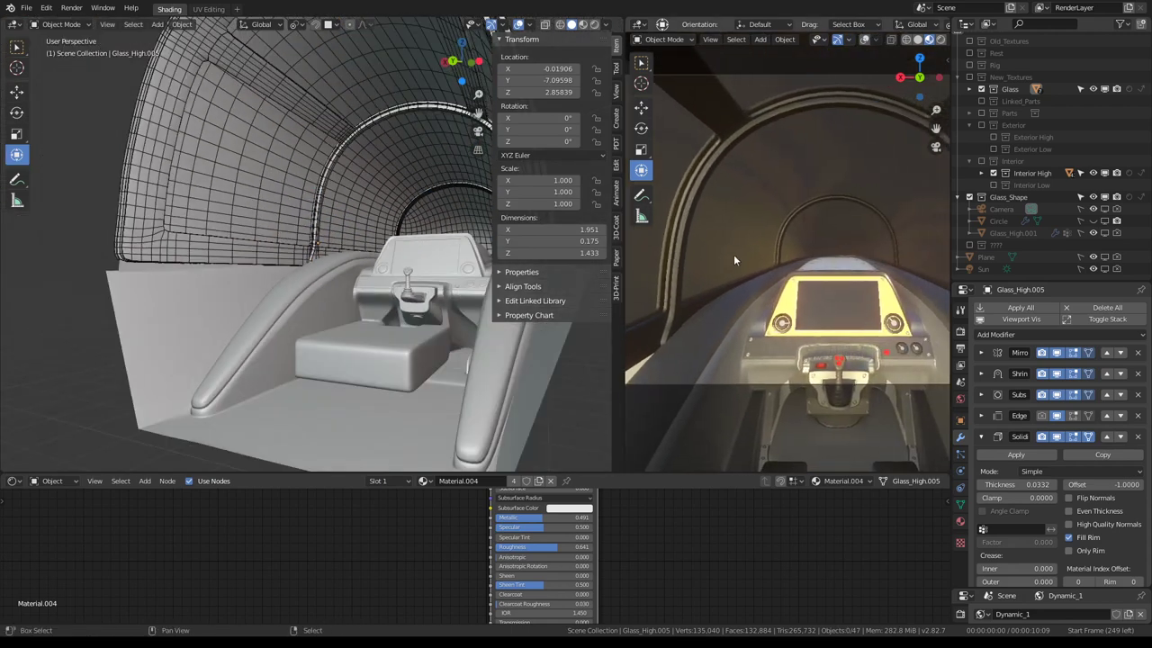
# Orbit around the shaded canopy to inspect its side and the glass frame edge inside
pyautogui.moveTo(733, 253); pyautogui.dragTo(809, 250, button='middle')
pyautogui.moveTo(885, 255); pyautogui.dragTo(764, 227, button='middle')
pyautogui.moveTo(269, 216)
pyautogui.mouseDown(button='middle')
pyautogui.moveTo(360, 255)
pyautogui.moveTo(375, 237)
pyautogui.mouseUp(button='middle')
pyautogui.scroll(1, 360, 252)
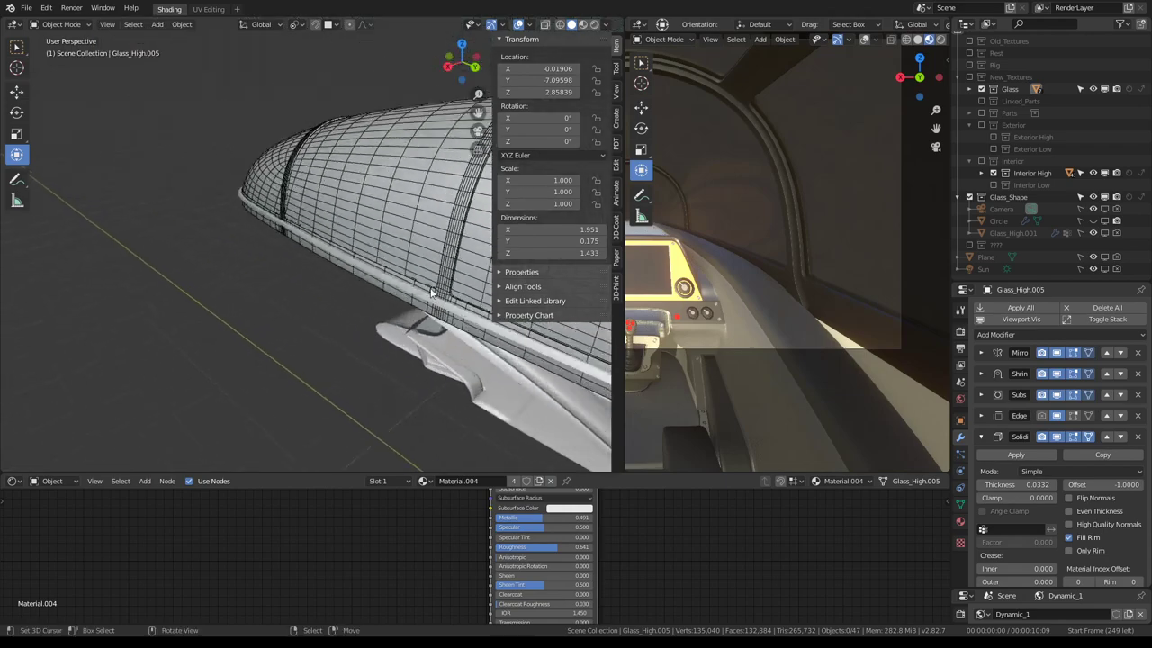
pyautogui.scroll(4, 342, 265)
pyautogui.scroll(3, 323, 277)
pyautogui.moveTo(323, 277)
pyautogui.mouseDown(button='middle')
pyautogui.moveTo(435, 254)
pyautogui.moveTo(159, 232)
pyautogui.moveTo(360, 269)
pyautogui.moveTo(343, 406)
pyautogui.mouseUp(button='middle')
# Duplicate an edge ring of Glass_High.003 and separate it into a new object, Glass_High.006
pyautogui.click(360, 270)
pyautogui.press('Tab')
pyautogui.keyDown('ctrl'); pyautogui.keyDown('alt'); pyautogui.click(343, 406); pyautogui.keyUp('alt'); pyautogui.keyUp('ctrl')
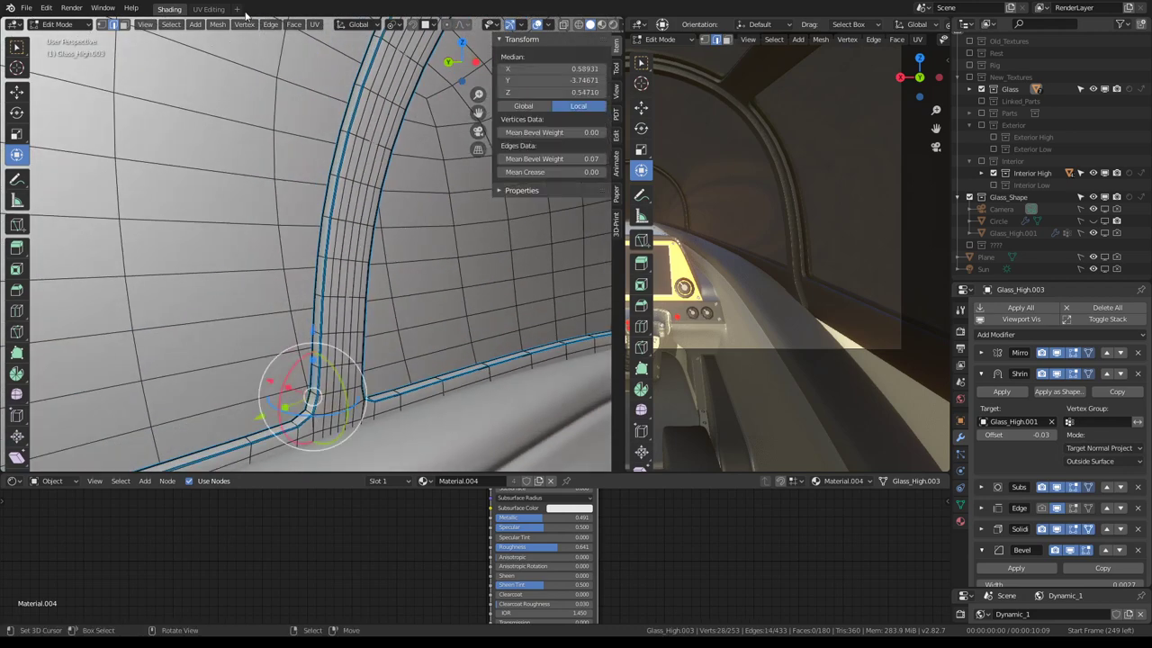
pyautogui.moveTo(180, 224)
pyautogui.mouseDown(button='middle')
pyautogui.moveTo(143, 257)
pyautogui.moveTo(256, 435)
pyautogui.moveTo(342, 378)
pyautogui.moveTo(419, 347)
pyautogui.mouseUp(button='middle')
pyautogui.keyDown('ctrl'); pyautogui.keyDown('alt'); pyautogui.click(256, 435); pyautogui.keyUp('alt'); pyautogui.keyUp('ctrl')
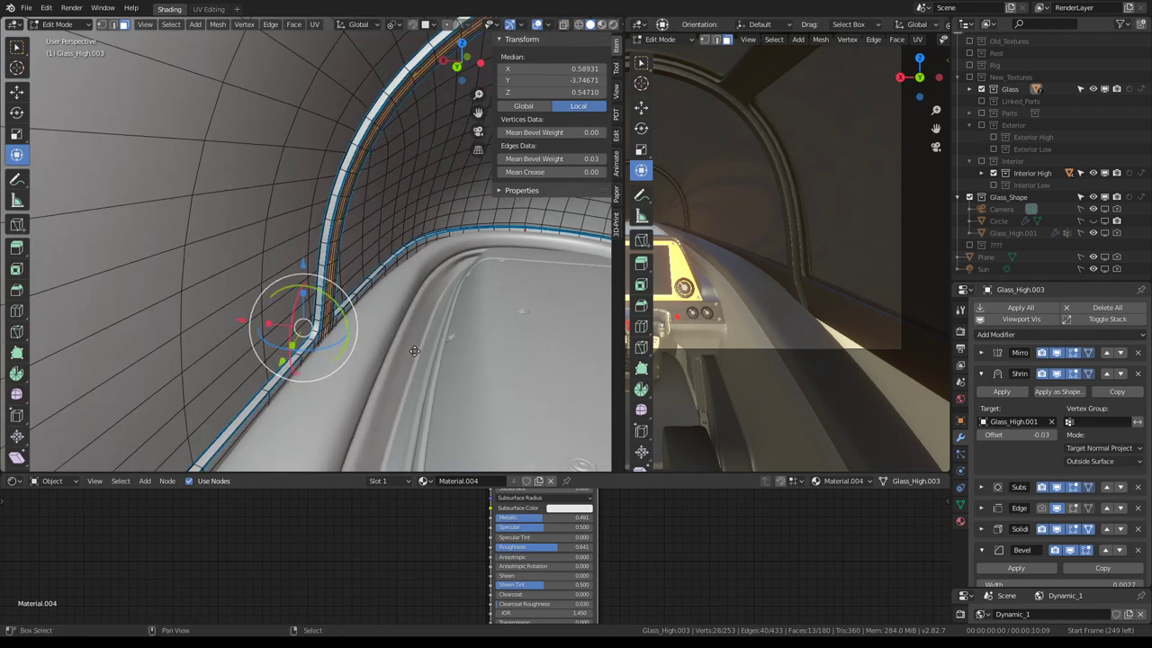
pyautogui.hotkey('shift', 'd')
pyautogui.press('Escape')
pyautogui.click(427, 336)
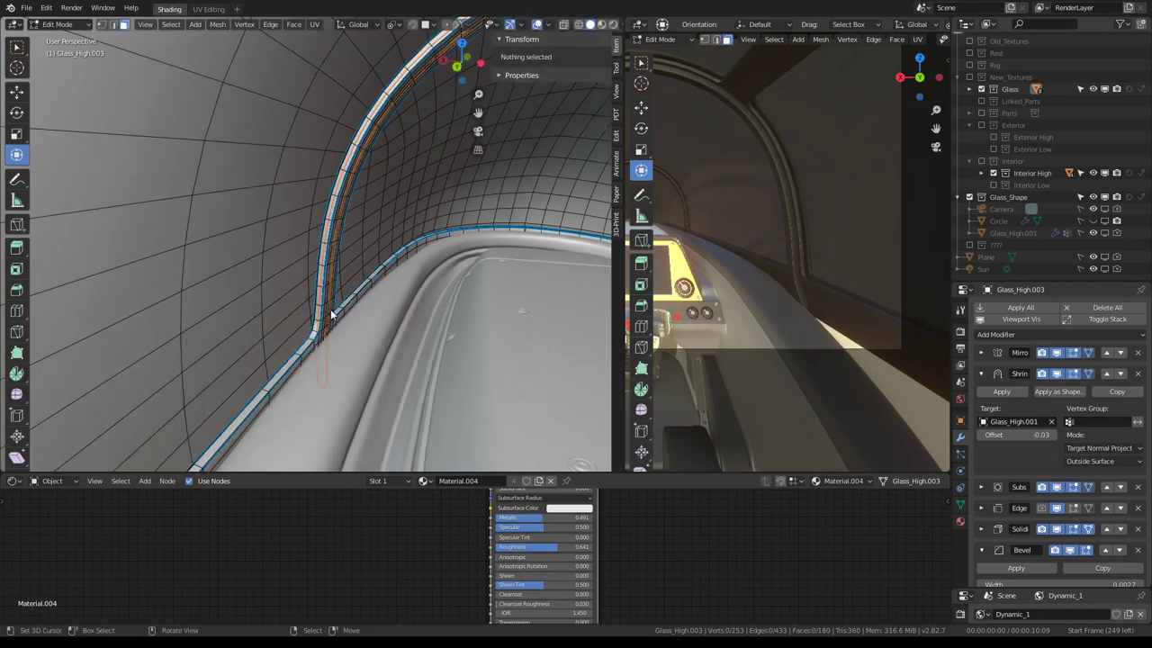
pyautogui.press('Tab')
# Copy Glass_High.005's modifiers onto Glass_High.006 with Ctrl+L, then enter the new bar's Edit Mode
pyautogui.scroll(-5, 342, 335)
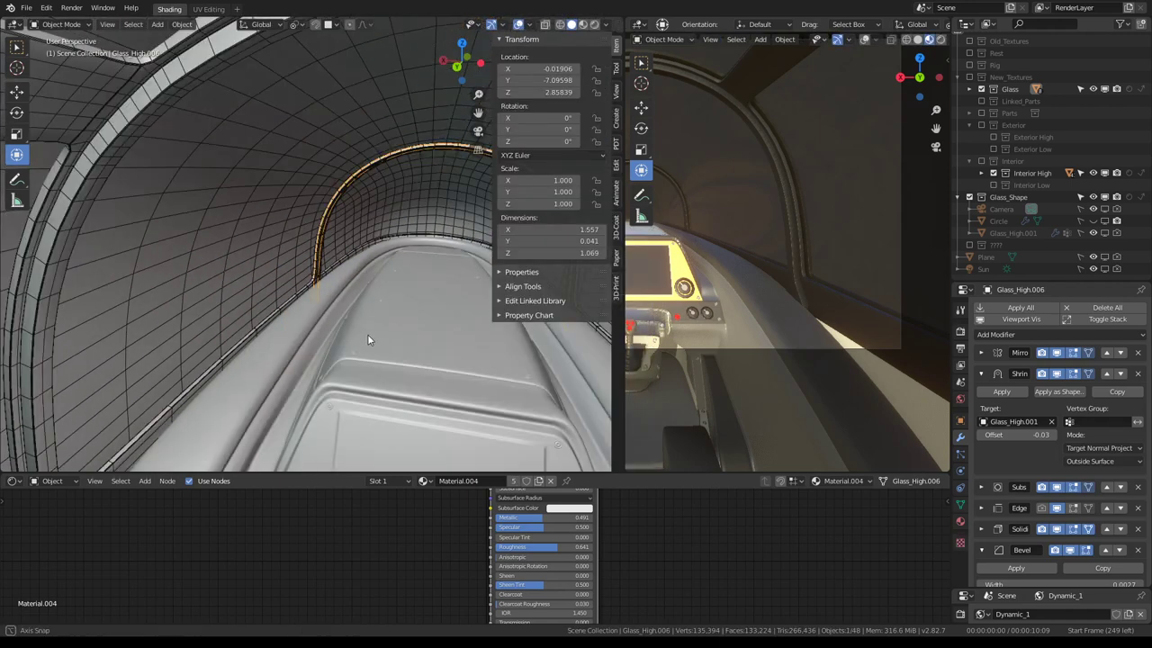
pyautogui.keyDown('shift'); pyautogui.click(85, 159); pyautogui.keyUp('shift')
pyautogui.hotkey('ctrl', 'l')
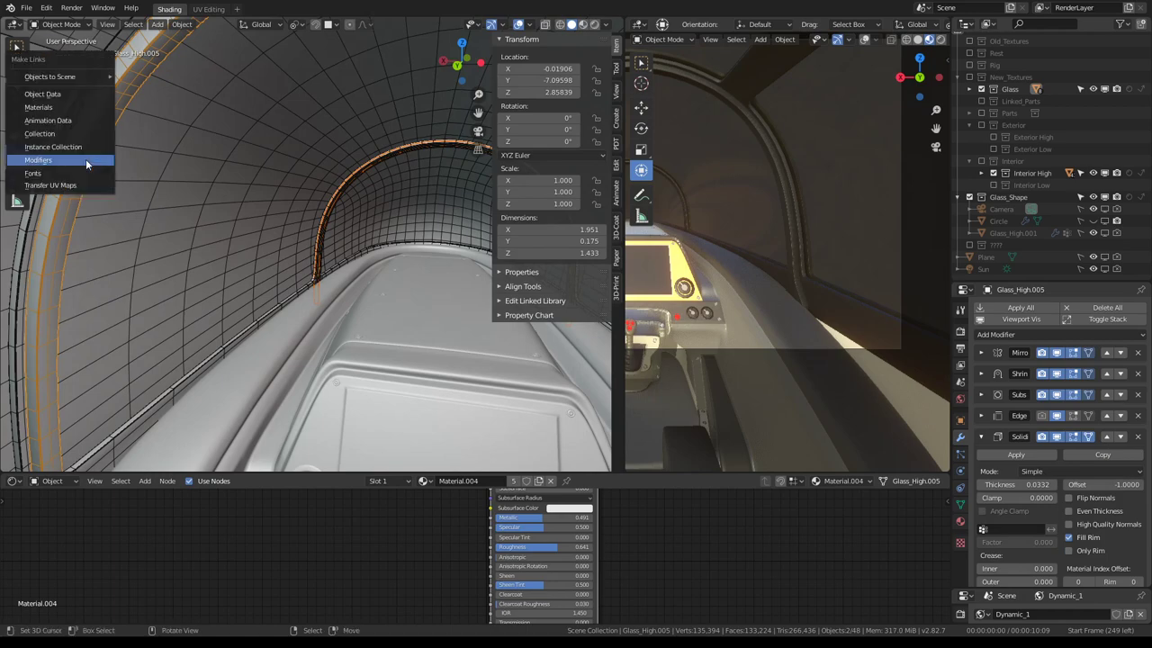
pyautogui.click(86, 159)
pyautogui.click(337, 224)
pyautogui.scroll(5, 350, 300)
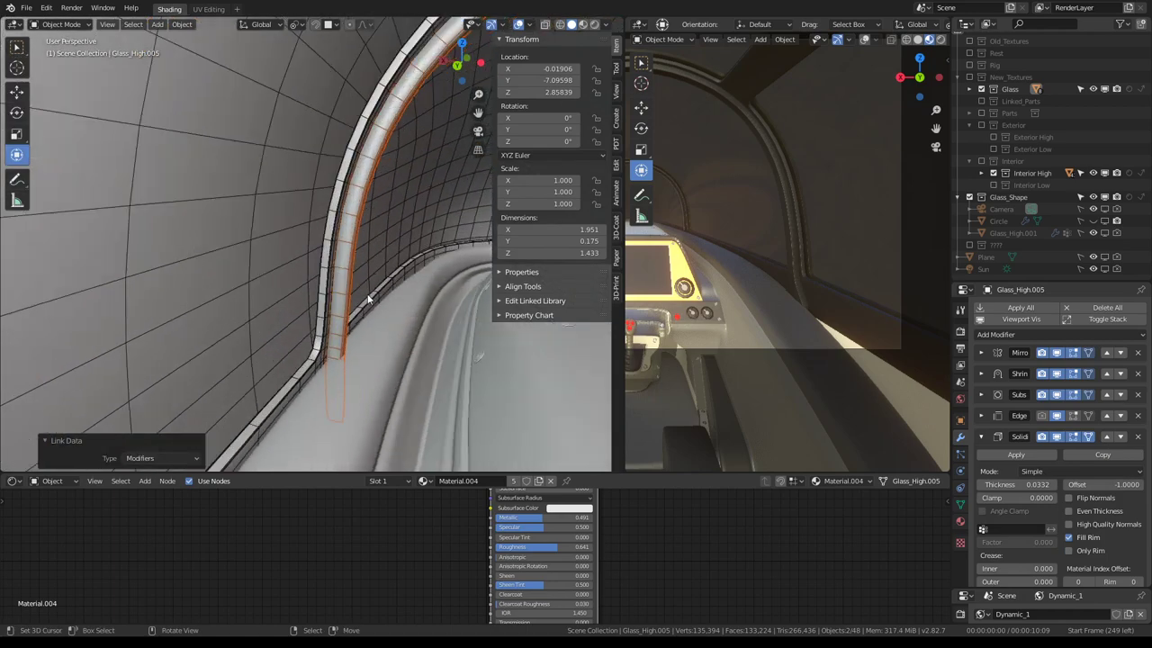
pyautogui.moveTo(350, 303)
pyautogui.mouseDown(button='middle')
pyautogui.moveTo(323, 320)
pyautogui.moveTo(315, 313)
pyautogui.moveTo(377, 297)
pyautogui.mouseUp(button='middle')
pyautogui.press('Tab')
pyautogui.press('Tab')
pyautogui.scroll(-5, 315, 313)
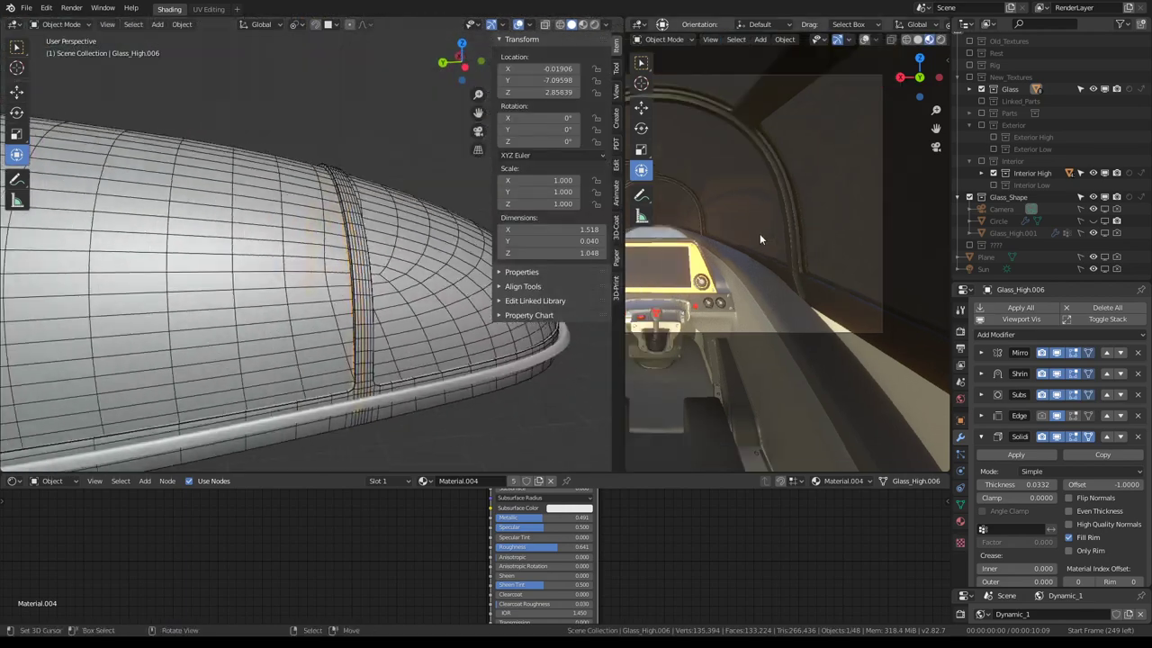
# Pick Glass_High.006 from the overlapping objects at the arch and enter its Edit Mode
pyautogui.moveTo(759, 234); pyautogui.dragTo(779, 261, button='middle')
pyautogui.scroll(3, 779, 261)
pyautogui.scroll(3, 760, 202)
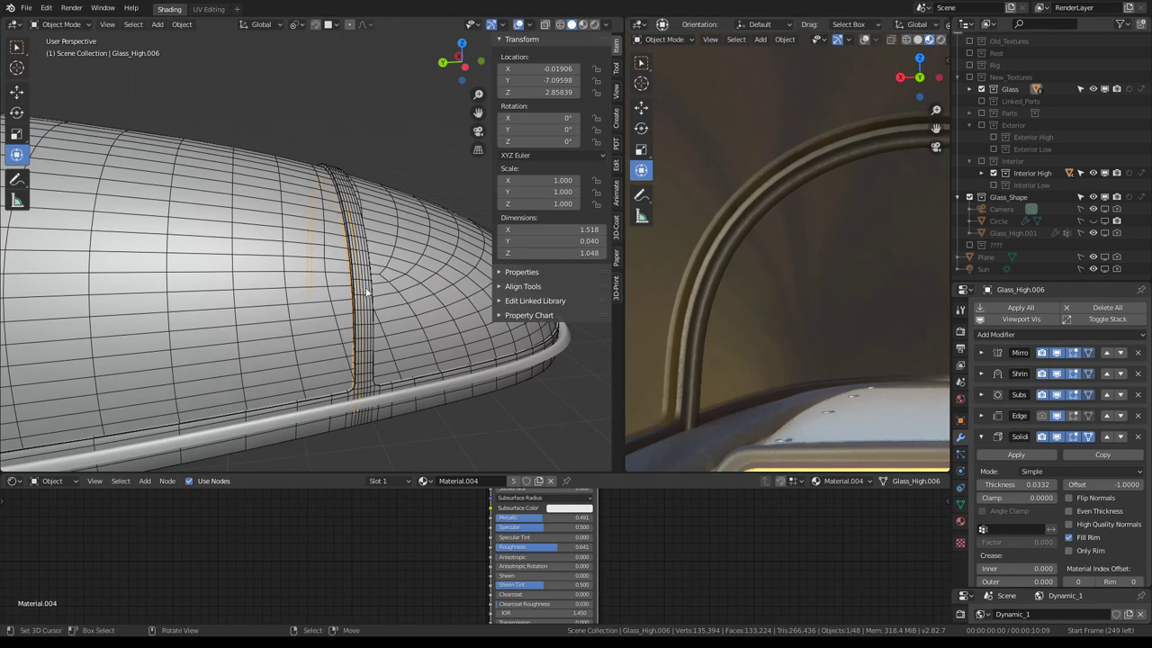
pyautogui.press('Tab')
pyautogui.scroll(5, 307, 287)
pyautogui.moveTo(307, 286); pyautogui.dragTo(332, 258, button='middle')
pyautogui.press('Tab')
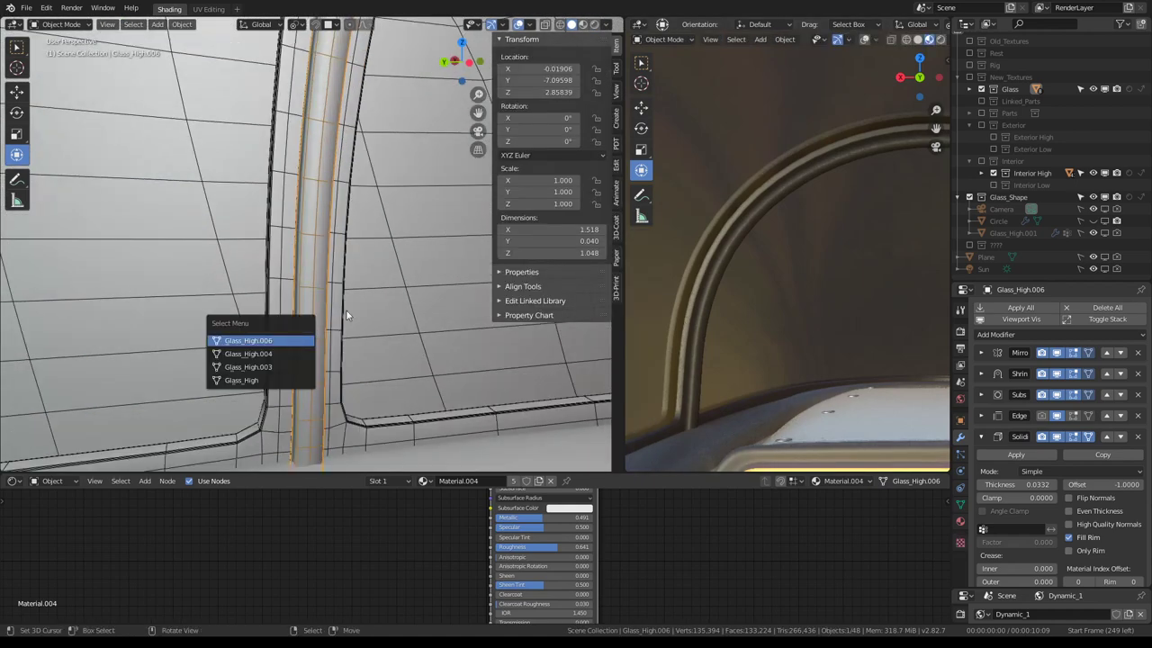
pyautogui.press('Tab')
pyautogui.scroll(2, 346, 314)
pyautogui.press('Tab')
pyautogui.keyDown('alt'); pyautogui.click(315, 239); pyautogui.keyUp('alt')
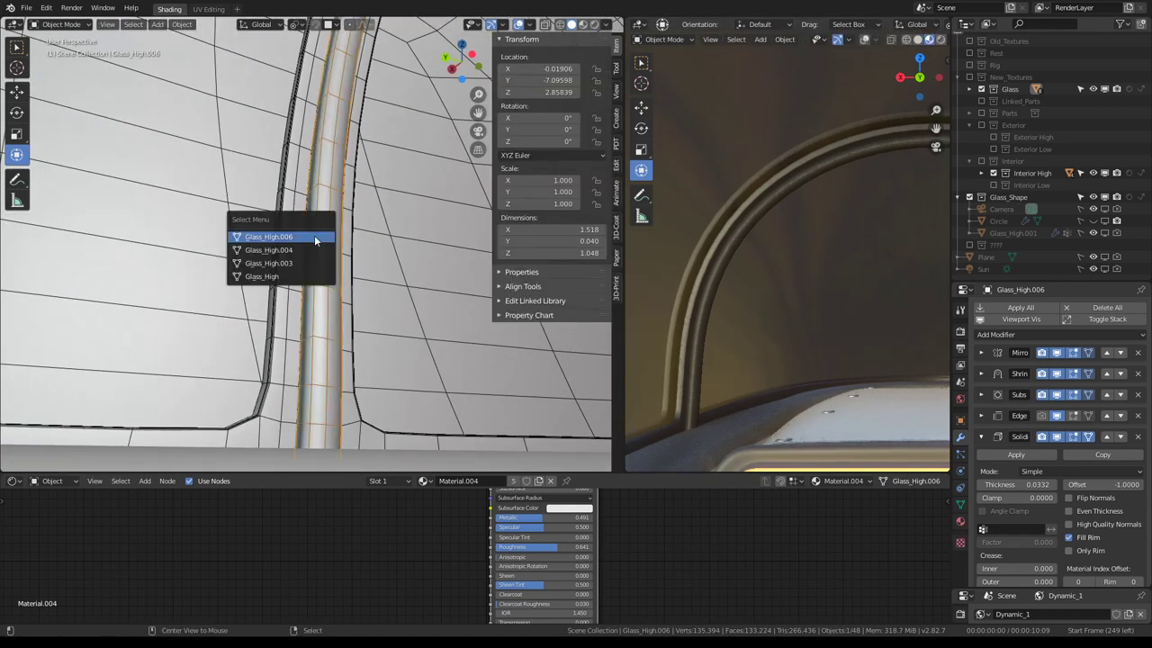
pyautogui.click(315, 238)
pyautogui.press('Tab')
# Give a vertical edge loop on the arch bar a 1.00 bevel weight and preview it
pyautogui.keyDown('alt'); pyautogui.click(326, 241); pyautogui.keyUp('alt')
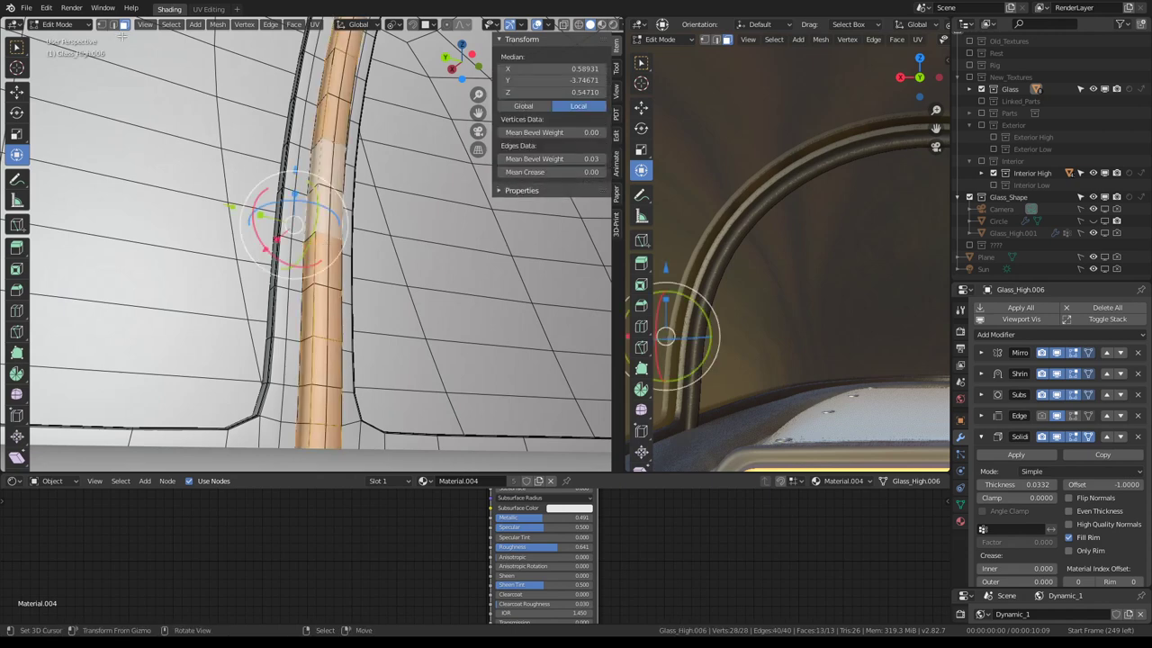
pyautogui.keyDown('alt'); pyautogui.click(332, 213); pyautogui.keyUp('alt')
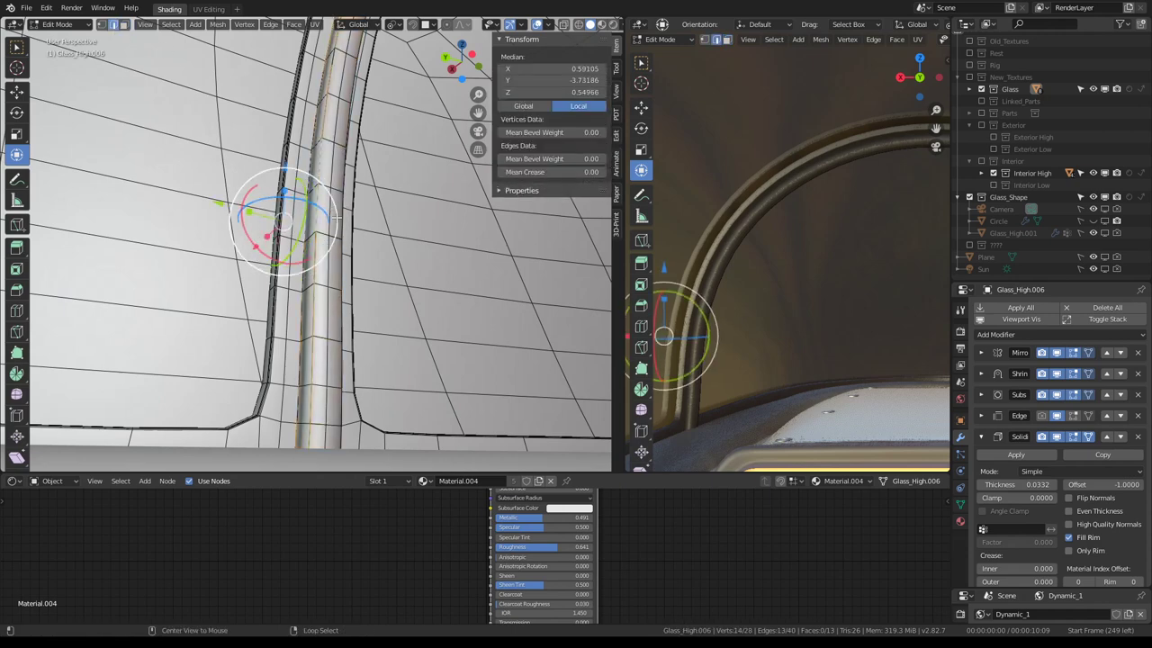
pyautogui.moveTo(536, 158); pyautogui.dragTo(576, 158)
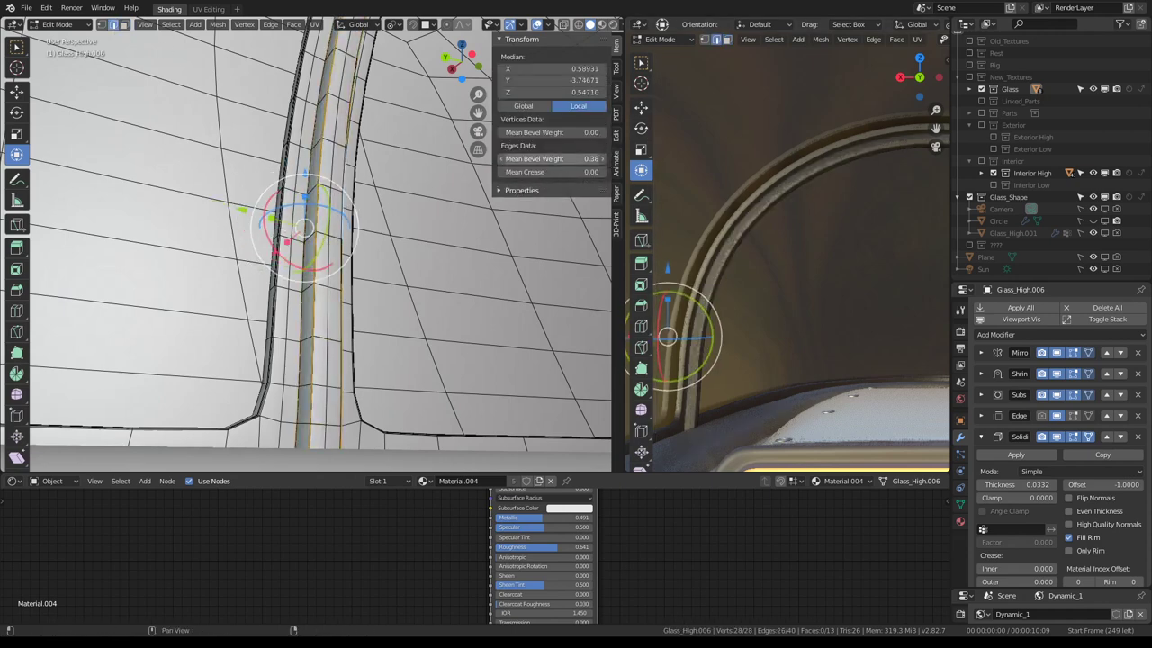
pyautogui.press('Tab')
pyautogui.scroll(-3, 746, 237)
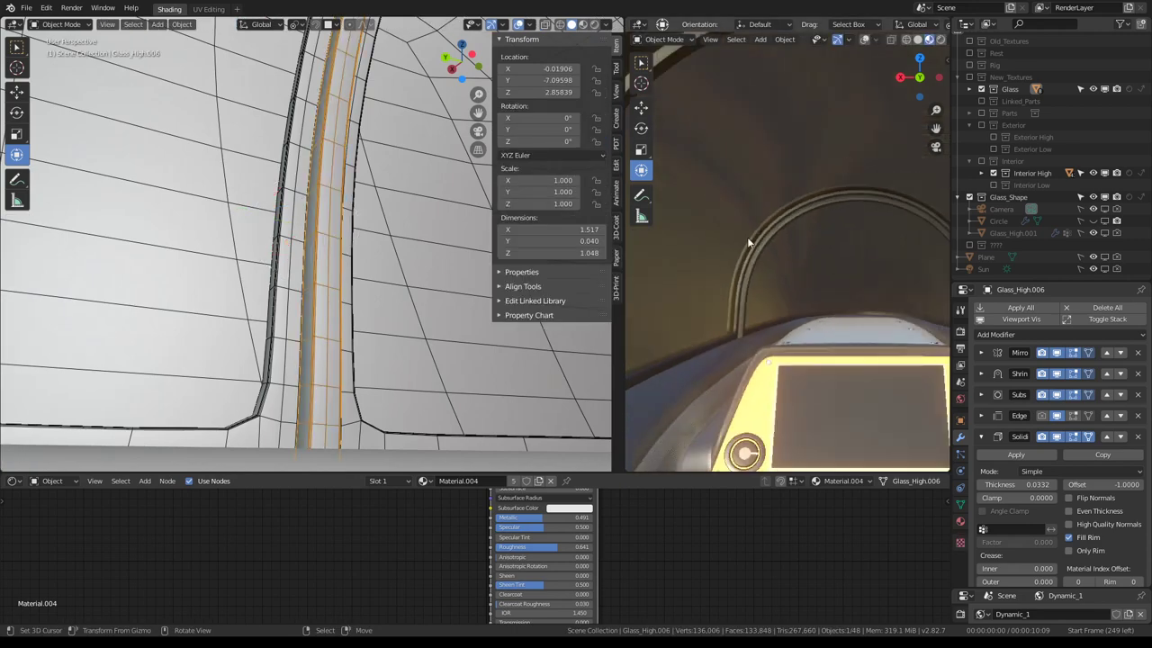
pyautogui.scroll(-2, 357, 311)
pyautogui.scroll(-3, 357, 310)
# Move the bar's bottom edge loop along Z and begin drawing it out into a foot
pyautogui.moveTo(357, 310); pyautogui.dragTo(358, 275, button='middle')
pyautogui.press('Tab')
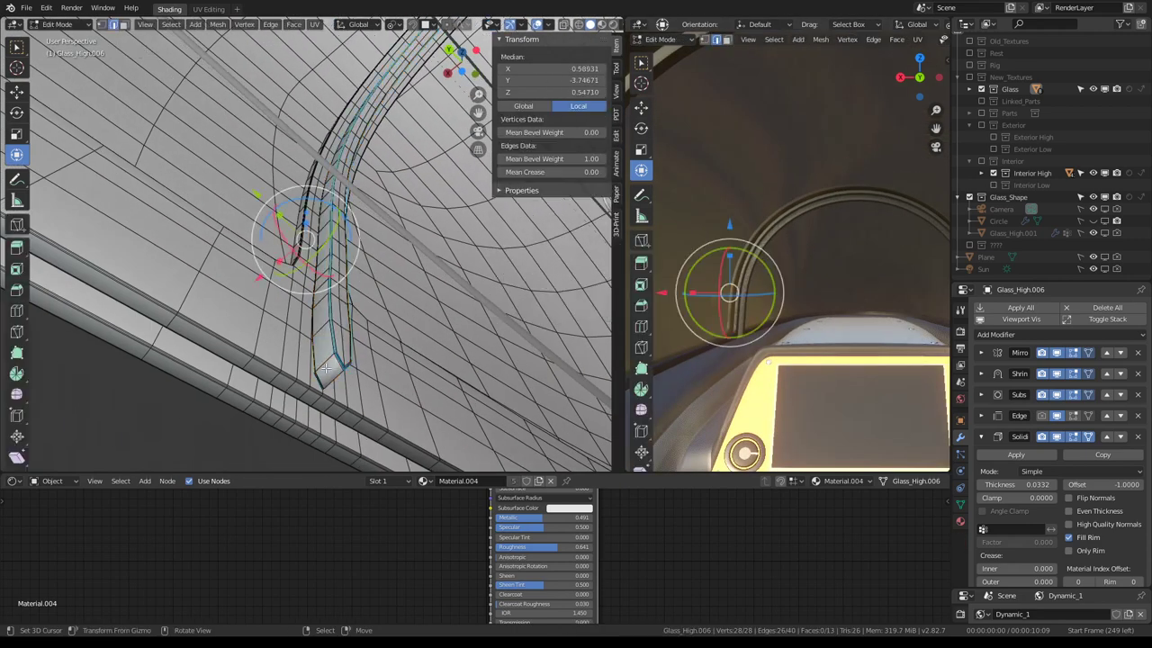
pyautogui.keyDown('alt'); pyautogui.click(328, 369); pyautogui.keyUp('alt')
pyautogui.moveTo(288, 428); pyautogui.dragTo(289, 362)
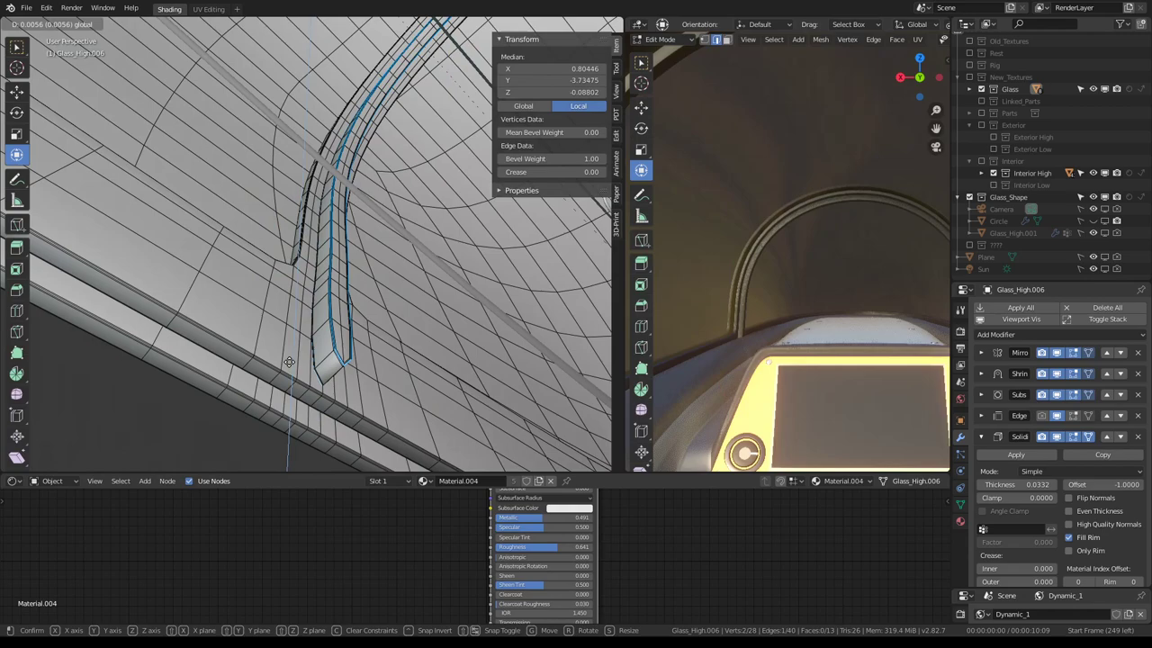
pyautogui.click(292, 310)
pyautogui.moveTo(292, 310)
pyautogui.mouseDown(button='middle')
pyautogui.moveTo(402, 205)
pyautogui.moveTo(383, 168)
pyautogui.mouseUp(button='middle')
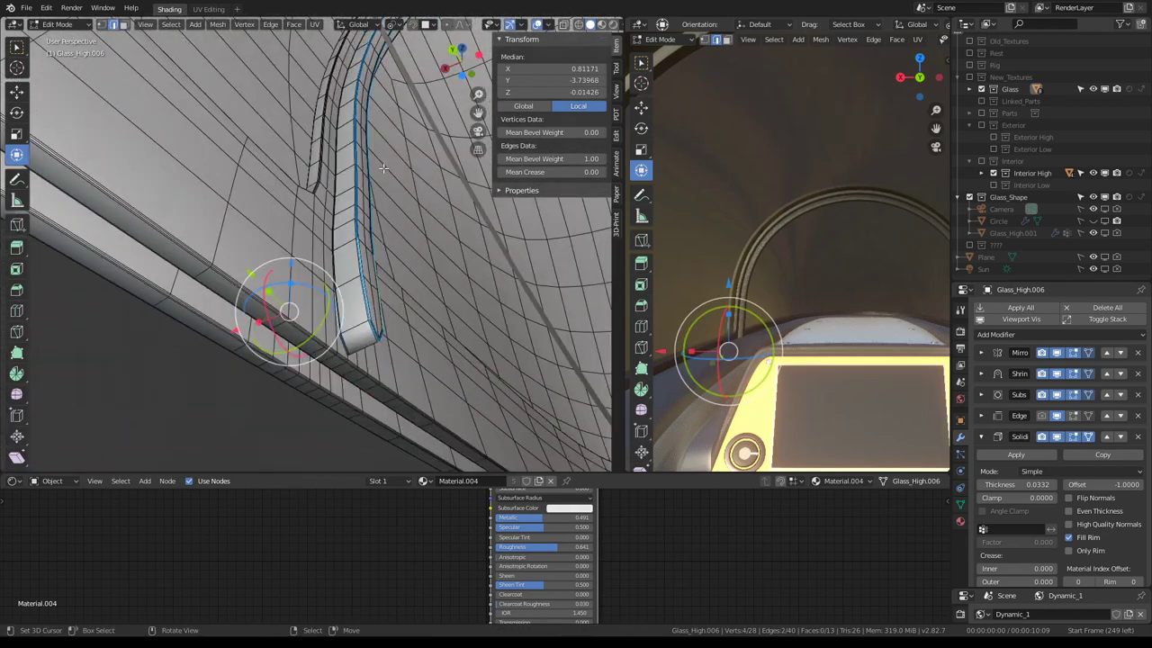
pyautogui.moveTo(353, 277); pyautogui.dragTo(306, 280, button='middle')
pyautogui.press('g')
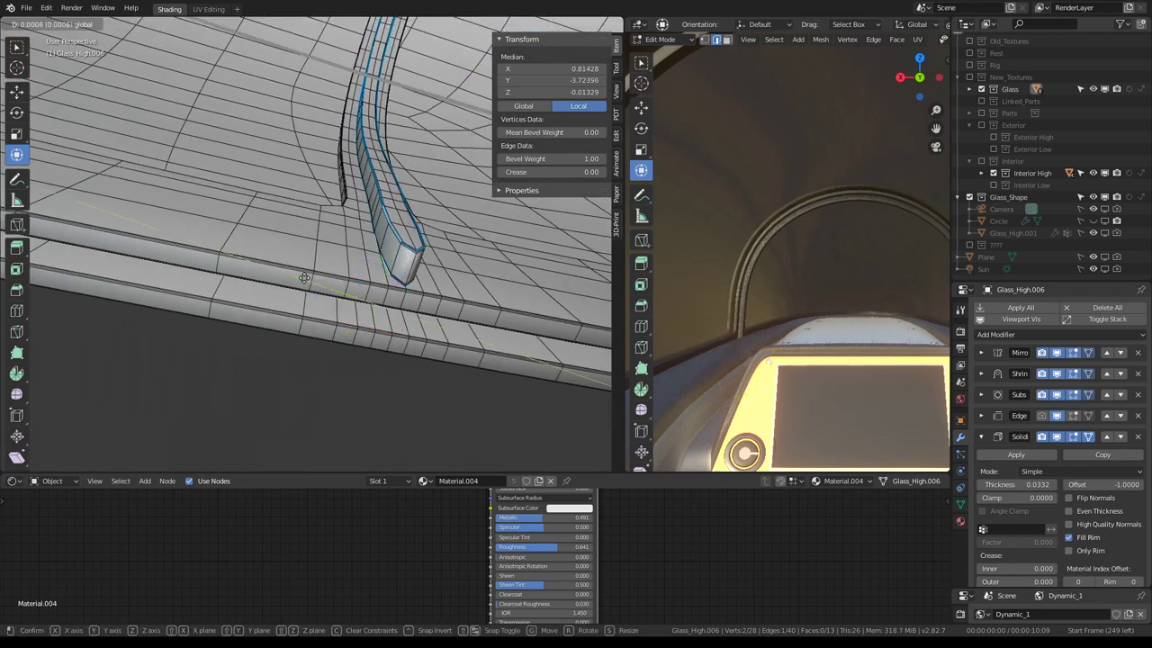
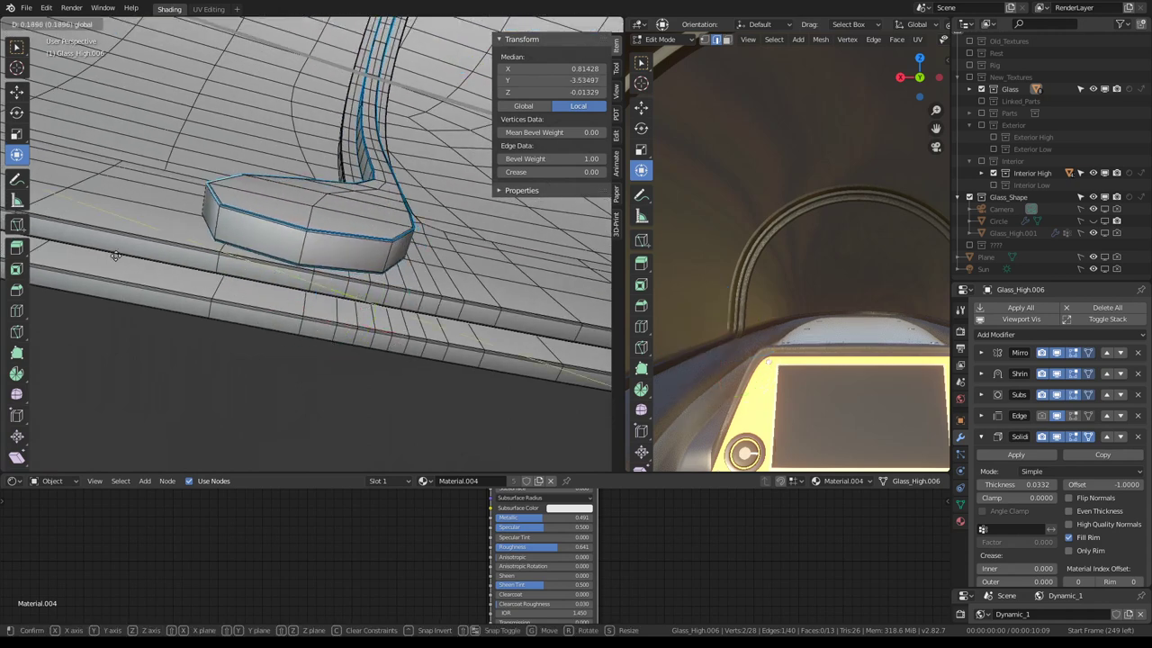
# Finish sliding the strut-foot vertices along Y and inspect the seam from lower angles
pyautogui.click(283, 216)
pyautogui.click(393, 228)
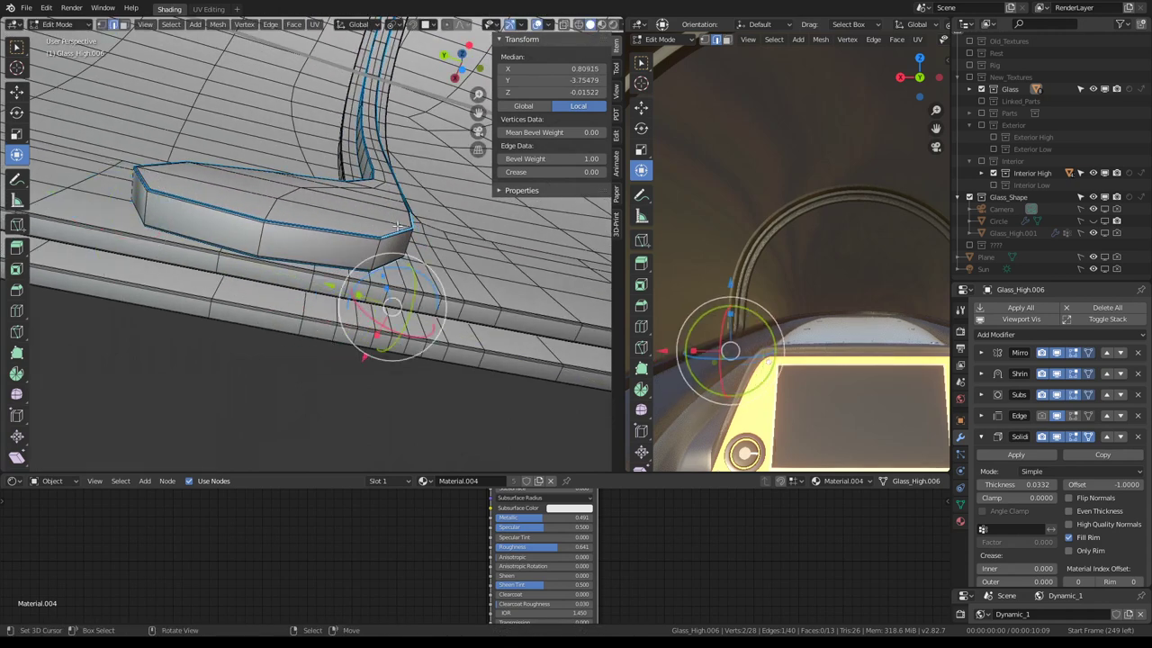
pyautogui.moveTo(394, 229)
pyautogui.mouseDown(button='middle')
pyautogui.moveTo(334, 288)
pyautogui.moveTo(342, 297)
pyautogui.mouseUp(button='middle')
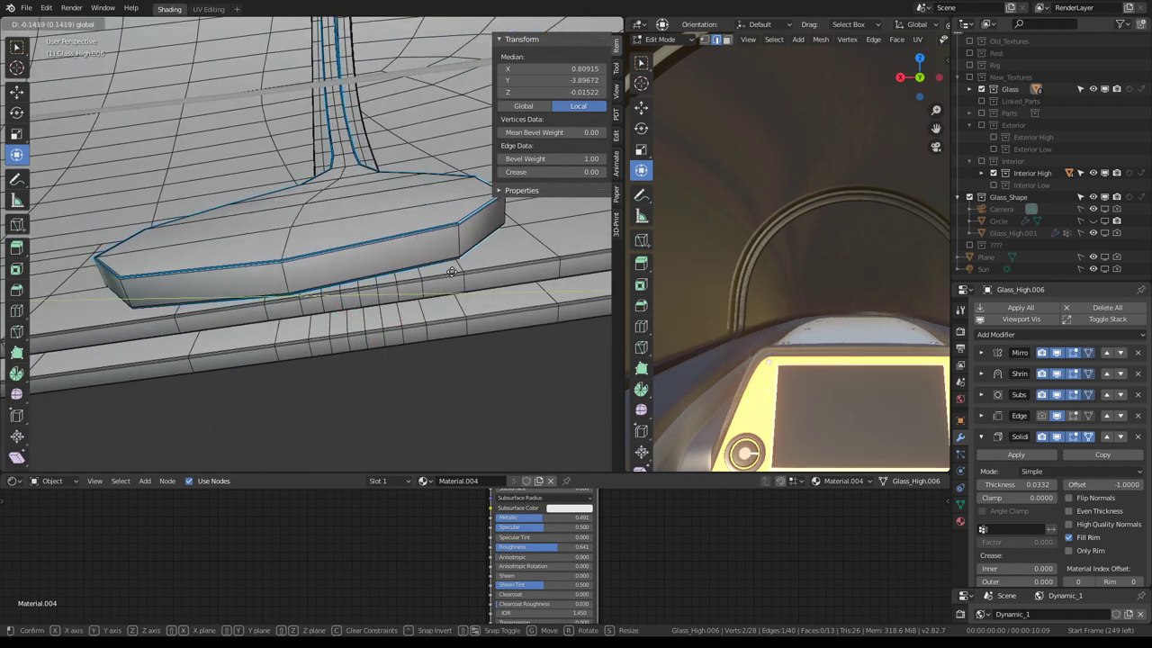
pyautogui.press('Tab')
pyautogui.moveTo(754, 297)
pyautogui.mouseDown(button='middle')
pyautogui.moveTo(720, 239)
pyautogui.moveTo(691, 257)
pyautogui.moveTo(743, 202)
pyautogui.moveTo(691, 249)
pyautogui.moveTo(800, 267)
pyautogui.moveTo(848, 357)
pyautogui.moveTo(806, 269)
pyautogui.moveTo(856, 251)
pyautogui.moveTo(828, 252)
pyautogui.mouseUp(button='middle')
pyautogui.moveTo(242, 252)
pyautogui.mouseDown(button='middle')
pyautogui.moveTo(302, 268)
pyautogui.moveTo(355, 302)
pyautogui.moveTo(381, 269)
pyautogui.mouseUp(button='middle')
pyautogui.press('Tab')
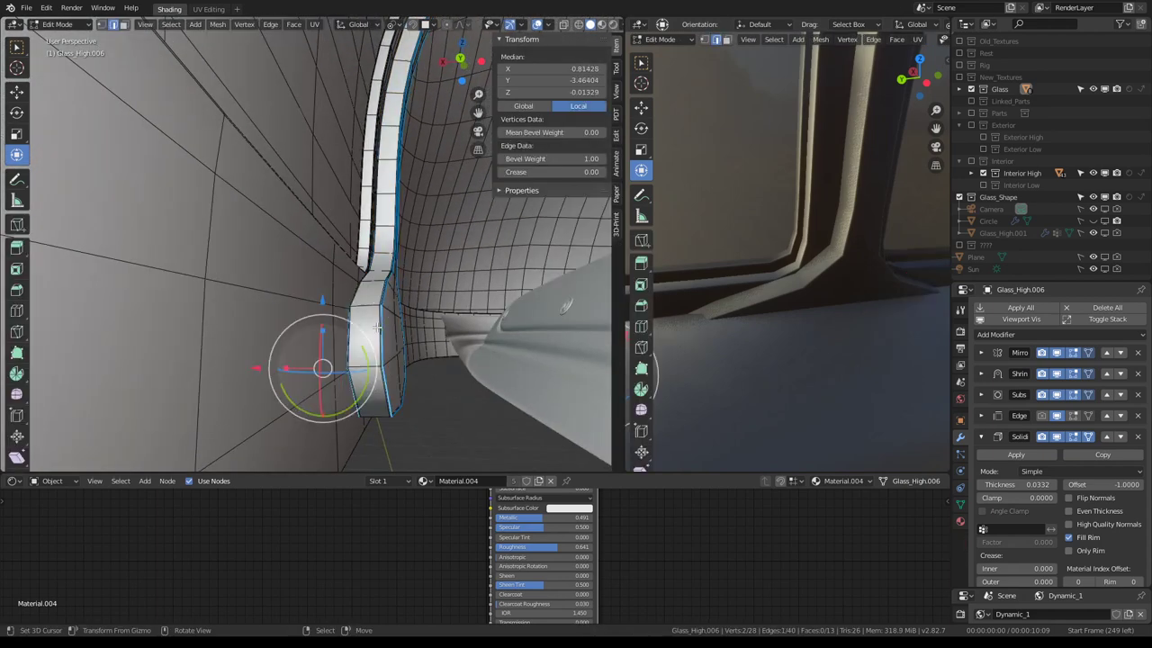
# Subdivide the selected strut-foot edges and slide the new edge loop into place
pyautogui.click(487, 293)
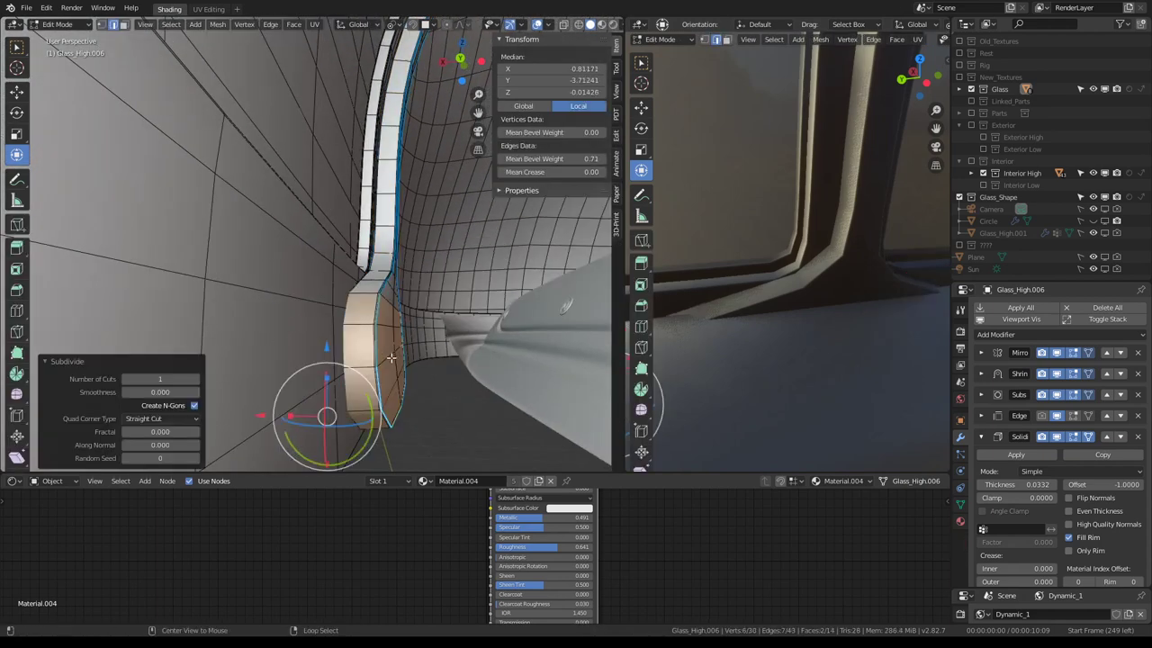
pyautogui.click(378, 349)
pyautogui.press('g')
pyautogui.press('g')
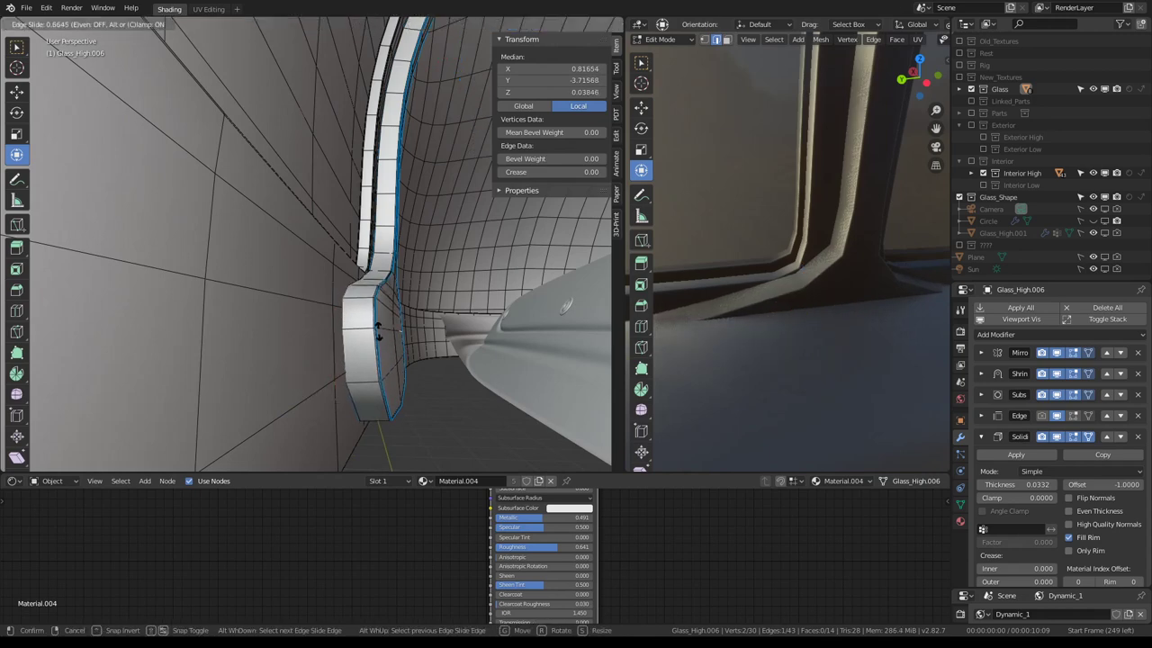
pyautogui.click(378, 335)
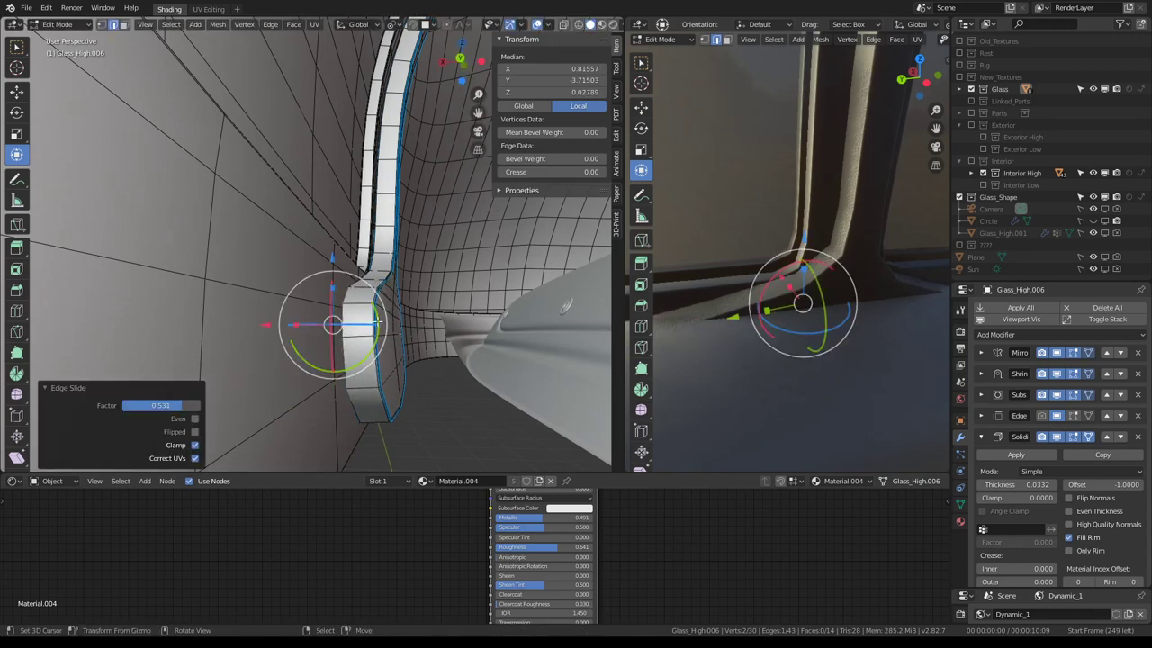
# Raise the strut-foot edge ring slightly upward along Z
pyautogui.keyDown('ctrl'); pyautogui.keyDown('alt'); pyautogui.click(374, 301); pyautogui.keyUp('alt'); pyautogui.keyUp('ctrl')
pyautogui.press('g')
pyautogui.press('z')
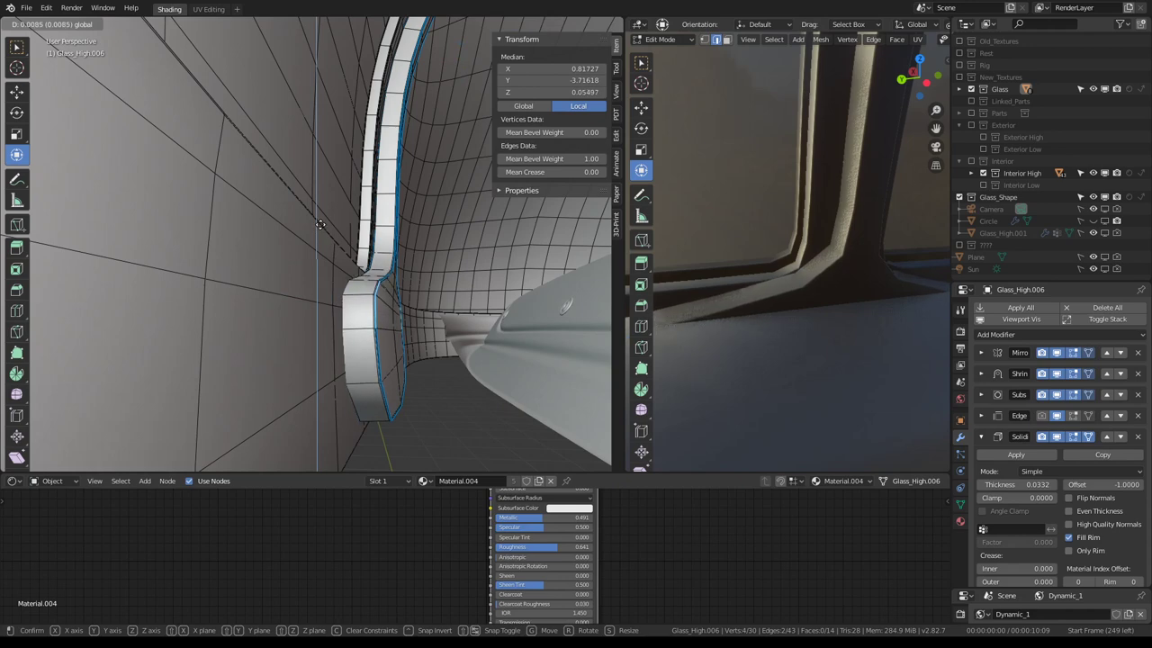
pyautogui.click(320, 224)
pyautogui.moveTo(783, 297)
pyautogui.mouseDown(button='middle')
pyautogui.moveTo(709, 260)
pyautogui.moveTo(809, 268)
pyautogui.moveTo(735, 279)
pyautogui.mouseUp(button='middle')
pyautogui.press('z')
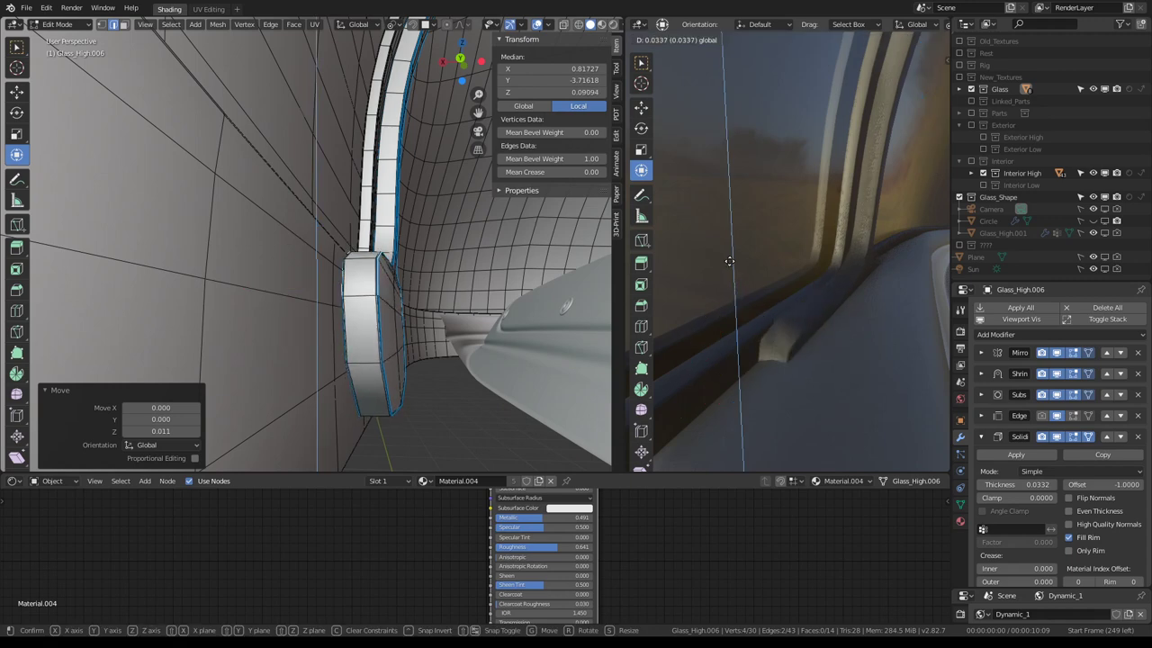
pyautogui.click(730, 277)
pyautogui.press('Tab')
pyautogui.moveTo(900, 242)
pyautogui.mouseDown(button='middle')
pyautogui.moveTo(658, 241)
pyautogui.moveTo(941, 272)
pyautogui.moveTo(862, 250)
pyautogui.moveTo(821, 287)
pyautogui.moveTo(828, 276)
pyautogui.mouseUp(button='middle')
# Frame the selected vertices and check the strut's mesh edges near the junction
pyautogui.press('Tab')
pyautogui.press('KP_Decimal')
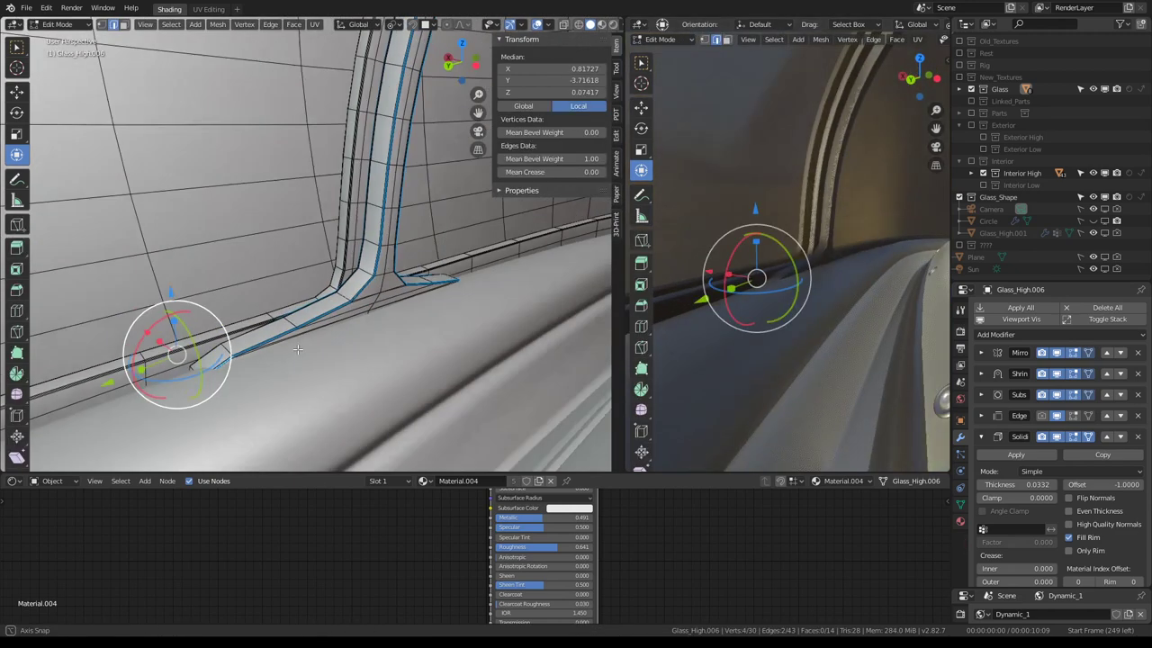
pyautogui.scroll(3, 461, 233)
pyautogui.moveTo(461, 232); pyautogui.dragTo(438, 285, button='middle')
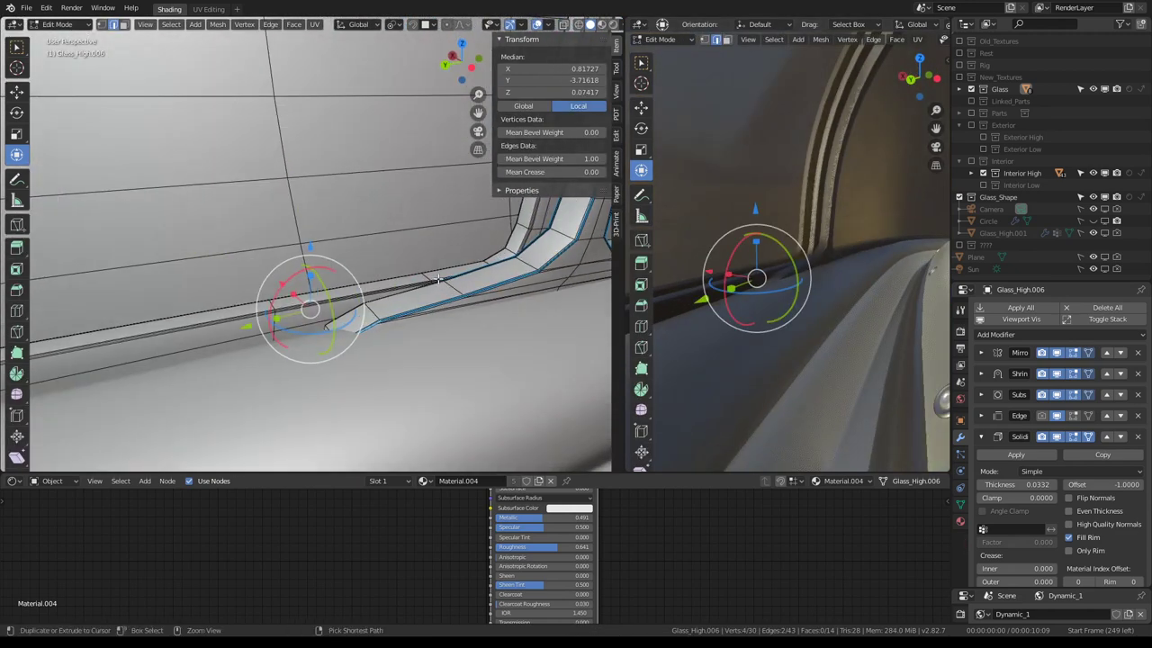
pyautogui.press('Tab')
pyautogui.press('Tab')
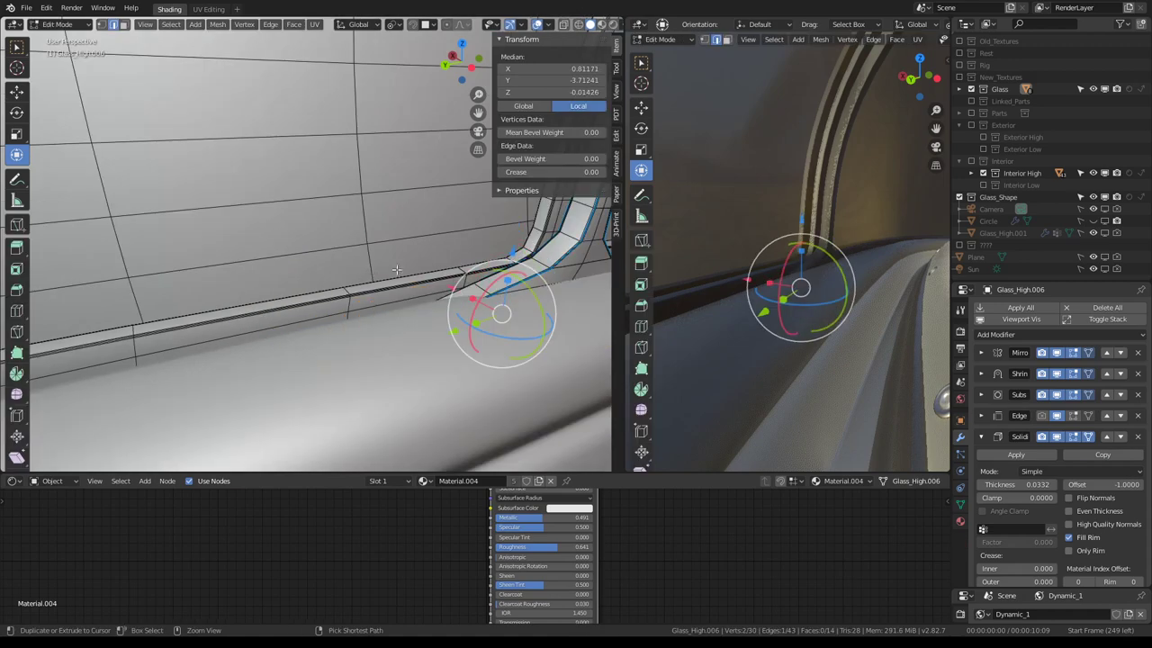
pyautogui.keyDown('ctrl'); pyautogui.click(500, 272); pyautogui.keyUp('ctrl')
pyautogui.press('Tab')
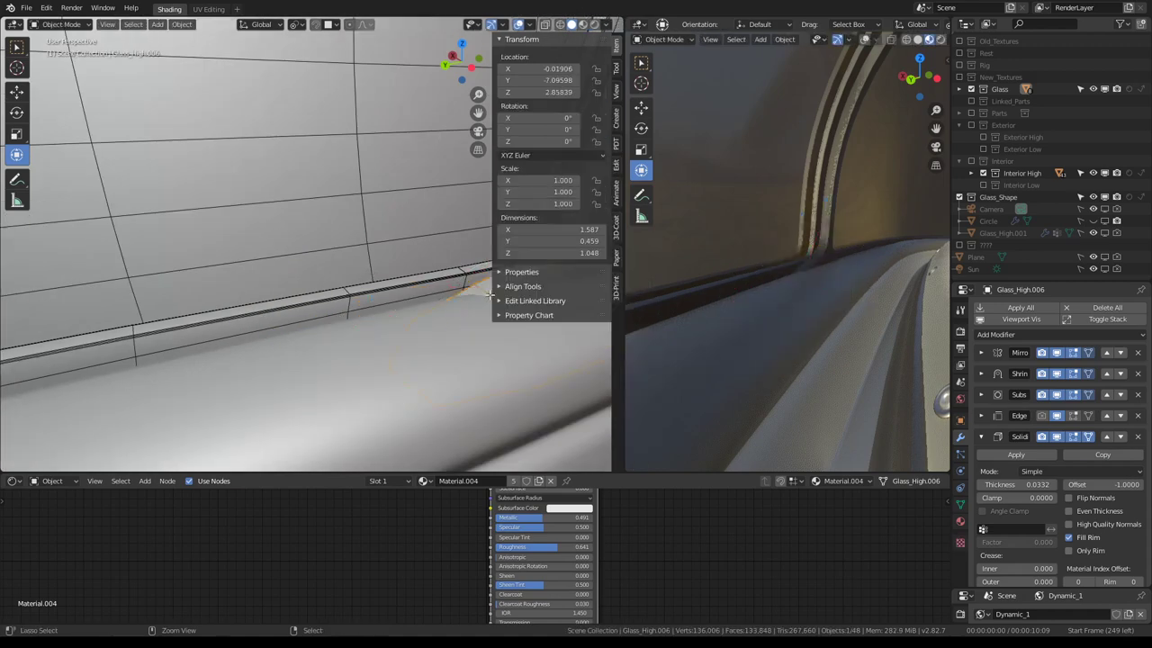
pyautogui.press('Tab')
# Switch to face select and pick the lower face of the strut strip
pyautogui.moveTo(494, 277); pyautogui.dragTo(371, 227, button='middle')
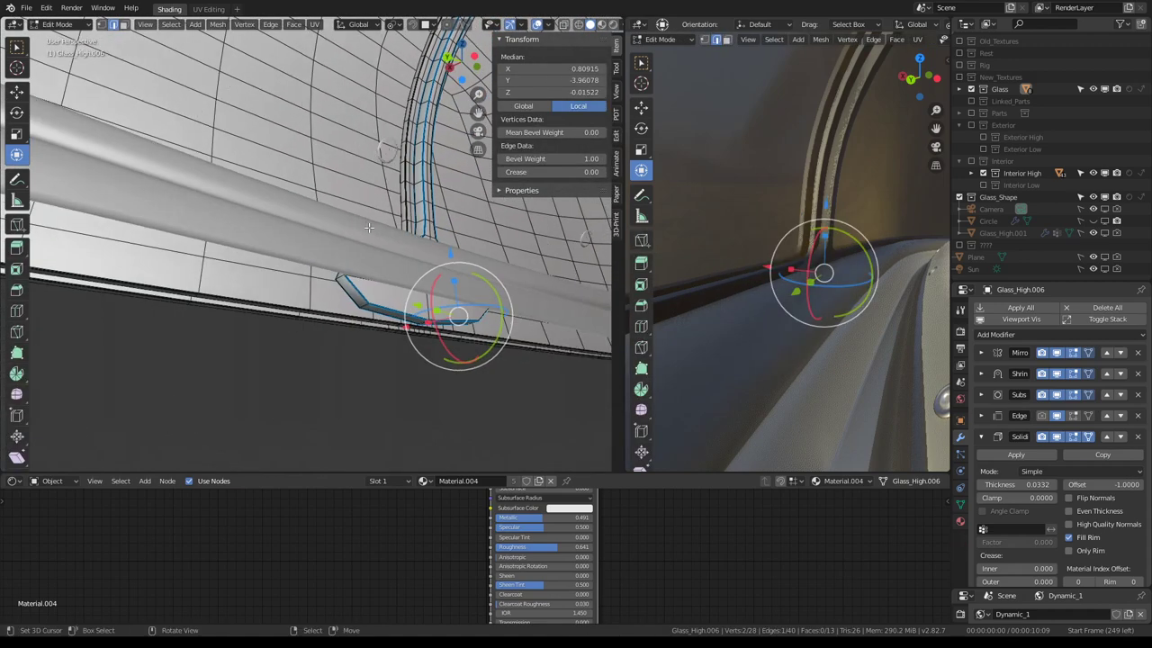
pyautogui.keyDown('shift'); pyautogui.click(376, 275); pyautogui.keyUp('shift')
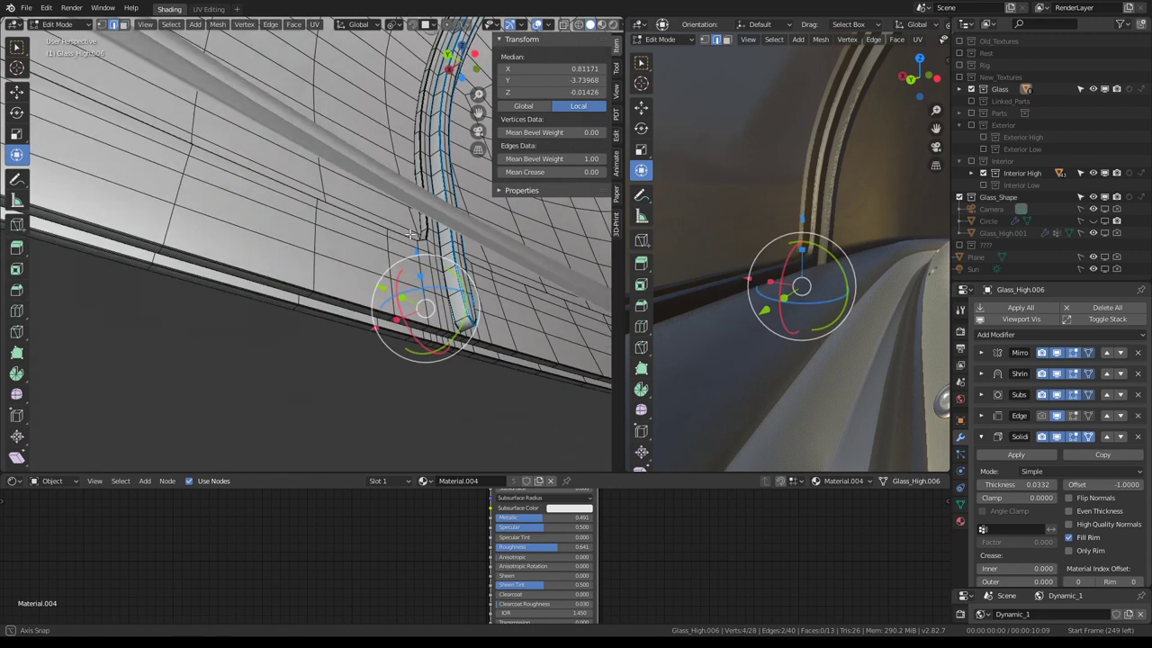
pyautogui.moveTo(376, 274)
pyautogui.mouseDown(button='middle')
pyautogui.moveTo(393, 262)
pyautogui.moveTo(433, 308)
pyautogui.mouseUp(button='middle')
pyautogui.click(433, 307)
pyautogui.press('3')
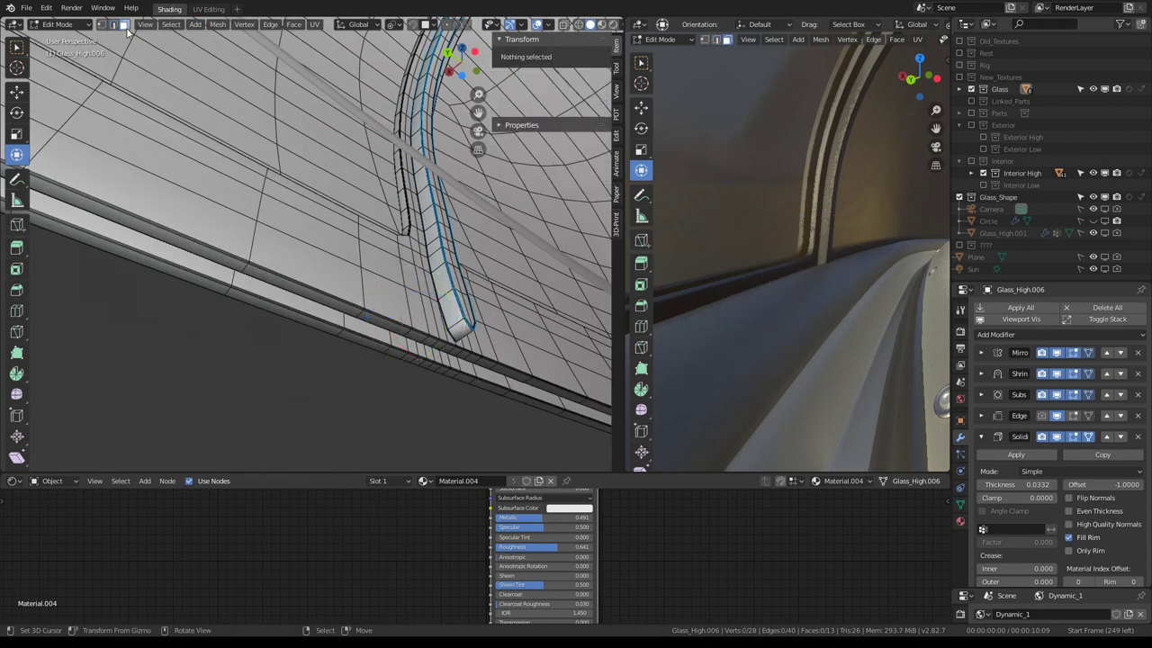
pyautogui.click(440, 264)
pyautogui.click(443, 288)
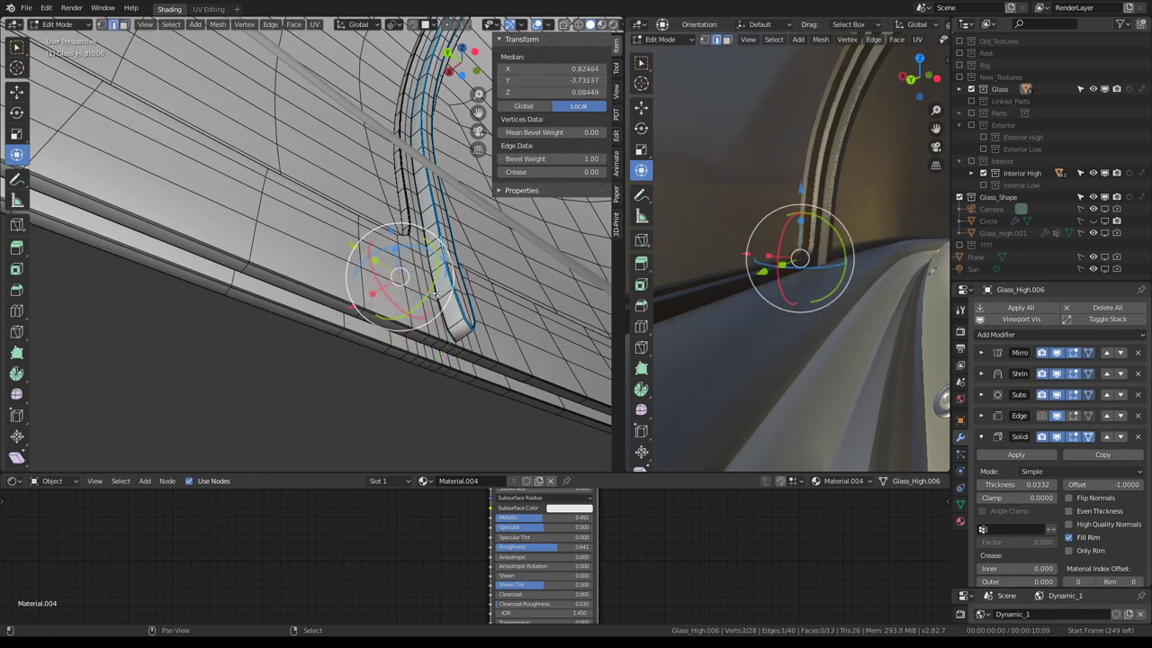
pyautogui.moveTo(434, 266); pyautogui.dragTo(363, 293, button='middle')
# Extrude the lower face and push it further along Y into a foot pad
pyautogui.press('e')
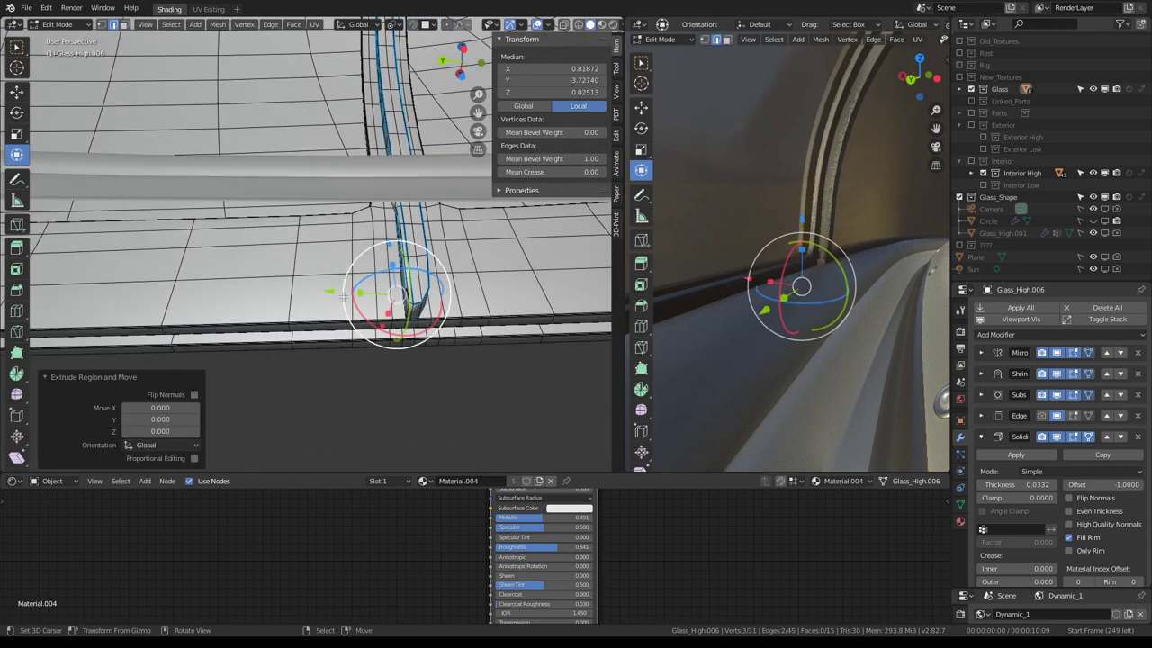
pyautogui.moveTo(344, 296); pyautogui.dragTo(196, 289)
pyautogui.click(280, 290)
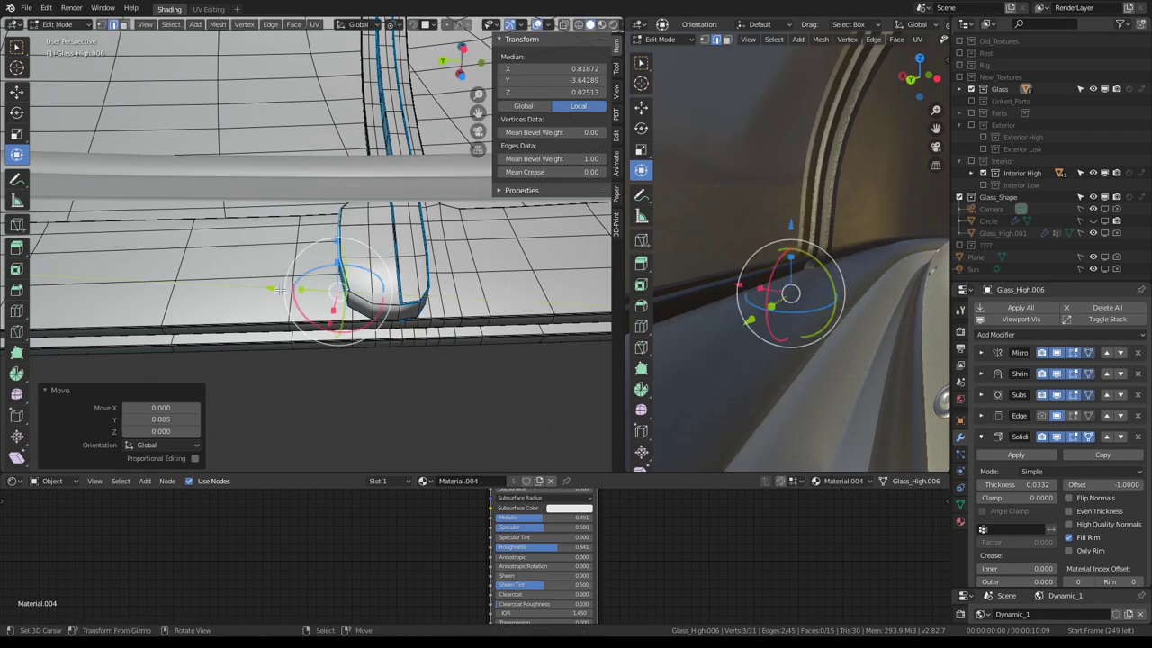
pyautogui.moveTo(272, 287); pyautogui.dragTo(196, 287)
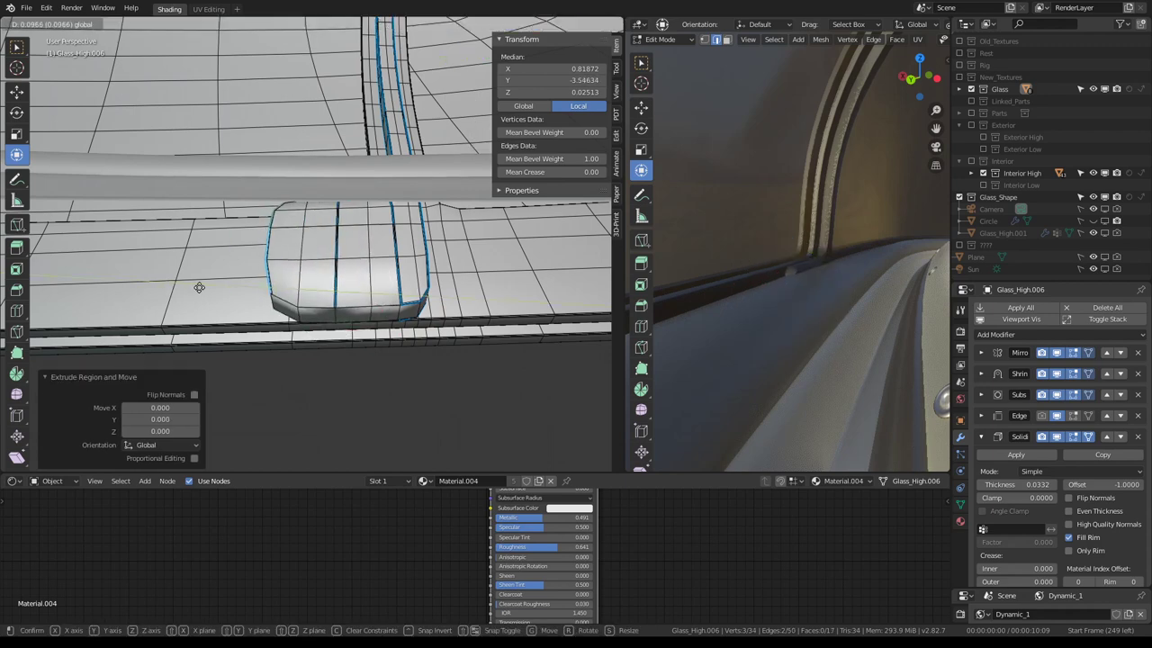
pyautogui.click(199, 287)
pyautogui.moveTo(199, 287); pyautogui.dragTo(364, 197, button='middle')
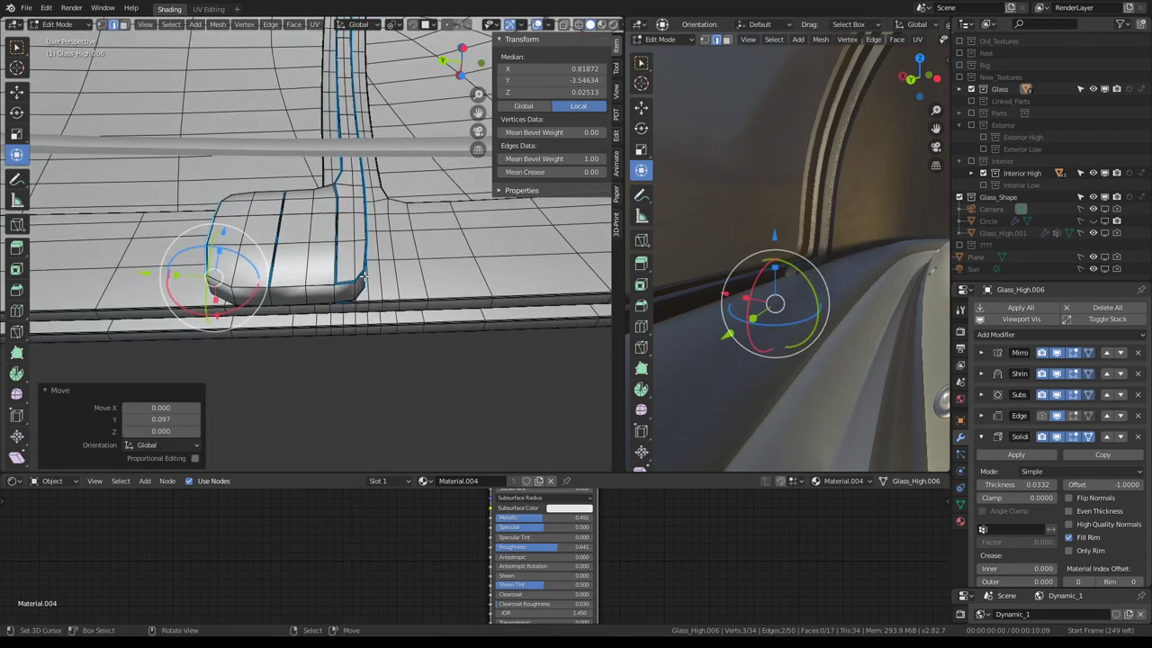
# Extrude the foot pad's edges twice, shifting the last extrusion sideways
pyautogui.press('e')
pyautogui.rightClick(359, 216)
pyautogui.press('g')
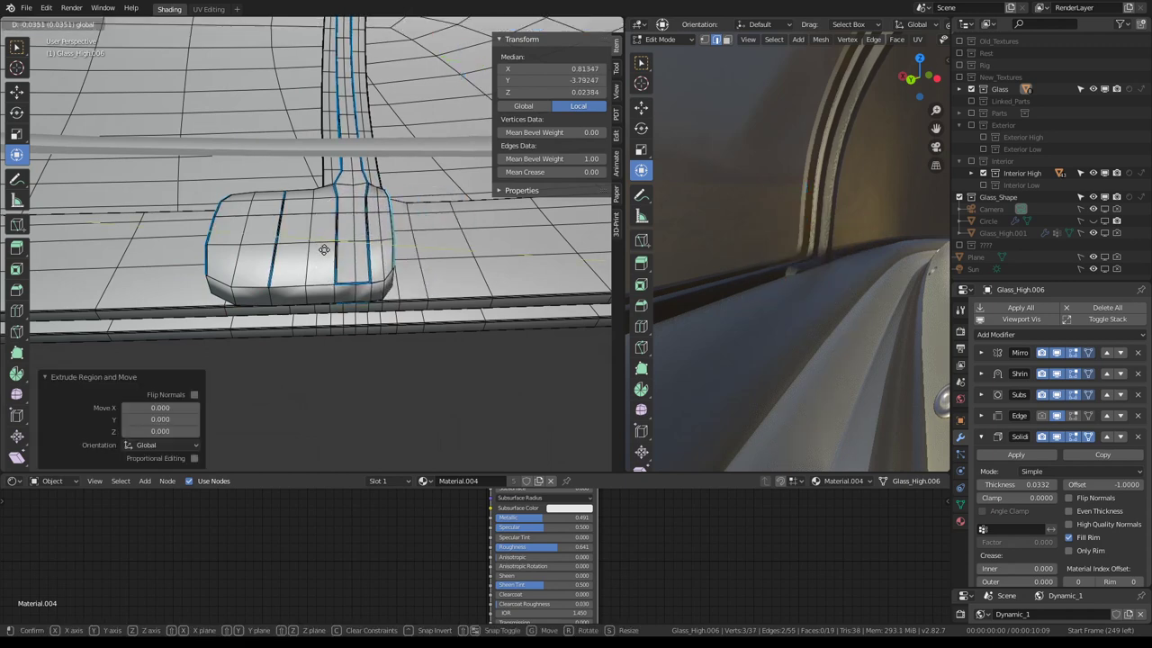
pyautogui.rightClick(324, 249)
pyautogui.press('e')
pyautogui.rightClick(324, 249)
pyautogui.press('g')
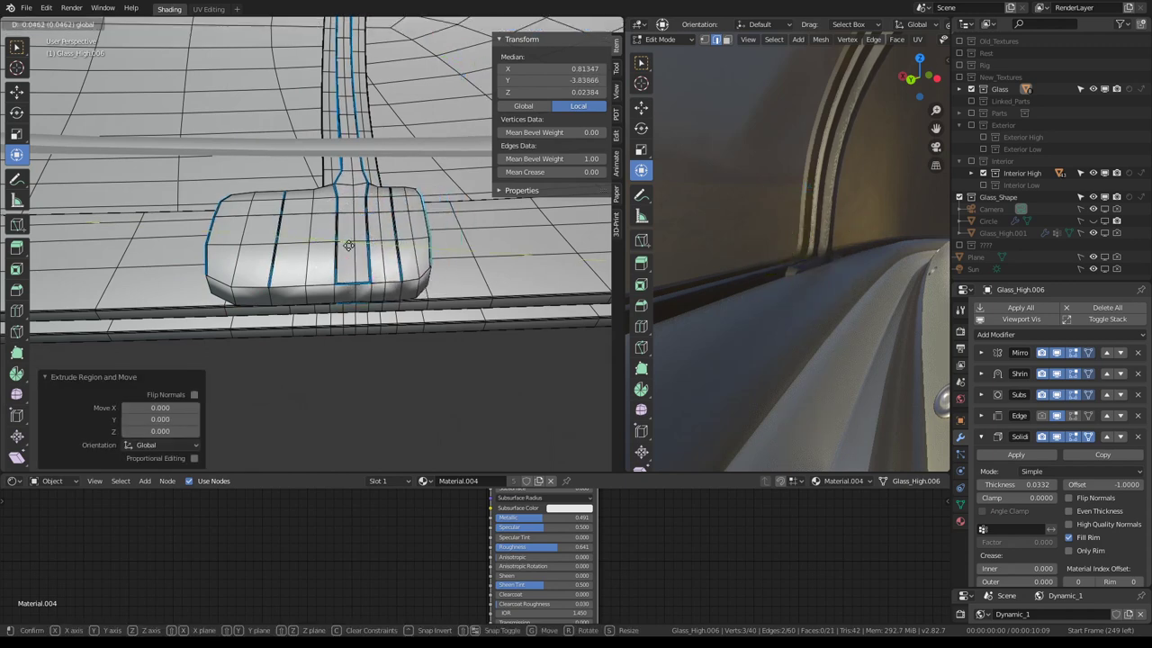
pyautogui.click(349, 244)
# Move the selection along Y toward the window frame and check it in Object Mode
pyautogui.moveTo(348, 245)
pyautogui.mouseDown(button='middle')
pyautogui.moveTo(396, 233)
pyautogui.moveTo(352, 315)
pyautogui.mouseUp(button='middle')
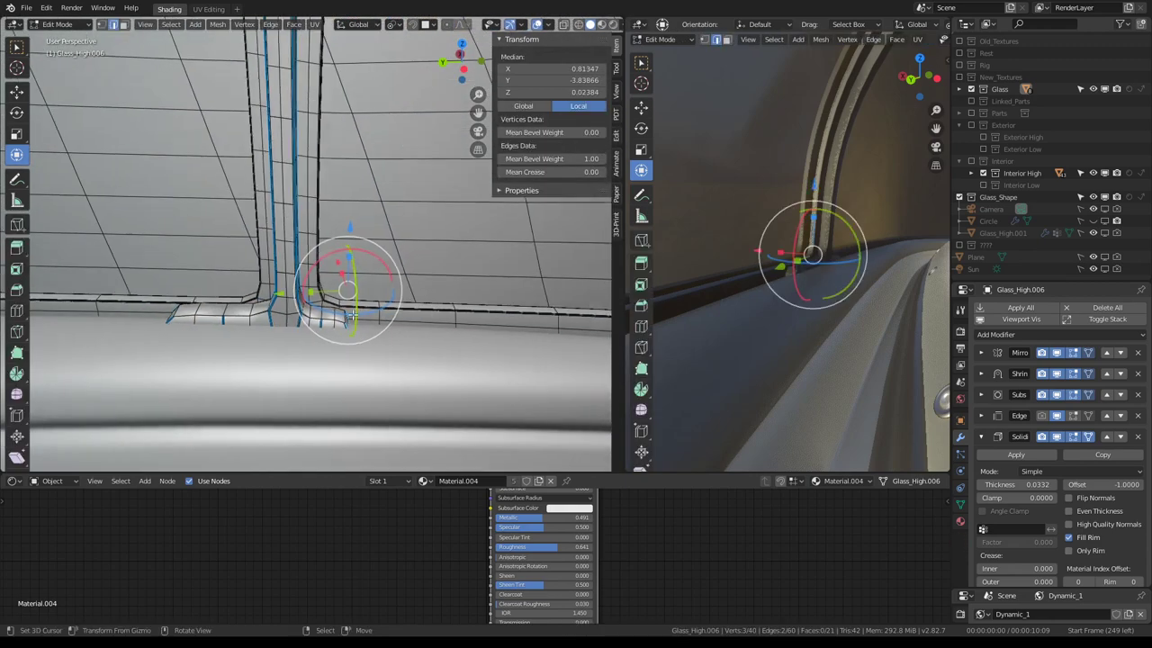
pyautogui.press('g')
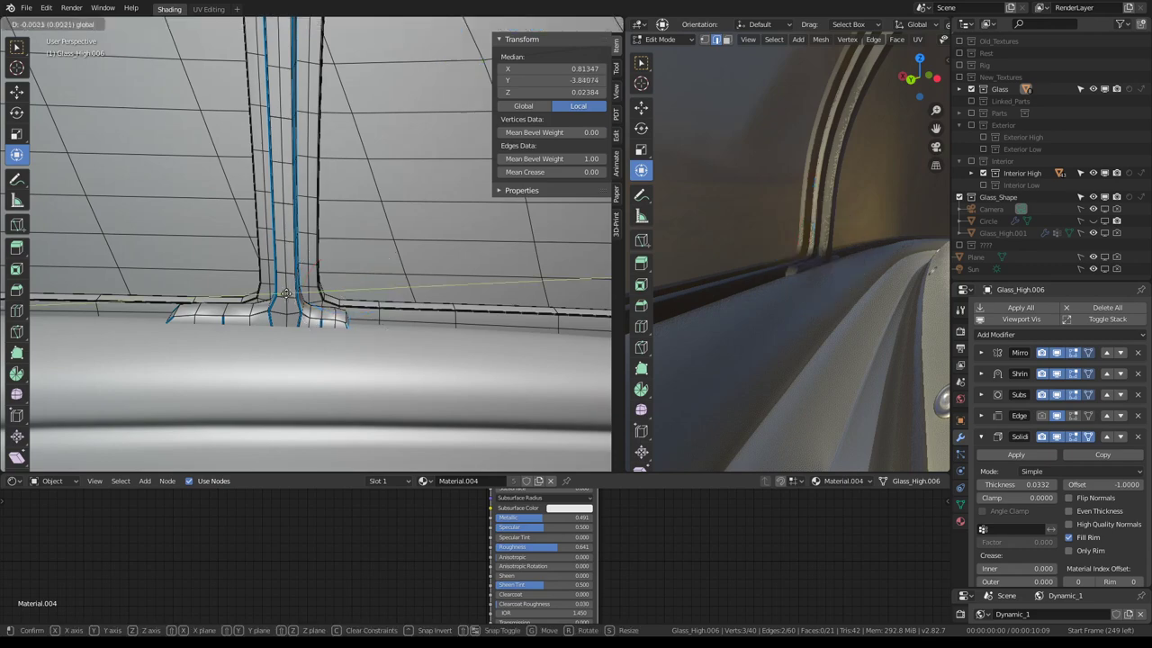
pyautogui.click(322, 299)
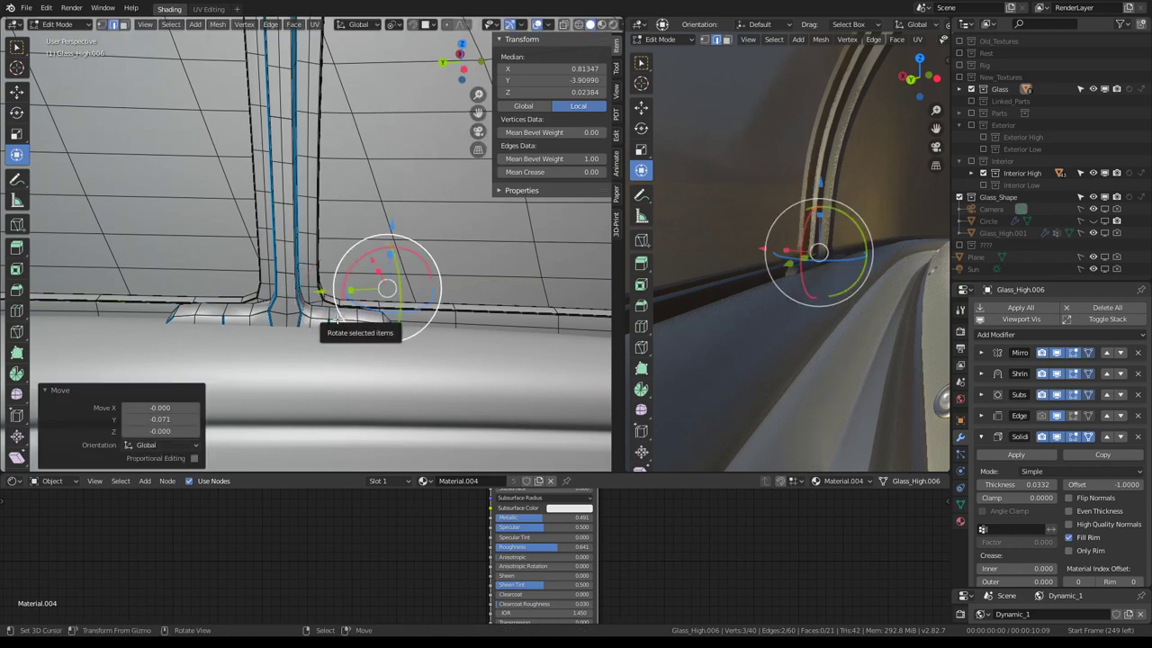
pyautogui.press('Tab')
pyautogui.moveTo(335, 315); pyautogui.dragTo(399, 233, button='middle')
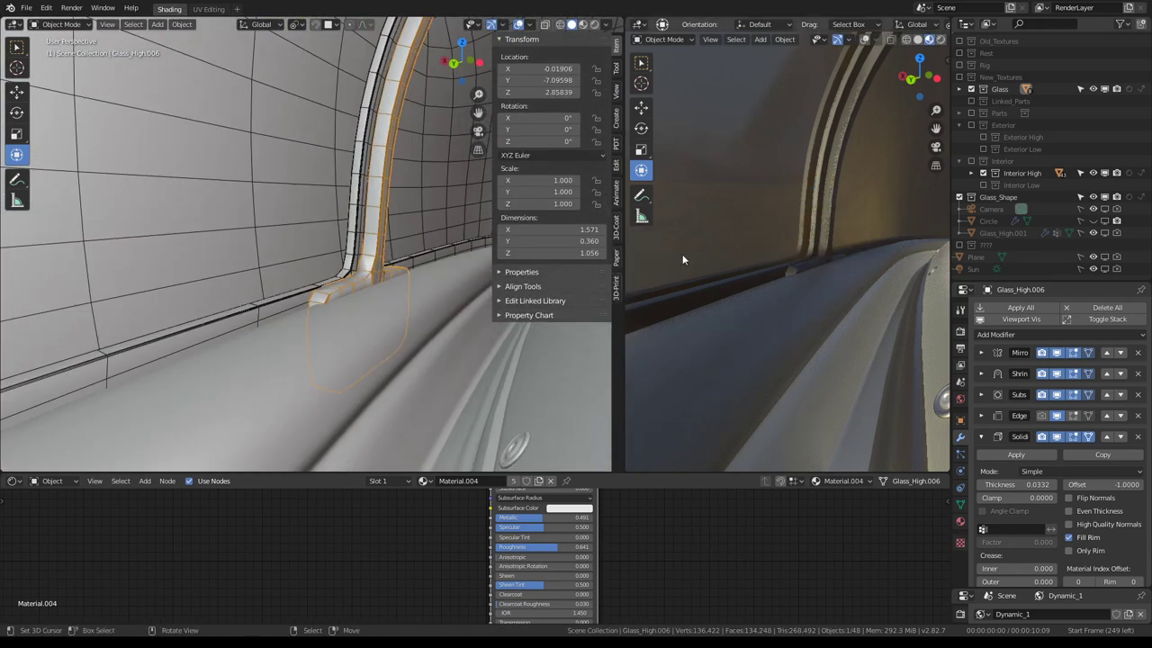
# Orbit both views onto the window-frame corner where the strut meets the lower rail
pyautogui.moveTo(682, 254); pyautogui.dragTo(770, 274, button='middle')
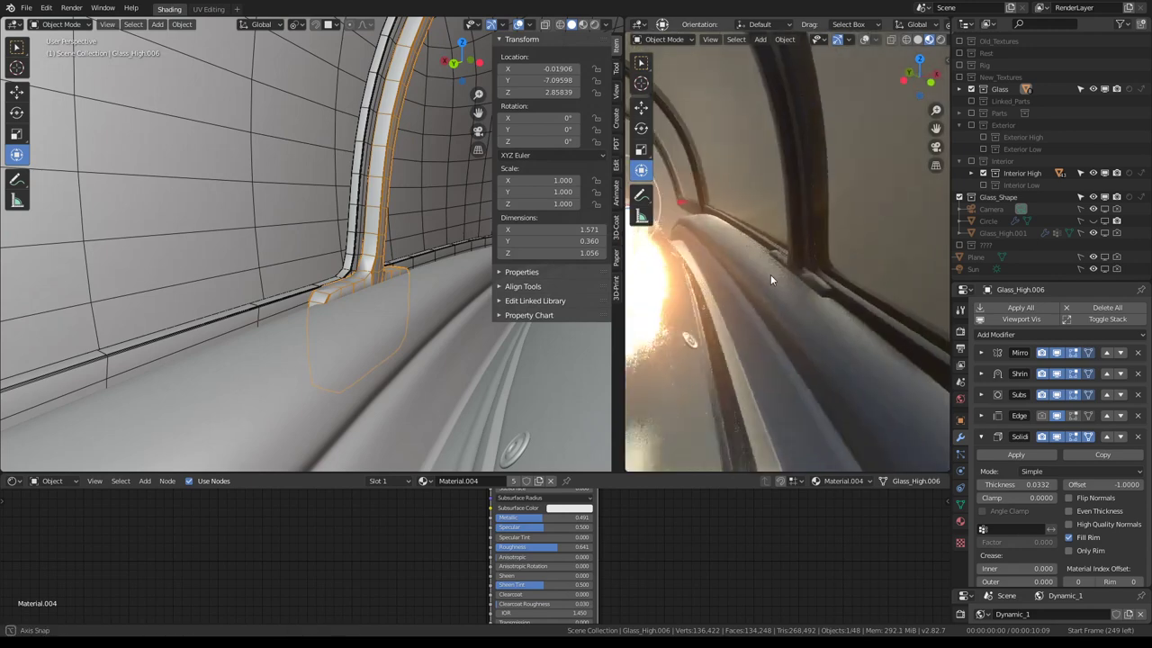
pyautogui.moveTo(770, 275); pyautogui.dragTo(788, 247, button='middle')
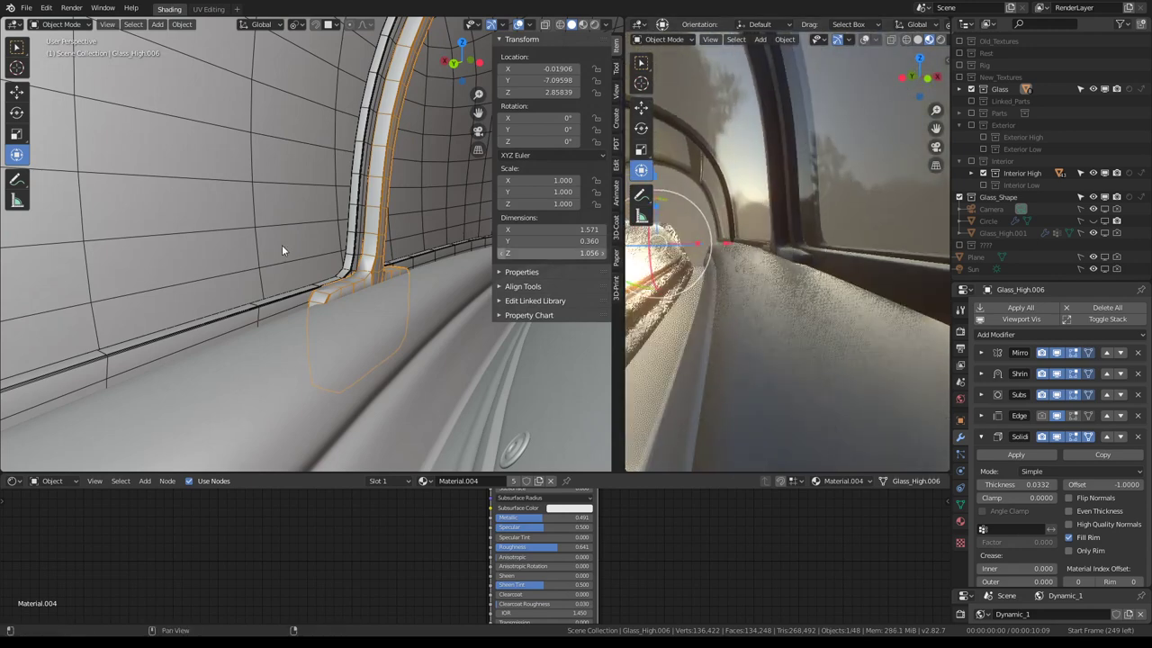
pyautogui.press('Tab')
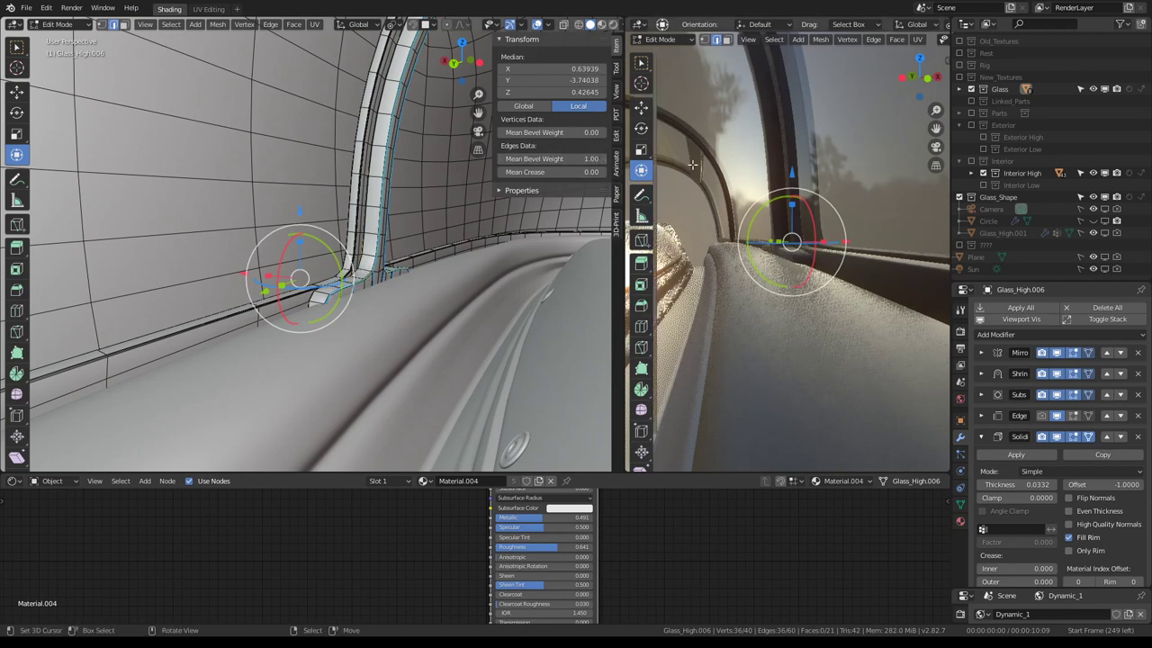
pyautogui.press('Tab')
pyautogui.moveTo(693, 165)
pyautogui.mouseDown(button='middle')
pyautogui.moveTo(779, 258)
pyautogui.moveTo(851, 209)
pyautogui.moveTo(838, 225)
pyautogui.moveTo(879, 216)
pyautogui.mouseUp(button='middle')
pyautogui.press('Tab')
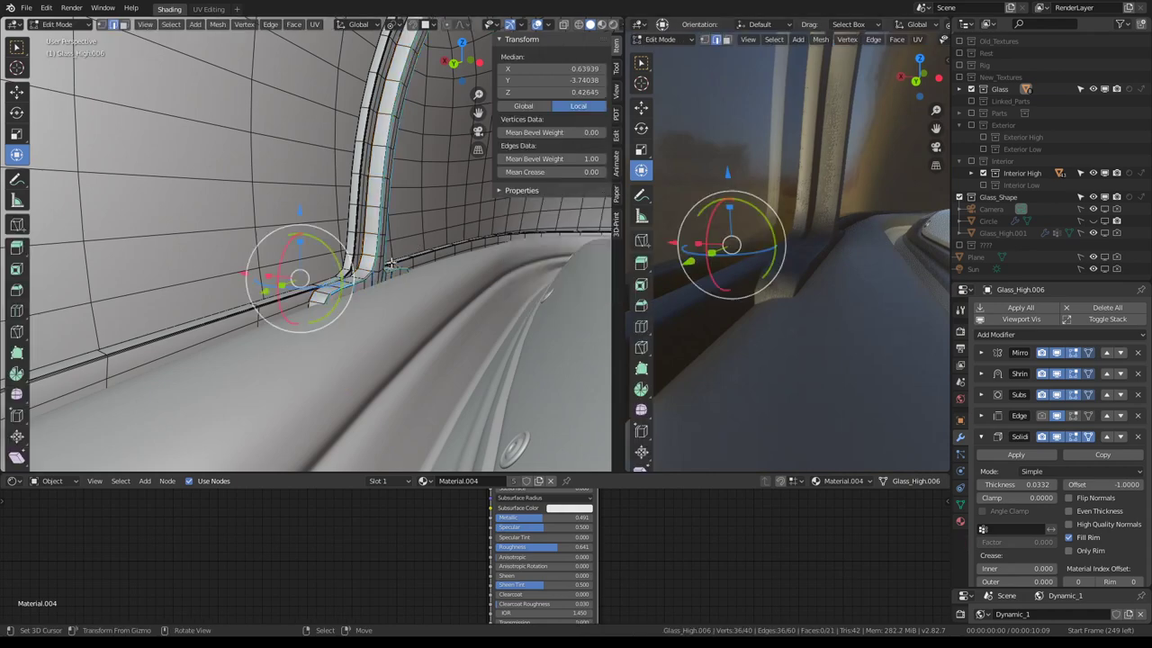
pyautogui.moveTo(346, 286)
pyautogui.mouseDown(button='middle')
pyautogui.moveTo(459, 349)
pyautogui.moveTo(406, 207)
pyautogui.mouseUp(button='middle')
# Select the groove edge paths at the strut base and nudge them slightly down along Z
pyautogui.keyDown('ctrl'); pyautogui.click(471, 345); pyautogui.keyUp('ctrl')
pyautogui.press('g')
pyautogui.press('z')
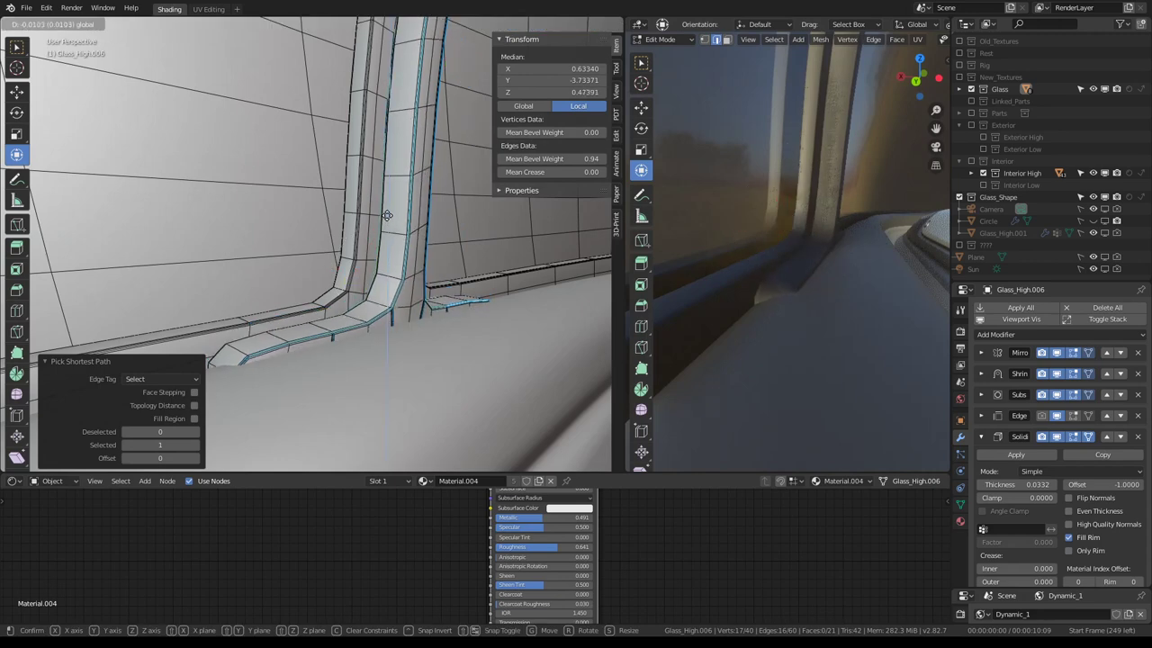
pyautogui.click(387, 216)
pyautogui.moveTo(292, 333); pyautogui.dragTo(289, 332)
pyautogui.keyDown('ctrl'); pyautogui.click(413, 298); pyautogui.keyUp('ctrl')
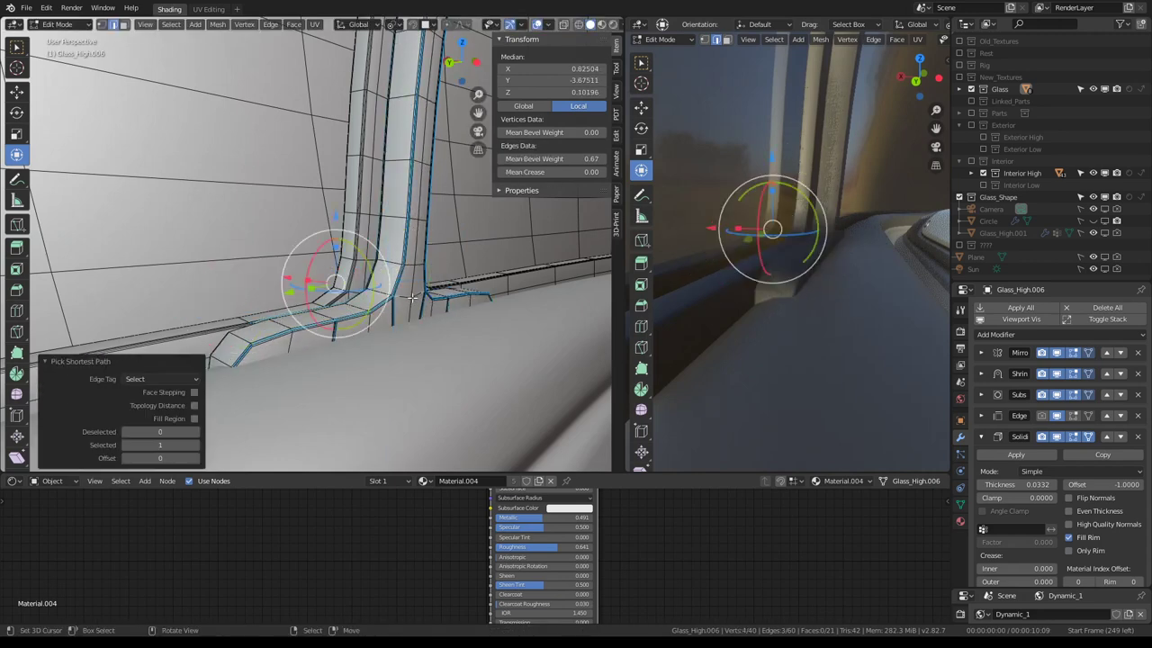
pyautogui.moveTo(413, 298); pyautogui.dragTo(364, 296, button='middle')
pyautogui.moveTo(386, 213); pyautogui.dragTo(390, 225)
pyautogui.moveTo(786, 234); pyautogui.dragTo(792, 225, button='middle')
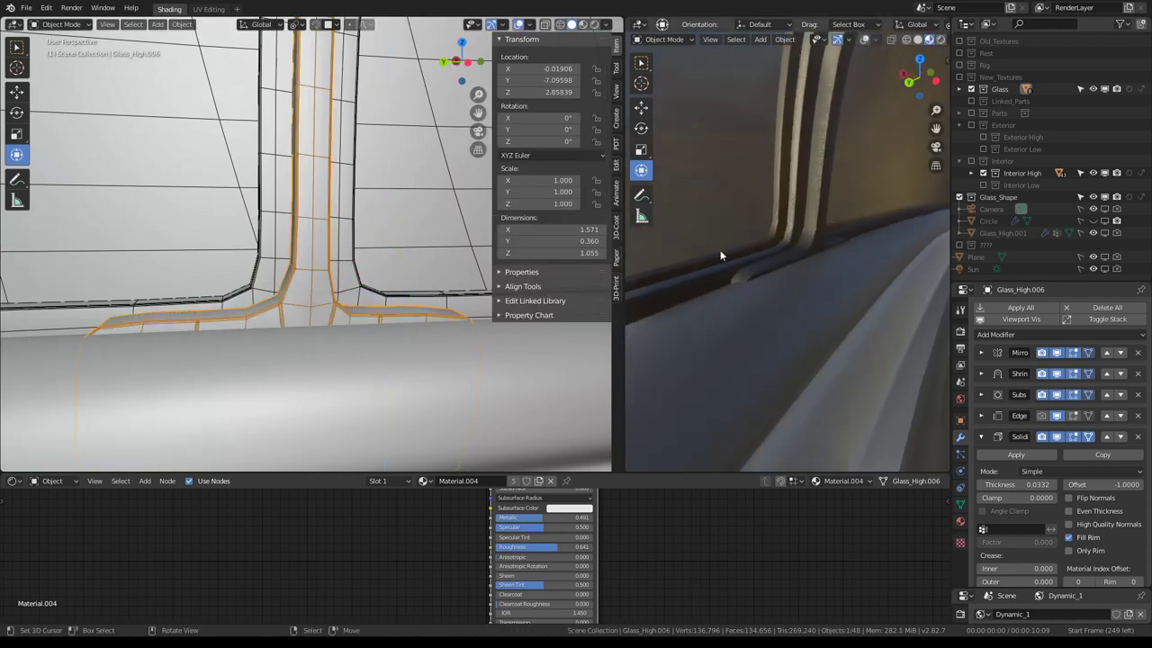
pyautogui.moveTo(270, 270)
pyautogui.mouseDown(button='middle')
pyautogui.moveTo(203, 263)
pyautogui.moveTo(222, 260)
pyautogui.mouseUp(button='middle')
# Subdivide the face region at the strut base, then undo back to the single edge
pyautogui.click(356, 263)
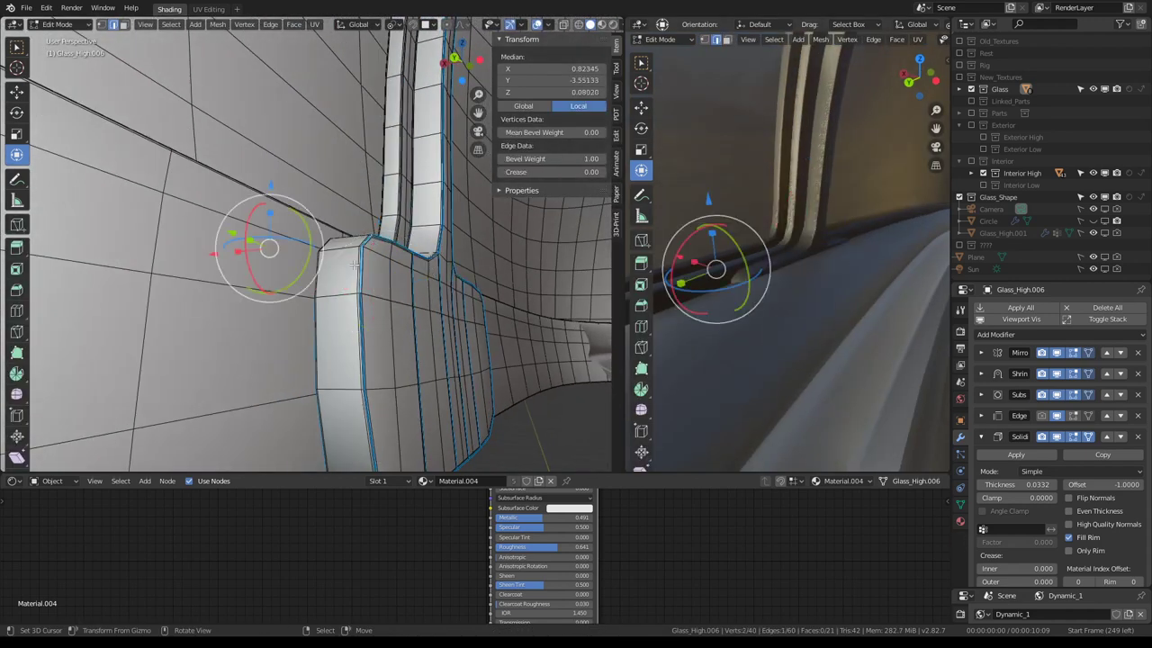
pyautogui.moveTo(348, 278); pyautogui.dragTo(401, 267, button='middle')
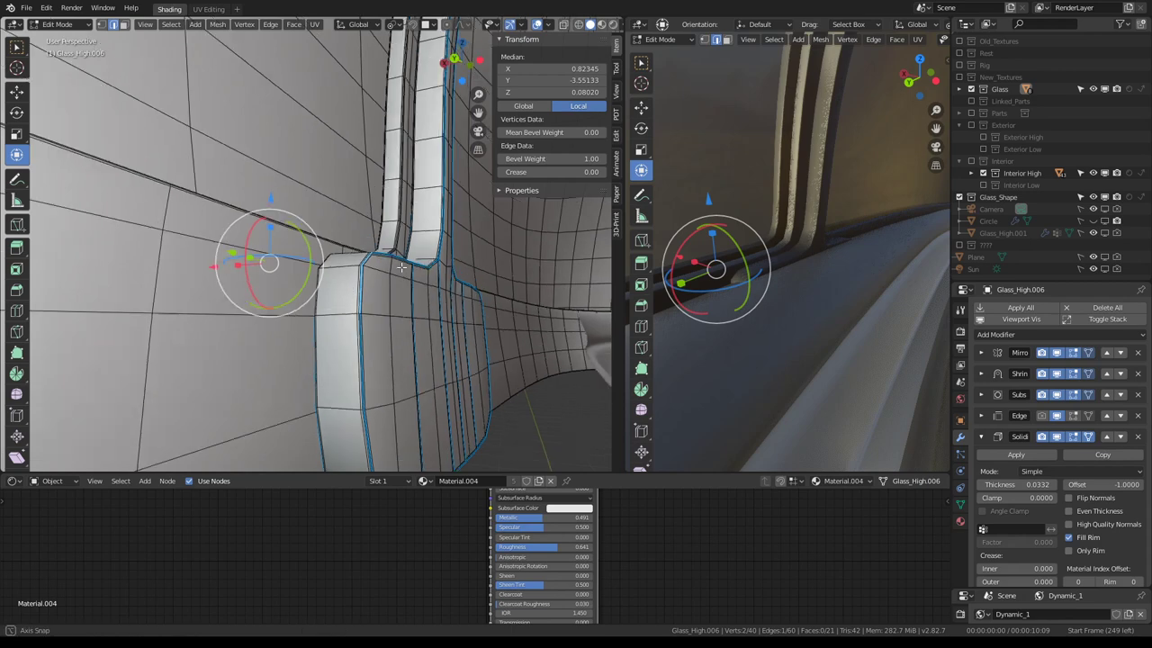
pyautogui.keyDown('ctrl'); pyautogui.click(365, 312); pyautogui.keyUp('ctrl')
pyautogui.rightClick(416, 202)
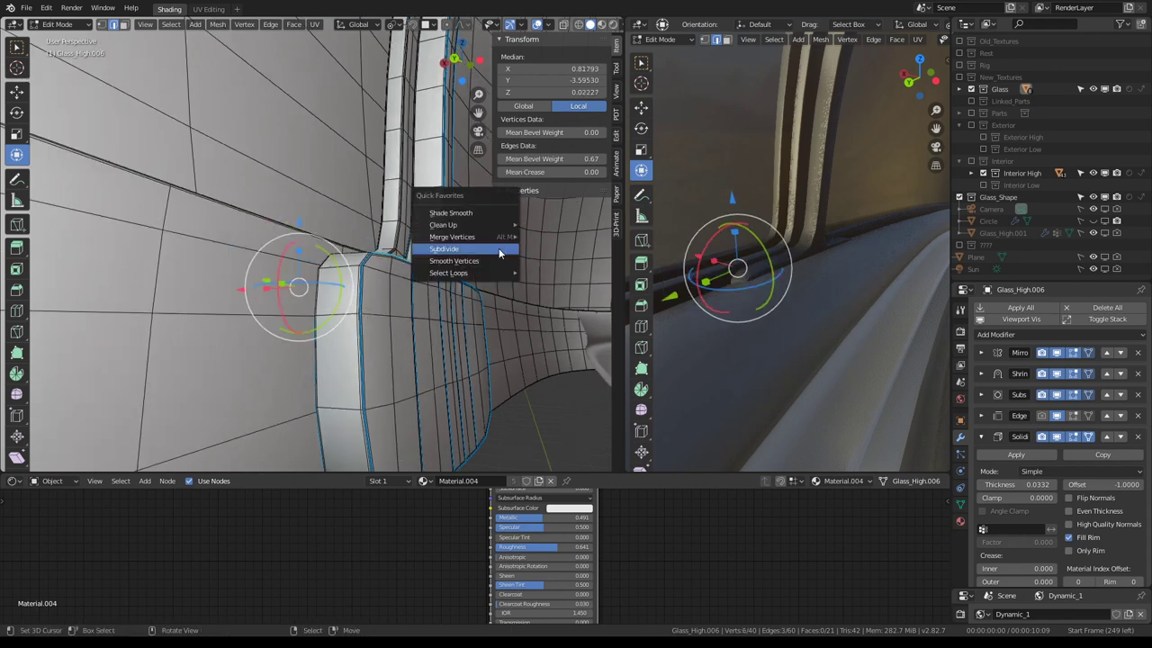
pyautogui.click(441, 205)
pyautogui.hotkey('ctrl', 'z')
pyautogui.hotkey('ctrl', 'z')
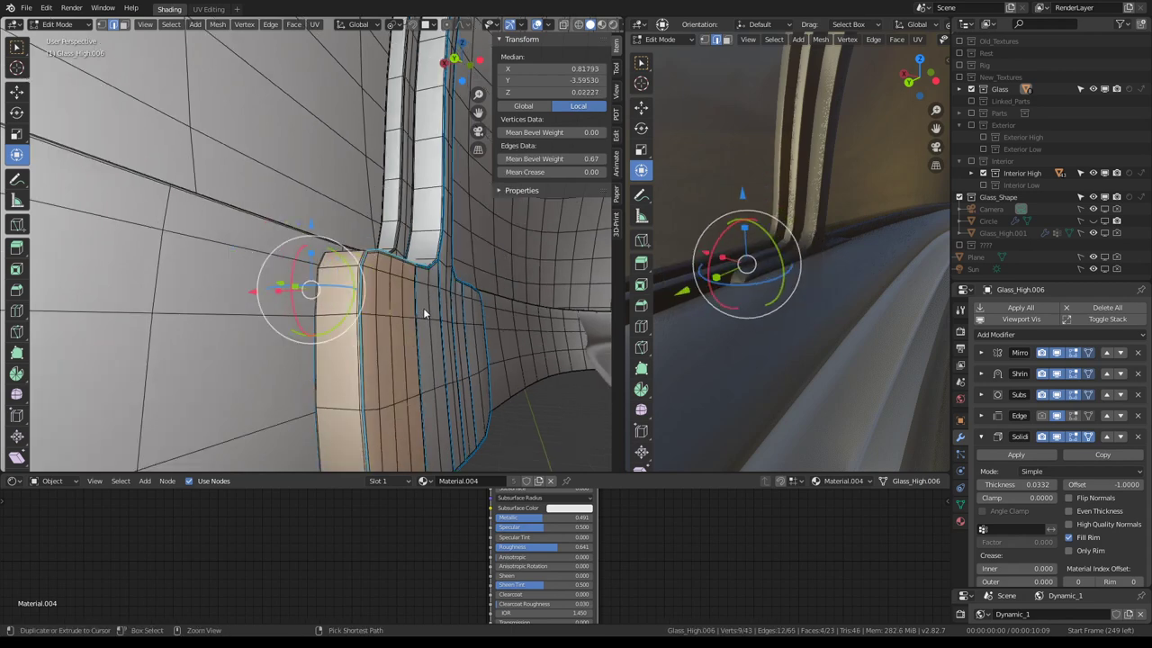
pyautogui.hotkey('ctrl', 'z')
# Retry subdividing the strut-base faces, undo the stray edits and re-enter Edit Mode
pyautogui.keyDown('ctrl'); pyautogui.click(364, 357); pyautogui.keyUp('ctrl')
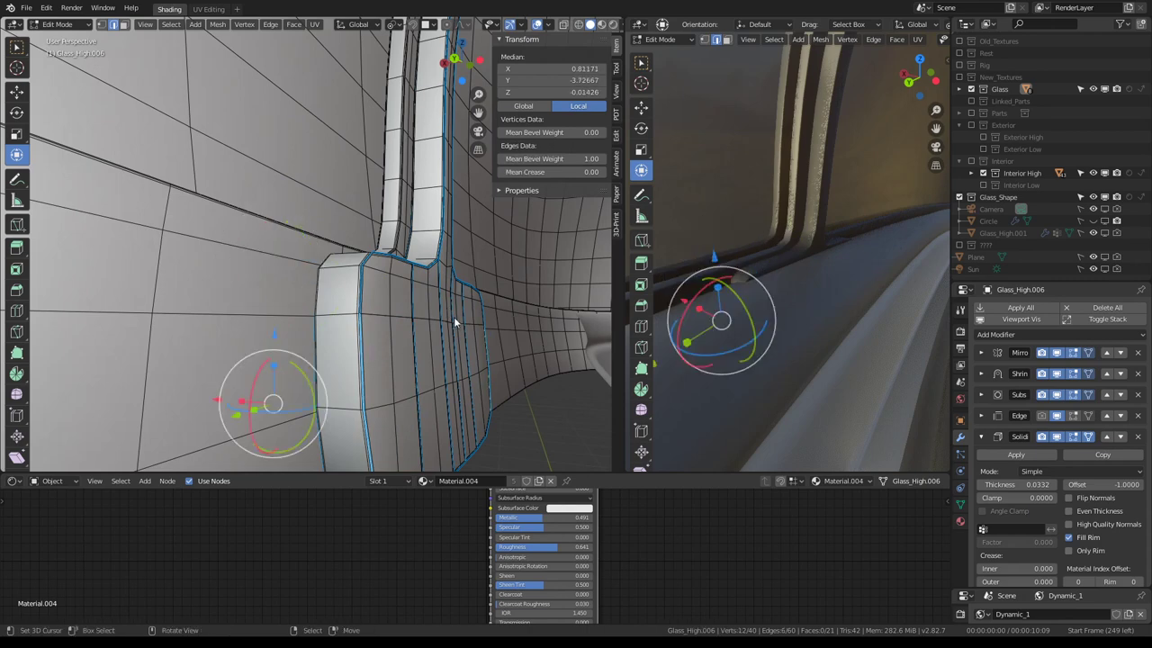
pyautogui.rightClick(454, 317)
pyautogui.click(454, 317)
pyautogui.keyDown('alt'); pyautogui.click(392, 359); pyautogui.keyUp('alt')
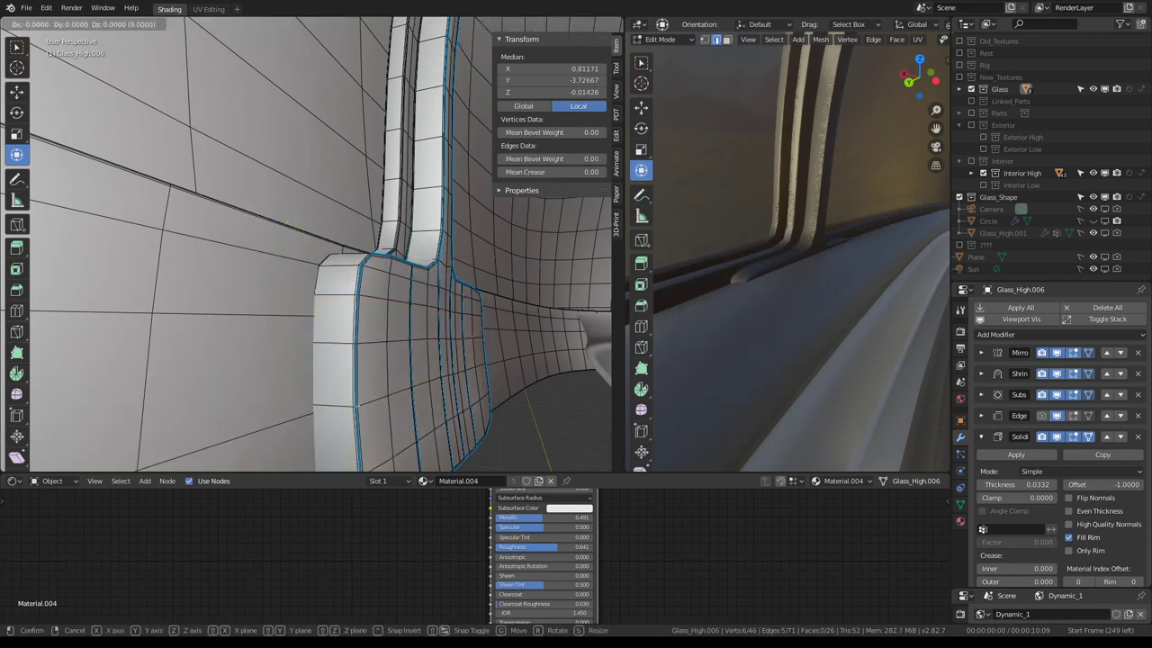
pyautogui.hotkey('ctrl', 'z')
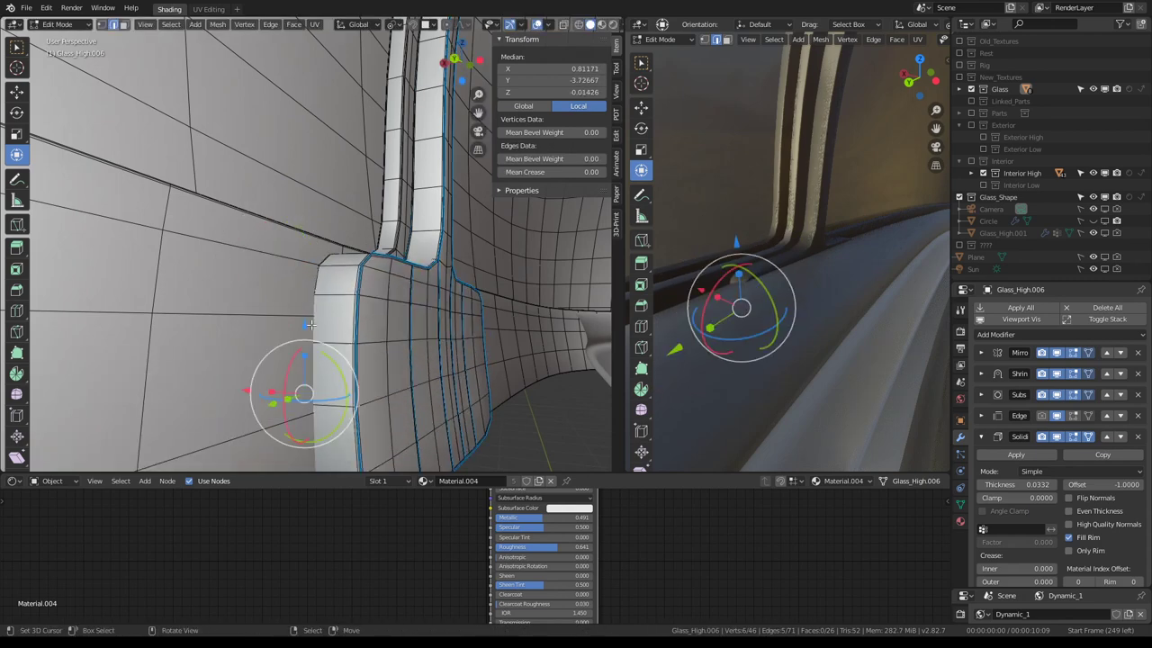
pyautogui.keyDown('alt'); pyautogui.click(303, 268); pyautogui.keyUp('alt')
pyautogui.hotkey('ctrl', 'z')
pyautogui.press('Tab')
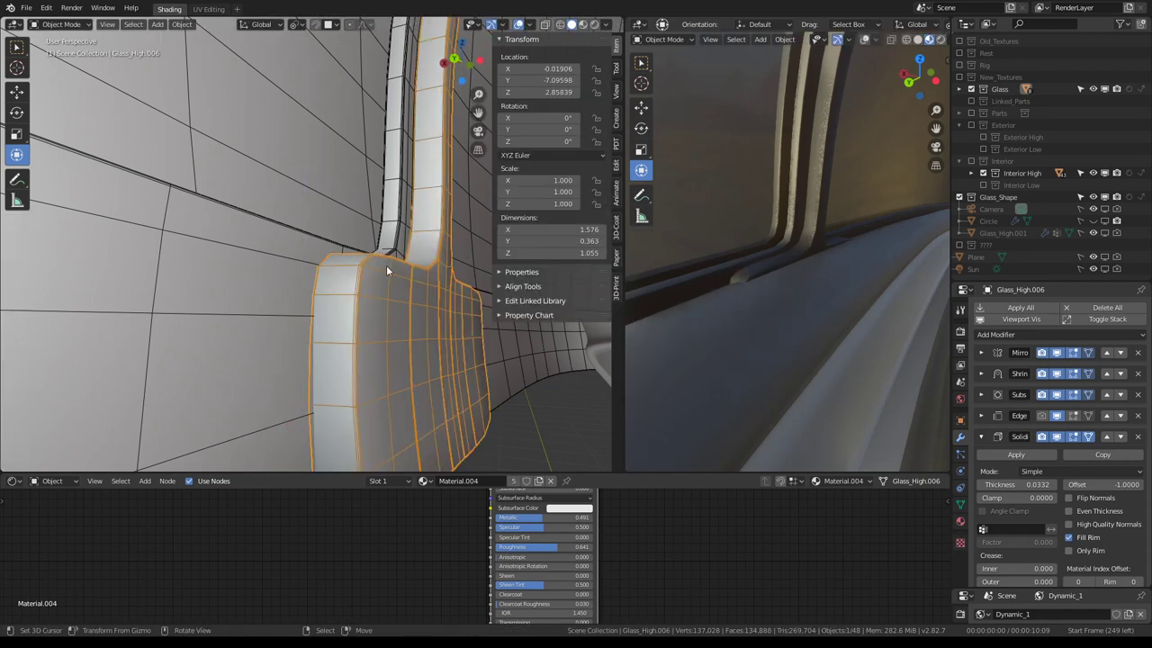
pyautogui.moveTo(386, 270)
pyautogui.mouseDown(button='middle')
pyautogui.moveTo(369, 302)
pyautogui.moveTo(371, 272)
pyautogui.moveTo(355, 321)
pyautogui.moveTo(367, 304)
pyautogui.mouseUp(button='middle')
pyautogui.press('Tab')
# Subdivide an edge ring across the strut base and slide the new loop along the strut
pyautogui.click(355, 321)
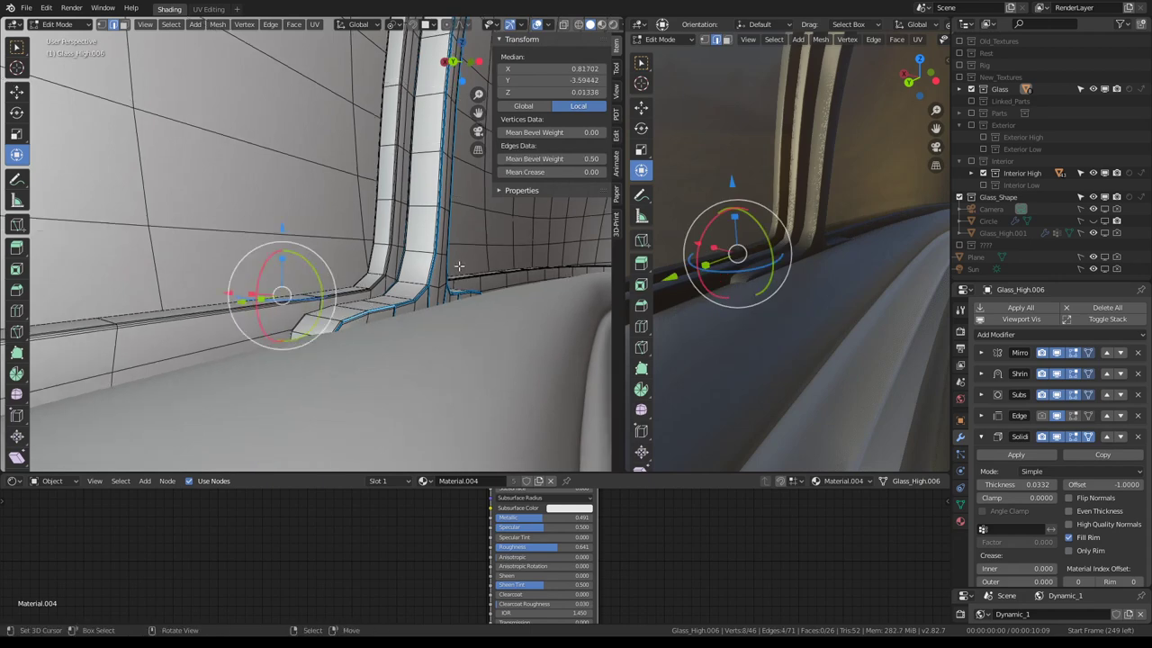
pyautogui.rightClick(375, 305)
pyautogui.click(378, 289)
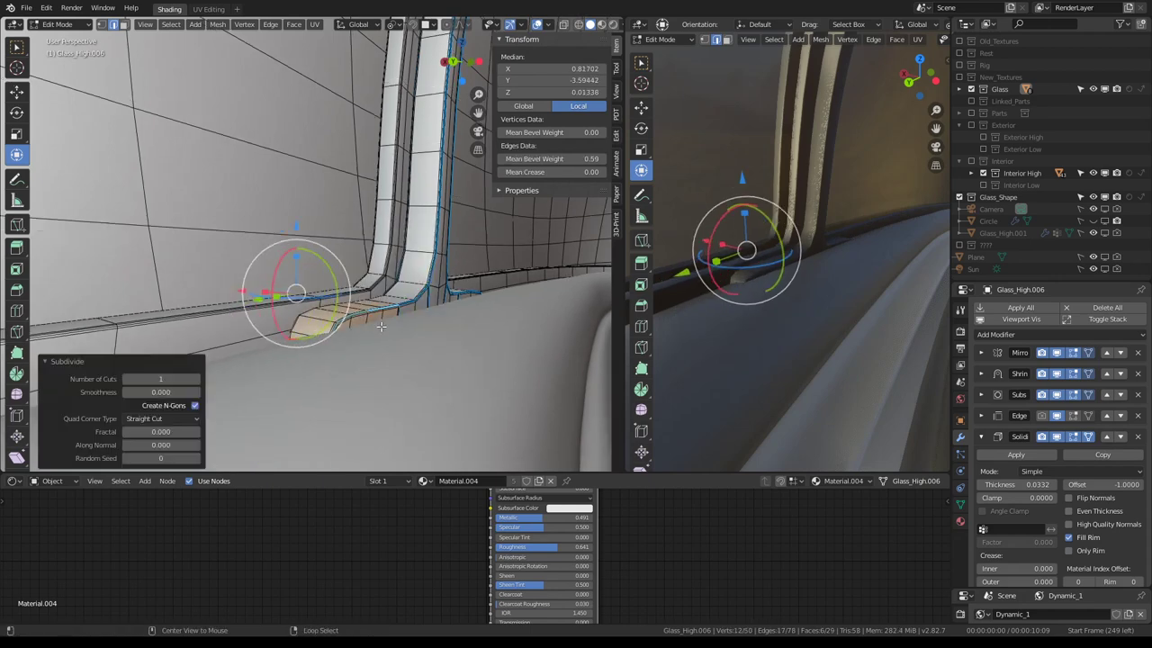
pyautogui.keyDown('alt'); pyautogui.click(368, 316); pyautogui.keyUp('alt')
pyautogui.press('g')
pyautogui.press('g')
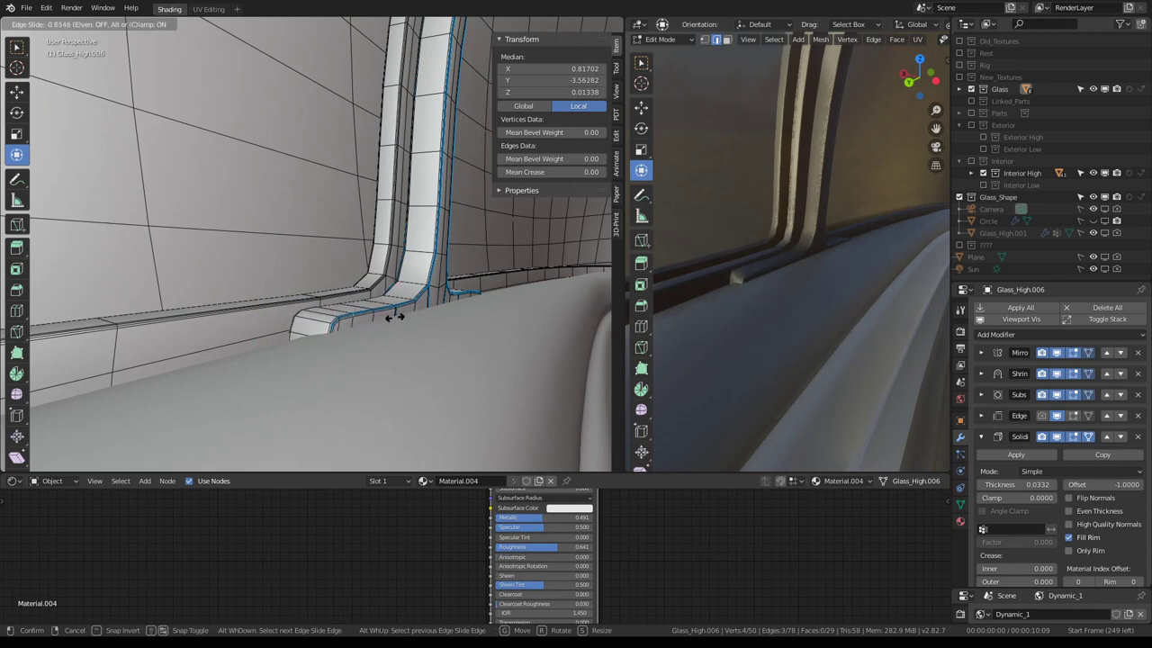
pyautogui.click(395, 317)
pyautogui.moveTo(394, 317); pyautogui.dragTo(432, 305, button='middle')
# Subdivide the junction edges via Quick Favourites, select the new loops and return to Object Mode
pyautogui.keyDown('alt'); pyautogui.keyDown('shift'); pyautogui.click(268, 234); pyautogui.keyUp('shift'); pyautogui.keyUp('alt')
pyautogui.press('q')
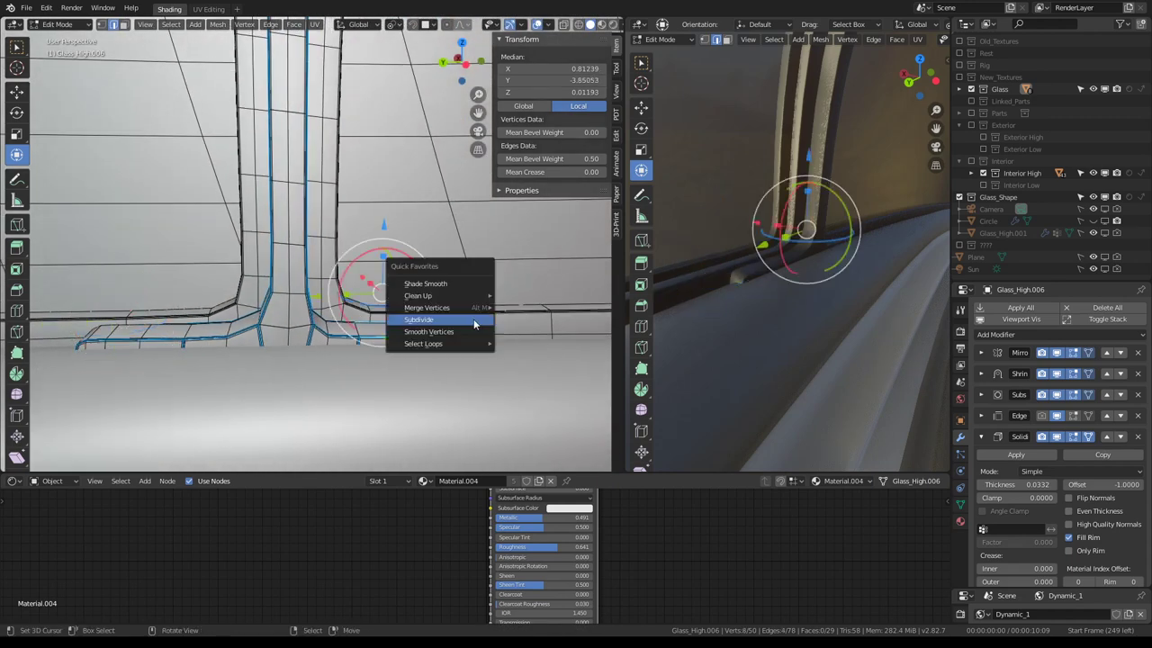
pyautogui.click(473, 319)
pyautogui.keyDown('alt'); pyautogui.click(403, 328); pyautogui.keyUp('alt')
pyautogui.keyDown('alt'); pyautogui.click(404, 342); pyautogui.keyUp('alt')
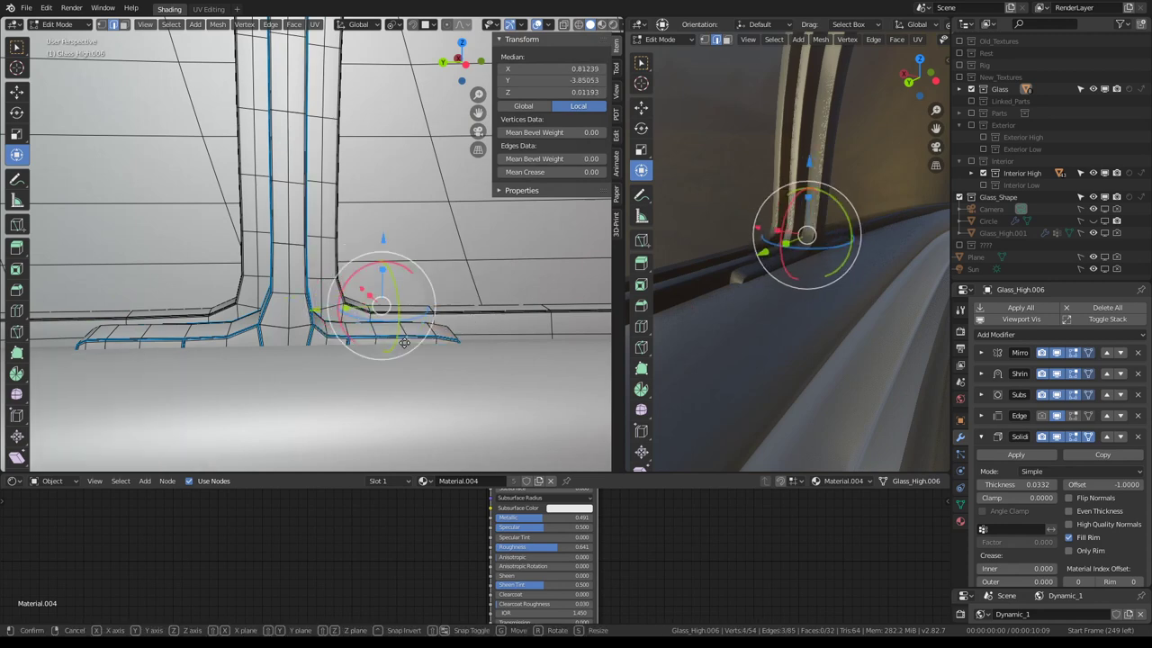
pyautogui.keyDown('alt'); pyautogui.keyDown('shift'); pyautogui.click(423, 333); pyautogui.keyUp('shift'); pyautogui.keyUp('alt')
pyautogui.press('Tab')
pyautogui.moveTo(793, 274)
pyautogui.mouseDown(button='middle')
pyautogui.moveTo(668, 267)
pyautogui.moveTo(867, 265)
pyautogui.moveTo(743, 252)
pyautogui.moveTo(814, 253)
pyautogui.moveTo(808, 285)
pyautogui.mouseUp(button='middle')
pyautogui.scroll(-5, 747, 238)
pyautogui.scroll(5, 815, 253)
# Select the Glass_High.005 pillar alone as the active object
pyautogui.scroll(-3, 306, 225)
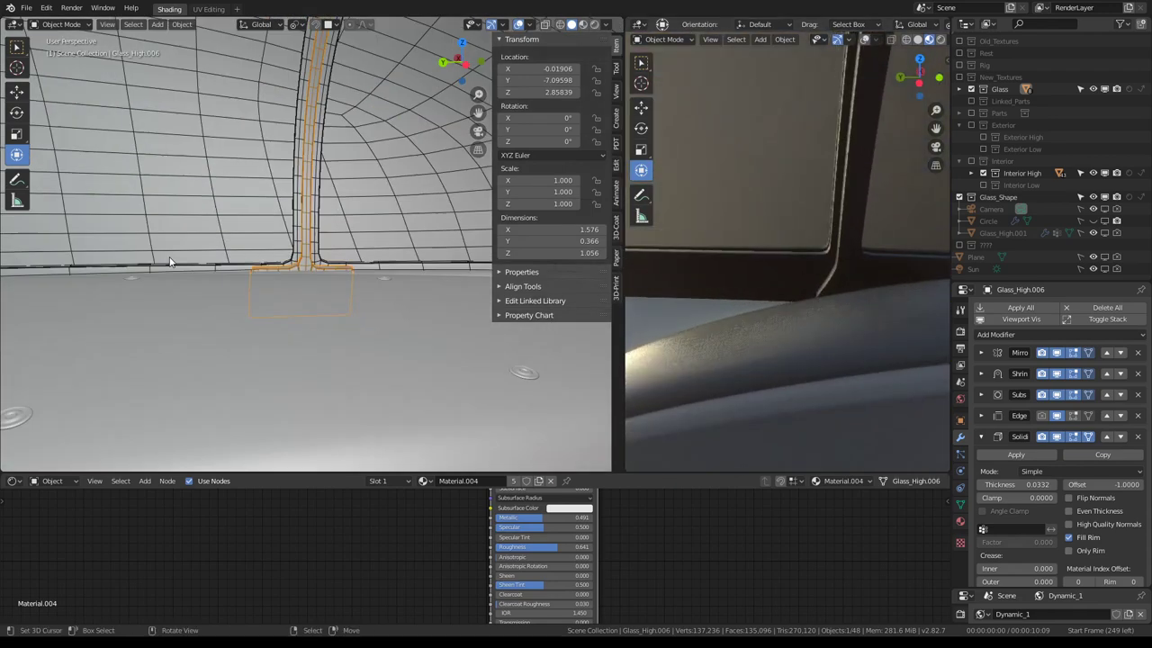
pyautogui.moveTo(306, 225); pyautogui.dragTo(222, 251, button='middle')
pyautogui.scroll(3, 222, 251)
pyautogui.click(262, 305)
pyautogui.click(263, 304)
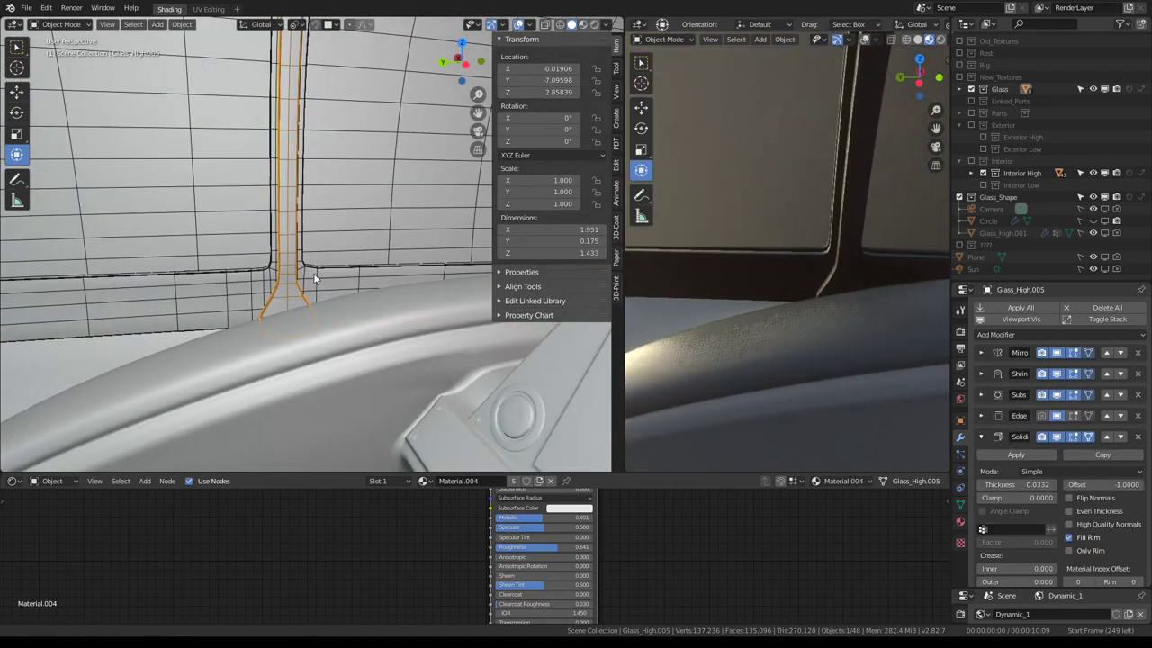
pyautogui.scroll(5, 270, 270)
pyautogui.moveTo(402, 275)
pyautogui.mouseDown(button='middle')
pyautogui.moveTo(383, 292)
pyautogui.moveTo(458, 255)
pyautogui.mouseUp(button='middle')
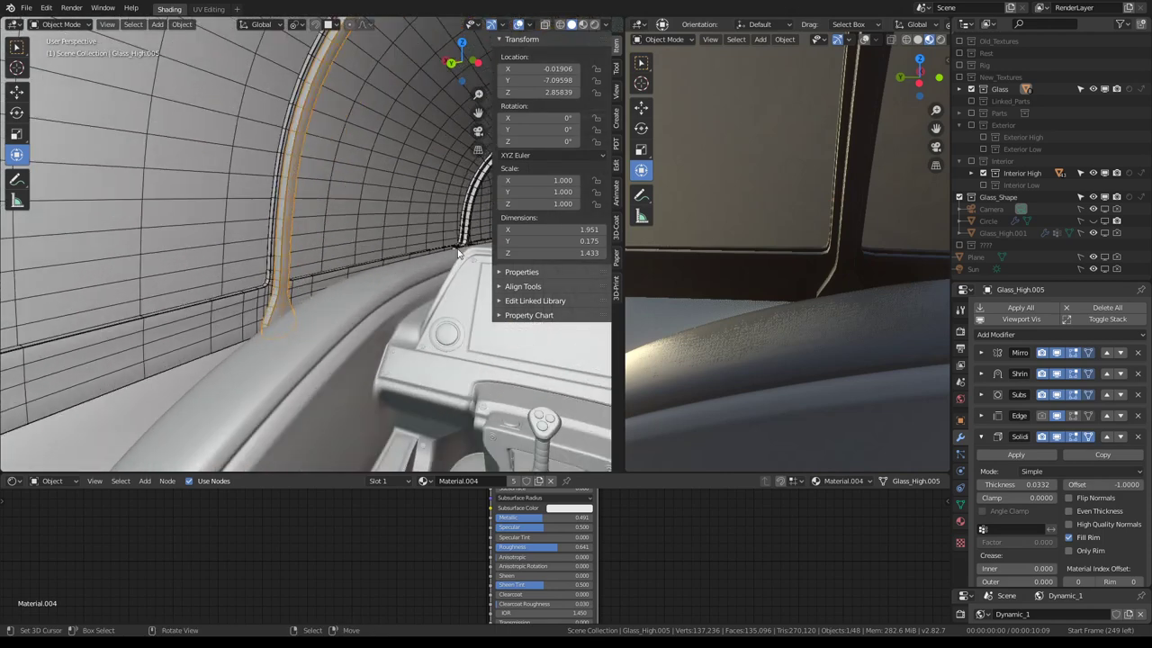
pyautogui.keyDown('shift'); pyautogui.click(469, 236); pyautogui.keyUp('shift')
pyautogui.keyDown('shift'); pyautogui.click(277, 309); pyautogui.keyUp('shift')
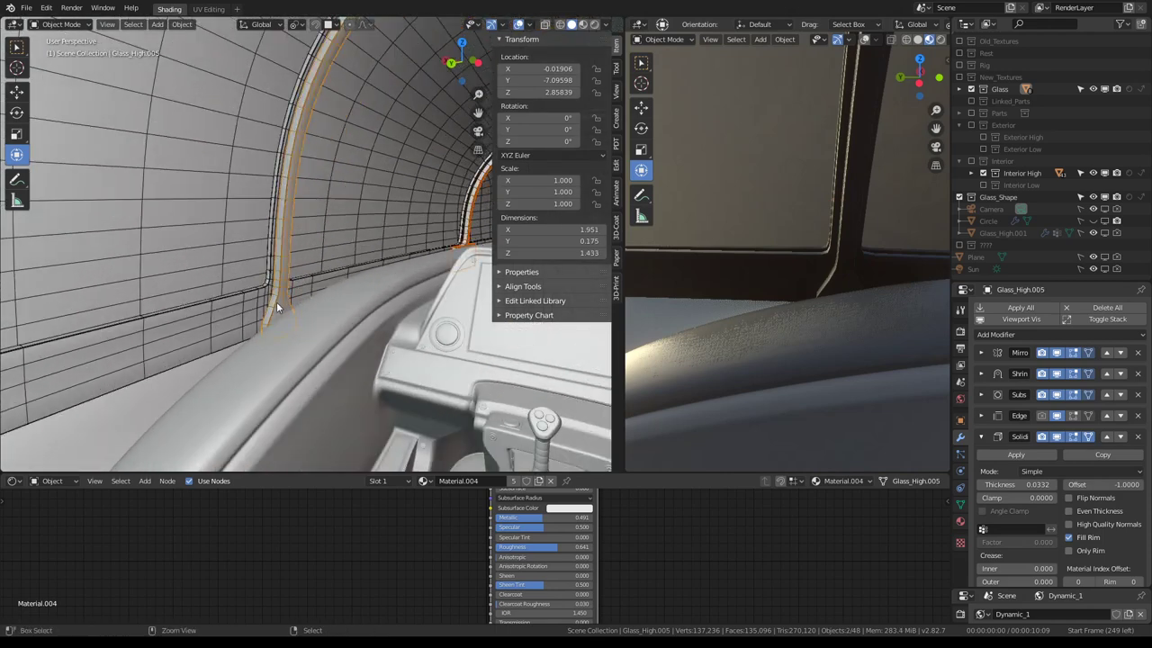
pyautogui.moveTo(281, 311); pyautogui.dragTo(281, 305, button='middle')
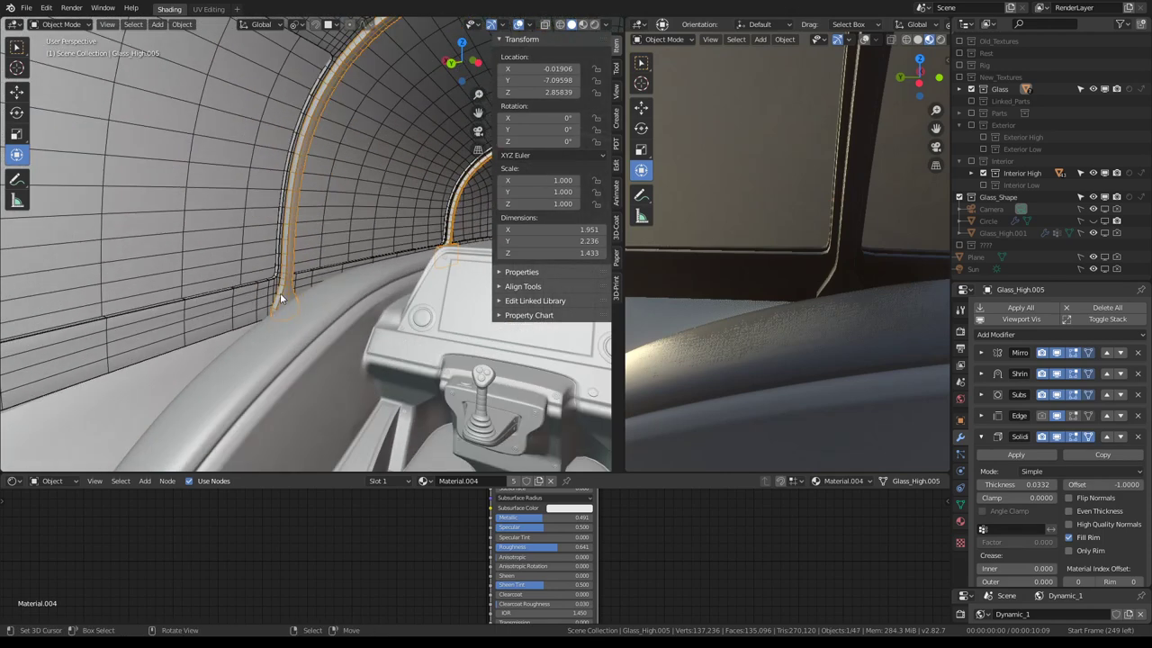
pyautogui.keyDown('shift'); pyautogui.click(281, 288); pyautogui.keyUp('shift')
# Select edge loops at the pillar's base in Edit Mode, inspecting it from the right view
pyautogui.press('Tab')
pyautogui.click(280, 270)
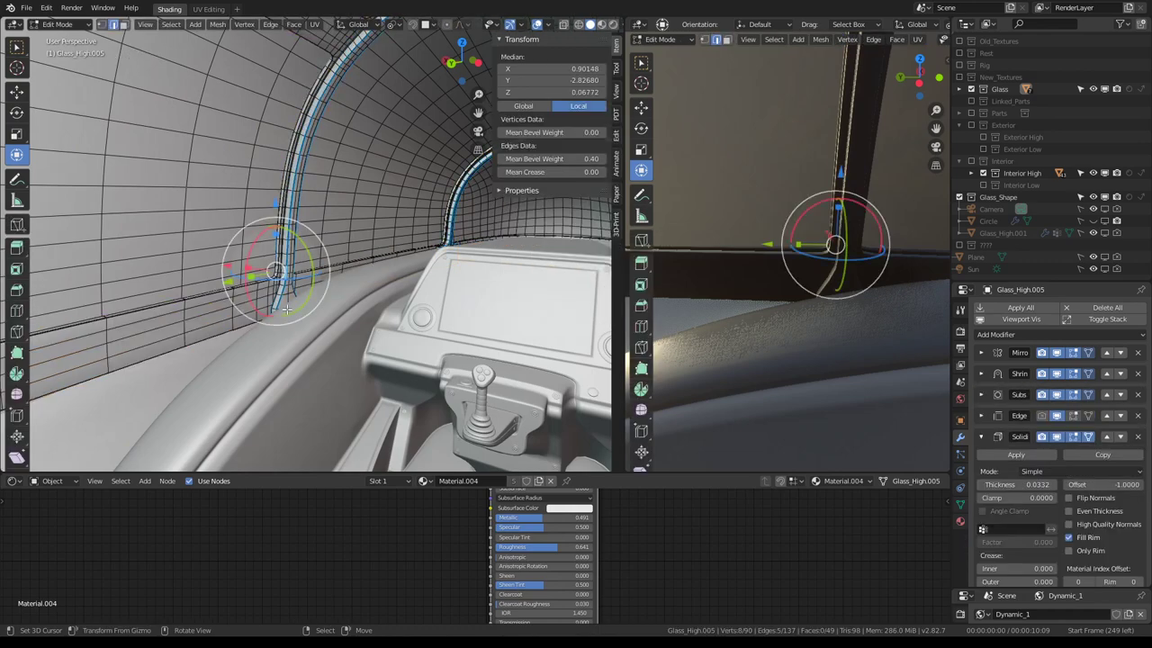
pyautogui.click(270, 282)
pyautogui.moveTo(270, 283)
pyautogui.mouseDown(button='middle')
pyautogui.moveTo(248, 309)
pyautogui.moveTo(315, 205)
pyautogui.moveTo(343, 352)
pyautogui.moveTo(258, 200)
pyautogui.moveTo(348, 302)
pyautogui.mouseUp(button='middle')
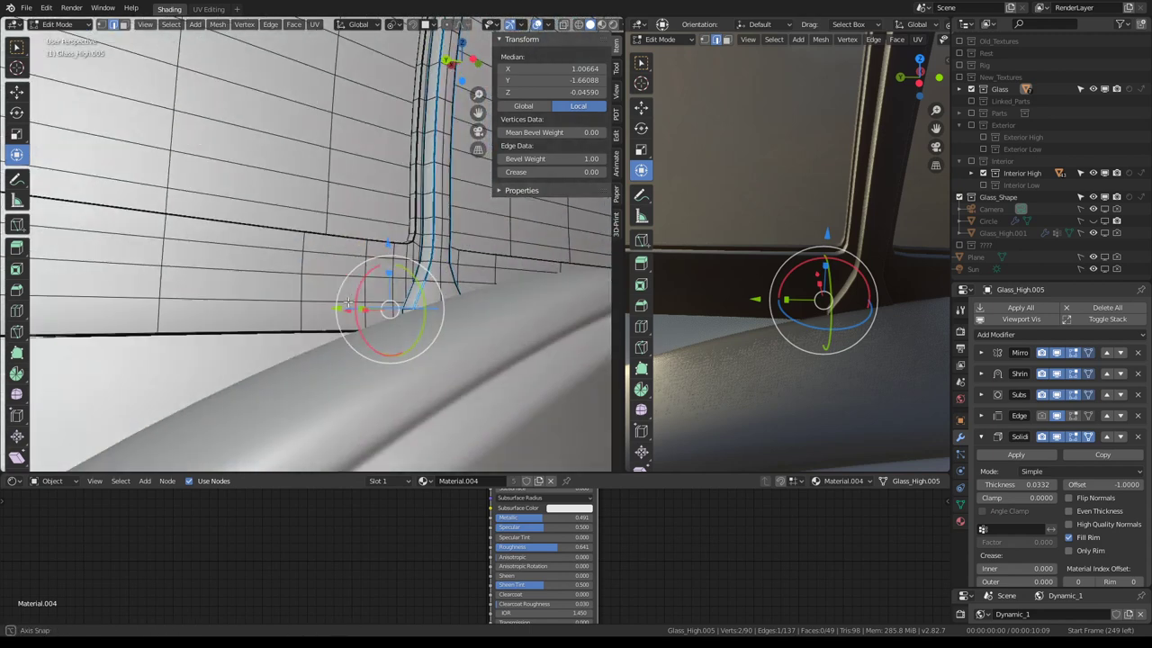
pyautogui.press('Tab')
pyautogui.moveTo(700, 261)
pyautogui.mouseDown(button='middle')
pyautogui.moveTo(828, 210)
pyautogui.moveTo(810, 242)
pyautogui.moveTo(870, 183)
pyautogui.mouseUp(button='middle')
pyautogui.scroll(5, 806, 245)
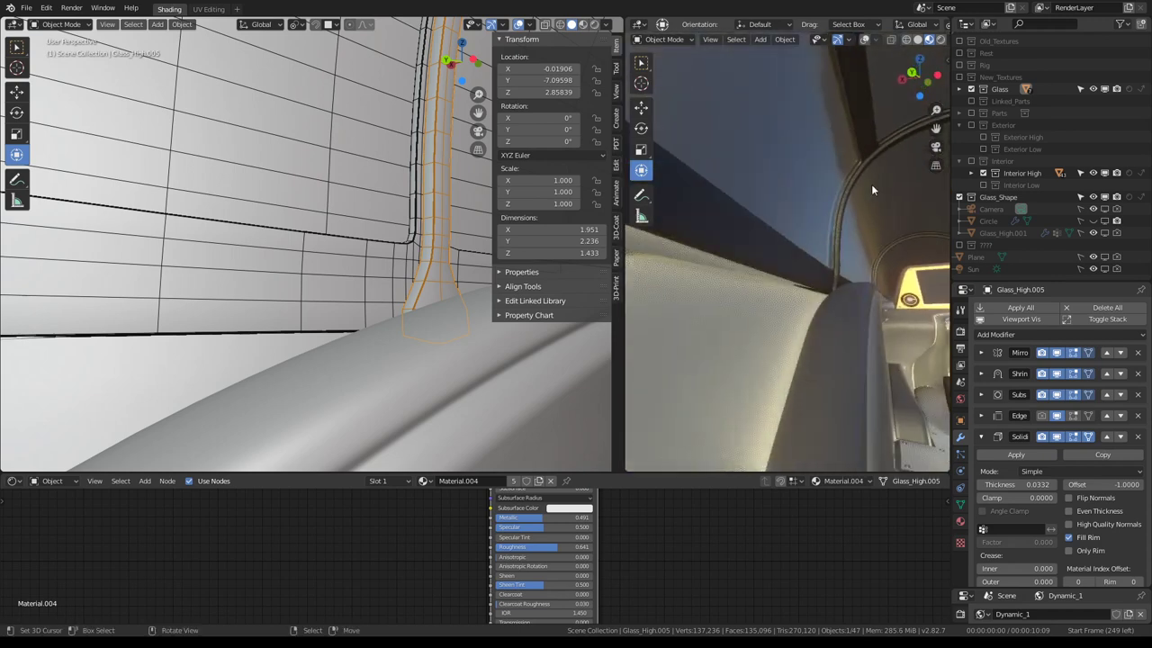
pyautogui.moveTo(396, 279)
pyautogui.mouseDown(button='middle')
pyautogui.moveTo(365, 297)
pyautogui.moveTo(396, 355)
pyautogui.mouseUp(button='middle')
pyautogui.press('Tab')
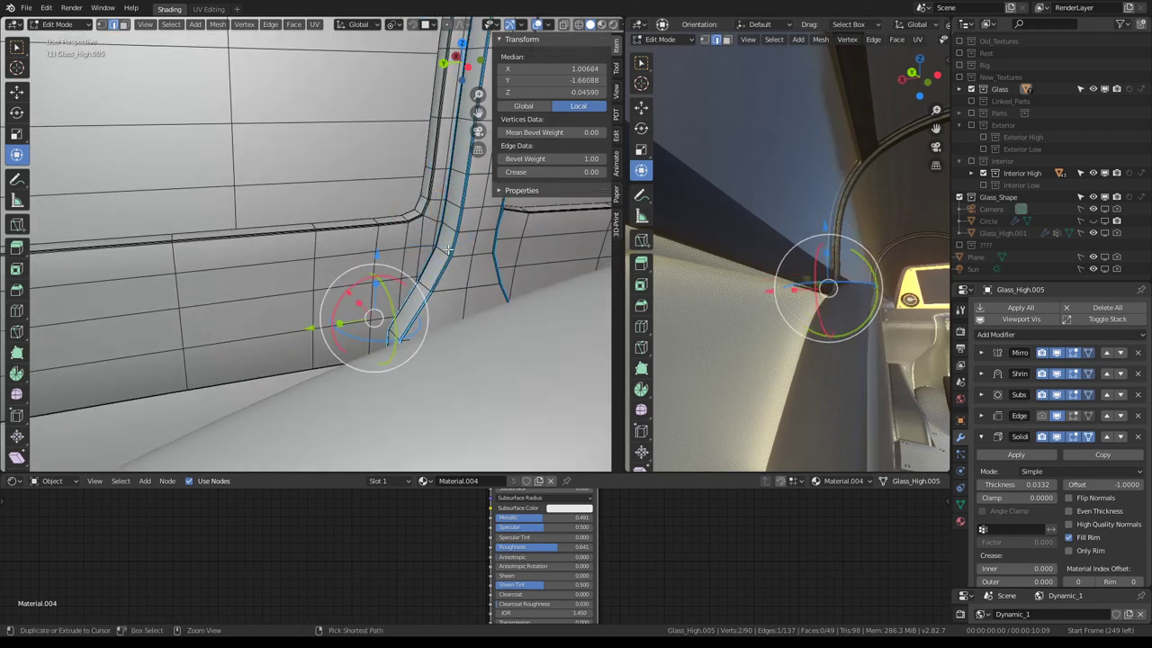
# Add the base edge path and scale the selected edges flat along Y
pyautogui.keyDown('ctrl'); pyautogui.click(448, 249); pyautogui.keyUp('ctrl')
pyautogui.press('s')
pyautogui.press('x')
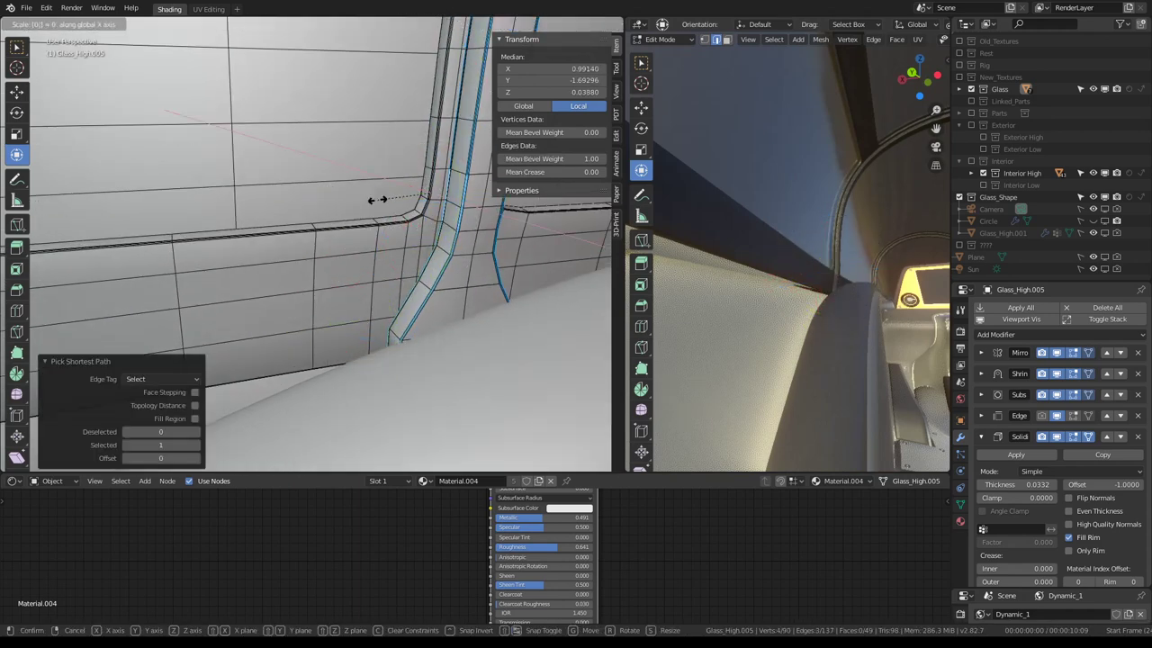
pyautogui.moveTo(411, 193); pyautogui.dragTo(399, 192, button='middle')
pyautogui.press('y')
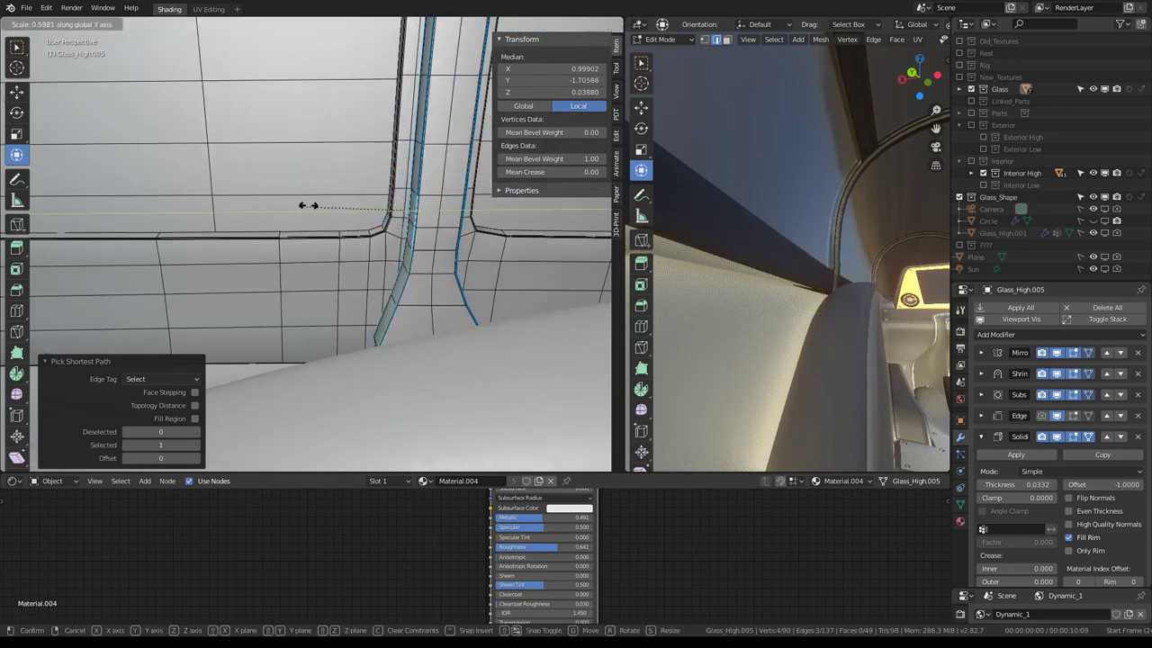
pyautogui.press('Return')
# Select two strut edges and scale them to 0 along Y so they line up flat
pyautogui.moveTo(320, 205); pyautogui.dragTo(538, 371, button='middle')
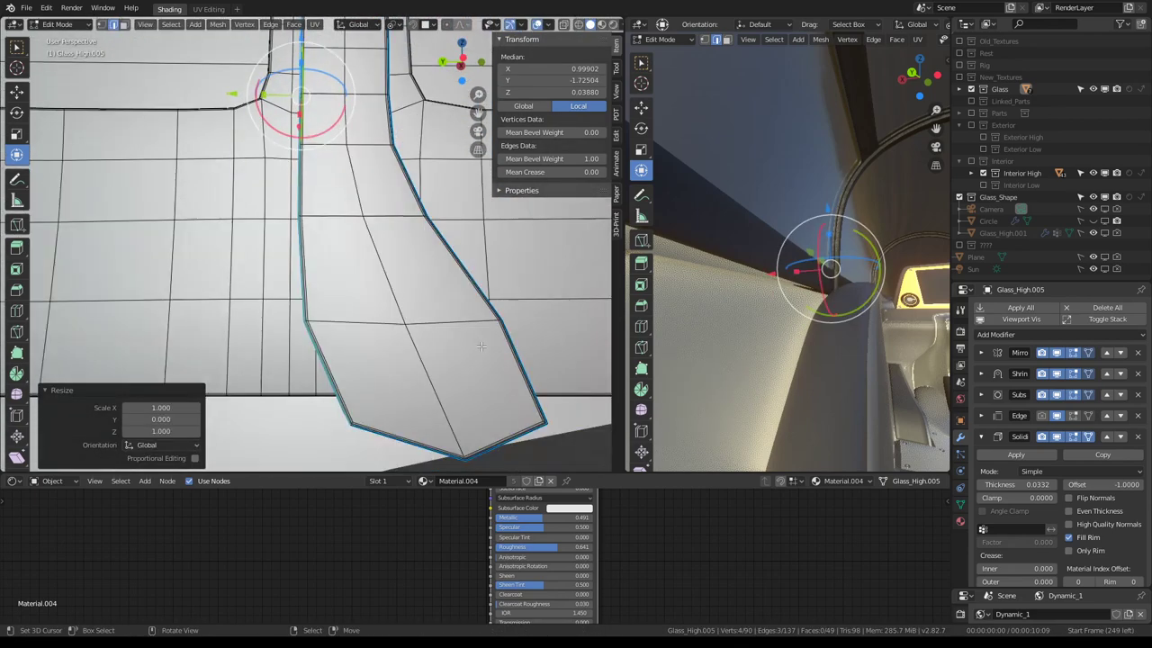
pyautogui.click(537, 370)
pyautogui.keyDown('ctrl'); pyautogui.click(393, 88); pyautogui.keyUp('ctrl')
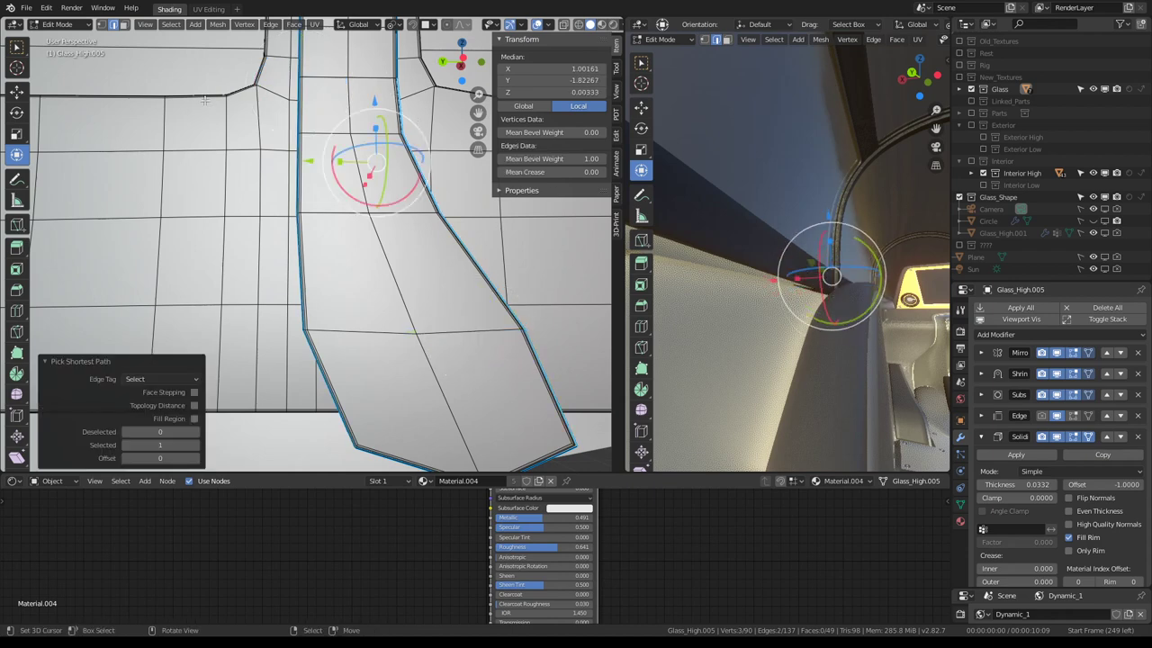
pyautogui.press('s')
pyautogui.press('y')
pyautogui.press('0')
pyautogui.press('Return')
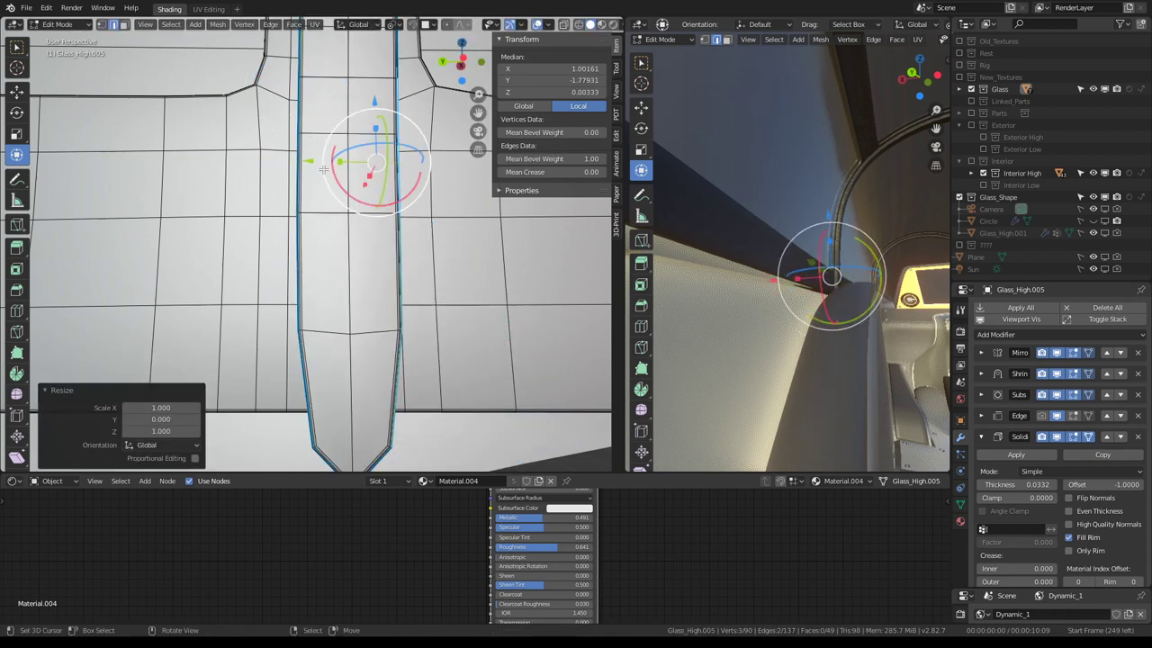
# Extrude the strut's base edges, undo their move, and return to Object Mode
pyautogui.keyDown('ctrl'); pyautogui.click(311, 346); pyautogui.keyUp('ctrl')
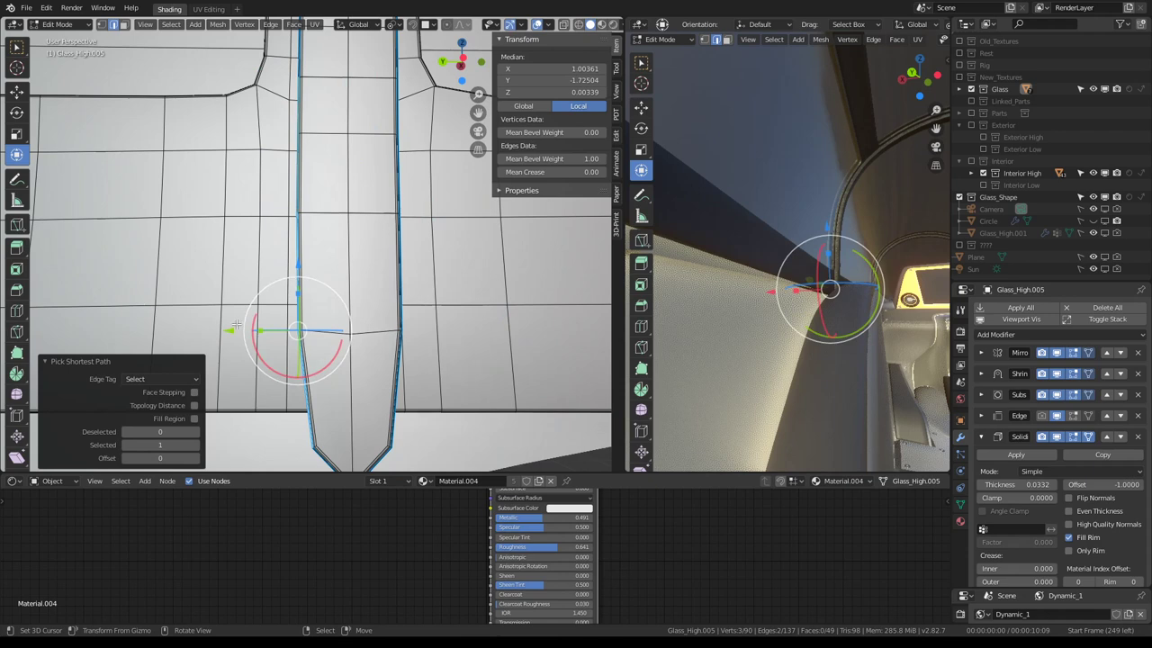
pyautogui.moveTo(236, 326); pyautogui.dragTo(331, 261, button='middle')
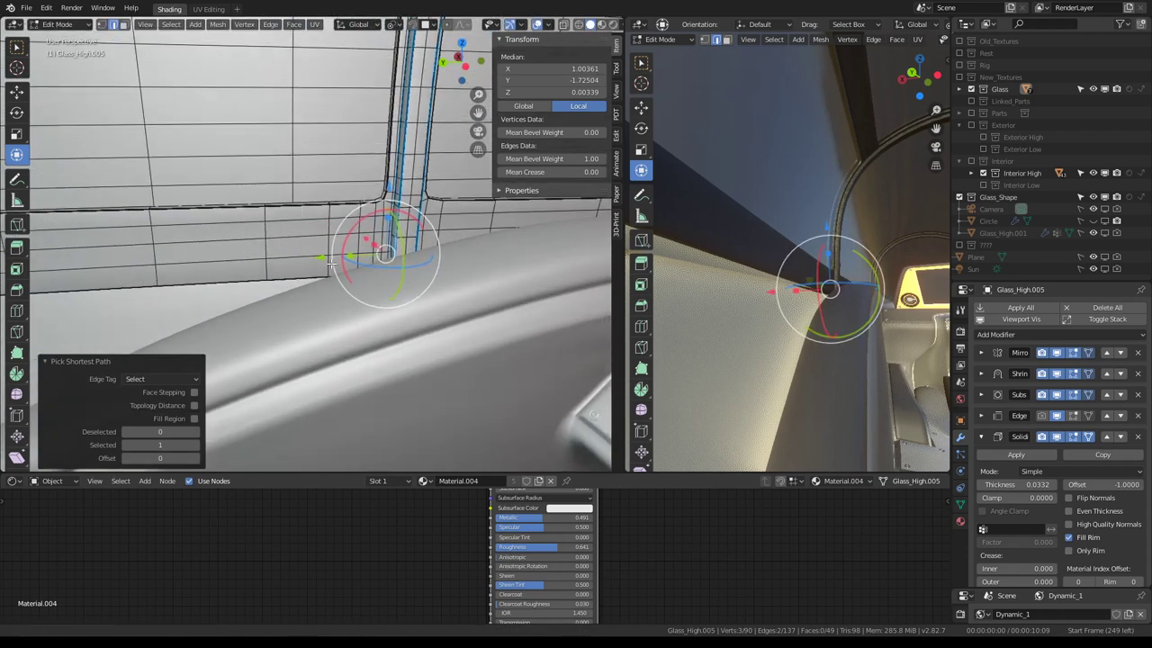
pyautogui.press('e')
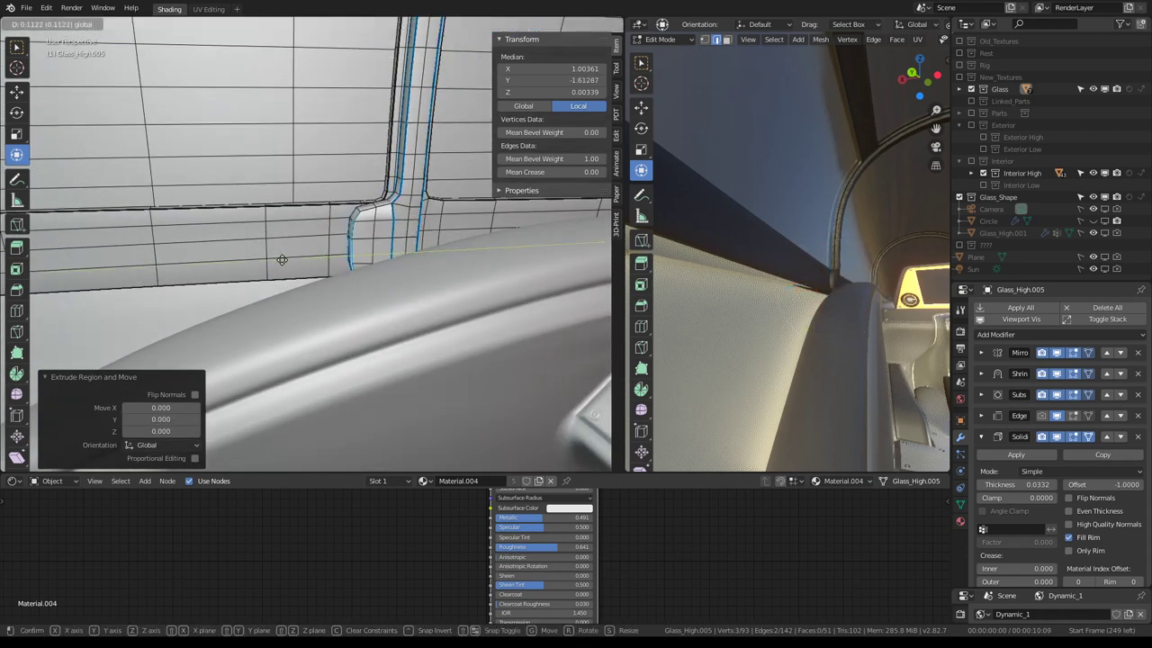
pyautogui.click(282, 260)
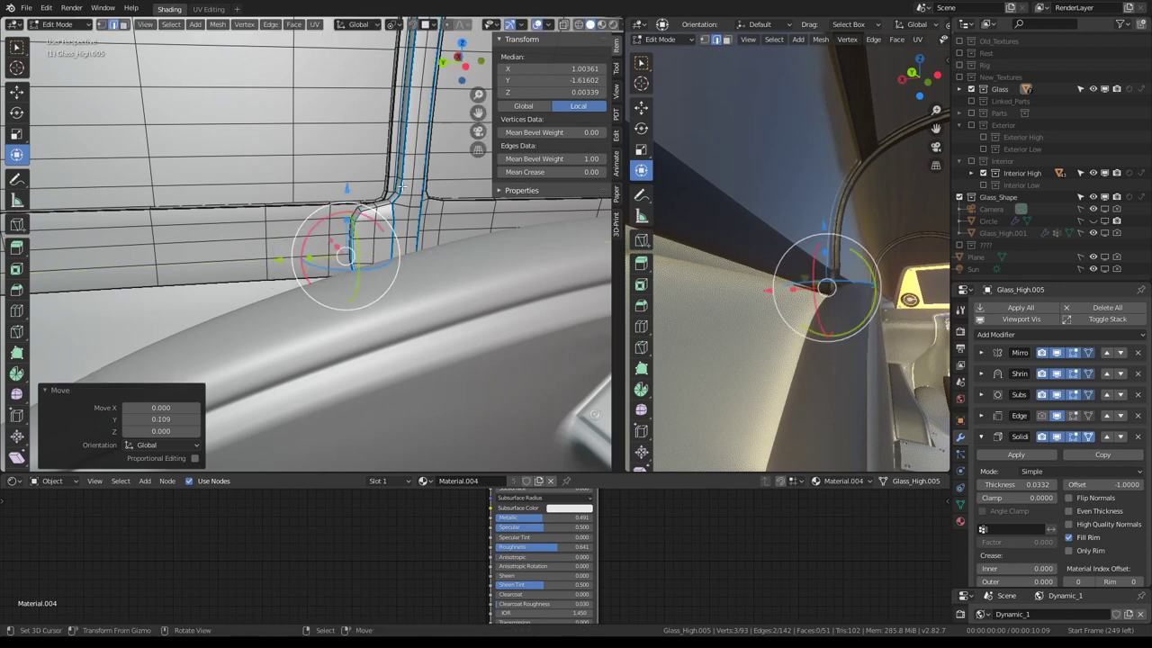
pyautogui.moveTo(402, 185); pyautogui.dragTo(421, 189, button='middle')
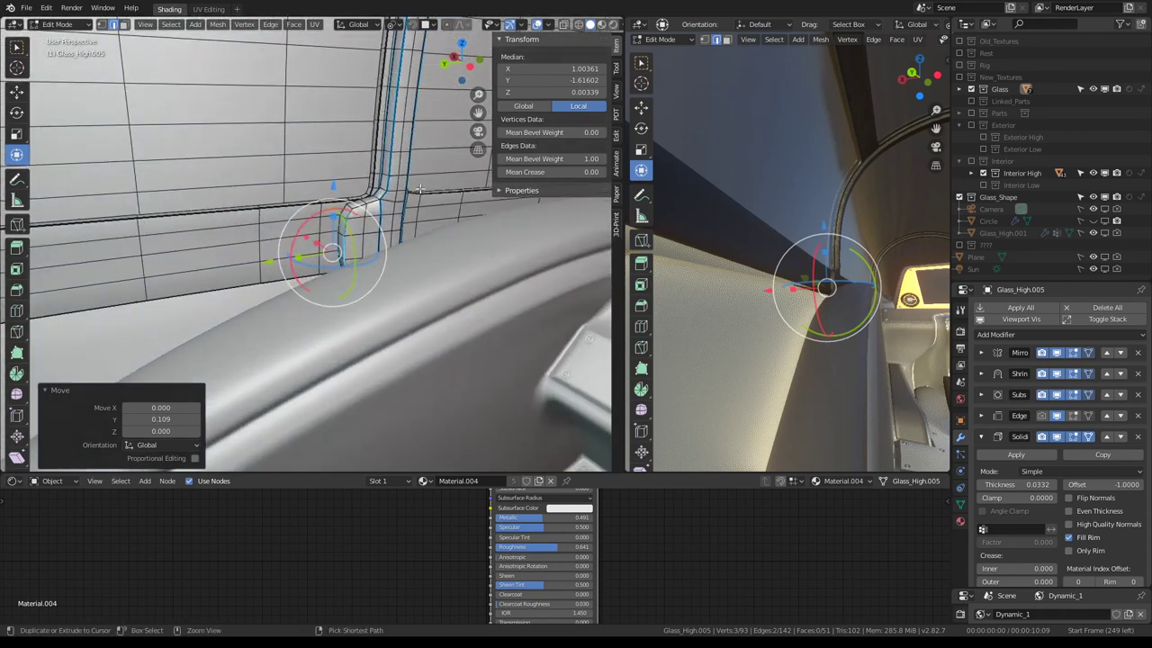
pyautogui.hotkey('ctrl', 'z')
pyautogui.press('Tab')
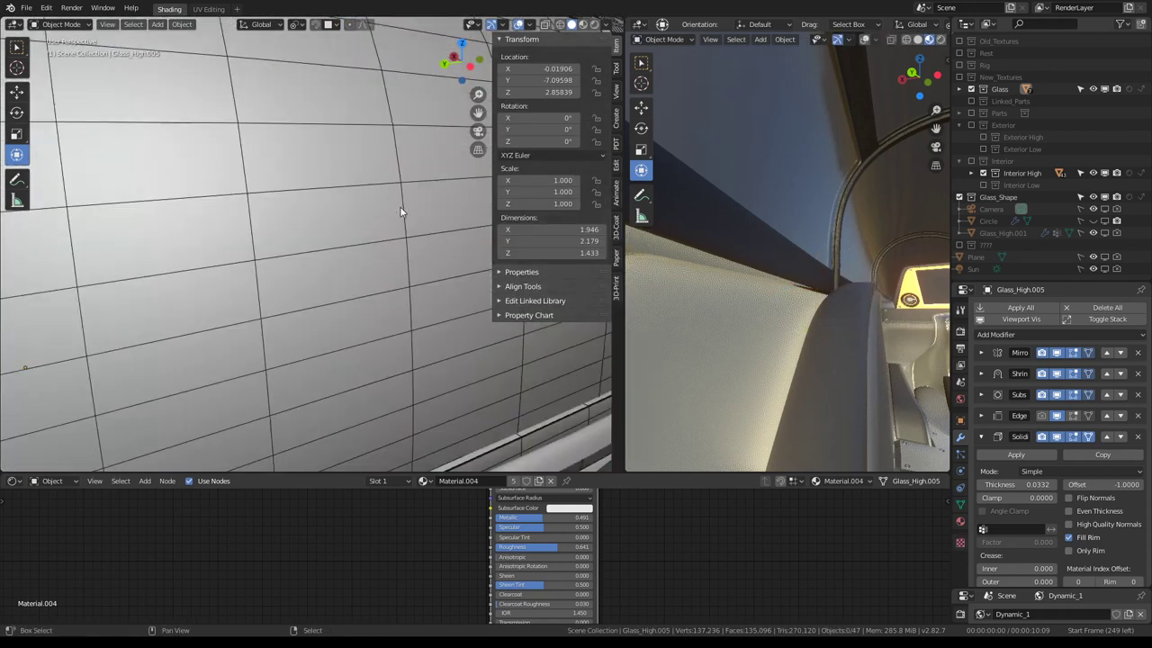
# Edit the glass canopy and subdivide the edge ring across the arch strut
pyautogui.moveTo(388, 210); pyautogui.dragTo(421, 253, button='middle')
pyautogui.scroll(3, 751, 283)
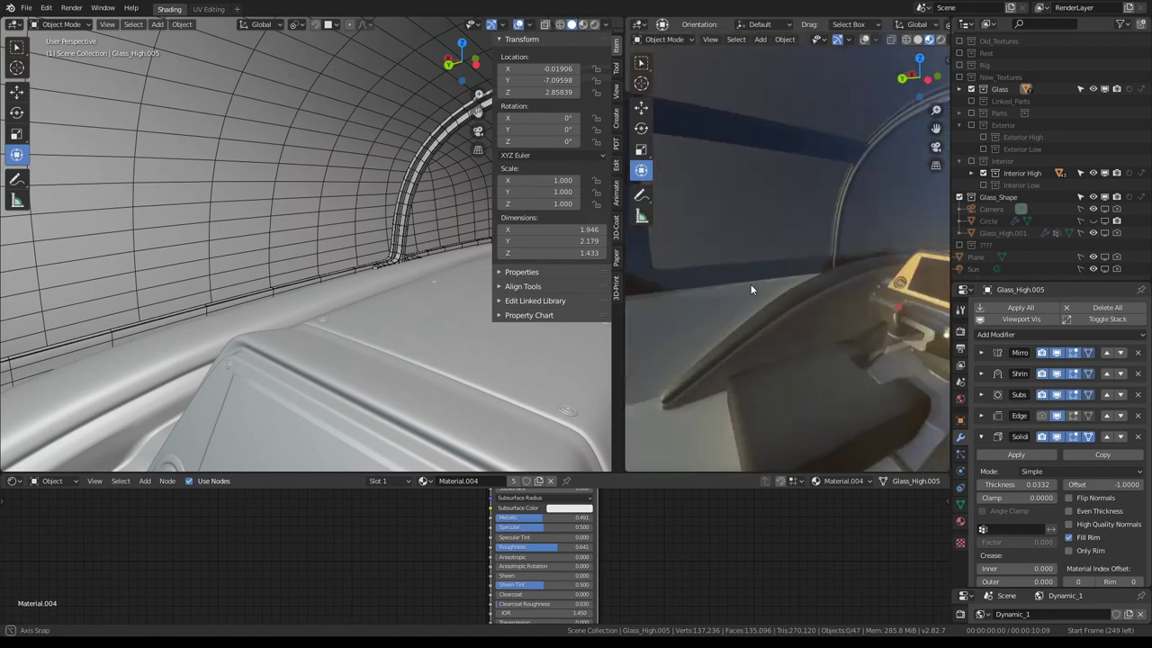
pyautogui.moveTo(750, 283)
pyautogui.mouseDown(button='middle')
pyautogui.moveTo(884, 258)
pyautogui.moveTo(768, 260)
pyautogui.moveTo(877, 229)
pyautogui.moveTo(859, 232)
pyautogui.mouseUp(button='middle')
pyautogui.moveTo(240, 262)
pyautogui.mouseDown(button='middle')
pyautogui.moveTo(324, 230)
pyautogui.moveTo(268, 254)
pyautogui.mouseUp(button='middle')
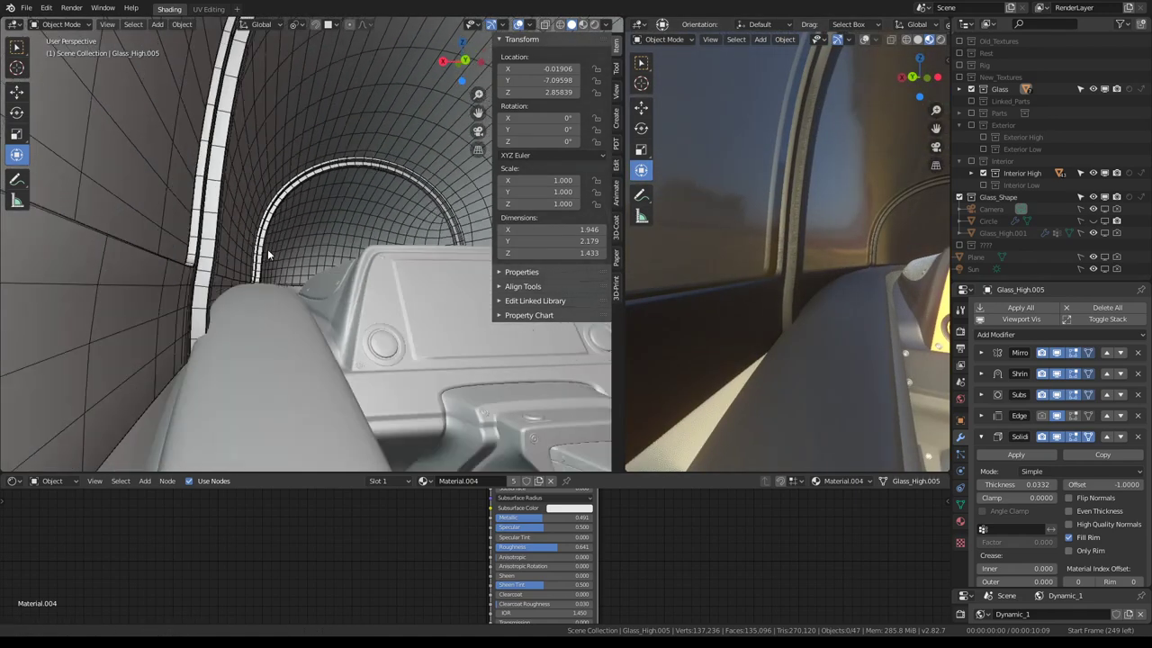
pyautogui.click(201, 309)
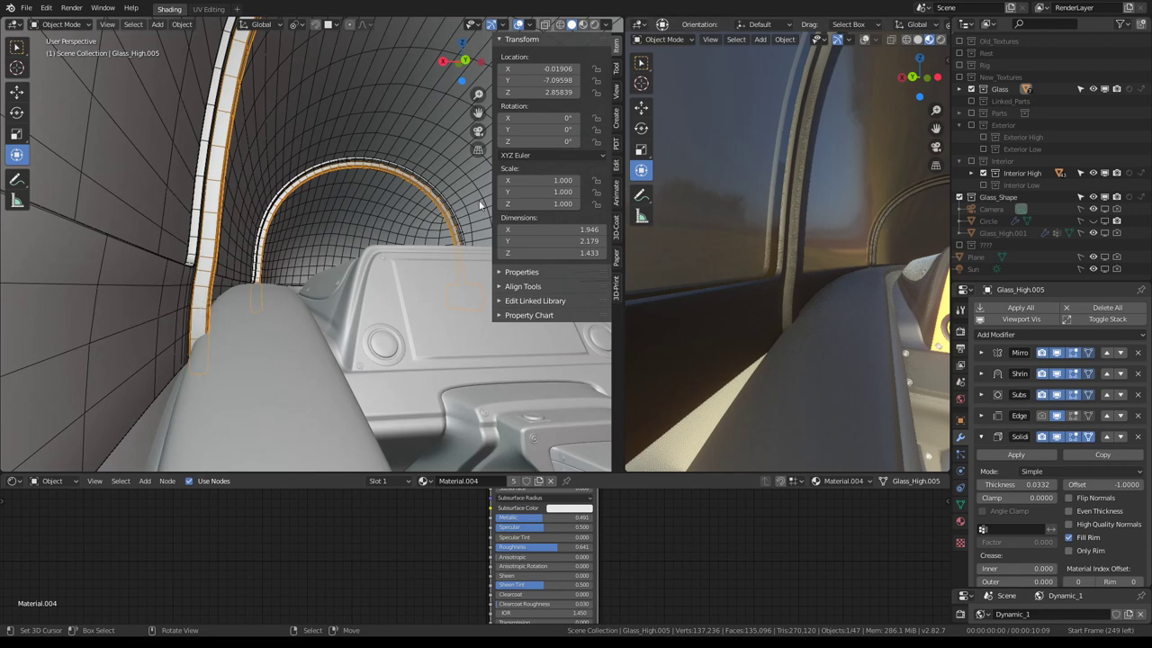
pyautogui.press('Tab')
pyautogui.keyDown('ctrl'); pyautogui.keyDown('alt'); pyautogui.click(139, 281); pyautogui.keyUp('alt'); pyautogui.keyUp('ctrl')
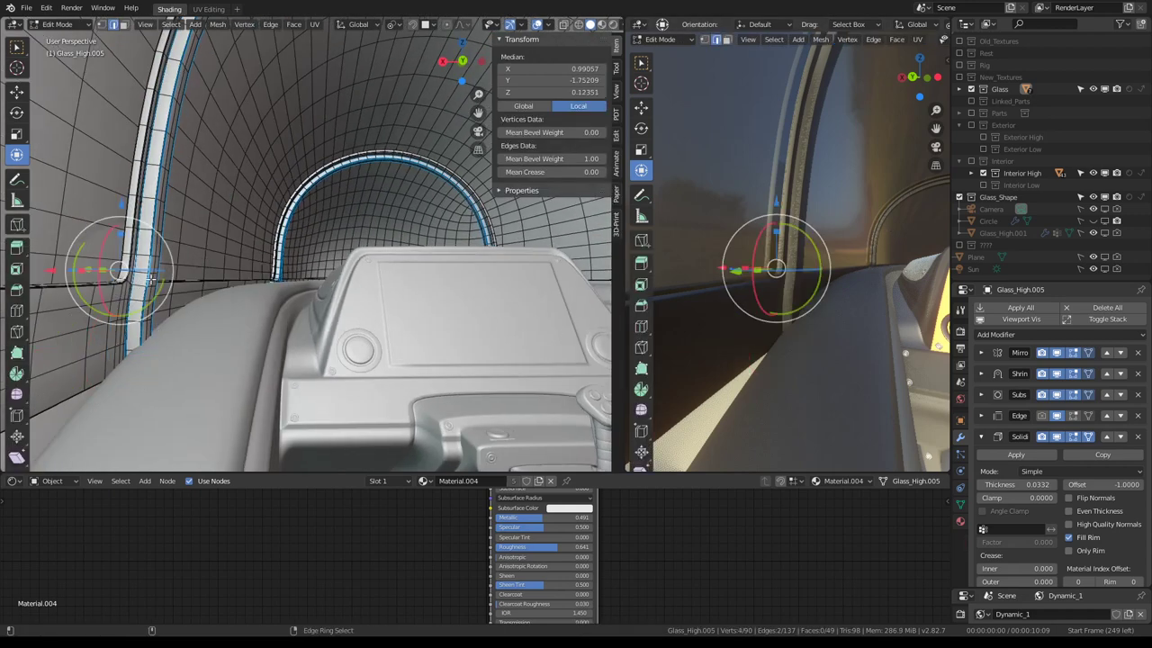
pyautogui.press('q')
pyautogui.click(381, 229)
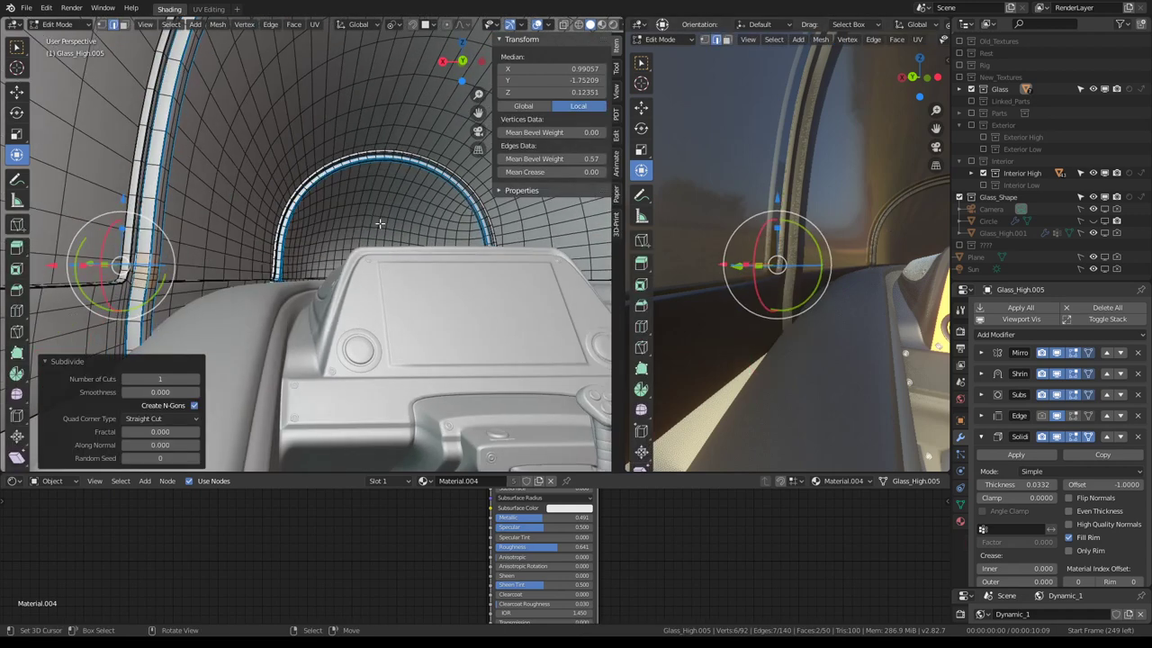
# Collapse the two edge rings near the strut's base into single vertices
pyautogui.keyDown('ctrl'); pyautogui.keyDown('alt'); pyautogui.click(130, 310); pyautogui.keyUp('alt'); pyautogui.keyUp('ctrl')
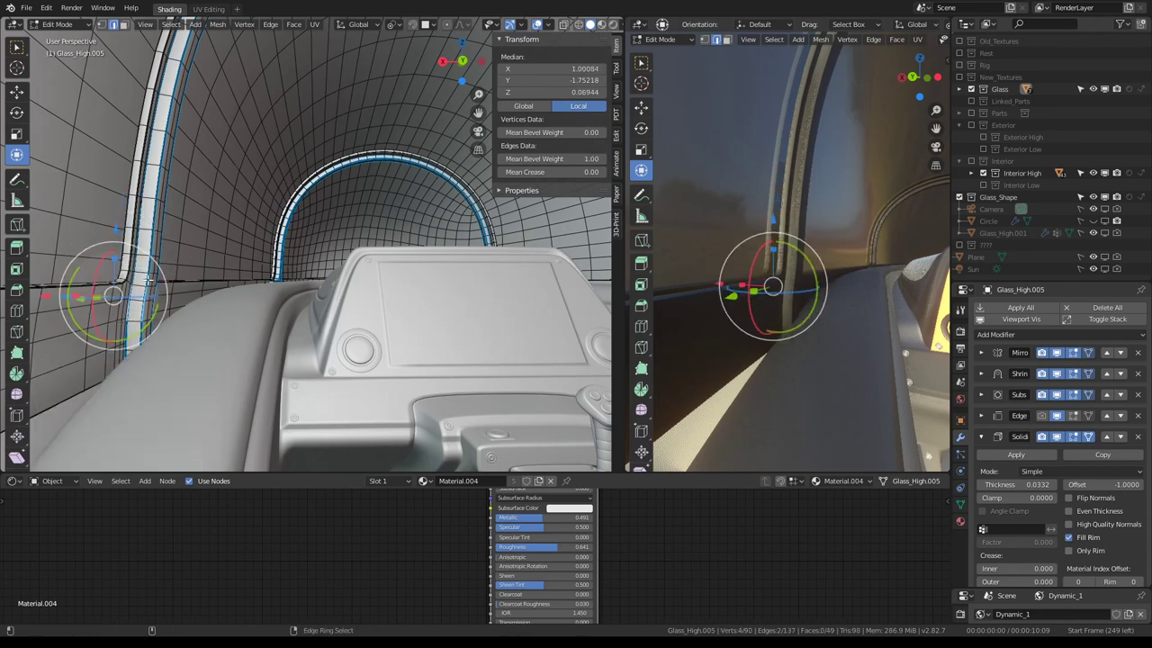
pyautogui.keyDown('ctrl'); pyautogui.keyDown('alt'); pyautogui.keyDown('shift'); pyautogui.click(150, 281); pyautogui.keyUp('shift'); pyautogui.keyUp('alt'); pyautogui.keyUp('ctrl')
pyautogui.press('q')
pyautogui.moveTo(180, 237)
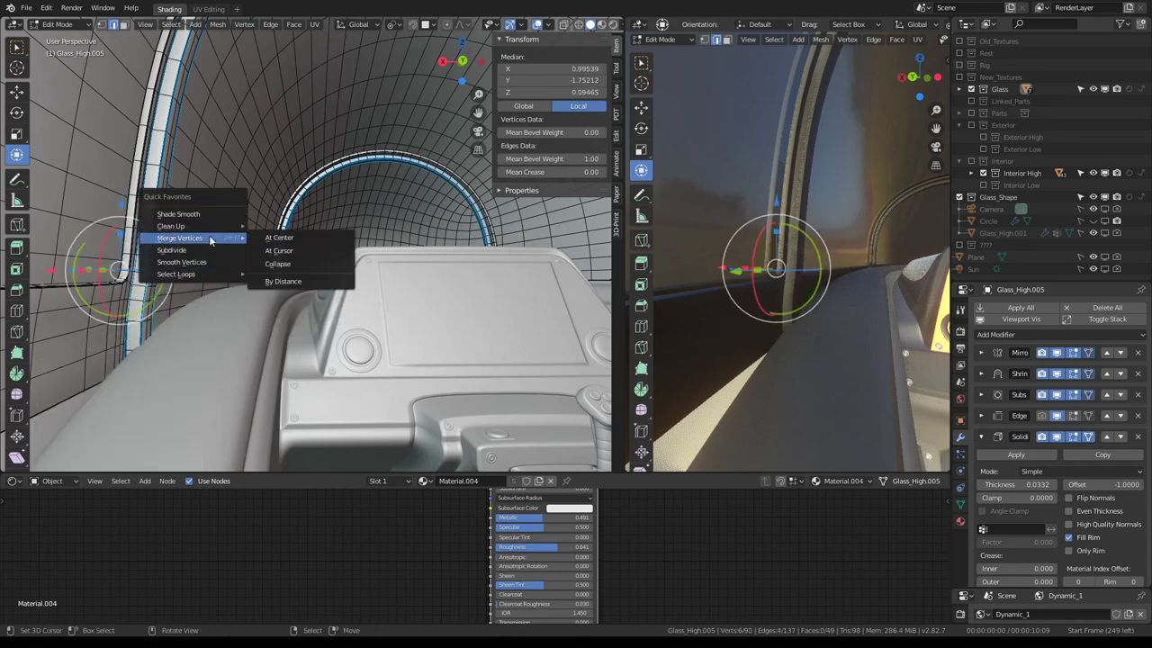
pyautogui.click(279, 264)
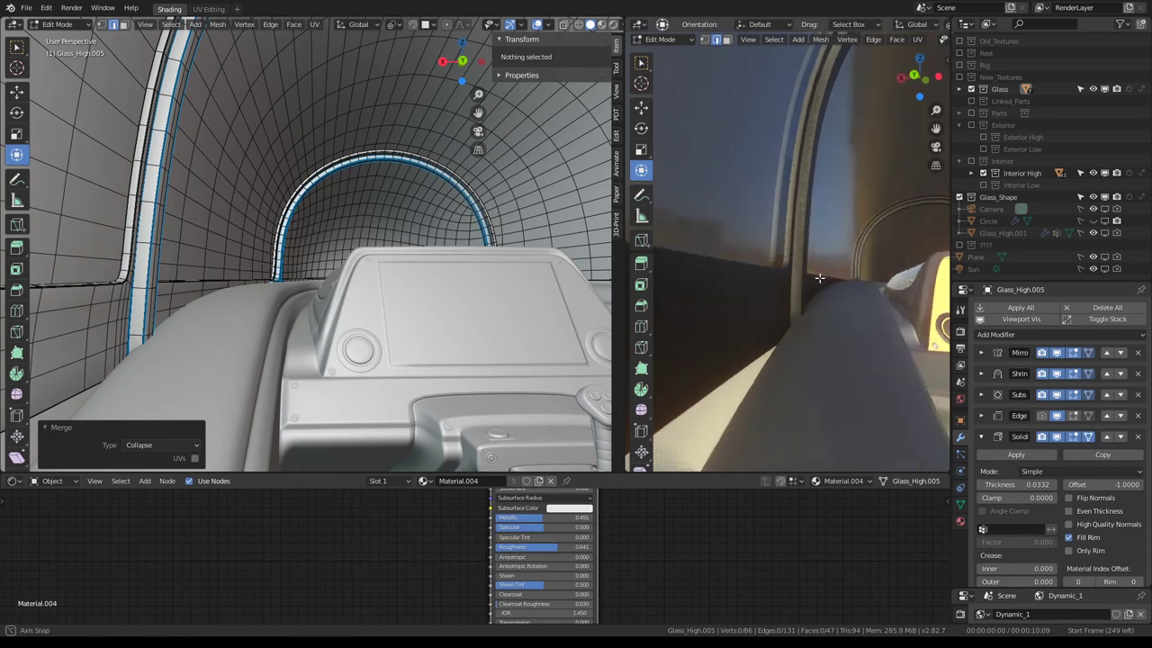
pyautogui.moveTo(832, 270); pyautogui.dragTo(720, 286, button='middle')
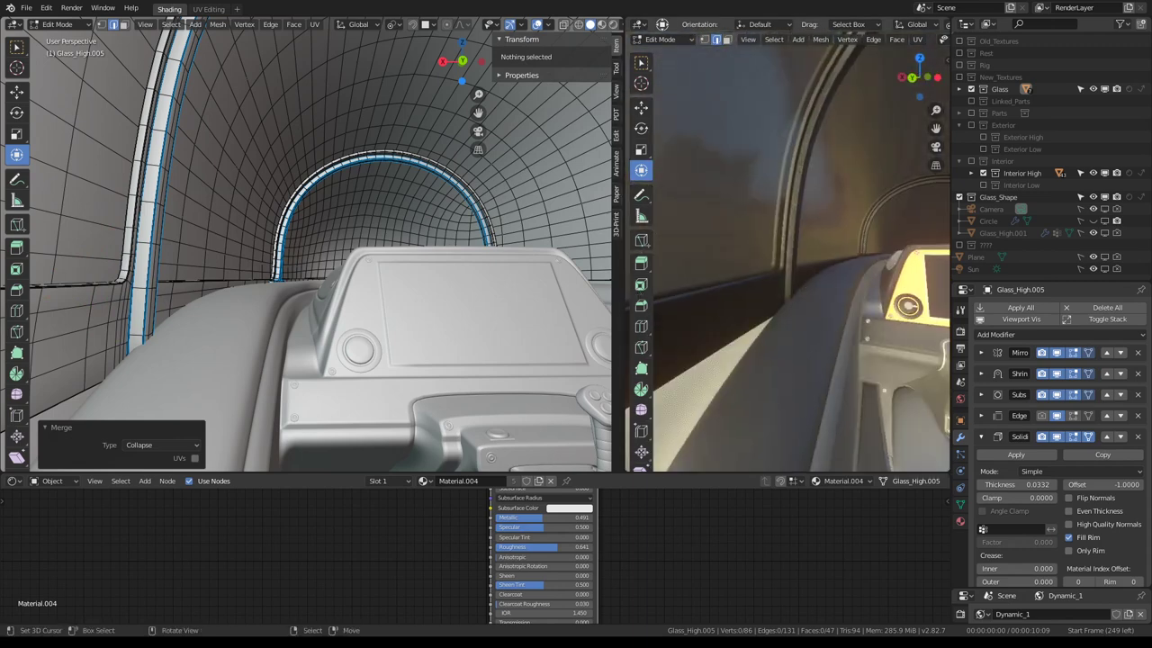
# Zoom and orbit the rendered viewport to inspect the canopy from above and the side
pyautogui.scroll(-3, 796, 250)
pyautogui.scroll(2, 815, 243)
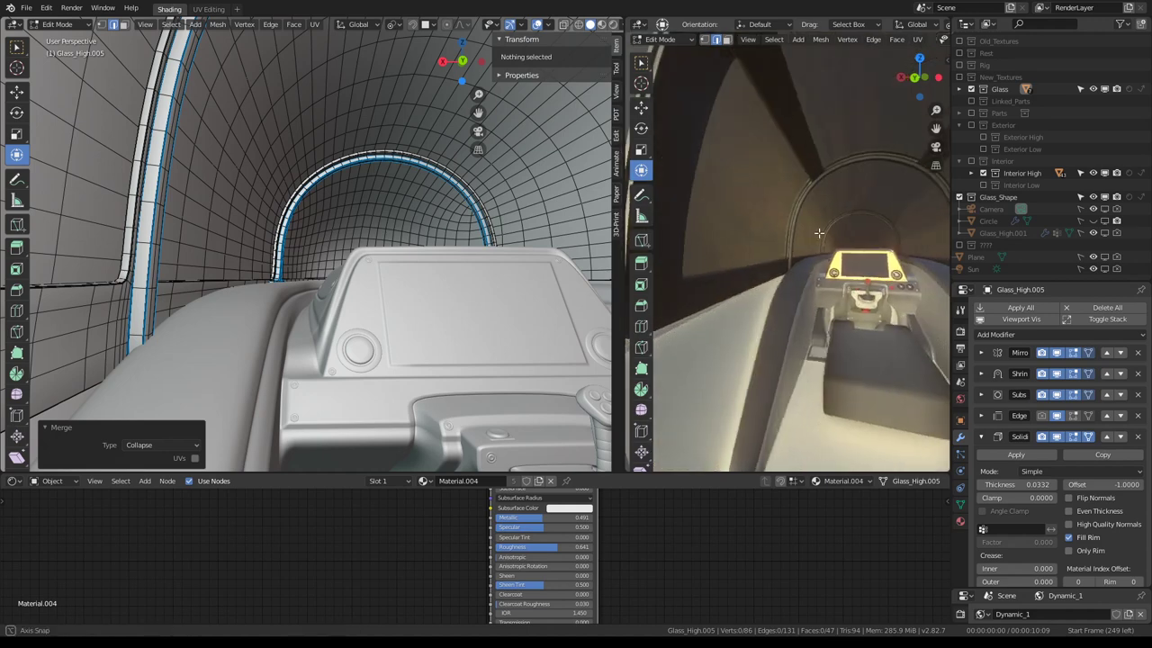
pyautogui.scroll(3, 821, 233)
pyautogui.scroll(-2, 826, 207)
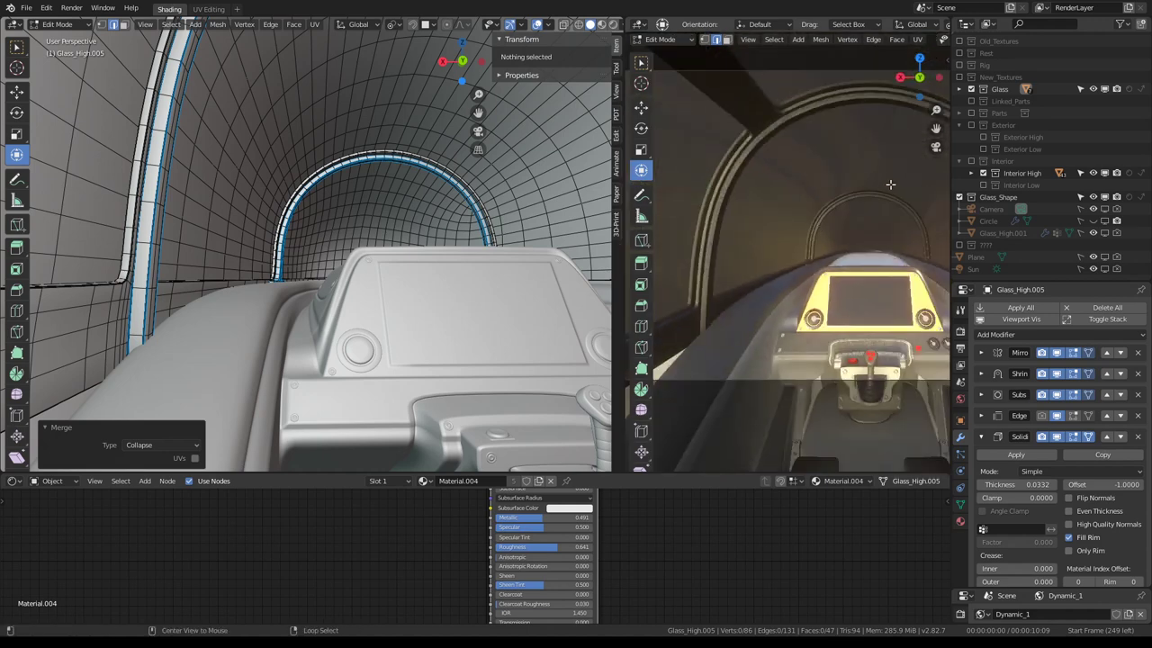
pyautogui.scroll(3, 774, 161)
pyautogui.scroll(2, 753, 240)
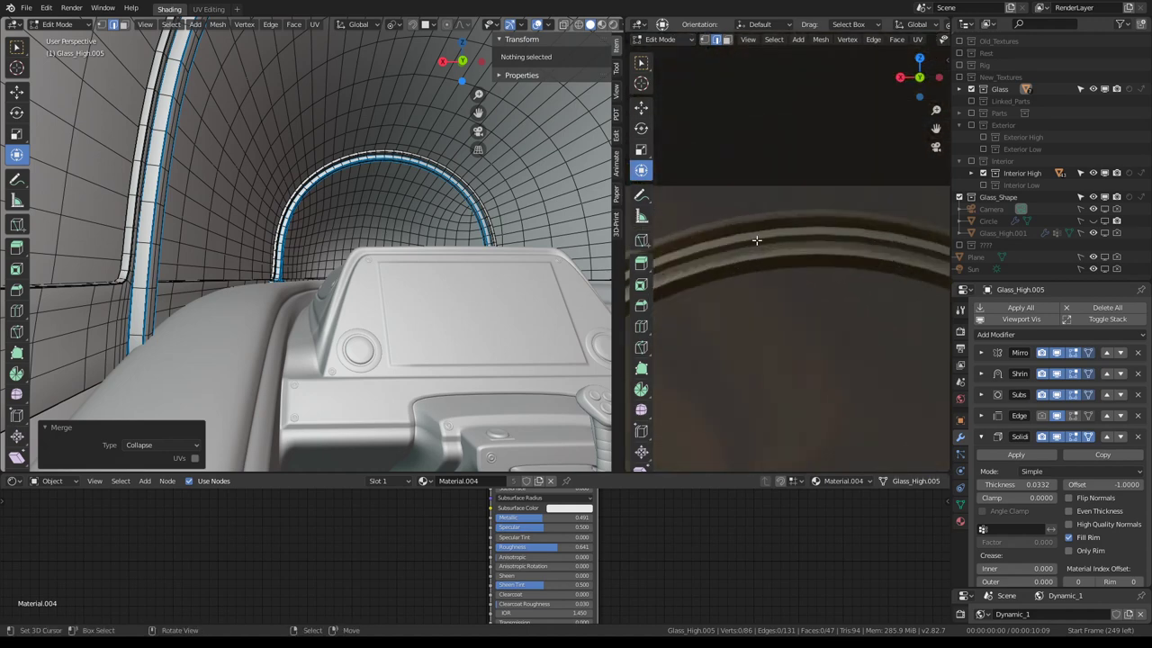
pyautogui.scroll(-5, 753, 239)
pyautogui.moveTo(753, 240)
pyautogui.mouseDown(button='middle')
pyautogui.moveTo(814, 329)
pyautogui.moveTo(749, 166)
pyautogui.moveTo(743, 174)
pyautogui.moveTo(868, 205)
pyautogui.moveTo(827, 225)
pyautogui.mouseUp(button='middle')
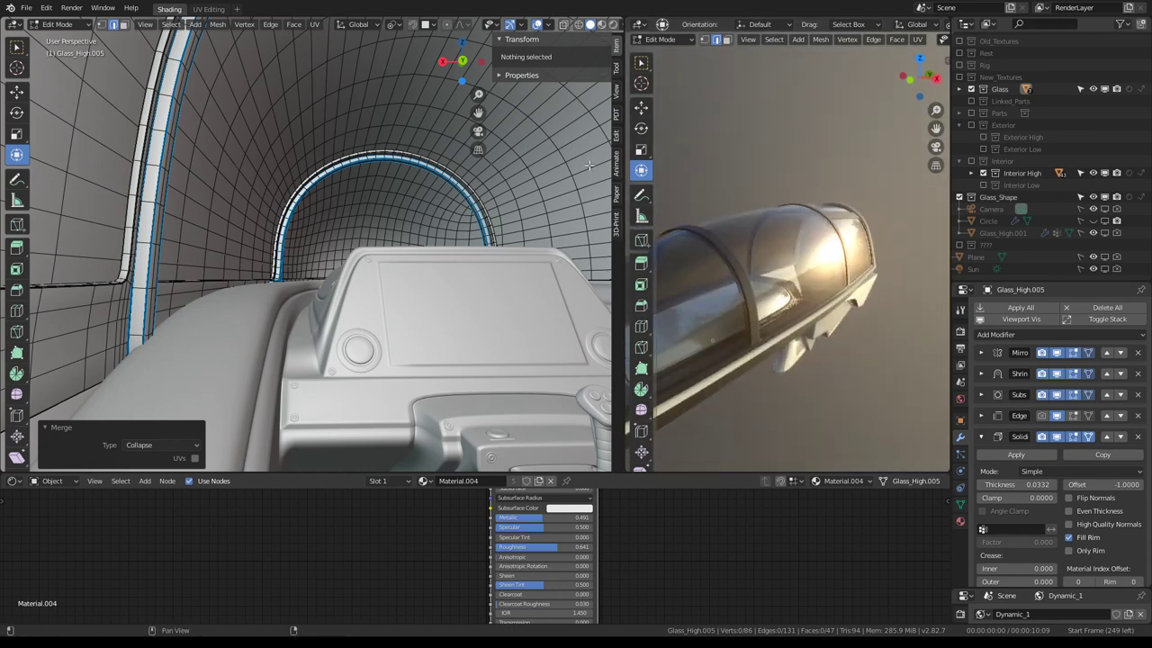
pyautogui.moveTo(780, 188); pyautogui.dragTo(800, 247, button='middle')
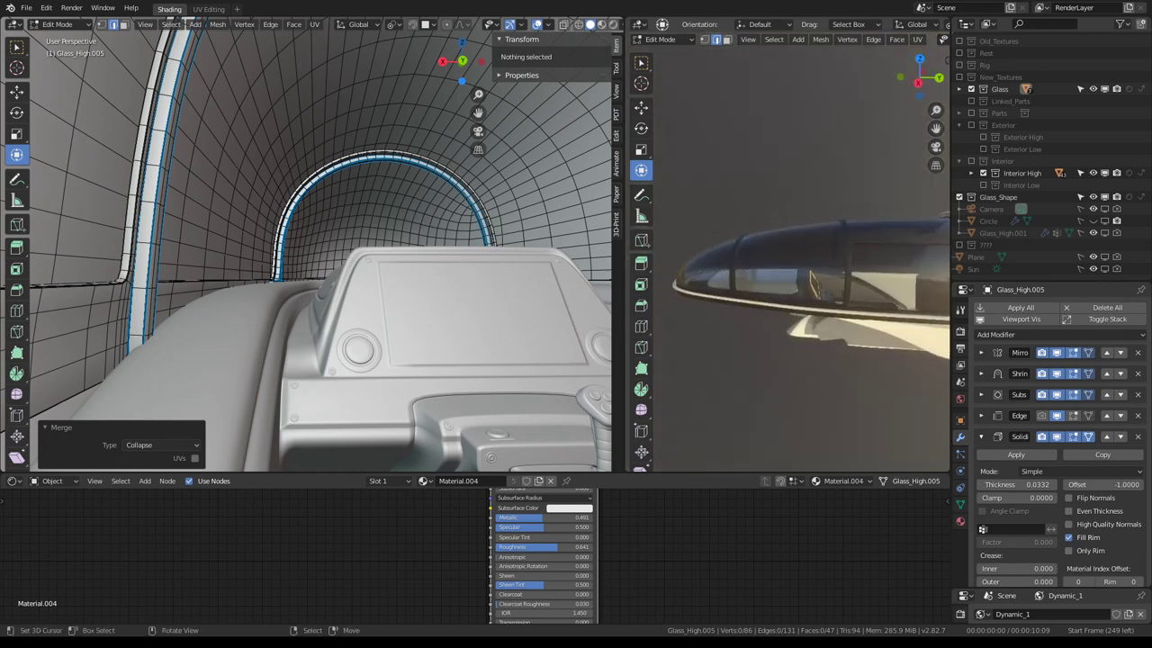
# View the canopy through the scene camera, then return to Object Mode
pyautogui.press('KP_0')
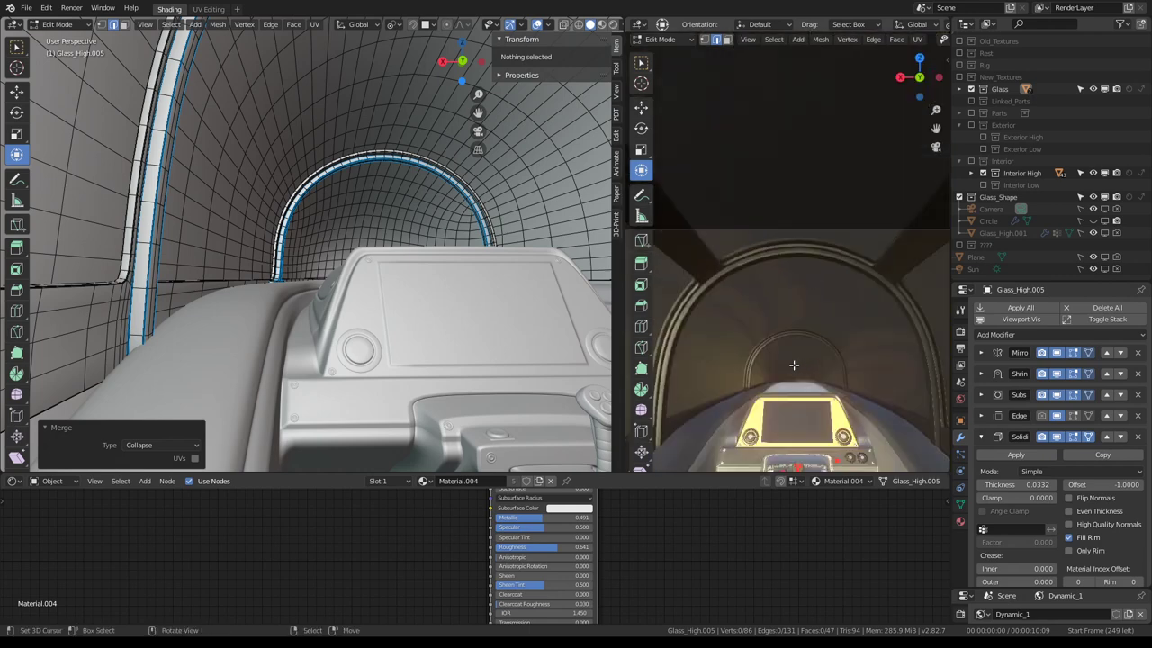
pyautogui.moveTo(786, 325)
pyautogui.mouseDown(button='middle')
pyautogui.moveTo(816, 205)
pyautogui.moveTo(799, 233)
pyautogui.mouseUp(button='middle')
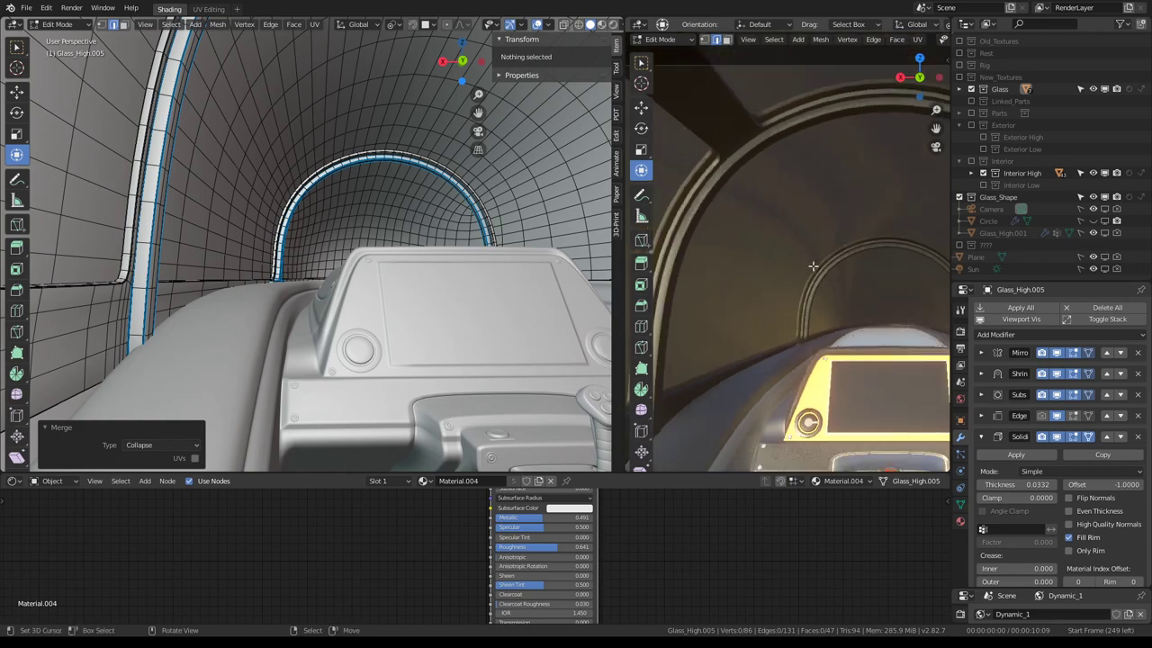
pyautogui.scroll(-5, 414, 189)
pyautogui.scroll(-5, 414, 189)
pyautogui.press('Tab')
# In Glass_High.004's edge mode, fill a new face between two strut edges
pyautogui.click(414, 189)
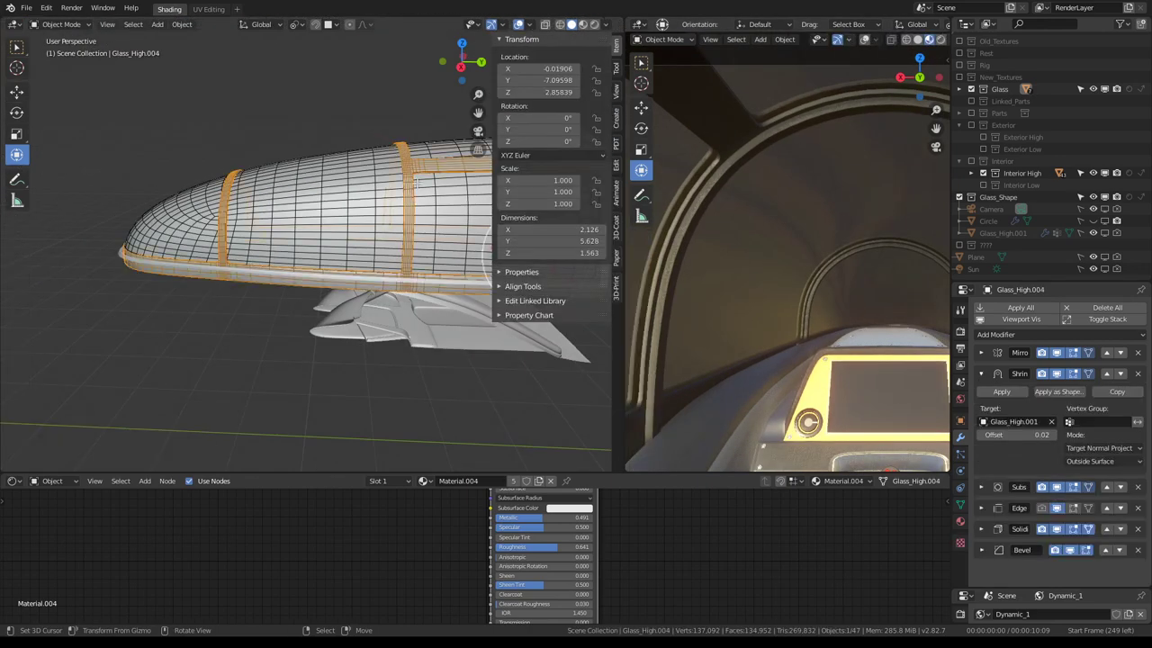
pyautogui.press('Tab')
pyautogui.hotkey('ctrl', 'space')
pyautogui.moveTo(630, 270); pyautogui.dragTo(683, 234, button='middle')
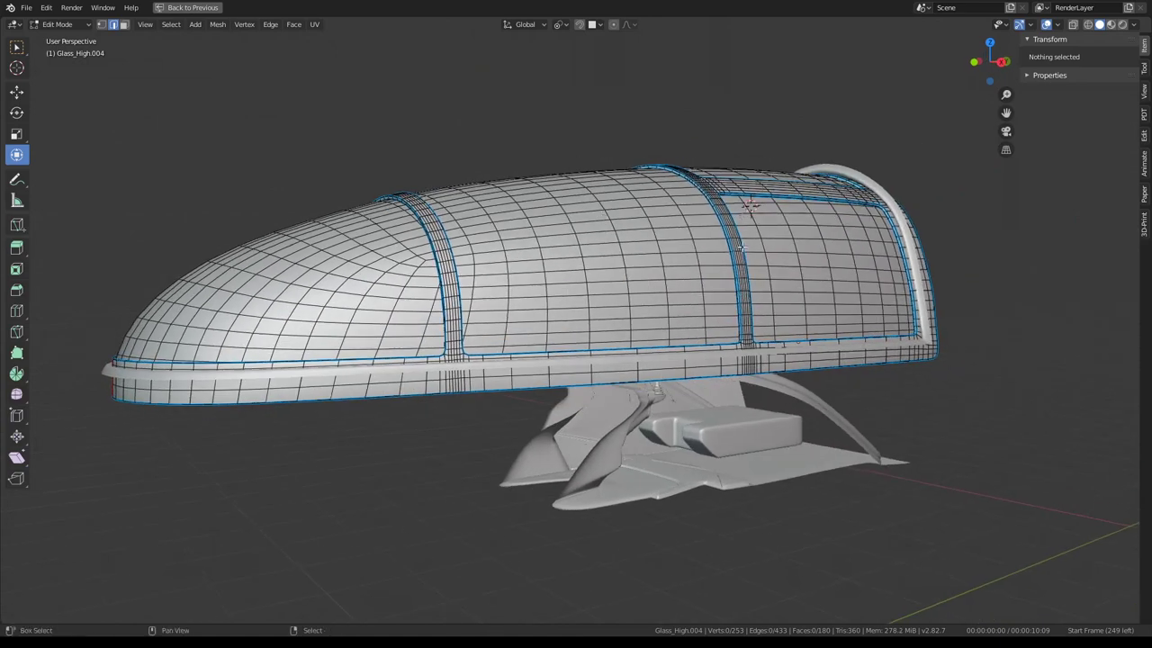
pyautogui.scroll(3, 754, 220)
pyautogui.click(765, 206)
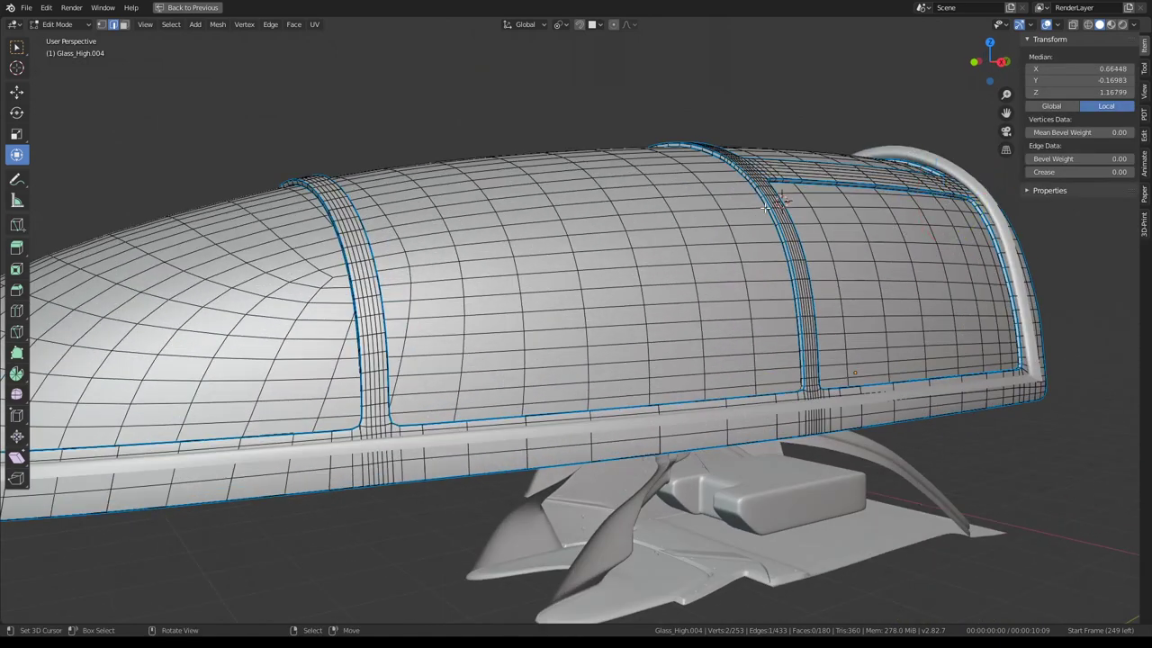
pyautogui.click(113, 24)
pyautogui.moveTo(629, 297); pyautogui.dragTo(955, 302, button='middle')
pyautogui.press('a')
pyautogui.click(752, 261)
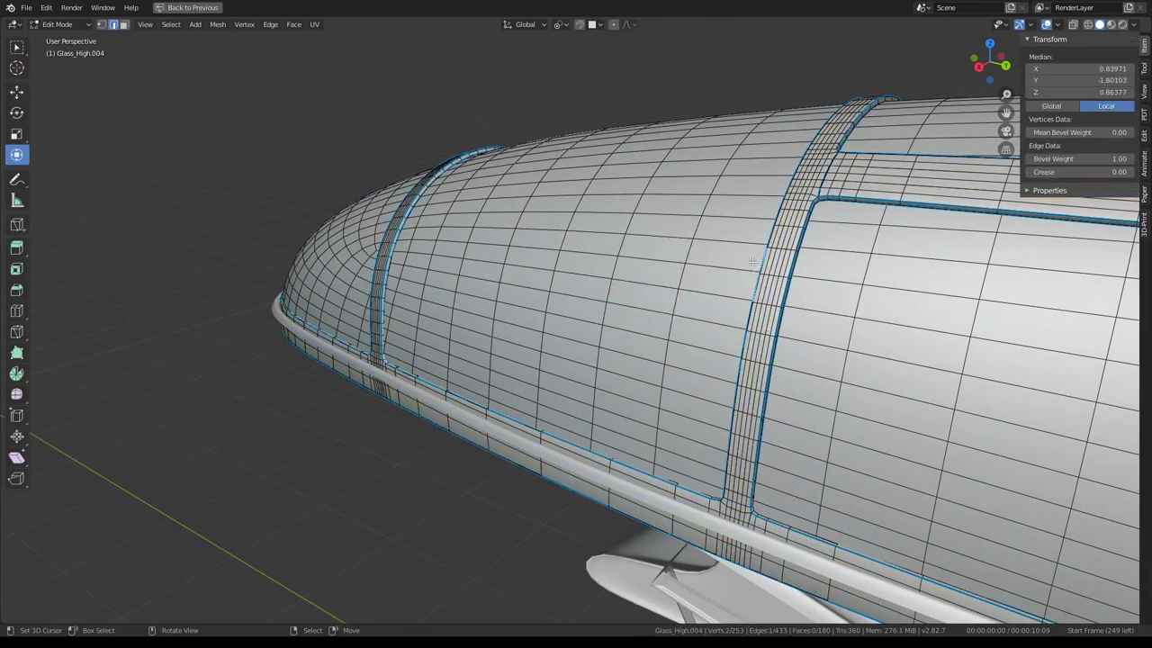
pyautogui.keyDown('shift'); pyautogui.click(402, 230); pyautogui.keyUp('shift')
pyautogui.press('f')
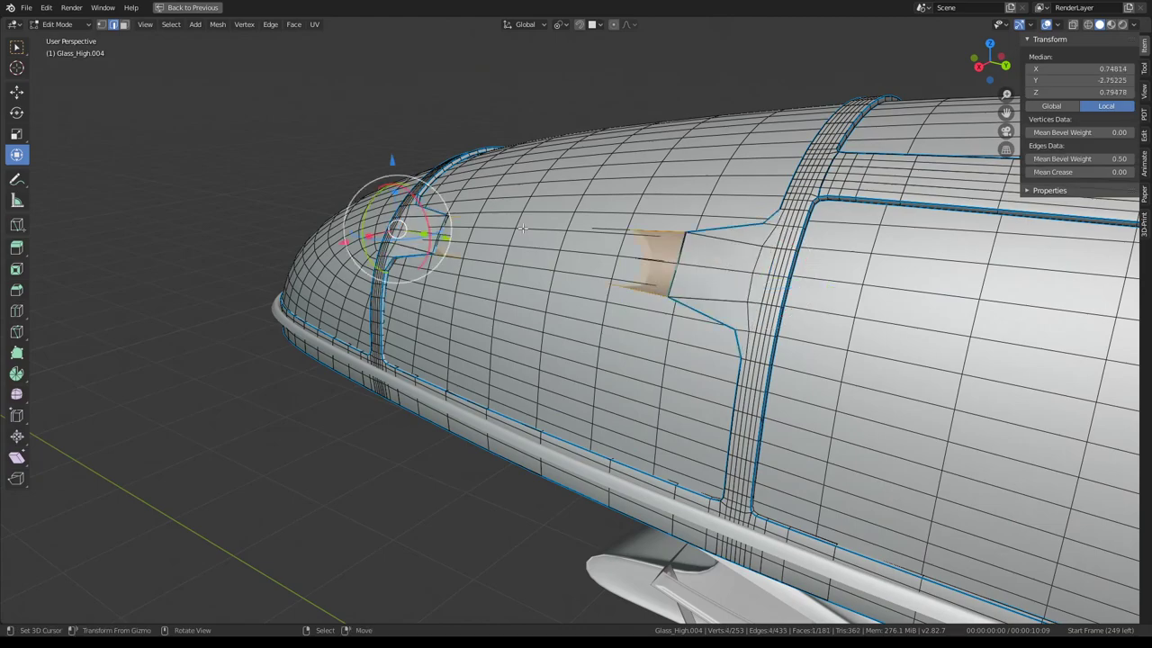
# Select the edge run along the strut plus edges on the ring band
pyautogui.moveTo(402, 230)
pyautogui.mouseDown(button='middle')
pyautogui.moveTo(723, 226)
pyautogui.moveTo(586, 213)
pyautogui.mouseUp(button='middle')
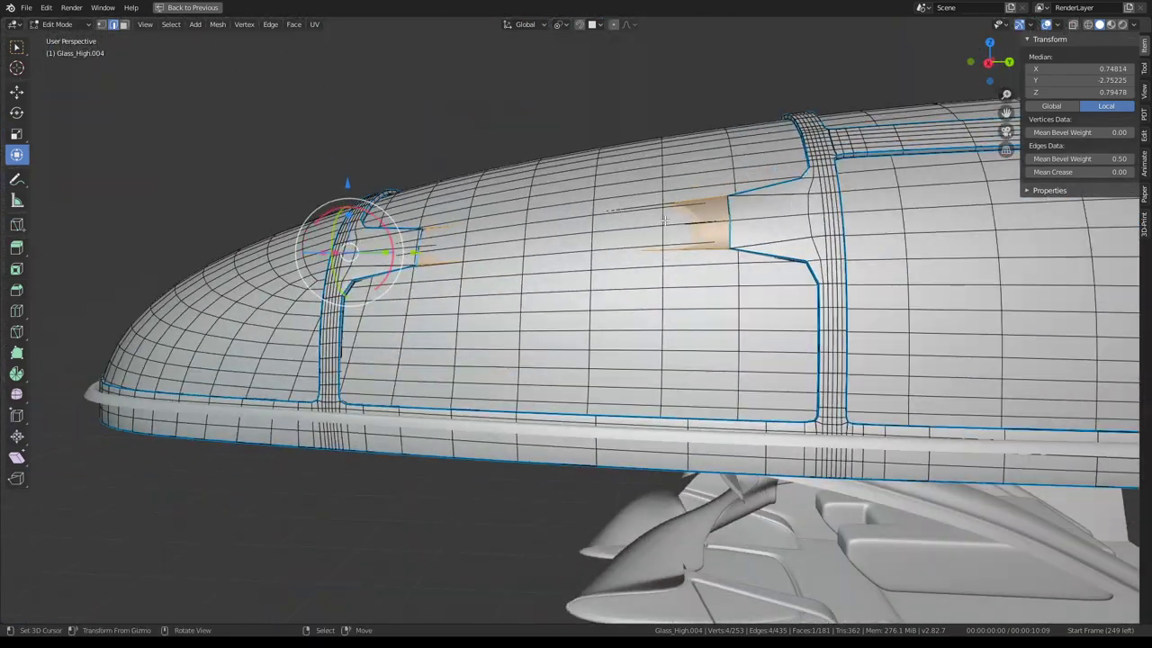
pyautogui.hotkey('ctrl', 'space')
pyautogui.scroll(-4, 827, 167)
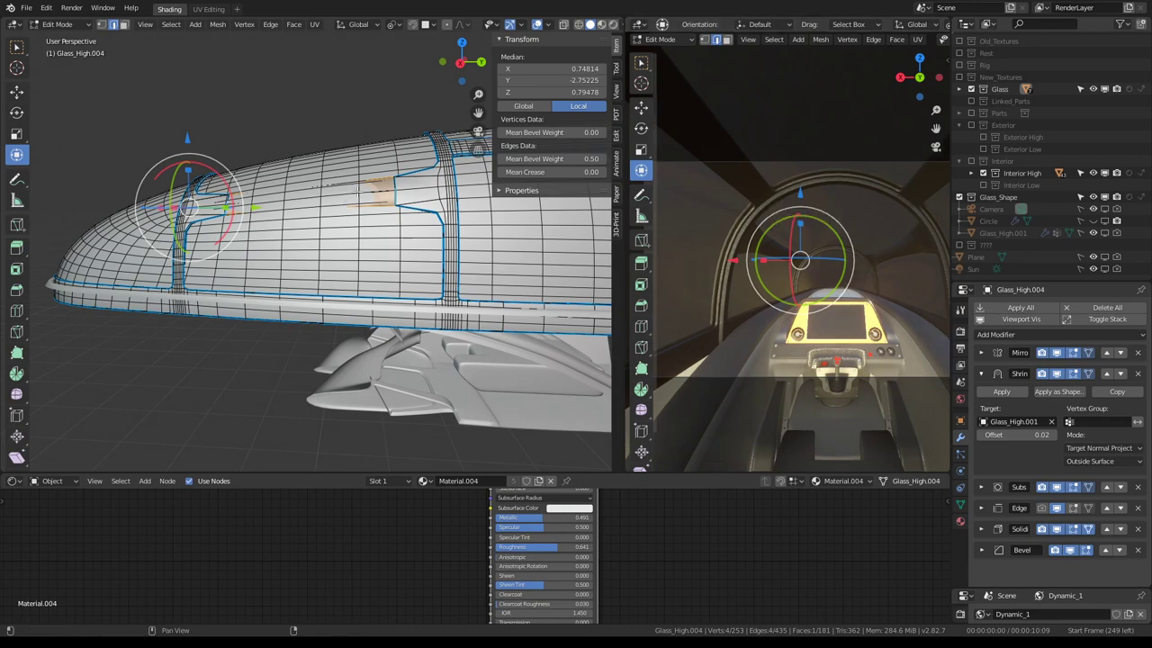
pyautogui.keyDown('ctrl'); pyautogui.click(361, 182); pyautogui.keyUp('ctrl')
pyautogui.moveTo(347, 199); pyautogui.dragTo(434, 122, button='middle')
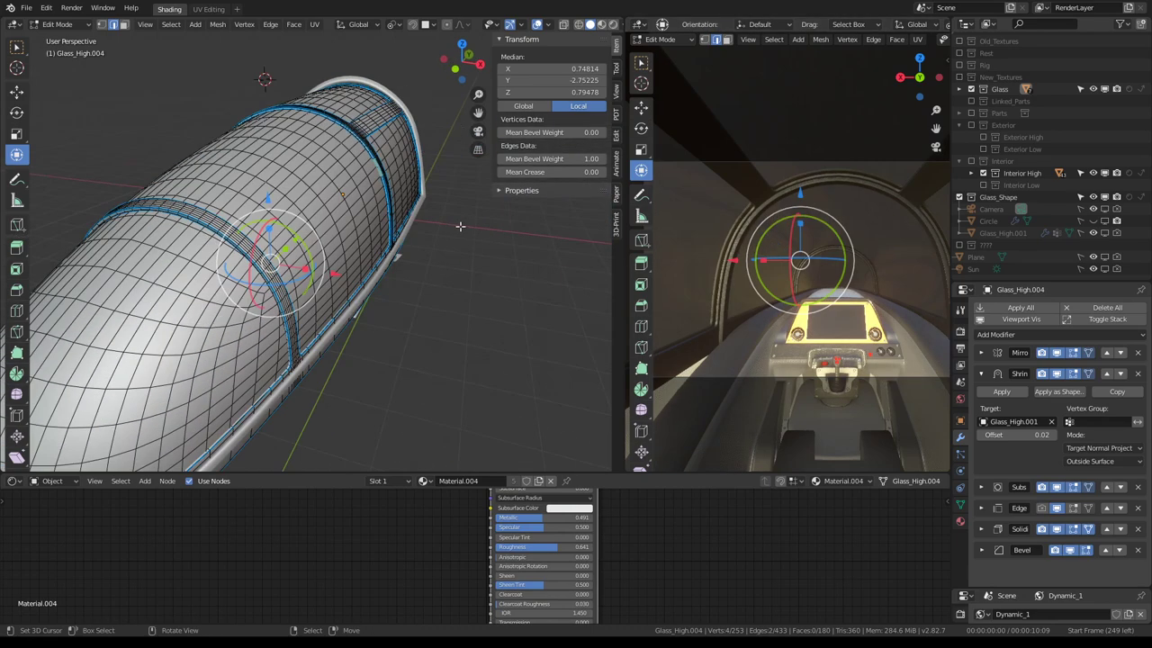
pyautogui.scroll(3, 435, 121)
pyautogui.scroll(2, 435, 121)
pyautogui.click(430, 146)
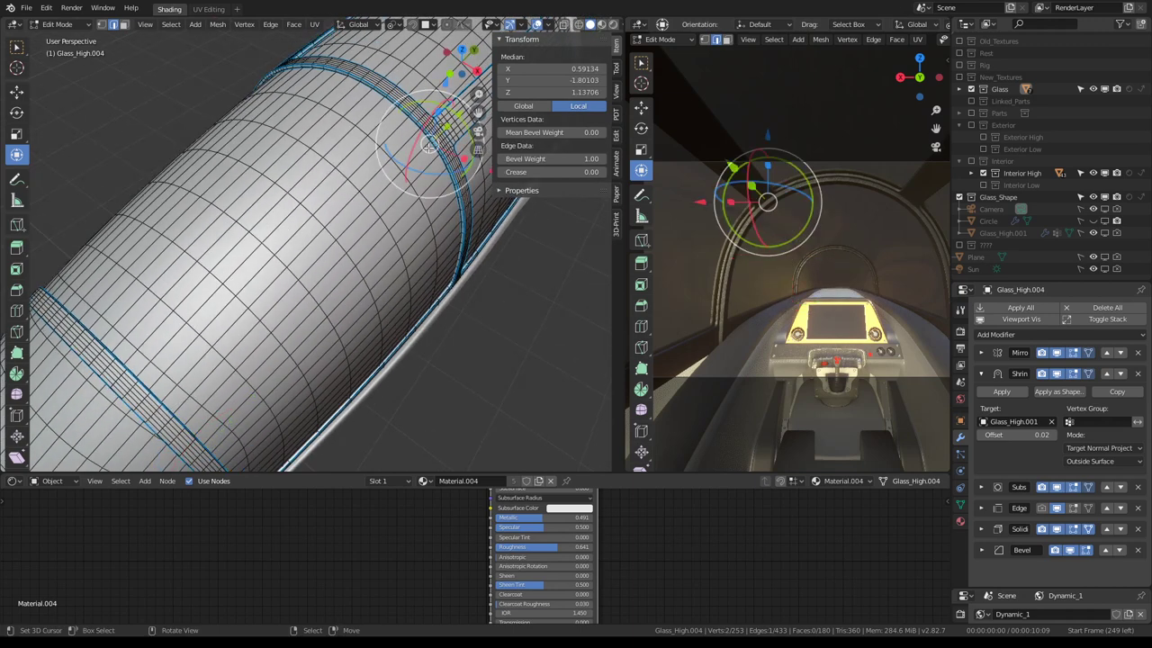
pyautogui.keyDown('shift'); pyautogui.click(177, 416); pyautogui.keyUp('shift')
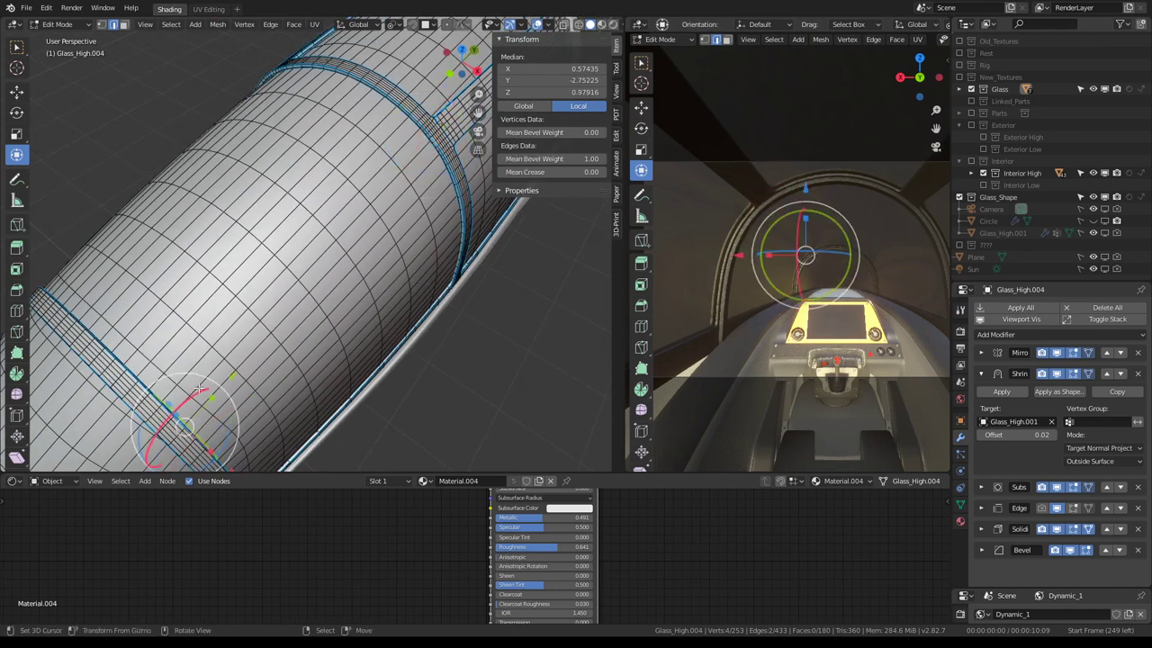
pyautogui.moveTo(178, 415); pyautogui.dragTo(234, 342, button='middle')
# Turn on Simplify in the render settings
pyautogui.click(961, 310)
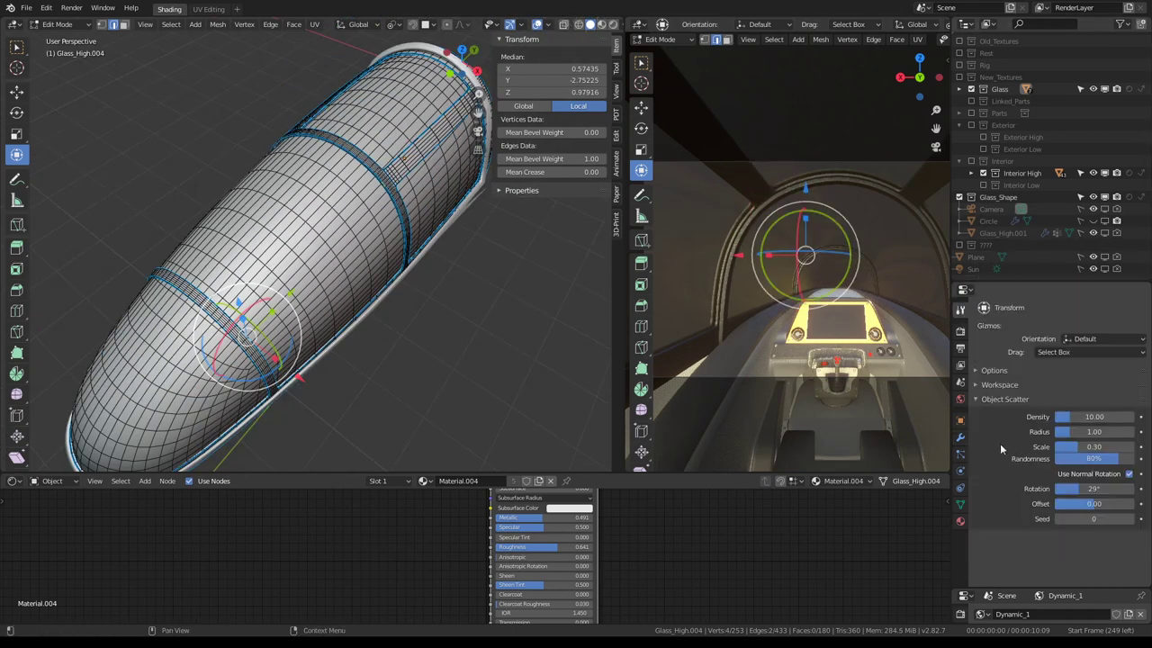
pyautogui.click(959, 333)
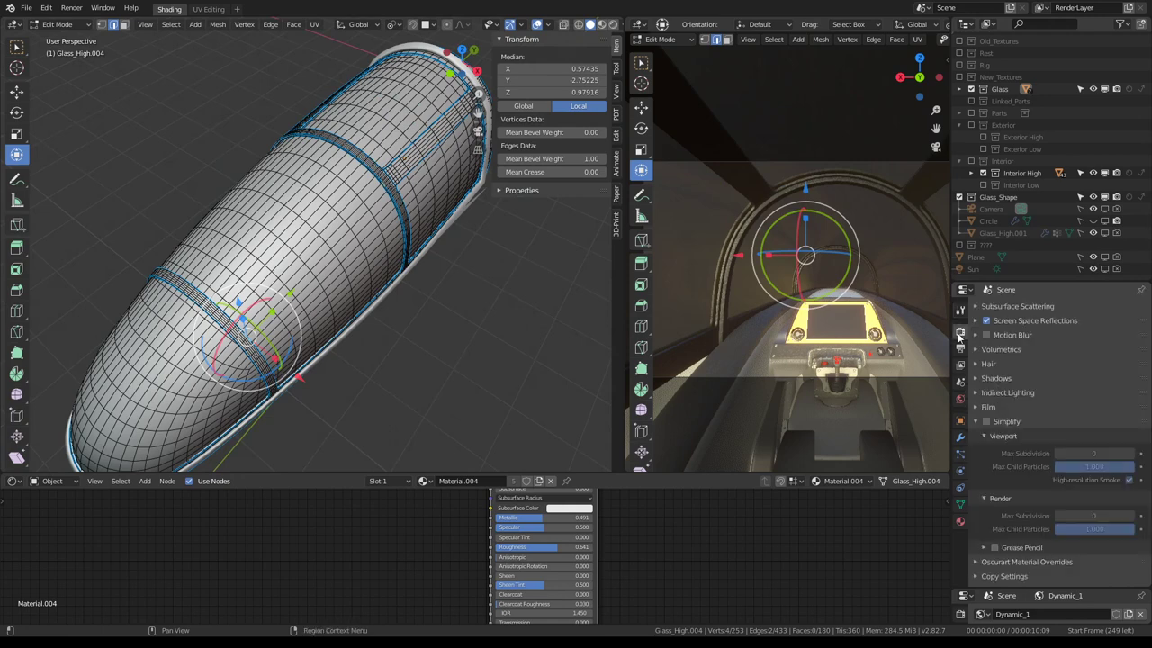
pyautogui.click(986, 421)
# Hide the glass so only the canopy frame shows, and edit the frame mesh
pyautogui.press('Tab')
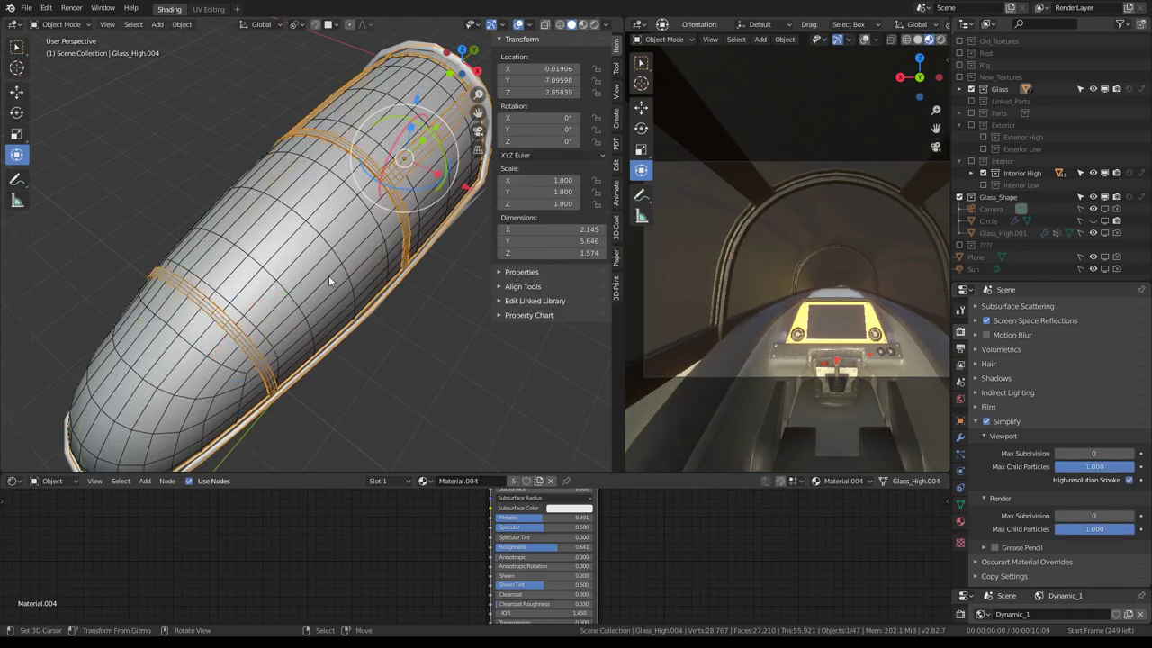
pyautogui.hotkey('shift', 'h')
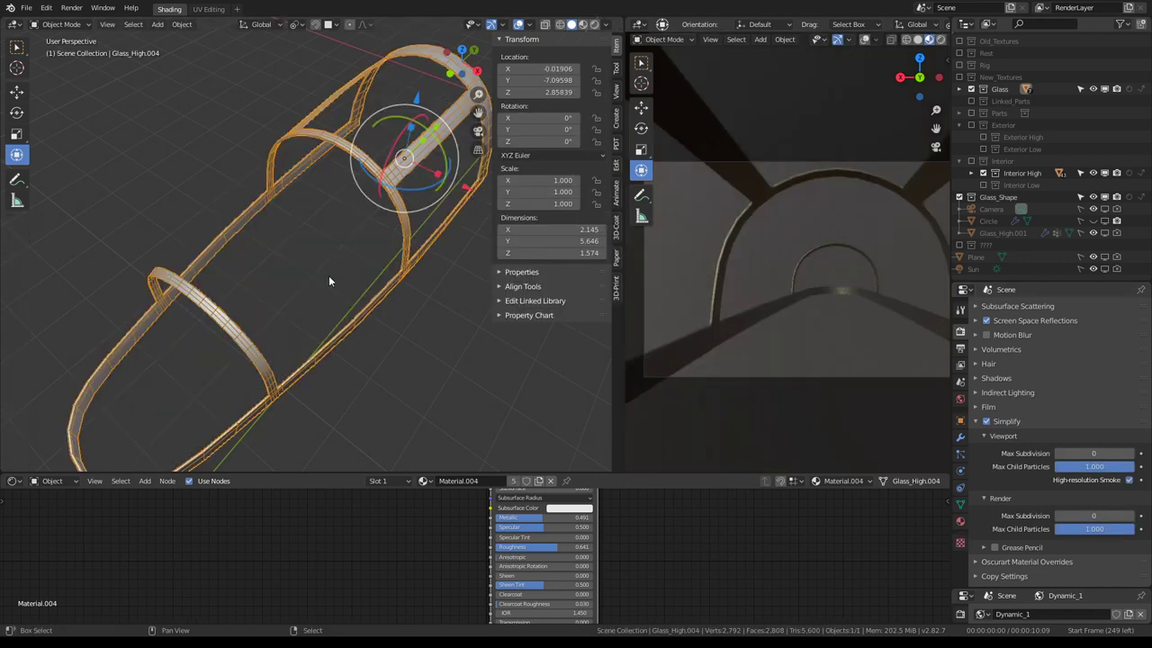
pyautogui.press('Tab')
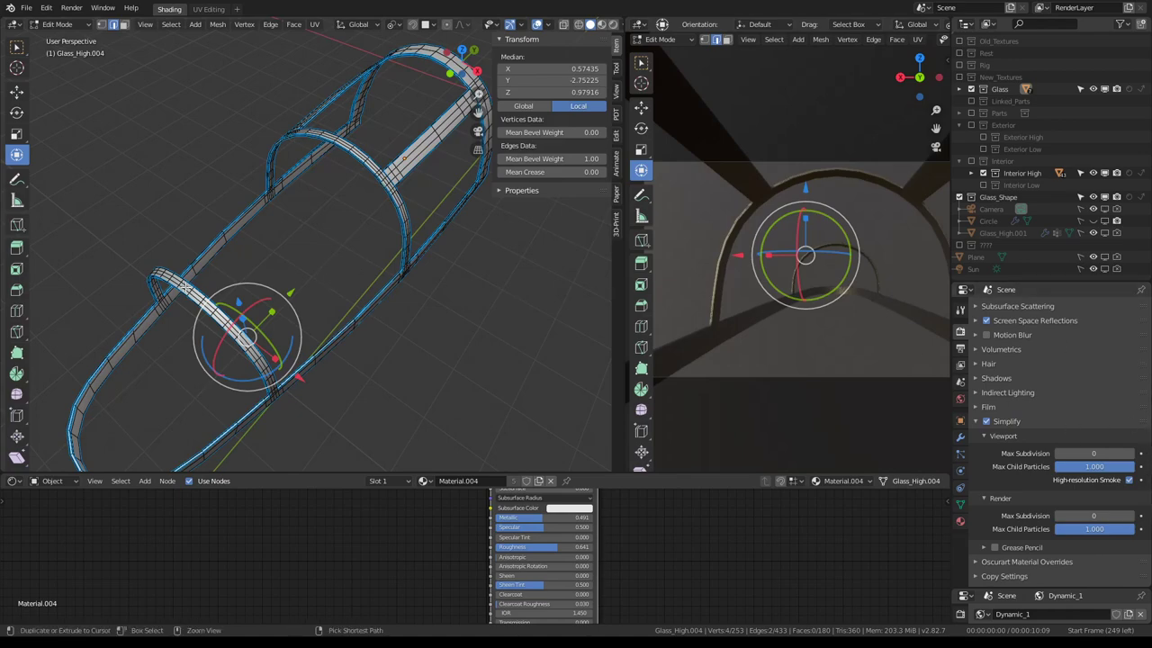
pyautogui.hotkey('ctrl', 'space')
pyautogui.moveTo(471, 280); pyautogui.dragTo(693, 232, button='middle')
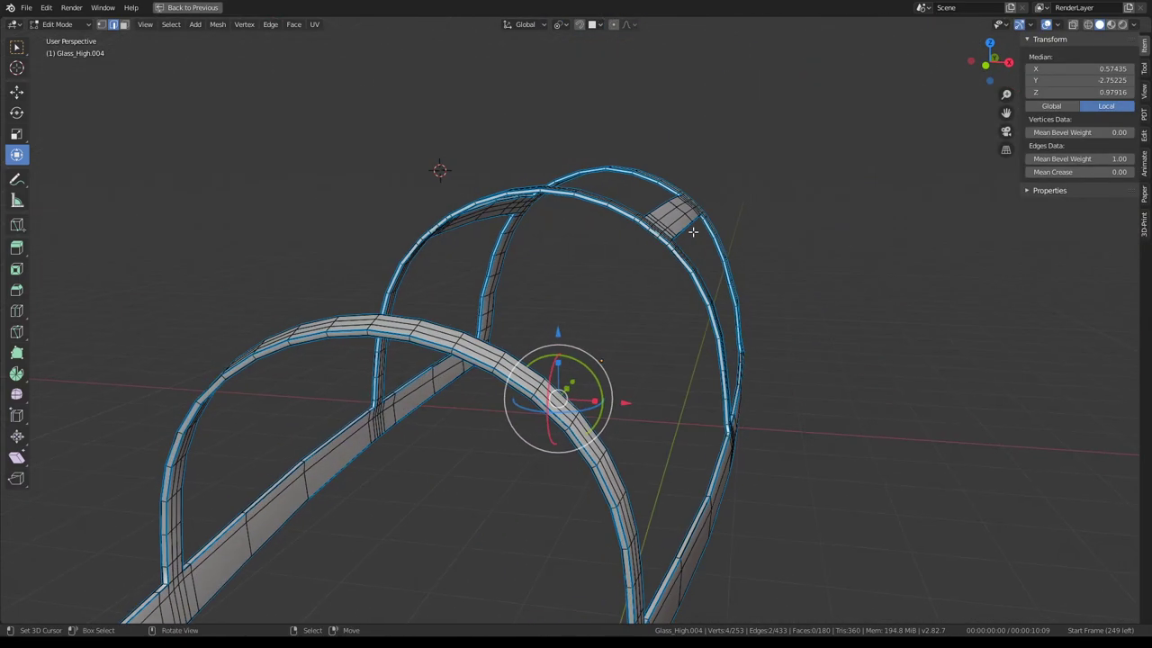
# In Front view, subdivide the inner-band ring edges
pyautogui.press('KP_1')
pyautogui.scroll(2, 693, 232)
pyautogui.scroll(4, 693, 232)
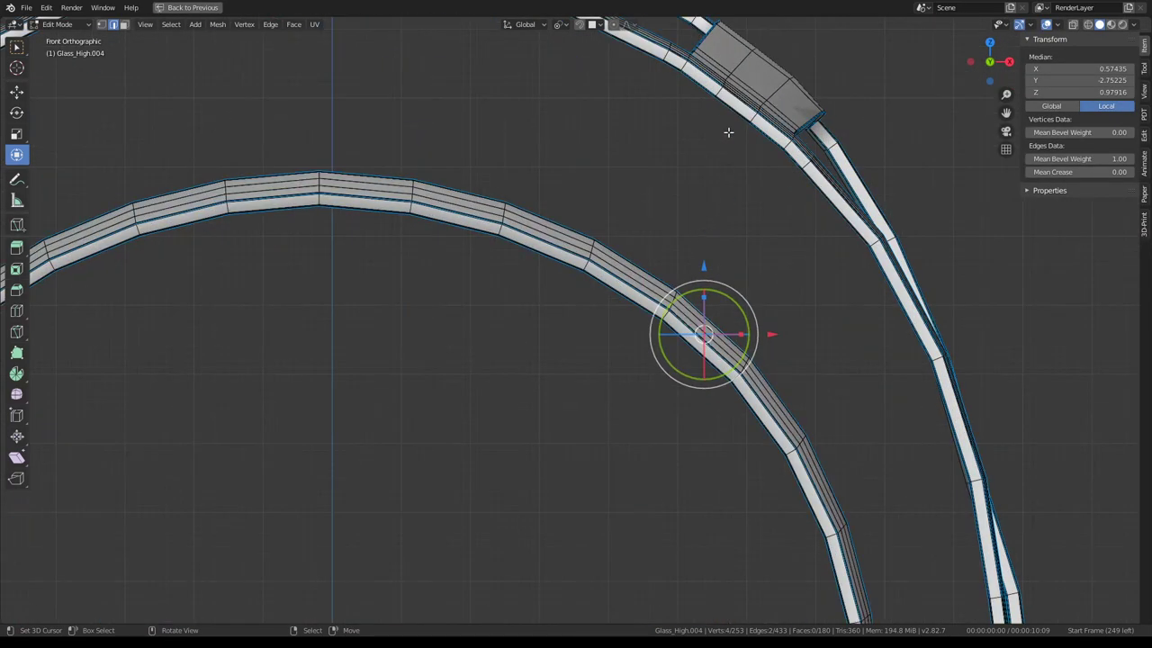
pyautogui.click(733, 111)
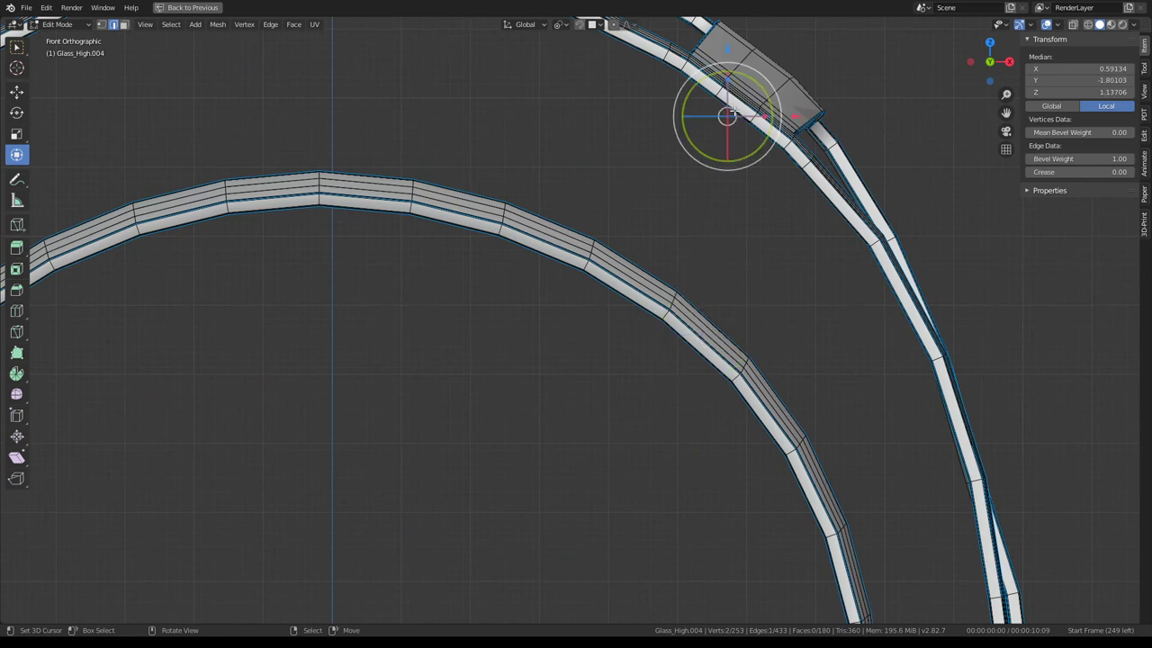
pyautogui.keyDown('ctrl'); pyautogui.keyDown('alt'); pyautogui.click(642, 277); pyautogui.keyUp('alt'); pyautogui.keyUp('ctrl')
pyautogui.press('q')
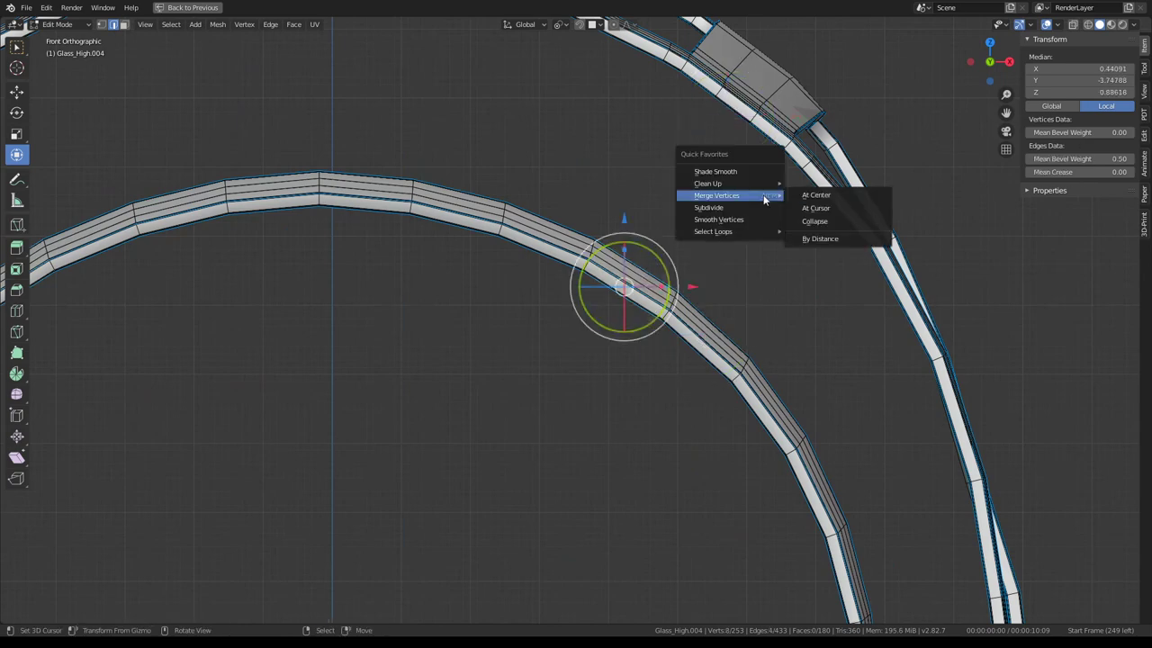
pyautogui.click(715, 208)
# Bridge an outer-arch edge and an inner-band edge with a diagonal strut face
pyautogui.click(740, 116)
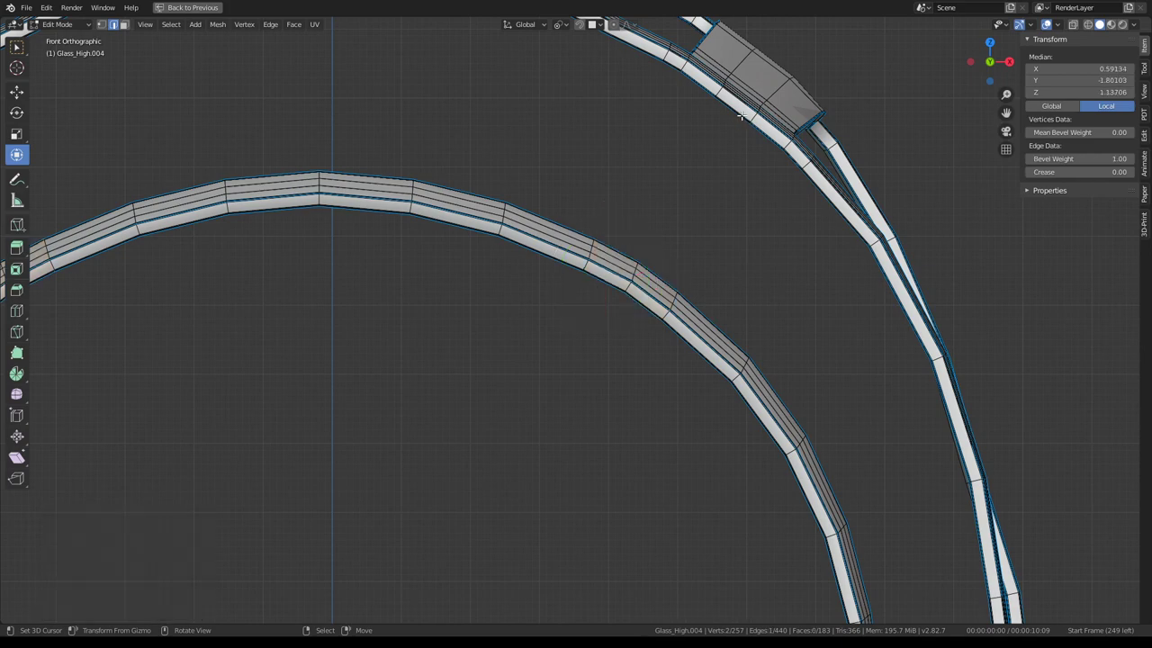
pyautogui.keyDown('shift'); pyautogui.click(656, 278); pyautogui.keyUp('shift')
pyautogui.press('f')
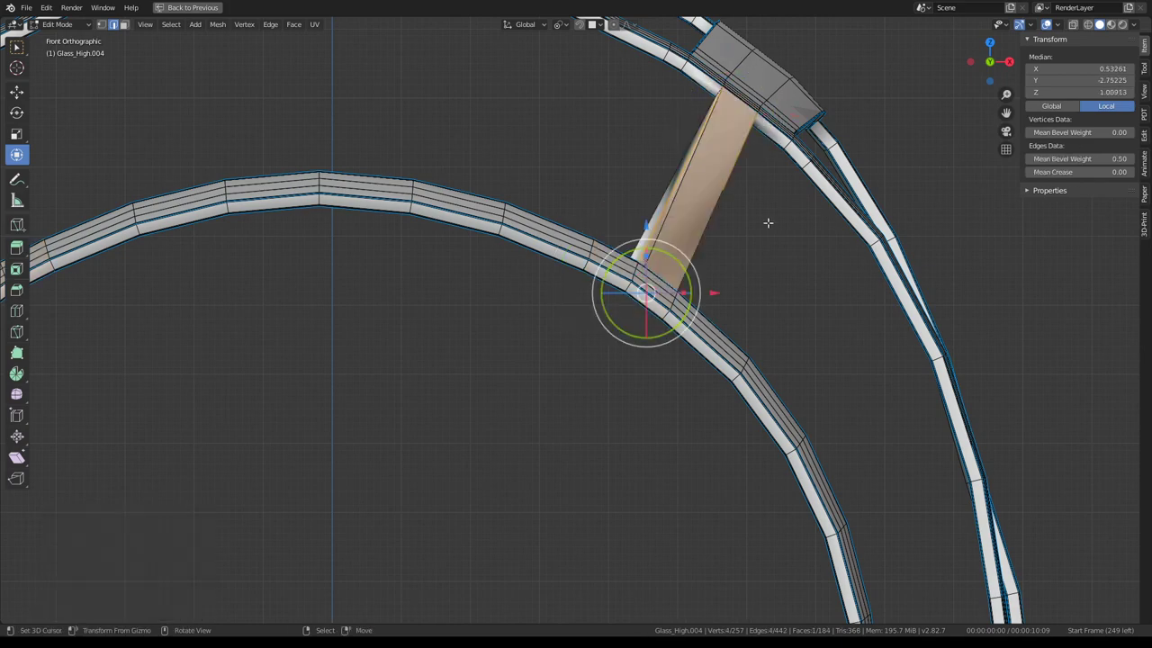
# Subdivide the two long rails with 5 cuts
pyautogui.scroll(-5, 767, 223)
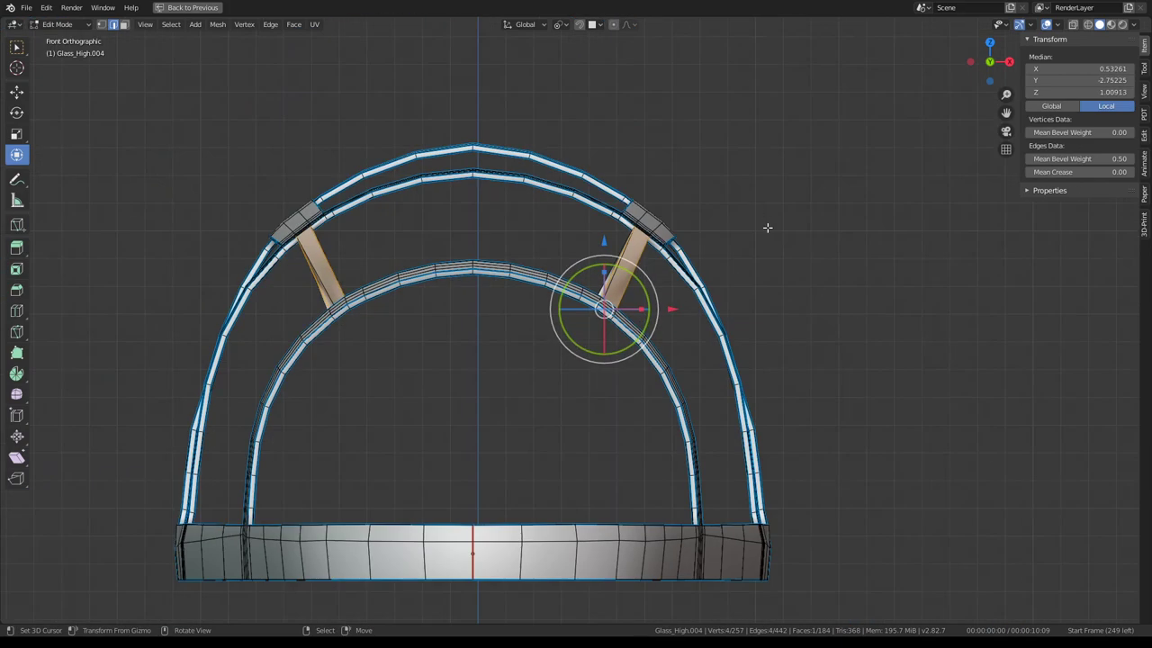
pyautogui.moveTo(766, 225)
pyautogui.mouseDown(button='middle')
pyautogui.moveTo(707, 254)
pyautogui.moveTo(594, 255)
pyautogui.moveTo(629, 257)
pyautogui.moveTo(756, 216)
pyautogui.moveTo(729, 185)
pyautogui.moveTo(780, 222)
pyautogui.moveTo(733, 243)
pyautogui.mouseUp(button='middle')
pyautogui.press('q')
pyautogui.click(730, 237)
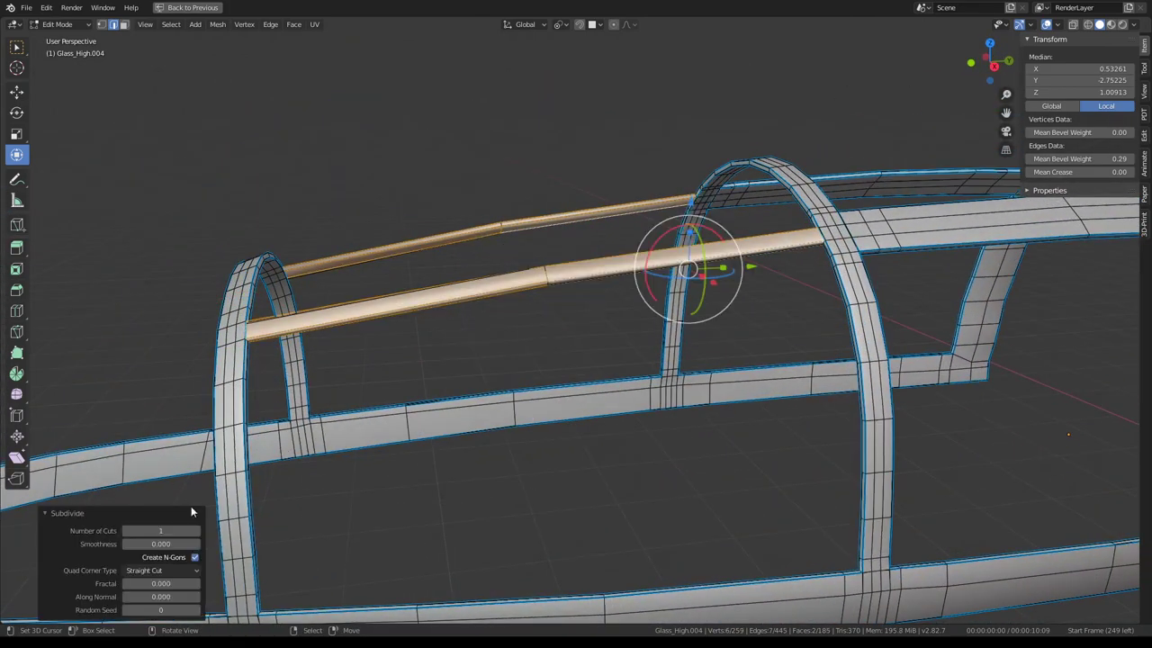
pyautogui.moveTo(199, 530); pyautogui.dragTo(197, 532)
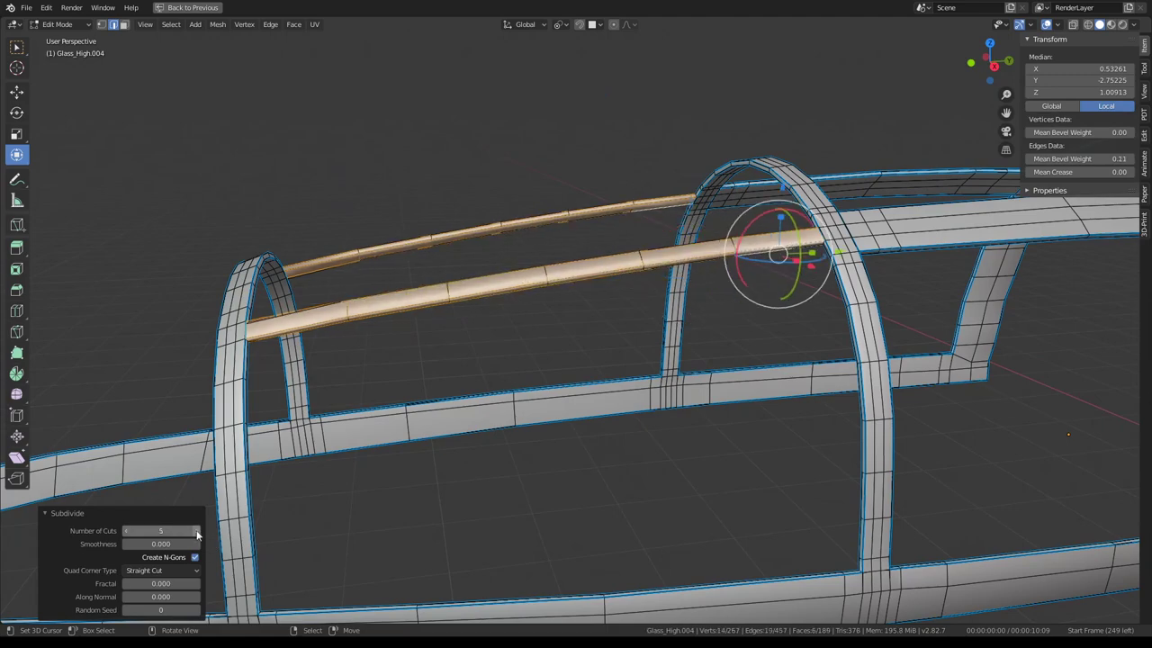
# Return to Object Mode and check the frame through the scene camera
pyautogui.press('Tab')
pyautogui.scroll(-5, 558, 265)
pyautogui.moveTo(558, 266); pyautogui.dragTo(746, 249, button='middle')
pyautogui.press('KP_0')
pyautogui.scroll(-3, 744, 256)
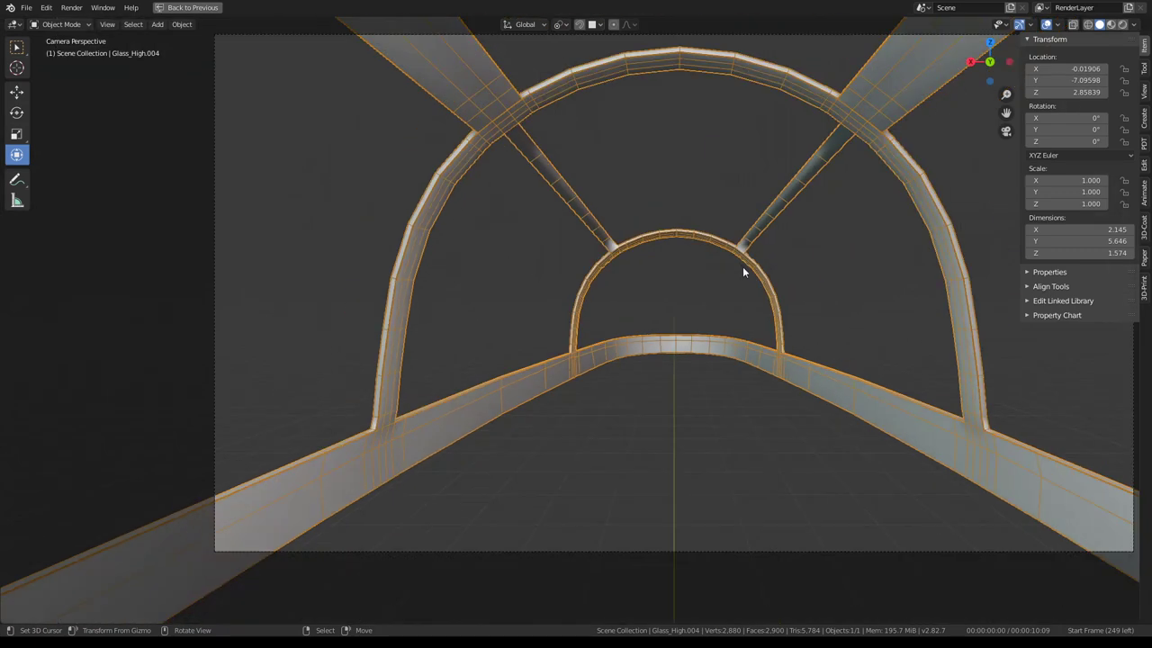
pyautogui.scroll(-3, 736, 255)
pyautogui.scroll(3, 735, 225)
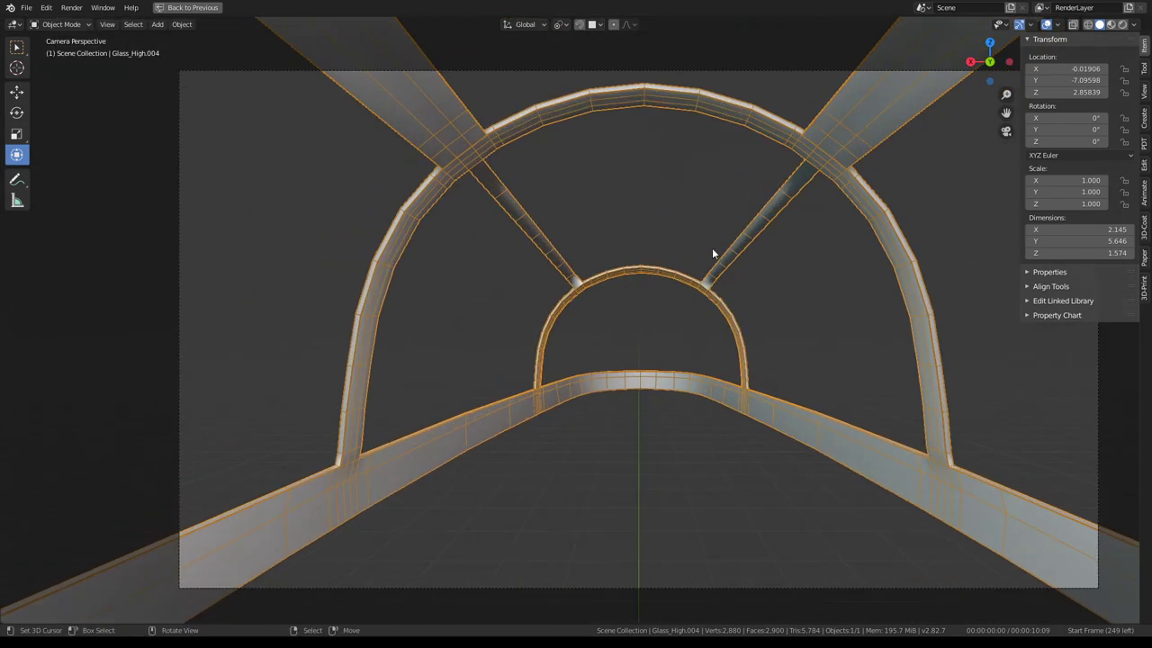
# Turn Simplify off again and view the rails in a maximized perspective view
pyautogui.hotkey('ctrl', 'space')
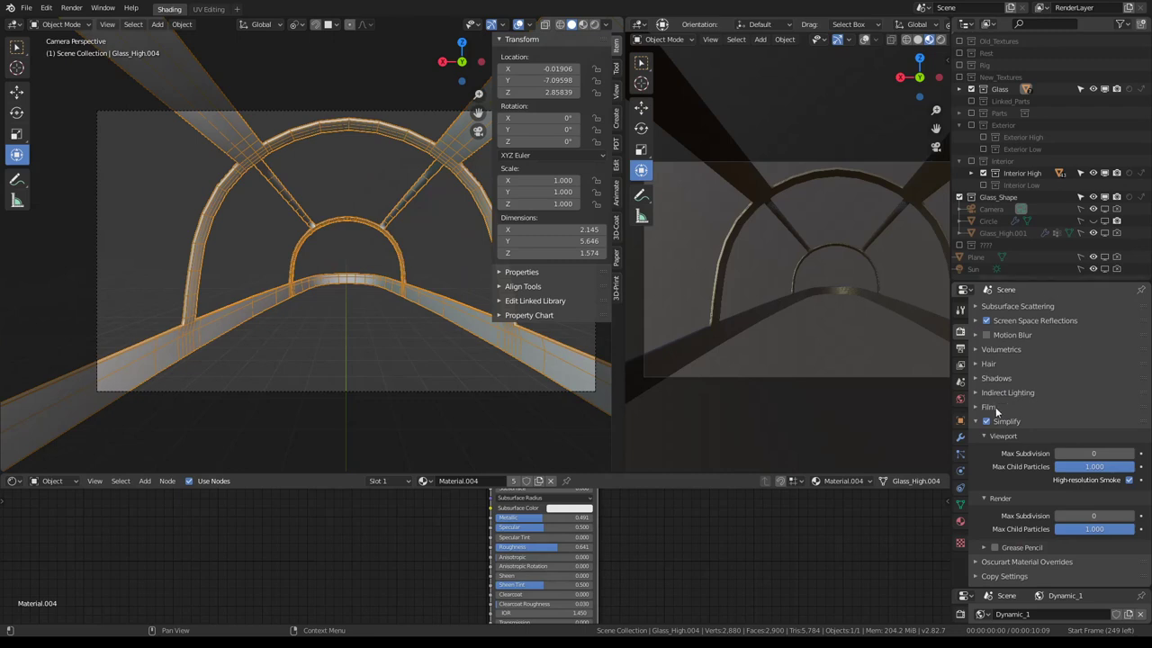
pyautogui.click(986, 421)
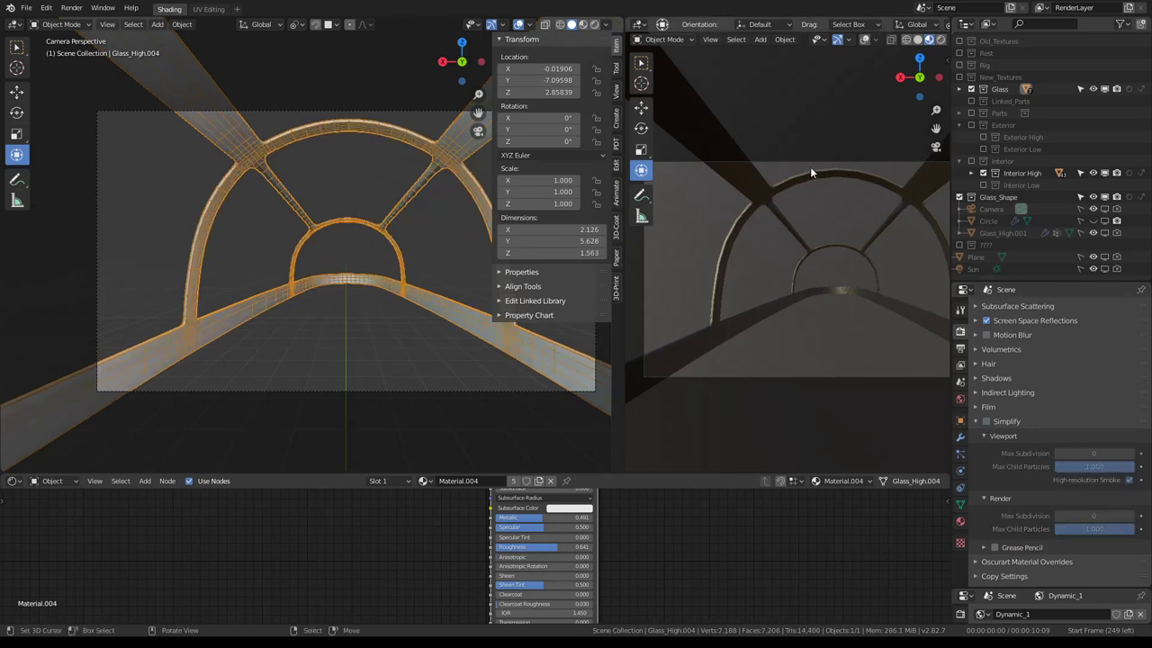
pyautogui.scroll(3, 785, 216)
pyautogui.scroll(-5, 790, 214)
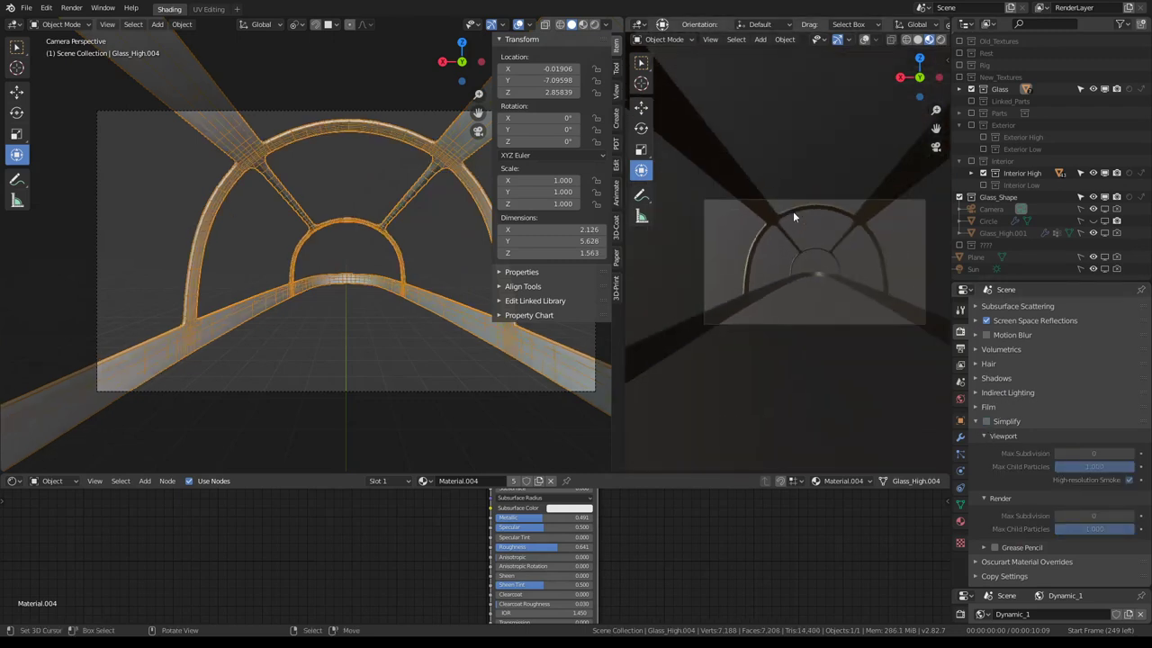
pyautogui.scroll(2, 794, 211)
pyautogui.hotkey('ctrl', 'space')
pyautogui.moveTo(268, 207)
pyautogui.mouseDown(button='middle')
pyautogui.moveTo(442, 235)
pyautogui.moveTo(504, 224)
pyautogui.mouseUp(button='middle')
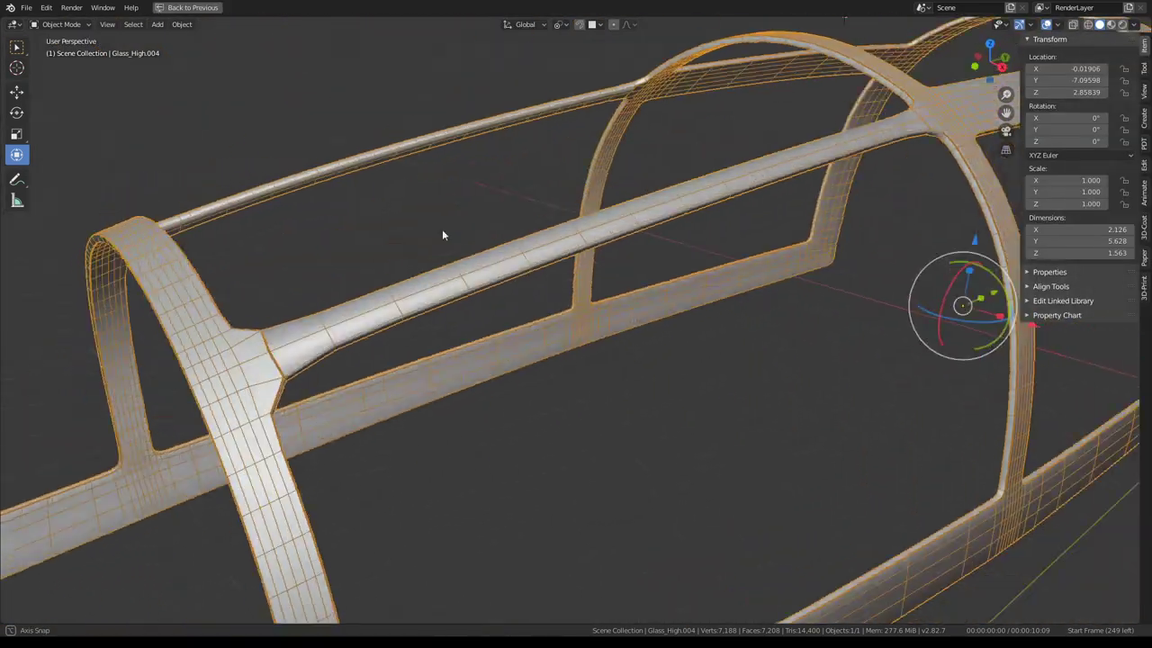
# Edit the frame mesh and select an edge loop at the rail junction
pyautogui.press('Tab')
pyautogui.click(629, 298)
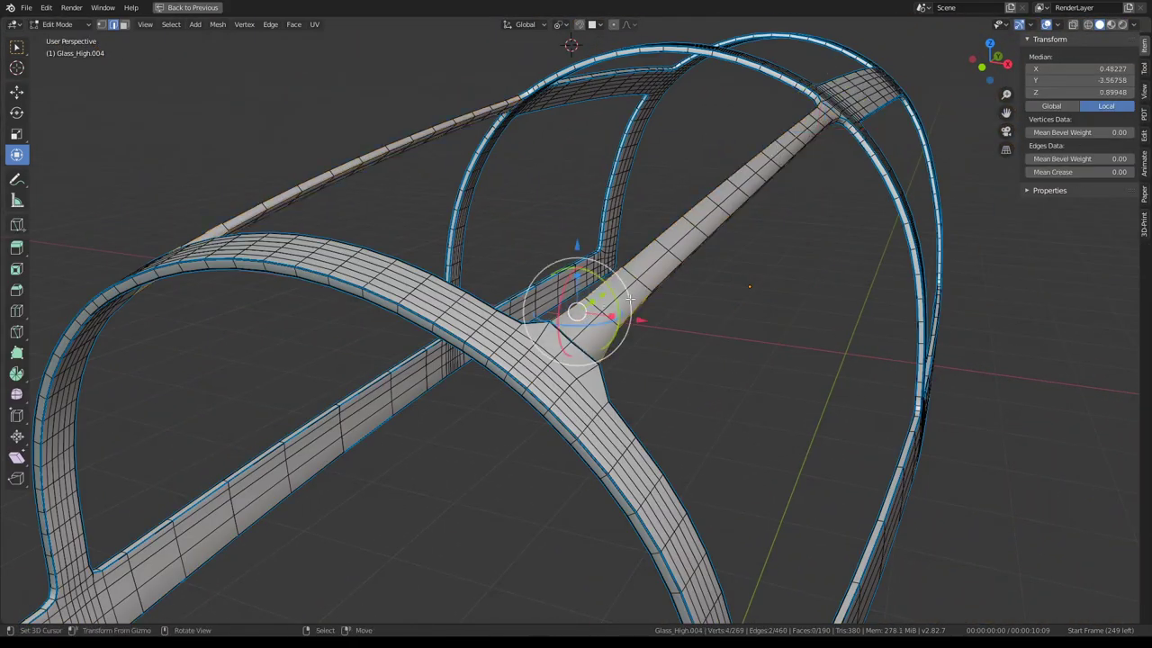
pyautogui.moveTo(630, 298); pyautogui.dragTo(753, 316, button='middle')
pyautogui.scroll(2, 503, 319)
pyautogui.click(522, 318)
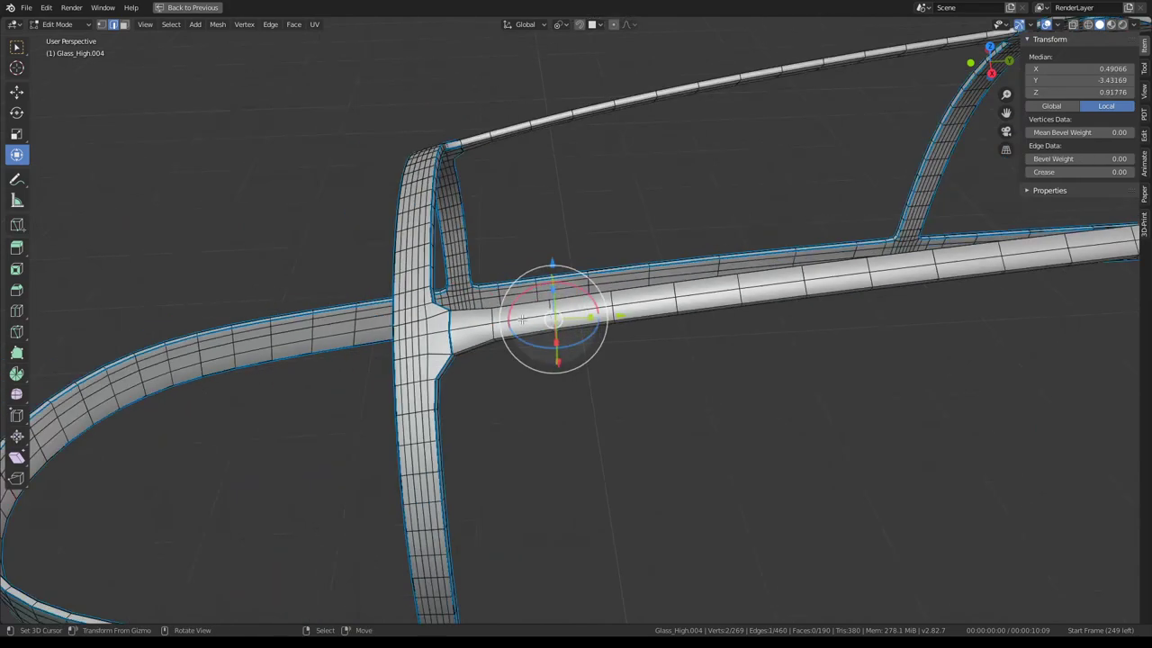
pyautogui.scroll(-5, 522, 319)
pyautogui.moveTo(522, 318)
pyautogui.mouseDown(button='middle')
pyautogui.moveTo(436, 261)
pyautogui.moveTo(744, 31)
pyautogui.mouseUp(button='middle')
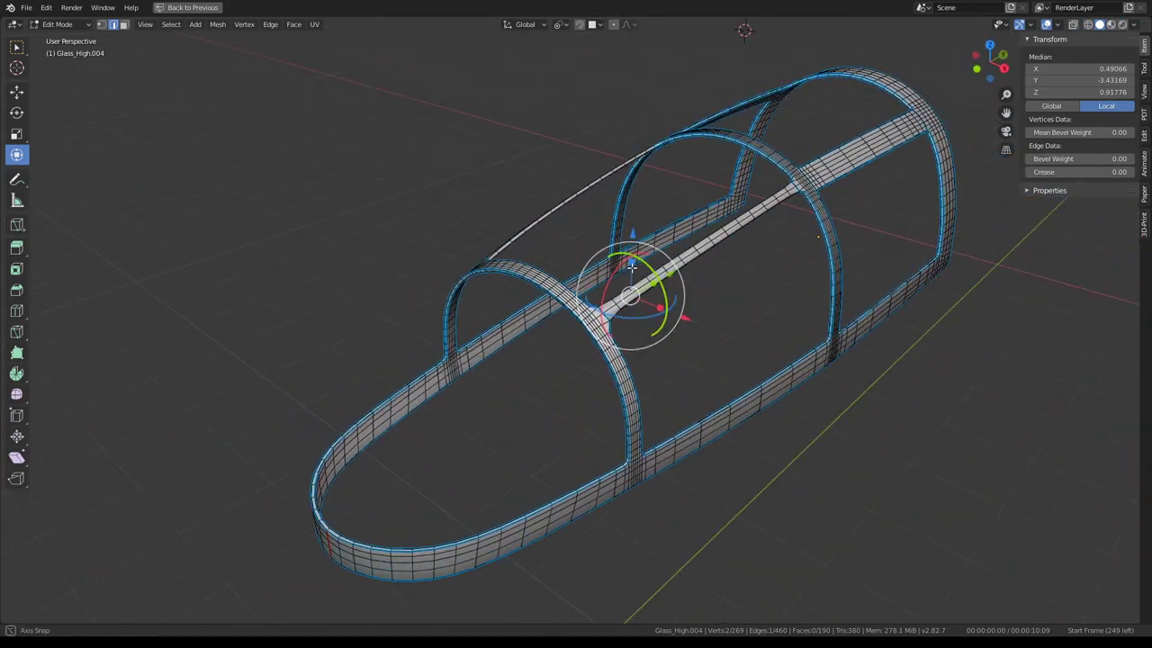
pyautogui.scroll(2, 632, 267)
pyautogui.scroll(2, 631, 268)
pyautogui.moveTo(631, 267); pyautogui.dragTo(588, 257, button='middle')
pyautogui.scroll(2, 628, 299)
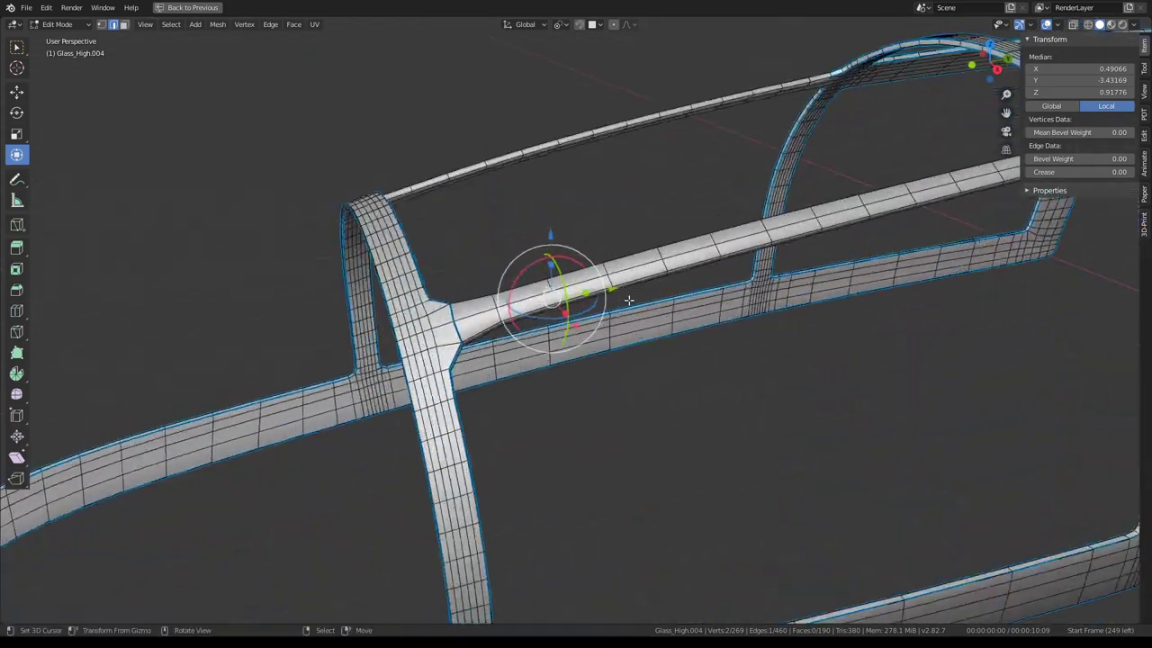
pyautogui.moveTo(628, 300); pyautogui.dragTo(640, 279, button='middle')
# Edge-slide the middle tube's loops tight against the junction
pyautogui.press('g')
pyautogui.press('g')
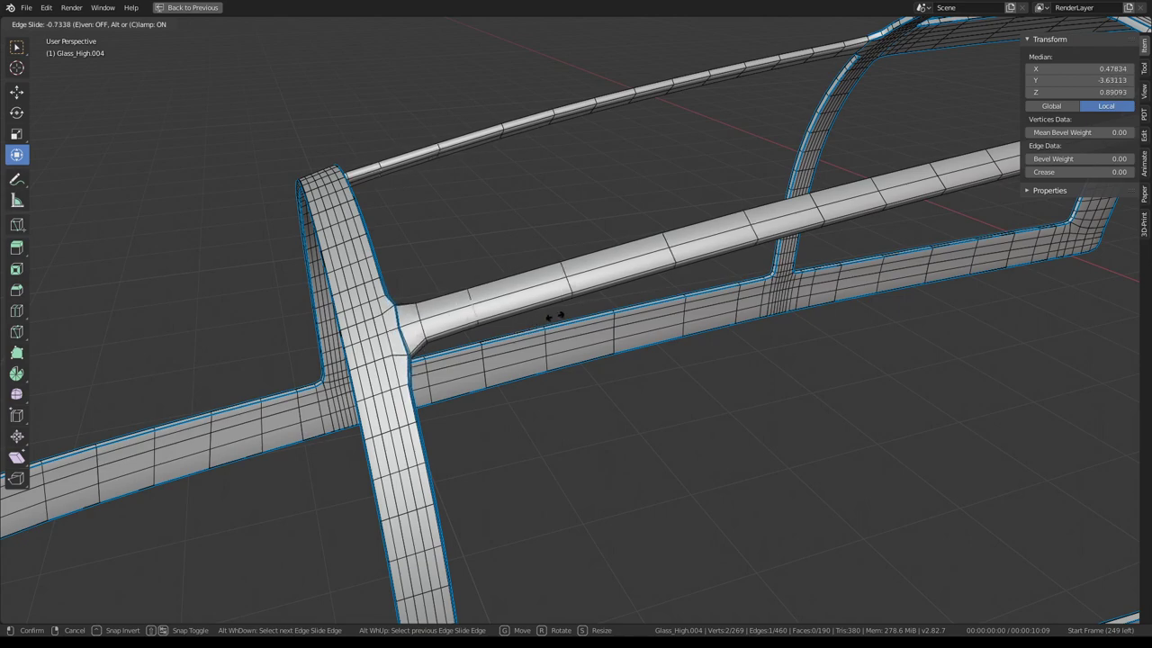
pyautogui.click(552, 315)
pyautogui.moveTo(651, 234)
pyautogui.mouseDown(button='middle')
pyautogui.moveTo(694, 247)
pyautogui.moveTo(635, 256)
pyautogui.mouseUp(button='middle')
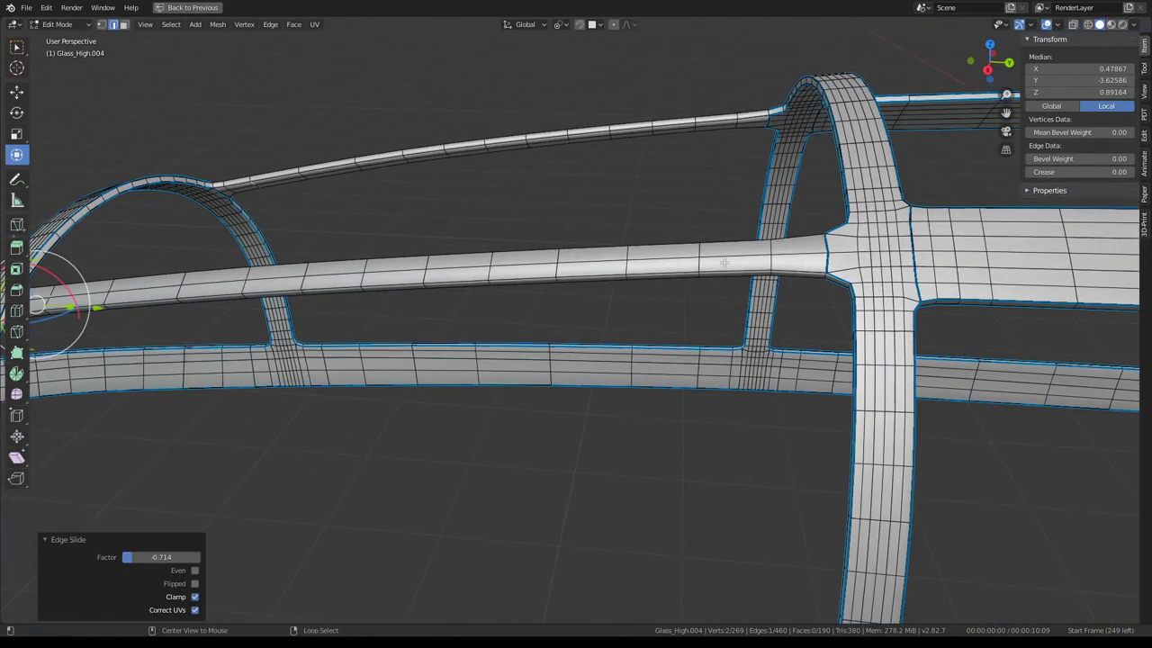
pyautogui.keyDown('alt'); pyautogui.click(723, 261); pyautogui.keyUp('alt')
pyautogui.press('g')
pyautogui.press('g')
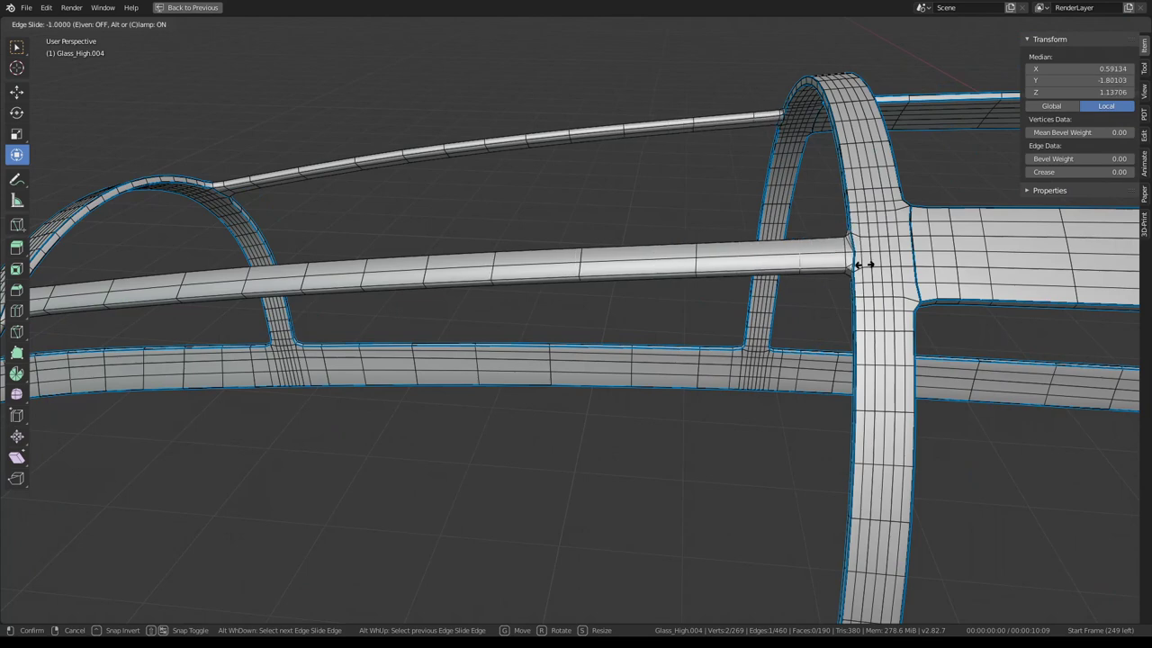
pyautogui.click(817, 264)
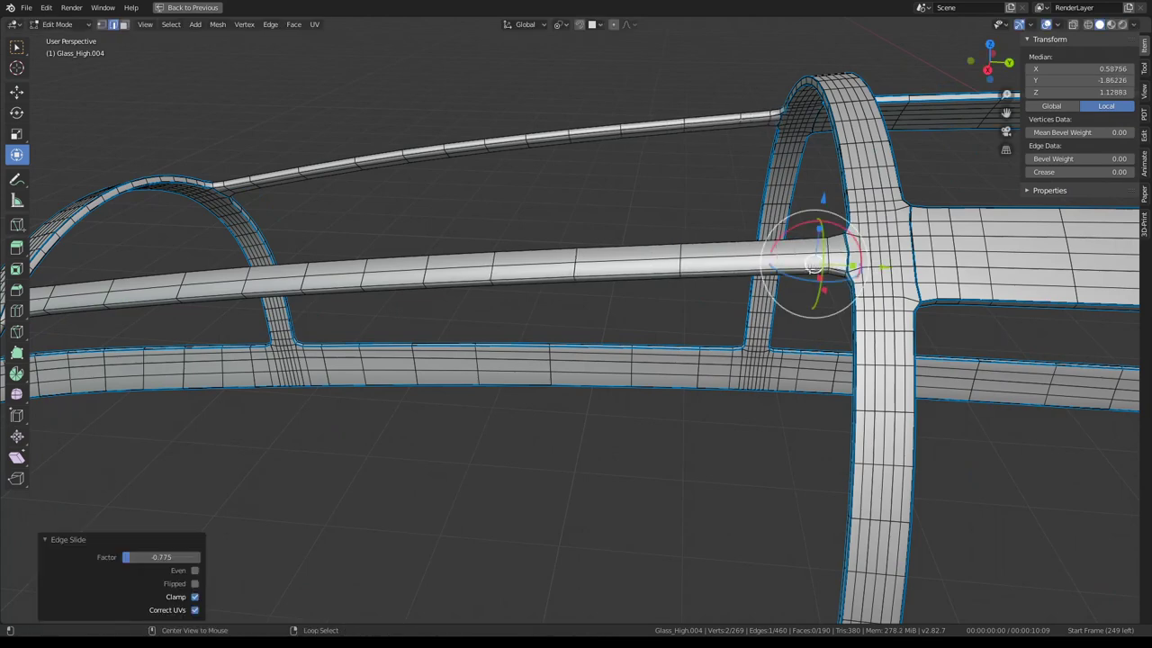
# Give the lengthwise loops of the middle tube a bevel weight of 1.00
pyautogui.keyDown('alt'); pyautogui.click(779, 235); pyautogui.keyUp('alt')
pyautogui.keyDown('alt'); pyautogui.click(684, 256); pyautogui.keyUp('alt')
pyautogui.keyDown('alt'); pyautogui.keyDown('shift'); pyautogui.click(630, 270); pyautogui.keyUp('shift'); pyautogui.keyUp('alt')
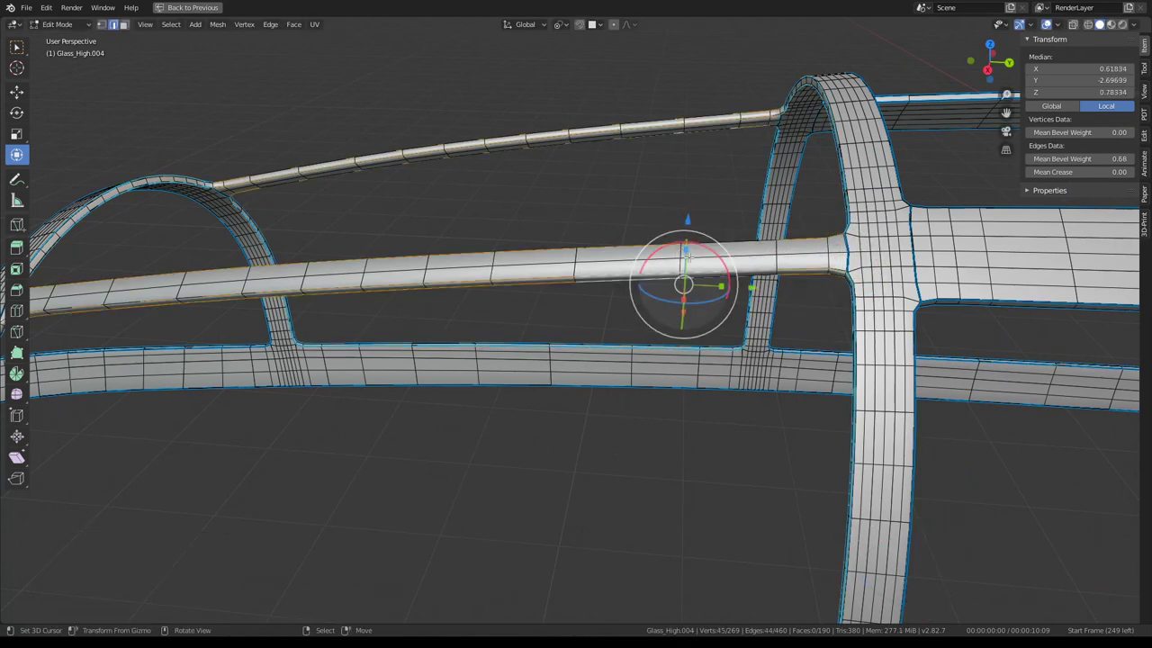
pyautogui.moveTo(1107, 174); pyautogui.dragTo(1132, 173)
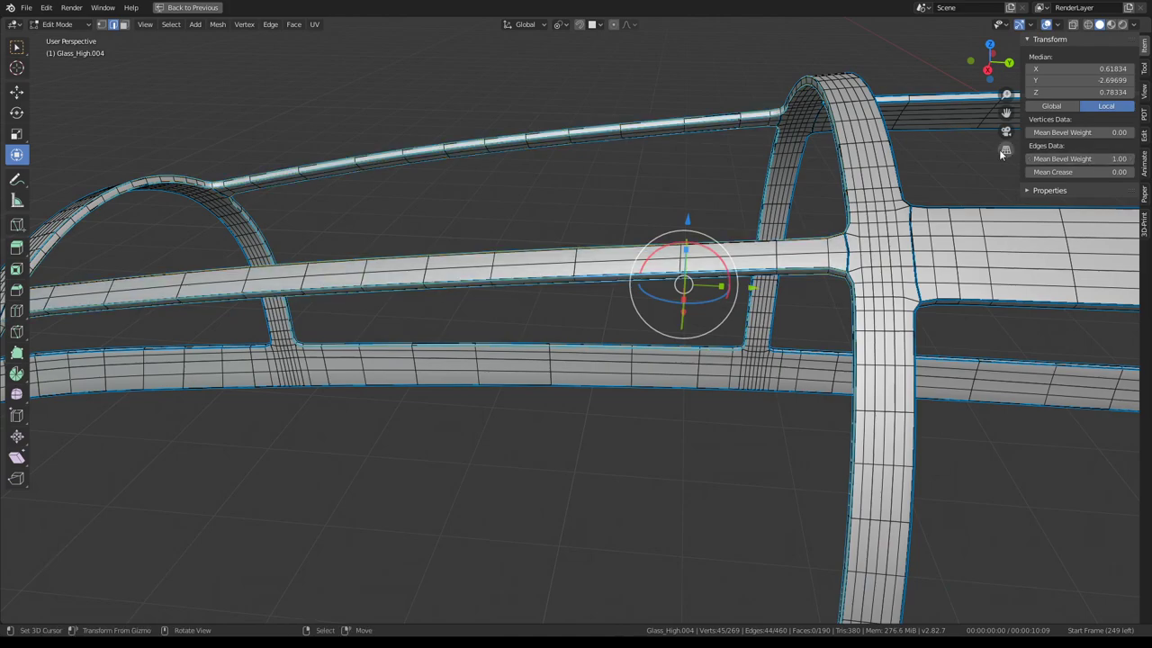
# Return to Object Mode, frame the glass frame, and deselect it
pyautogui.press('Tab')
pyautogui.press('KP_Decimal')
pyautogui.moveTo(677, 211)
pyautogui.mouseDown(button='middle')
pyautogui.moveTo(802, 192)
pyautogui.moveTo(689, 252)
pyautogui.moveTo(625, 206)
pyautogui.moveTo(624, 175)
pyautogui.moveTo(849, 232)
pyautogui.moveTo(614, 218)
pyautogui.mouseUp(button='middle')
pyautogui.click(801, 192)
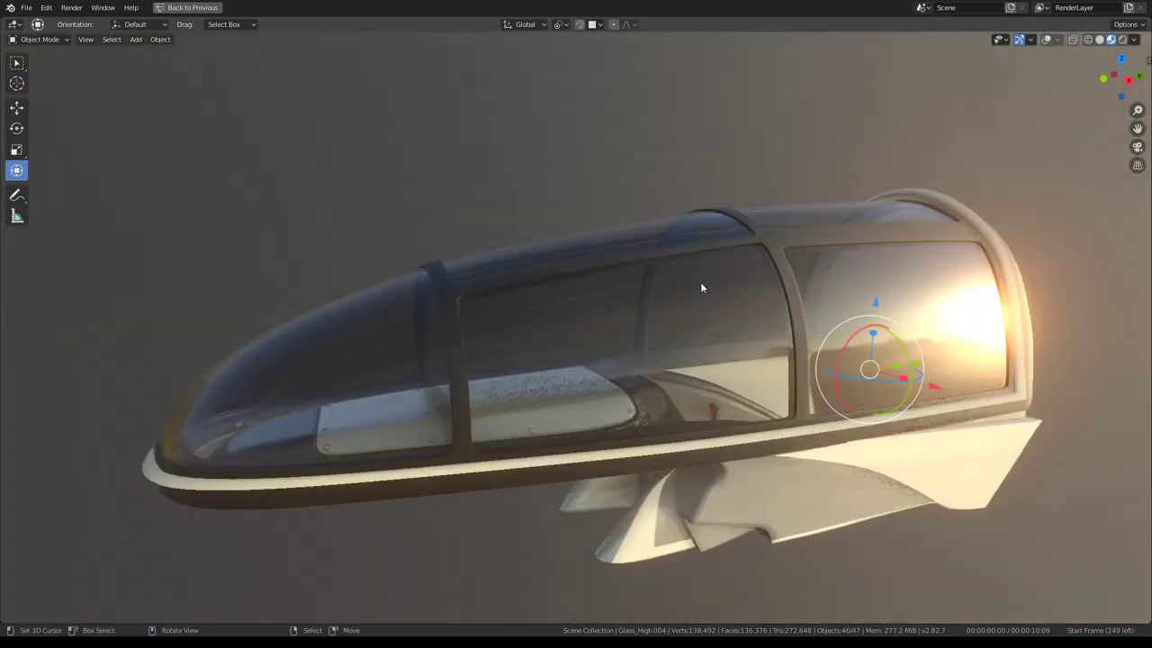
pyautogui.moveTo(700, 282)
pyautogui.mouseDown(button='middle')
pyautogui.moveTo(589, 286)
pyautogui.moveTo(777, 282)
pyautogui.moveTo(792, 159)
pyautogui.moveTo(800, 291)
pyautogui.moveTo(747, 342)
pyautogui.moveTo(639, 363)
pyautogui.moveTo(576, 324)
pyautogui.moveTo(566, 290)
pyautogui.moveTo(570, 306)
pyautogui.moveTo(599, 312)
pyautogui.moveTo(662, 305)
pyautogui.mouseUp(button='middle')
pyautogui.scroll(5, 571, 306)
pyautogui.scroll(-3, 662, 305)
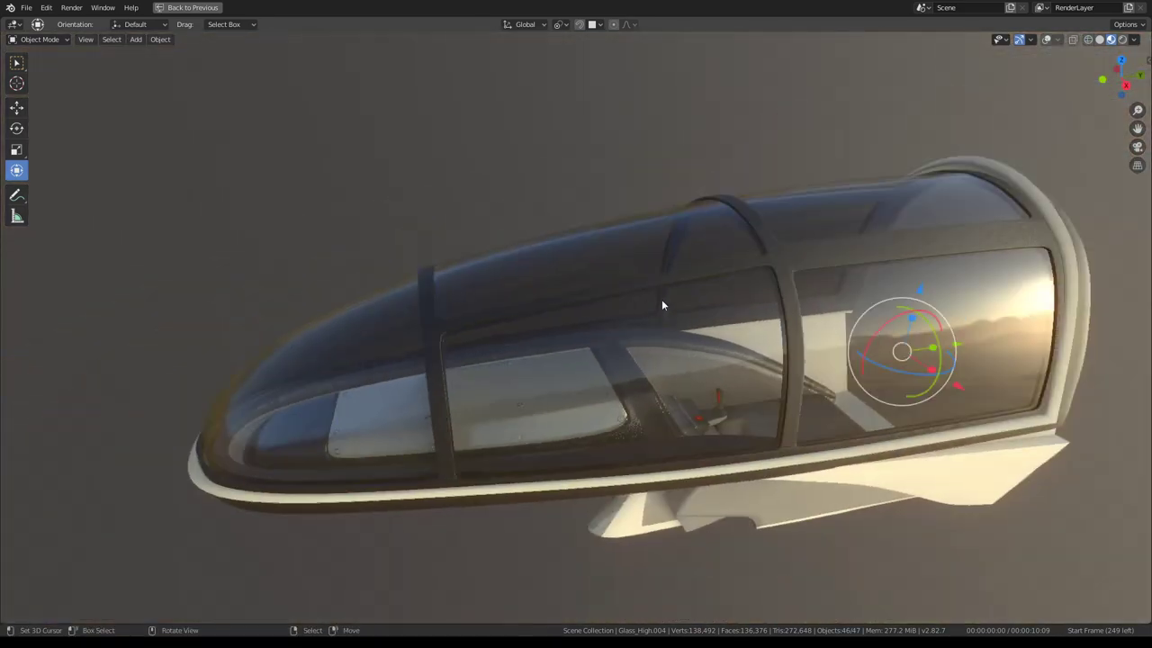
pyautogui.hotkey('ctrl', 'space')
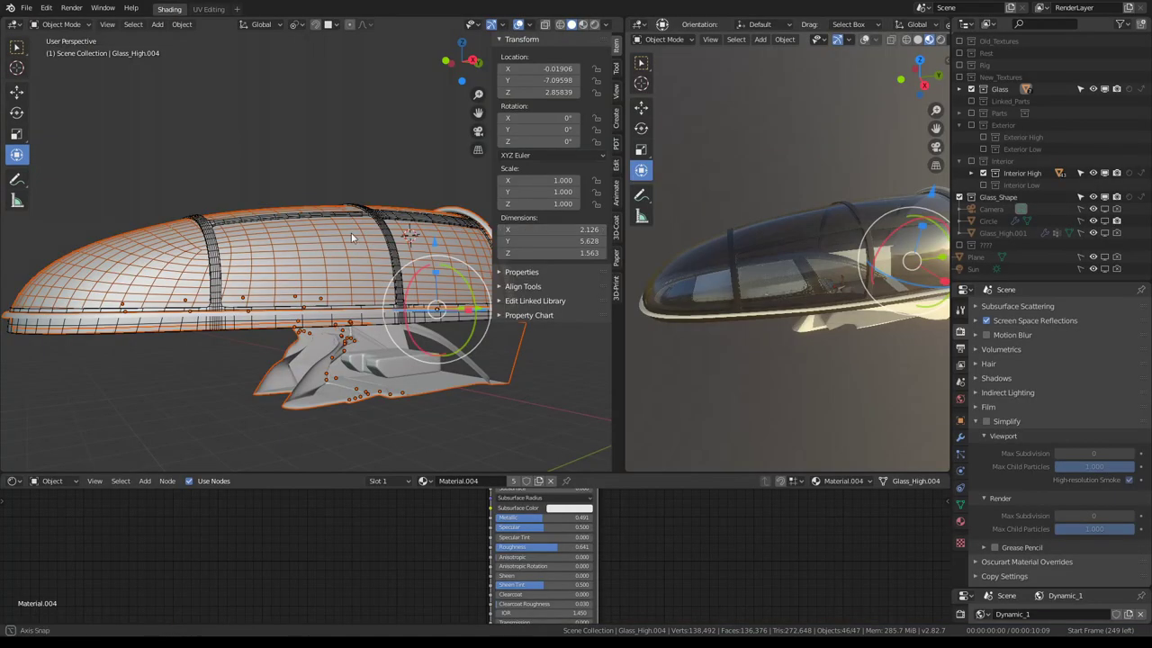
pyautogui.scroll(4, 320, 262)
pyautogui.scroll(1, 320, 263)
pyautogui.hotkey('ctrl', 'space')
# Cut the slot groove by deleting a strip of canopy faces in face select mode
pyautogui.scroll(-1, 554, 331)
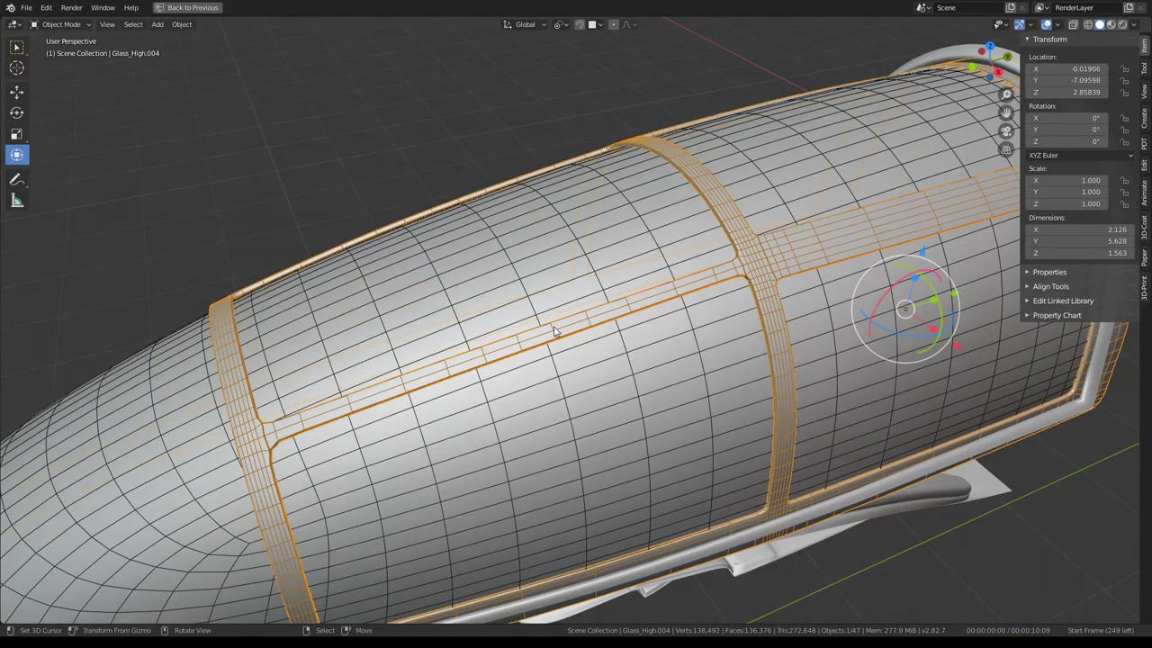
pyautogui.press('Tab')
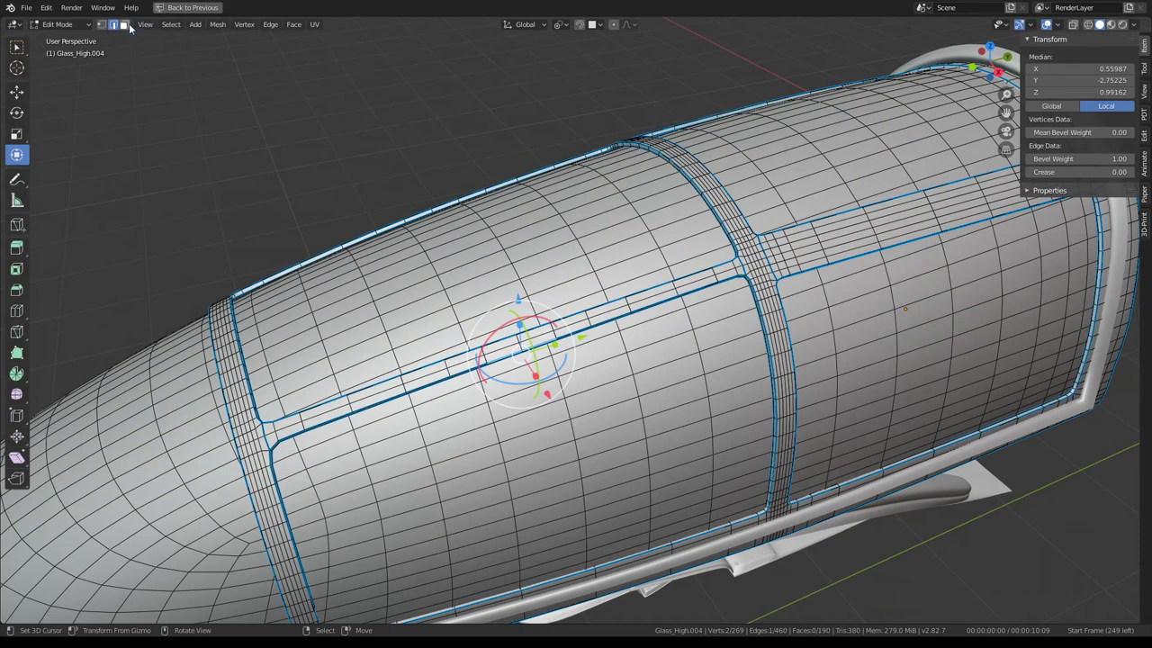
pyautogui.click(125, 24)
pyautogui.click(528, 347)
pyautogui.keyDown('ctrl'); pyautogui.click(458, 353); pyautogui.keyUp('ctrl')
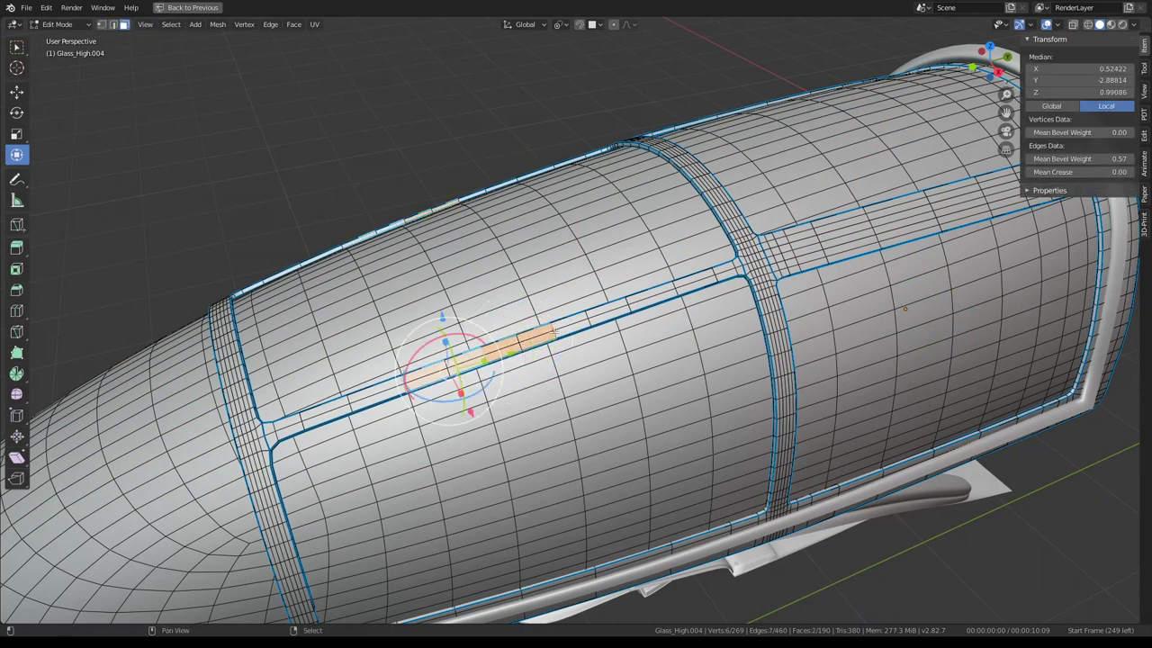
pyautogui.keyDown('ctrl'); pyautogui.click(582, 327); pyautogui.keyUp('ctrl')
pyautogui.press('x')
pyautogui.click(586, 328)
pyautogui.press('Tab')
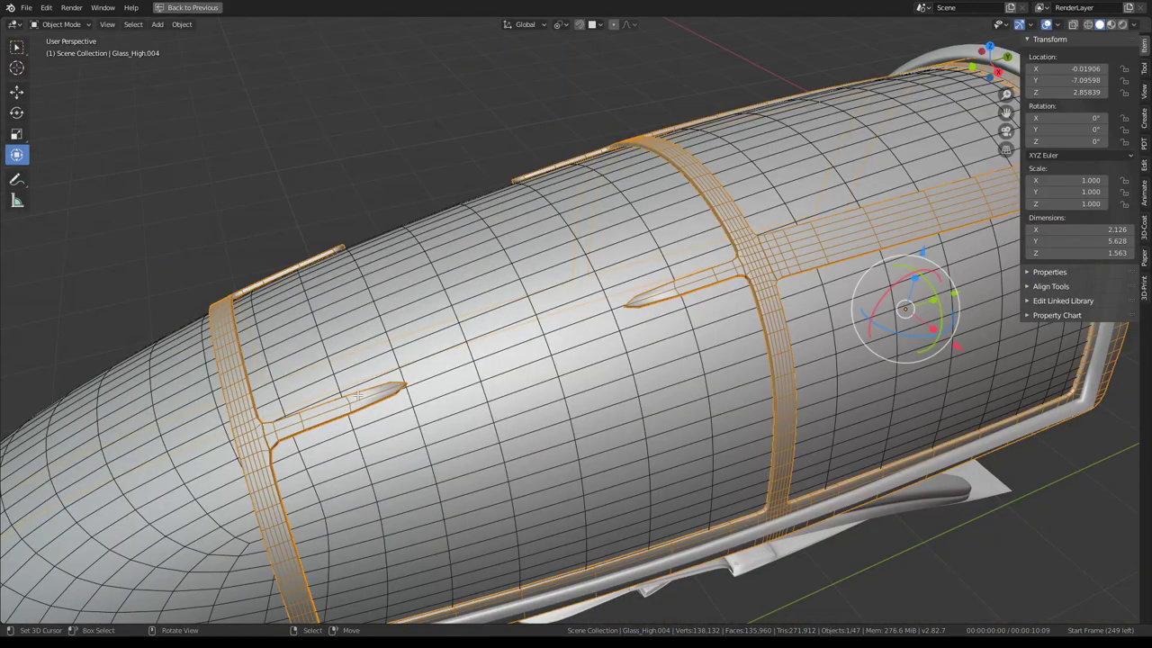
# Subdivide the first slot's pointed tip face and slide the new edge to blunt its end
pyautogui.press('Tab')
pyautogui.click(357, 396)
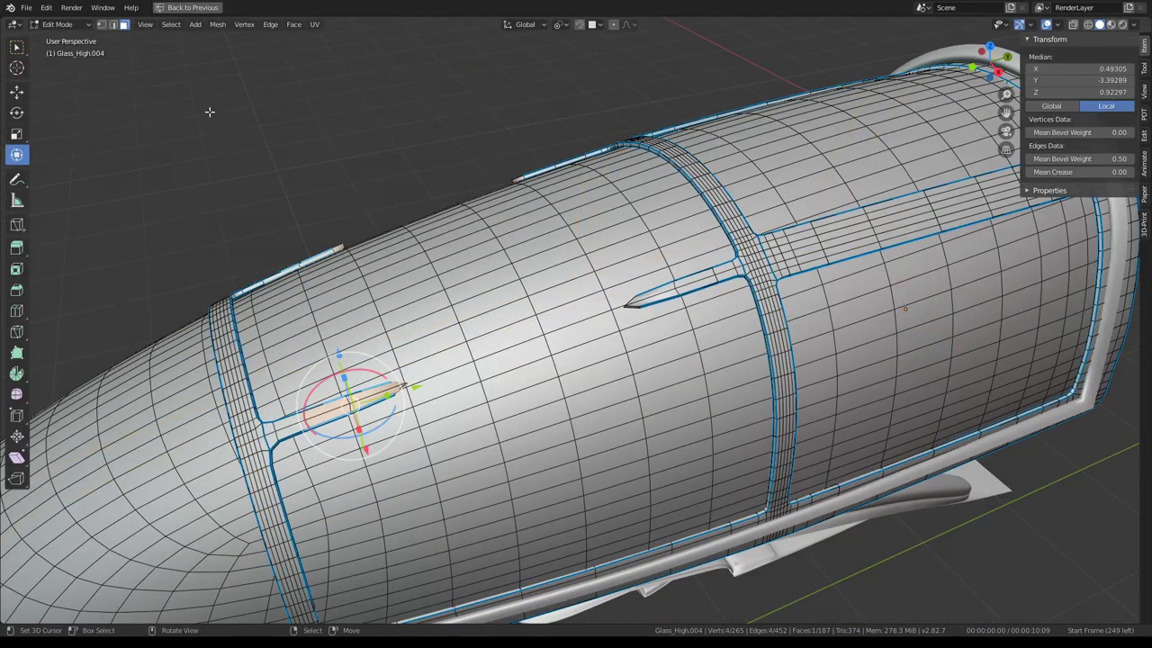
pyautogui.rightClick(488, 333)
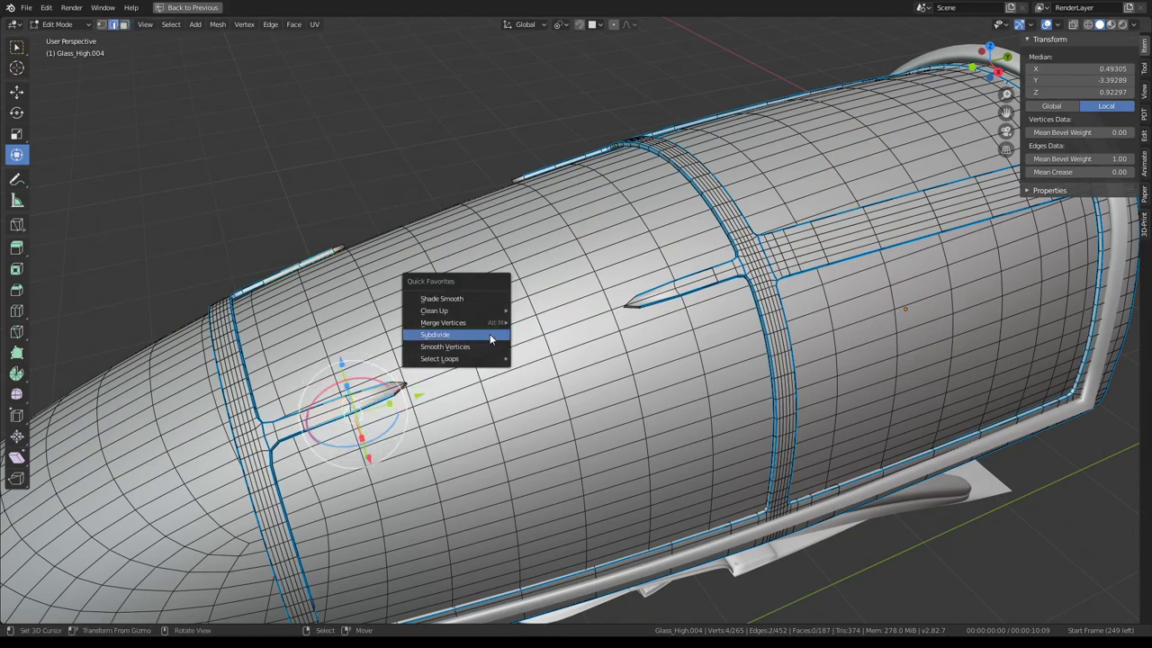
pyautogui.click(488, 333)
pyautogui.keyDown('alt'); pyautogui.click(359, 397); pyautogui.keyUp('alt')
pyautogui.scroll(3, 359, 396)
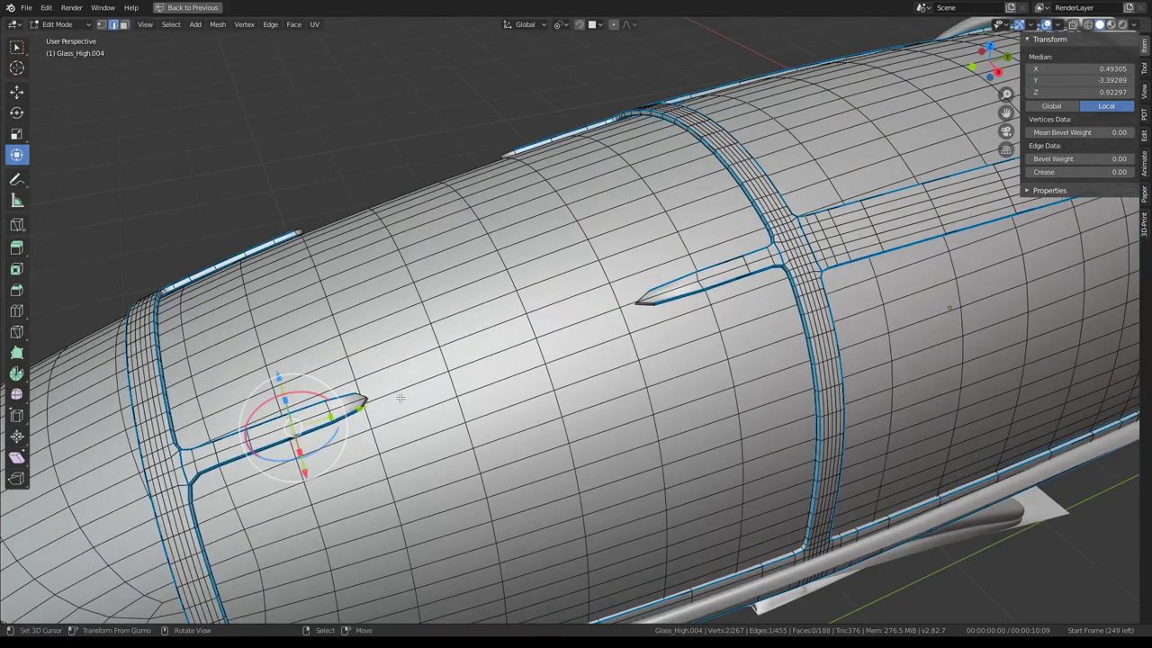
pyautogui.scroll(3, 359, 397)
pyautogui.press('g')
pyautogui.press('g')
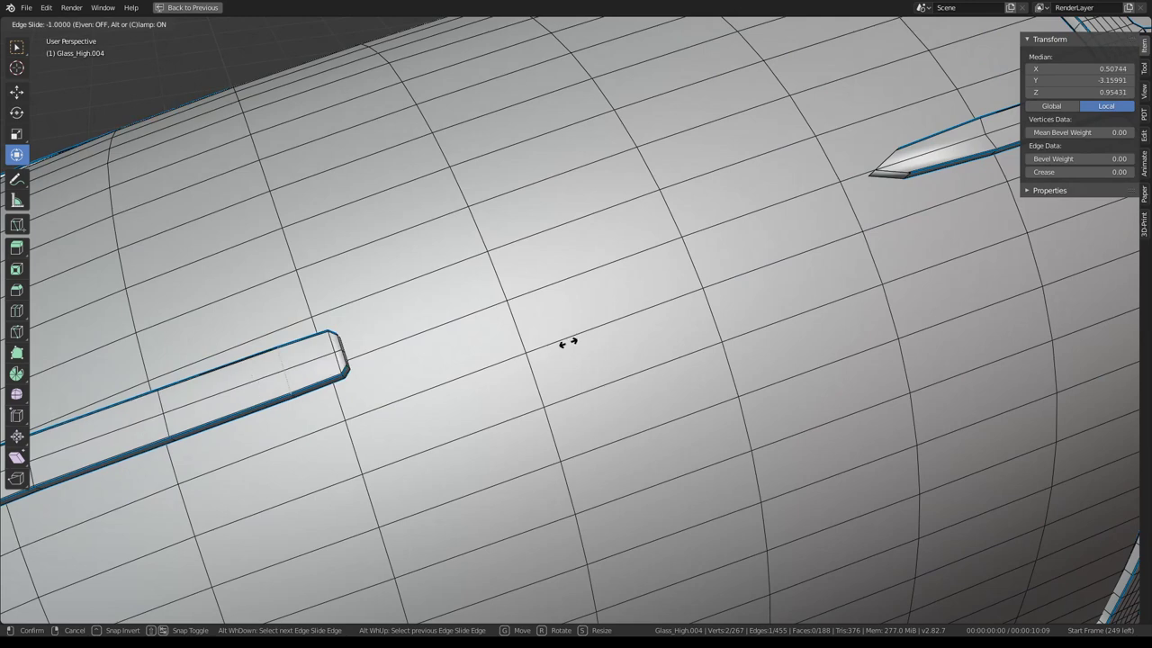
pyautogui.click(501, 368)
# Blunt the second slot's tip the same way, then return to Object Mode
pyautogui.scroll(-5, 501, 367)
pyautogui.moveTo(501, 367); pyautogui.dragTo(719, 270, button='middle')
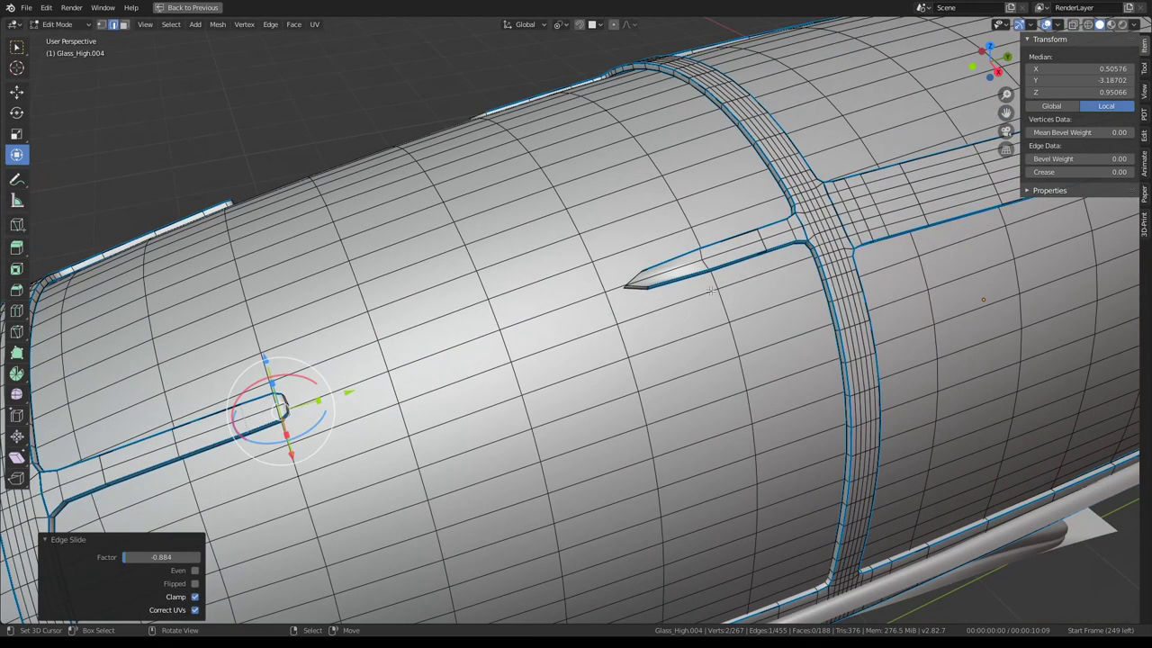
pyautogui.click(738, 261)
pyautogui.press('q')
pyautogui.press('Escape')
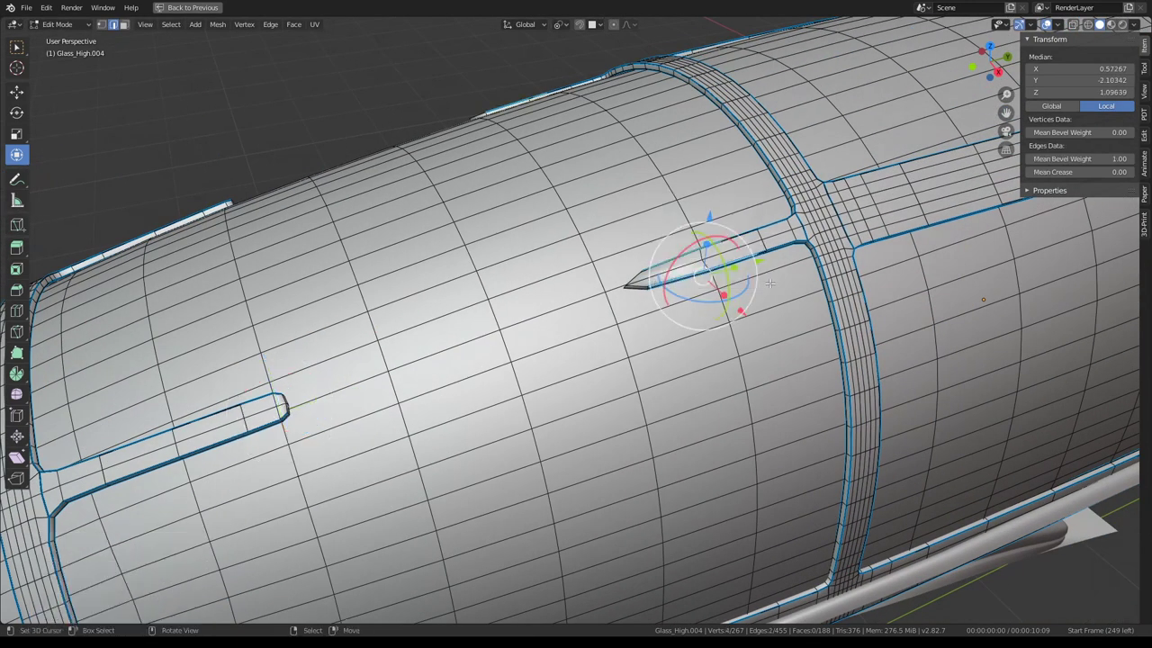
pyautogui.press('q')
pyautogui.click(702, 258)
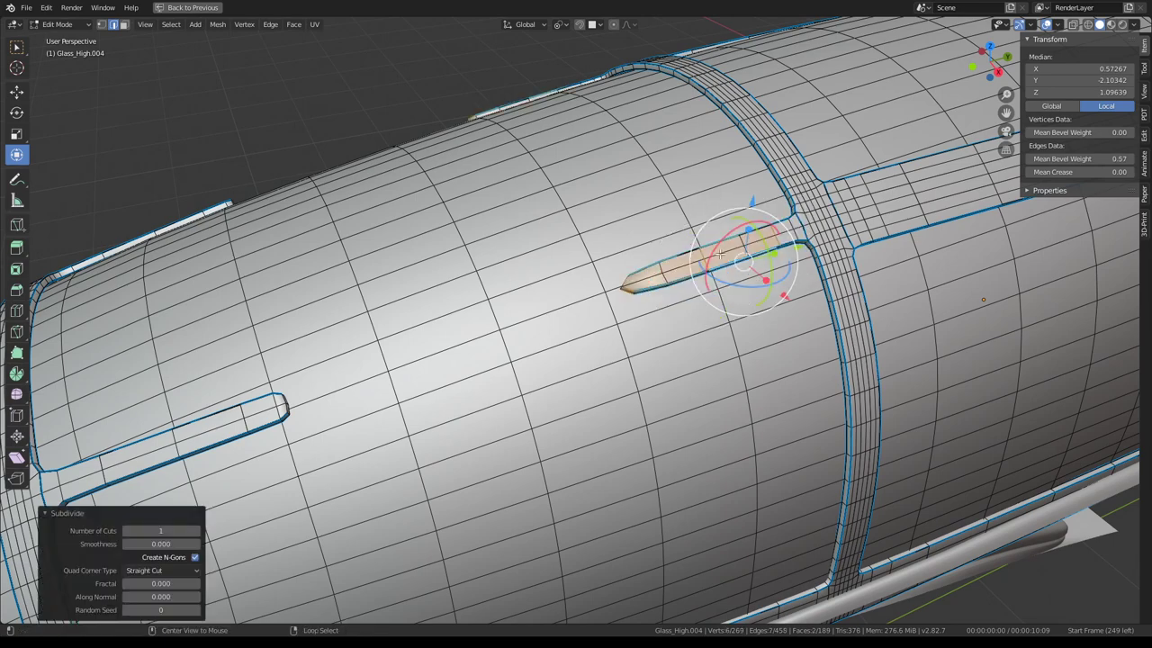
pyautogui.keyDown('alt'); pyautogui.click(718, 255); pyautogui.keyUp('alt')
pyautogui.press('g')
pyautogui.press('g')
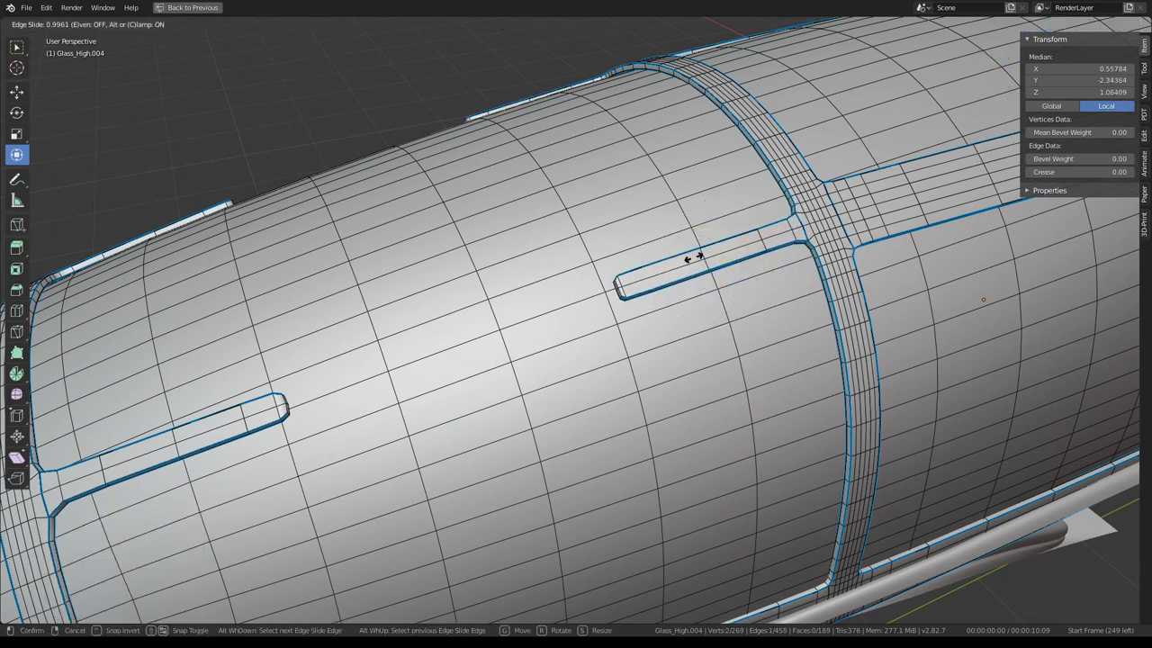
pyautogui.click(697, 255)
pyautogui.press('Tab')
pyautogui.scroll(-6, 698, 256)
# Inspect the slotted canopy in the maximized rendered view, from the arch and from outside
pyautogui.hotkey('alt', 'a')
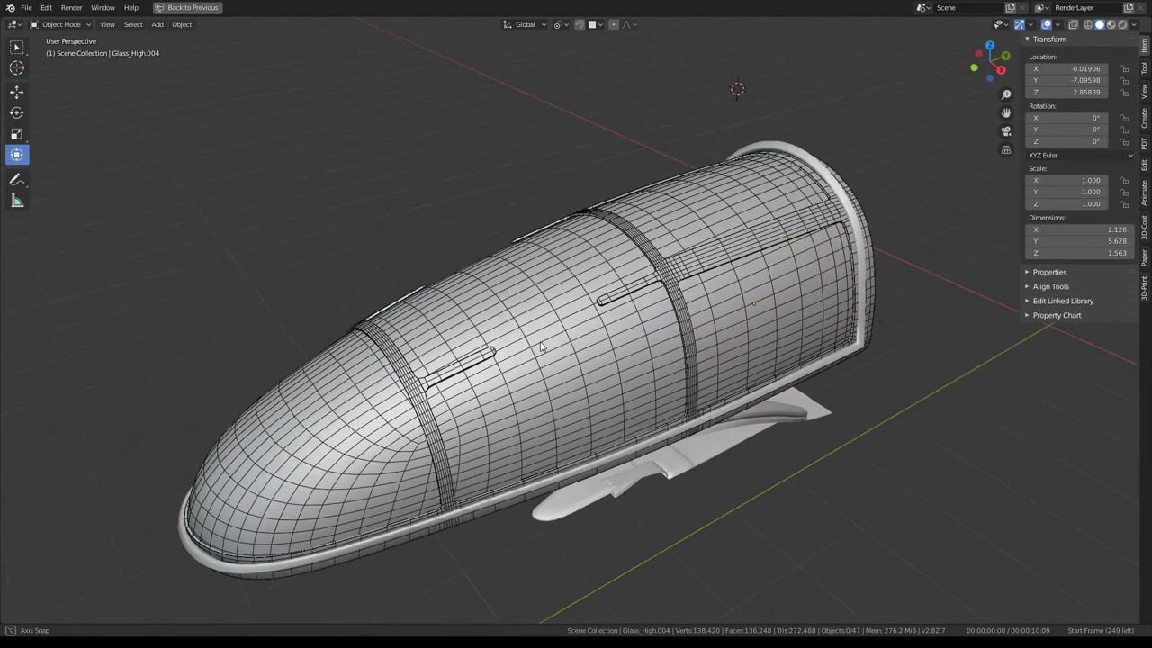
pyautogui.moveTo(697, 270)
pyautogui.mouseDown(button='middle')
pyautogui.moveTo(627, 314)
pyautogui.moveTo(777, 292)
pyautogui.mouseUp(button='middle')
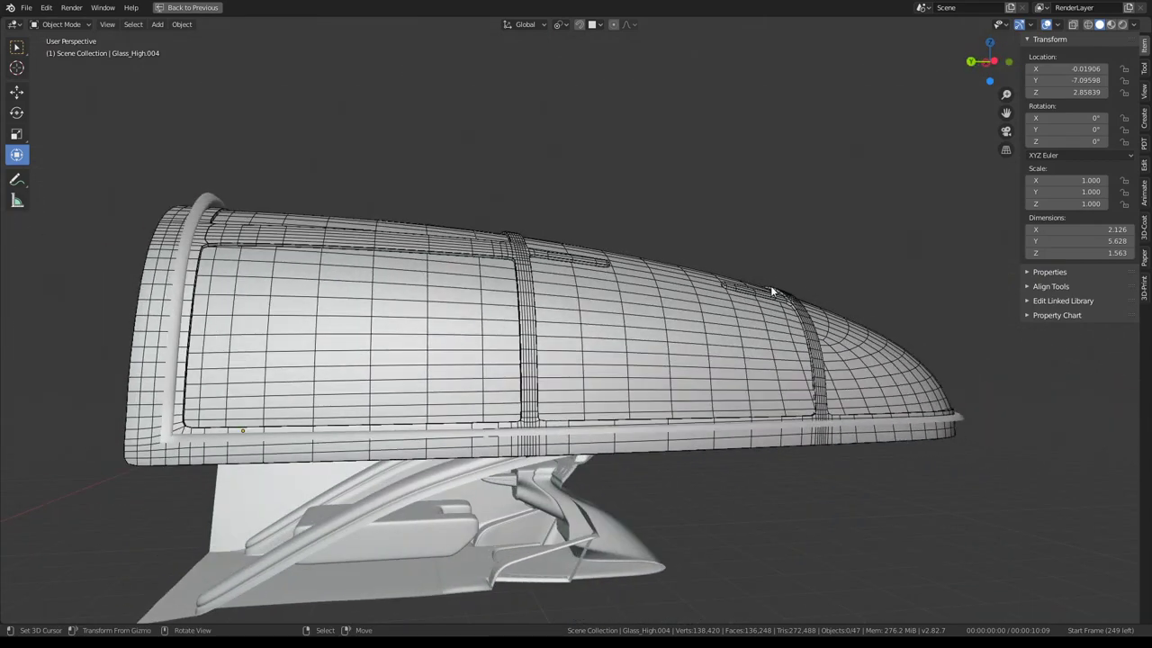
pyautogui.hotkey('ctrl', 'space')
pyautogui.hotkey('ctrl', 'alt', 'space')
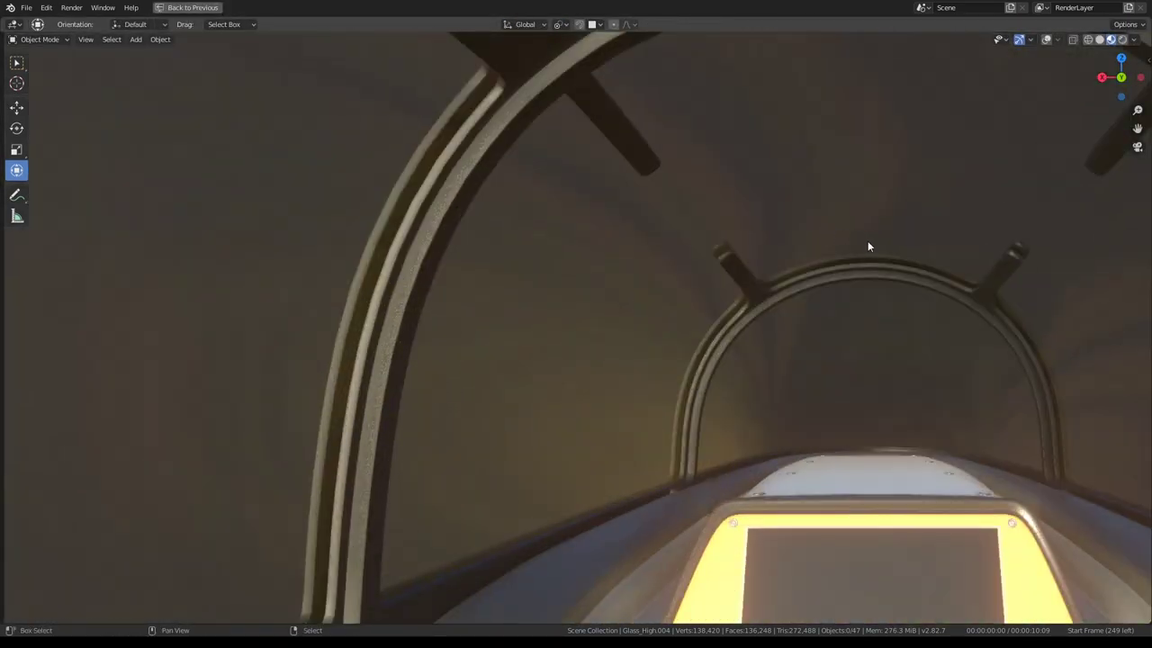
pyautogui.scroll(2, 868, 240)
pyautogui.keyDown('shift'); pyautogui.moveTo(867, 241); pyautogui.dragTo(601, 275, button='middle'); pyautogui.keyUp('shift')
pyautogui.scroll(-2, 601, 276)
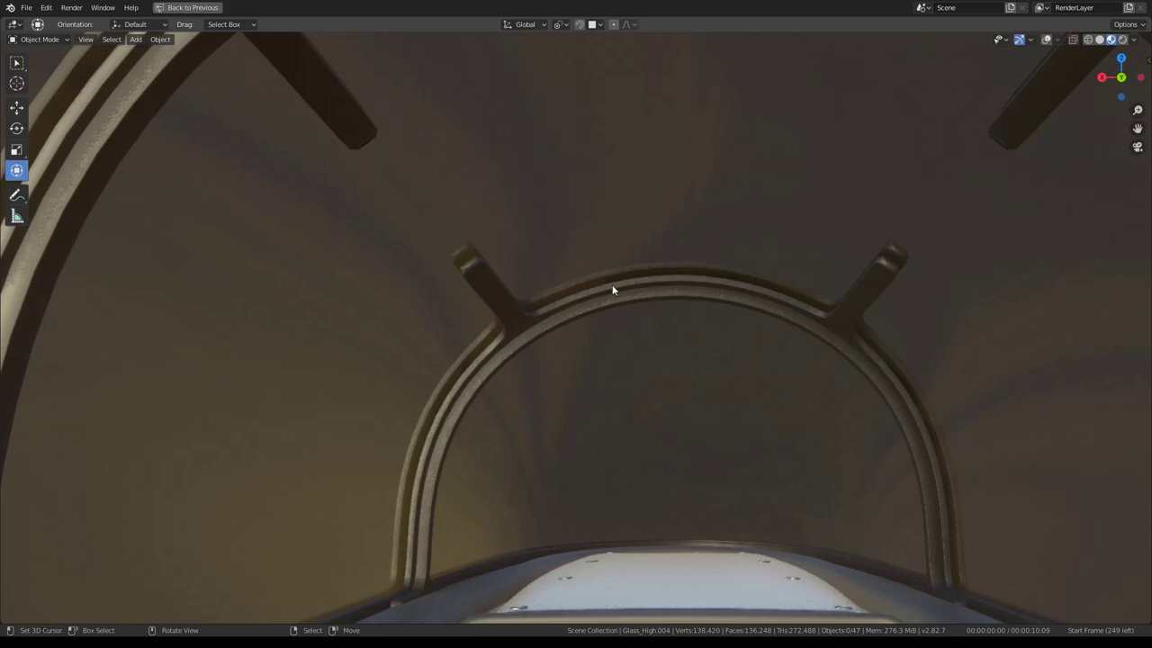
pyautogui.scroll(-3, 612, 285)
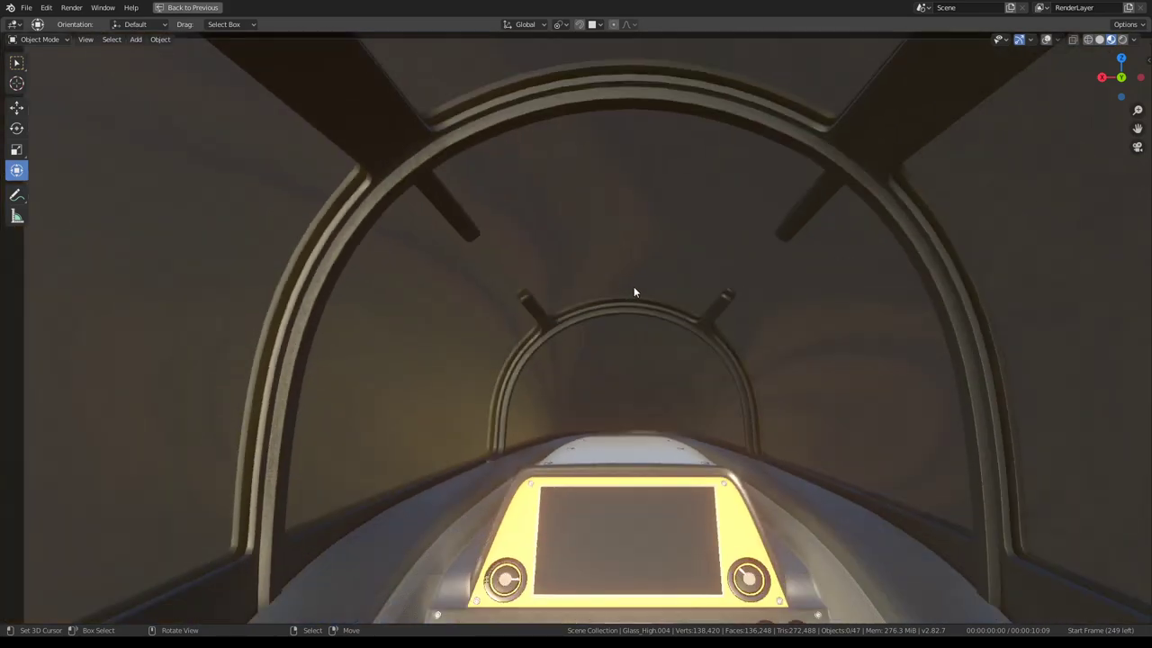
pyautogui.scroll(3, 543, 304)
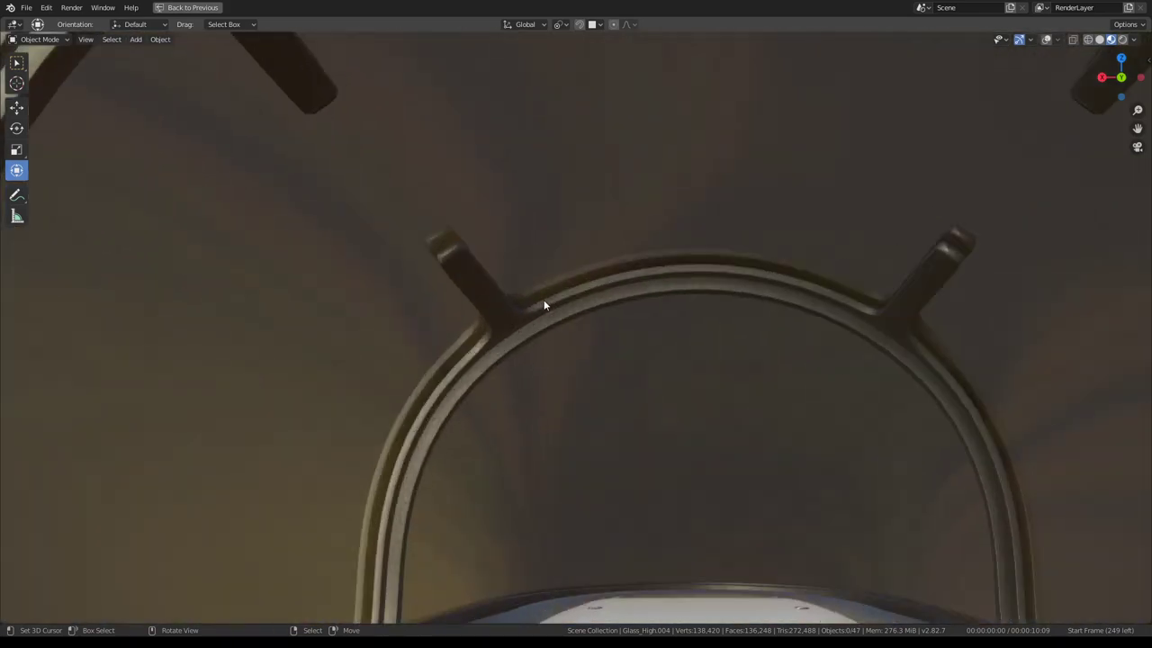
pyautogui.scroll(-4, 539, 302)
pyautogui.moveTo(519, 311)
pyautogui.mouseDown(button='middle')
pyautogui.moveTo(761, 321)
pyautogui.moveTo(727, 416)
pyautogui.moveTo(668, 373)
pyautogui.moveTo(695, 333)
pyautogui.moveTo(921, 309)
pyautogui.moveTo(693, 366)
pyautogui.moveTo(598, 312)
pyautogui.moveTo(527, 306)
pyautogui.mouseUp(button='middle')
pyautogui.scroll(-4, 761, 322)
pyautogui.scroll(2, 921, 308)
pyautogui.scroll(2, 681, 352)
pyautogui.scroll(3, 598, 312)
# Maximize the modelling viewport, orbit in close, and enter Edit Mode on the canopy
pyautogui.hotkey('ctrl', 'alt', 'space')
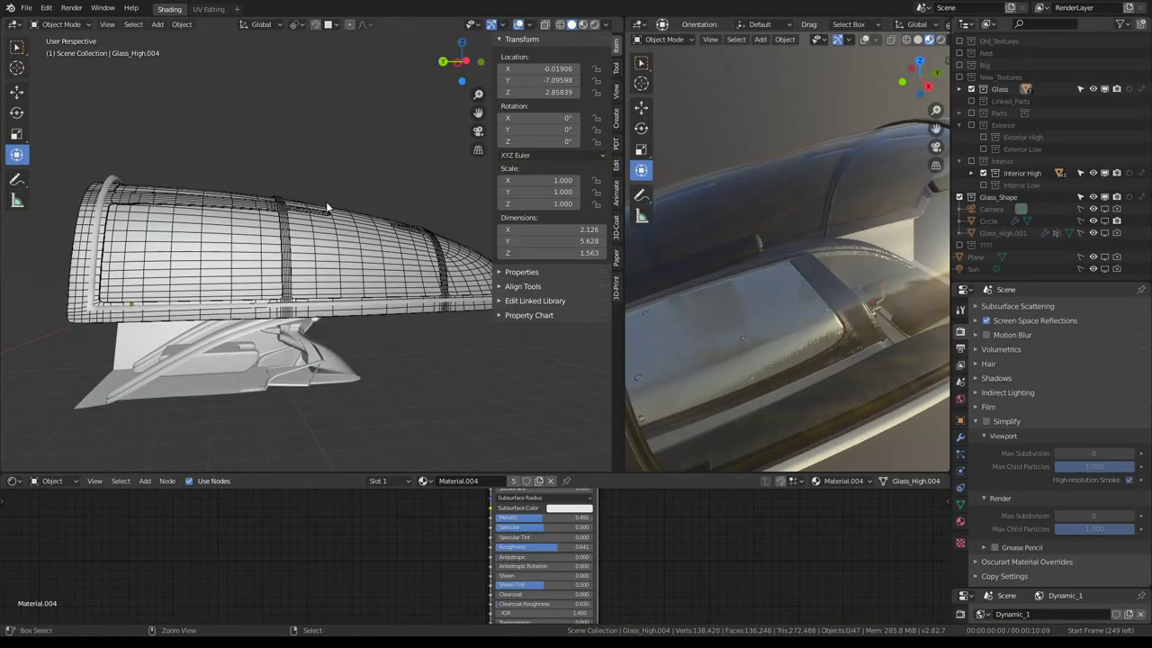
pyautogui.hotkey('ctrl', 'alt', 'space')
pyautogui.moveTo(328, 207)
pyautogui.mouseDown(button='middle')
pyautogui.moveTo(605, 351)
pyautogui.moveTo(610, 330)
pyautogui.mouseUp(button='middle')
pyautogui.press('Tab')
pyautogui.scroll(3, 450, 269)
# Scale the first slot's end to a point and slide its end loop toward the junction
pyautogui.keyDown('alt'); pyautogui.click(610, 330); pyautogui.keyUp('alt')
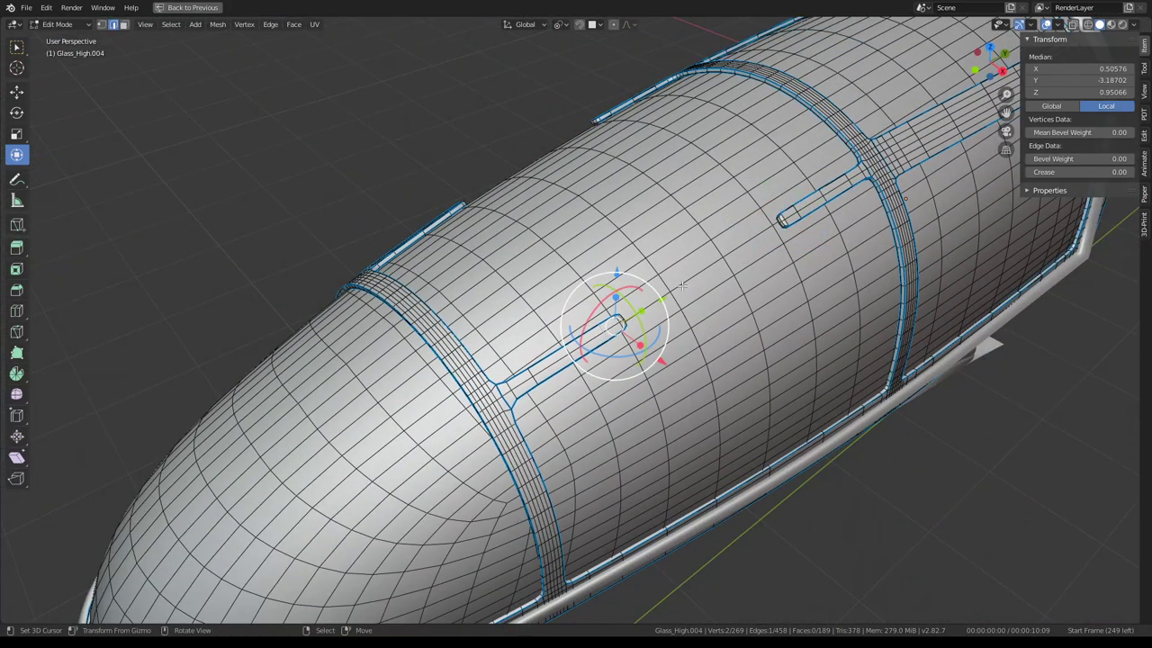
pyautogui.scroll(3, 682, 286)
pyautogui.press('s')
pyautogui.click(605, 325)
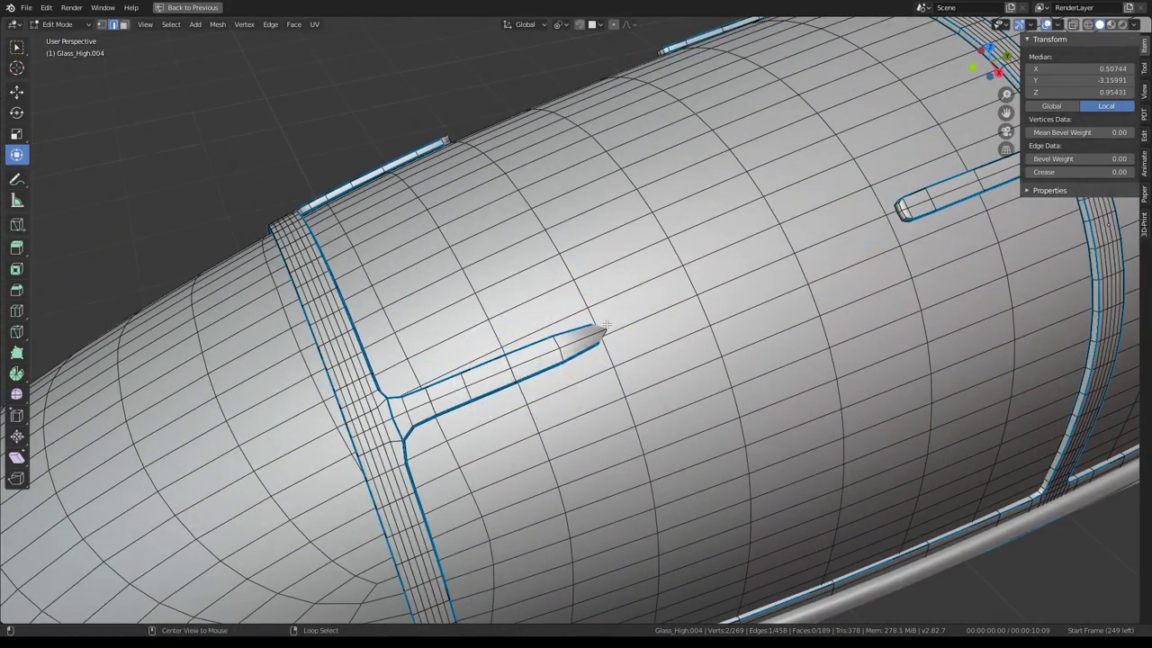
pyautogui.press('g')
pyautogui.press('g')
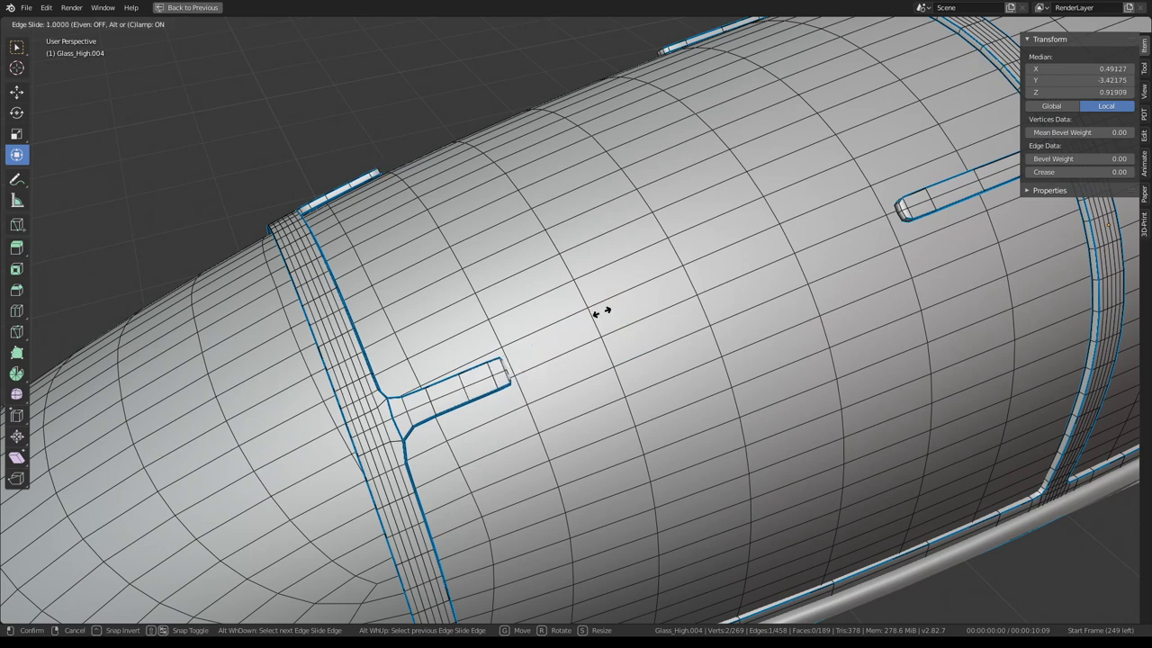
pyautogui.click(614, 300)
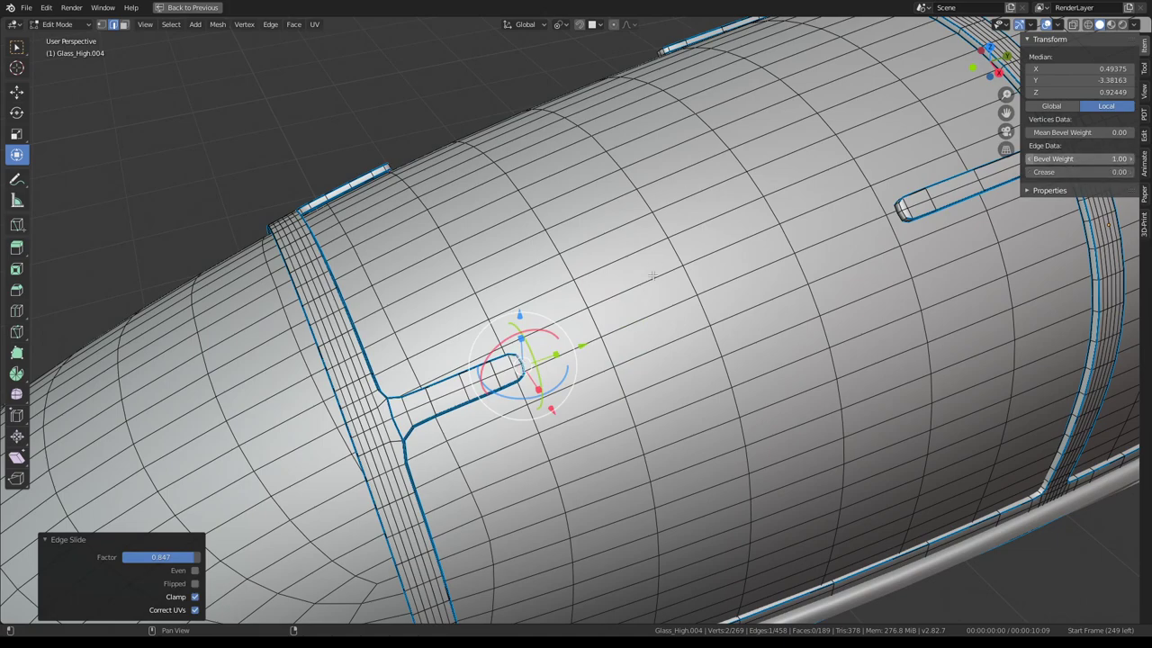
# Slide the second slot's loops toward the strut, set bevel weight 1.00, and exit Edit Mode
pyautogui.keyDown('shift'); pyautogui.moveTo(618, 231); pyautogui.dragTo(691, 331, button='middle'); pyautogui.keyUp('shift')
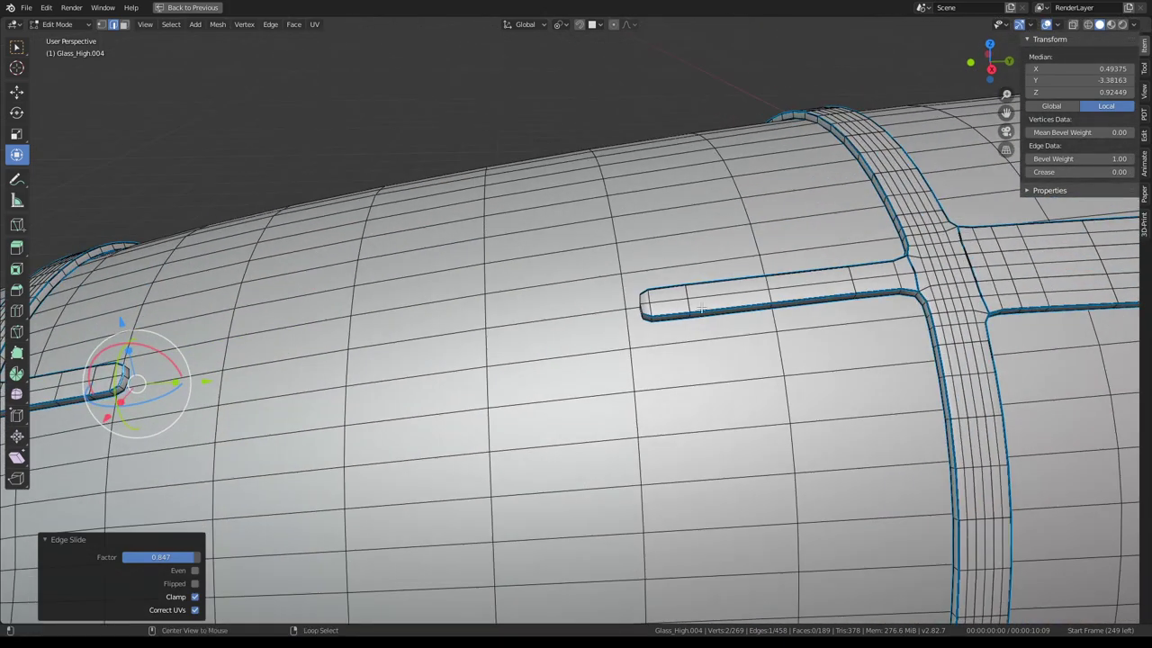
pyautogui.keyDown('alt'); pyautogui.click(700, 308); pyautogui.keyUp('alt')
pyautogui.press('g')
pyautogui.press('g')
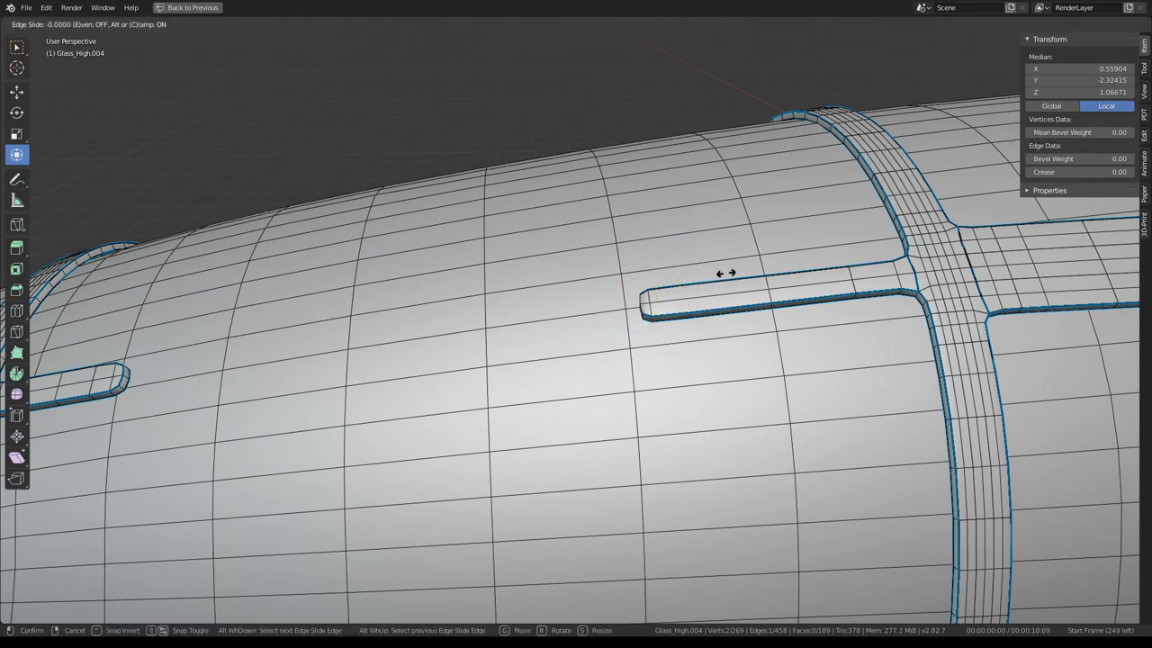
pyautogui.click(700, 285)
pyautogui.keyDown('alt'); pyautogui.click(650, 308); pyautogui.keyUp('alt')
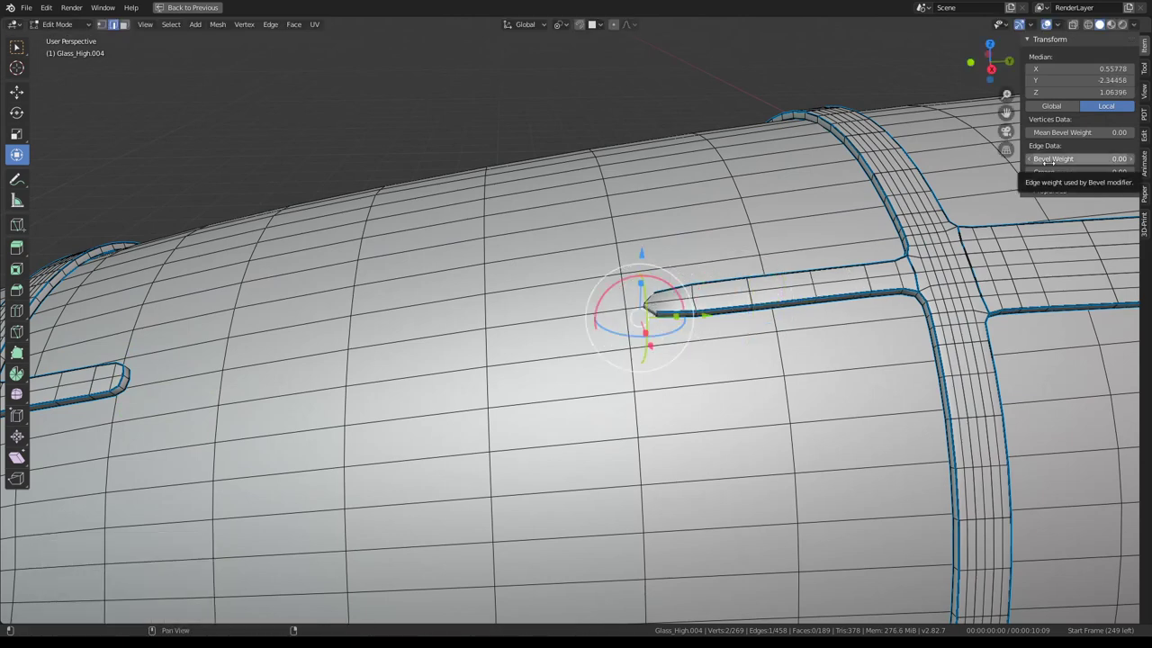
pyautogui.moveTo(1049, 159); pyautogui.dragTo(1070, 159)
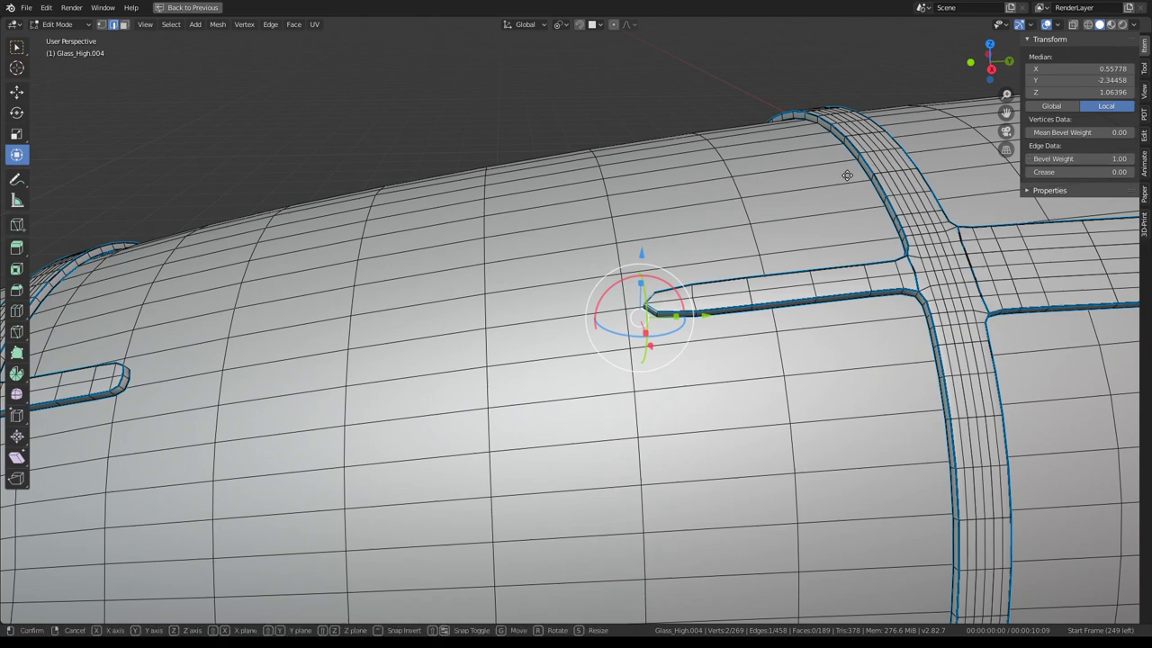
pyautogui.press('g')
pyautogui.press('g')
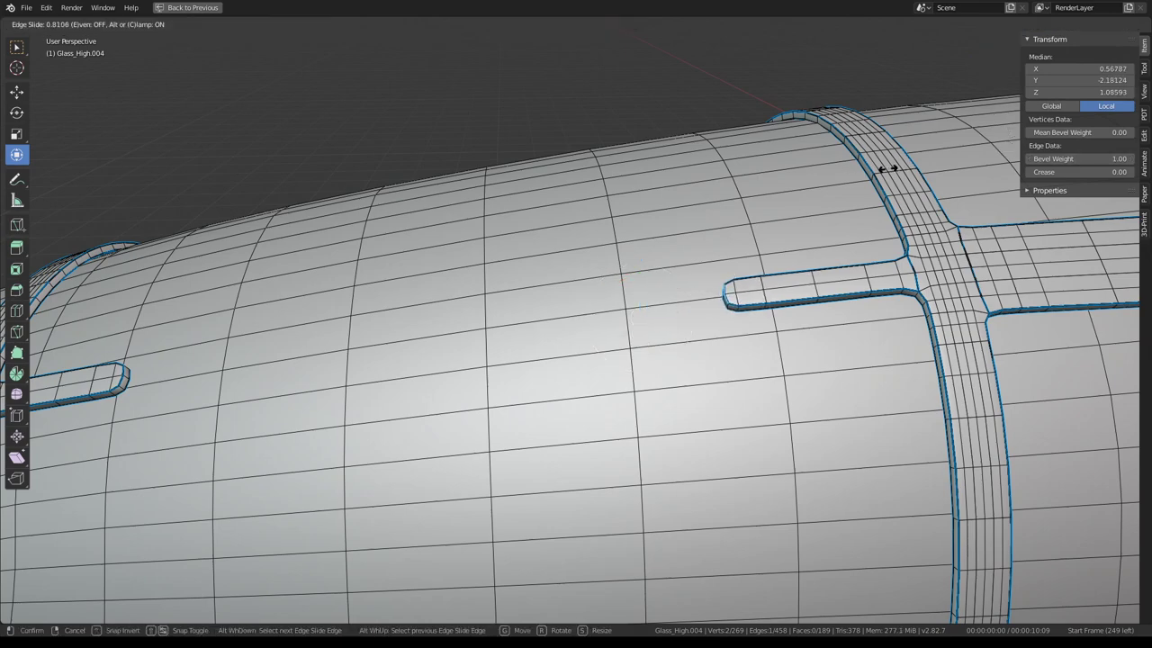
pyautogui.click(887, 168)
pyautogui.press('Tab')
pyautogui.scroll(-10, 567, 218)
pyautogui.moveTo(567, 217); pyautogui.dragTo(561, 228, button='middle')
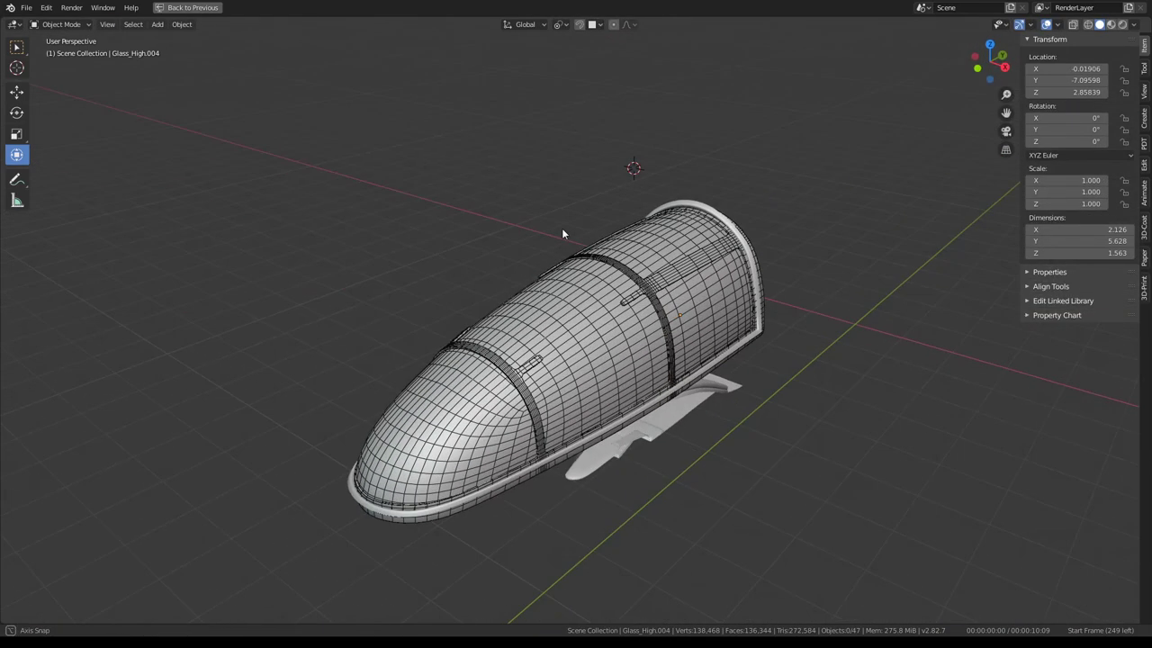
# View the rendered canopy through the cockpit camera, then orbit out to see it from outside
pyautogui.hotkey('ctrl', 'space')
pyautogui.hotkey('ctrl', 'space')
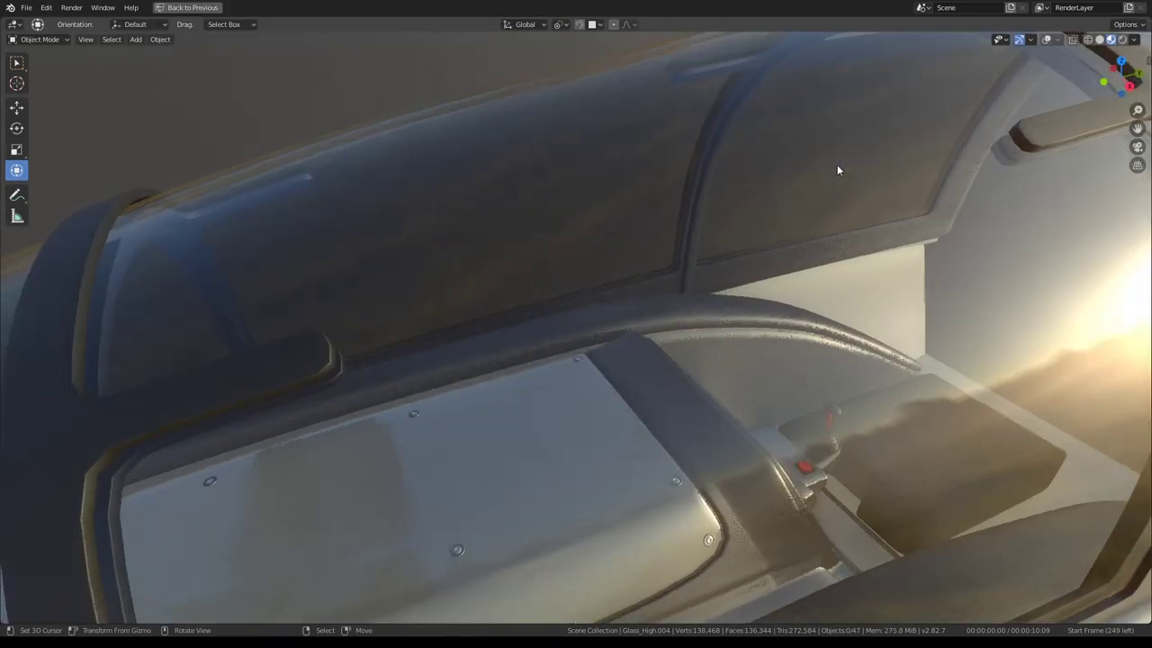
pyautogui.press('KP_0')
pyautogui.scroll(3, 781, 209)
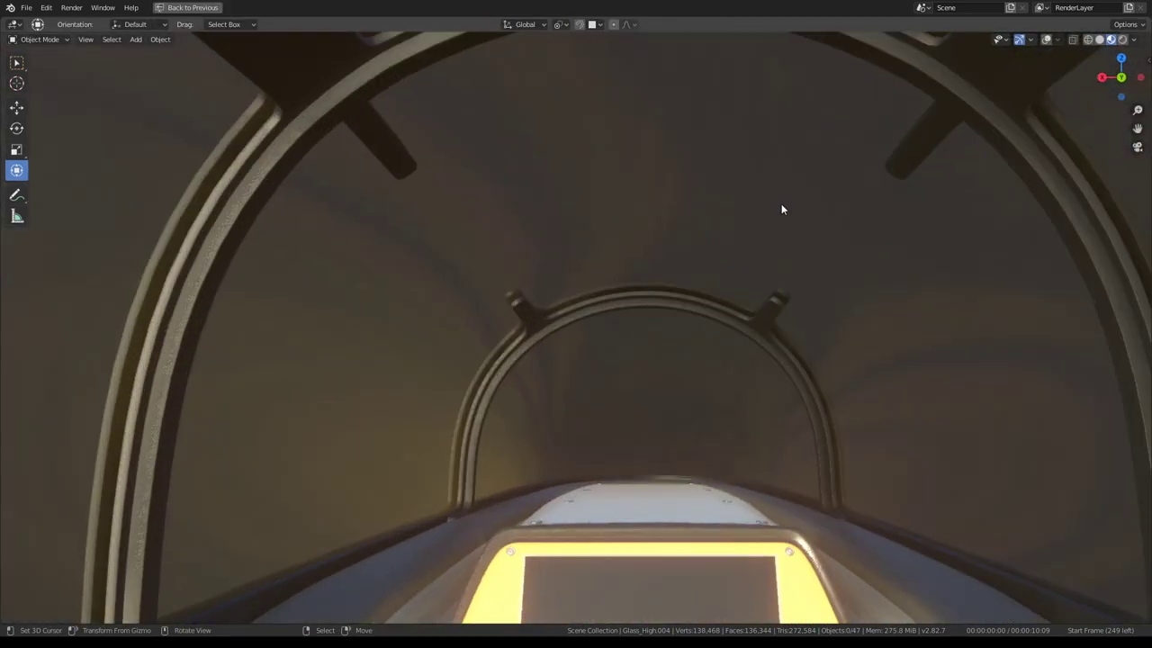
pyautogui.moveTo(346, 187); pyautogui.dragTo(717, 229, button='middle')
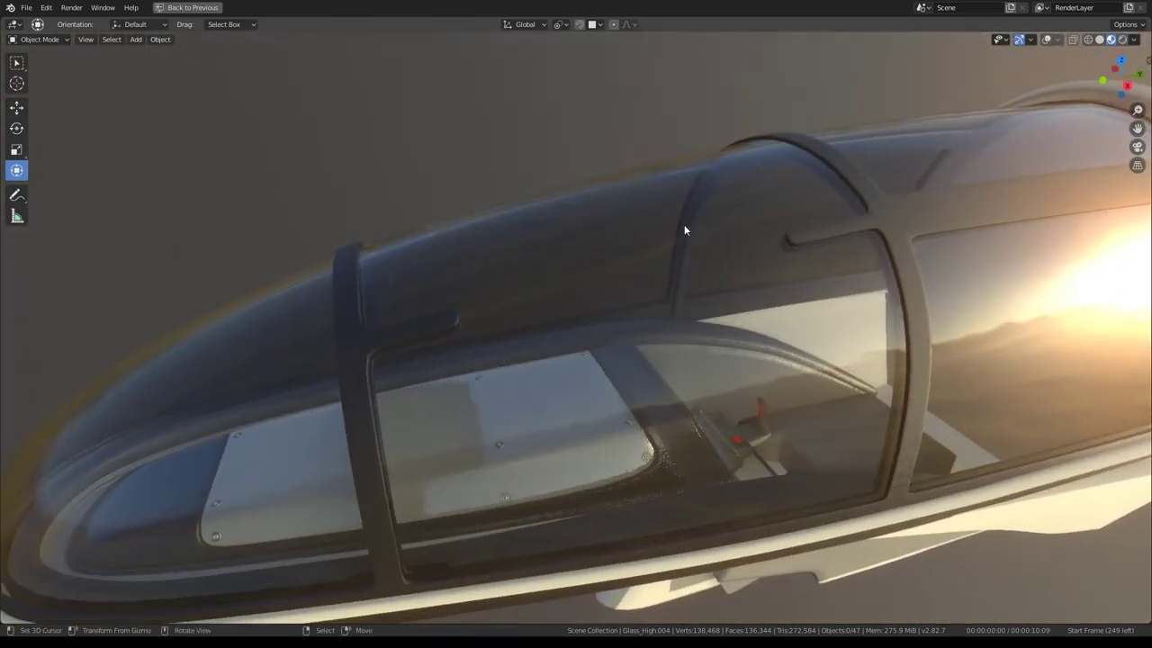
# In Edit Mode, select edges on the left and right slots, then maximize the wireframe viewport
pyautogui.press('Tab')
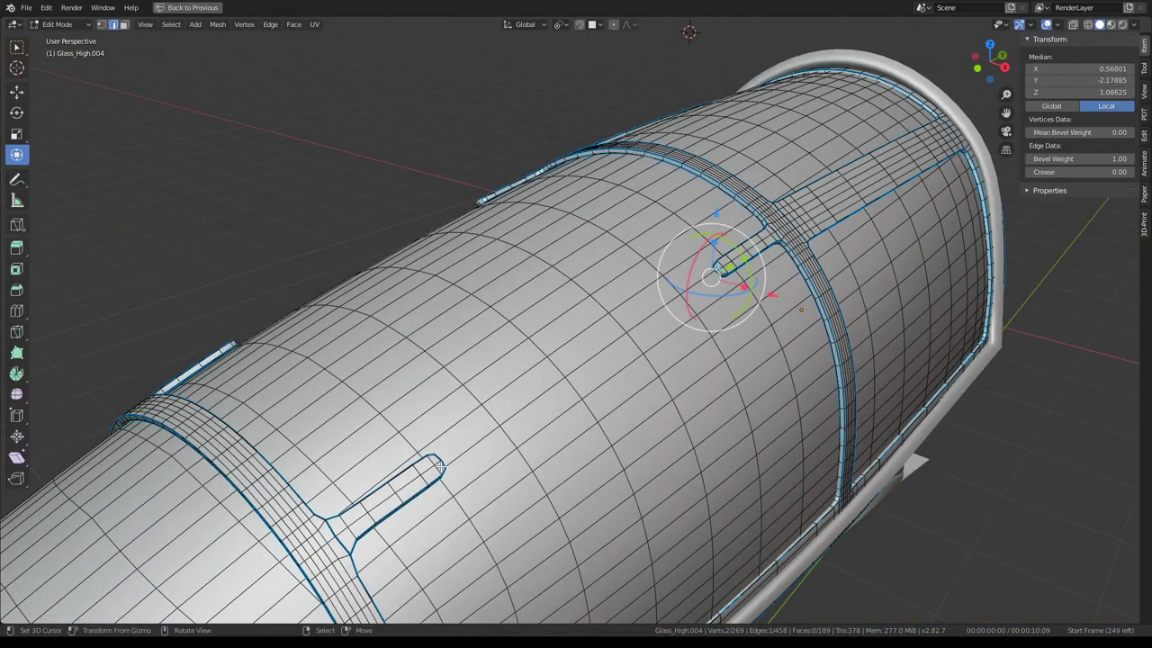
pyautogui.keyDown('alt'); pyautogui.keyDown('shift'); pyautogui.click(436, 486); pyautogui.keyUp('shift'); pyautogui.keyUp('alt')
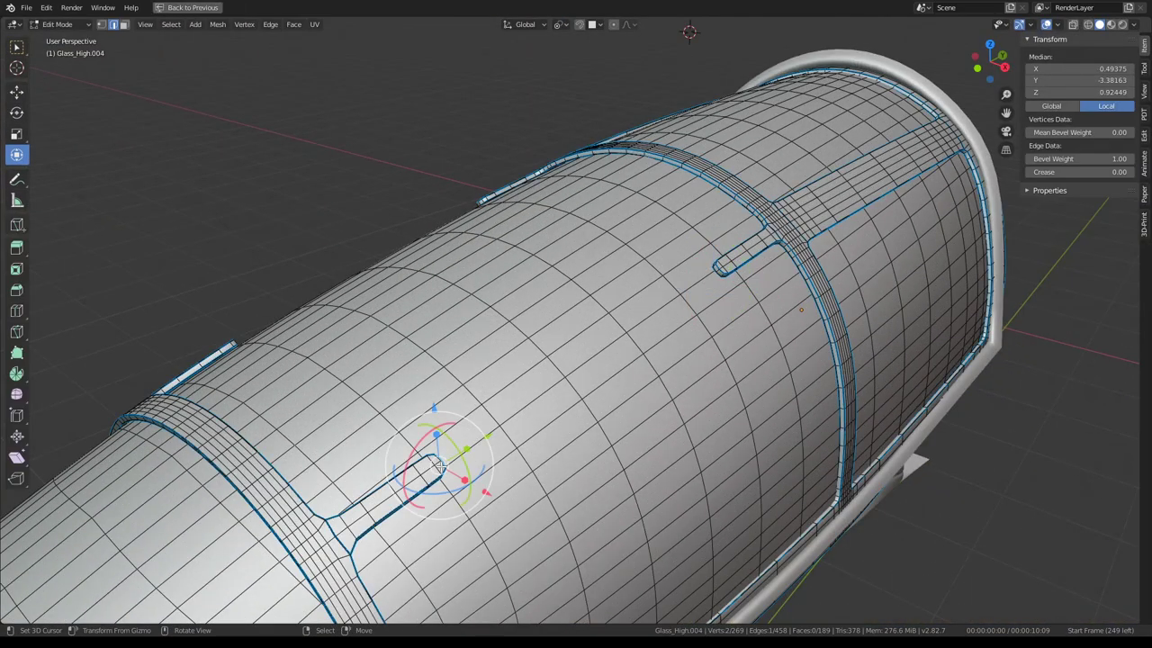
pyautogui.keyDown('alt'); pyautogui.click(723, 269); pyautogui.keyUp('alt')
pyautogui.click(420, 460)
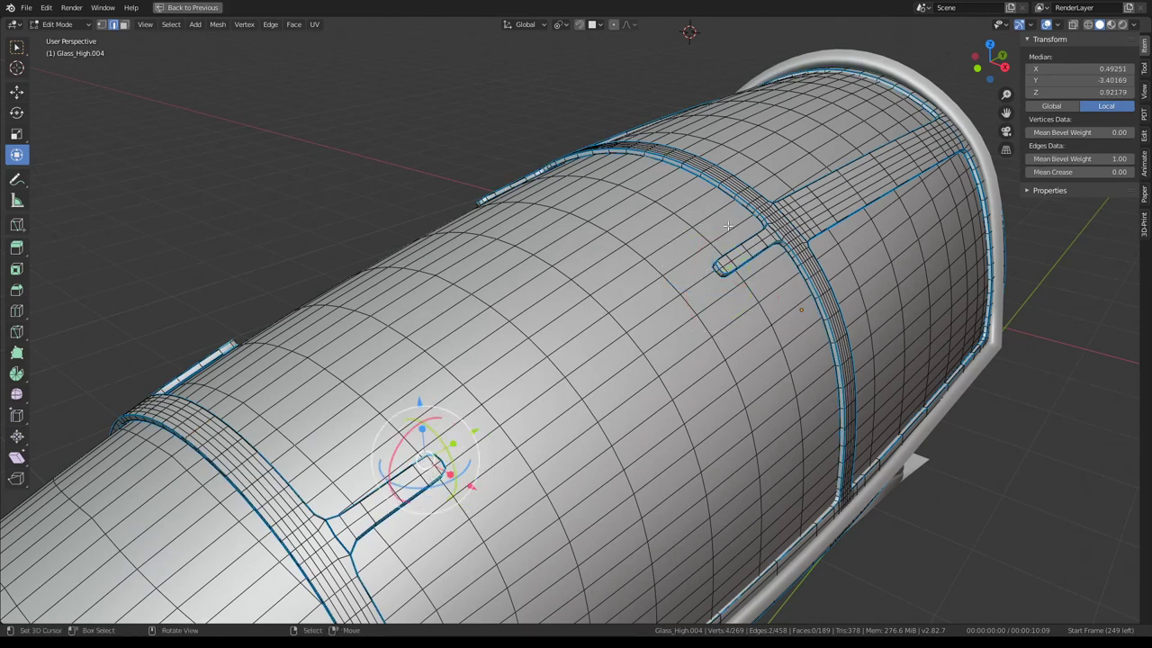
pyautogui.hotkey('ctrl', 'space')
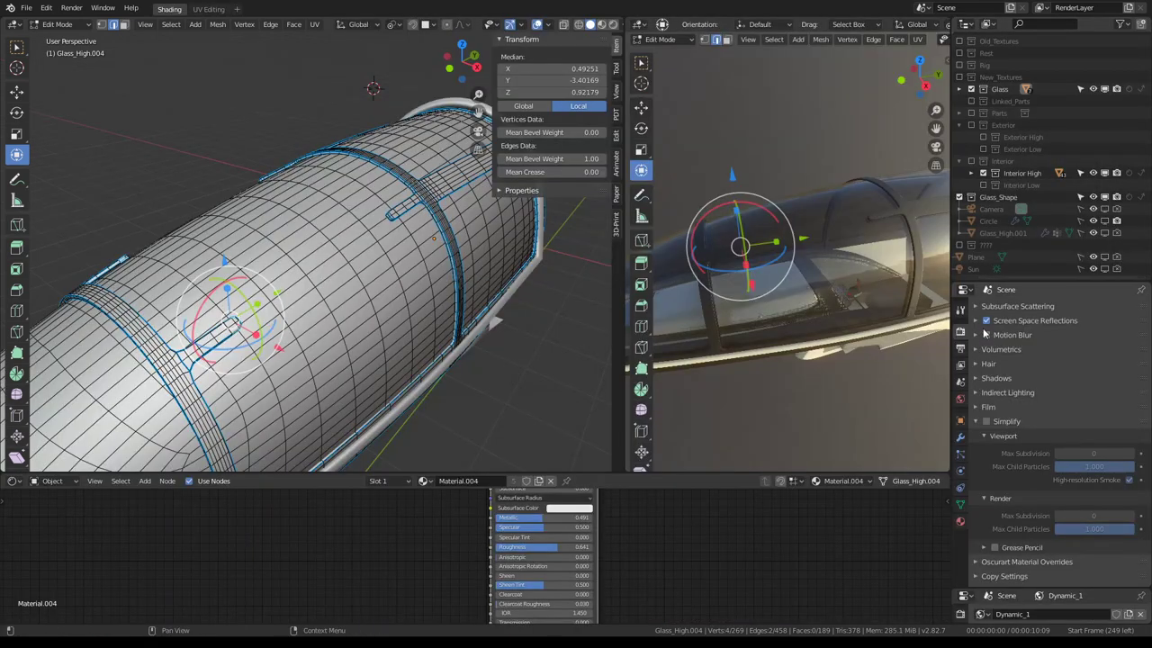
pyautogui.hotkey('ctrl', 'space')
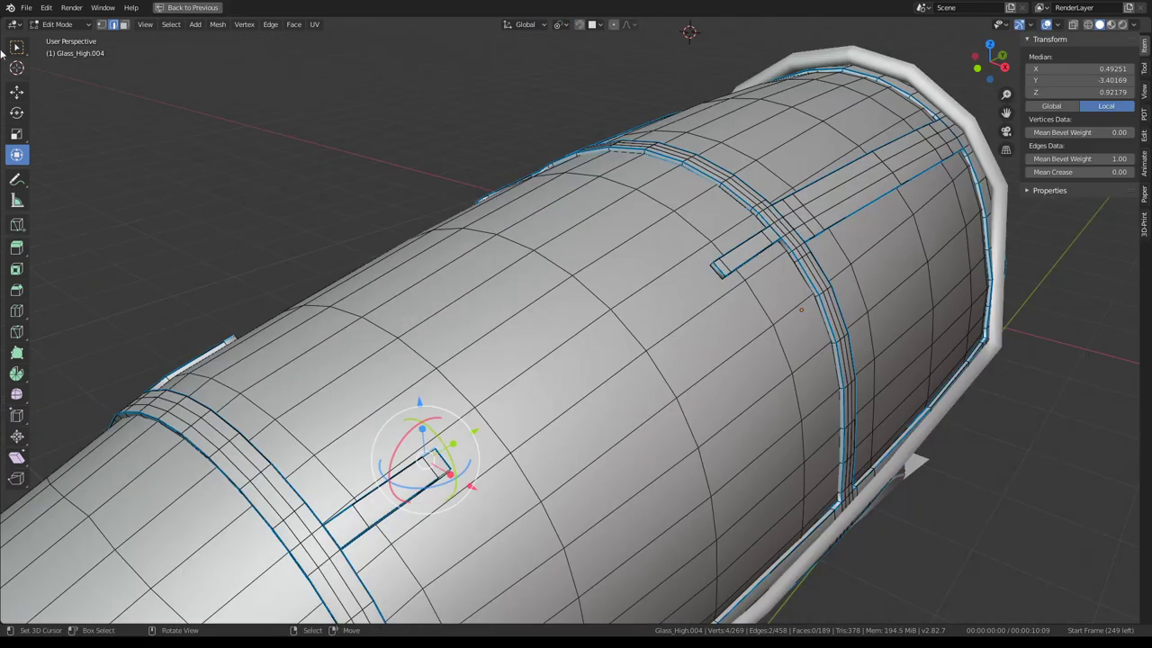
# Select the lower slot's face strip and delete those faces to open the groove
pyautogui.click(124, 25)
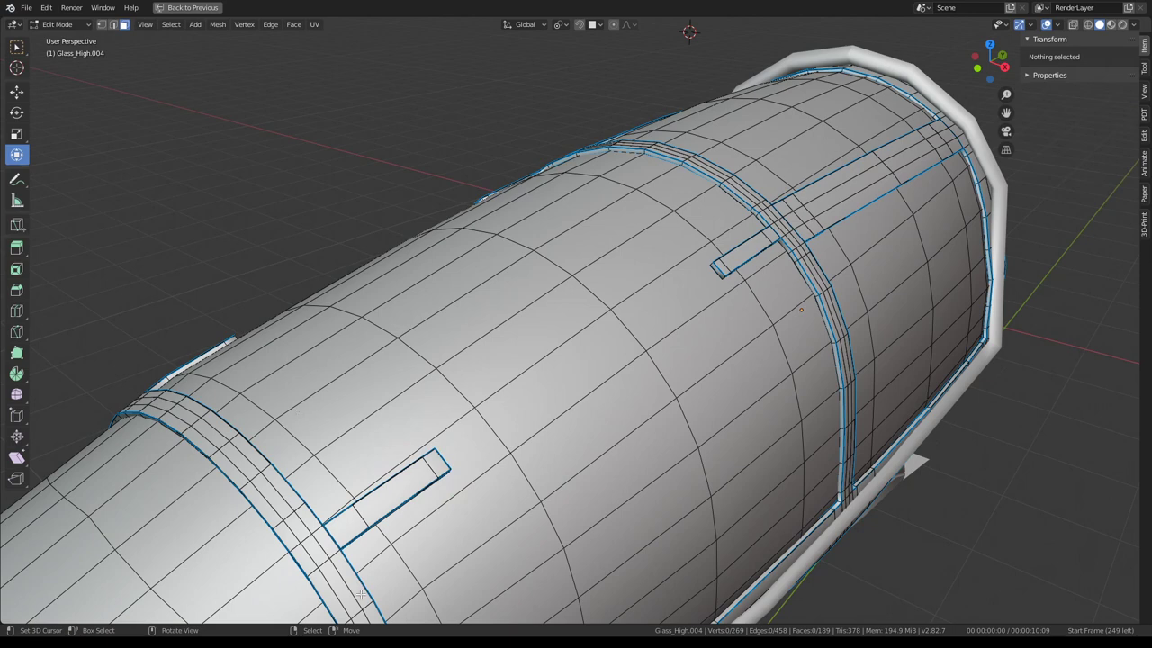
pyautogui.click(345, 536)
pyautogui.keyDown('ctrl'); pyautogui.click(438, 461); pyautogui.keyUp('ctrl')
pyautogui.press('x')
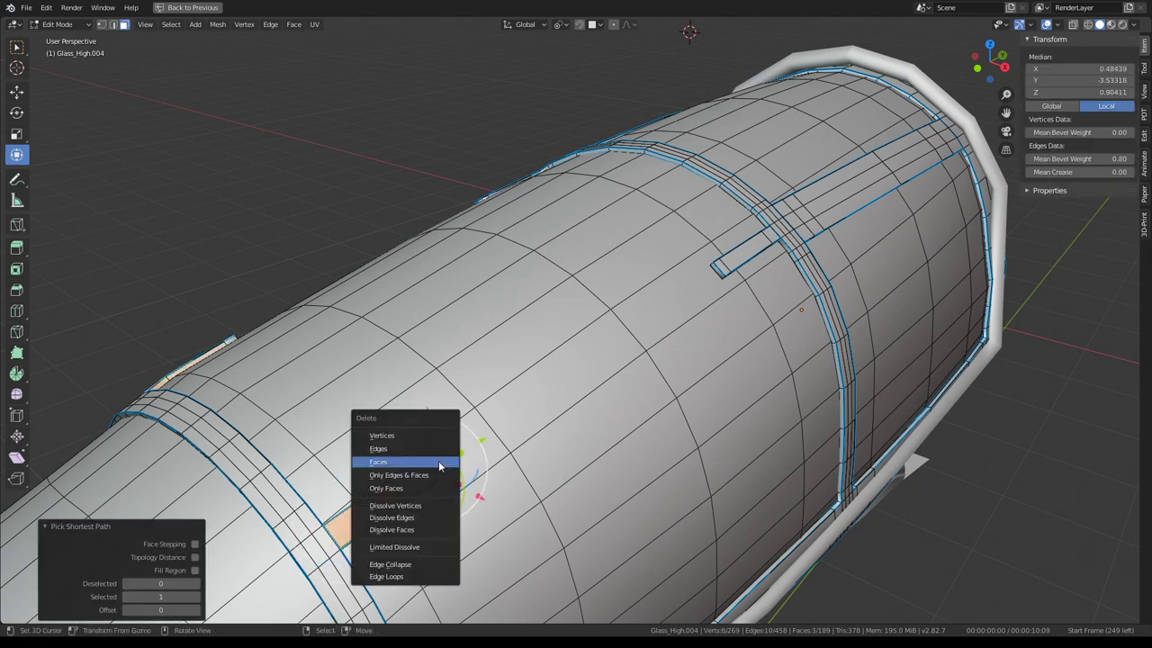
pyautogui.click(438, 460)
pyautogui.click(722, 266)
# Return to Object Mode and turn off Simplify in Render Properties for full detail
pyautogui.press('Tab')
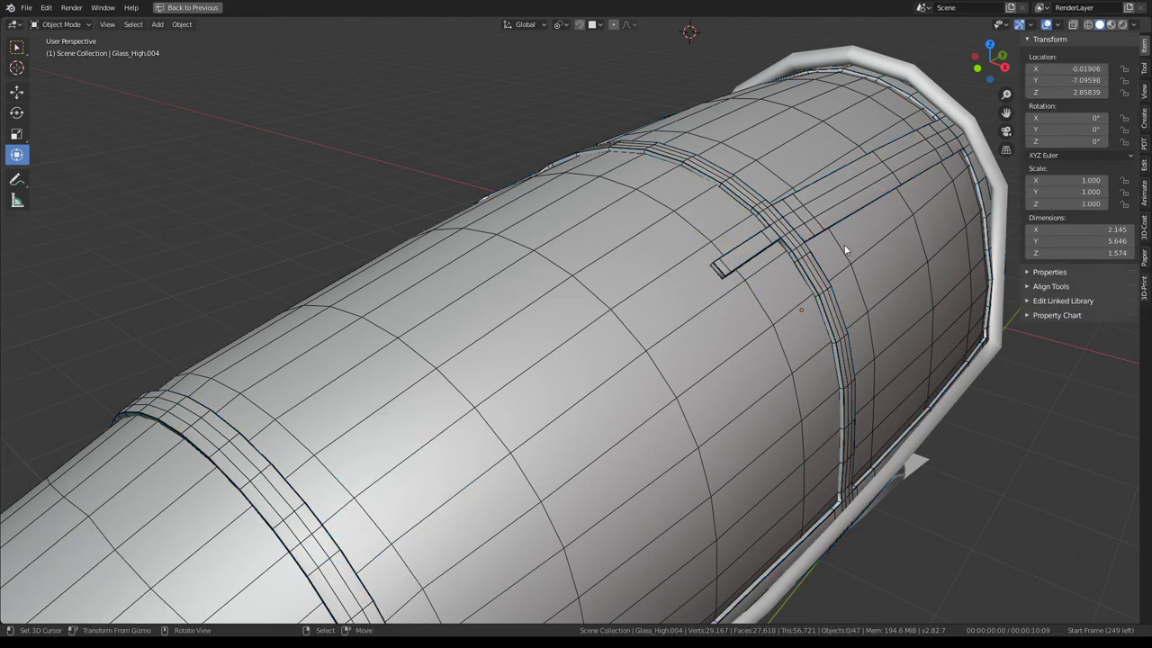
pyautogui.hotkey('ctrl', 'space')
pyautogui.hotkey('ctrl', 'alt', 'space')
pyautogui.press('KP_0')
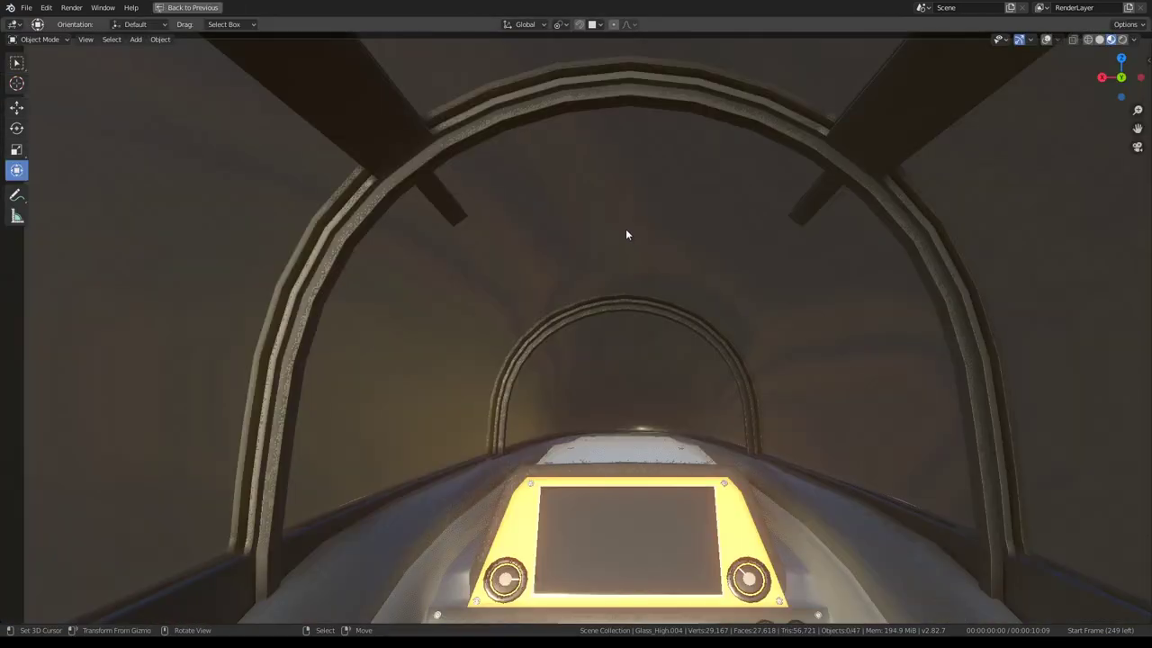
pyautogui.hotkey('ctrl', 'alt', 'space')
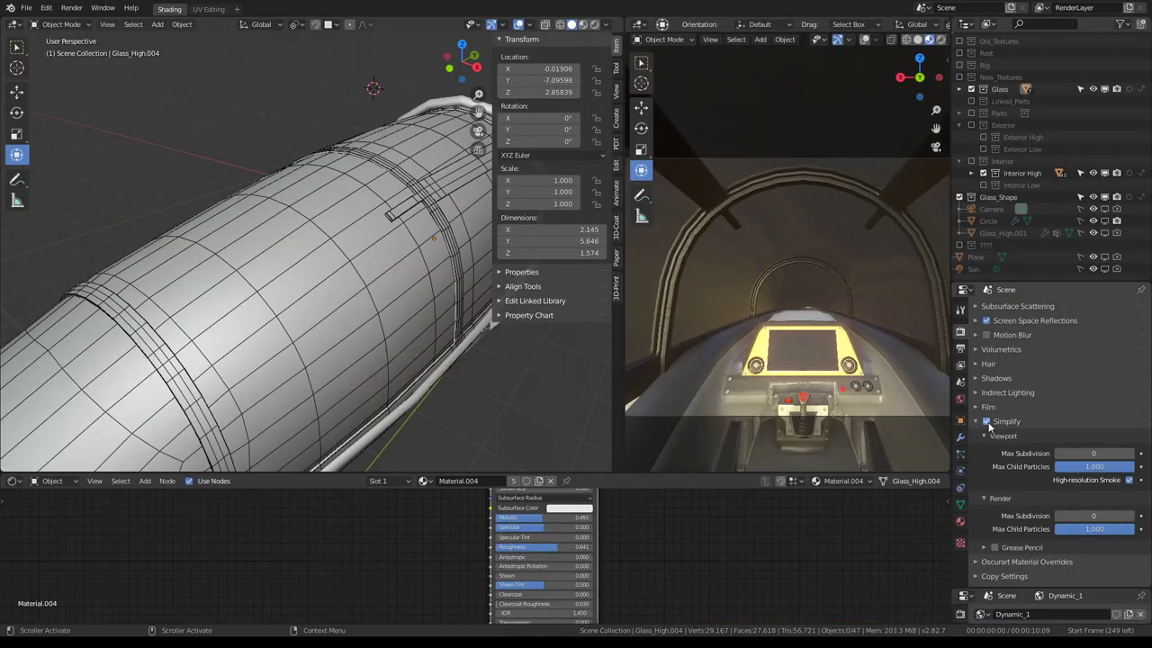
pyautogui.click(987, 422)
# Inspect the strut arch from inside the cockpit camera view, then enter Edit Mode
pyautogui.hotkey('ctrl', 'alt', 'space')
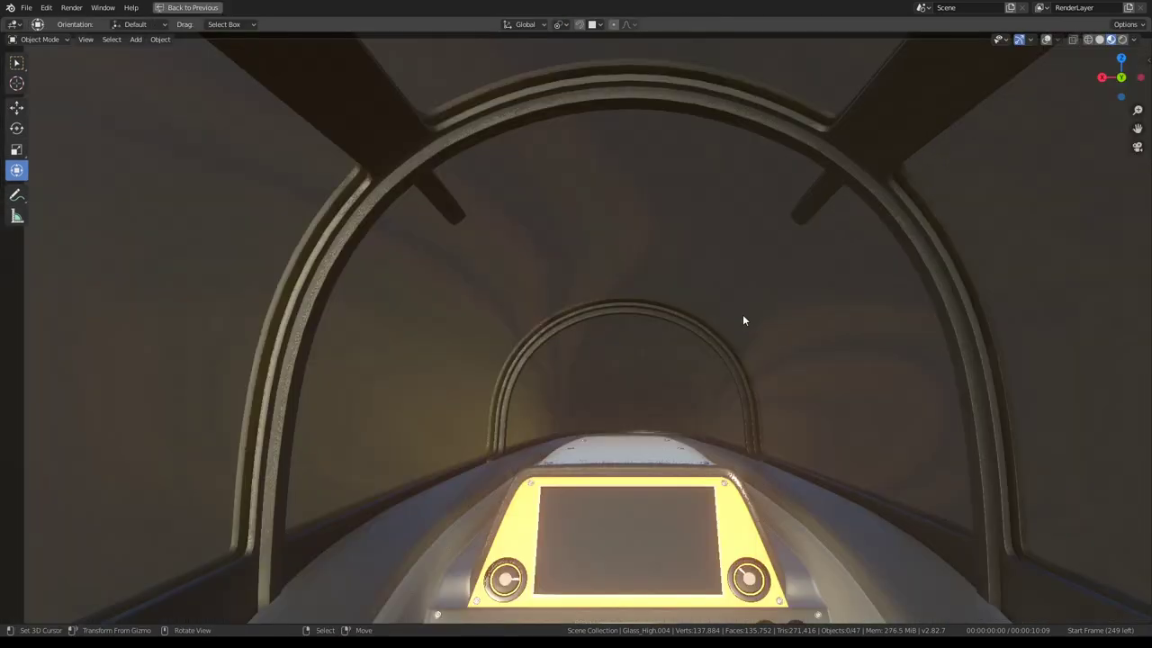
pyautogui.press('KP_0')
pyautogui.scroll(-2, 727, 283)
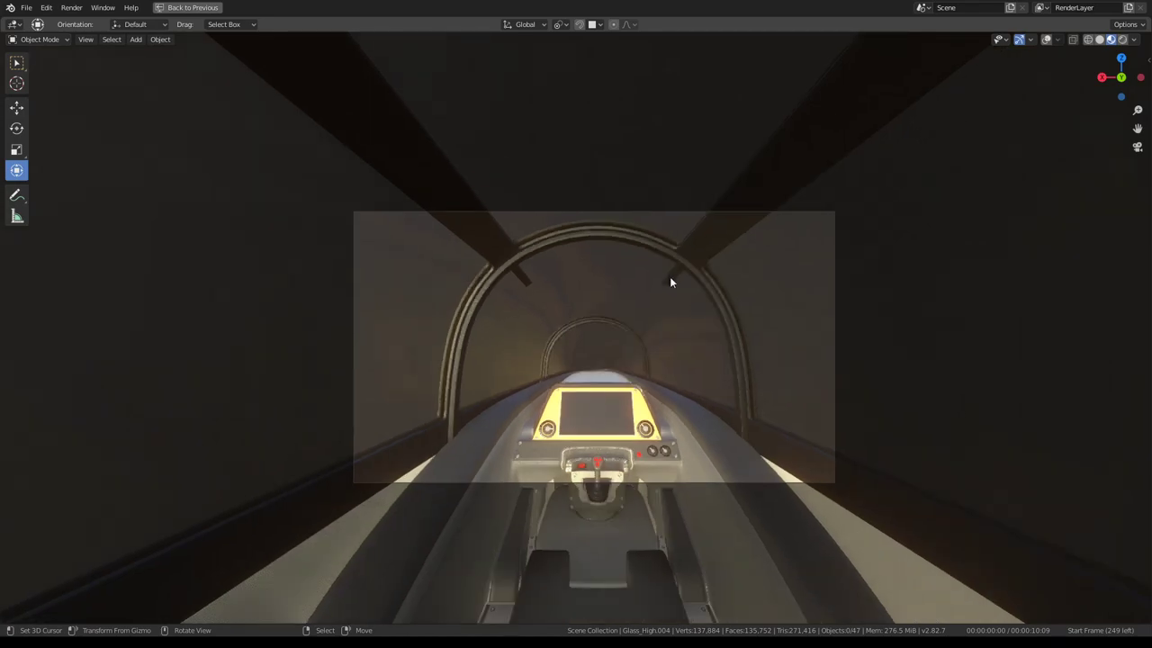
pyautogui.moveTo(669, 276)
pyautogui.mouseDown(button='middle')
pyautogui.moveTo(508, 265)
pyautogui.moveTo(748, 306)
pyautogui.moveTo(735, 252)
pyautogui.moveTo(689, 312)
pyautogui.moveTo(859, 216)
pyautogui.moveTo(609, 321)
pyautogui.mouseUp(button='middle')
pyautogui.scroll(-3, 609, 321)
pyautogui.moveTo(663, 288); pyautogui.dragTo(784, 262, button='middle')
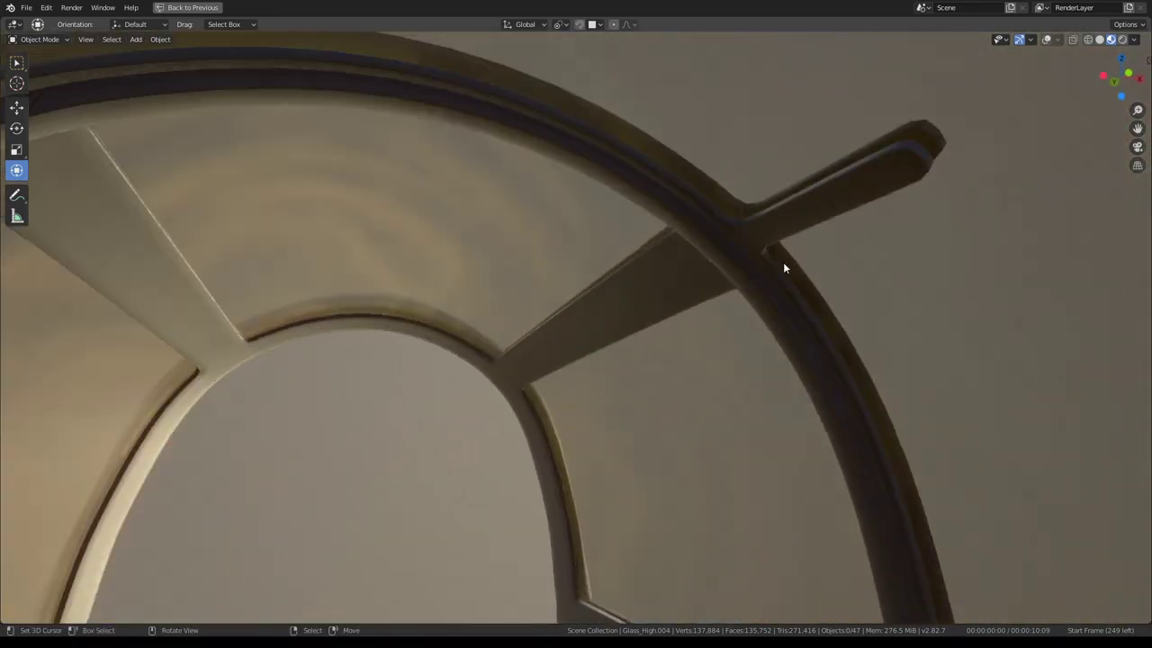
pyautogui.press('Tab')
pyautogui.keyDown('shift'); pyautogui.moveTo(884, 200); pyautogui.dragTo(789, 279, button='middle'); pyautogui.keyUp('shift')
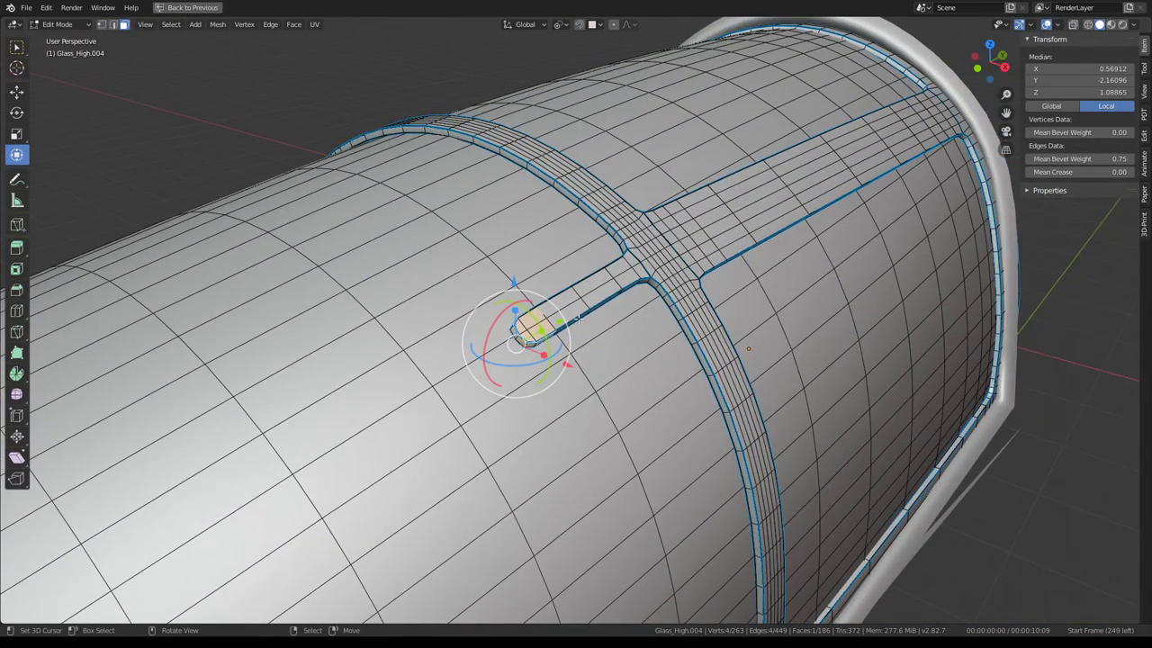
pyautogui.press('l')
pyautogui.press('x')
pyautogui.click(581, 317)
pyautogui.press('Tab')
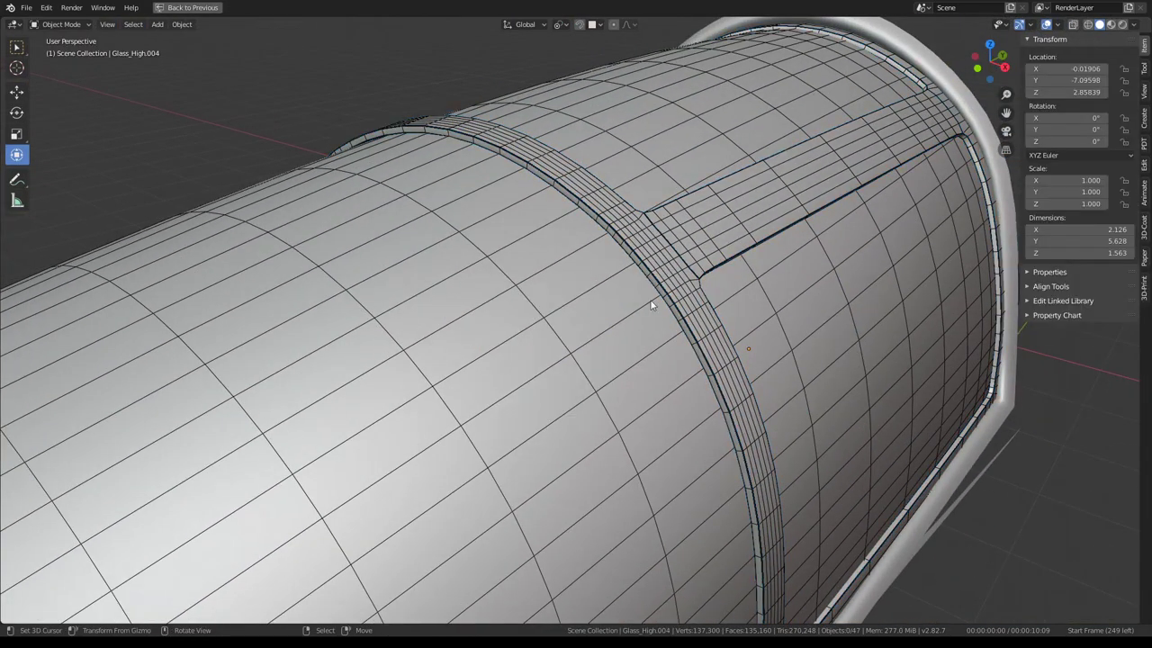
pyautogui.scroll(-5, 652, 306)
pyautogui.moveTo(653, 292); pyautogui.dragTo(655, 218, button='middle')
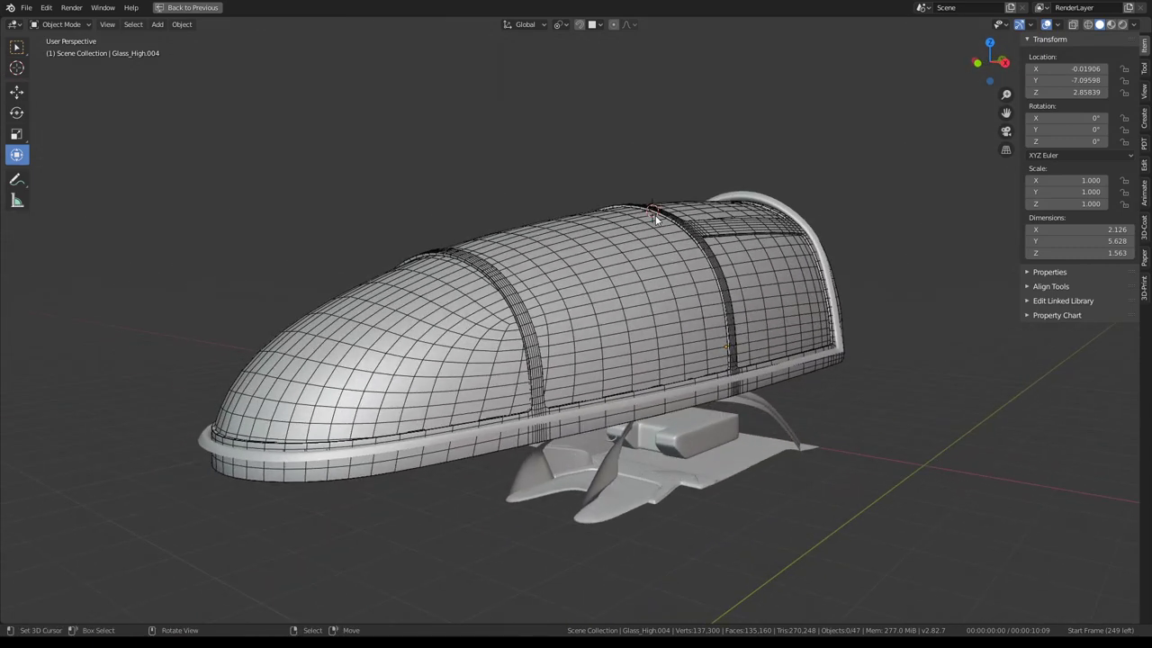
pyautogui.moveTo(477, 378); pyautogui.dragTo(433, 410, button='middle')
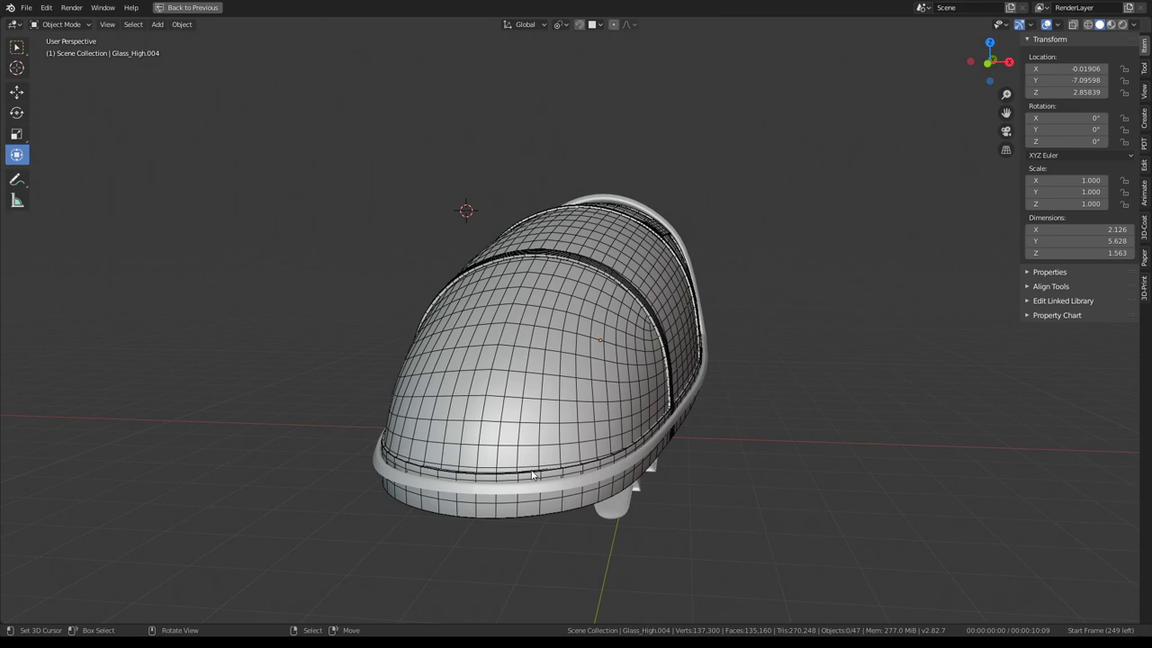
pyautogui.moveTo(622, 310)
pyautogui.mouseDown(button='middle')
pyautogui.moveTo(456, 312)
pyautogui.moveTo(489, 296)
pyautogui.moveTo(517, 254)
pyautogui.moveTo(507, 287)
pyautogui.mouseUp(button='middle')
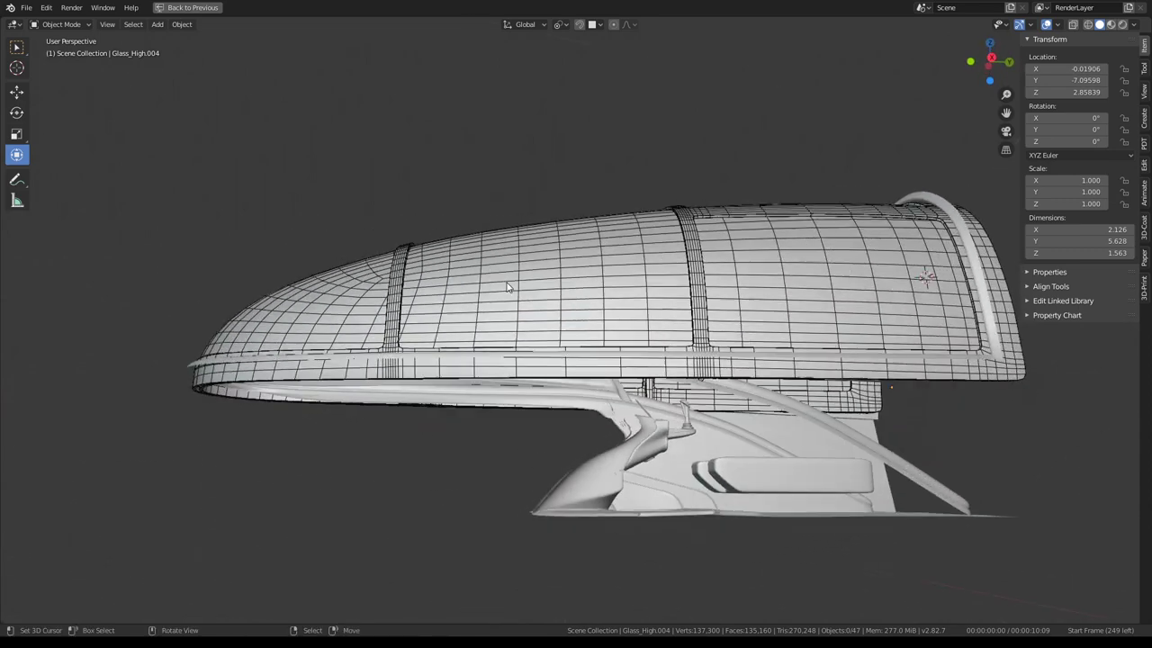
# Check the canopy through the camera in the right viewport, orbit both views, and select Glass_High.004
pyautogui.hotkey('ctrl', 'space')
pyautogui.press('KP_0')
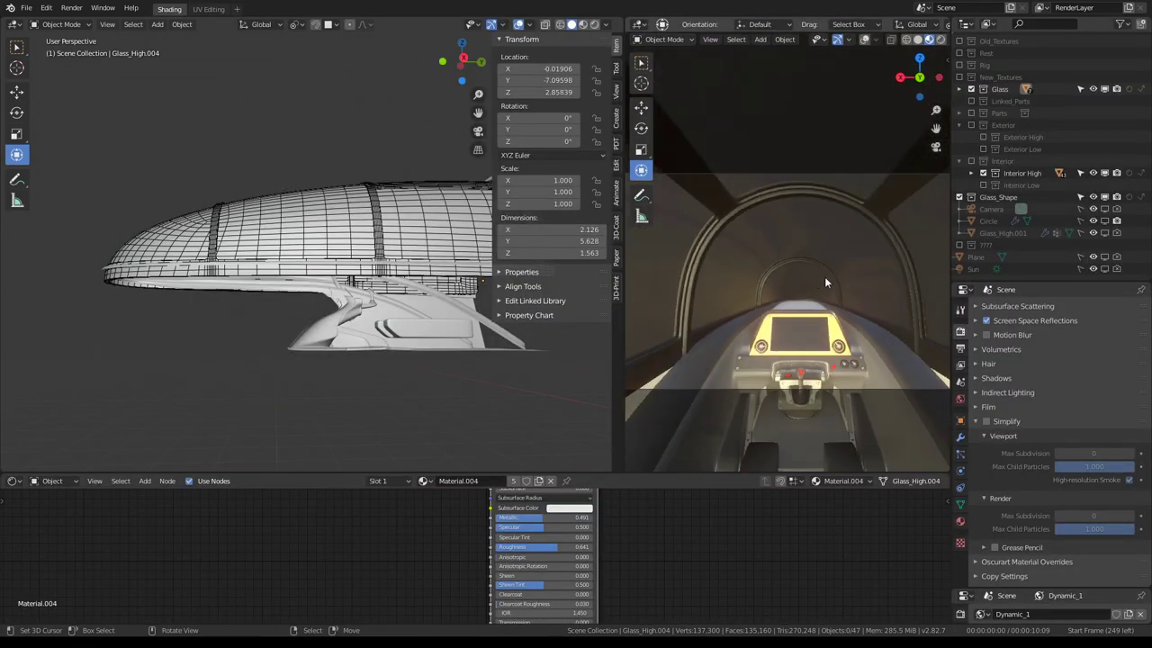
pyautogui.scroll(-3, 825, 277)
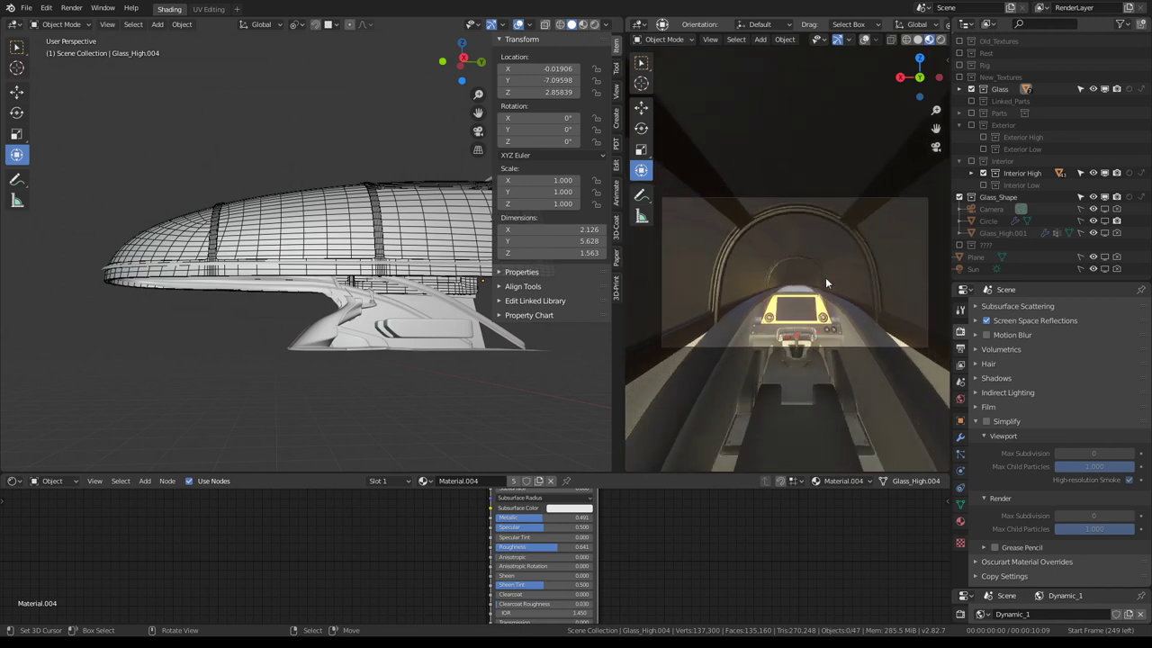
pyautogui.scroll(5, 825, 277)
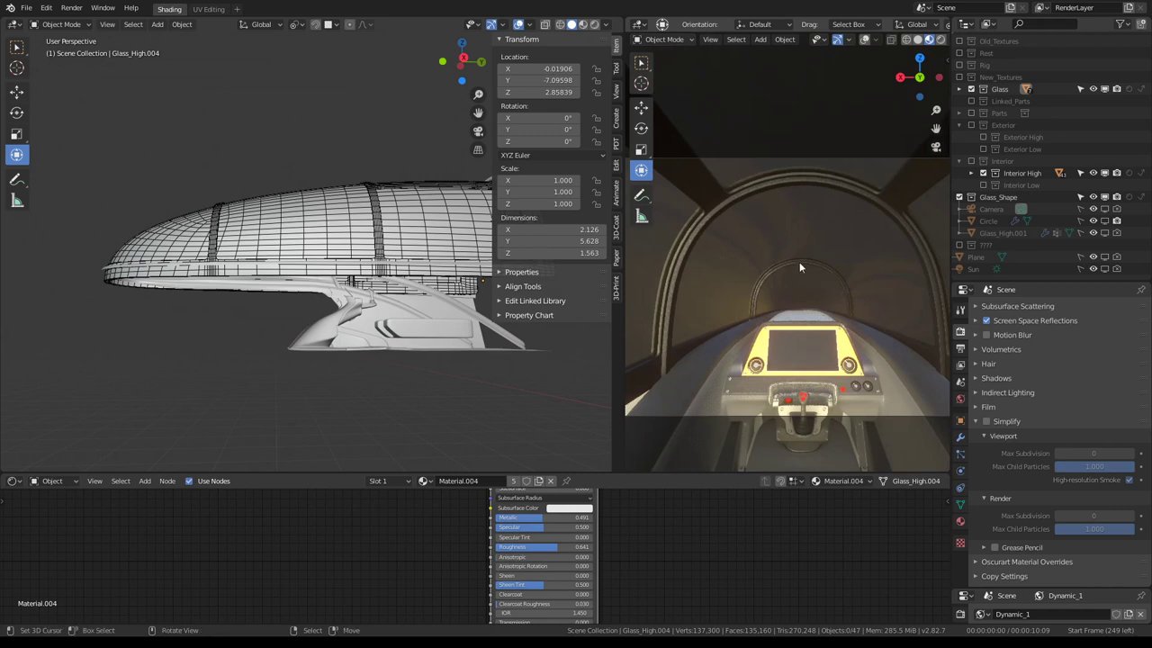
pyautogui.moveTo(835, 255)
pyautogui.mouseDown(button='middle')
pyautogui.moveTo(891, 275)
pyautogui.moveTo(757, 258)
pyautogui.moveTo(896, 279)
pyautogui.moveTo(865, 274)
pyautogui.moveTo(877, 275)
pyautogui.mouseUp(button='middle')
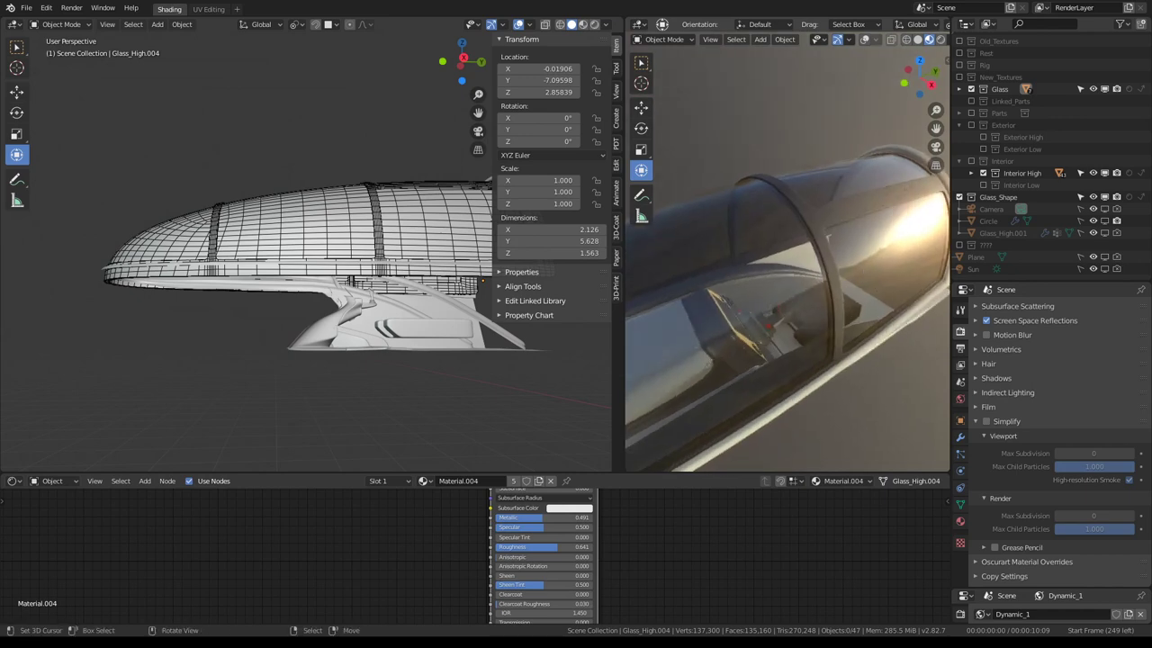
pyautogui.moveTo(333, 250)
pyautogui.mouseDown(button='middle')
pyautogui.moveTo(356, 262)
pyautogui.moveTo(270, 263)
pyautogui.mouseUp(button='middle')
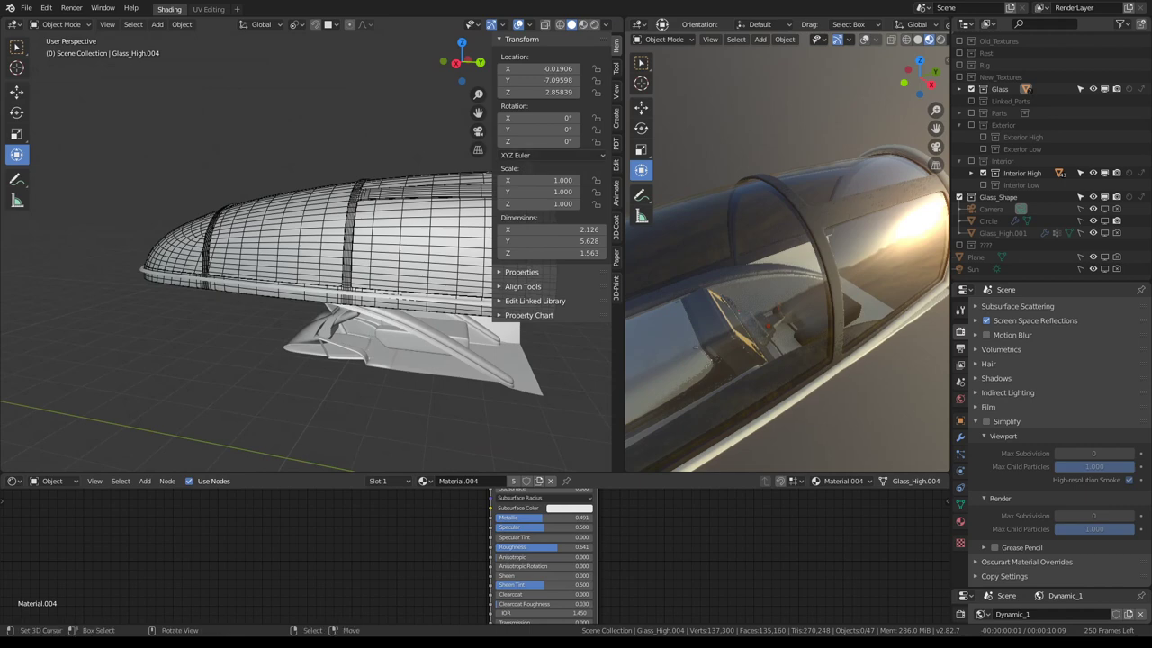
pyautogui.moveTo(383, 165)
pyautogui.mouseDown(button='middle')
pyautogui.moveTo(360, 234)
pyautogui.moveTo(385, 315)
pyautogui.moveTo(245, 279)
pyautogui.moveTo(328, 306)
pyautogui.moveTo(267, 227)
pyautogui.mouseUp(button='middle')
pyautogui.click(368, 270)
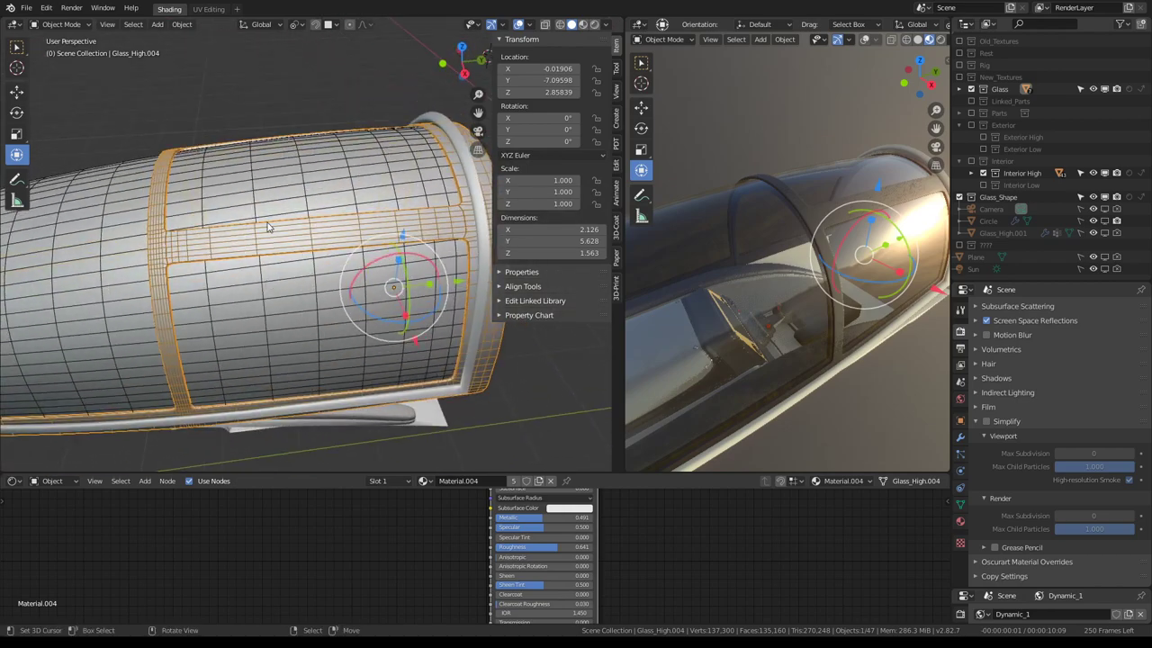
# In Edit Mode, select a shortest-path strip of faces along the glass canopy
pyautogui.press('Tab')
pyautogui.keyDown('alt'); pyautogui.click(207, 234); pyautogui.keyUp('alt')
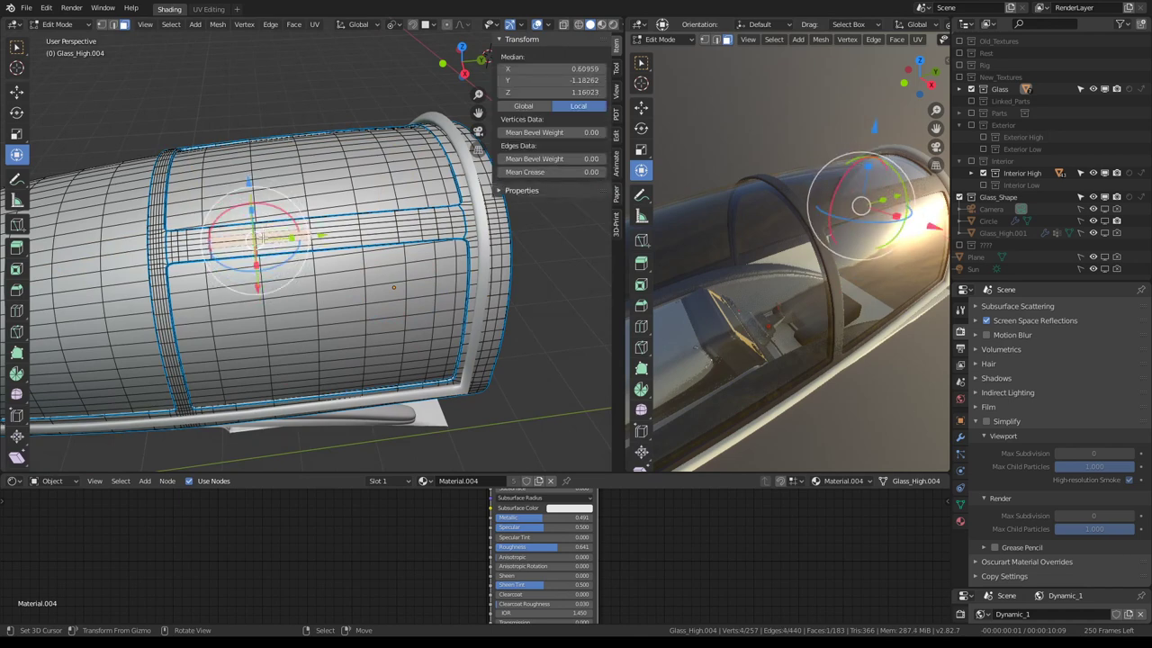
pyautogui.keyDown('ctrl'); pyautogui.click(469, 219); pyautogui.keyUp('ctrl')
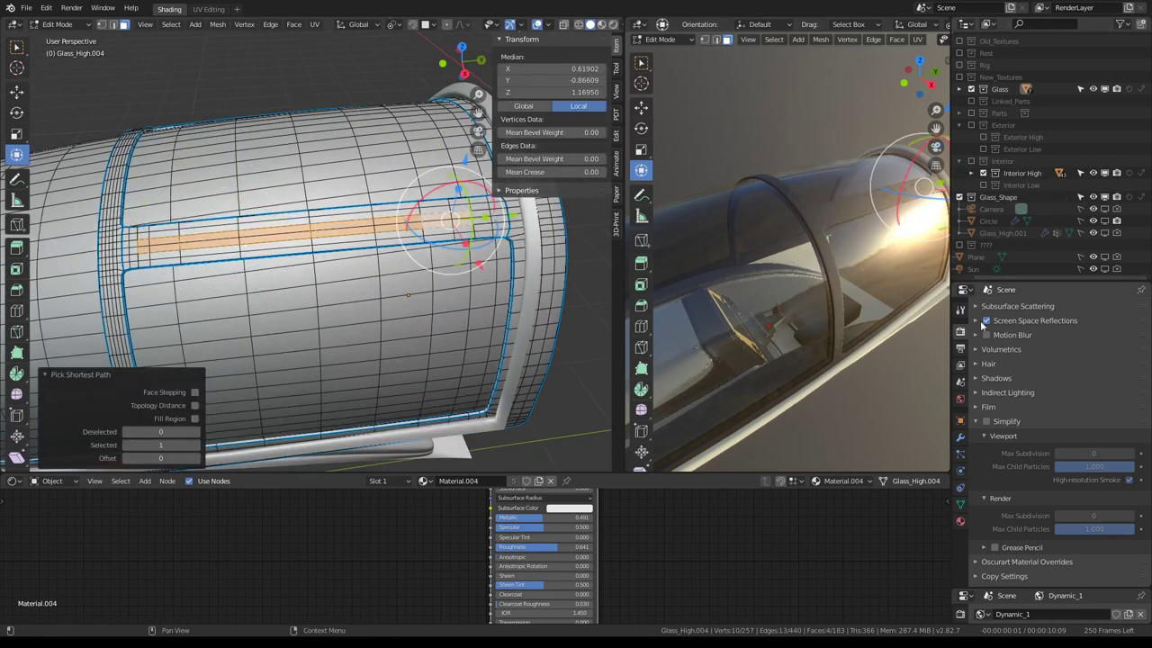
pyautogui.moveTo(492, 218); pyautogui.dragTo(382, 186, button='middle')
pyautogui.click(432, 261)
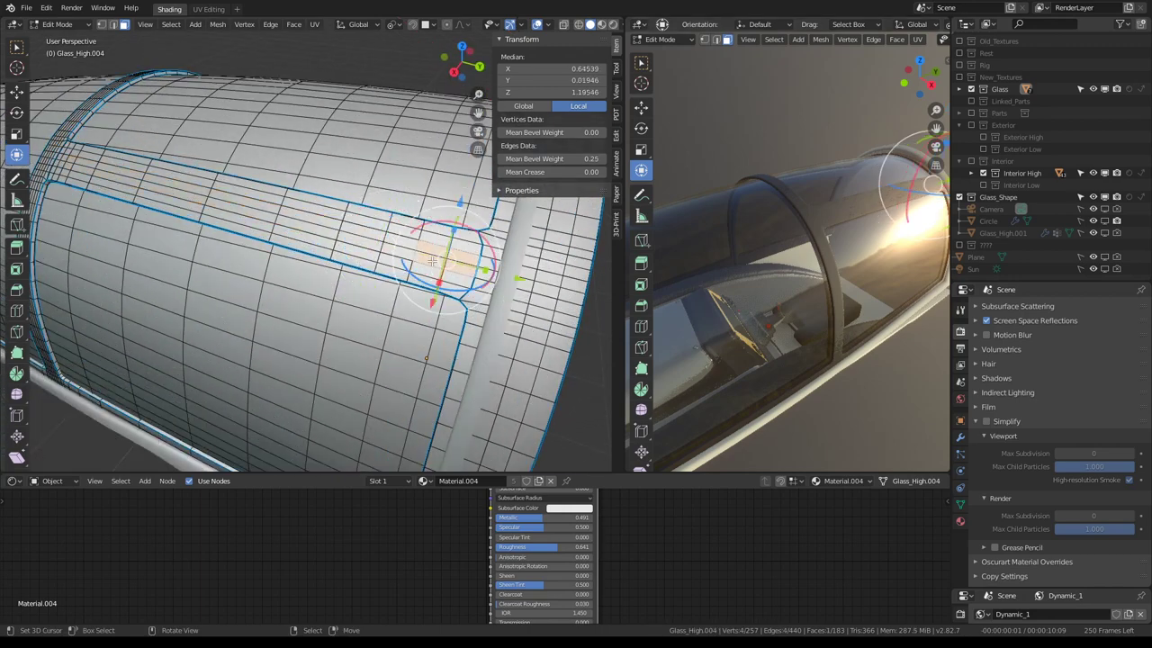
pyautogui.moveTo(432, 260)
pyautogui.mouseDown(button='middle')
pyautogui.moveTo(448, 223)
pyautogui.moveTo(251, 261)
pyautogui.mouseUp(button='middle')
pyautogui.keyDown('ctrl'); pyautogui.click(277, 261); pyautogui.keyUp('ctrl')
pyautogui.scroll(2, 252, 260)
pyautogui.keyDown('ctrl'); pyautogui.click(374, 202); pyautogui.keyUp('ctrl')
# Delete the selected face strip to open the long slot, then return to Object Mode
pyautogui.press('x')
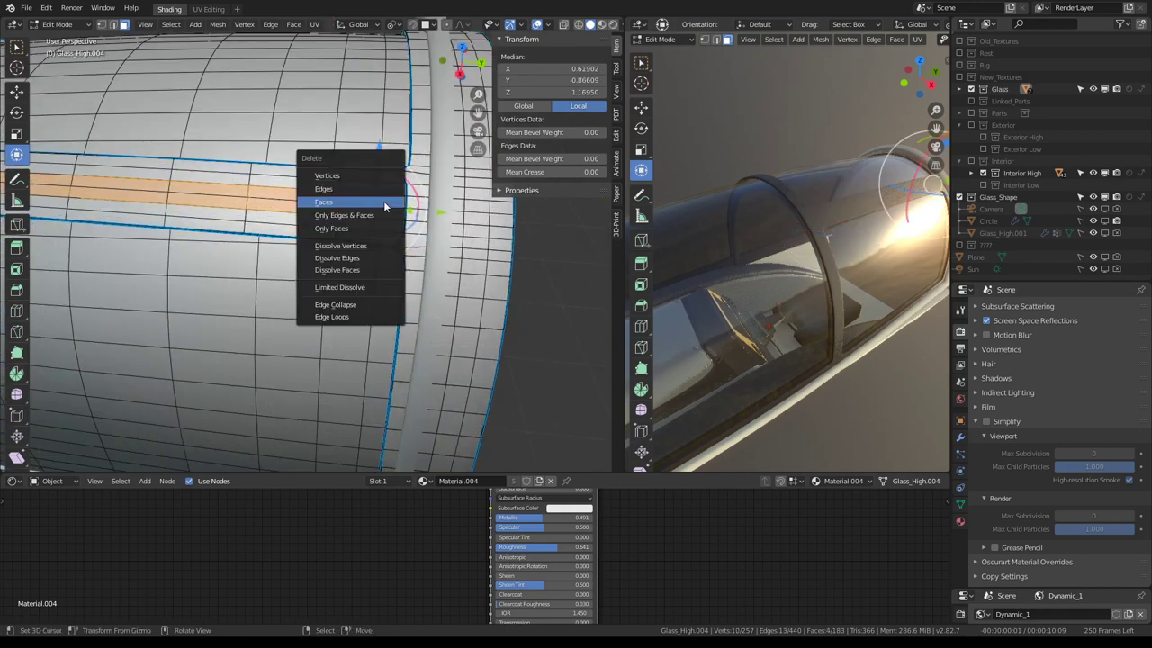
pyautogui.click(384, 202)
pyautogui.scroll(-3, 385, 201)
pyautogui.moveTo(384, 202)
pyautogui.mouseDown(button='middle')
pyautogui.moveTo(621, 180)
pyautogui.moveTo(798, 181)
pyautogui.mouseUp(button='middle')
pyautogui.press('Tab')
# Put the canopy in Edit Mode with Simplify on and the 3D view maximized
pyautogui.press('KP_0')
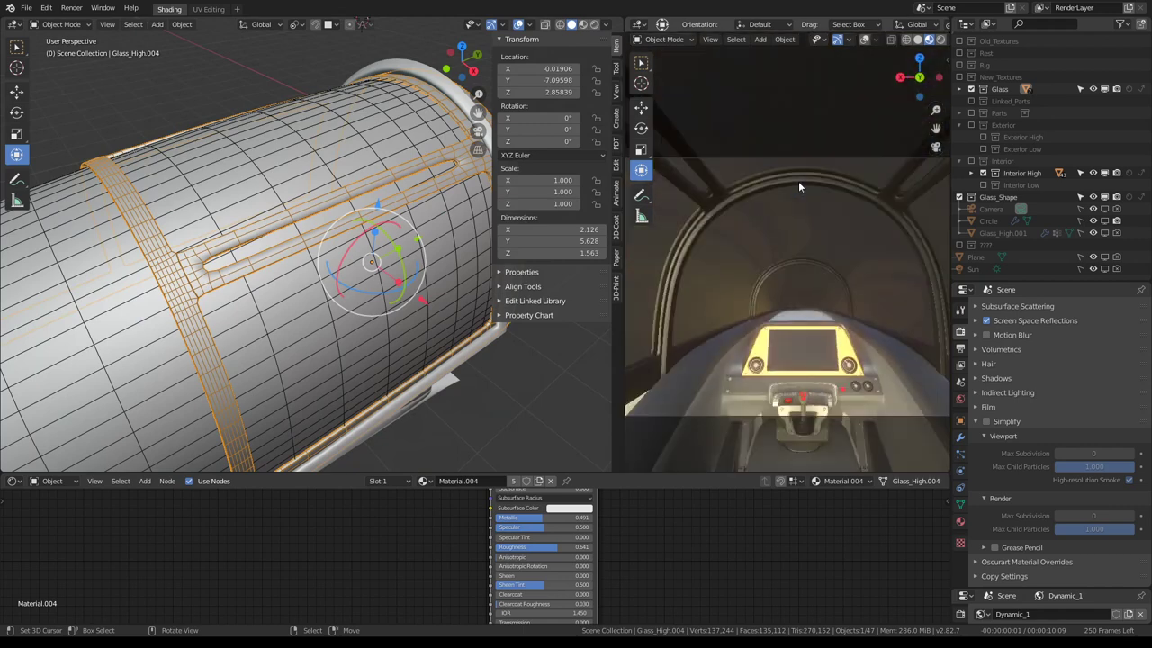
pyautogui.scroll(-2, 758, 188)
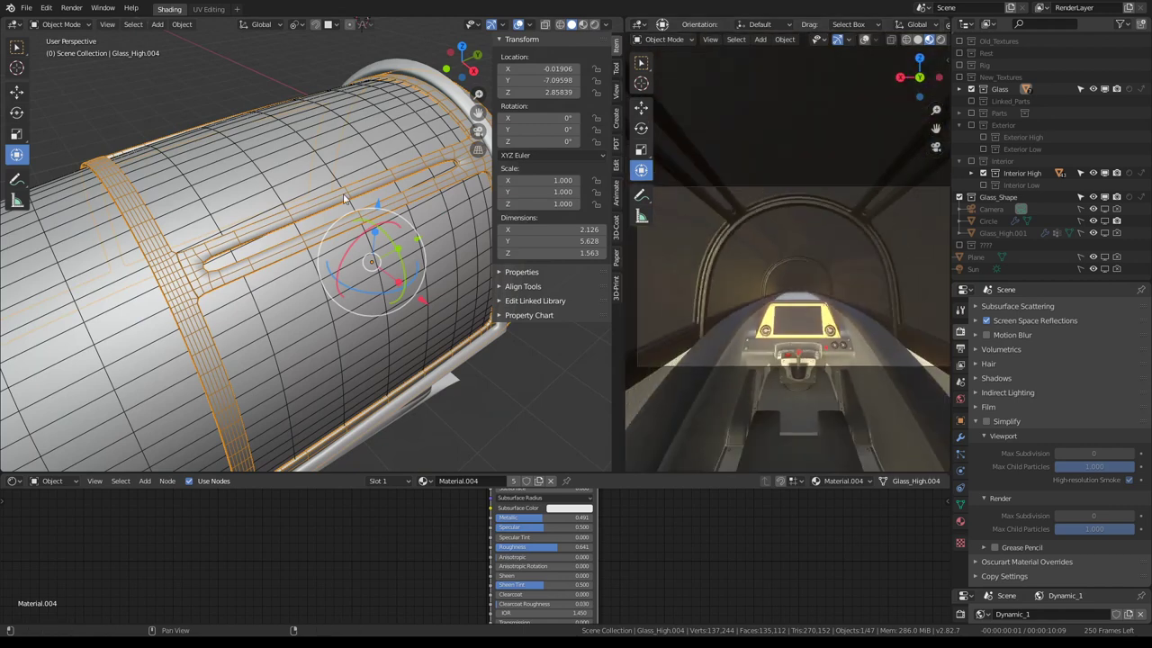
pyautogui.moveTo(405, 198); pyautogui.dragTo(274, 233, button='middle')
pyautogui.press('Tab')
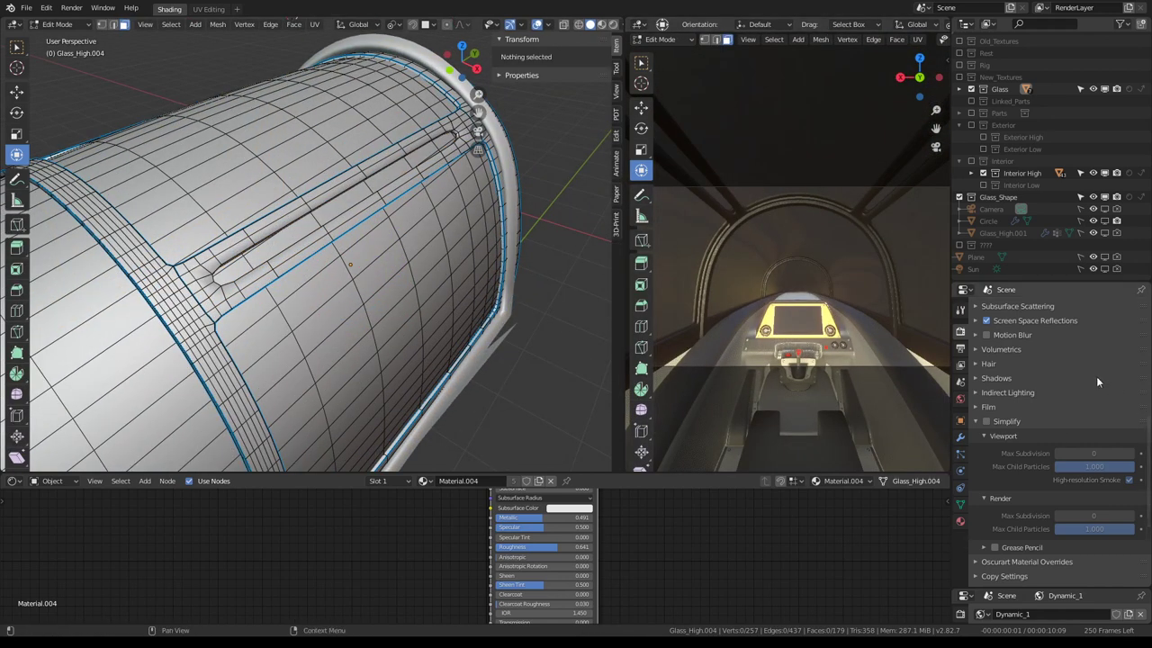
pyautogui.click(986, 420)
pyautogui.scroll(2, 135, 229)
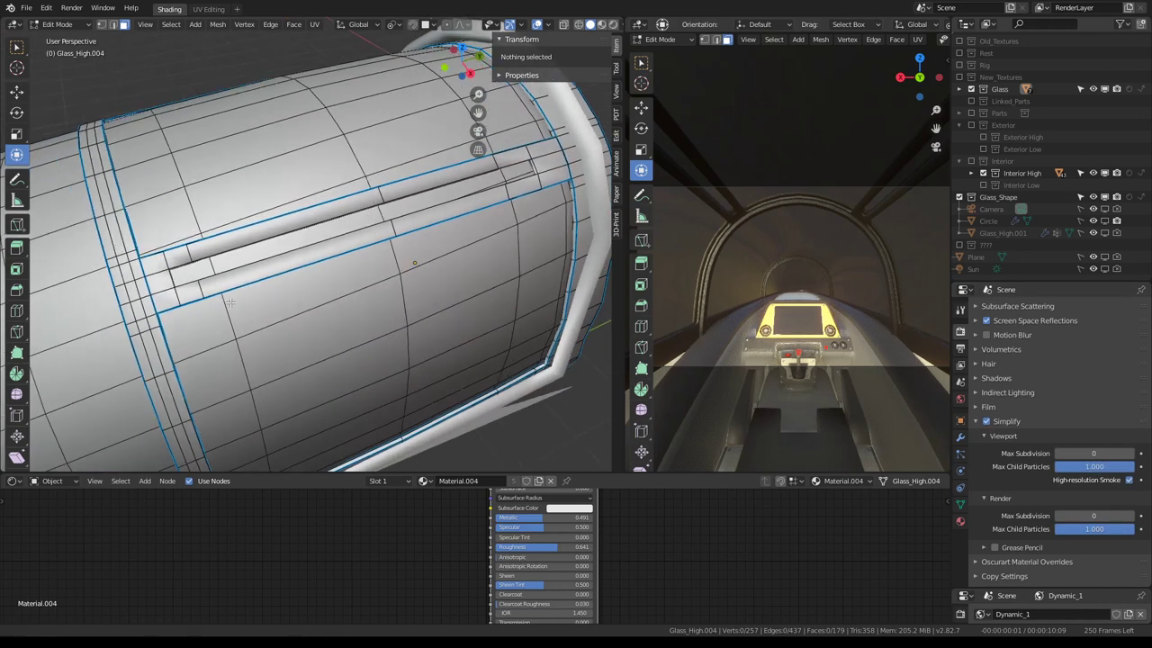
pyautogui.scroll(2, 135, 229)
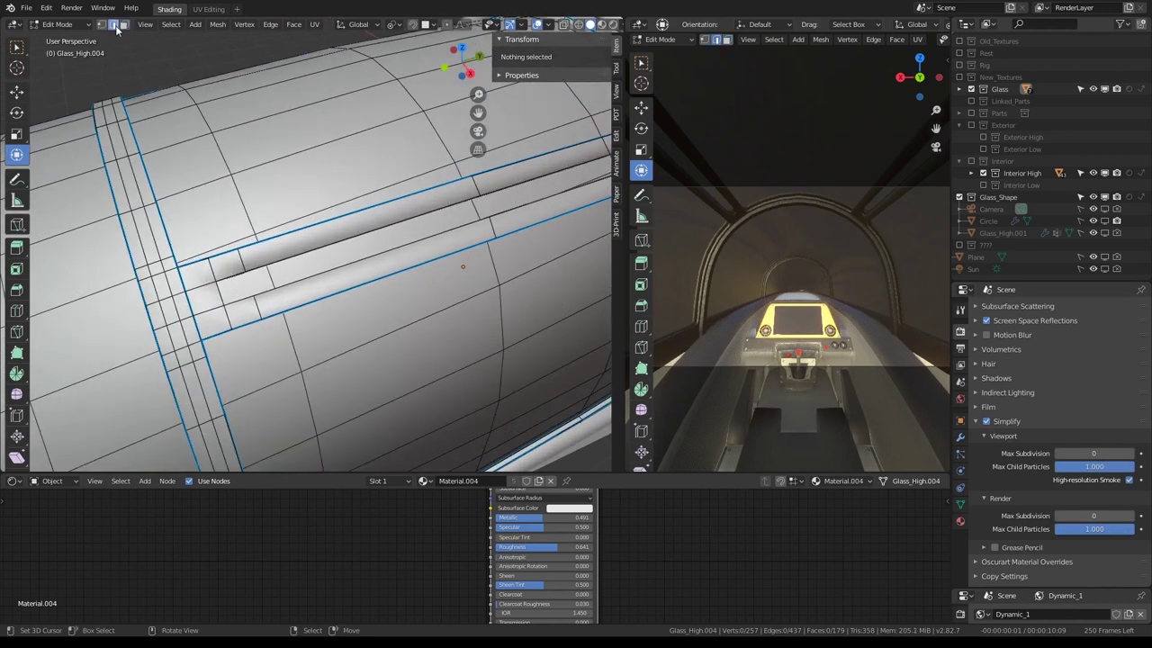
pyautogui.hotkey('ctrl', 'alt', 'space')
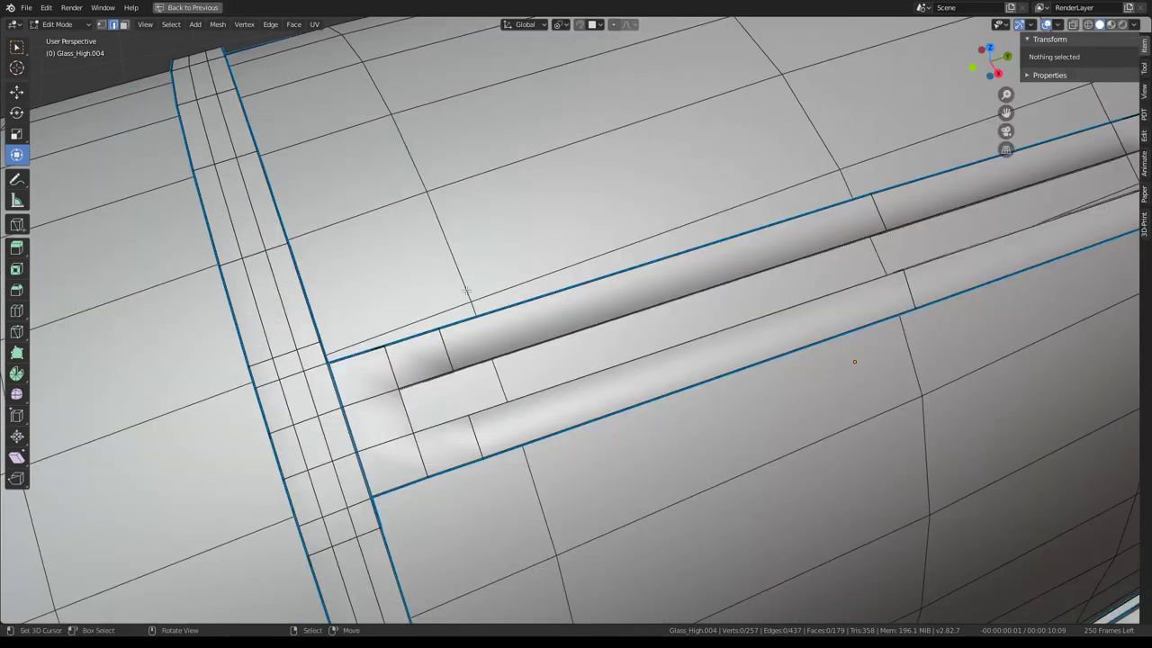
# Select the edge loops framing the near end of the slot groove
pyautogui.click(404, 370)
pyautogui.keyDown('shift'); pyautogui.click(370, 398); pyautogui.keyUp('shift')
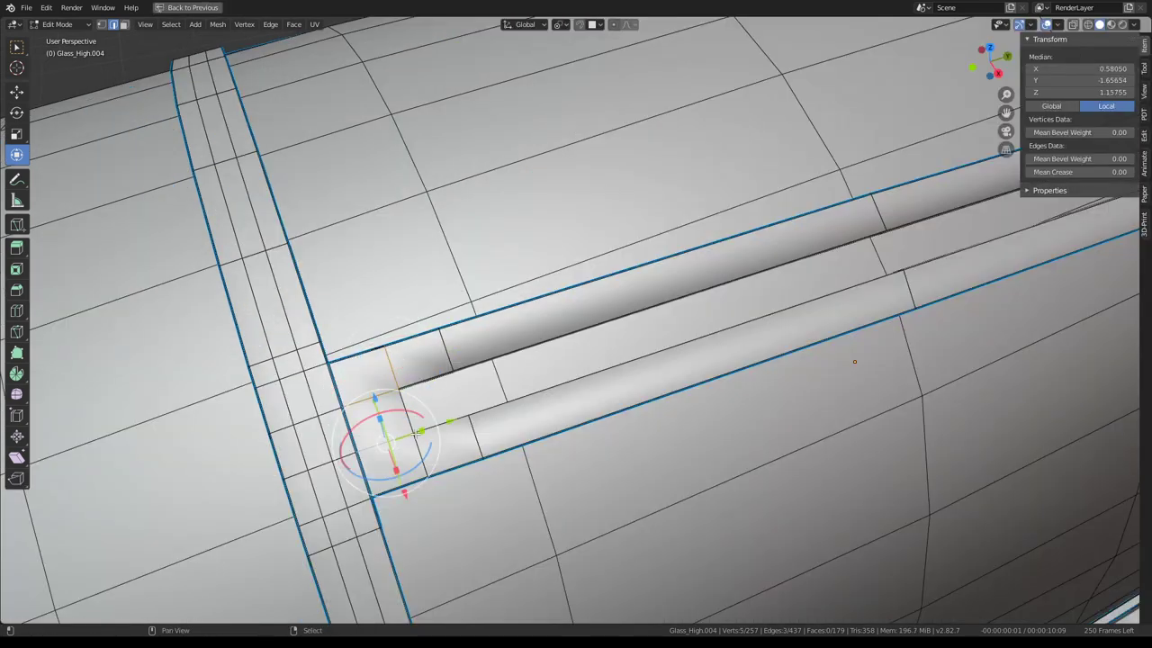
pyautogui.keyDown('shift'); pyautogui.click(455, 443); pyautogui.keyUp('shift')
pyautogui.moveTo(454, 442)
pyautogui.keyDown('shift'); pyautogui.mouseDown(button='middle')
pyautogui.moveTo(375, 390)
pyautogui.moveTo(637, 302)
pyautogui.mouseUp(button='middle'); pyautogui.keyUp('shift')
pyautogui.keyDown('shift'); pyautogui.click(347, 396); pyautogui.keyUp('shift')
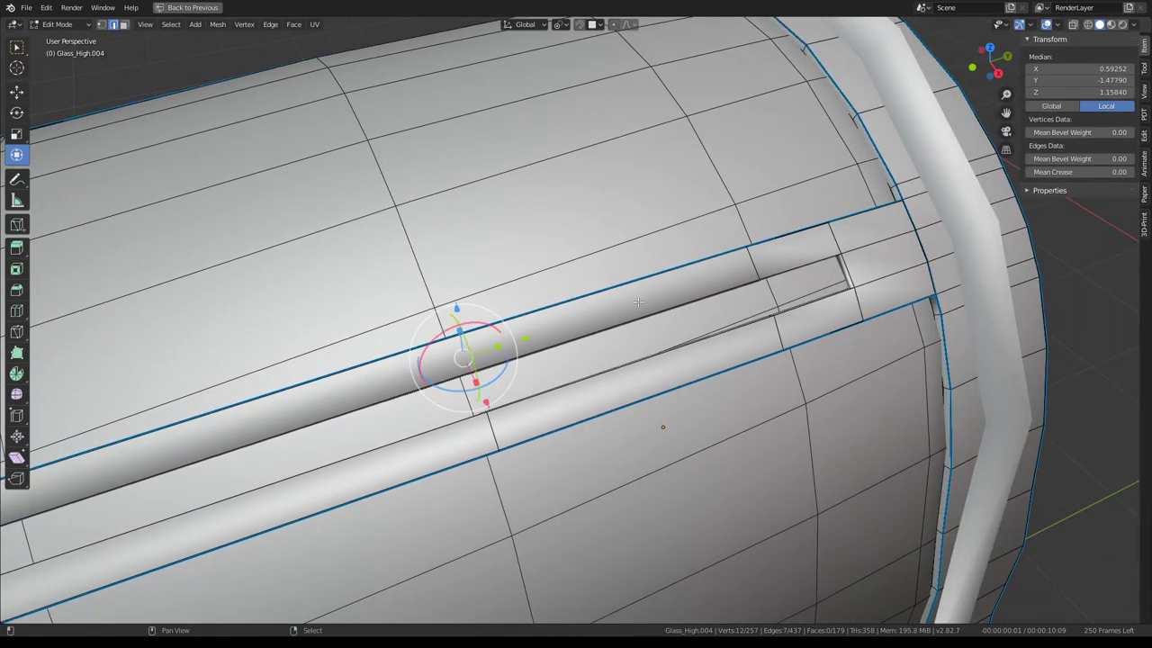
# Add the edges along and at the far end of the groove to the selection
pyautogui.click(751, 267)
pyautogui.keyDown('shift'); pyautogui.click(833, 243); pyautogui.keyUp('shift')
pyautogui.keyDown('shift'); pyautogui.click(900, 270); pyautogui.keyUp('shift')
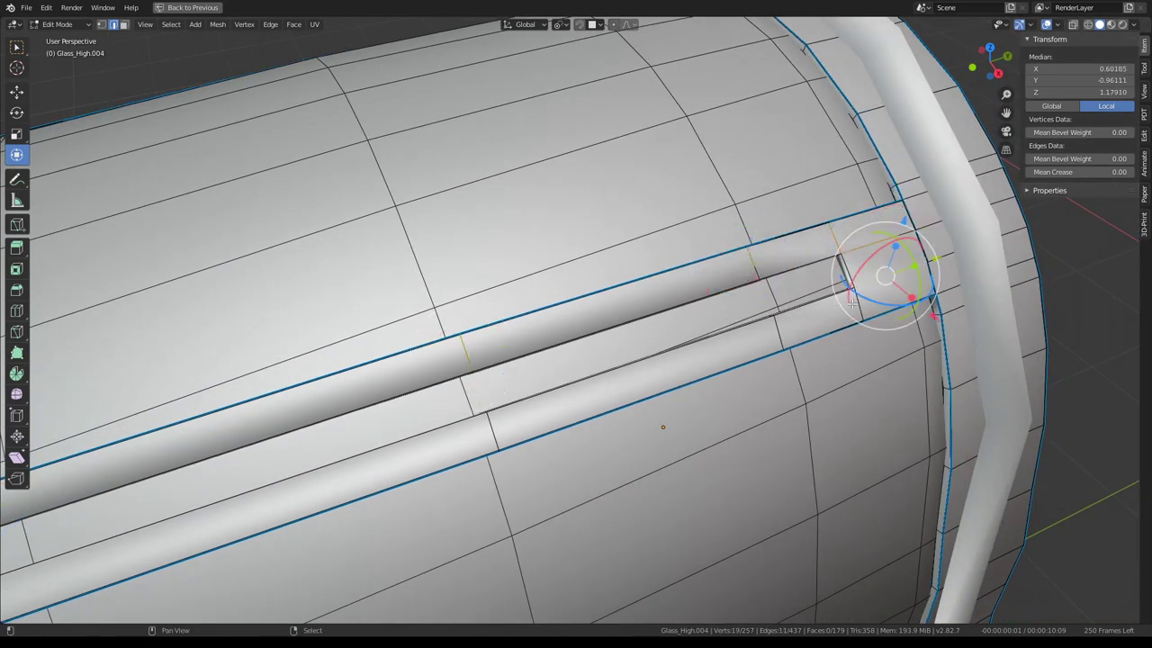
pyautogui.keyDown('shift'); pyautogui.click(761, 338); pyautogui.keyUp('shift')
pyautogui.keyDown('shift'); pyautogui.click(761, 339); pyautogui.keyUp('shift')
pyautogui.keyDown('shift'); pyautogui.click(758, 349); pyautogui.keyUp('shift')
pyautogui.moveTo(759, 349)
pyautogui.mouseDown(button='middle')
pyautogui.moveTo(782, 283)
pyautogui.moveTo(854, 236)
pyautogui.moveTo(810, 270)
pyautogui.mouseUp(button='middle')
pyautogui.scroll(4, 810, 270)
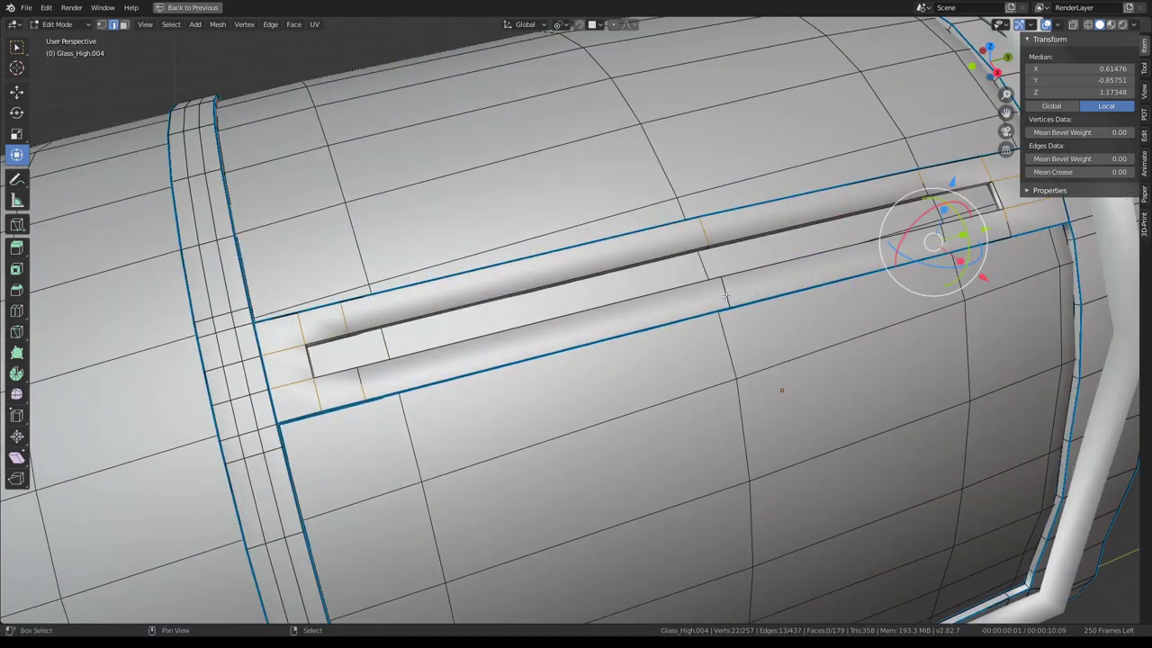
pyautogui.keyDown('shift'); pyautogui.click(437, 323); pyautogui.keyUp('shift')
pyautogui.scroll(-4, 617, 310)
pyautogui.moveTo(617, 309); pyautogui.dragTo(636, 282, button='middle')
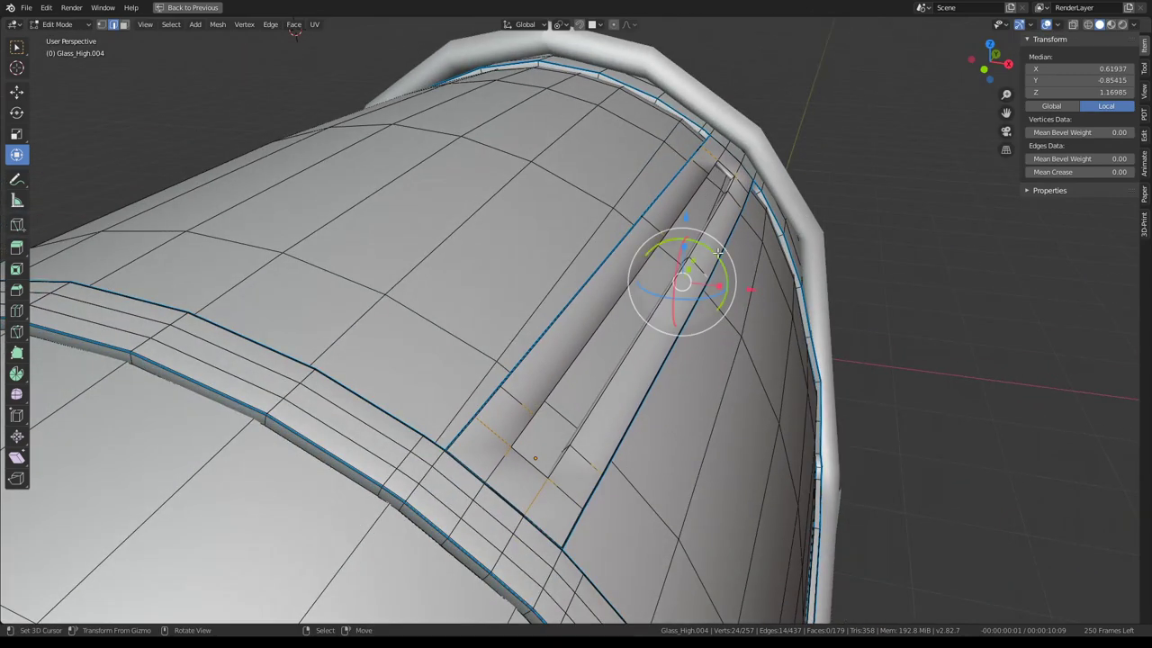
pyautogui.moveTo(718, 254)
pyautogui.mouseDown(button='middle')
pyautogui.moveTo(693, 270)
pyautogui.moveTo(706, 270)
pyautogui.mouseUp(button='middle')
# Turn Simplify off to show full subdivision and restore the workspace layout
pyautogui.hotkey('ctrl', 'space')
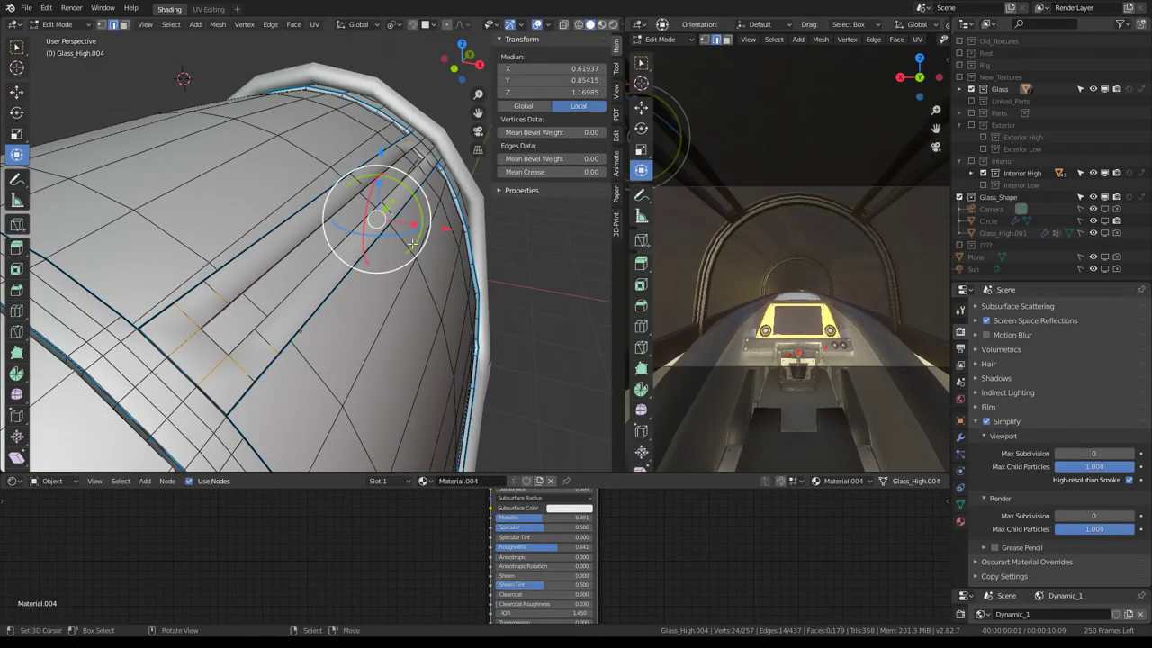
pyautogui.hotkey('ctrl', 'space')
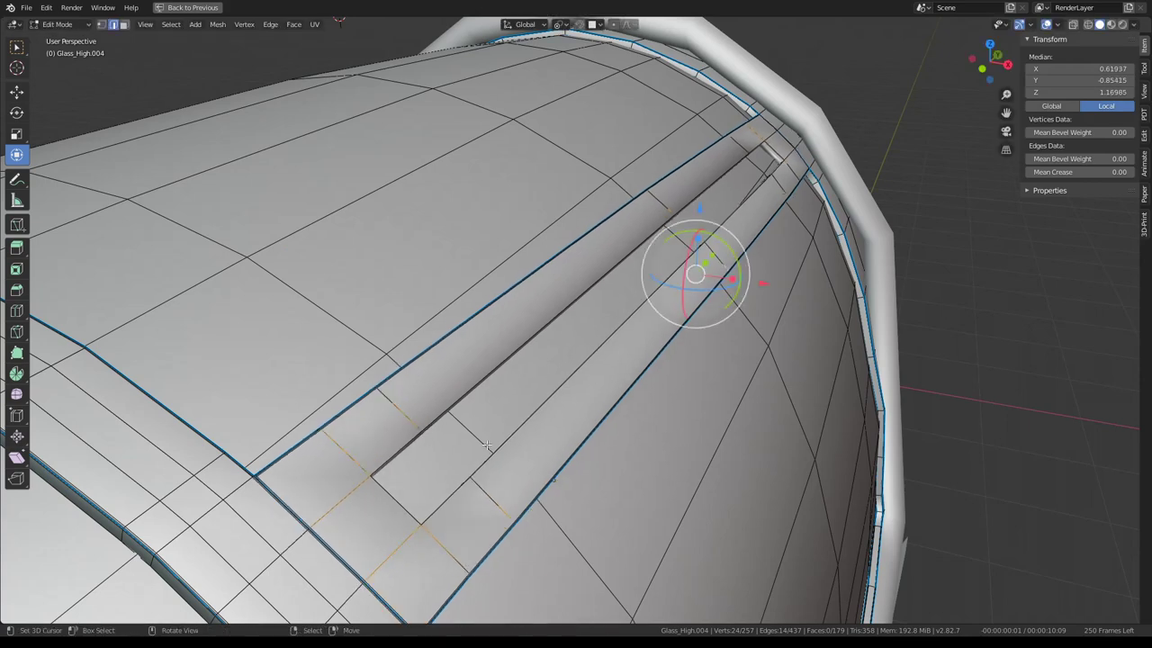
pyautogui.hotkey('ctrl', 'space')
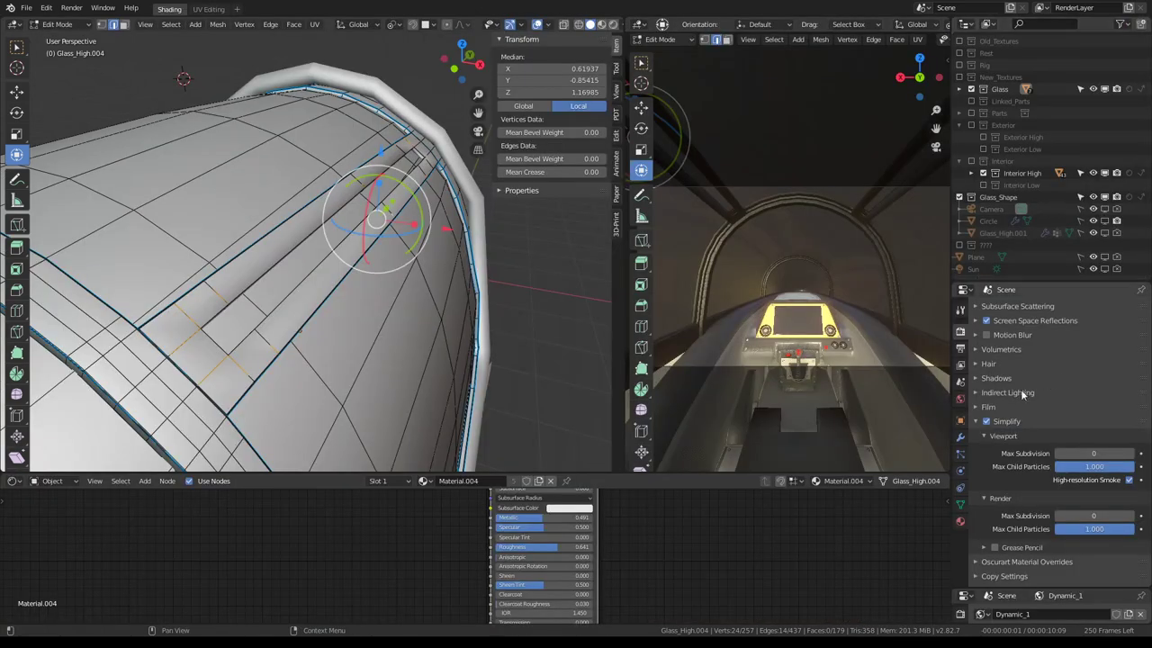
pyautogui.click(986, 422)
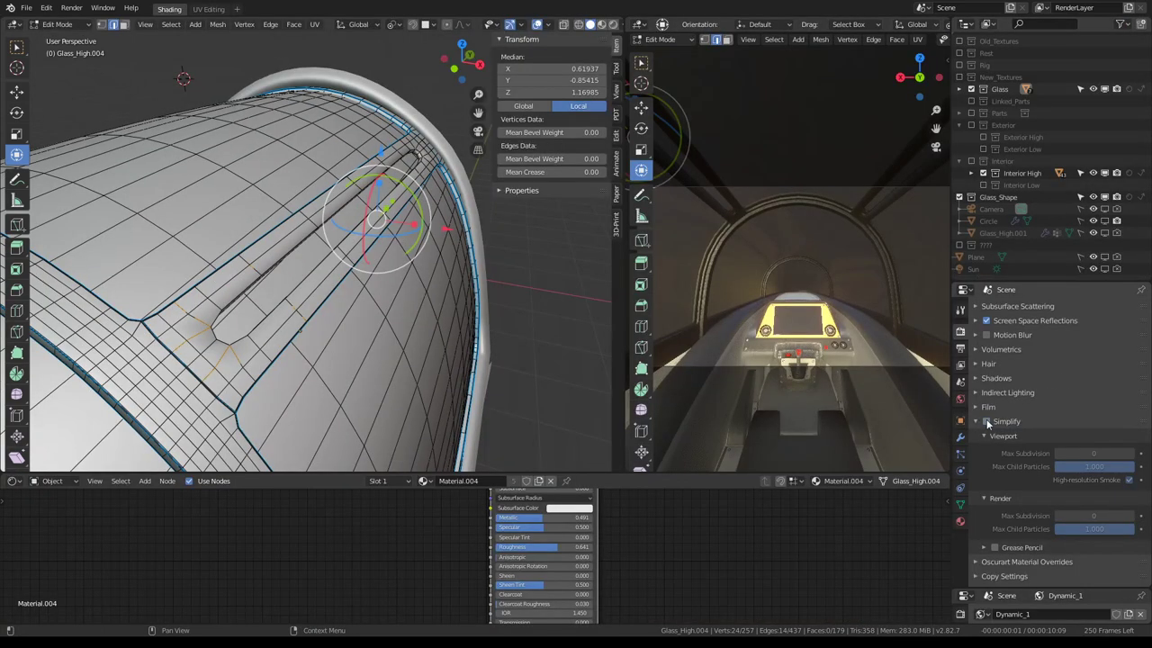
pyautogui.hotkey('ctrl', 'space')
pyautogui.hotkey('ctrl', 'space')
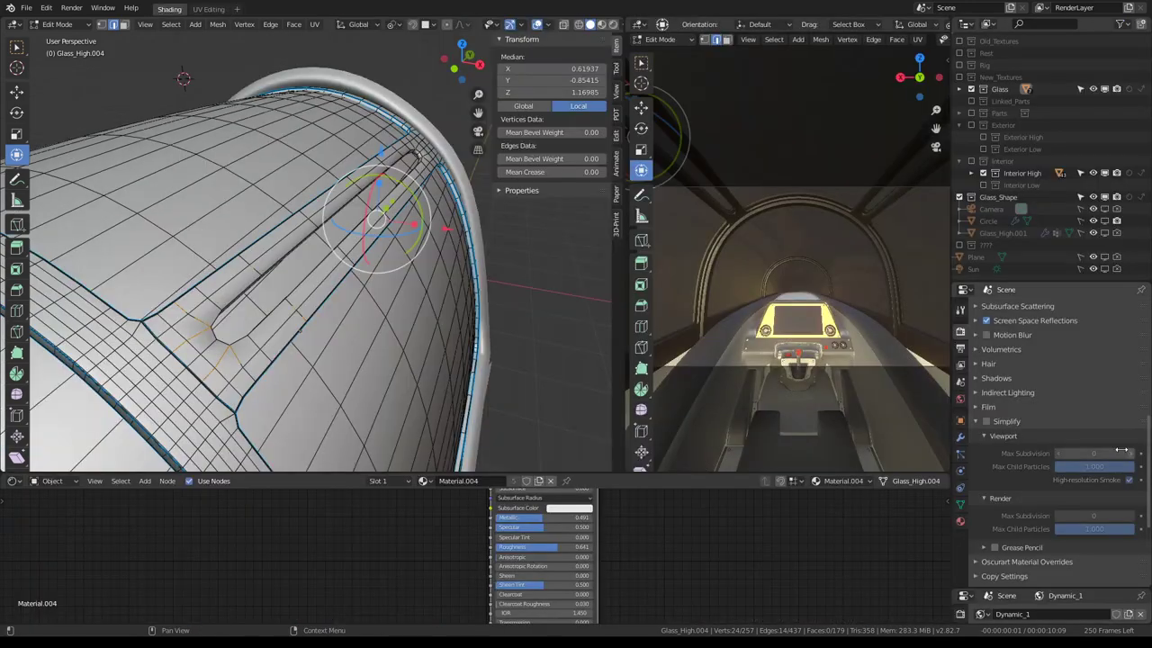
pyautogui.hotkey('ctrl', 'space')
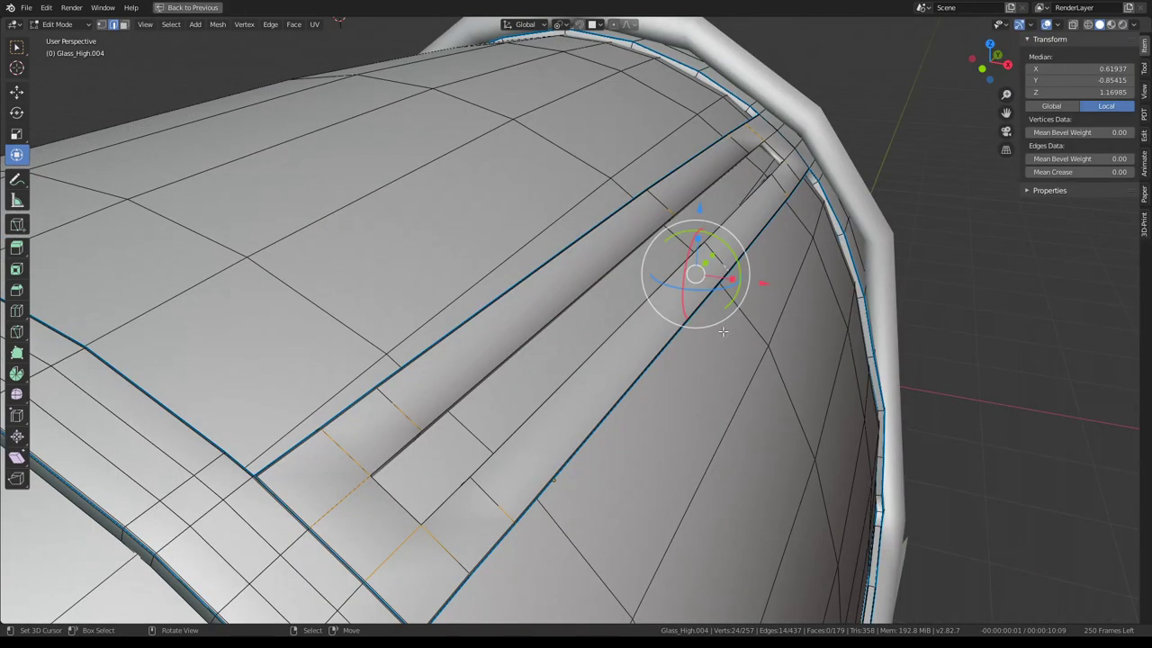
# Subdivide the selected groove edges with Create N-Gons turned off
pyautogui.rightClick(722, 330)
pyautogui.click(722, 331)
pyautogui.moveTo(722, 330); pyautogui.dragTo(711, 317, button='middle')
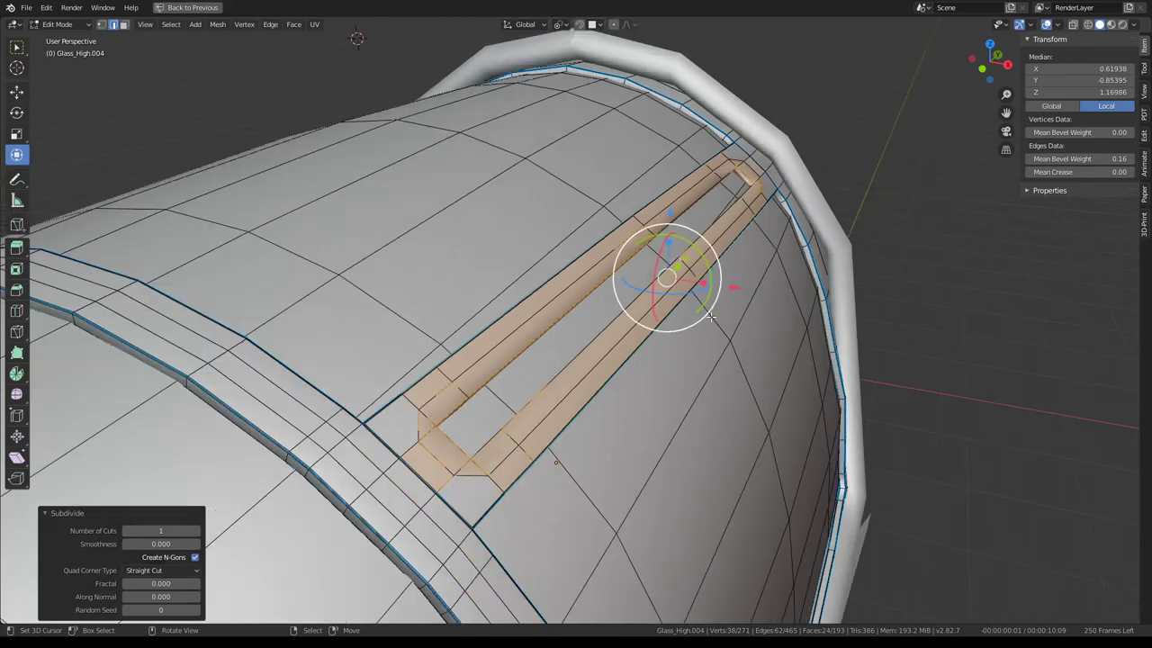
pyautogui.click(195, 557)
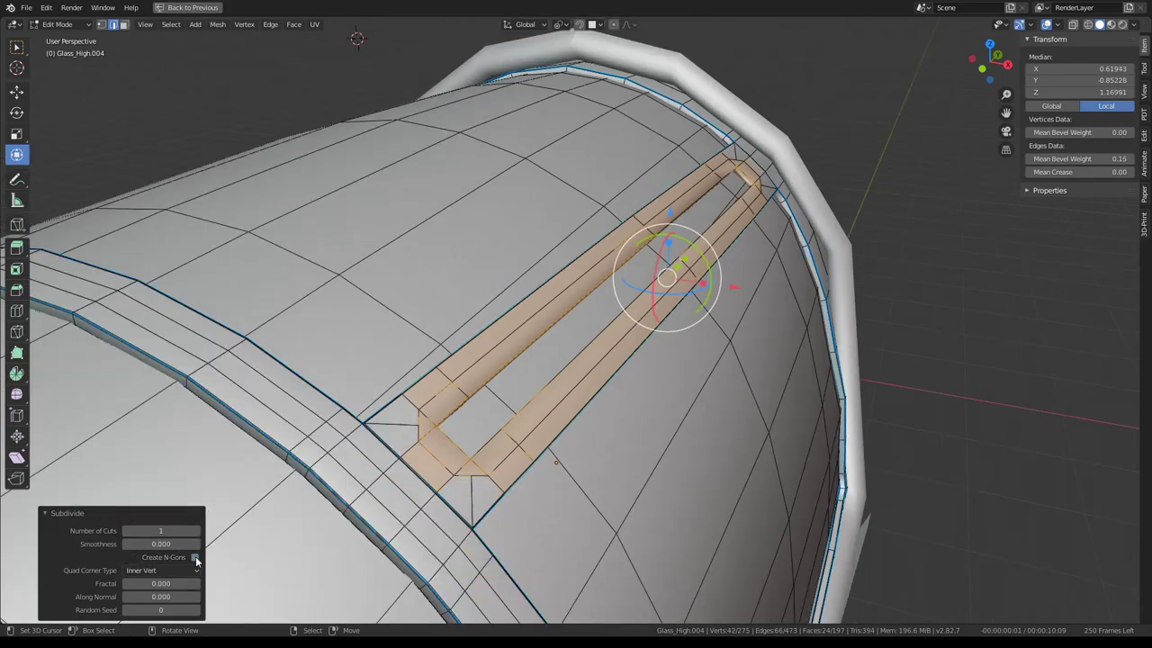
pyautogui.moveTo(621, 324)
pyautogui.mouseDown(button='middle')
pyautogui.moveTo(661, 309)
pyautogui.moveTo(585, 304)
pyautogui.moveTo(685, 294)
pyautogui.mouseUp(button='middle')
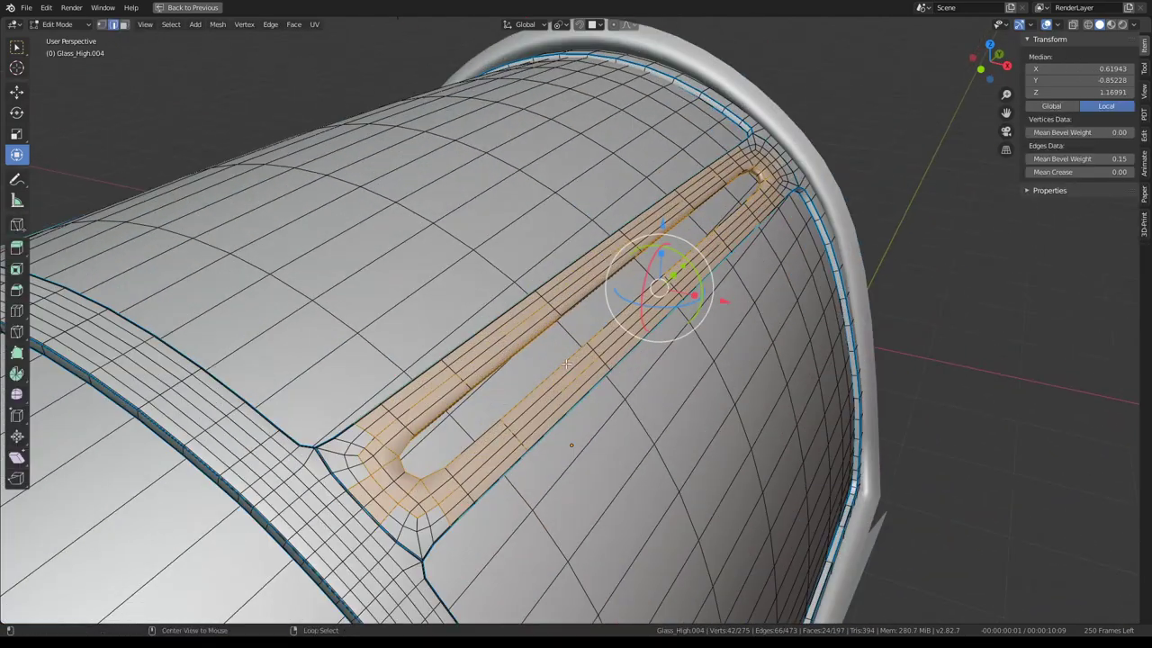
# Select the slot edge loop, adjust its crease value, and return to Object Mode
pyautogui.keyDown('alt'); pyautogui.click(565, 363); pyautogui.keyUp('alt')
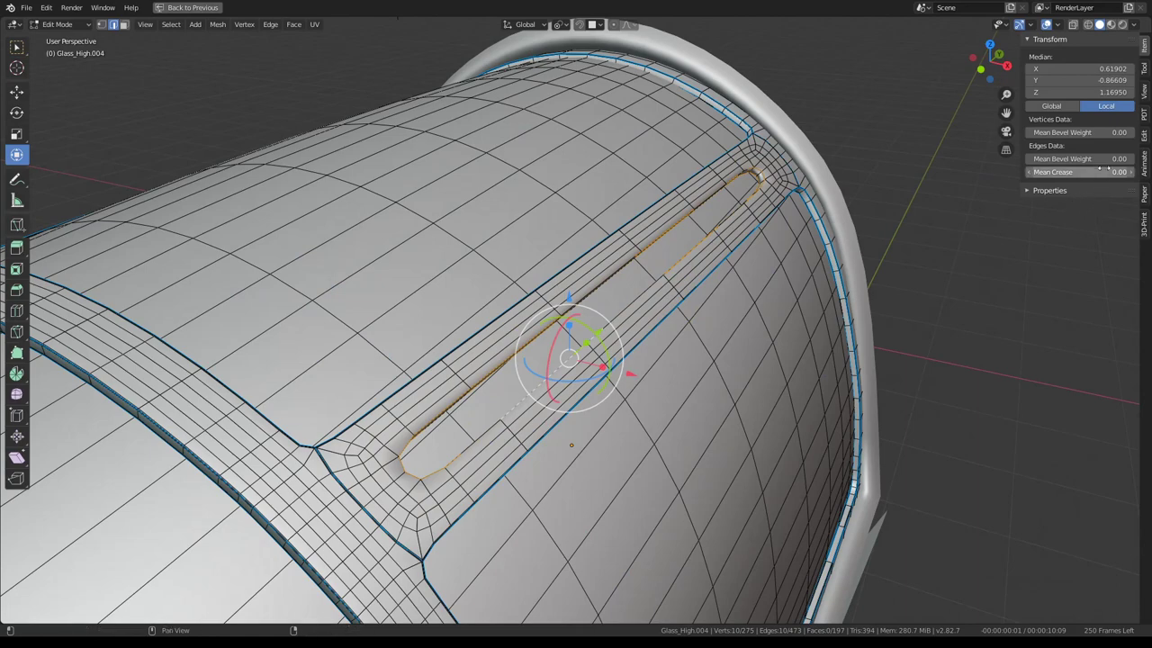
pyautogui.moveTo(1099, 167); pyautogui.dragTo(1116, 168)
pyautogui.press('Tab')
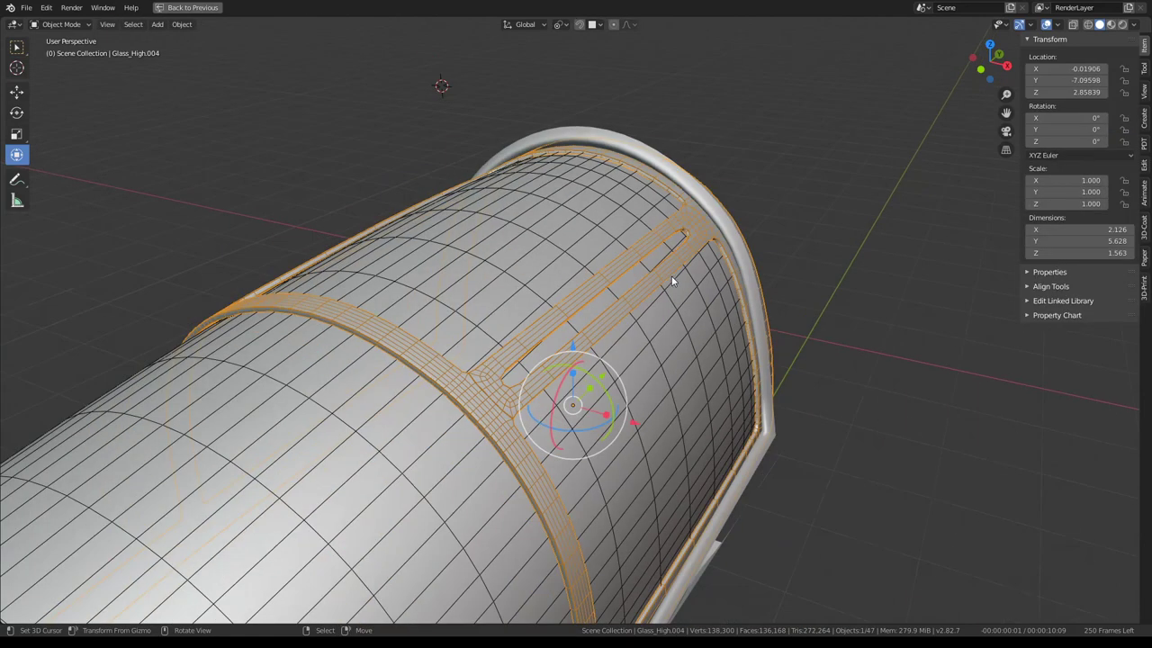
pyautogui.moveTo(671, 277); pyautogui.dragTo(577, 279, button='middle')
pyautogui.hotkey('ctrl', 'space')
pyautogui.hotkey('ctrl', 'space')
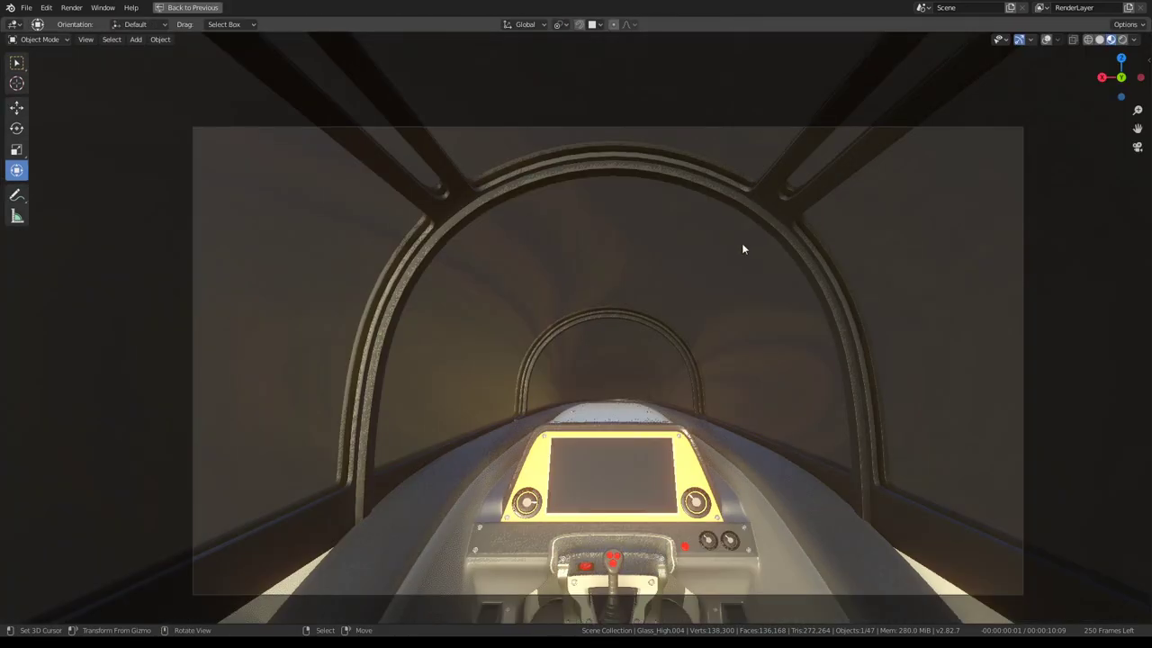
pyautogui.scroll(2, 741, 243)
pyautogui.scroll(5, 376, 178)
pyautogui.moveTo(681, 349)
pyautogui.mouseDown(button='middle')
pyautogui.moveTo(861, 282)
pyautogui.moveTo(649, 331)
pyautogui.moveTo(835, 297)
pyautogui.mouseUp(button='middle')
pyautogui.scroll(-2, 648, 329)
pyautogui.scroll(2, 835, 297)
pyautogui.scroll(2, 907, 259)
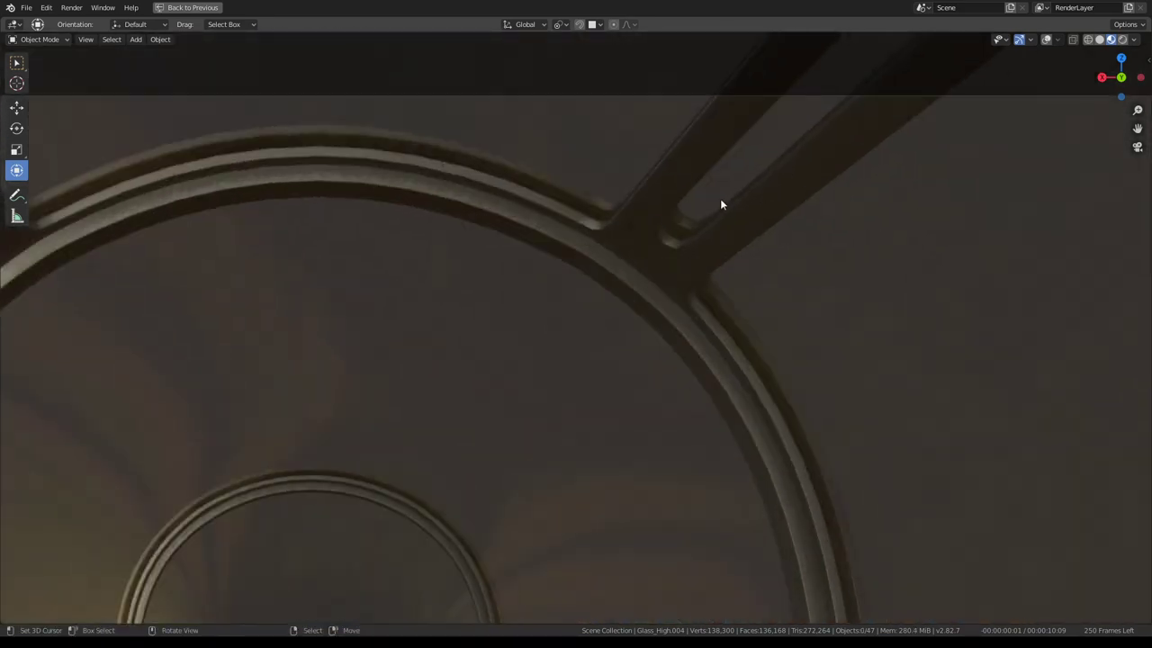
pyautogui.scroll(-4, 720, 201)
pyautogui.scroll(-3, 639, 228)
pyautogui.moveTo(496, 270)
pyautogui.mouseDown(button='middle')
pyautogui.moveTo(625, 310)
pyautogui.moveTo(590, 219)
pyautogui.moveTo(585, 268)
pyautogui.moveTo(694, 270)
pyautogui.moveTo(694, 249)
pyautogui.moveTo(699, 276)
pyautogui.moveTo(700, 258)
pyautogui.moveTo(894, 216)
pyautogui.moveTo(795, 244)
pyautogui.moveTo(633, 200)
pyautogui.moveTo(628, 233)
pyautogui.moveTo(607, 214)
pyautogui.mouseUp(button='middle')
pyautogui.scroll(-3, 584, 267)
pyautogui.scroll(-2, 693, 270)
pyautogui.scroll(-2, 699, 275)
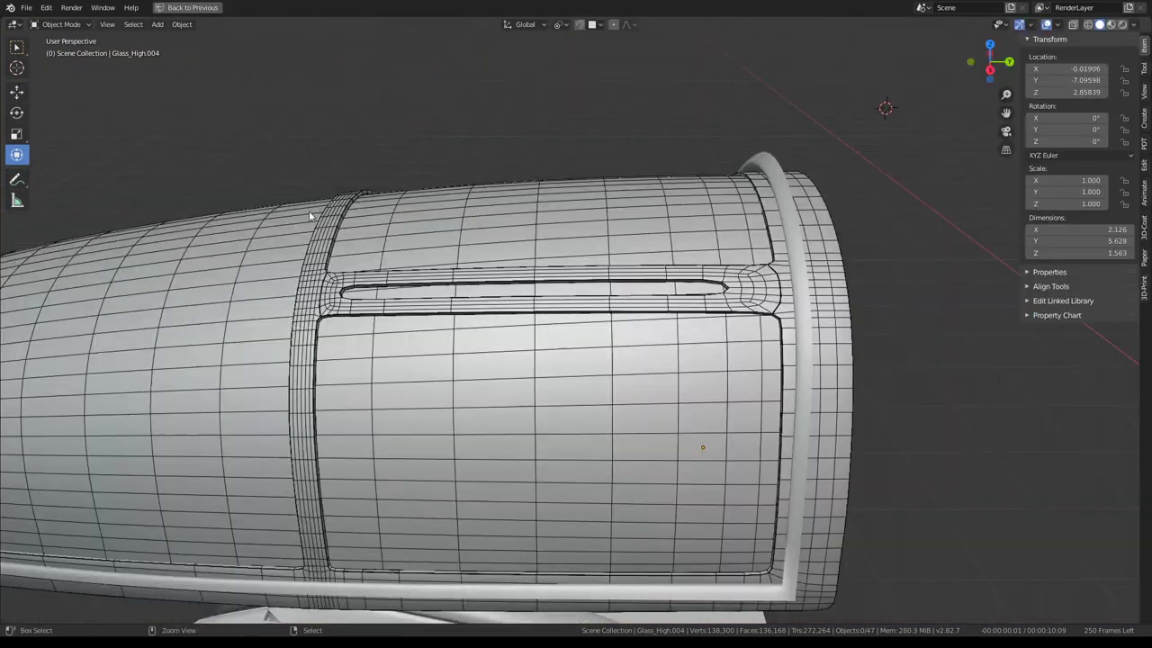
# Select edges of the slot groove and junction to inspect them from several angles
pyautogui.scroll(2, 387, 288)
pyautogui.scroll(2, 387, 288)
pyautogui.keyDown('ctrl'); pyautogui.keyDown('alt'); pyautogui.click(353, 250); pyautogui.keyUp('alt'); pyautogui.keyUp('ctrl')
pyautogui.moveTo(353, 251)
pyautogui.mouseDown(button='middle')
pyautogui.moveTo(624, 245)
pyautogui.moveTo(549, 297)
pyautogui.mouseUp(button='middle')
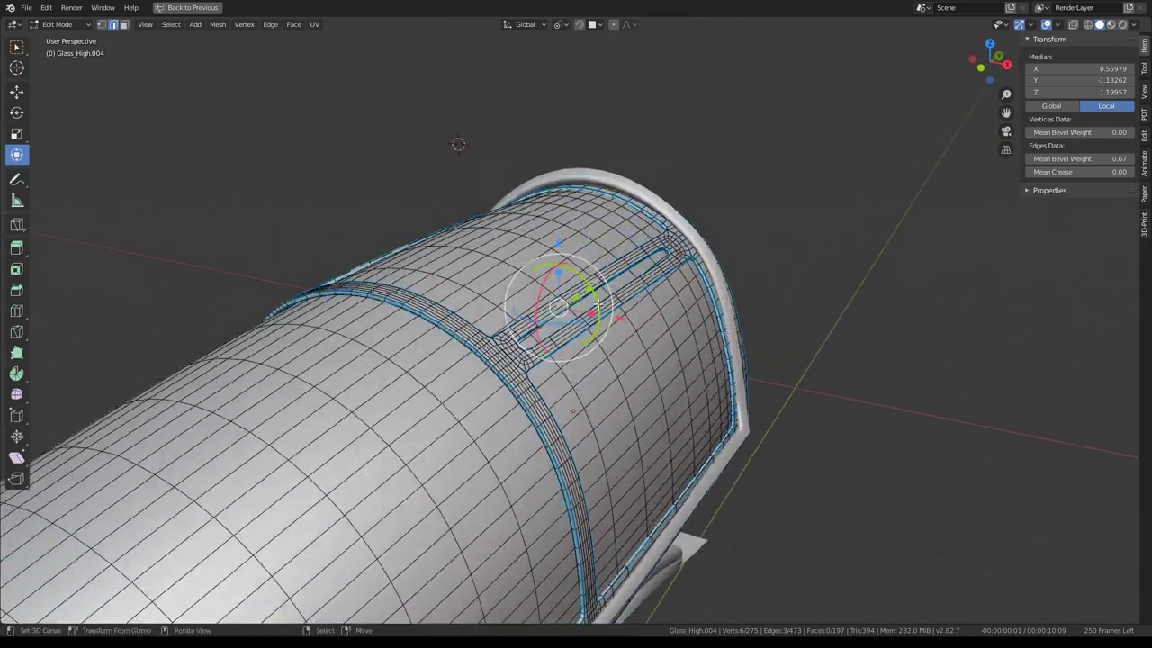
pyautogui.scroll(3, 549, 297)
pyautogui.click(471, 412)
pyautogui.moveTo(471, 412)
pyautogui.mouseDown(button='middle')
pyautogui.moveTo(534, 334)
pyautogui.moveTo(557, 344)
pyautogui.moveTo(539, 466)
pyautogui.mouseUp(button='middle')
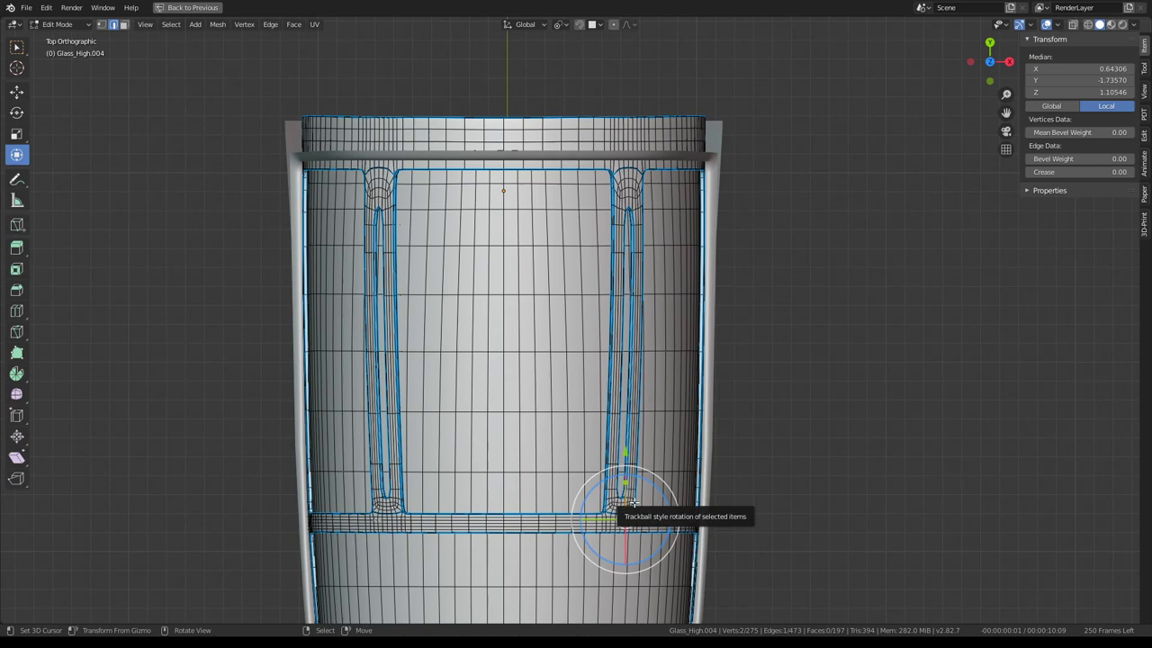
pyautogui.moveTo(648, 531); pyautogui.dragTo(533, 434, button='middle')
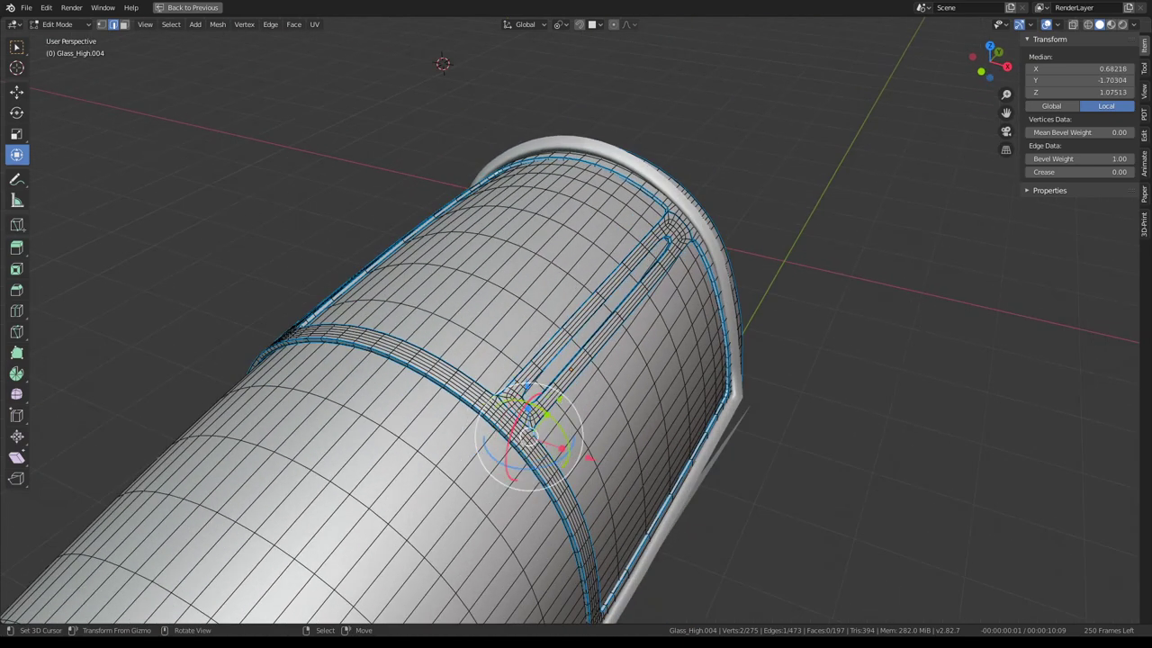
# Select the two strut-junction faces and set the pivot to Individual Origins
pyautogui.click(124, 24)
pyautogui.click(502, 437)
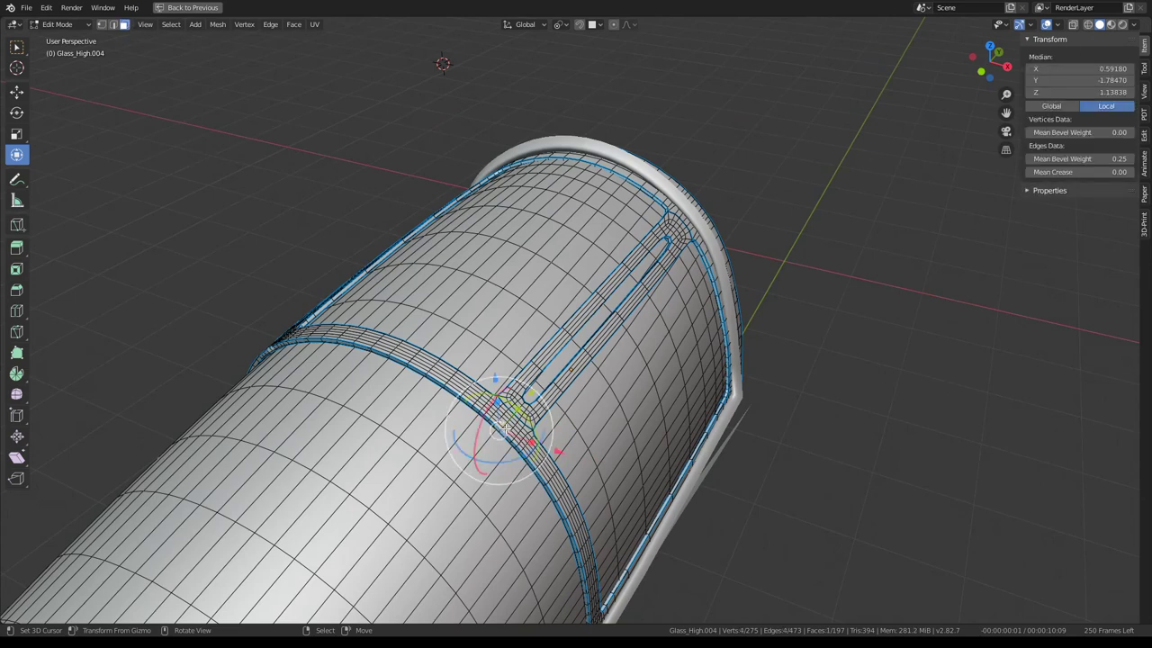
pyautogui.keyDown('shift'); pyautogui.click(506, 429); pyautogui.keyUp('shift')
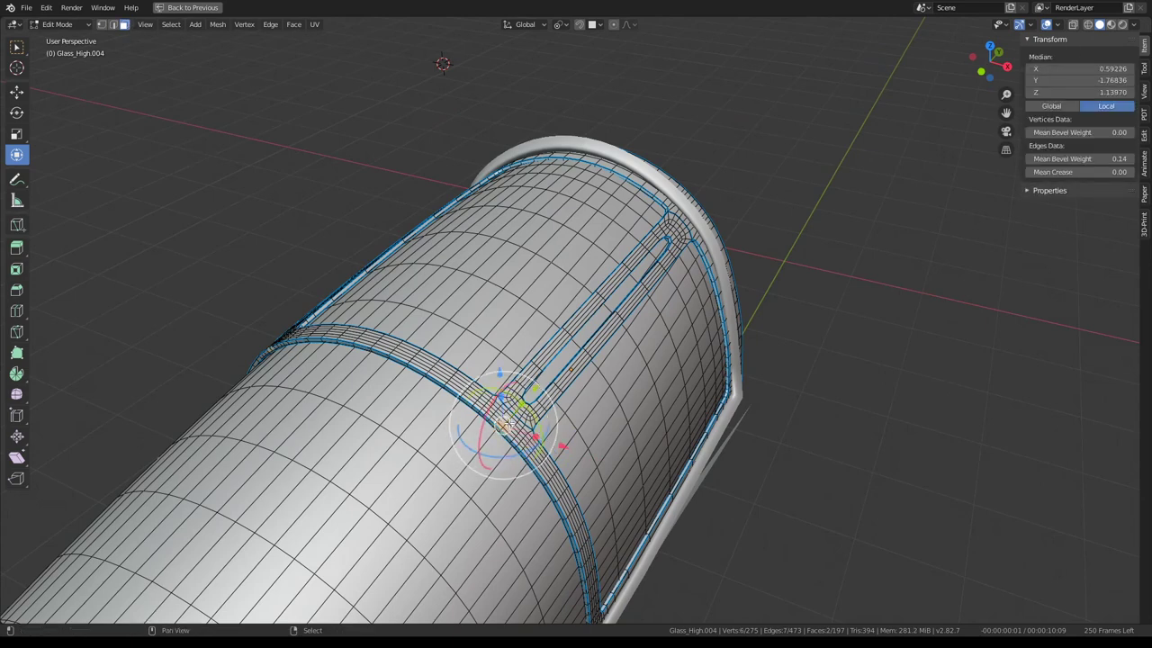
pyautogui.click(561, 24)
pyautogui.click(578, 66)
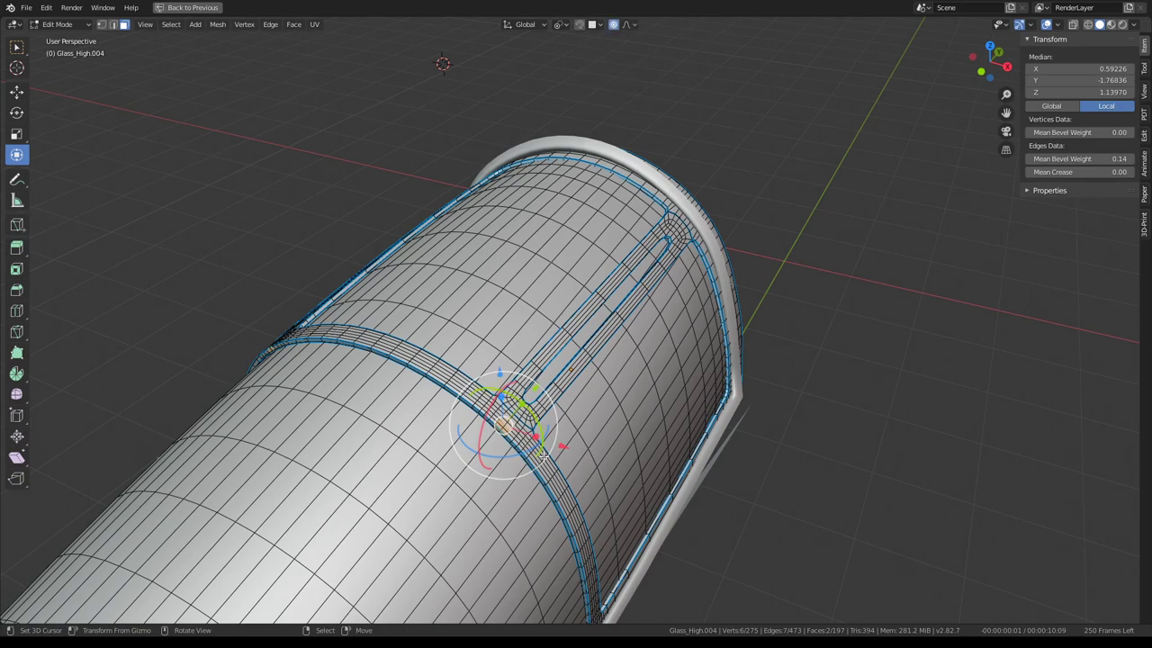
pyautogui.click(531, 24)
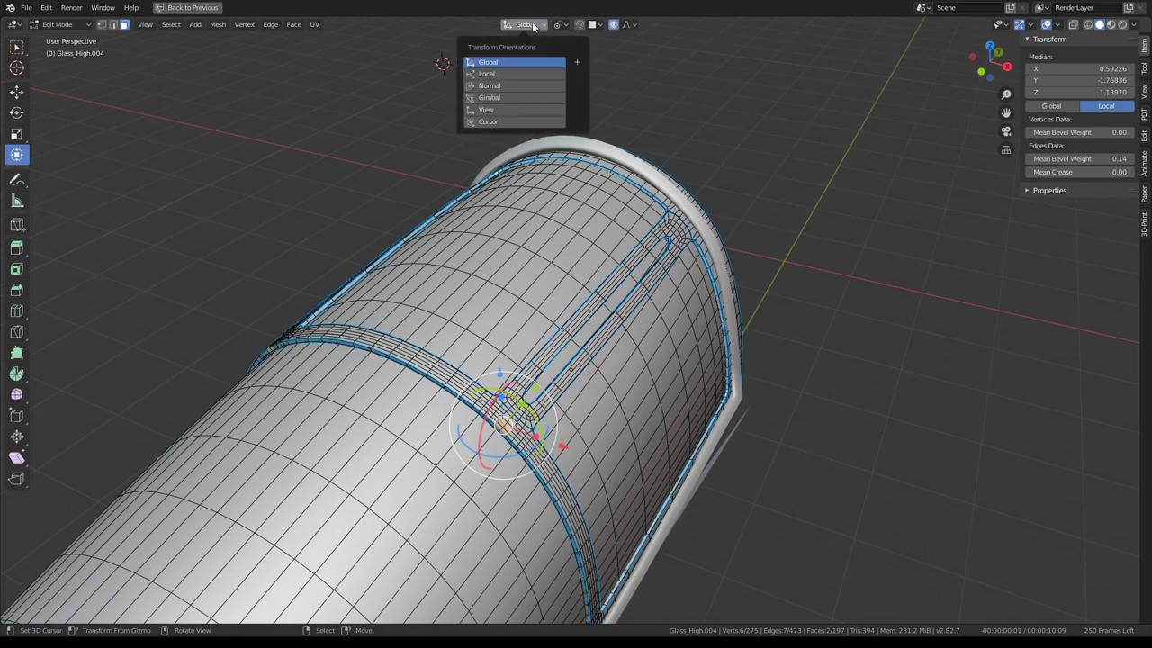
# With Normal orientation, push the junction faces along Z using an enlarged smooth proportional falloff
pyautogui.click(497, 86)
pyautogui.moveTo(496, 90); pyautogui.dragTo(487, 385, button='middle')
pyautogui.press('g')
pyautogui.press('z')
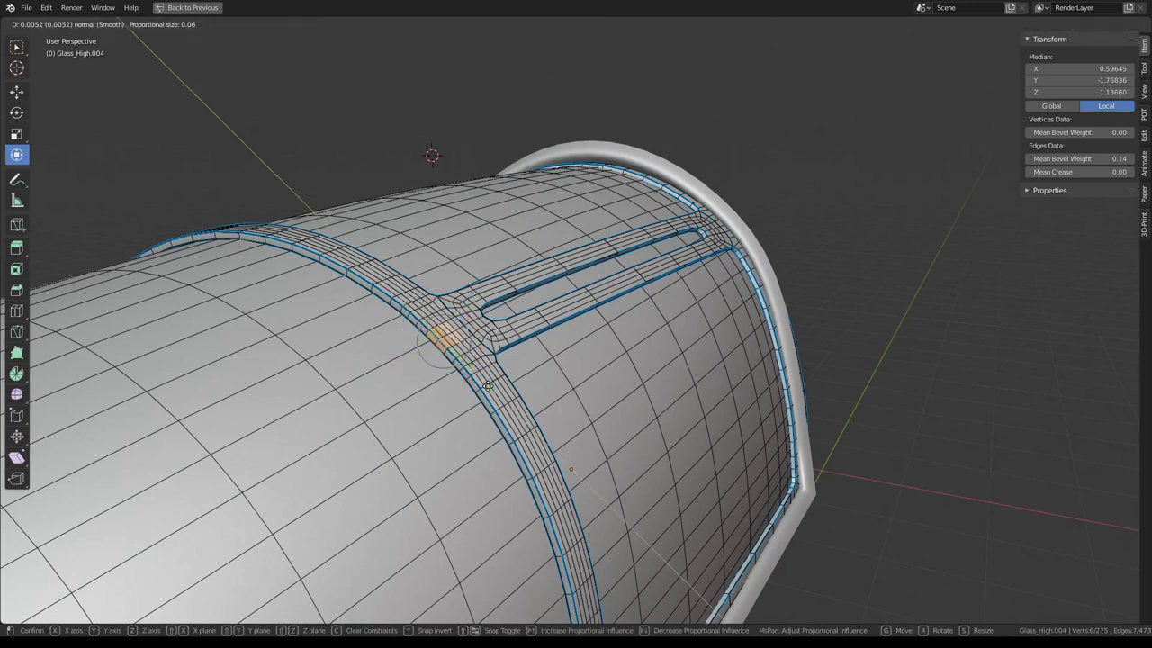
pyautogui.scroll(-2, 491, 389)
pyautogui.scroll(-4, 493, 389)
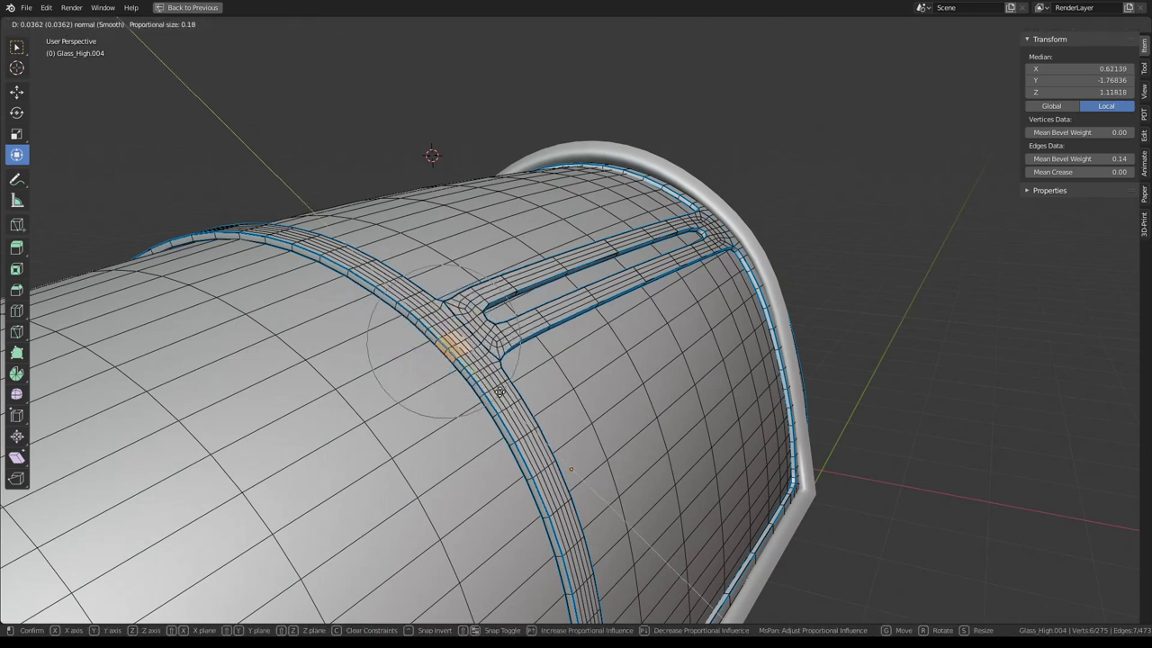
pyautogui.scroll(-11, 495, 391)
pyautogui.scroll(-4, 499, 393)
pyautogui.scroll(-2, 501, 396)
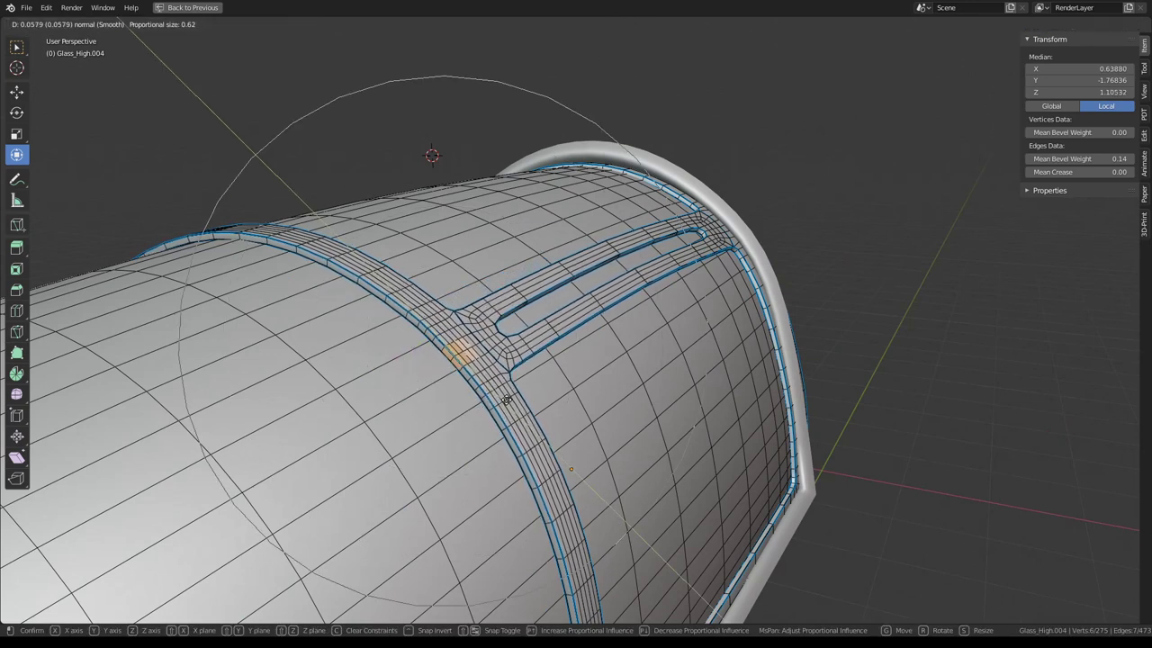
pyautogui.click(511, 413)
# Repeat the proportional normal push on the junction, ending at 0.0726 with falloff 1.10
pyautogui.moveTo(512, 417)
pyautogui.mouseDown(button='middle')
pyautogui.moveTo(531, 396)
pyautogui.moveTo(387, 518)
pyautogui.mouseUp(button='middle')
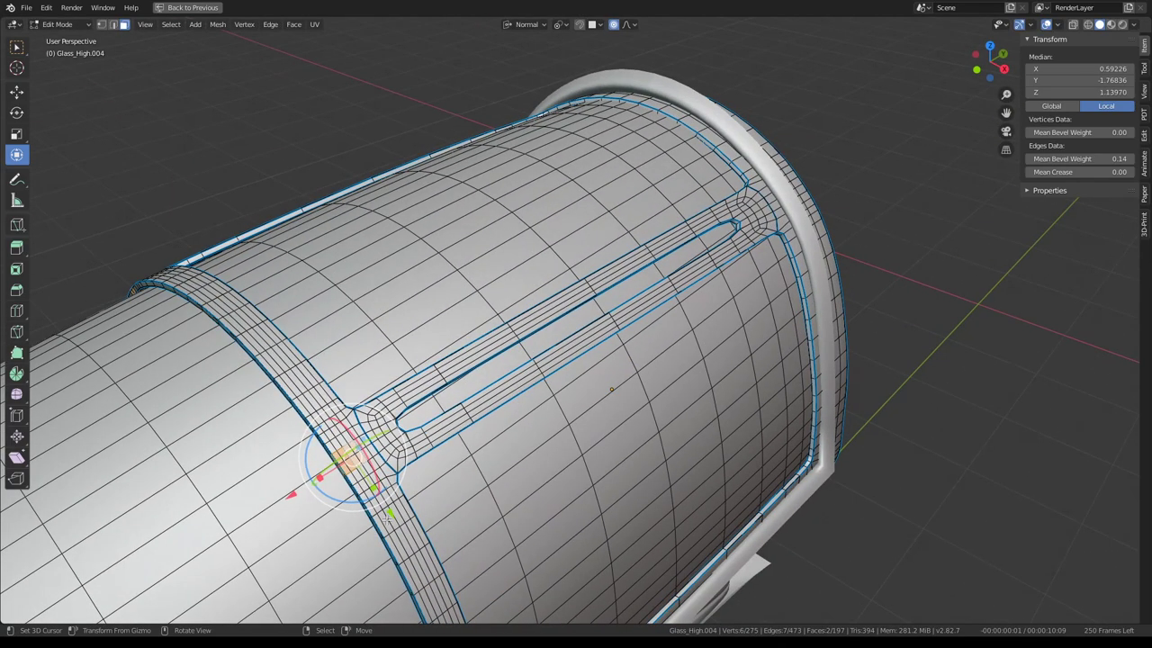
pyautogui.press('g')
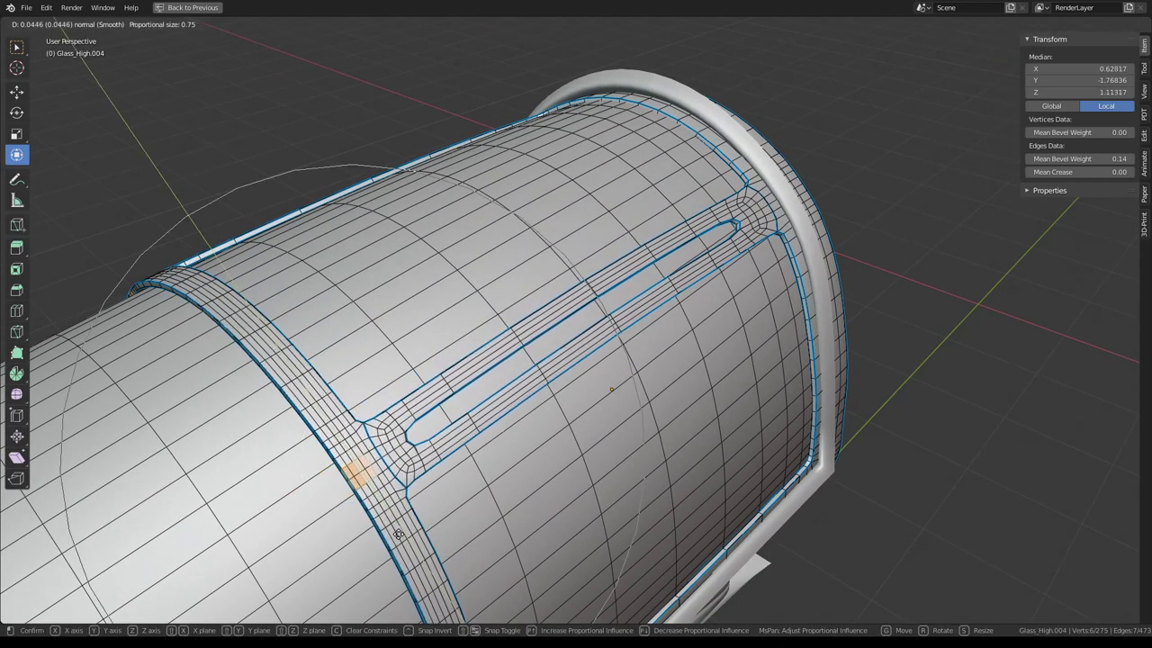
pyautogui.scroll(-2, 395, 530)
pyautogui.scroll(-2, 400, 533)
pyautogui.click(404, 535)
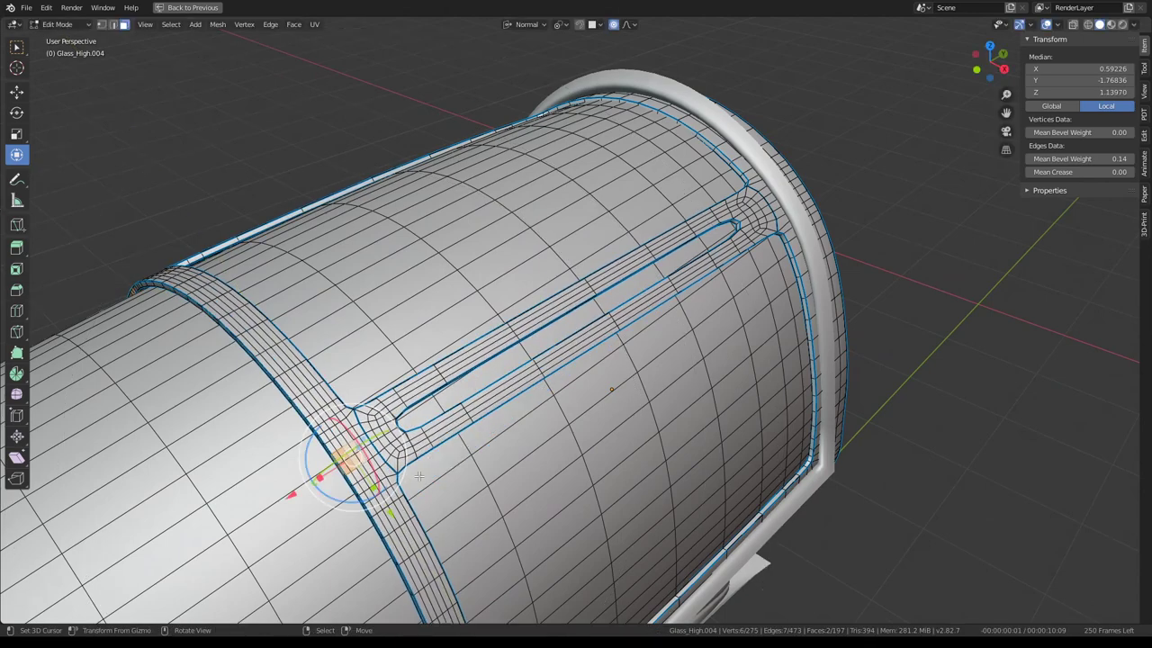
pyautogui.moveTo(404, 535); pyautogui.dragTo(669, 412, button='middle')
pyautogui.press('g')
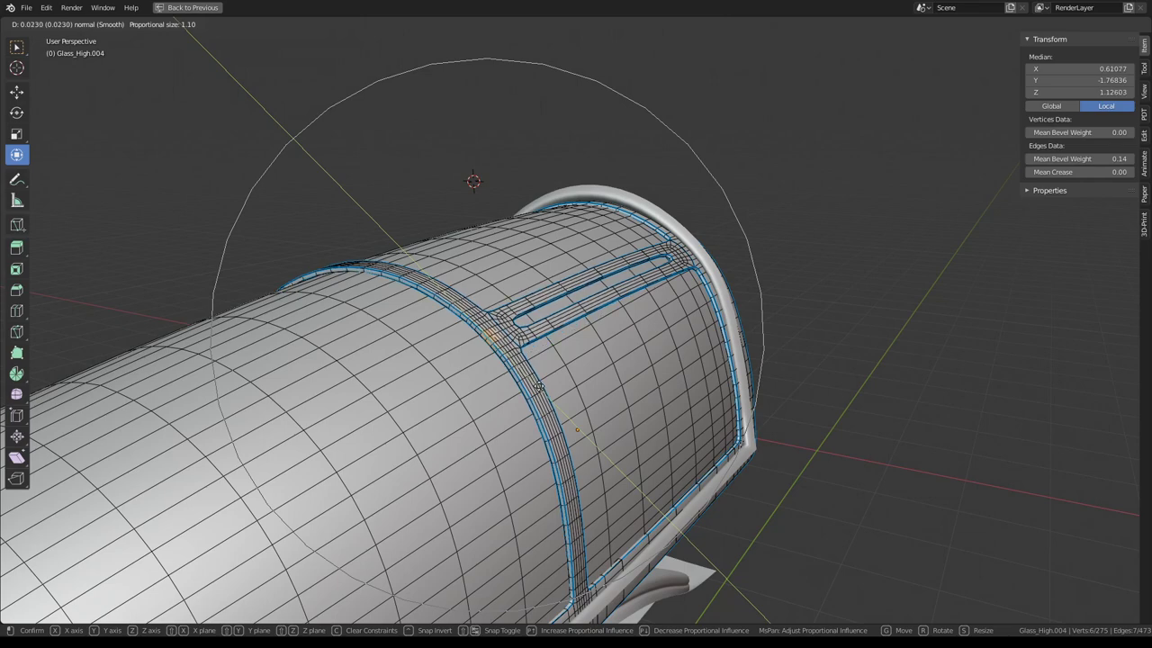
pyautogui.click(541, 392)
pyautogui.moveTo(541, 392)
pyautogui.mouseDown(button='middle')
pyautogui.moveTo(631, 351)
pyautogui.moveTo(612, 351)
pyautogui.mouseUp(button='middle')
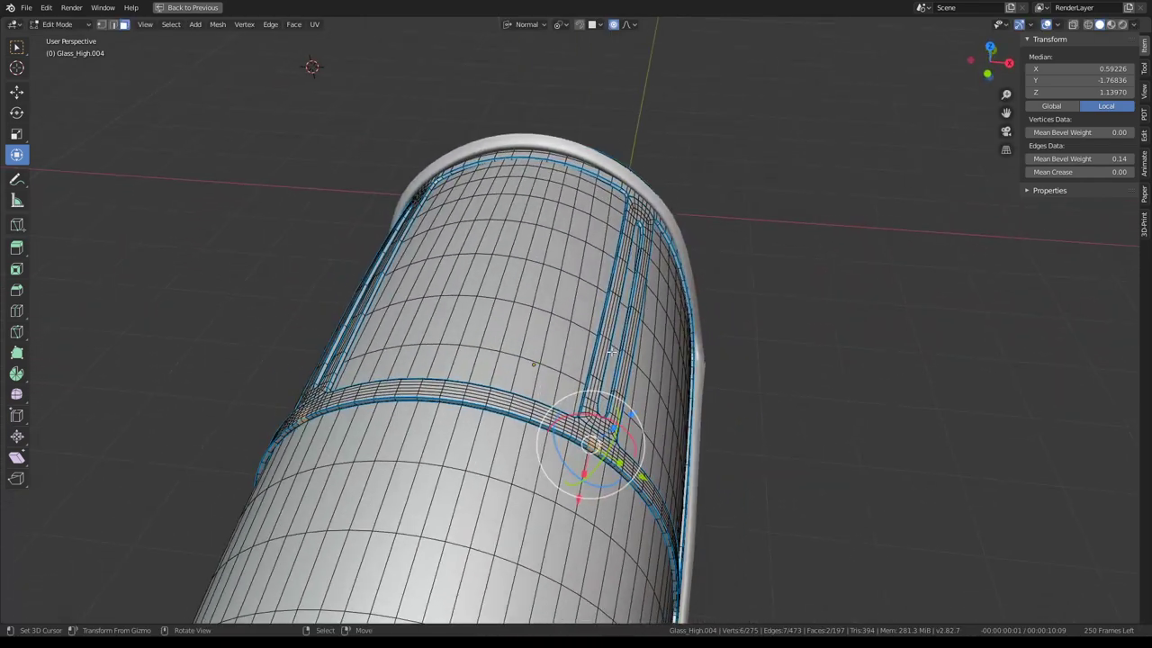
pyautogui.moveTo(644, 475); pyautogui.dragTo(654, 474)
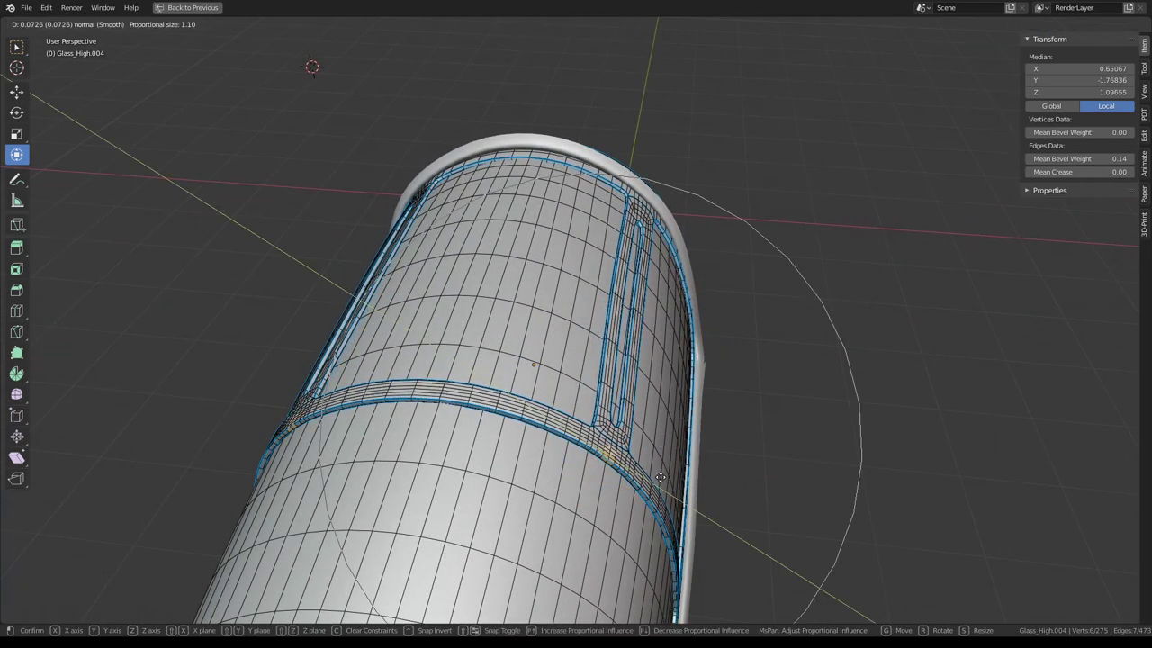
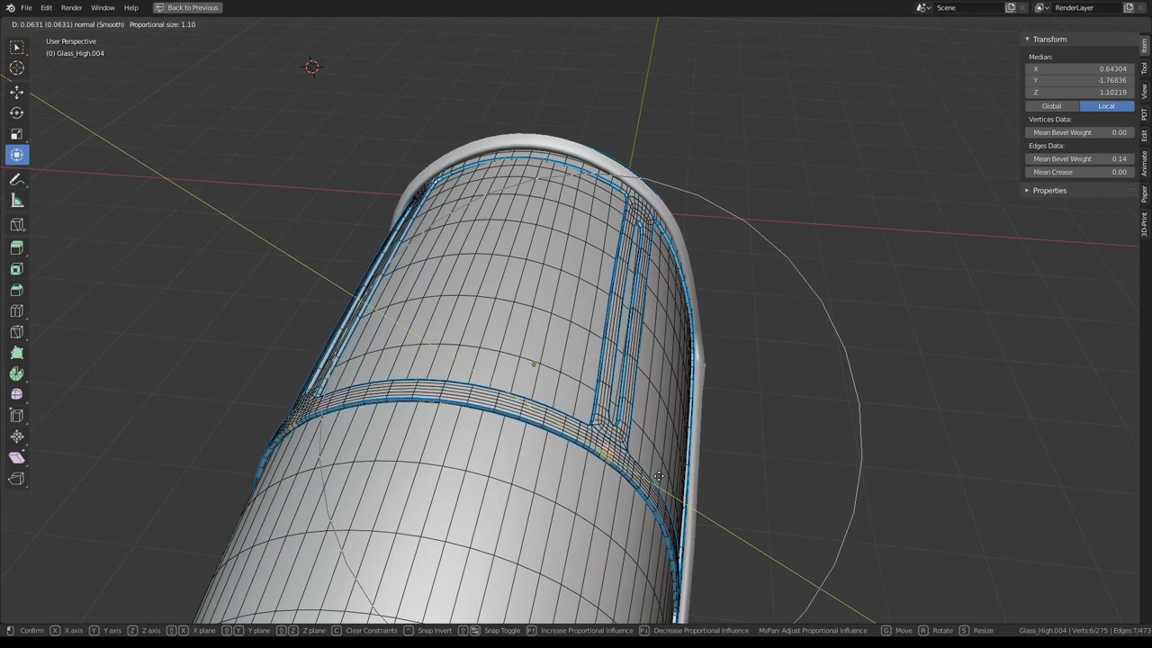
# Fine-tune the proportional soft move of the groove vertices, then make a second soft nudge
pyautogui.moveTo(671, 477); pyautogui.dragTo(662, 478)
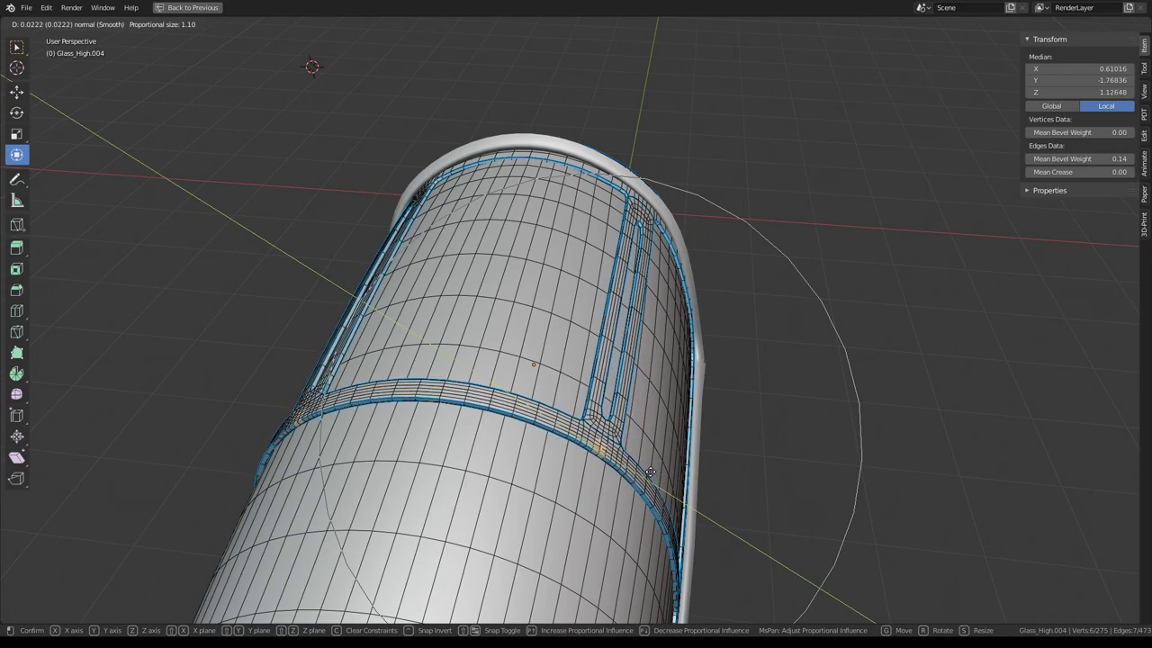
pyautogui.click(658, 475)
pyautogui.moveTo(659, 475)
pyautogui.mouseDown(button='middle')
pyautogui.moveTo(657, 418)
pyautogui.moveTo(549, 436)
pyautogui.moveTo(531, 454)
pyautogui.moveTo(565, 337)
pyautogui.mouseUp(button='middle')
pyautogui.press('g')
pyautogui.click(477, 468)
pyautogui.scroll(3, 565, 338)
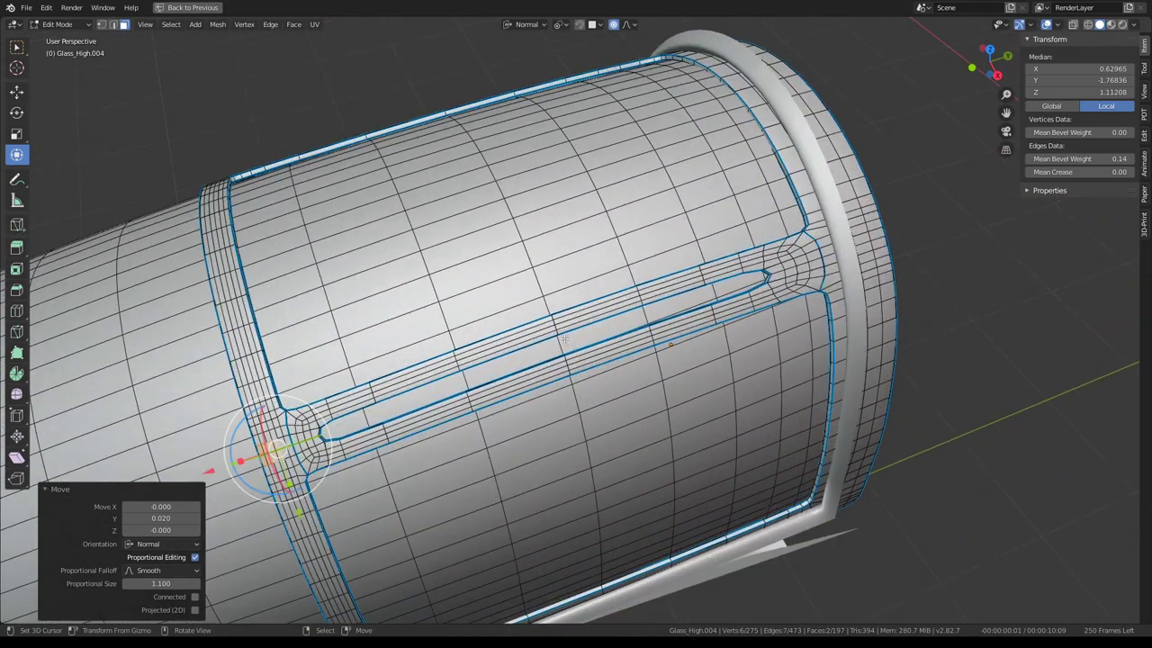
# Move the mid-groove edge loop and vertices along Z with smooth falloff
pyautogui.keyDown('alt'); pyautogui.click(566, 320); pyautogui.keyUp('alt')
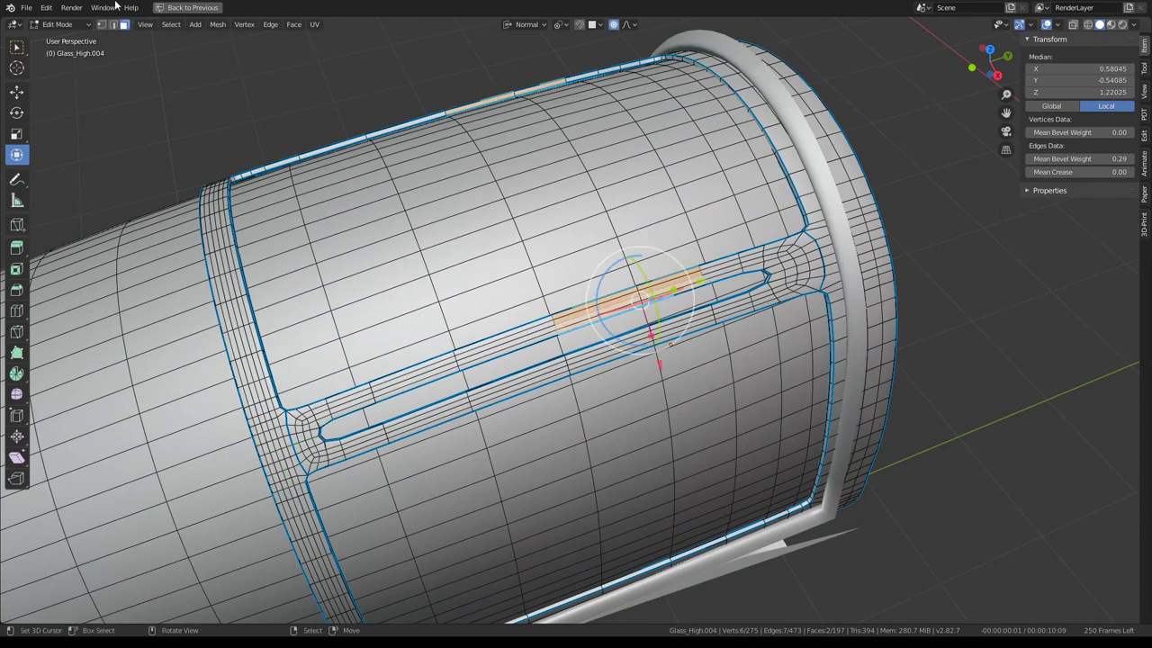
pyautogui.click(555, 321)
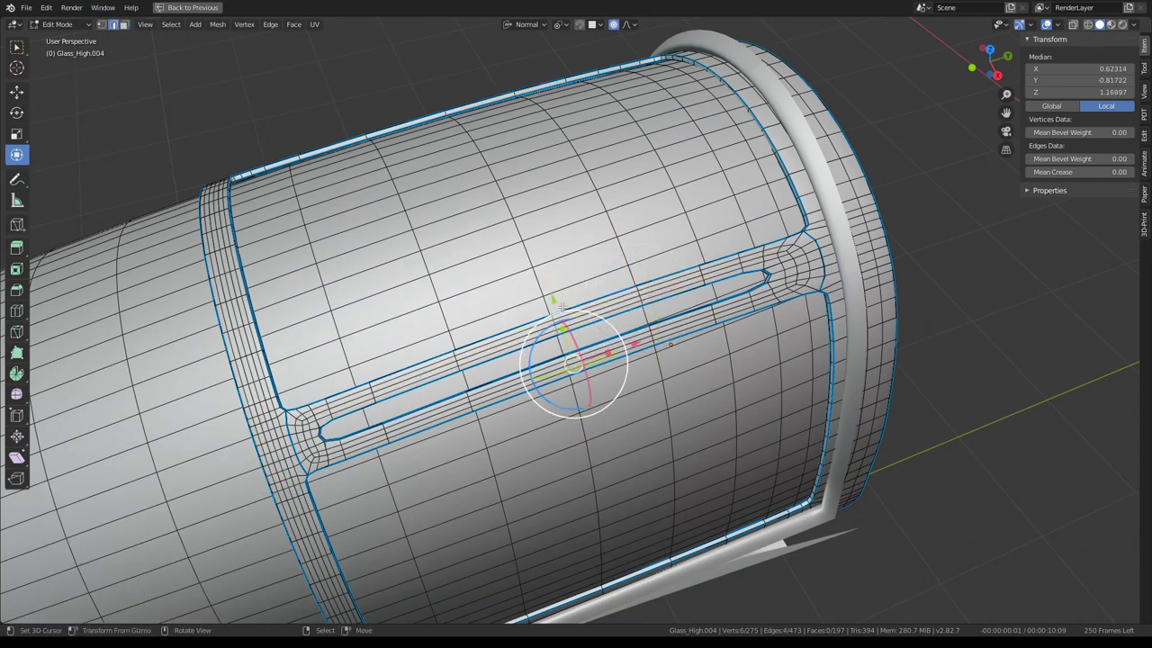
pyautogui.press('g')
pyautogui.press('z')
pyautogui.press('z')
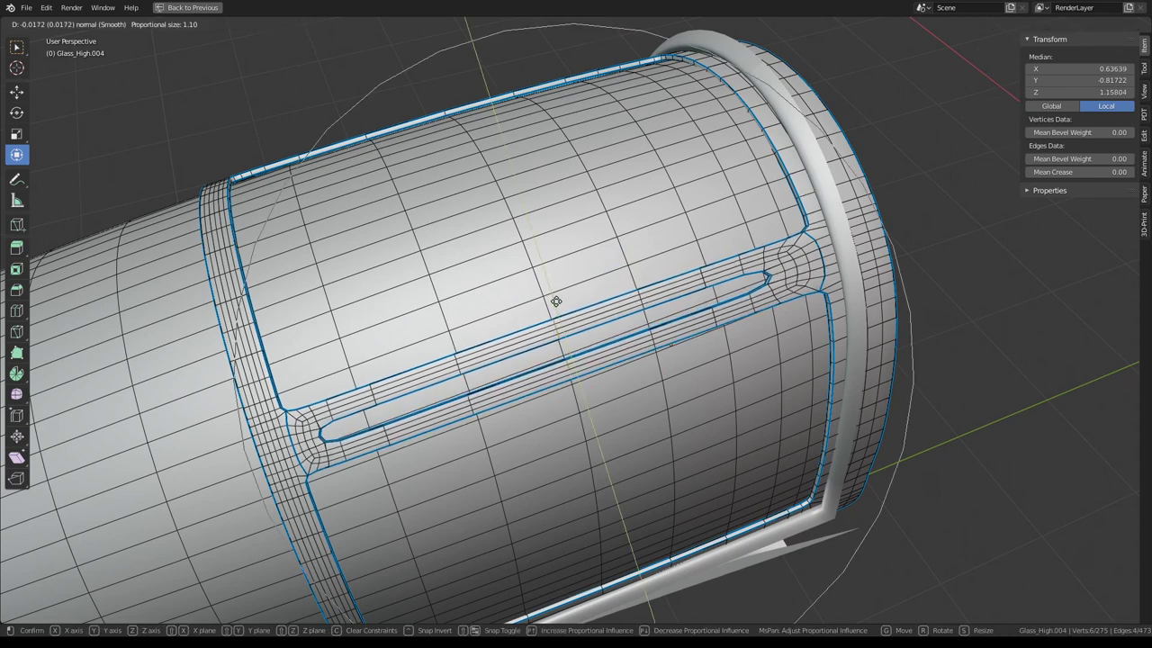
pyautogui.click(554, 300)
# Move the edge ring at the groove's left end along Z, then return to Object Mode
pyautogui.keyDown('ctrl'); pyautogui.keyDown('alt'); pyautogui.click(344, 393); pyautogui.keyUp('alt'); pyautogui.keyUp('ctrl')
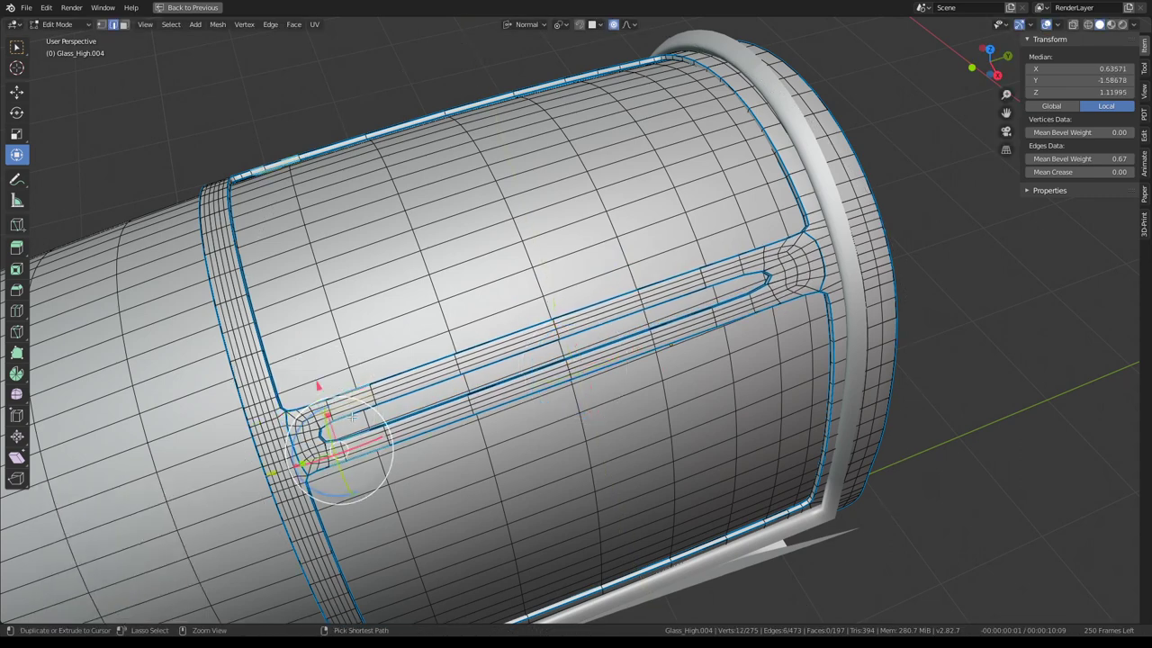
pyautogui.press('g')
pyautogui.press('z')
pyautogui.press('z')
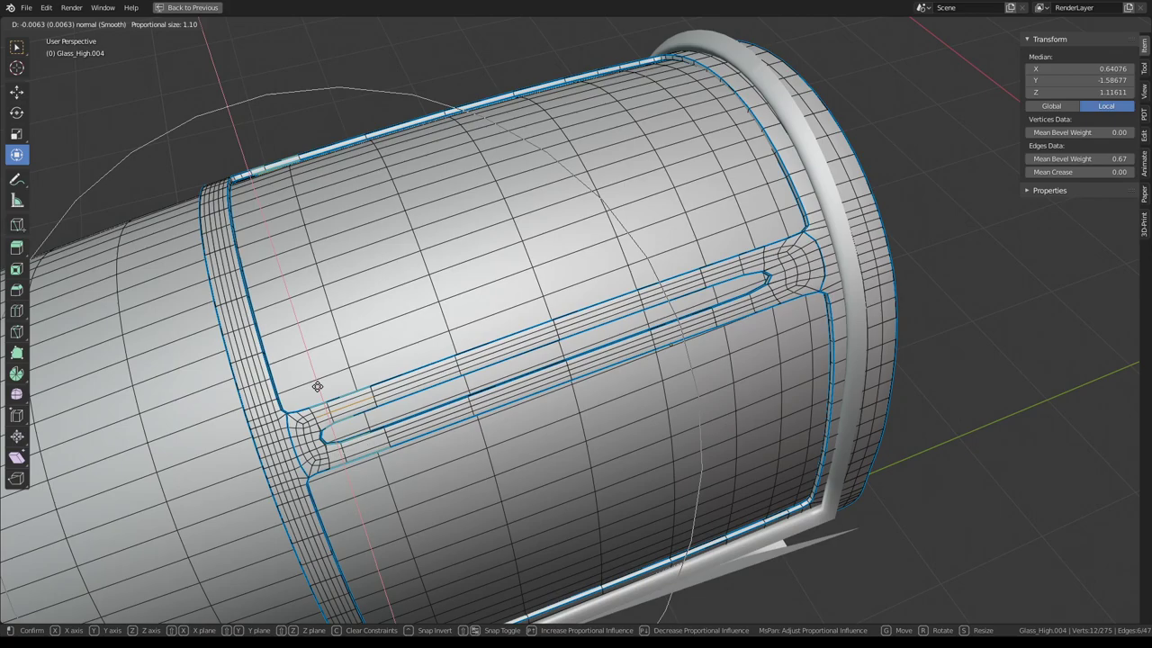
pyautogui.press('Return')
pyautogui.press('Tab')
pyautogui.moveTo(504, 378)
pyautogui.mouseDown(button='middle')
pyautogui.moveTo(589, 296)
pyautogui.moveTo(625, 284)
pyautogui.moveTo(556, 254)
pyautogui.moveTo(526, 275)
pyautogui.moveTo(627, 240)
pyautogui.moveTo(627, 211)
pyautogui.moveTo(600, 334)
pyautogui.moveTo(486, 310)
pyautogui.mouseUp(button='middle')
# Inspect the canopy glass from the cockpit camera, then from outside and the front
pyautogui.press('Tab')
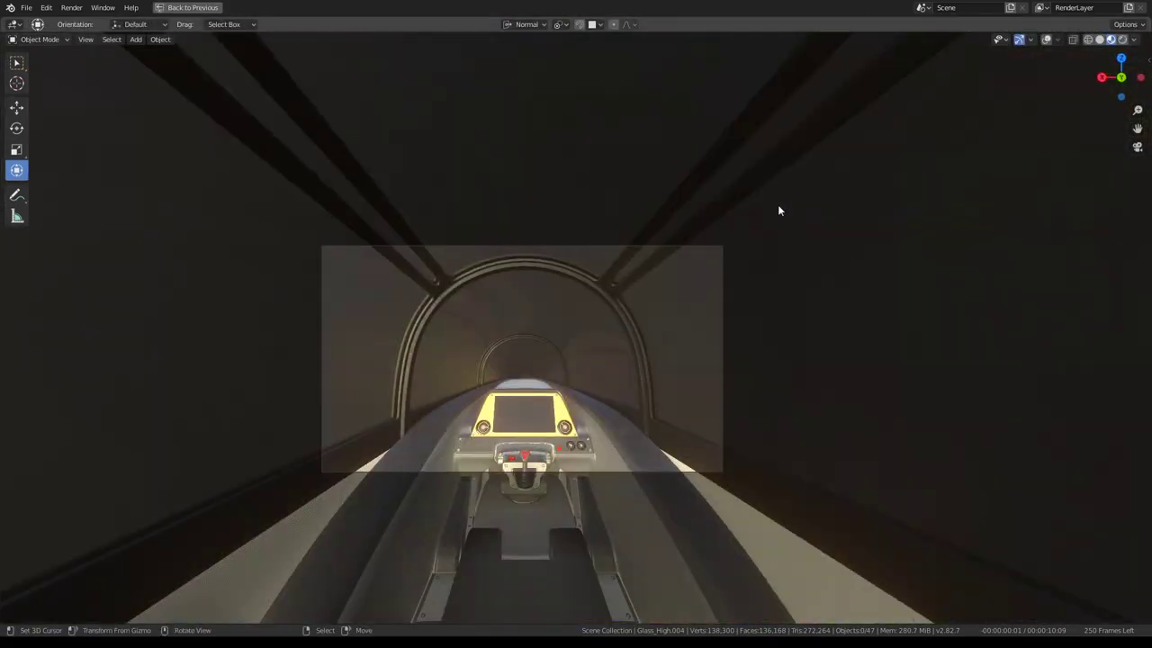
pyautogui.scroll(3, 617, 265)
pyautogui.moveTo(648, 260)
pyautogui.mouseDown(button='middle')
pyautogui.moveTo(516, 296)
pyautogui.moveTo(594, 313)
pyautogui.moveTo(597, 352)
pyautogui.moveTo(656, 247)
pyautogui.moveTo(704, 259)
pyautogui.moveTo(771, 260)
pyautogui.moveTo(776, 249)
pyautogui.mouseUp(button='middle')
pyautogui.scroll(5, 579, 211)
pyautogui.moveTo(578, 211)
pyautogui.mouseDown(button='middle')
pyautogui.moveTo(578, 274)
pyautogui.moveTo(743, 297)
pyautogui.moveTo(723, 284)
pyautogui.mouseUp(button='middle')
pyautogui.scroll(-2, 583, 276)
pyautogui.scroll(-3, 591, 279)
# Select the canopy glass in Edit Mode with a maximised viewport zoomed onto the groove
pyautogui.hotkey('ctrl', 'alt', 'space')
pyautogui.hotkey('ctrl', 'alt', 'space')
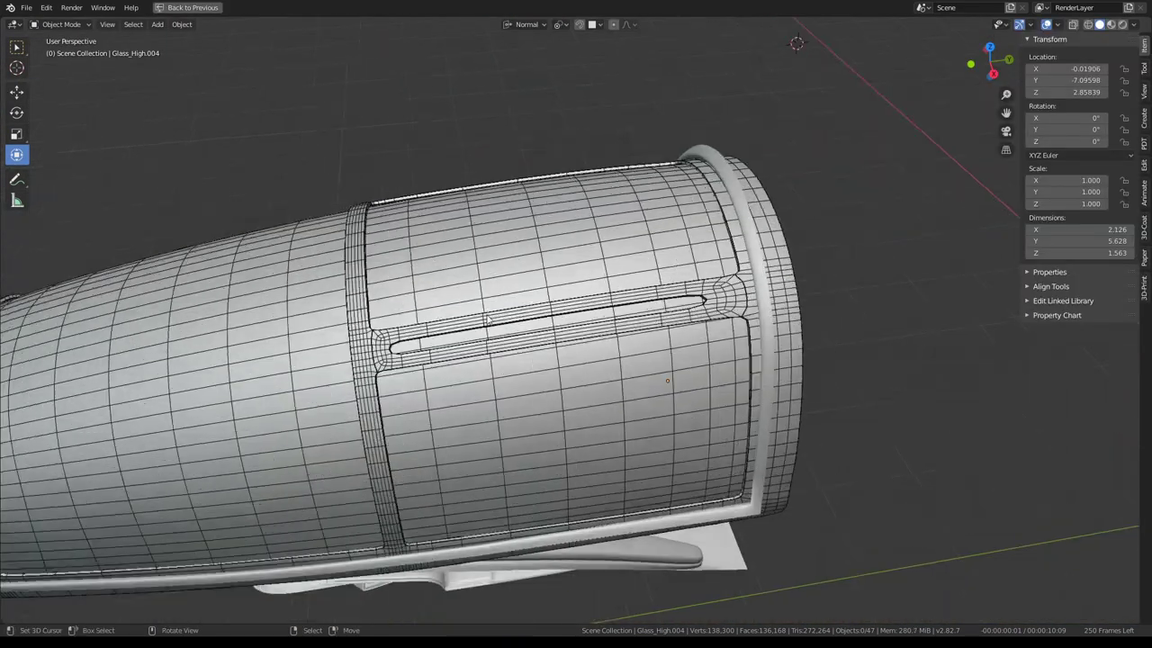
pyautogui.scroll(2, 487, 321)
pyautogui.click(472, 319)
pyautogui.press('Tab')
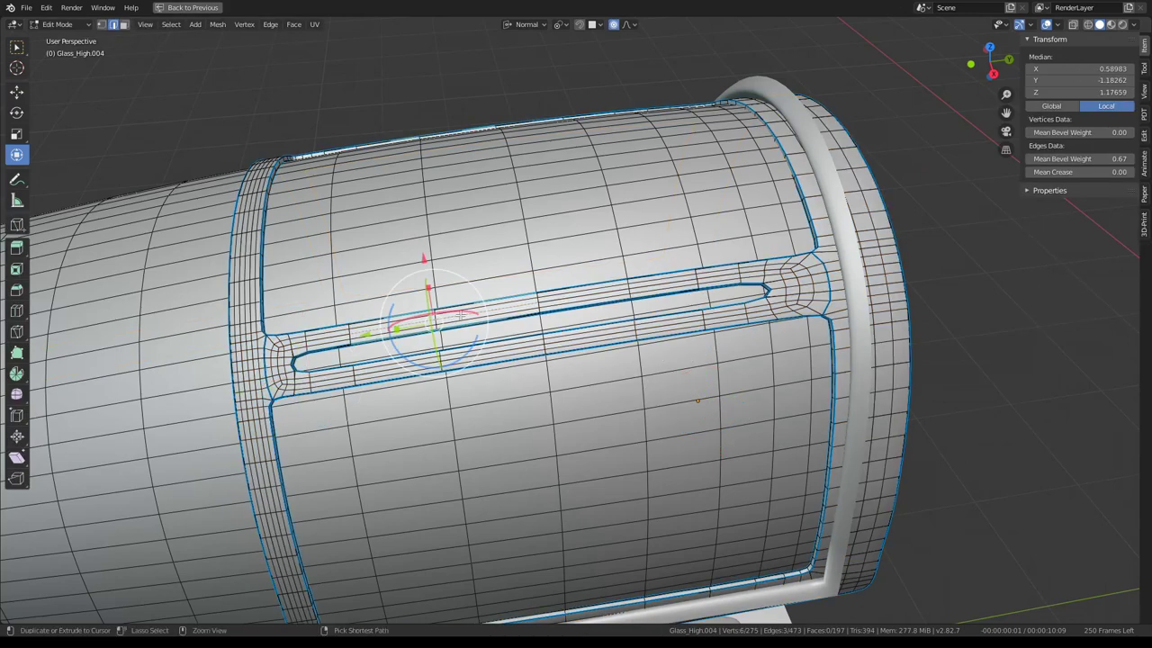
pyautogui.hotkey('ctrl', 'alt', 'space')
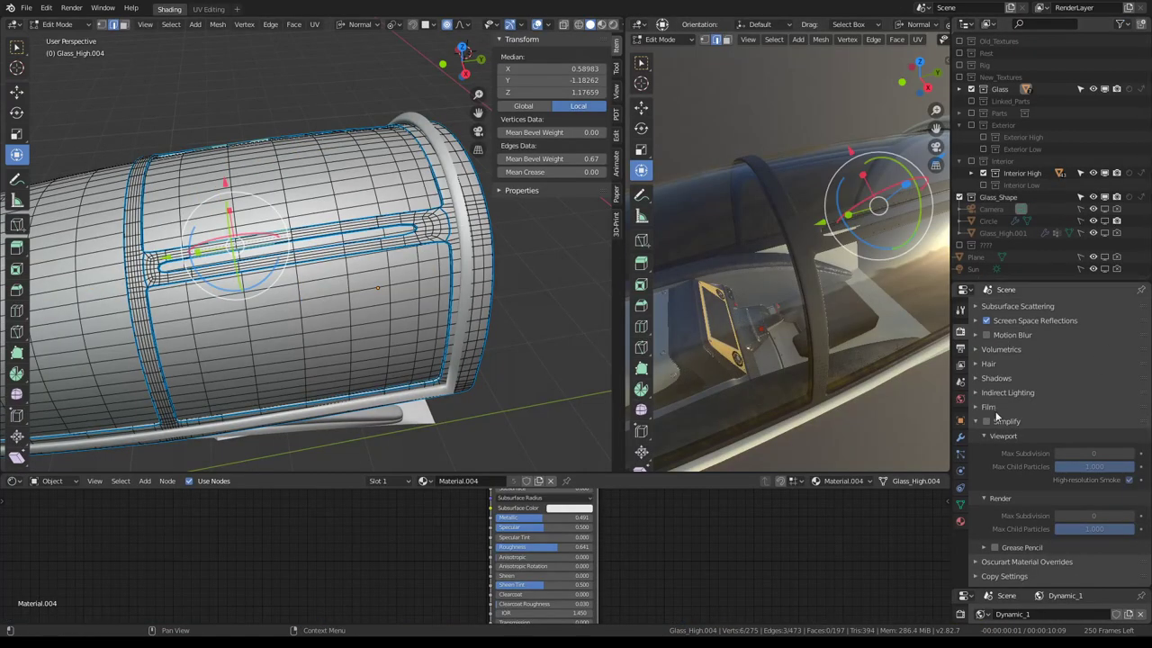
pyautogui.scroll(1, 378, 288)
pyautogui.hotkey('ctrl', 'alt', 'space')
pyautogui.scroll(2, 391, 304)
pyautogui.moveTo(391, 304); pyautogui.dragTo(457, 301, button='middle')
pyautogui.scroll(2, 391, 304)
pyautogui.scroll(-3, 618, 345)
pyautogui.moveTo(618, 345)
pyautogui.mouseDown(button='middle')
pyautogui.moveTo(551, 374)
pyautogui.moveTo(572, 335)
pyautogui.mouseUp(button='middle')
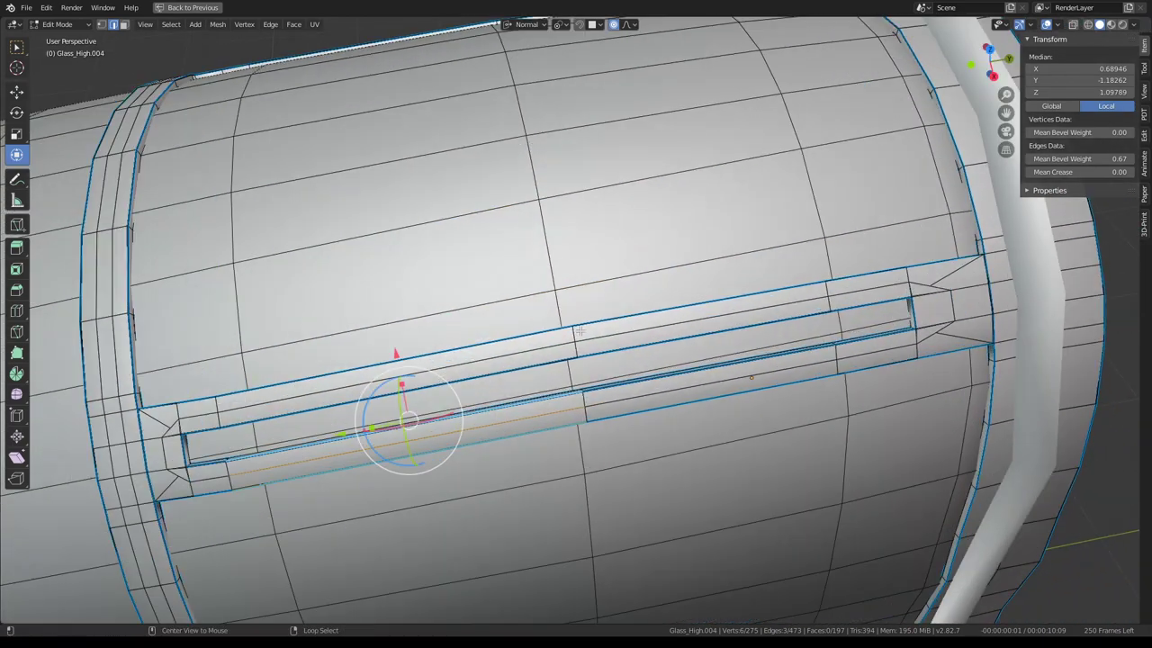
# Select three mid-groove vertices and view them from the Right Ortho side view
pyautogui.keyDown('alt'); pyautogui.click(572, 335); pyautogui.keyUp('alt')
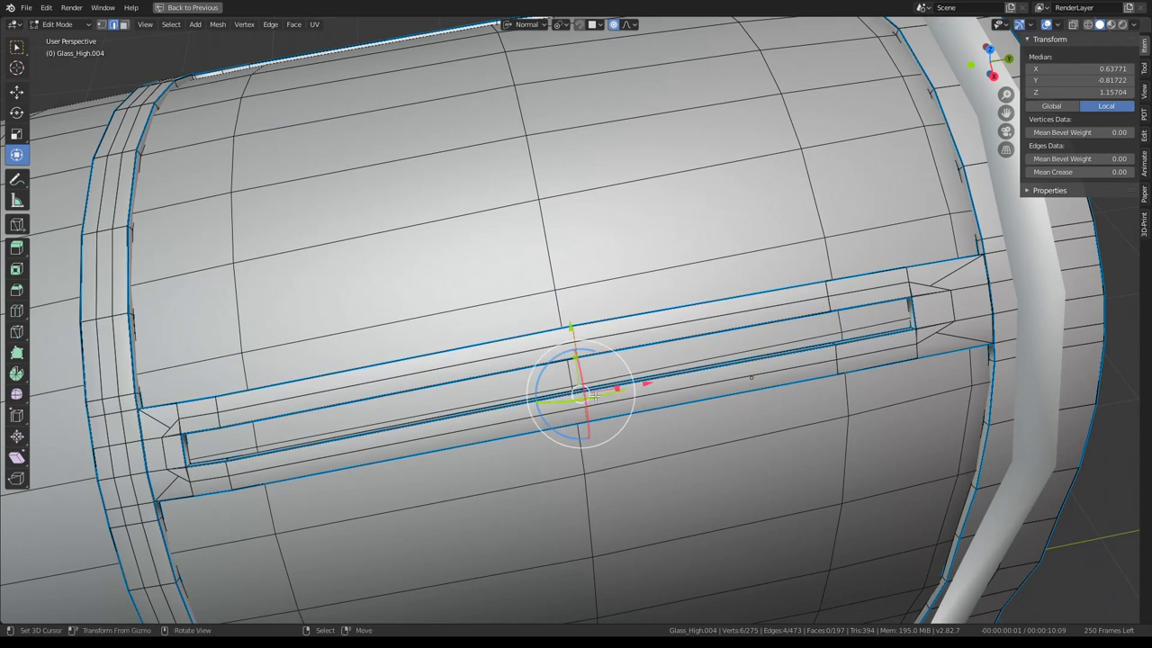
pyautogui.press('KP_3')
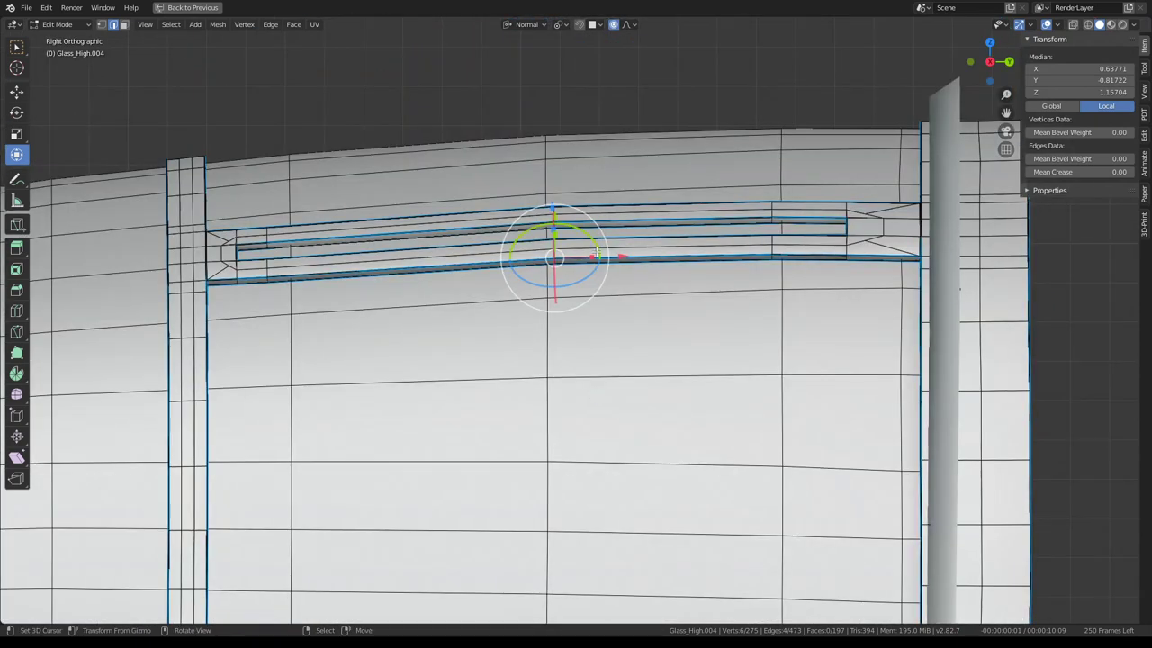
pyautogui.press('g')
pyautogui.press('Escape')
pyautogui.press('g')
pyautogui.scroll(4, 685, 228)
pyautogui.press('Escape')
# Move the groove loop 0.020 along X with proportional falloff, then nudge it slightly again
pyautogui.press('g')
pyautogui.press('x')
pyautogui.click(614, 257)
pyautogui.moveTo(614, 257); pyautogui.dragTo(575, 282, button='middle')
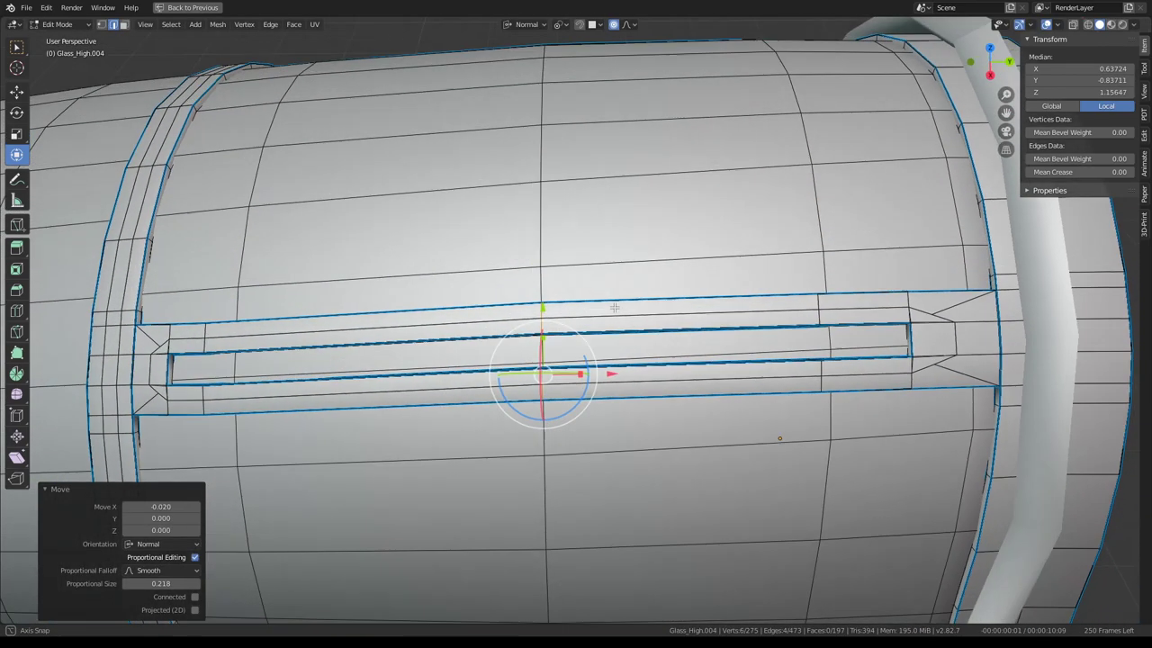
pyautogui.press('g')
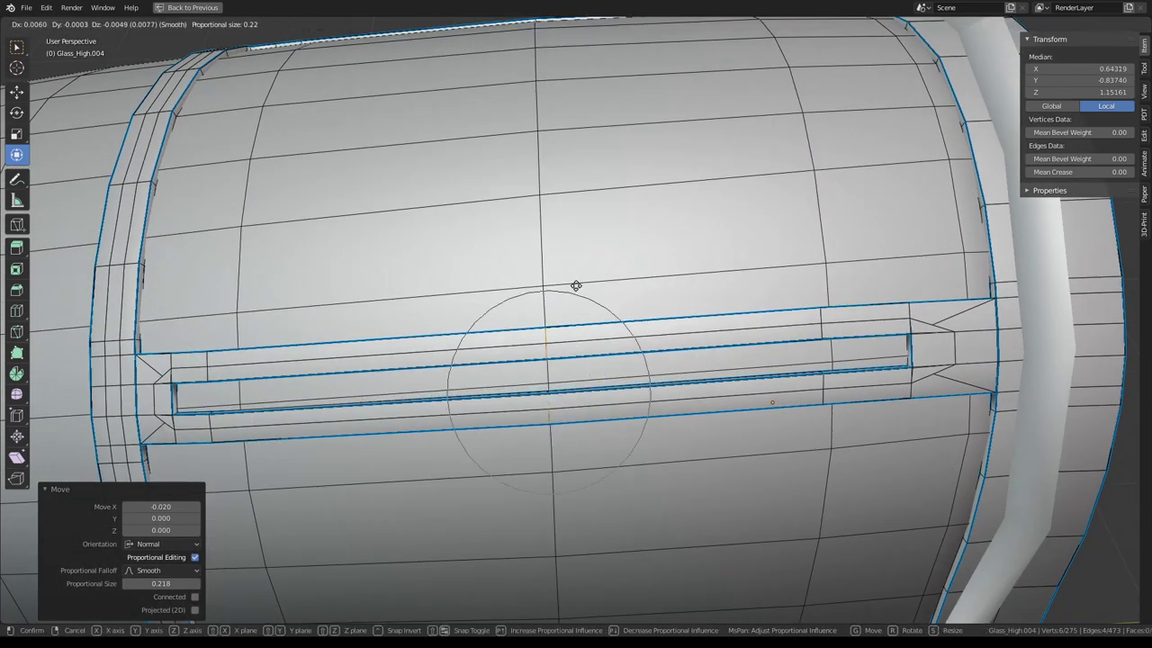
pyautogui.click(576, 282)
pyautogui.moveTo(576, 282)
pyautogui.mouseDown(button='middle')
pyautogui.moveTo(654, 270)
pyautogui.moveTo(864, 345)
pyautogui.mouseUp(button='middle')
pyautogui.scroll(3, 654, 269)
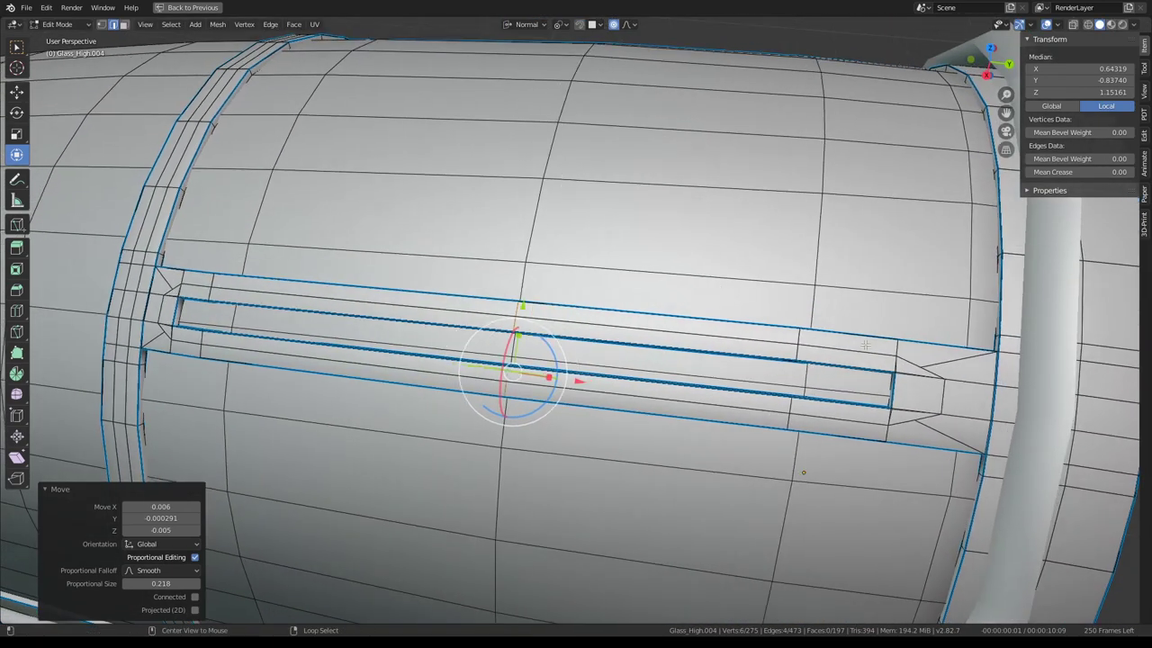
pyautogui.keyDown('alt'); pyautogui.click(800, 338); pyautogui.keyUp('alt')
# Edge-slide the short edges at both ends of the groove, including a 0.086 slide
pyautogui.press('g')
pyautogui.press('g')
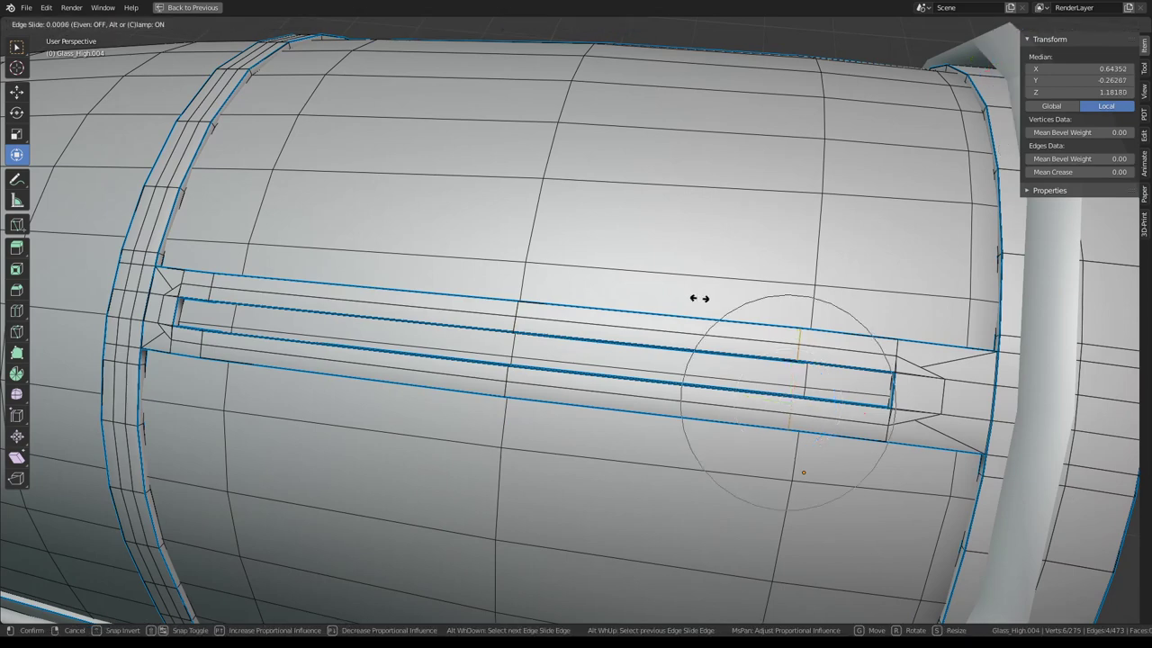
pyautogui.press('Escape')
pyautogui.press('g')
pyautogui.press('g')
pyautogui.click(718, 302)
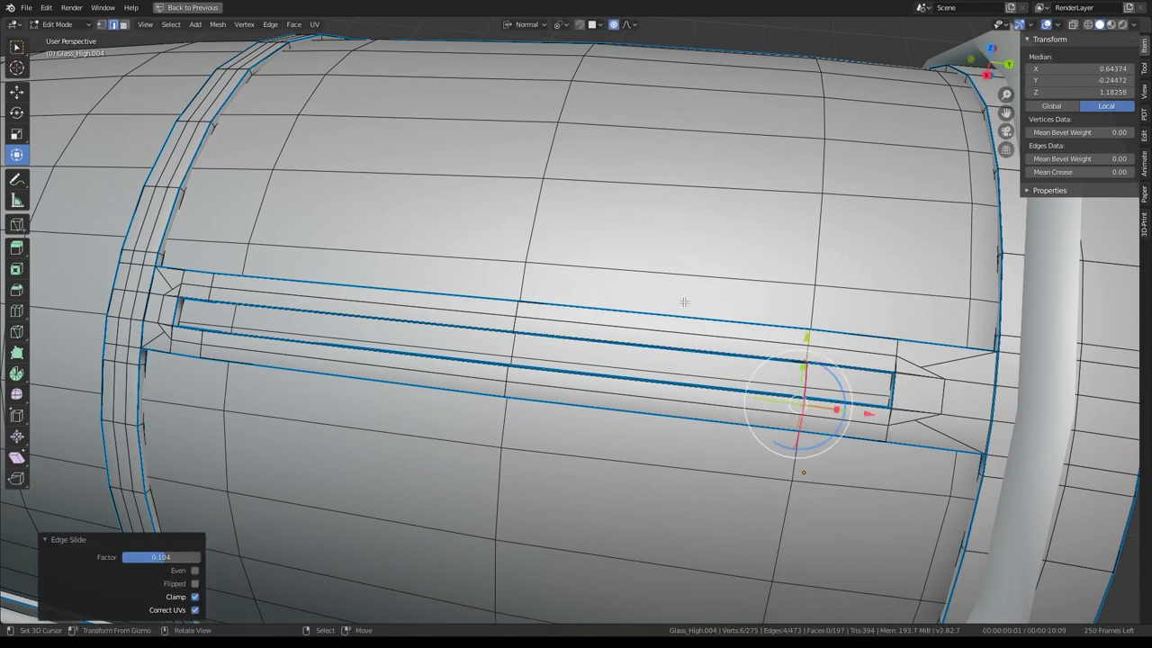
pyautogui.moveTo(717, 302); pyautogui.dragTo(398, 351, button='middle')
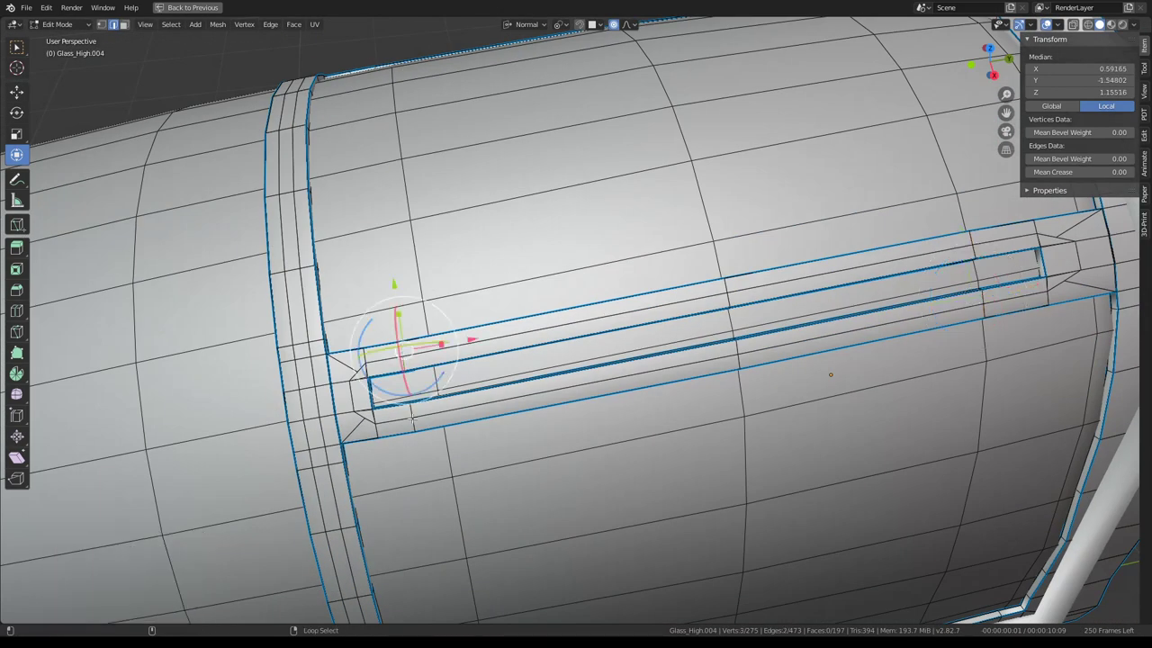
pyautogui.press('g')
pyautogui.press('g')
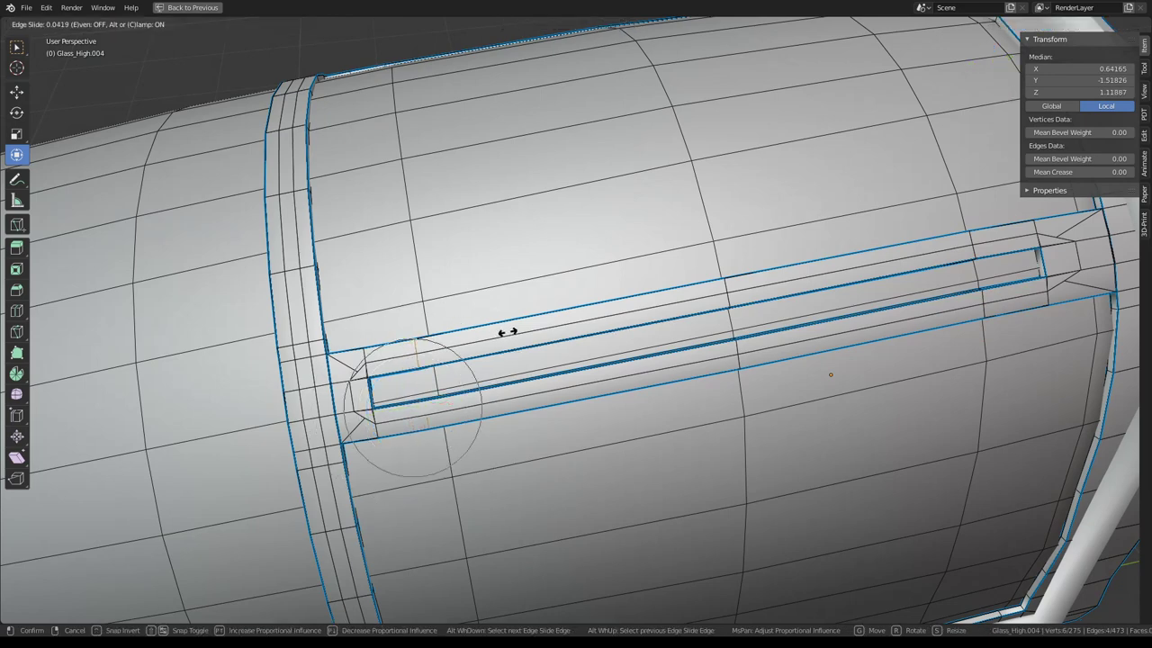
pyautogui.click(513, 331)
pyautogui.scroll(3, 509, 324)
pyautogui.scroll(3, 504, 271)
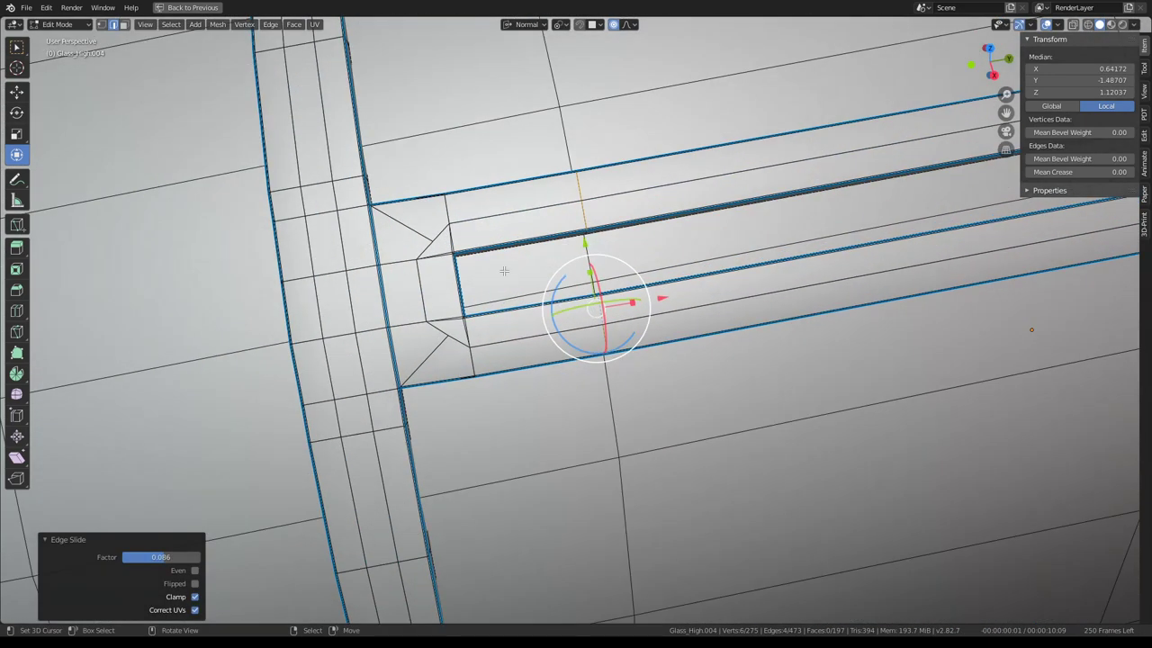
# In vertex select mode, slide the corner vertices at the groove's left end
pyautogui.click(113, 27)
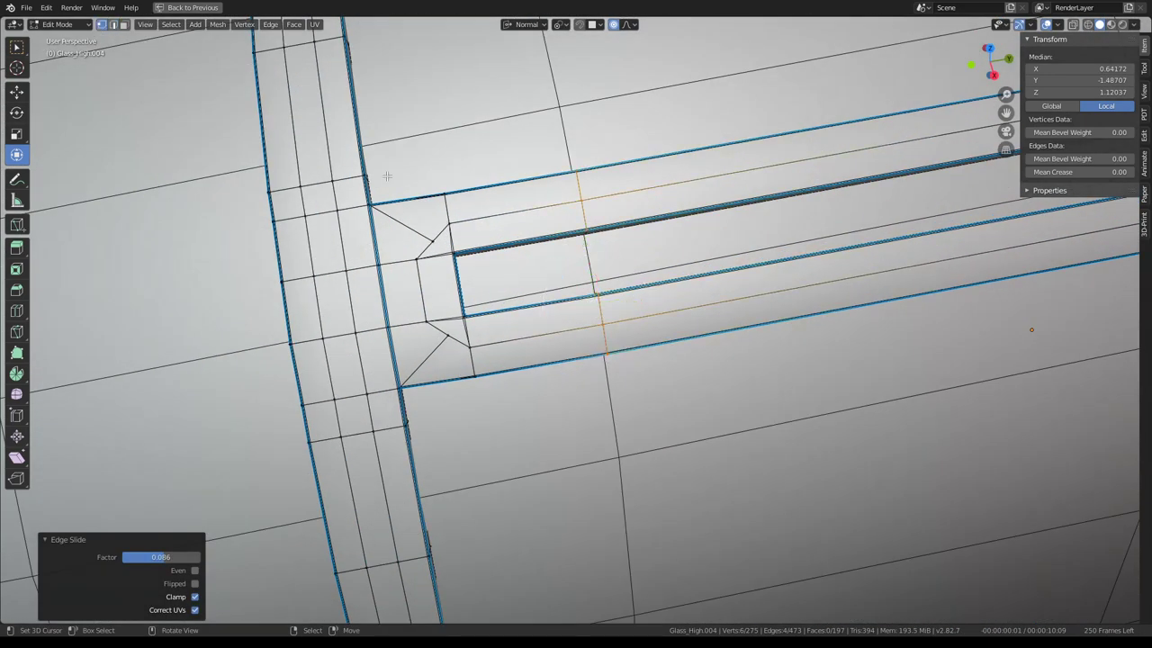
pyautogui.click(421, 240)
pyautogui.press('g')
pyautogui.press('g')
pyautogui.click(412, 236)
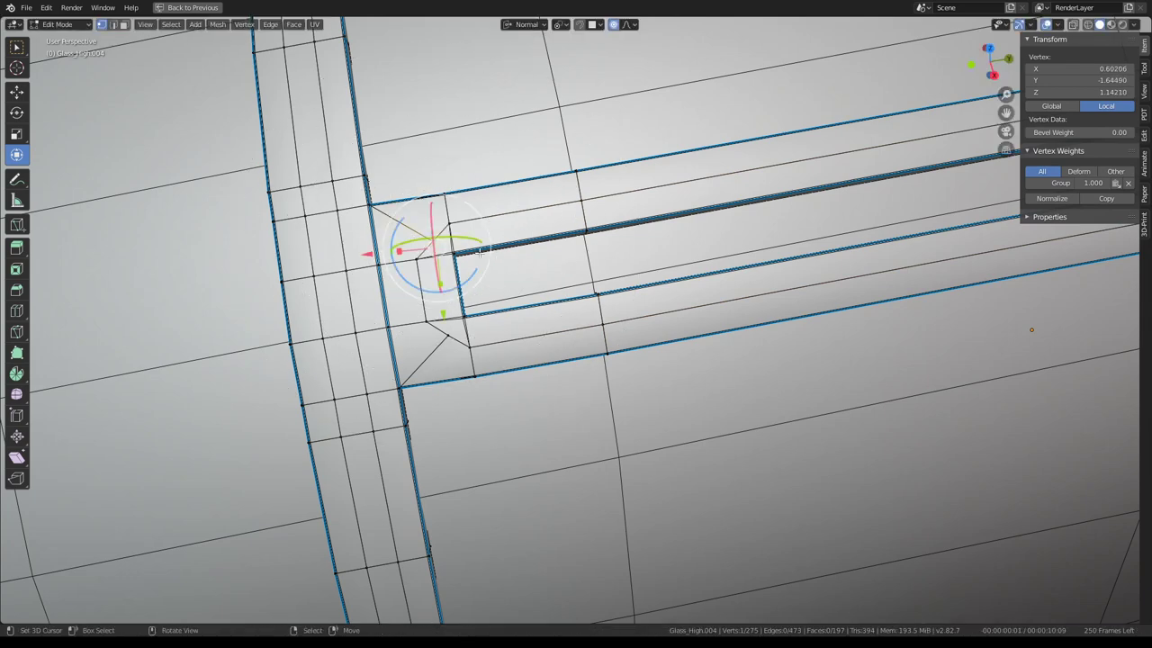
pyautogui.press('g')
pyautogui.press('g')
pyautogui.click(499, 272)
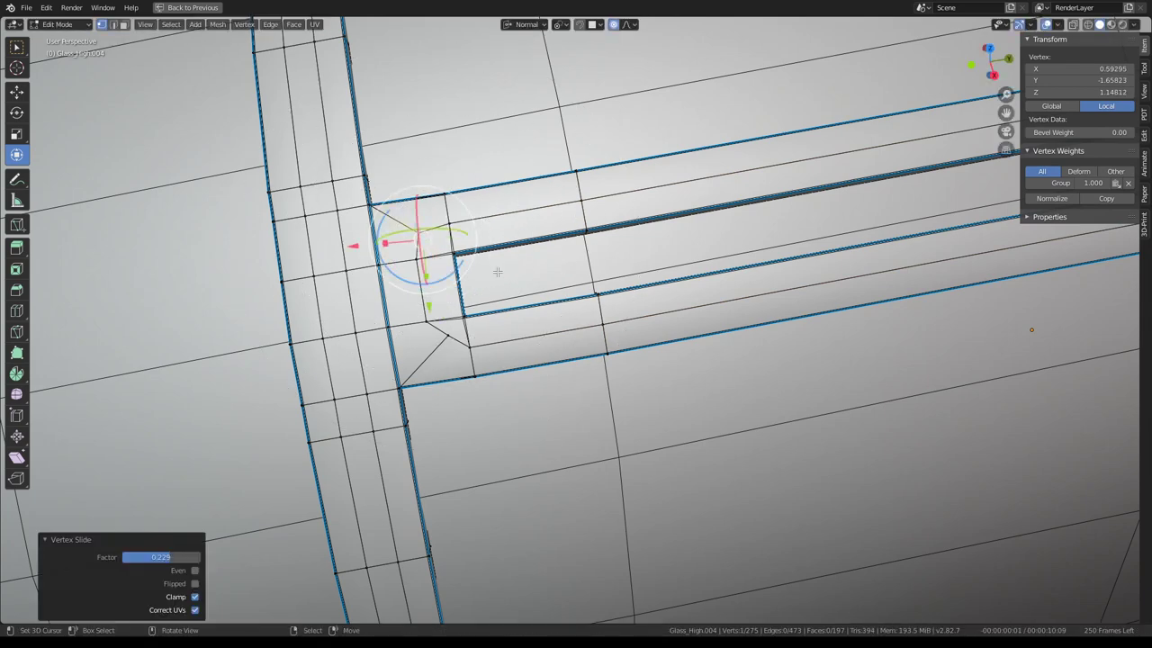
pyautogui.click(454, 324)
pyautogui.press('g')
pyautogui.press('g')
pyautogui.click(496, 304)
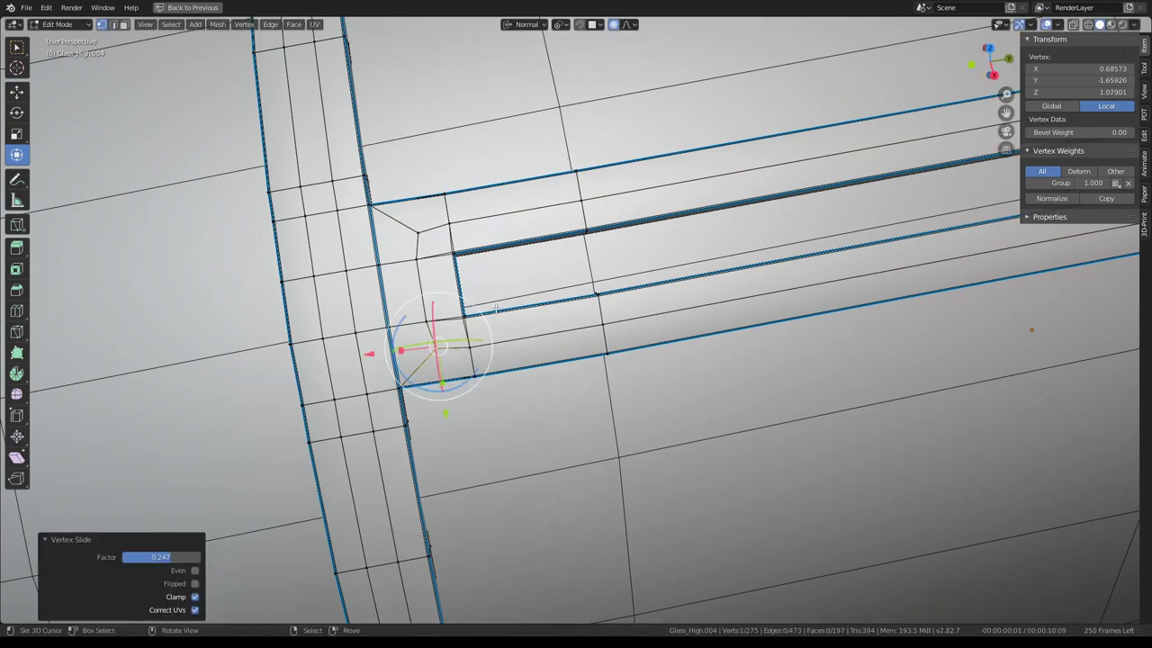
# Slide the far-end groove corner vertex twice, settling at factor 0.260
pyautogui.moveTo(496, 304); pyautogui.dragTo(630, 324, button='middle')
pyautogui.scroll(2, 630, 324)
pyautogui.click(667, 308)
pyautogui.scroll(2, 668, 308)
pyautogui.press('g')
pyautogui.press('g')
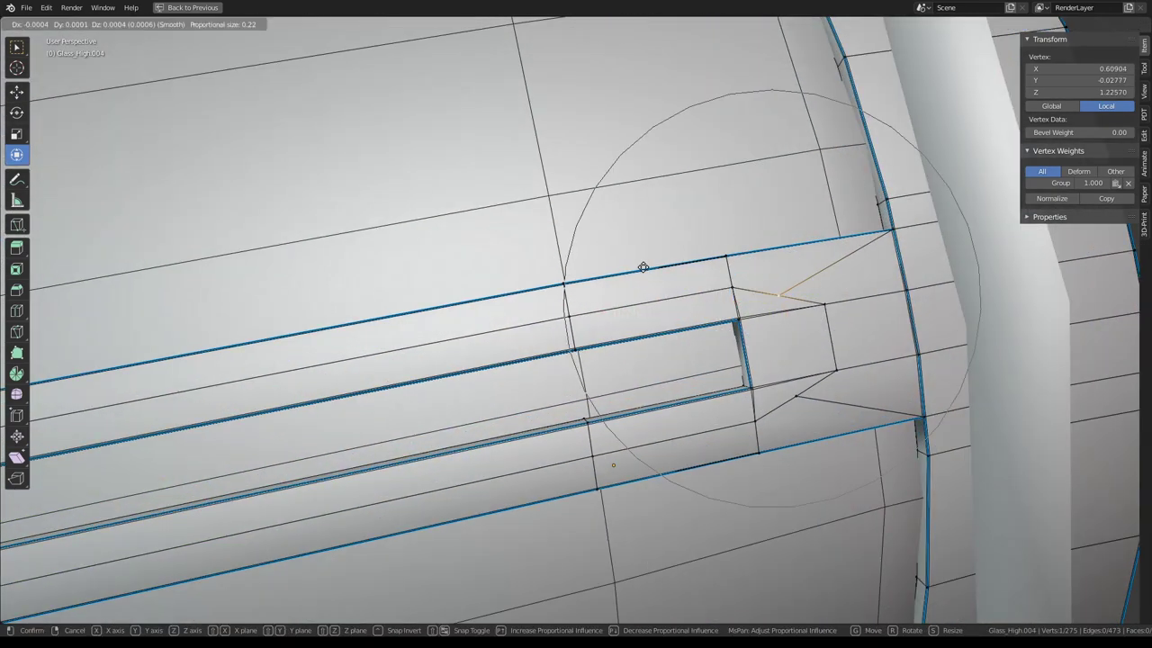
pyautogui.click(725, 312)
pyautogui.press('g')
pyautogui.press('g')
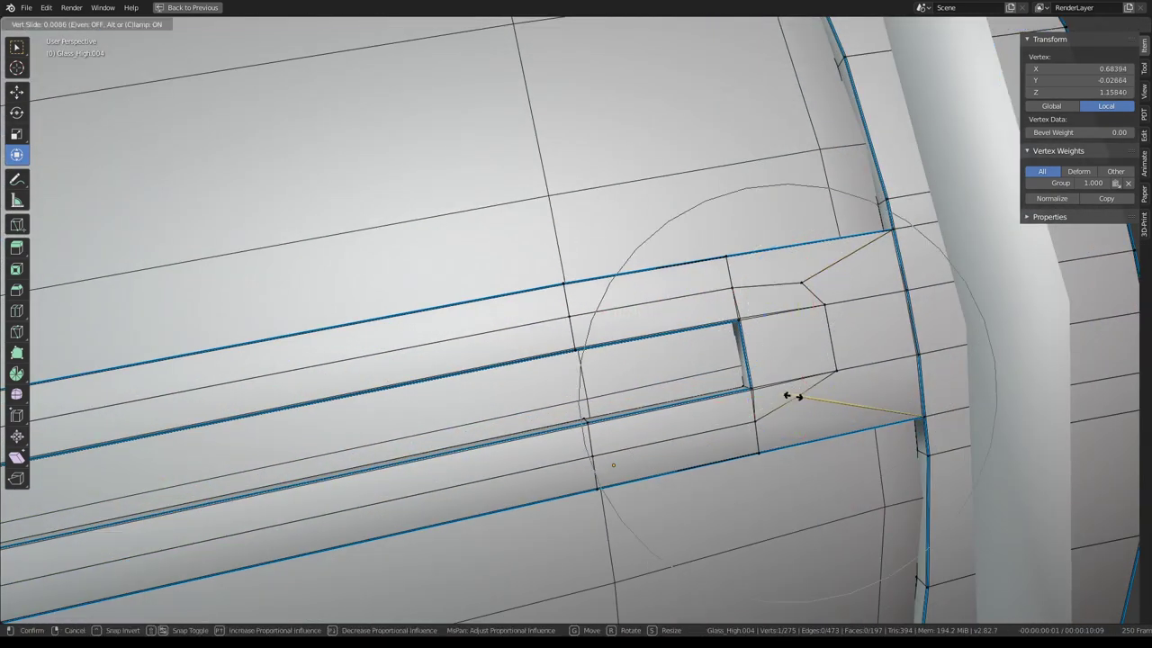
pyautogui.click(820, 405)
pyautogui.scroll(-4, 820, 406)
pyautogui.moveTo(821, 406)
pyautogui.mouseDown(button='middle')
pyautogui.moveTo(631, 284)
pyautogui.moveTo(405, 416)
pyautogui.mouseUp(button='middle')
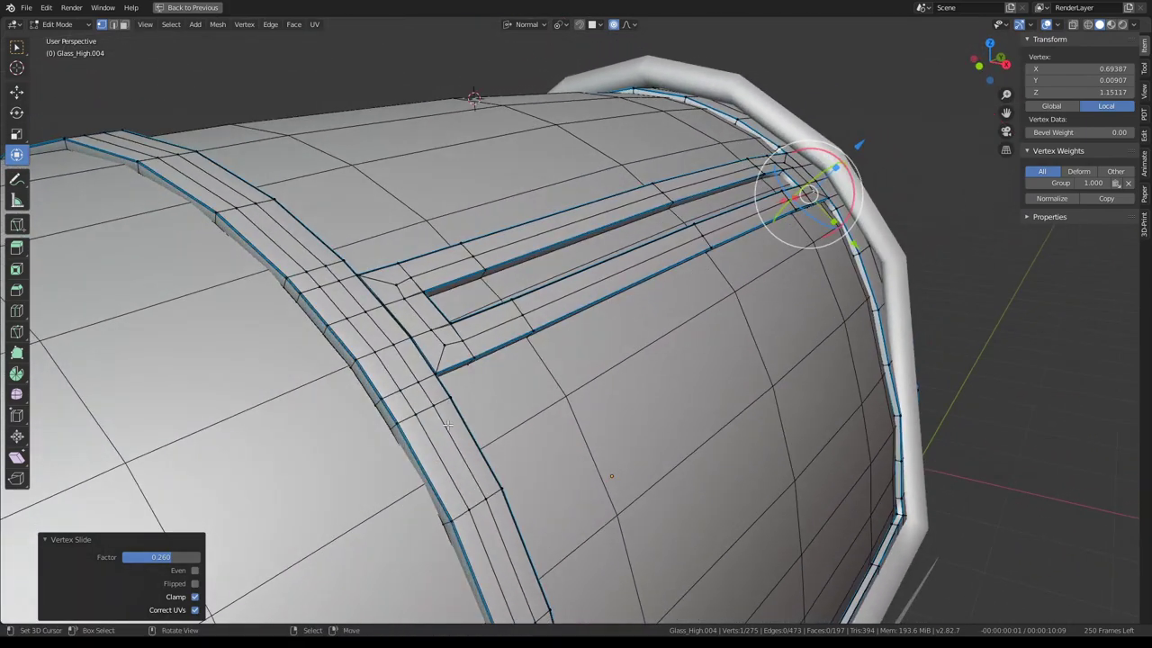
# Edge-slide two loops across the canopy's ring band to even their spacing
pyautogui.keyDown('alt'); pyautogui.click(405, 417); pyautogui.keyUp('alt')
pyautogui.press('g')
pyautogui.press('g')
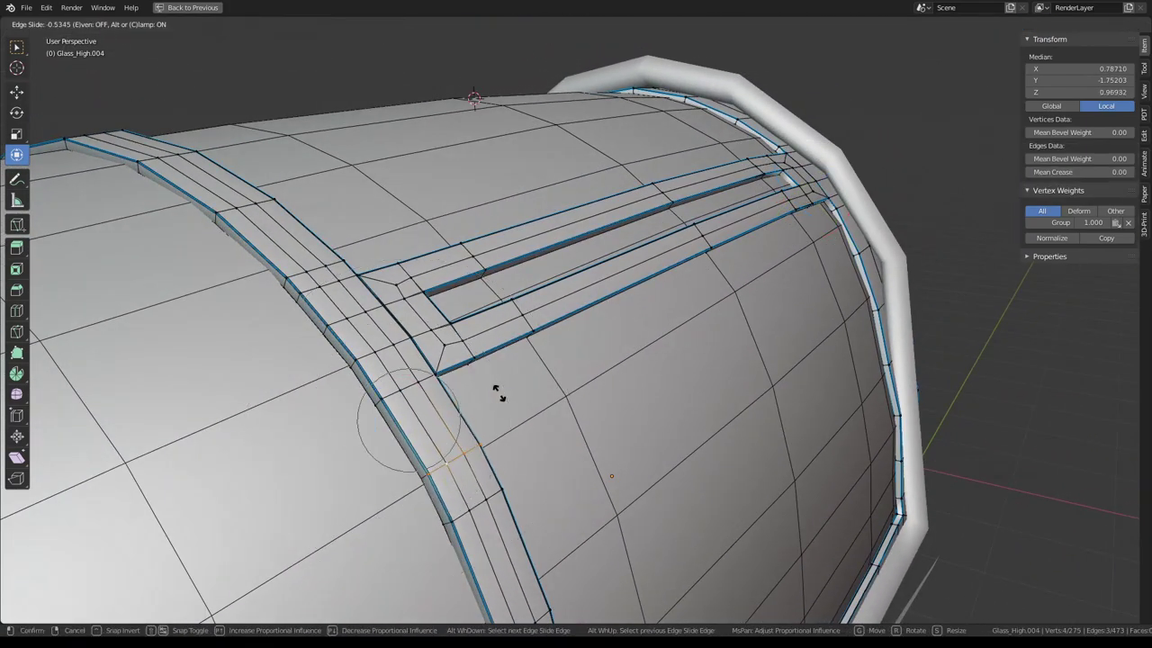
pyautogui.scroll(-10, 486, 328)
pyautogui.click(493, 333)
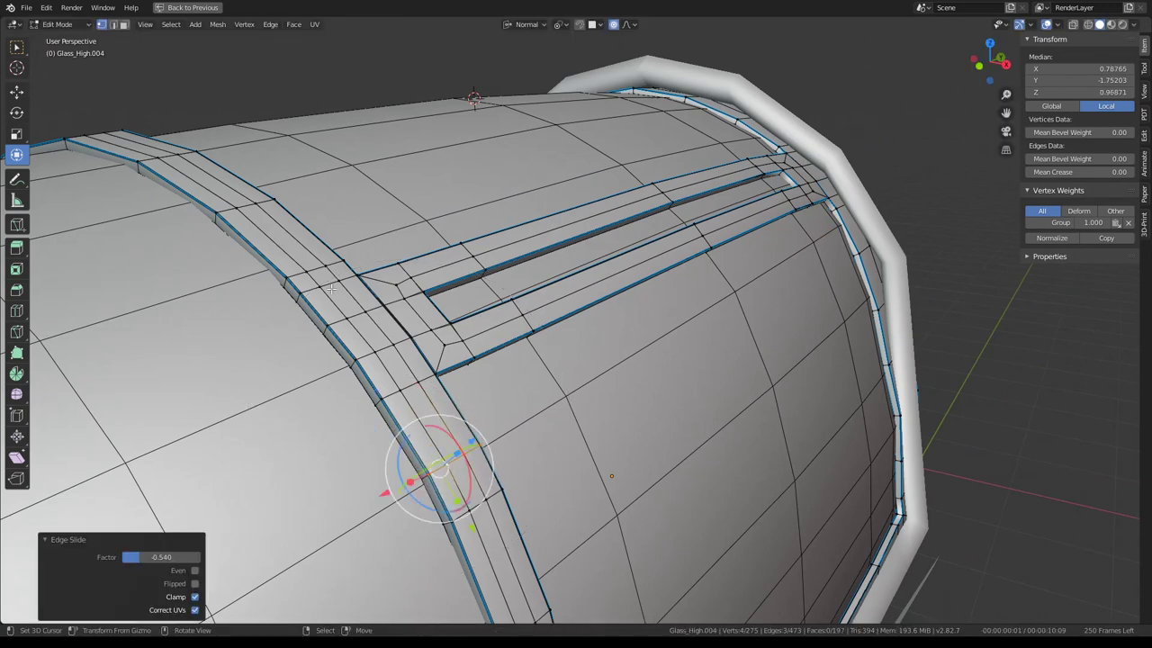
pyautogui.moveTo(332, 289); pyautogui.dragTo(414, 338, button='middle')
pyautogui.press('g')
pyautogui.press('g')
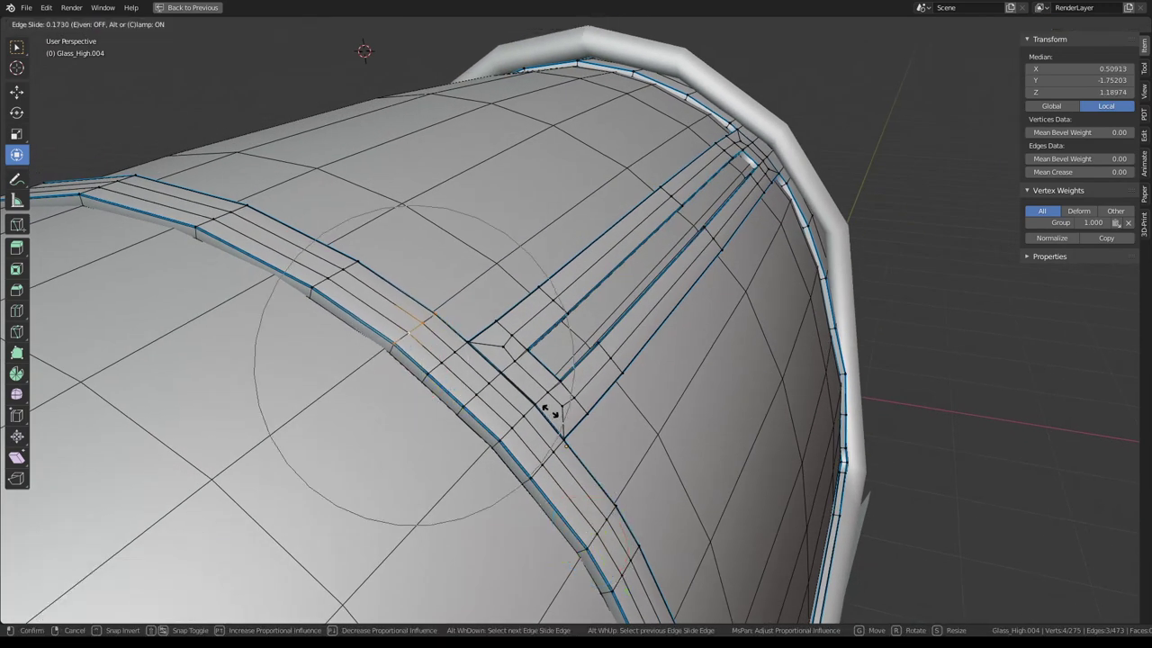
pyautogui.click(545, 410)
pyautogui.moveTo(527, 360); pyautogui.dragTo(495, 322, button='middle')
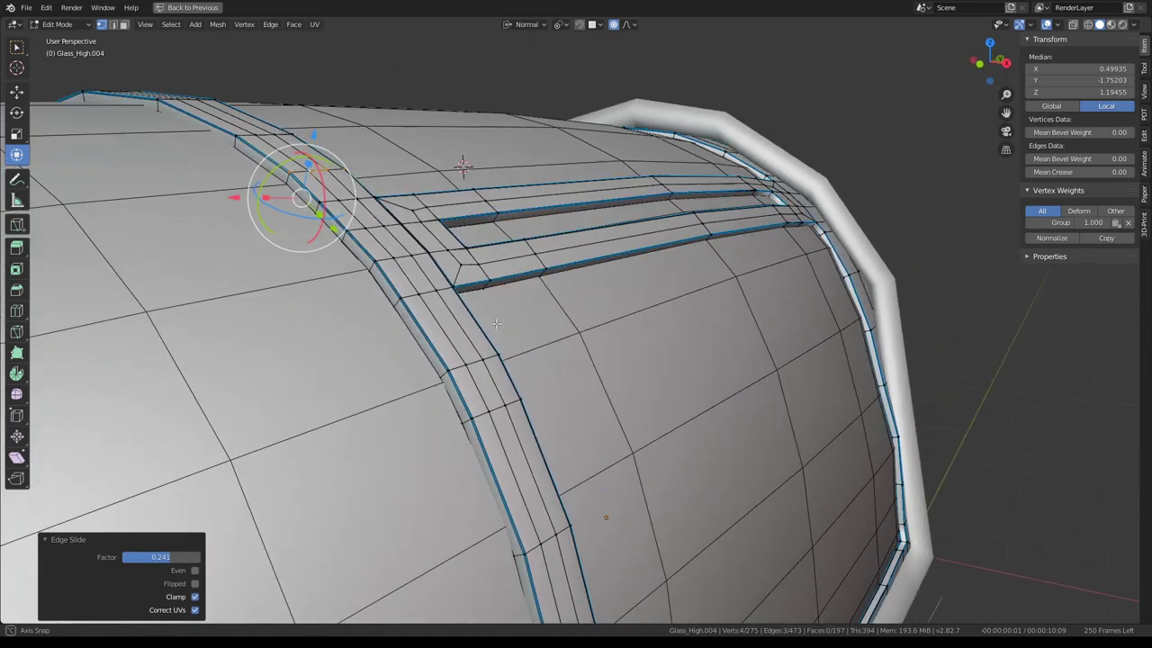
pyautogui.moveTo(560, 426)
pyautogui.mouseDown(button='middle')
pyautogui.moveTo(583, 421)
pyautogui.moveTo(549, 387)
pyautogui.mouseUp(button='middle')
# Slide three more ring-band loops near the groove junction, the last to factor 0.030
pyautogui.press('g')
pyautogui.press('g')
pyautogui.click(580, 414)
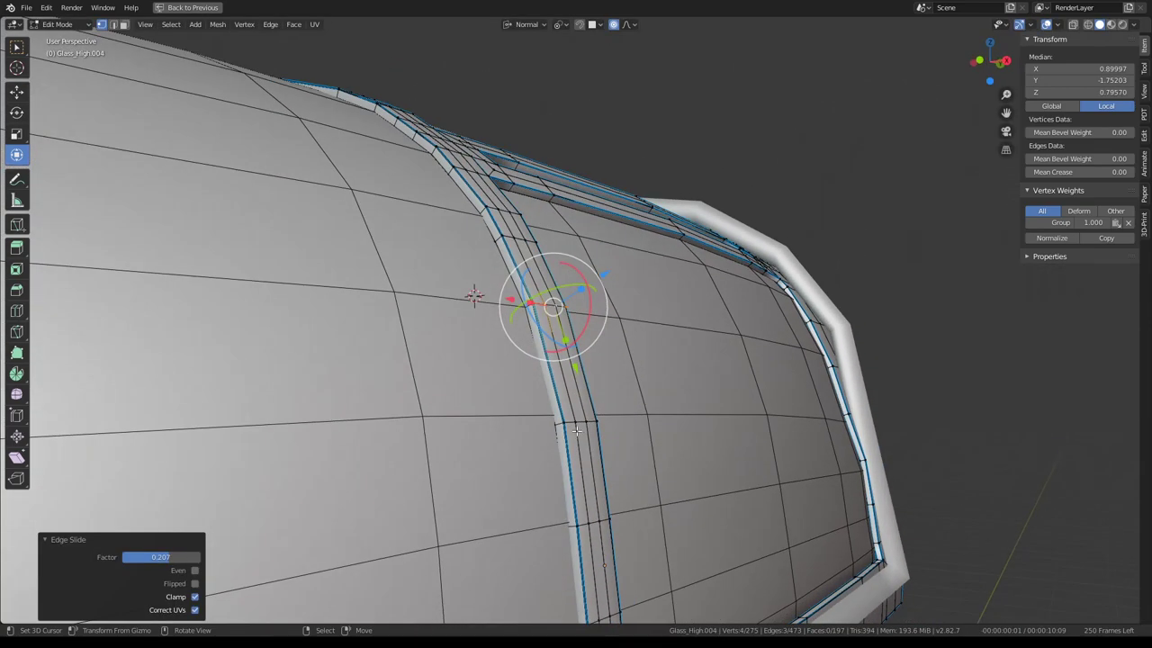
pyautogui.keyDown('alt'); pyautogui.click(576, 418); pyautogui.keyUp('alt')
pyautogui.press('g')
pyautogui.press('g')
pyautogui.click(650, 419)
pyautogui.moveTo(644, 425)
pyautogui.mouseDown(button='middle')
pyautogui.moveTo(585, 411)
pyautogui.moveTo(581, 355)
pyautogui.moveTo(399, 406)
pyautogui.moveTo(638, 346)
pyautogui.moveTo(574, 438)
pyautogui.mouseUp(button='middle')
pyautogui.keyDown('alt'); pyautogui.click(617, 417); pyautogui.keyUp('alt')
pyautogui.press('g')
pyautogui.press('g')
pyautogui.click(683, 416)
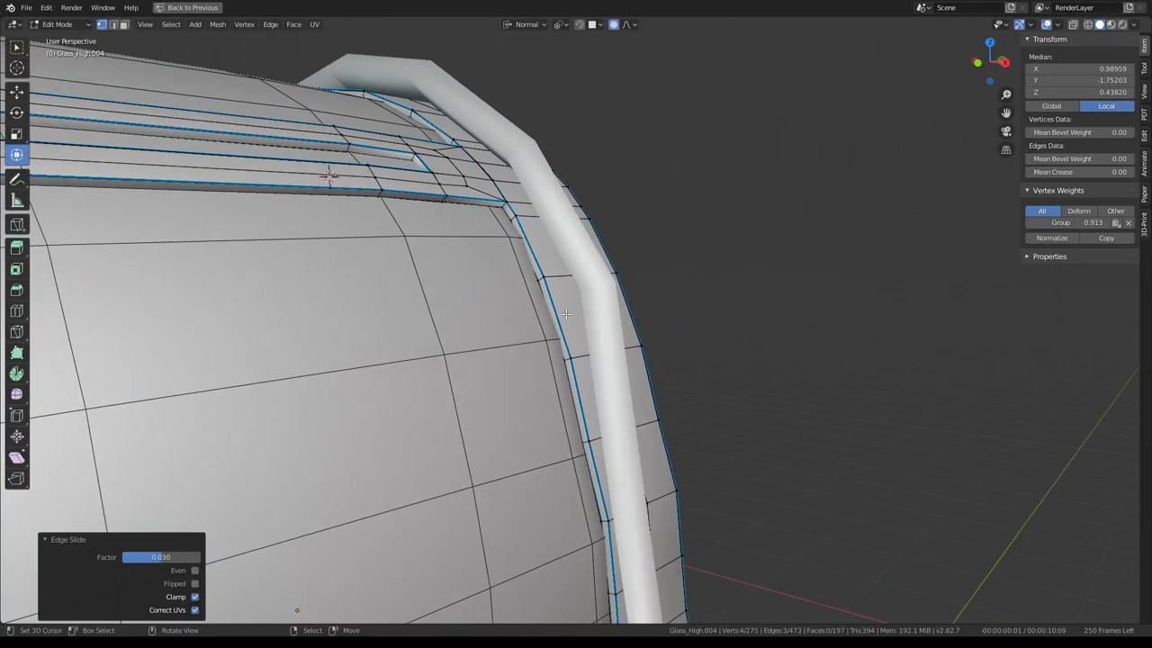
# Vertex-slide three vertices along the canopy's rear frame edge to even their spacing
pyautogui.click(574, 438)
pyautogui.press('g')
pyautogui.press('g')
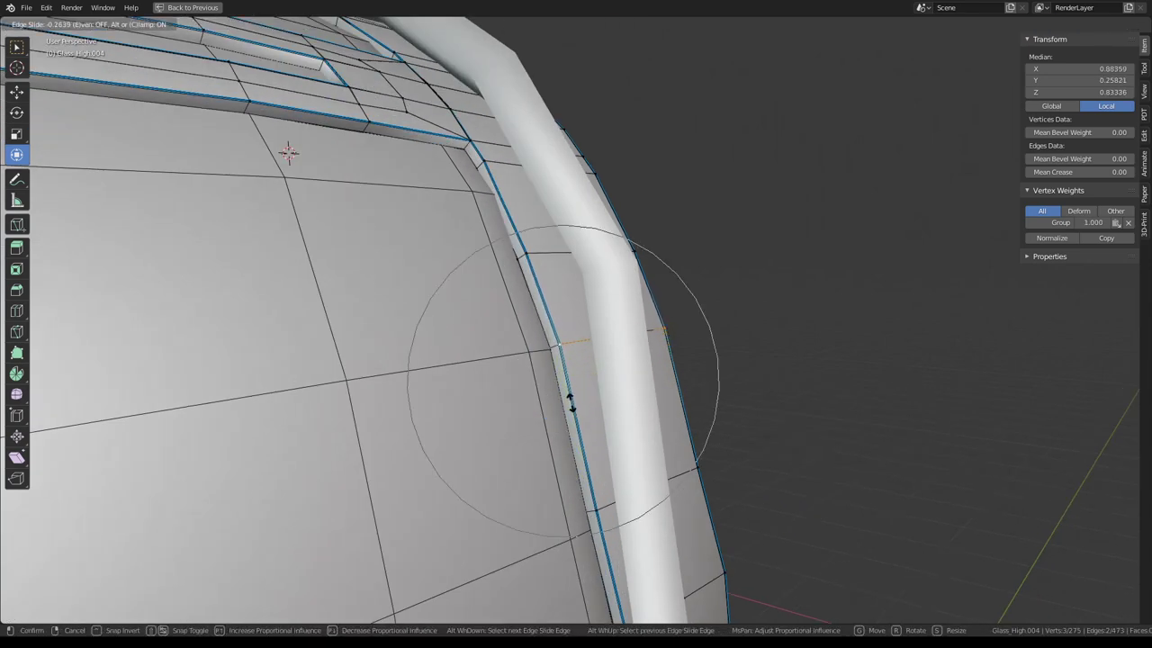
pyautogui.click(570, 404)
pyautogui.moveTo(571, 404); pyautogui.dragTo(578, 295, button='middle')
pyautogui.click(570, 347)
pyautogui.press('g')
pyautogui.press('g')
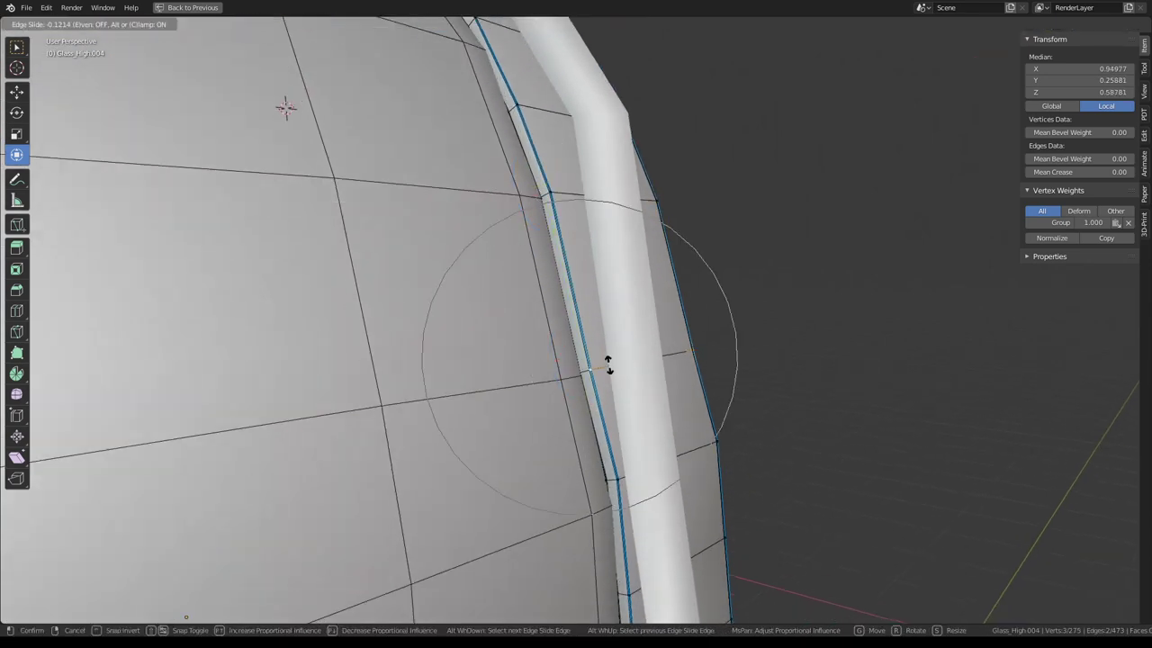
pyautogui.click(607, 364)
pyautogui.moveTo(608, 363); pyautogui.dragTo(576, 270, button='middle')
pyautogui.click(656, 380)
pyautogui.press('g')
pyautogui.press('g')
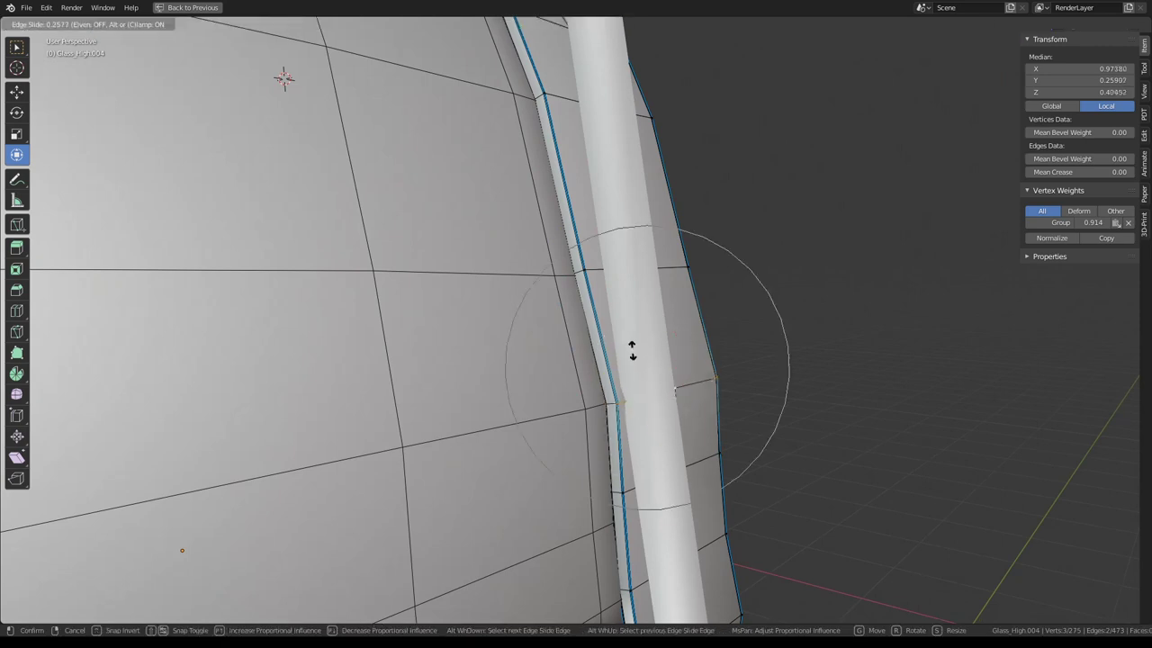
pyautogui.click(632, 349)
# Slide two frame-corner vertices and the loop along the lower frame edge
pyautogui.moveTo(631, 348); pyautogui.dragTo(640, 267, button='middle')
pyautogui.click(640, 268)
pyautogui.press('g')
pyautogui.press('g')
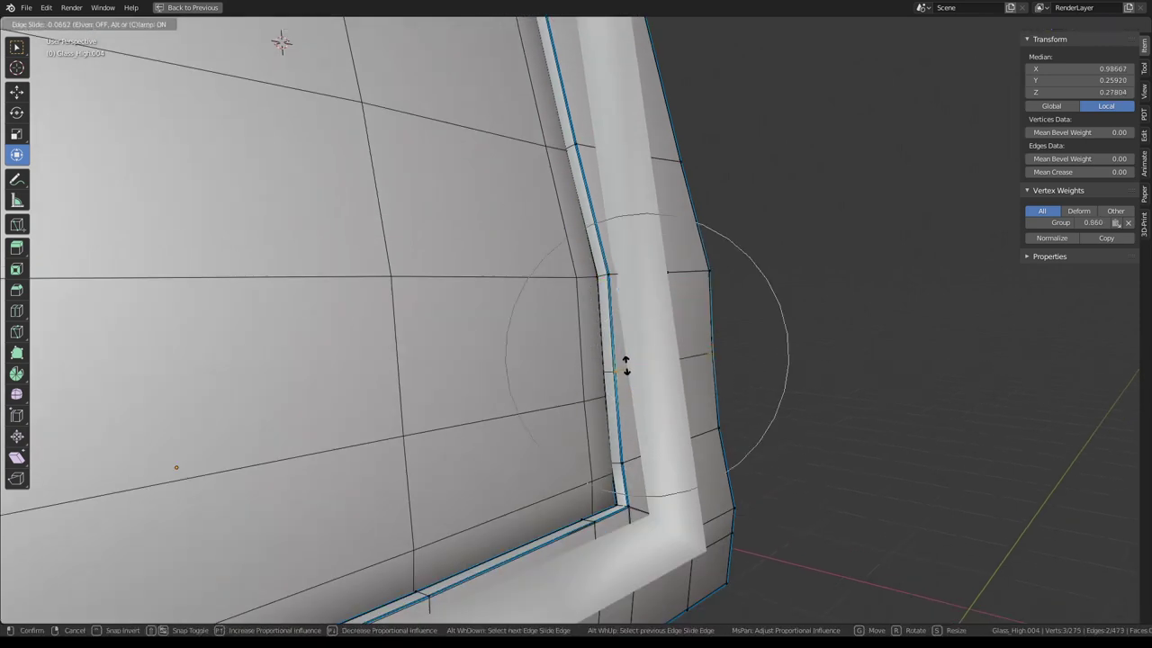
pyautogui.click(625, 383)
pyautogui.moveTo(625, 382); pyautogui.dragTo(656, 309, button='middle')
pyautogui.click(656, 364)
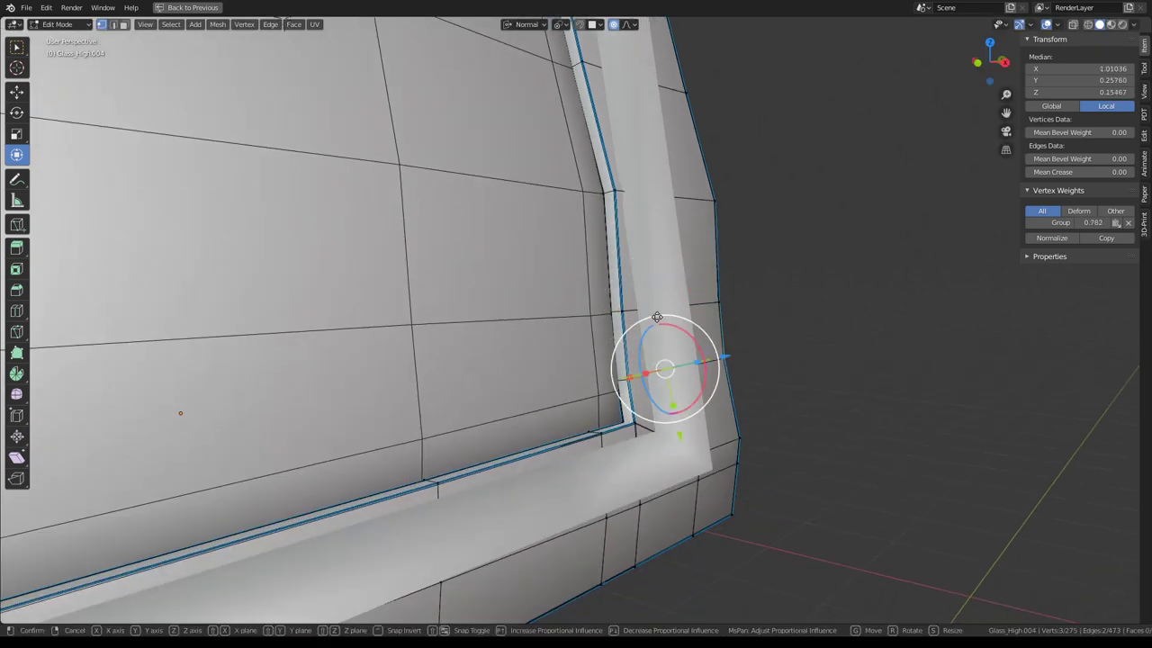
pyautogui.press('g')
pyautogui.press('g')
pyautogui.click(657, 330)
pyautogui.click(591, 421)
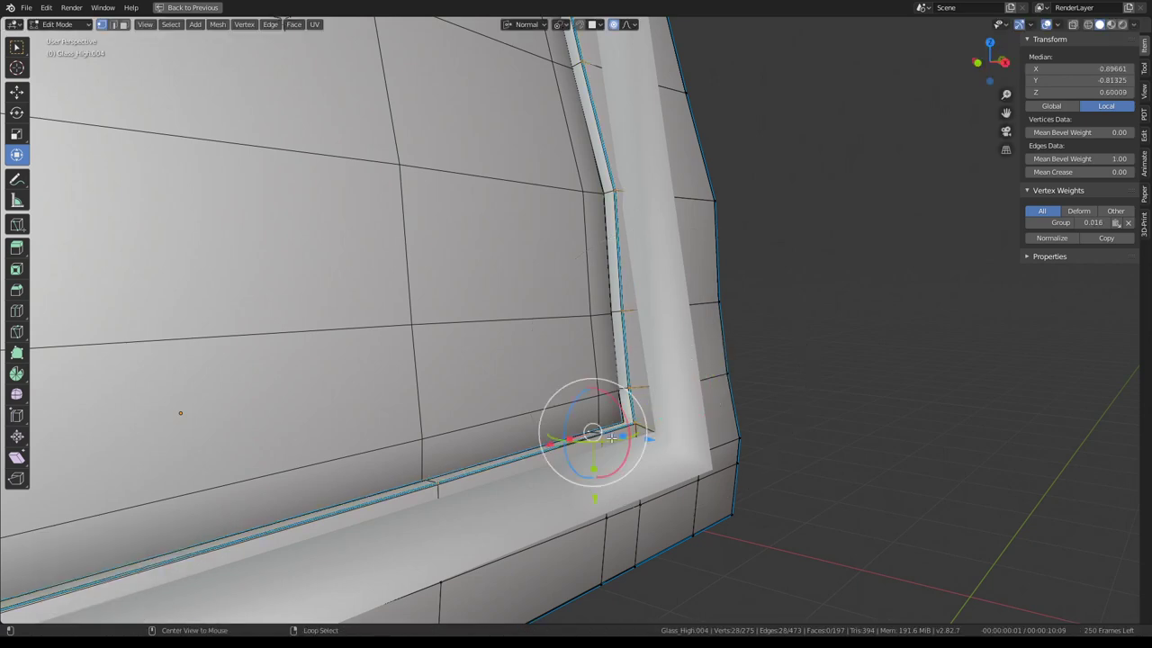
pyautogui.moveTo(591, 421)
pyautogui.mouseDown(button='middle')
pyautogui.moveTo(557, 409)
pyautogui.moveTo(505, 321)
pyautogui.moveTo(573, 312)
pyautogui.moveTo(631, 326)
pyautogui.mouseUp(button='middle')
pyautogui.press('g')
pyautogui.press('g')
pyautogui.click(599, 398)
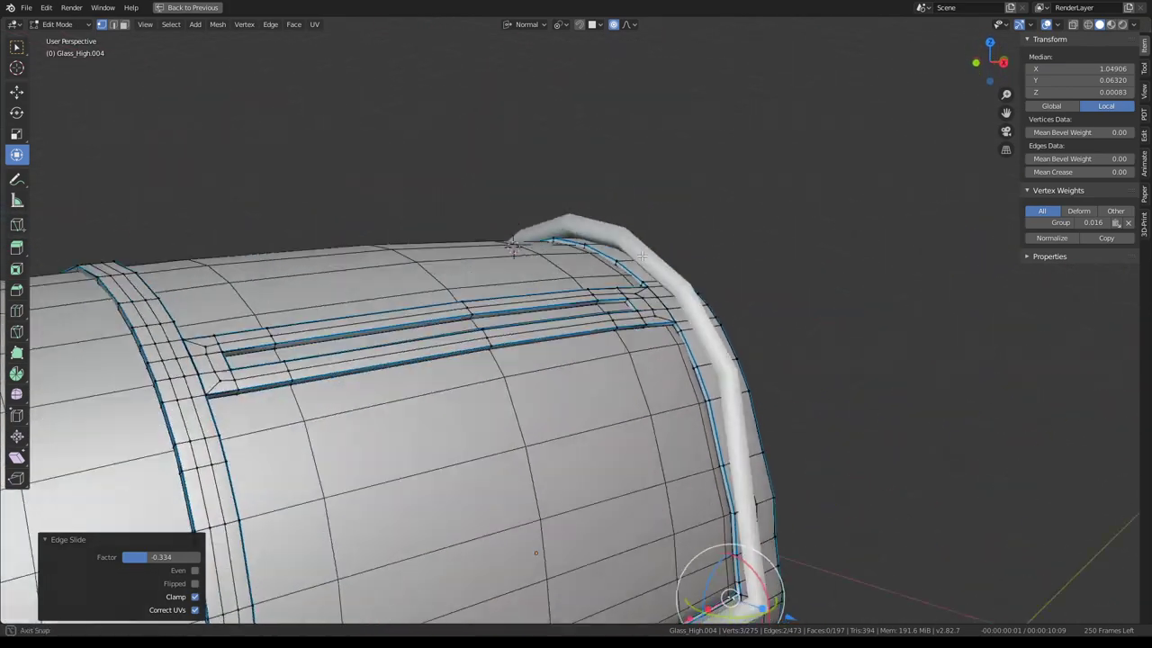
# Slide an edge near the top of the rear frame, with a smooth-falloff nudge between slides
pyautogui.scroll(3, 631, 326)
pyautogui.keyDown('alt'); pyautogui.click(664, 256); pyautogui.keyUp('alt')
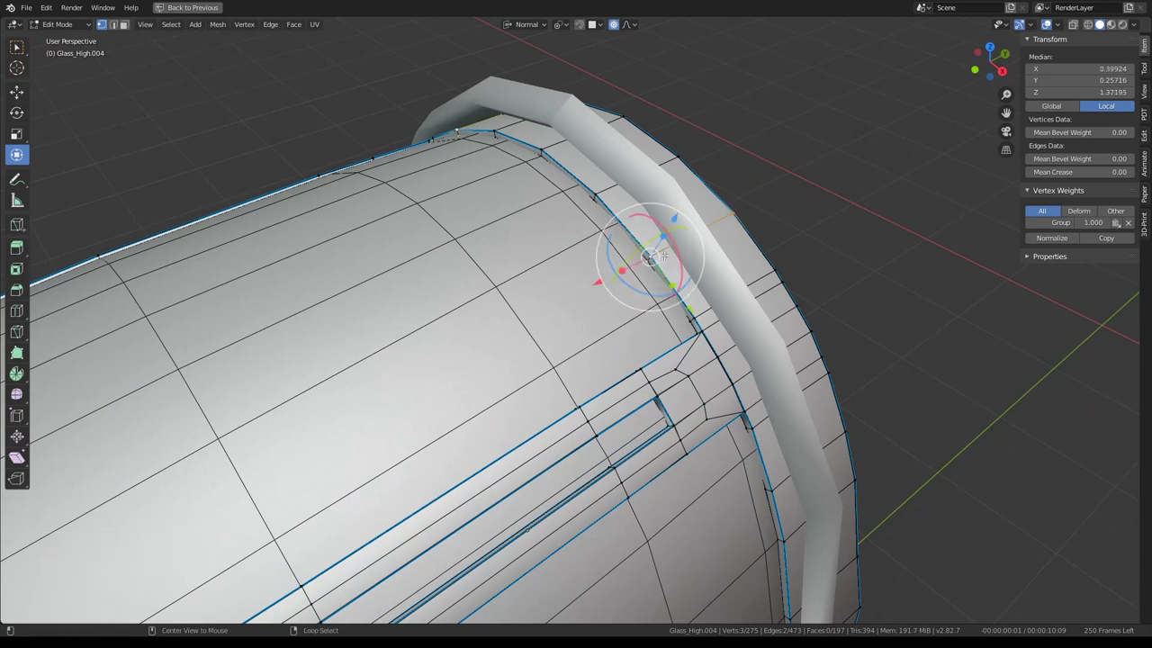
pyautogui.press('g')
pyautogui.press('g')
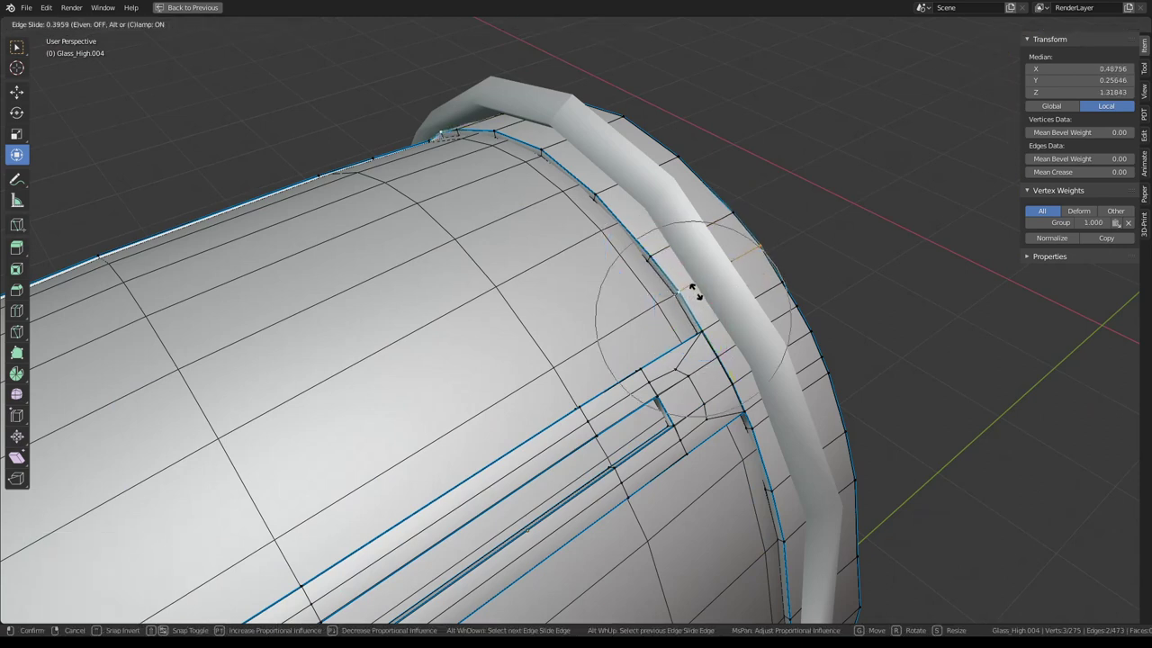
pyautogui.click(694, 289)
pyautogui.press('g')
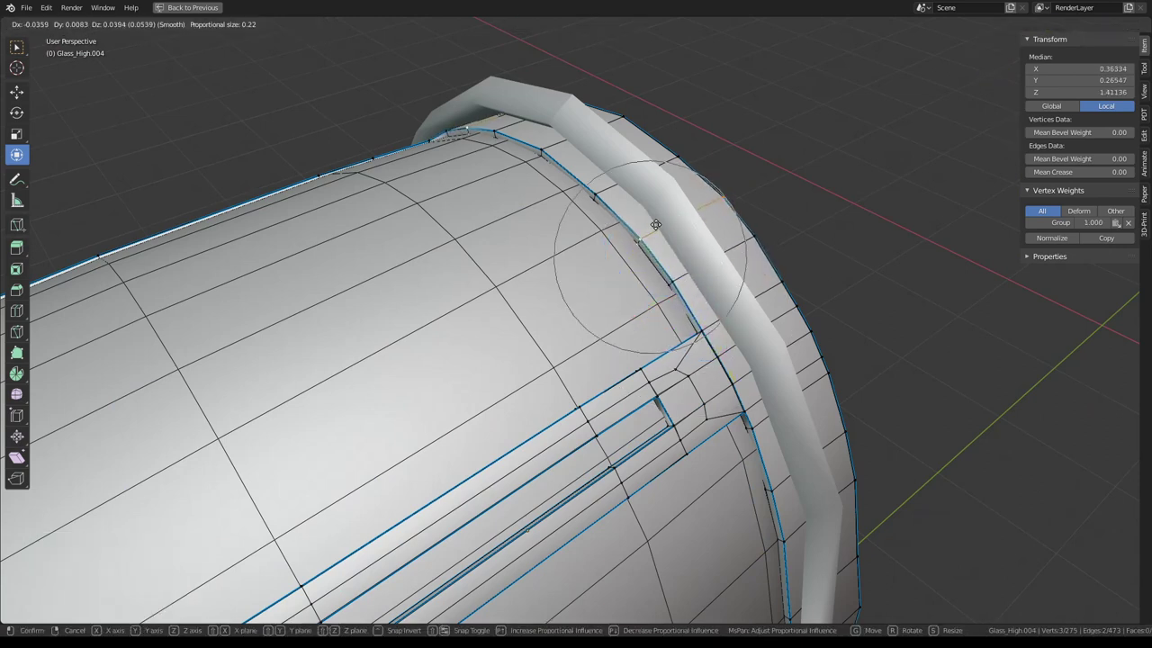
pyautogui.click(642, 202)
pyautogui.moveTo(642, 202); pyautogui.dragTo(729, 311, button='middle')
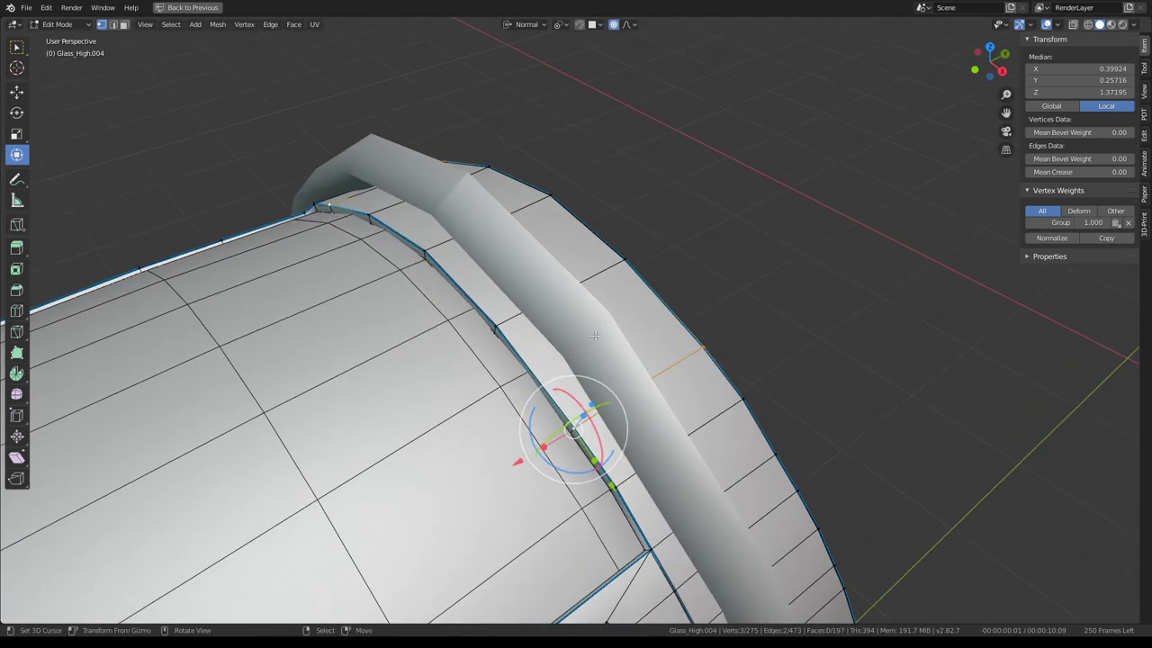
pyautogui.press('g')
pyautogui.press('g')
pyautogui.click(706, 277)
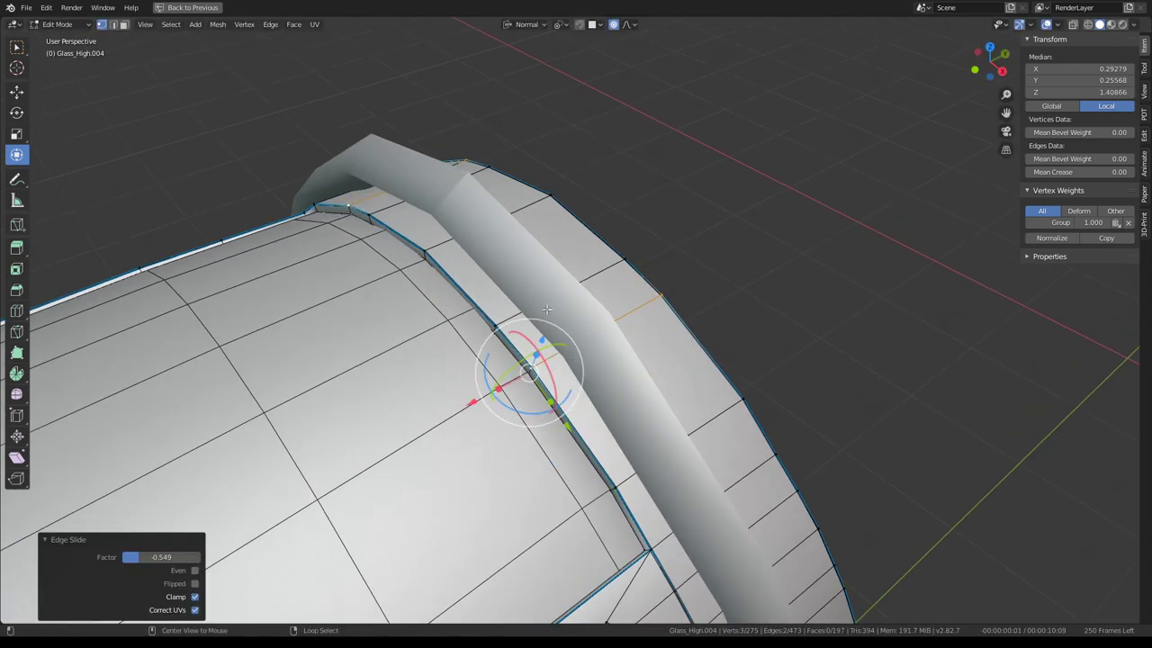
pyautogui.press('g')
pyautogui.press('g')
pyautogui.click(604, 306)
# Edge-slide the edge at the groove end to factor 0.645, then return to Object Mode
pyautogui.moveTo(604, 306); pyautogui.dragTo(681, 348, button='middle')
pyautogui.press('g')
pyautogui.press('g')
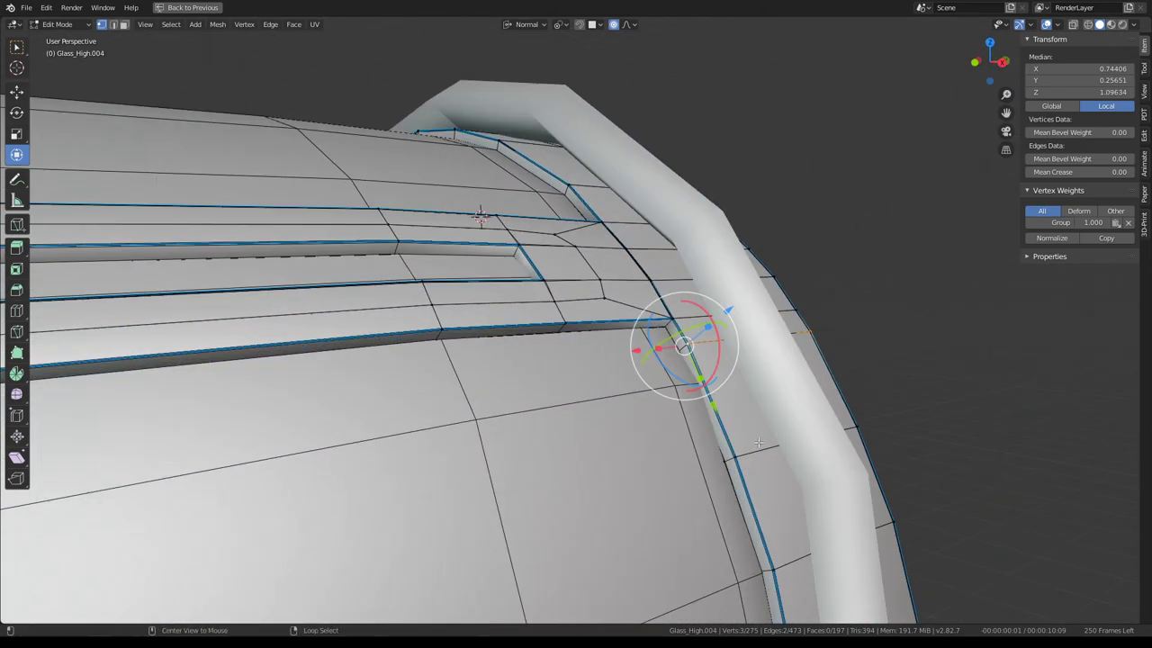
pyautogui.click(738, 380)
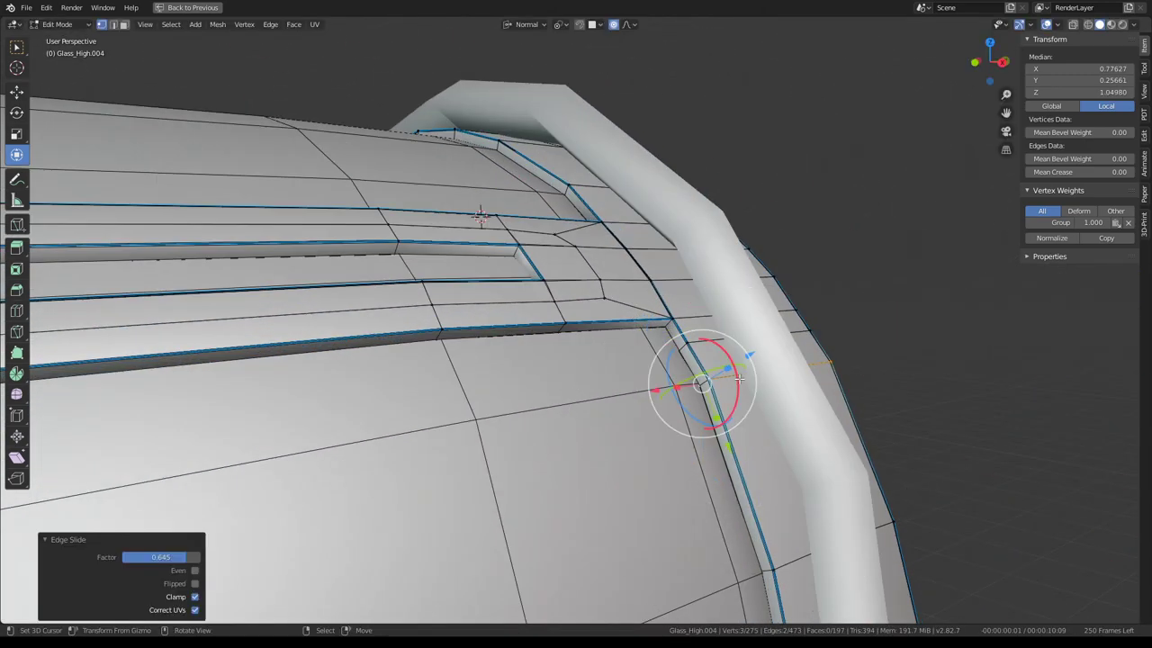
pyautogui.press('Tab')
pyautogui.scroll(-8, 720, 378)
pyautogui.moveTo(720, 378)
pyautogui.mouseDown(button='middle')
pyautogui.moveTo(657, 289)
pyautogui.moveTo(599, 287)
pyautogui.mouseUp(button='middle')
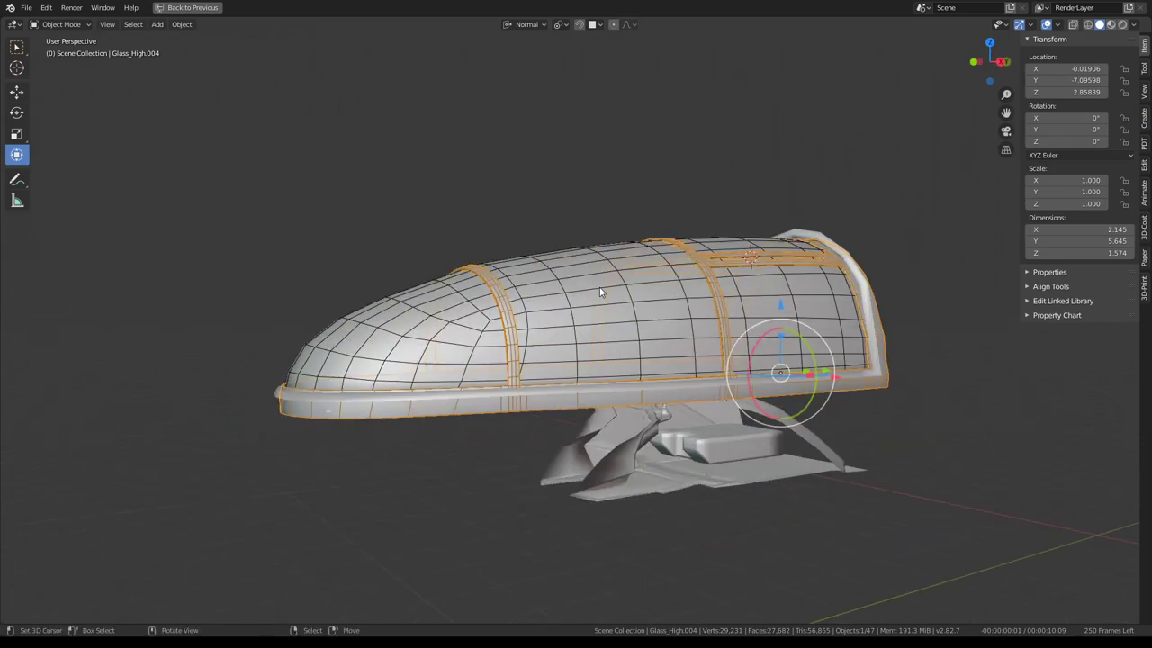
# Maximize the rendered view and orbit around the canopy to check its full subdivision
pyautogui.scroll(4, 599, 291)
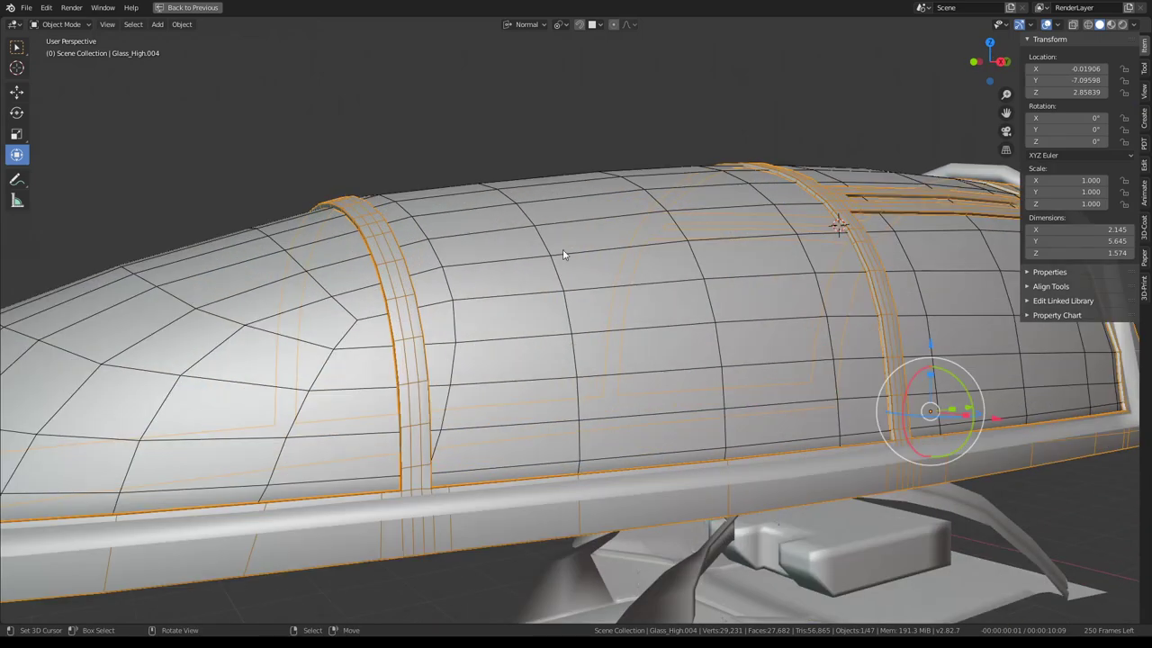
pyautogui.scroll(-5, 566, 252)
pyautogui.scroll(1, 622, 244)
pyautogui.hotkey('ctrl', 'space')
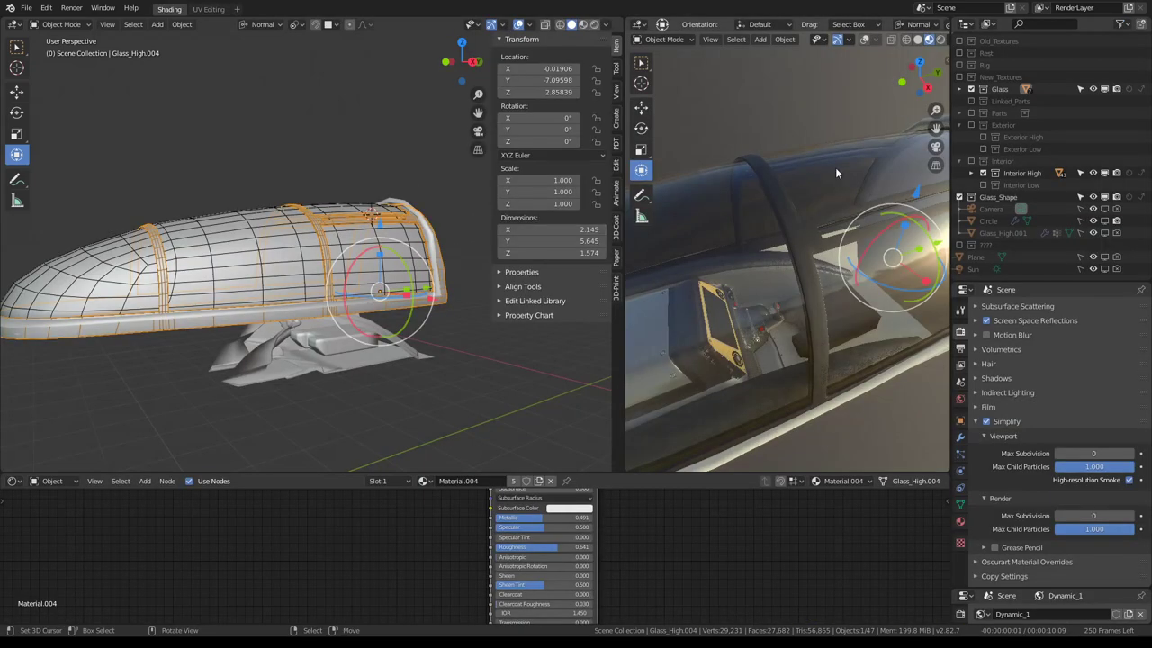
pyautogui.hotkey('ctrl', 'space')
pyautogui.moveTo(835, 268)
pyautogui.mouseDown(button='middle')
pyautogui.moveTo(765, 301)
pyautogui.moveTo(804, 260)
pyautogui.moveTo(899, 289)
pyautogui.moveTo(804, 260)
pyautogui.moveTo(650, 265)
pyautogui.moveTo(705, 262)
pyautogui.moveTo(667, 284)
pyautogui.mouseUp(button='middle')
# Switch between the split layout and maximized render, orbiting to inspect the groove from new angles
pyautogui.hotkey('ctrl', 'space')
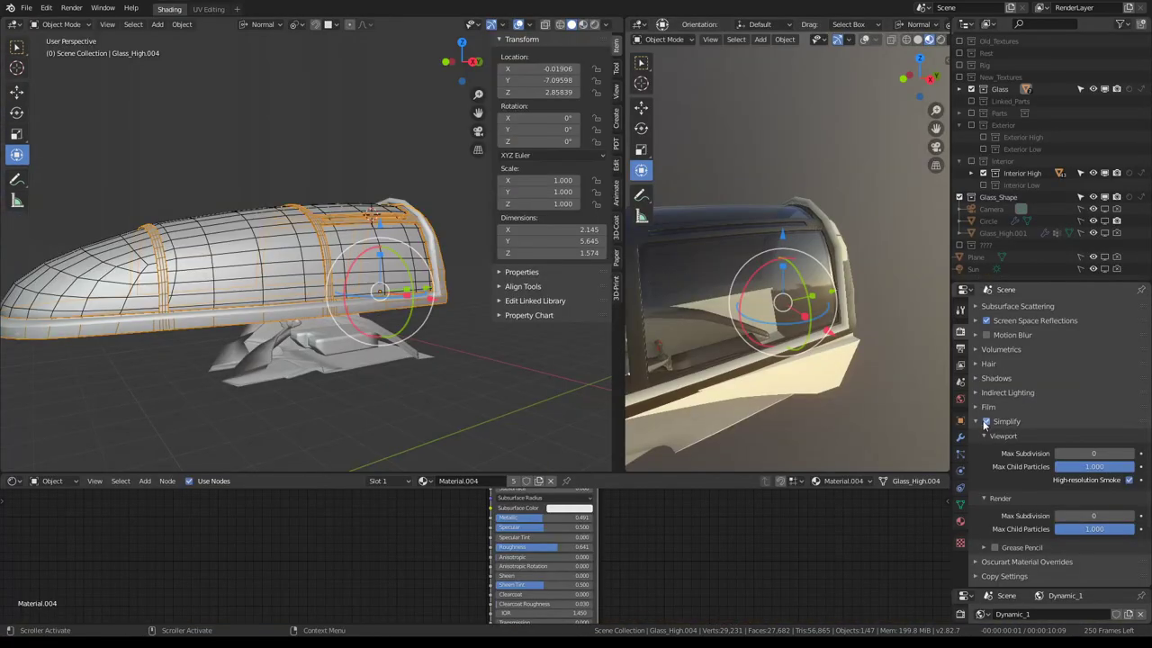
pyautogui.hotkey('ctrl', 'space')
pyautogui.moveTo(756, 237)
pyautogui.mouseDown(button='middle')
pyautogui.moveTo(777, 286)
pyautogui.moveTo(736, 307)
pyautogui.moveTo(604, 251)
pyautogui.mouseUp(button='middle')
pyautogui.hotkey('ctrl', 'space')
pyautogui.hotkey('ctrl', 'space')
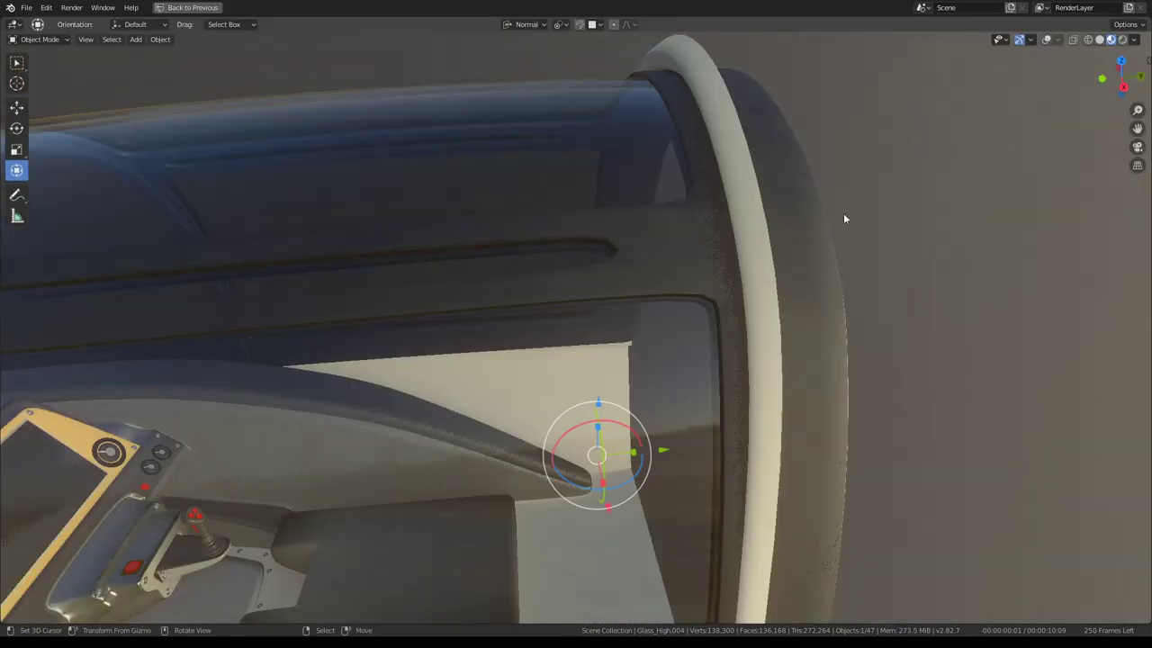
pyautogui.moveTo(843, 216)
pyautogui.mouseDown(button='middle')
pyautogui.moveTo(799, 264)
pyautogui.moveTo(673, 271)
pyautogui.moveTo(704, 247)
pyautogui.moveTo(635, 203)
pyautogui.mouseUp(button='middle')
pyautogui.hotkey('ctrl', 'space')
pyautogui.hotkey('ctrl', 'space')
pyautogui.scroll(3, 566, 417)
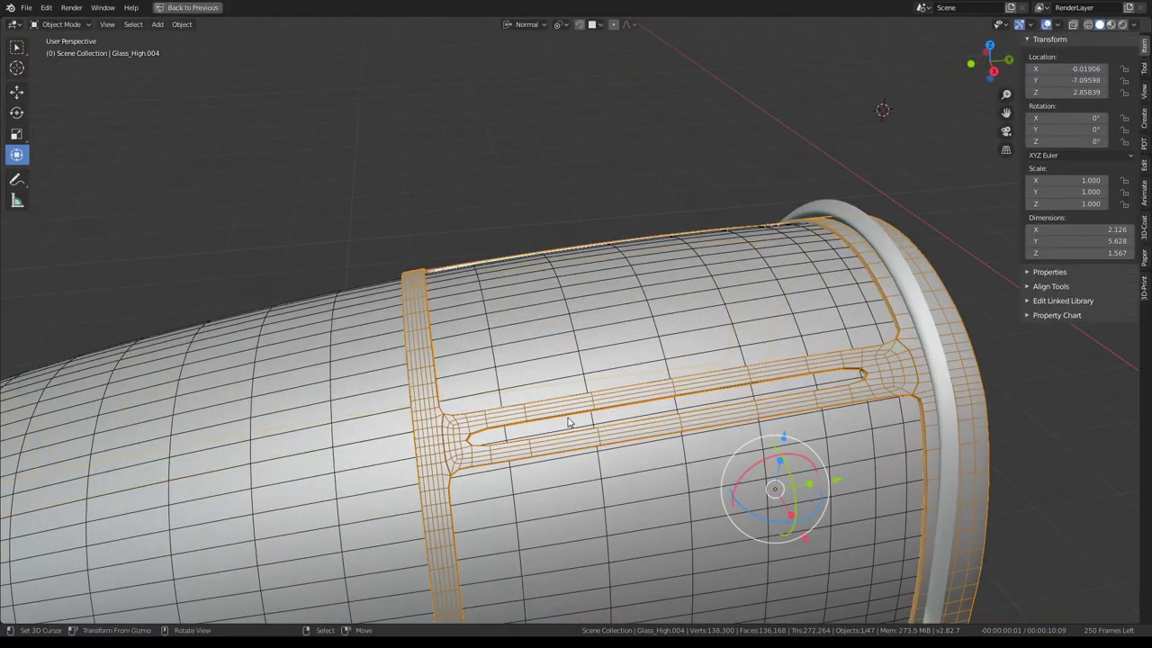
pyautogui.scroll(1, 568, 420)
# Subdivide the faces at both ends of the Glass_High.004 frame's groove in edge select mode
pyautogui.click(567, 419)
pyautogui.press('Tab')
pyautogui.moveTo(567, 420); pyautogui.dragTo(581, 338, button='middle')
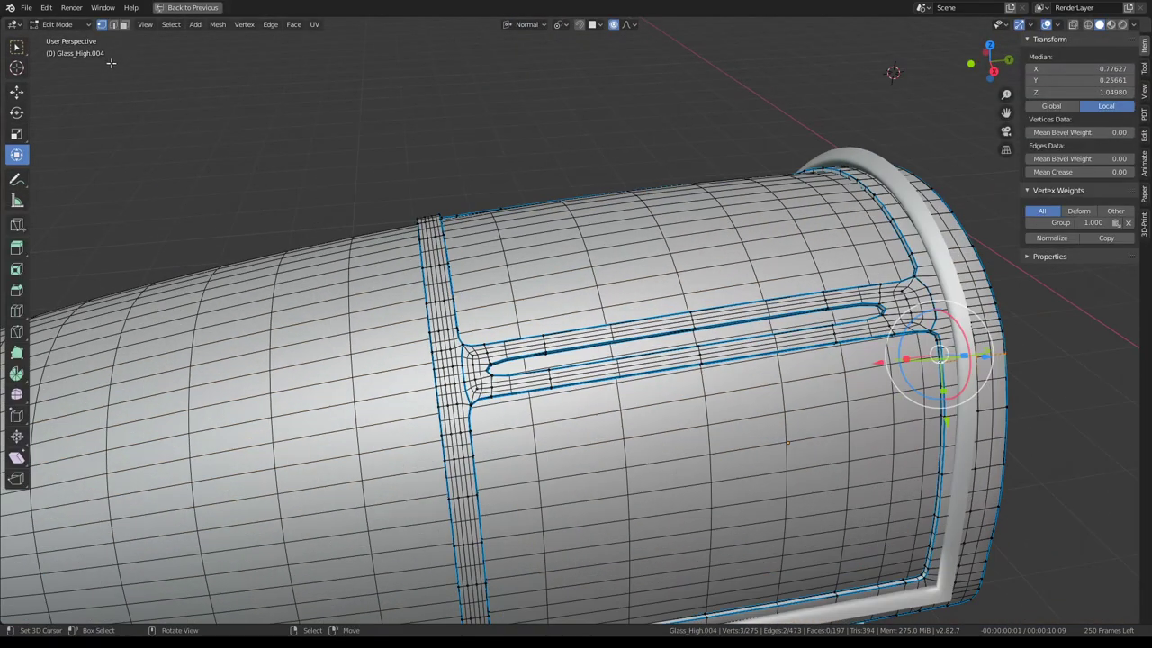
pyautogui.click(112, 25)
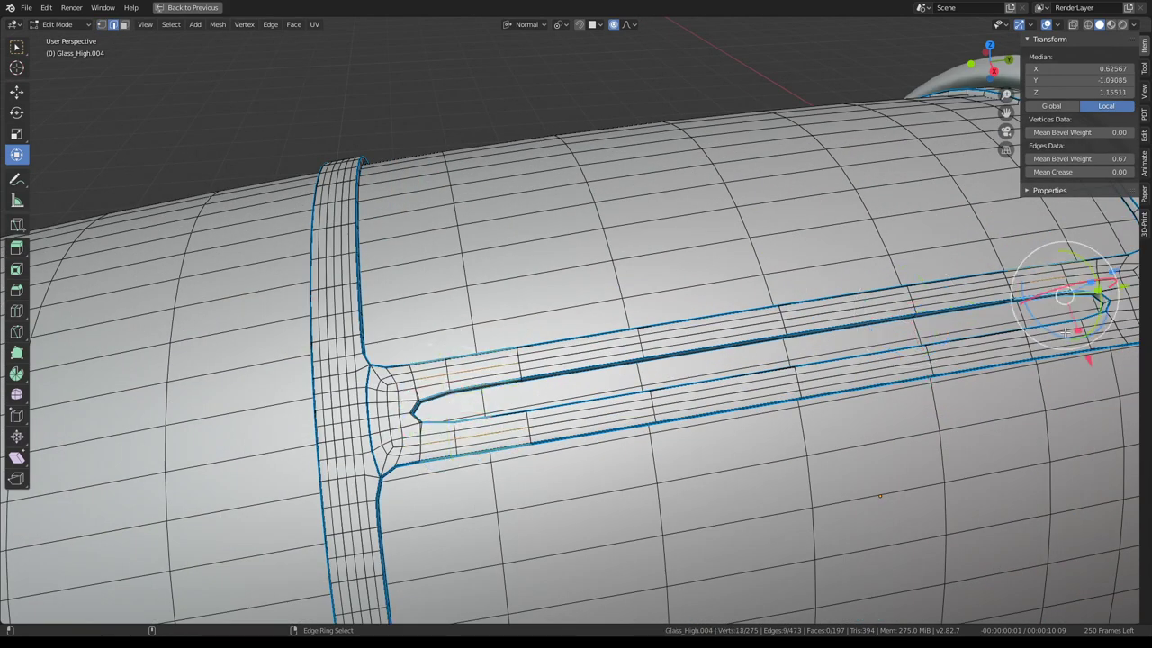
pyautogui.rightClick(1066, 305)
pyautogui.click(1069, 308)
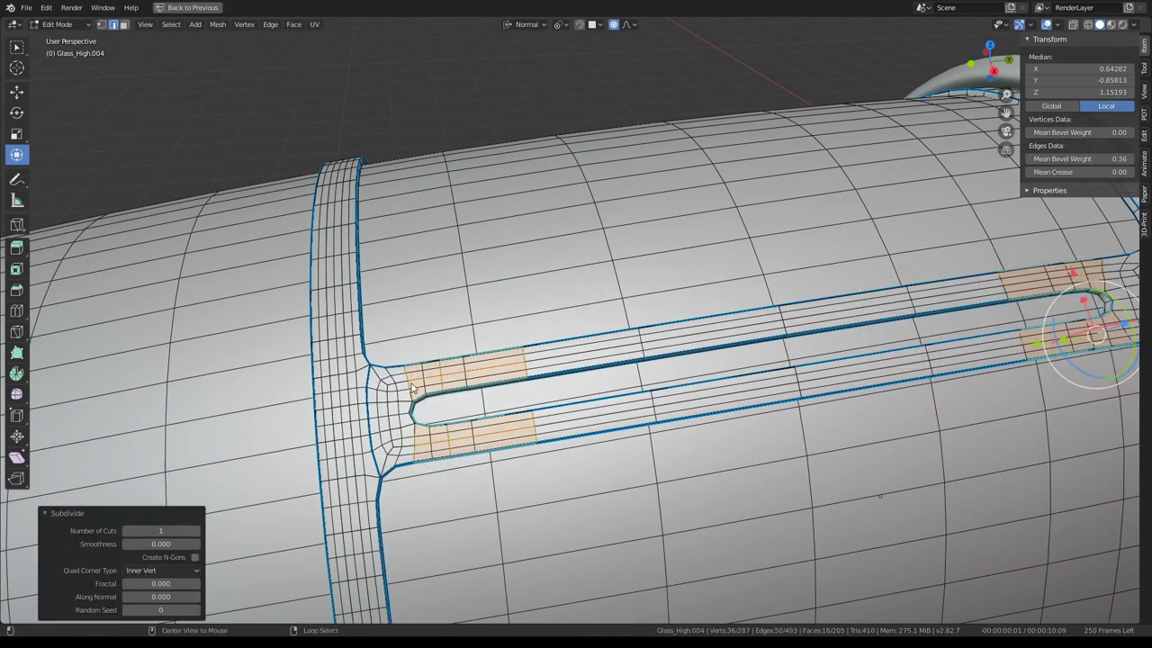
# Edge-slide the loop at the groove's left end to tighten that corner
pyautogui.click(439, 373)
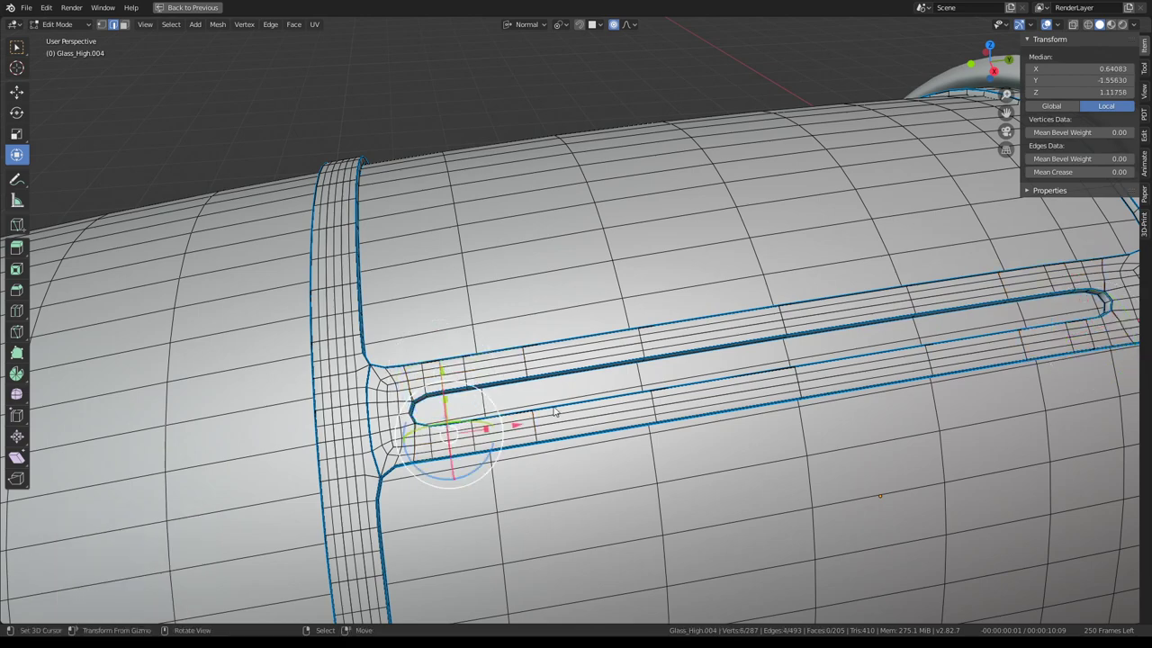
pyautogui.press('g')
pyautogui.press('g')
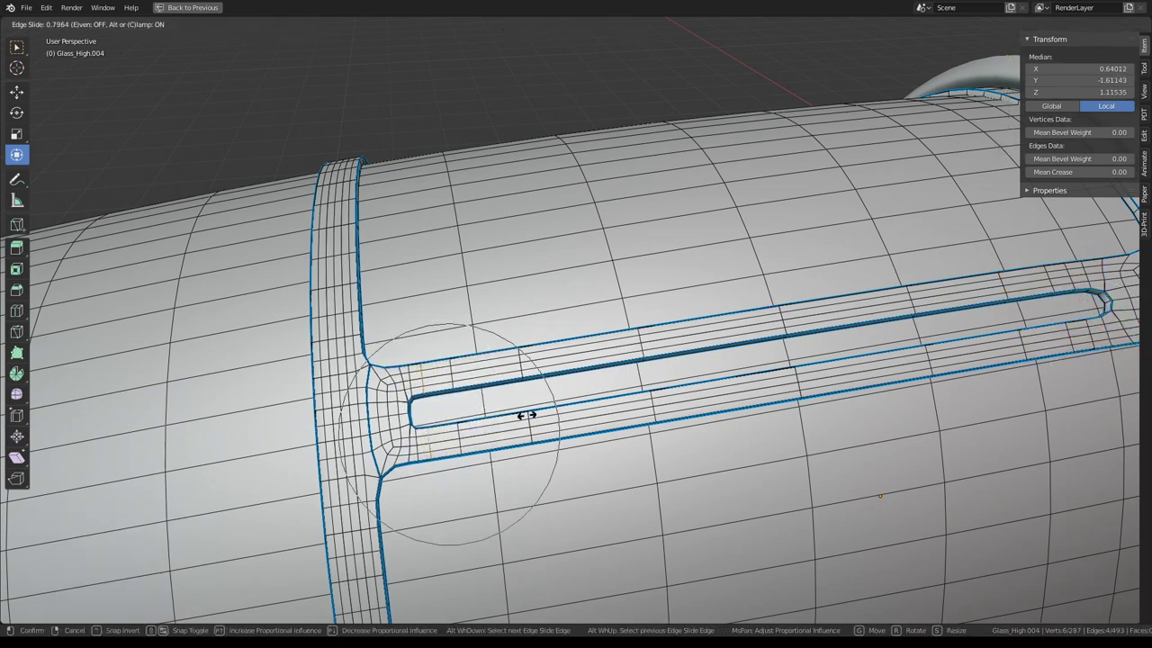
pyautogui.click(532, 414)
pyautogui.moveTo(532, 414)
pyautogui.mouseDown(button='middle')
pyautogui.moveTo(686, 433)
pyautogui.moveTo(752, 369)
pyautogui.mouseUp(button='middle')
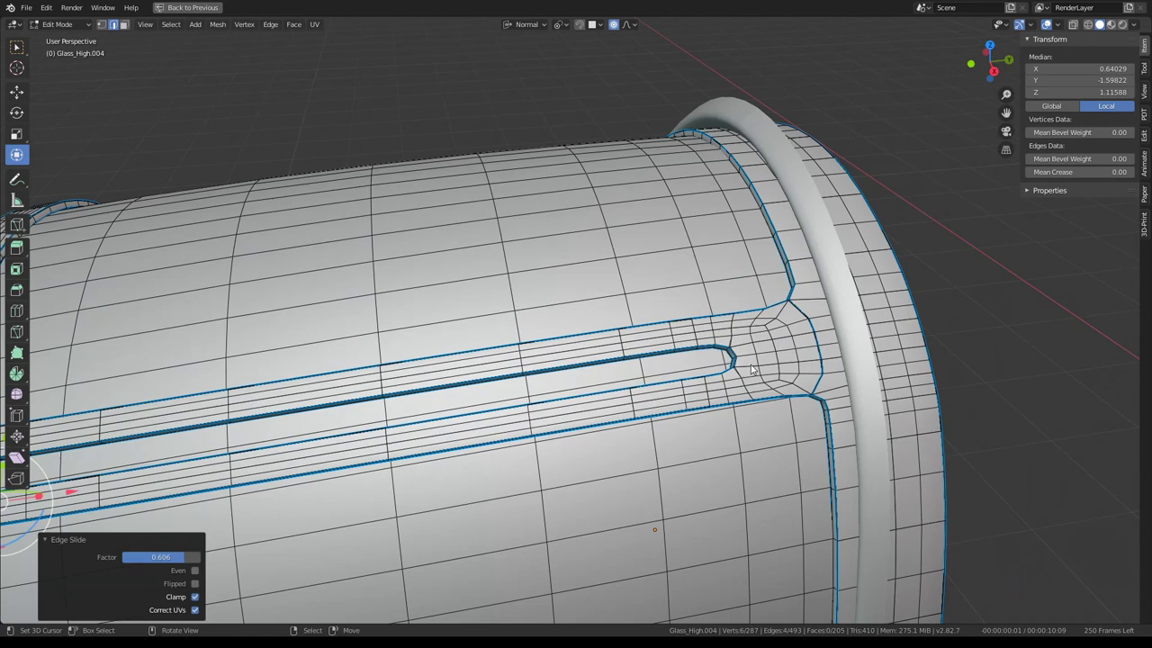
# Edge-slide the loops at the groove's right end toward the corner, then return to Object Mode
pyautogui.click(683, 333)
pyautogui.keyDown('alt'); pyautogui.click(709, 396); pyautogui.keyUp('alt')
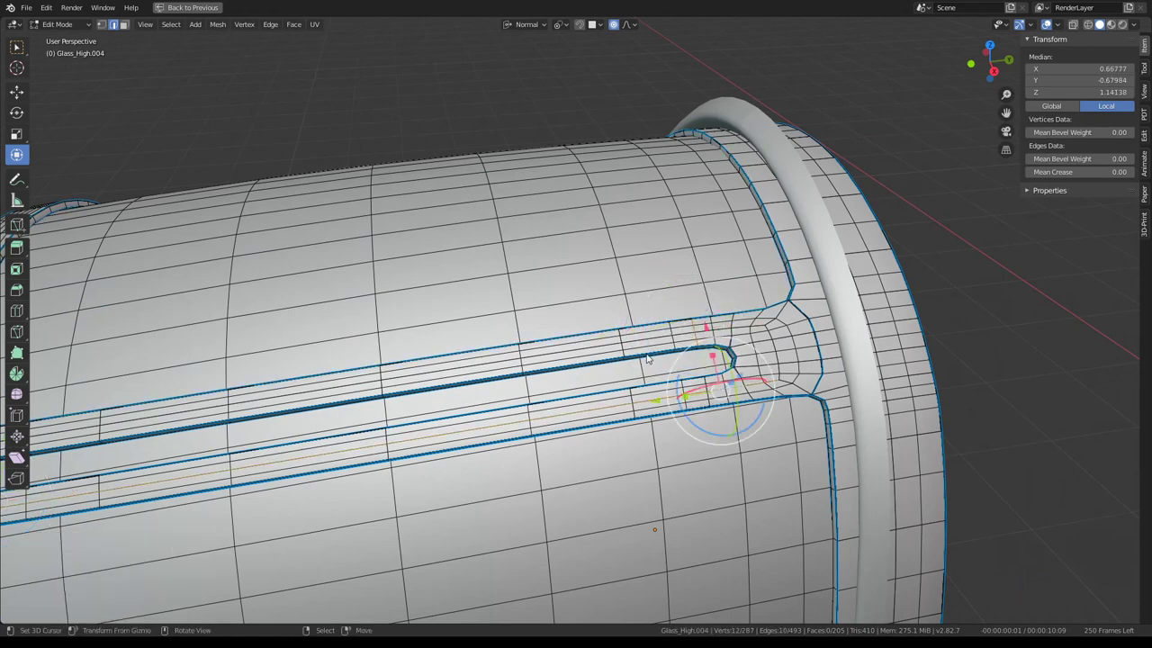
pyautogui.click(707, 386)
pyautogui.click(697, 335)
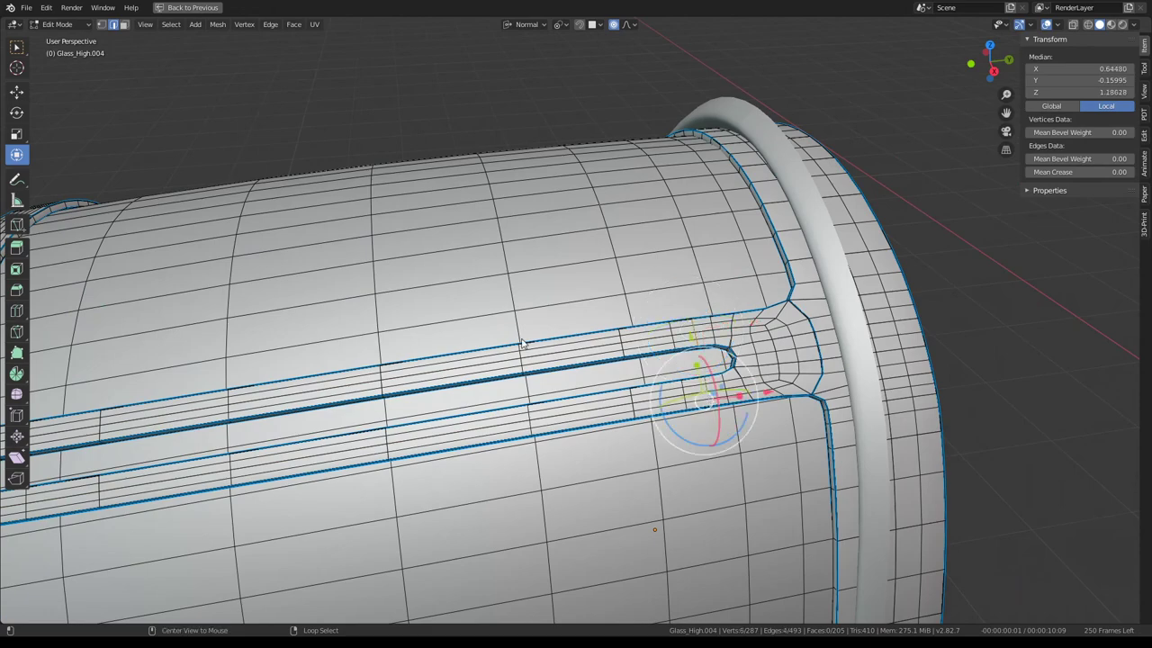
pyautogui.press('g')
pyautogui.press('g')
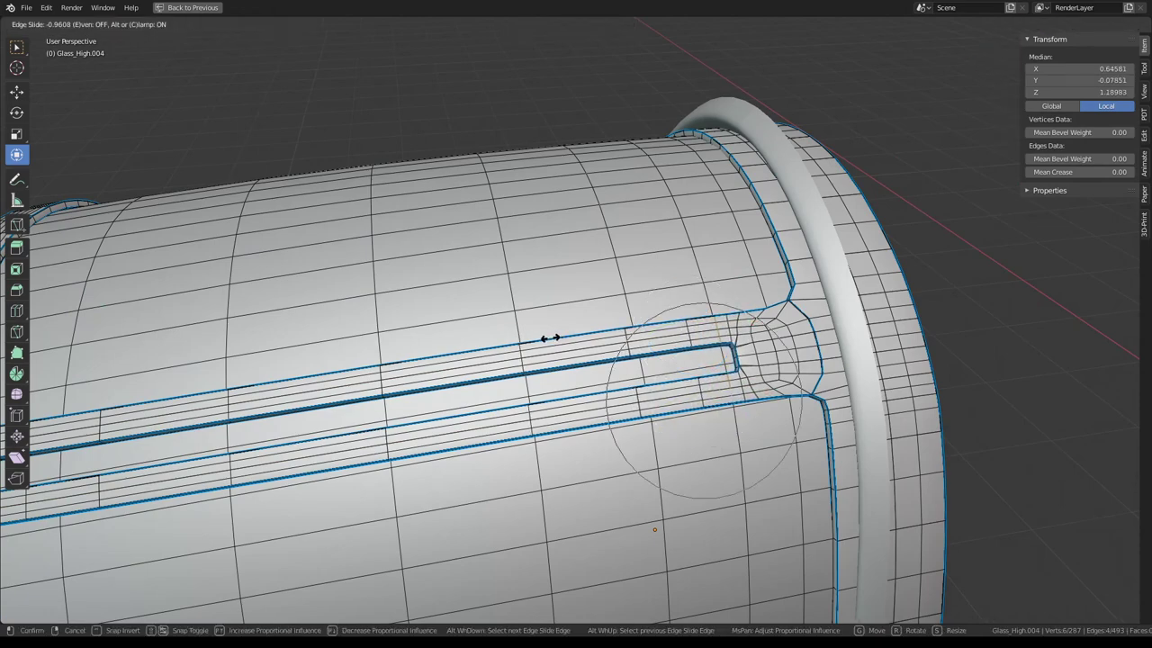
pyautogui.click(548, 337)
pyautogui.press('Tab')
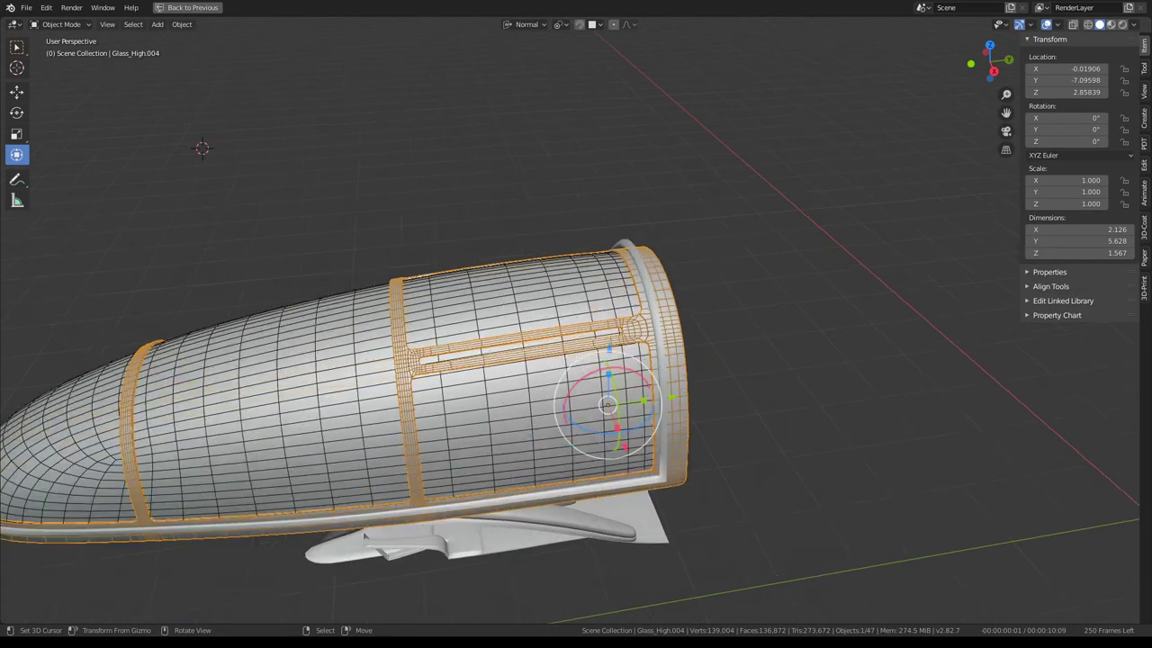
# Review the grooved canopy in the maximized render, then orbit close to the frame rib in the split layout
pyautogui.hotkey('ctrl', 'space')
pyautogui.hotkey('ctrl', 'space')
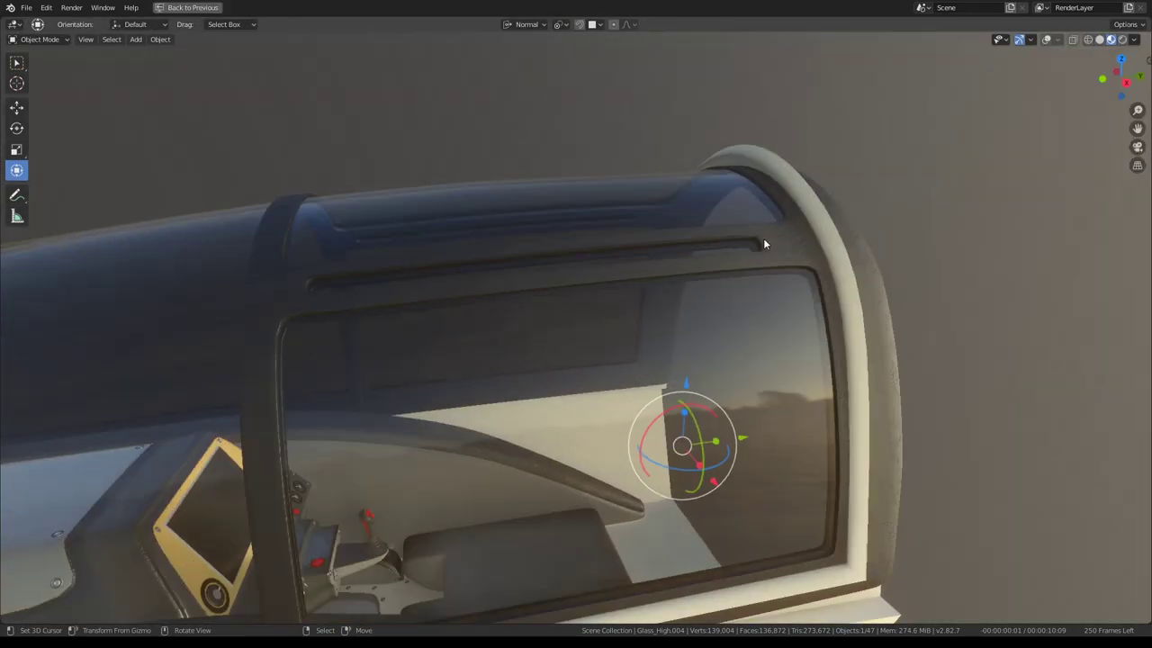
pyautogui.moveTo(812, 264); pyautogui.dragTo(849, 252, button='middle')
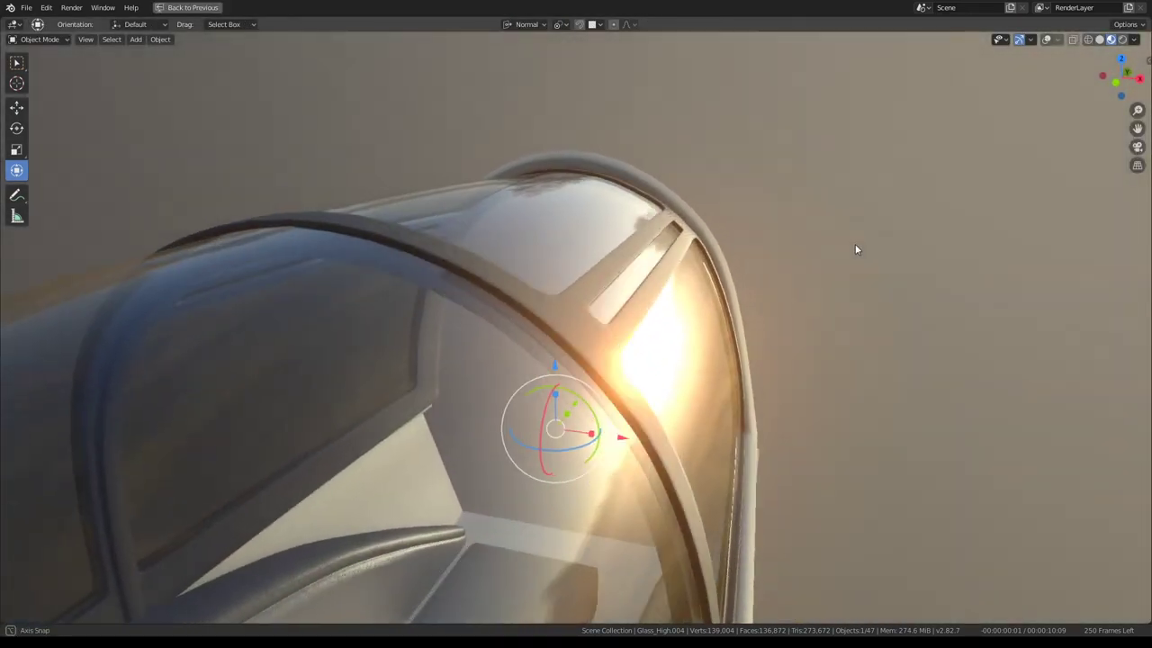
pyautogui.scroll(2, 846, 250)
pyautogui.moveTo(622, 295)
pyautogui.mouseDown(button='middle')
pyautogui.moveTo(532, 303)
pyautogui.moveTo(710, 306)
pyautogui.mouseUp(button='middle')
pyautogui.hotkey('ctrl', 'space')
pyautogui.moveTo(260, 253); pyautogui.dragTo(328, 262, button='middle')
pyautogui.scroll(2, 299, 254)
pyautogui.scroll(2, 298, 255)
# Put the canopy frame in Edit Mode, centre the view on the rib junction, and pick an edge there
pyautogui.press('Tab')
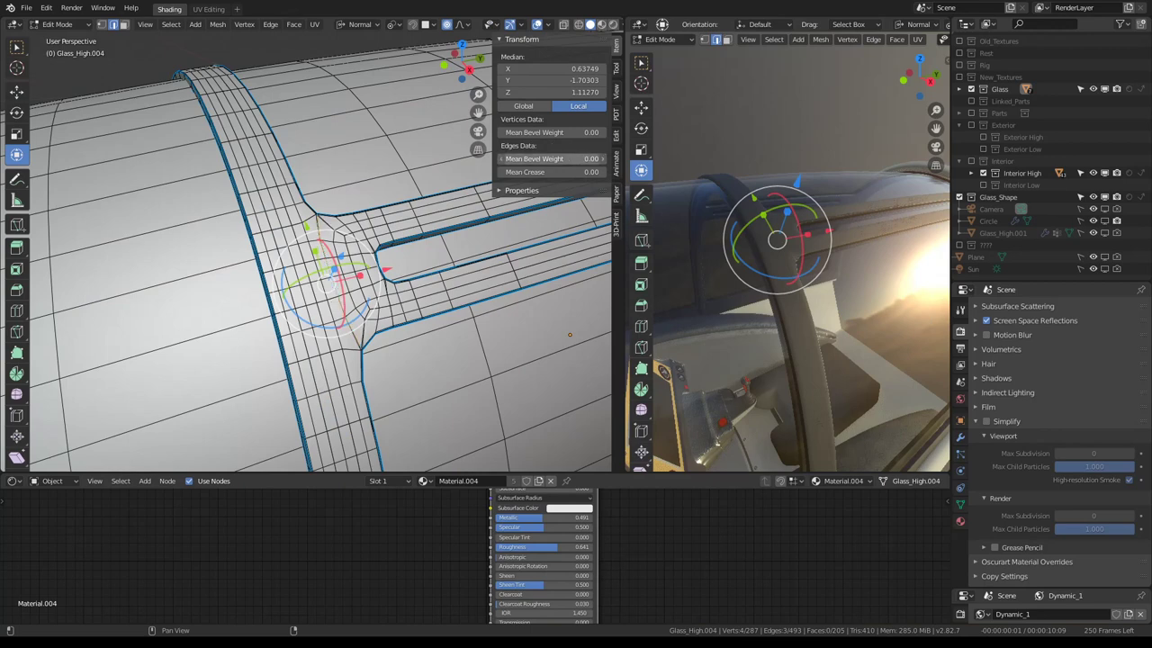
pyautogui.keyDown('shift'); pyautogui.moveTo(384, 263); pyautogui.dragTo(142, 209, button='middle'); pyautogui.keyUp('shift')
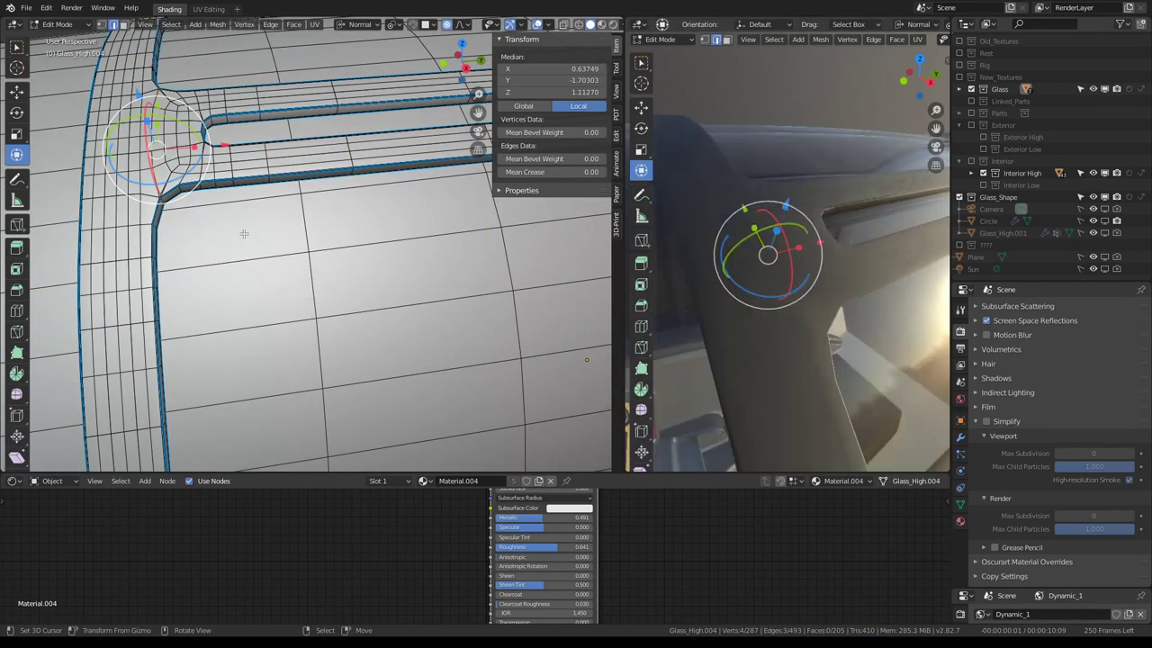
pyautogui.moveTo(345, 256); pyautogui.dragTo(289, 248, button='middle')
pyautogui.click(290, 248)
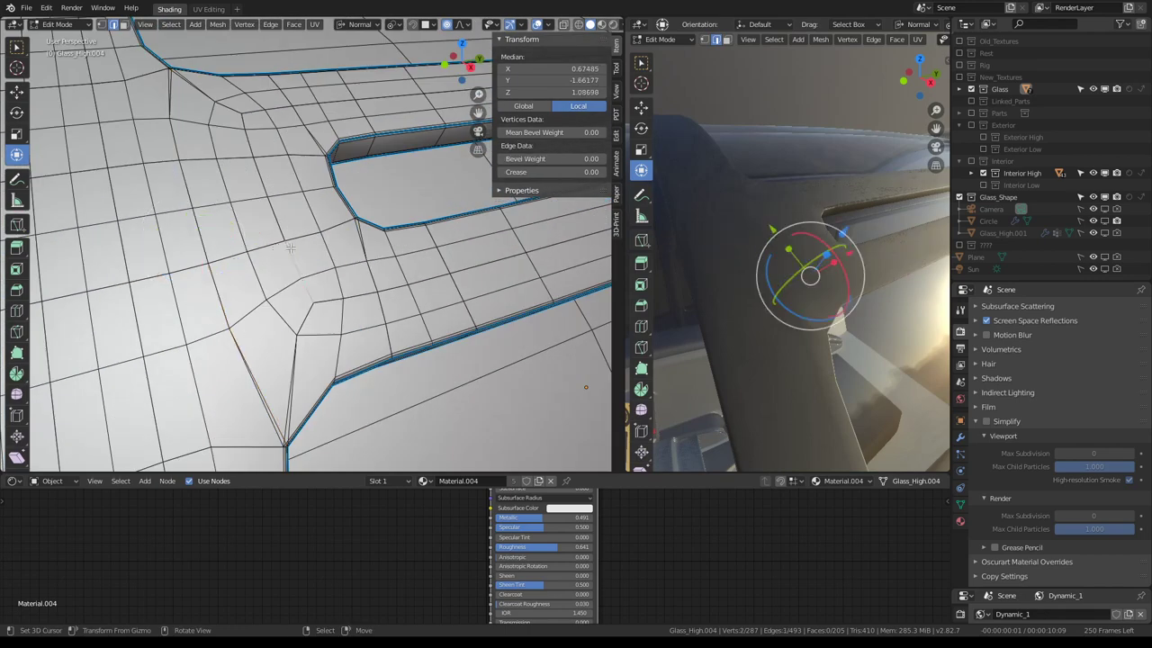
pyautogui.moveTo(386, 235); pyautogui.dragTo(333, 288, button='middle')
pyautogui.scroll(3, 333, 288)
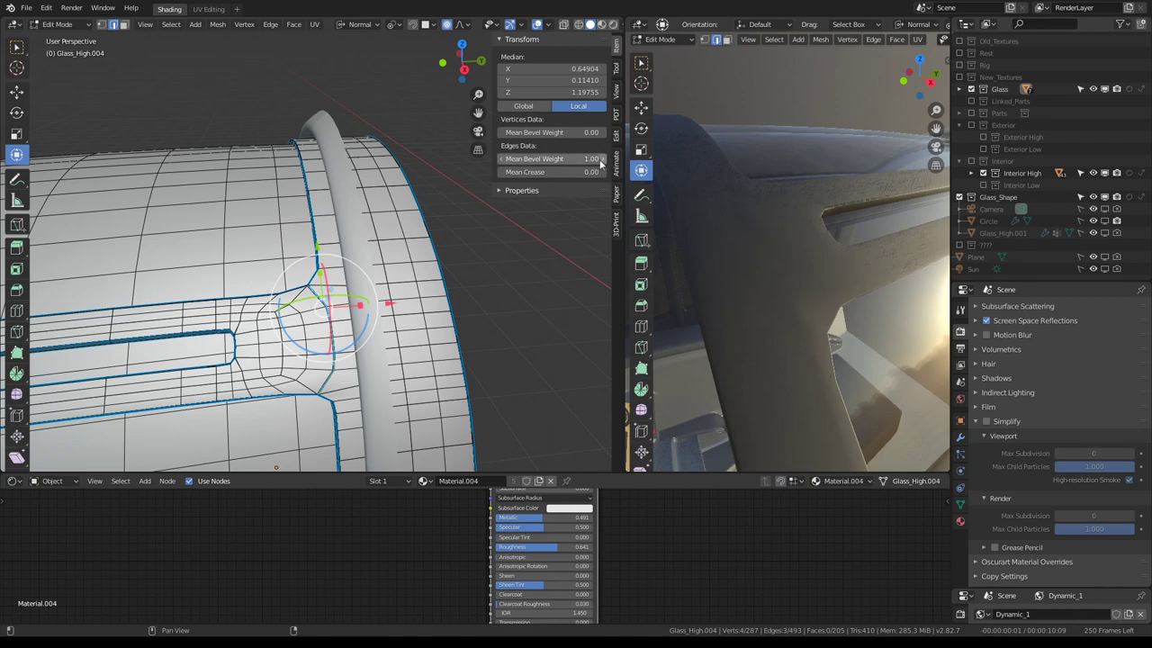
# Select edge loops and rings through the groove's right-end junction and view it from above
pyautogui.moveTo(246, 248); pyautogui.dragTo(288, 270, button='middle')
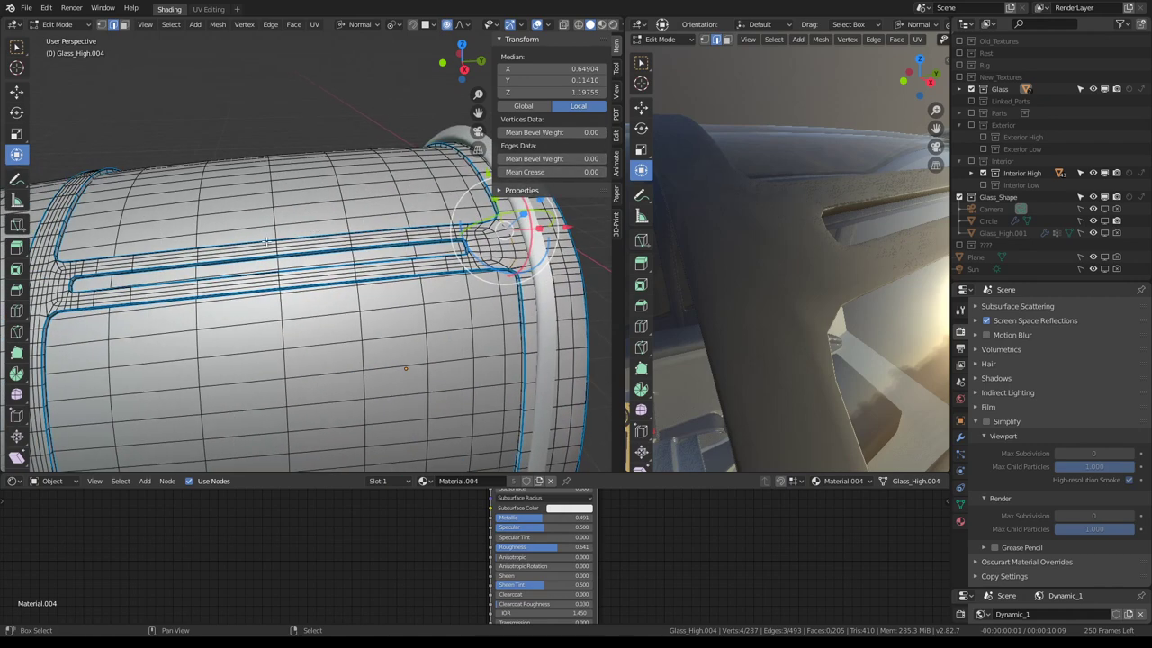
pyautogui.keyDown('alt'); pyautogui.click(269, 256); pyautogui.keyUp('alt')
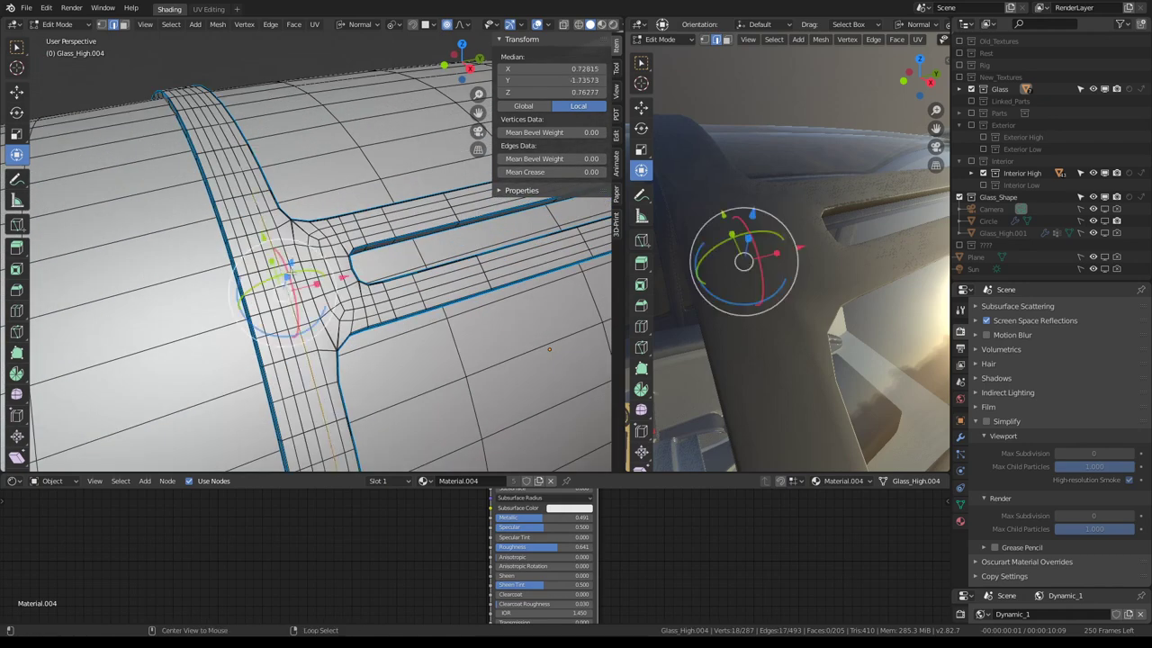
pyautogui.keyDown('ctrl'); pyautogui.keyDown('alt'); pyautogui.click(268, 228); pyautogui.keyUp('alt'); pyautogui.keyUp('ctrl')
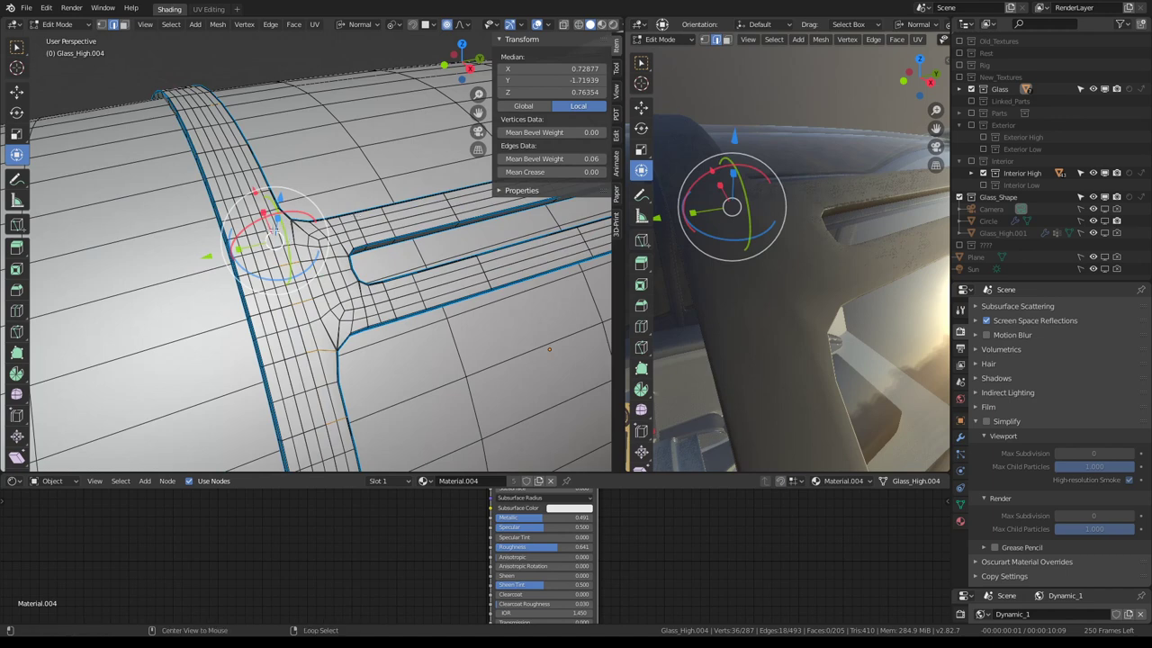
pyautogui.click(327, 343)
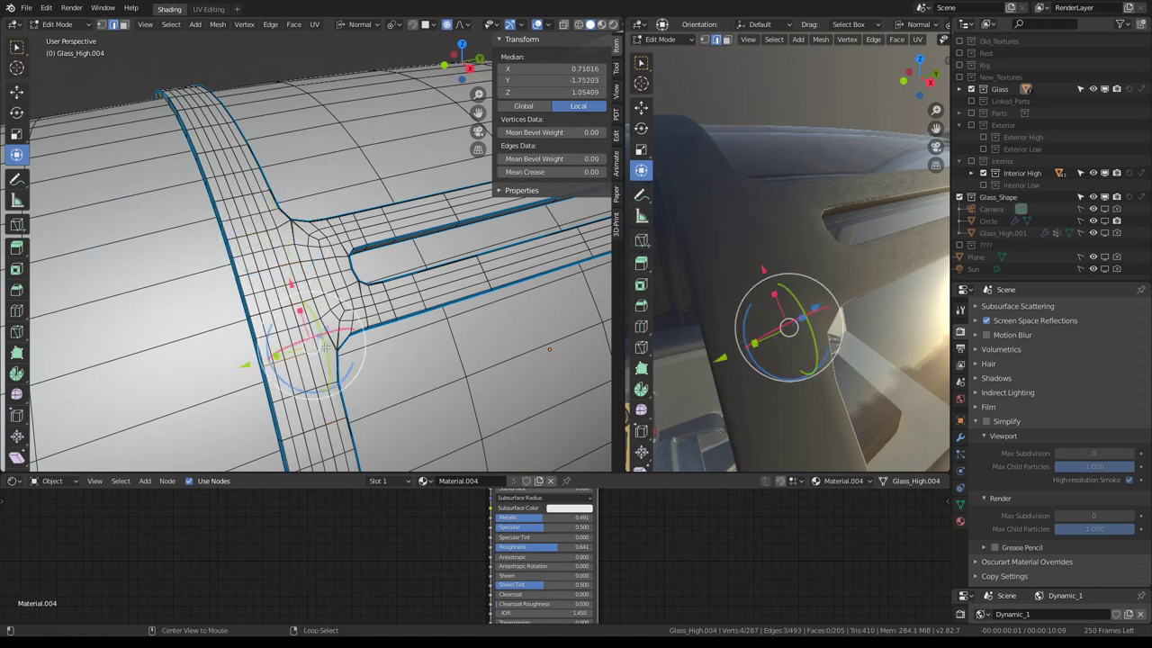
pyautogui.keyDown('ctrl'); pyautogui.keyDown('alt'); pyautogui.click(313, 343); pyautogui.keyUp('alt'); pyautogui.keyUp('ctrl')
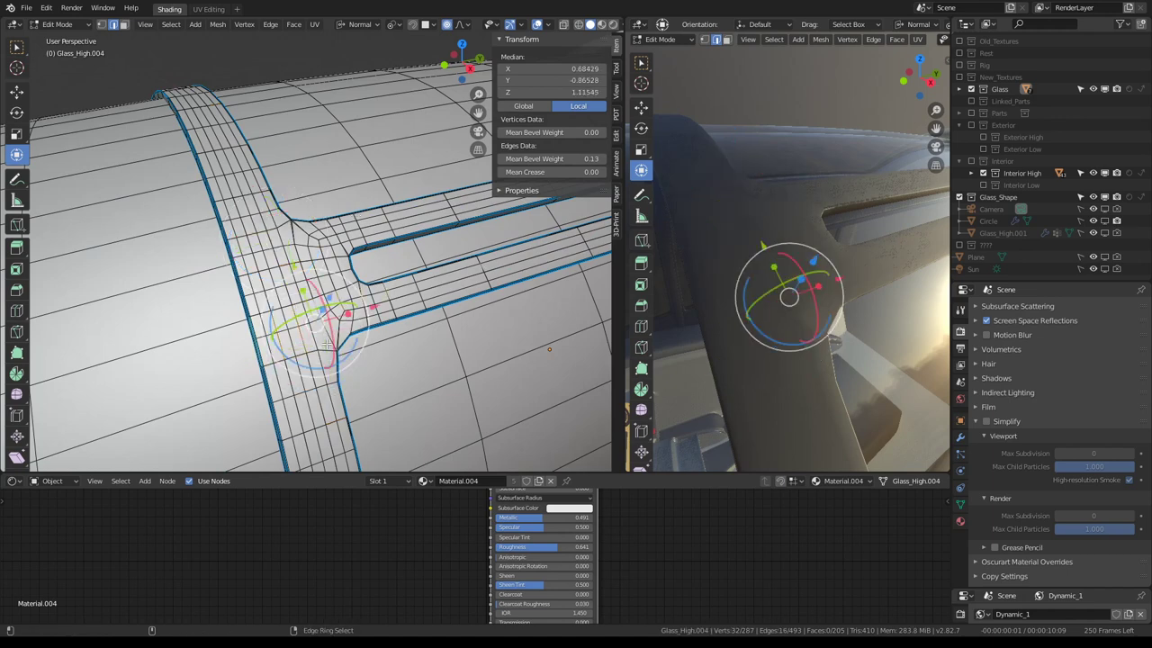
pyautogui.keyDown('ctrl'); pyautogui.keyDown('alt'); pyautogui.keyDown('shift'); pyautogui.click(316, 355); pyautogui.keyUp('shift'); pyautogui.keyUp('alt'); pyautogui.keyUp('ctrl')
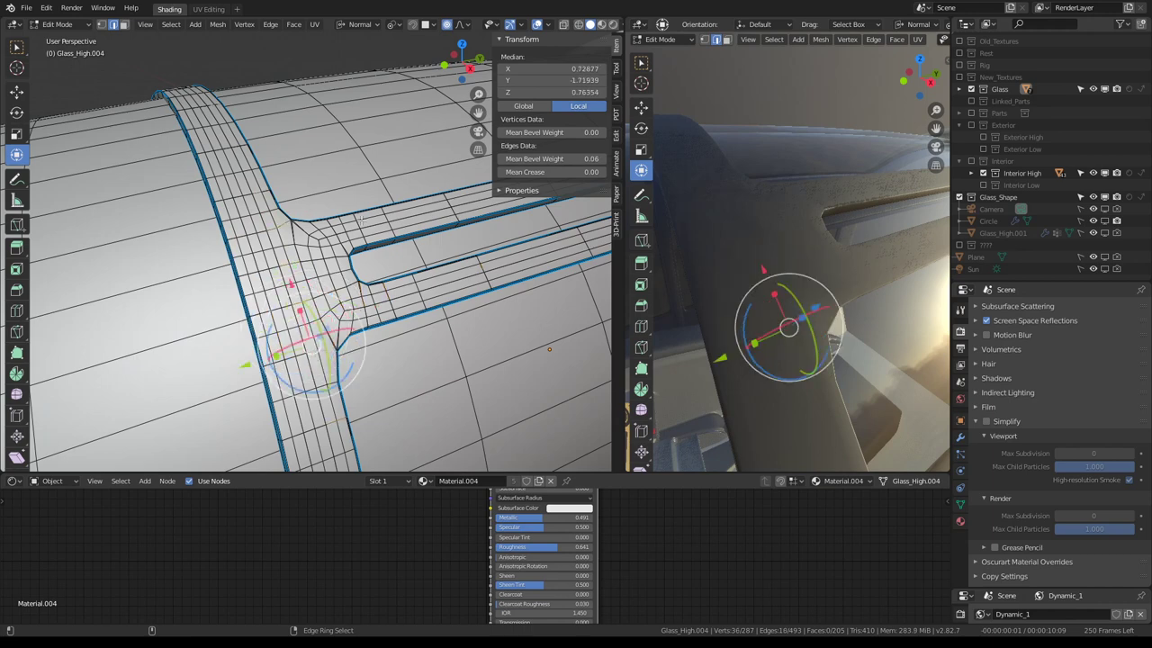
pyautogui.moveTo(359, 218); pyautogui.dragTo(378, 117, button='middle')
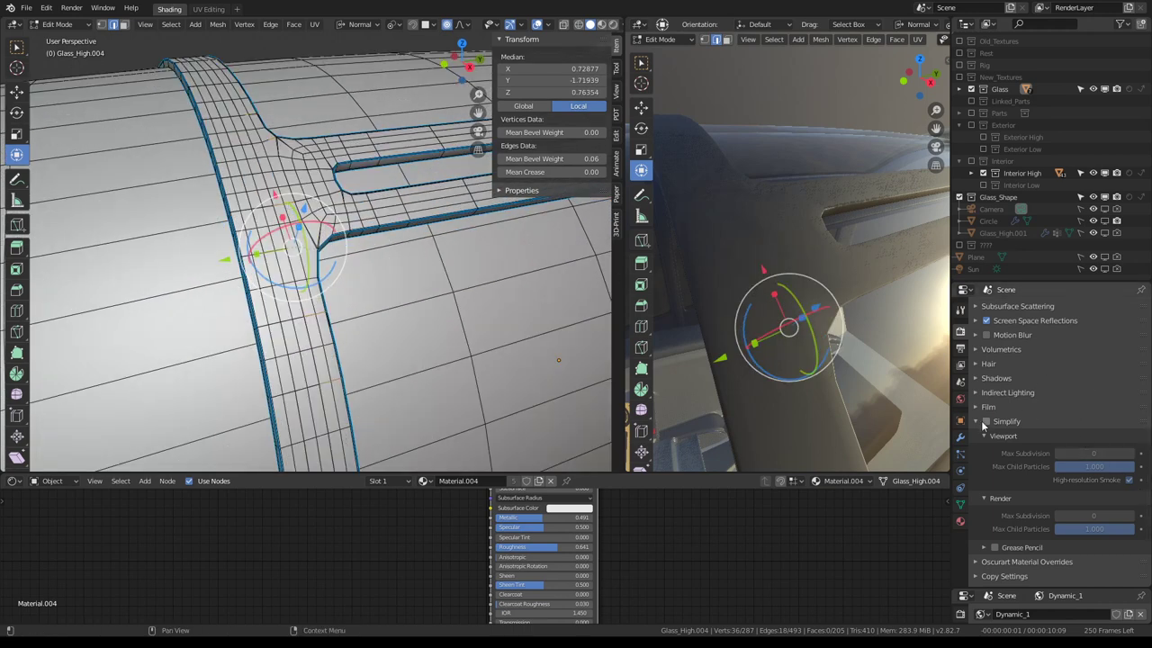
# Select edges at the groove–band junction while toggling Simplify to compare subdivision levels
pyautogui.click(985, 421)
pyautogui.click(294, 241)
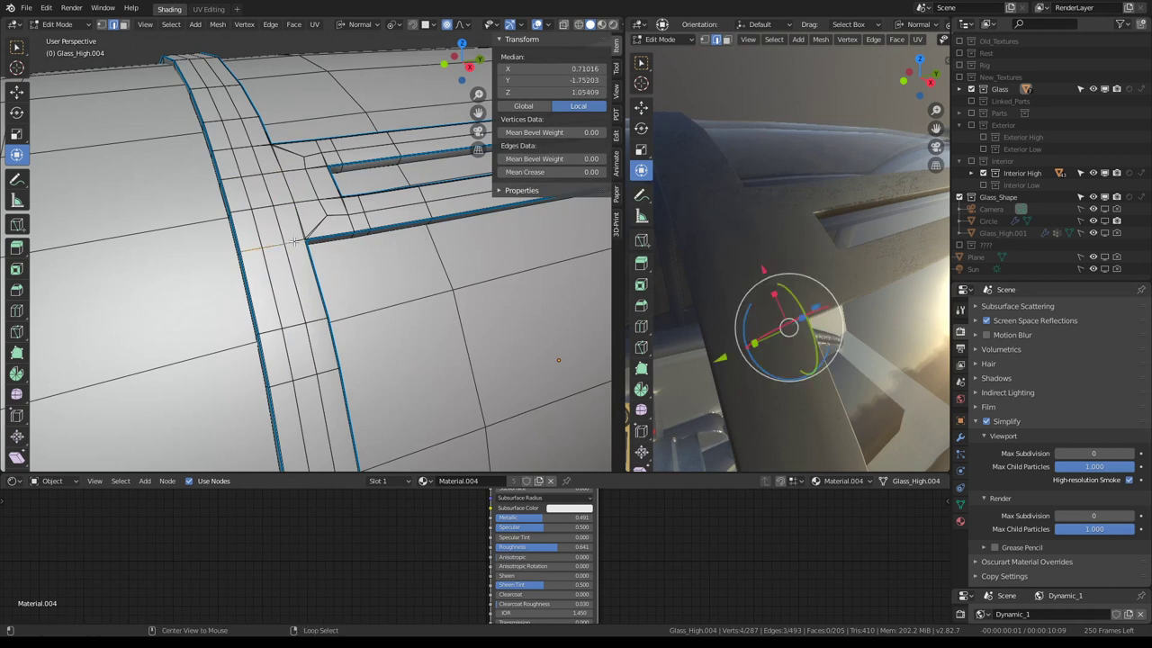
pyautogui.click(265, 145)
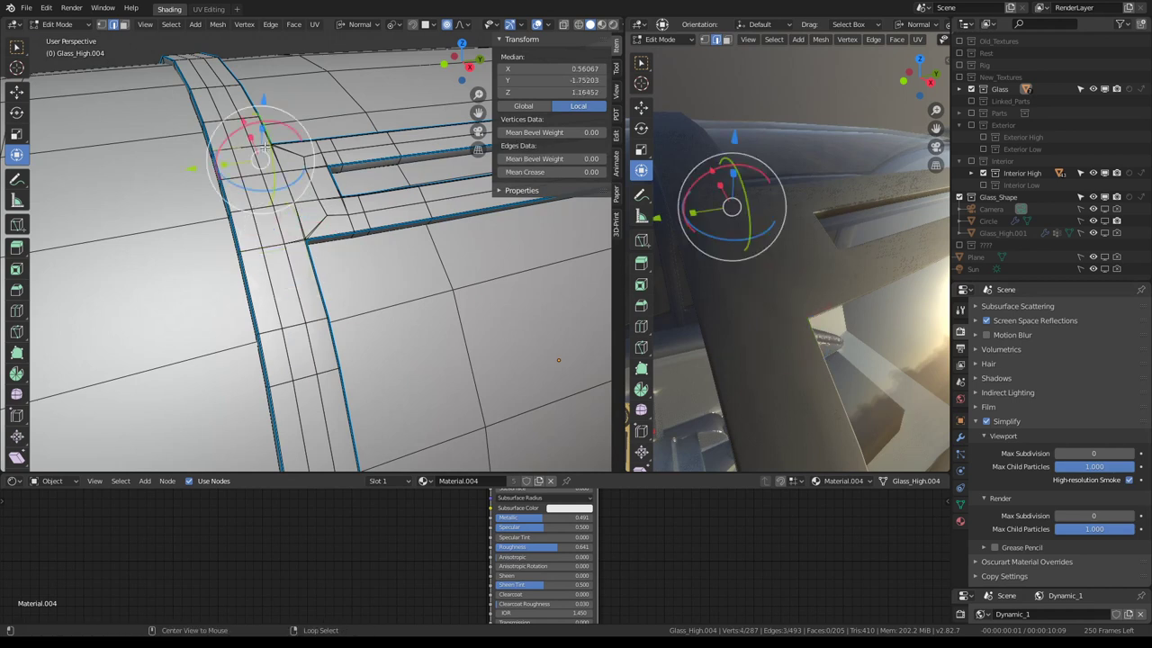
pyautogui.keyDown('alt'); pyautogui.click(292, 243); pyautogui.keyUp('alt')
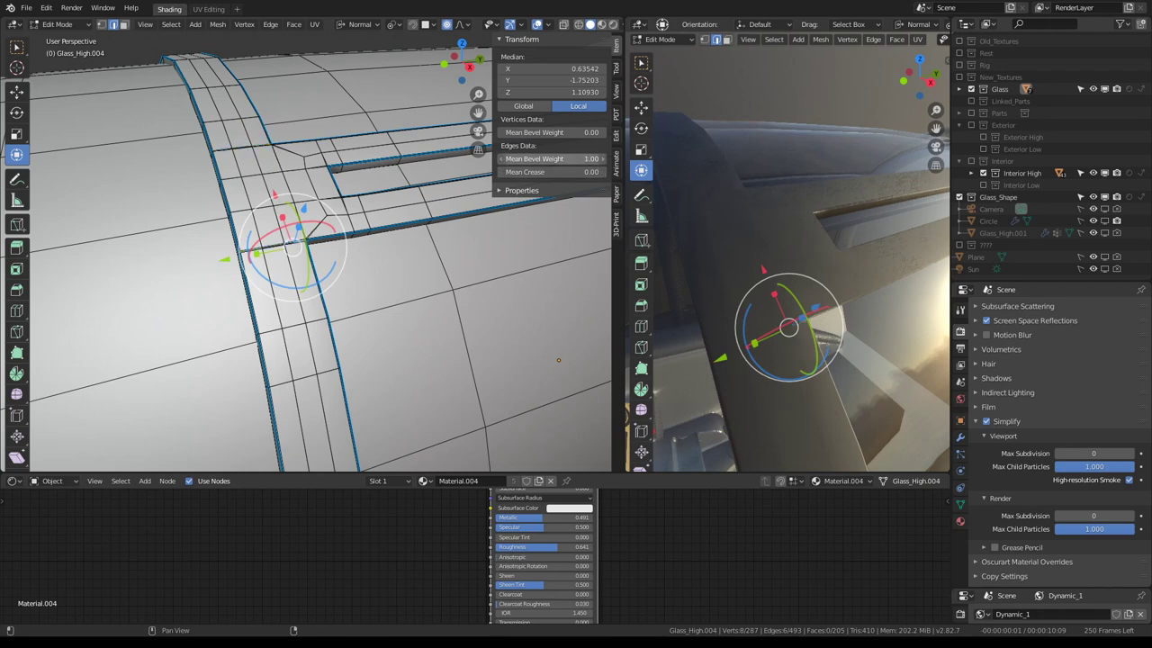
pyautogui.keyDown('ctrl'); pyautogui.keyDown('alt'); pyautogui.click(324, 221); pyautogui.keyUp('alt'); pyautogui.keyUp('ctrl')
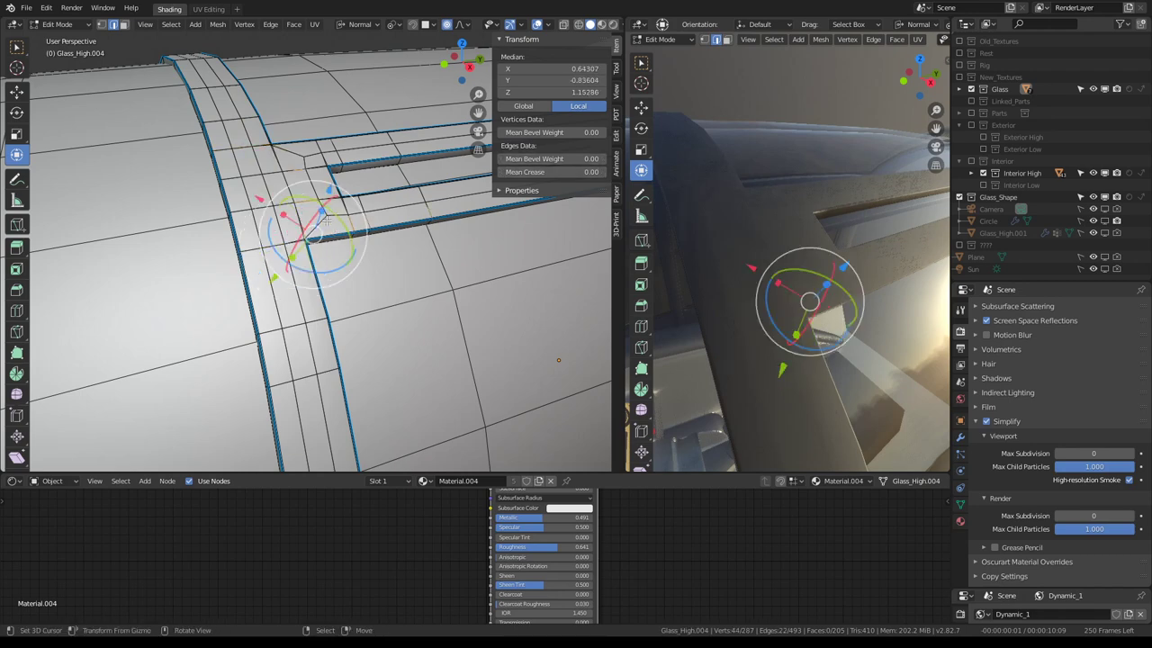
pyautogui.keyDown('ctrl'); pyautogui.keyDown('alt'); pyautogui.click(306, 178); pyautogui.keyUp('alt'); pyautogui.keyUp('ctrl')
pyautogui.keyDown('ctrl'); pyautogui.keyDown('alt'); pyautogui.click(299, 173); pyautogui.keyUp('alt'); pyautogui.keyUp('ctrl')
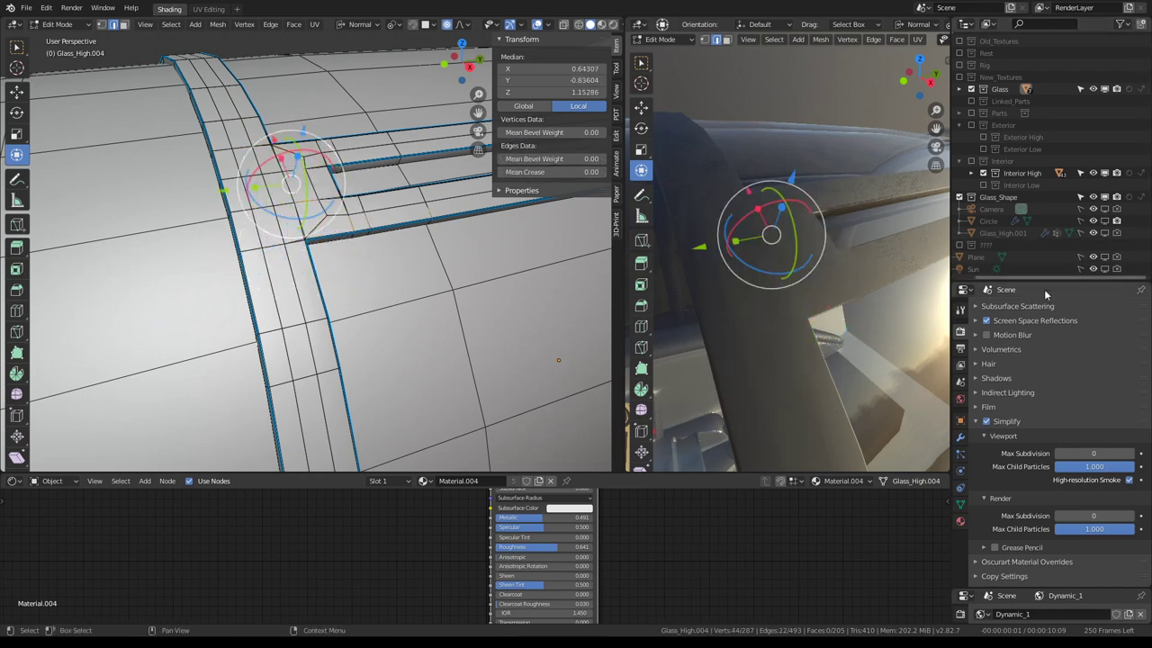
pyautogui.click(986, 421)
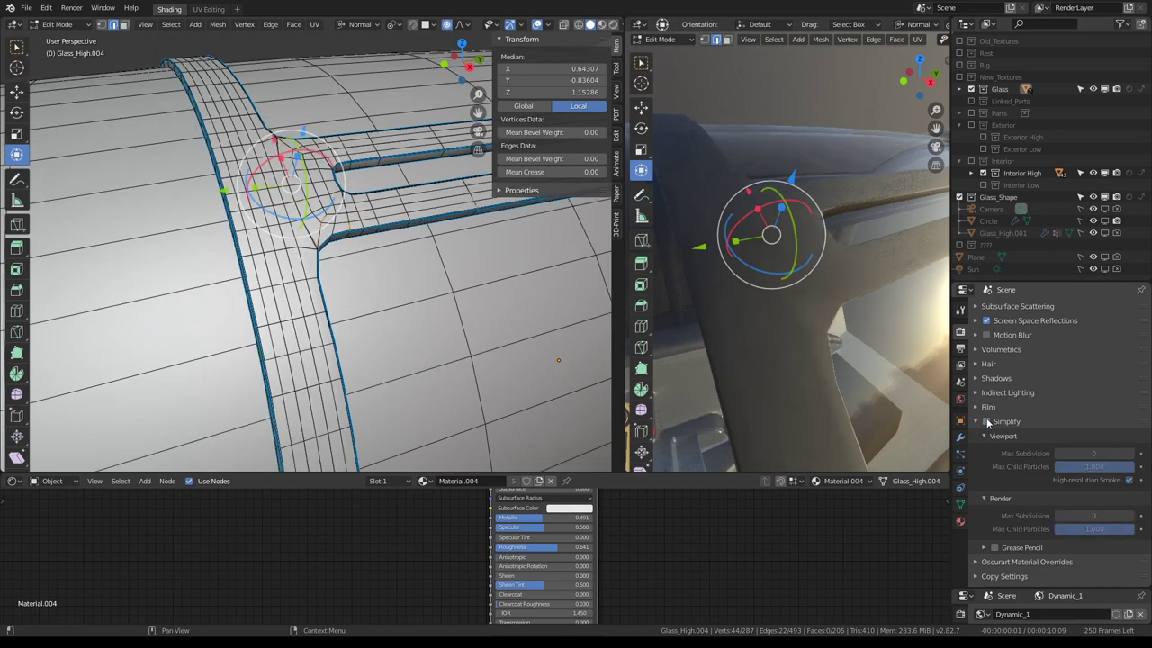
pyautogui.click(987, 421)
pyautogui.click(987, 421)
pyautogui.click(987, 421)
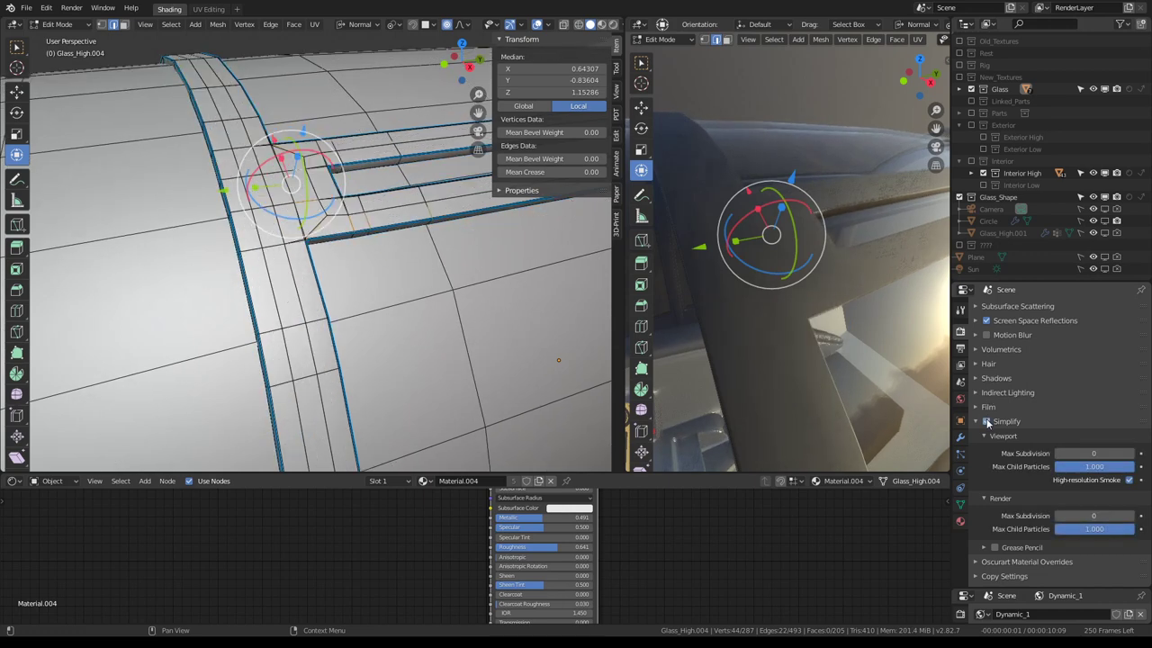
pyautogui.click(987, 421)
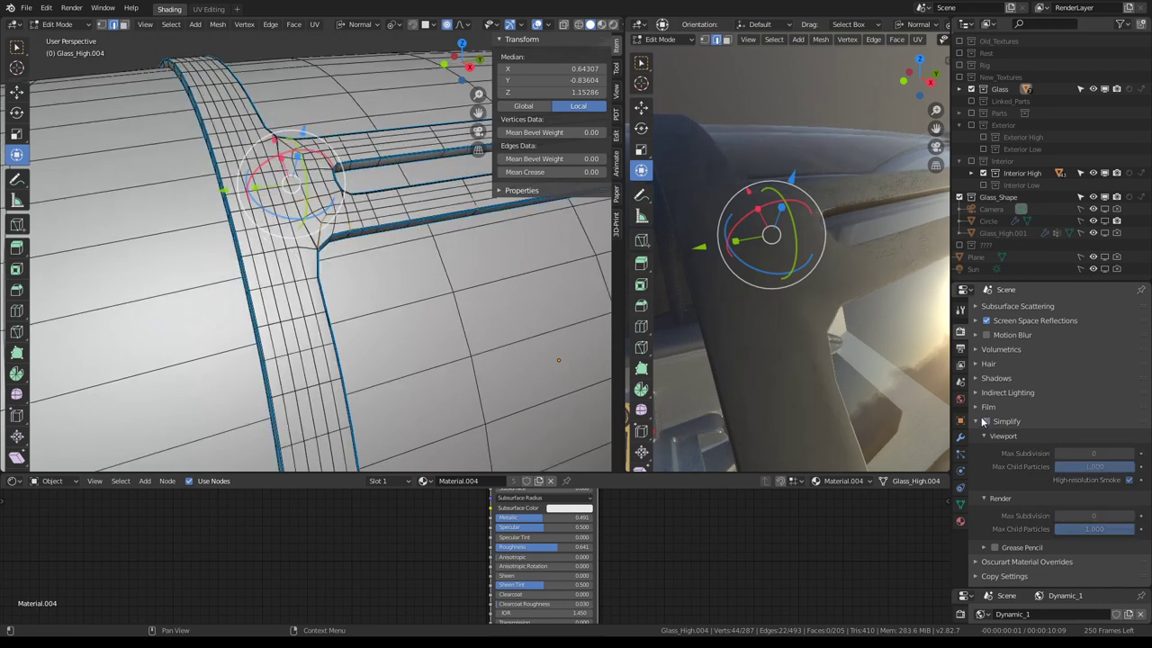
# Insert new edge loops across the band and shift one toward the junction
pyautogui.keyDown('ctrl'); pyautogui.keyDown('alt'); pyautogui.click(326, 282); pyautogui.keyUp('alt'); pyautogui.keyUp('ctrl')
pyautogui.click(398, 260)
pyautogui.keyDown('alt'); pyautogui.click(330, 300); pyautogui.keyUp('alt')
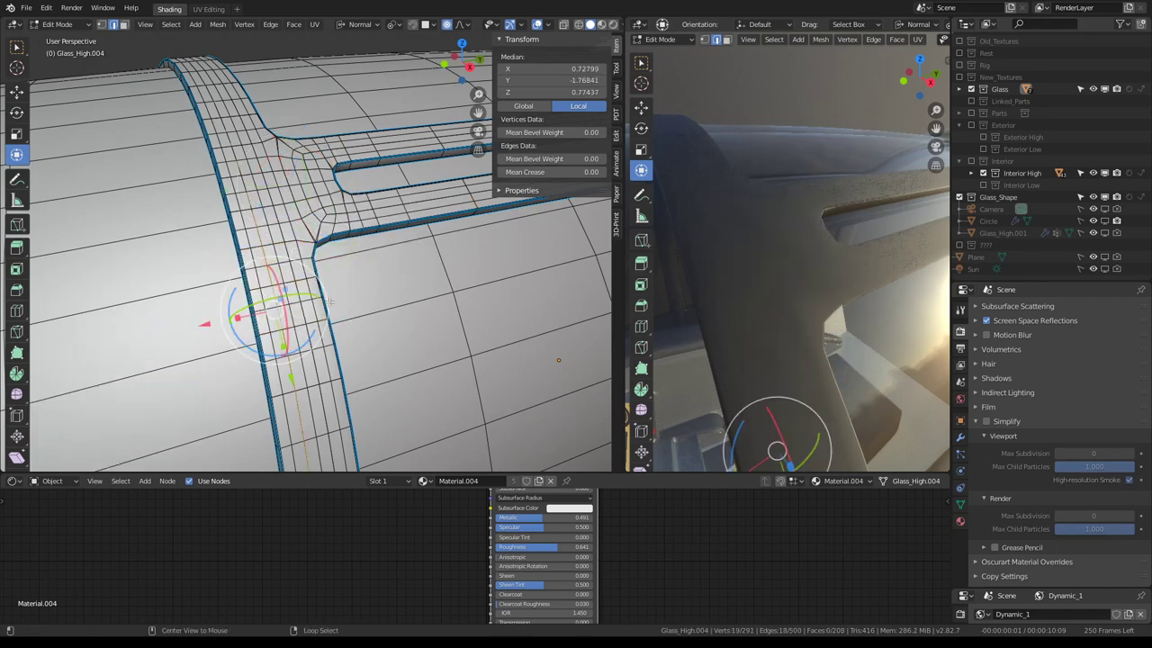
pyautogui.moveTo(330, 300); pyautogui.dragTo(452, 263, button='middle')
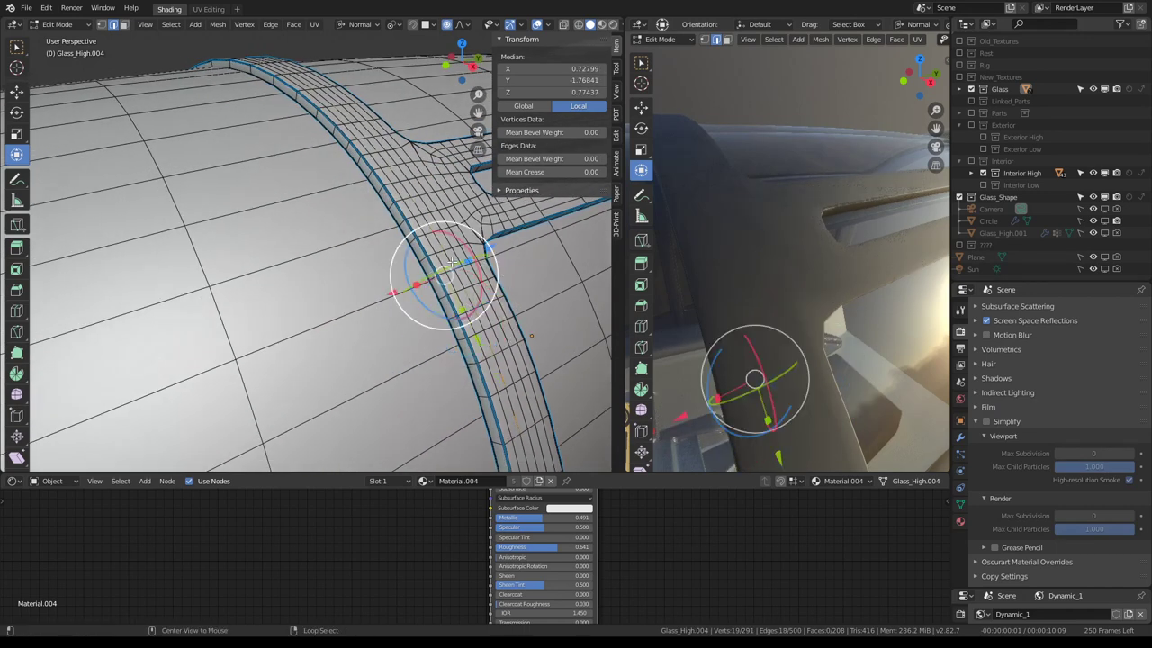
pyautogui.moveTo(452, 263); pyautogui.dragTo(474, 311)
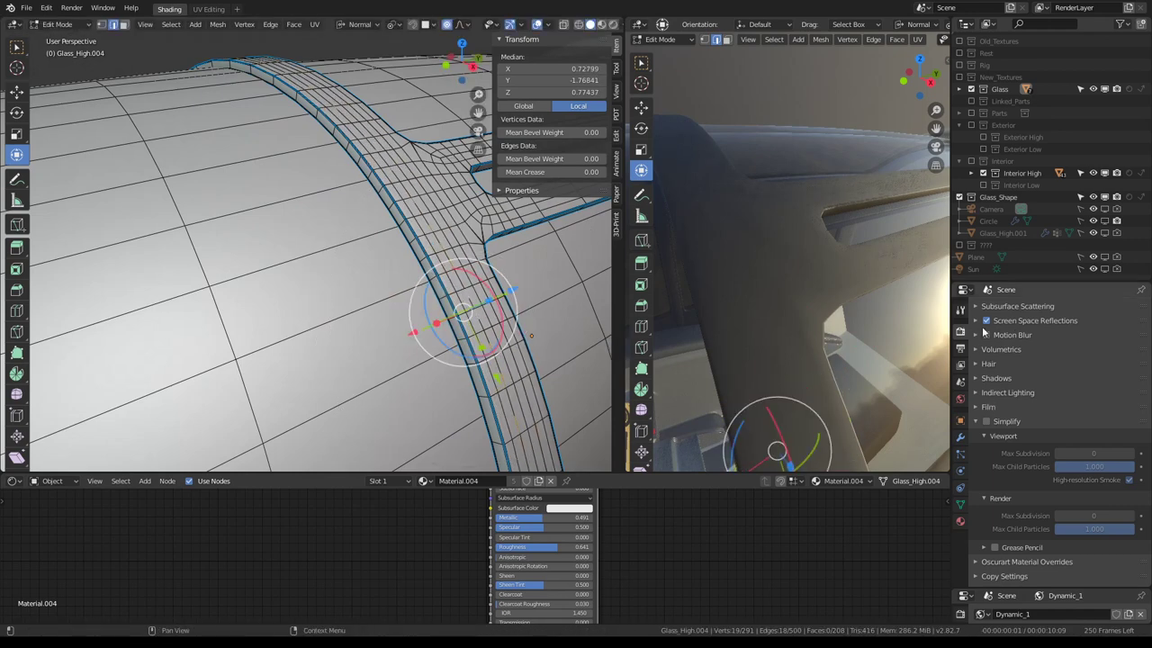
# Set Simplify viewport subdivision to 1 and move the junction edge ring with proportional editing
pyautogui.click(985, 421)
pyautogui.click(1131, 454)
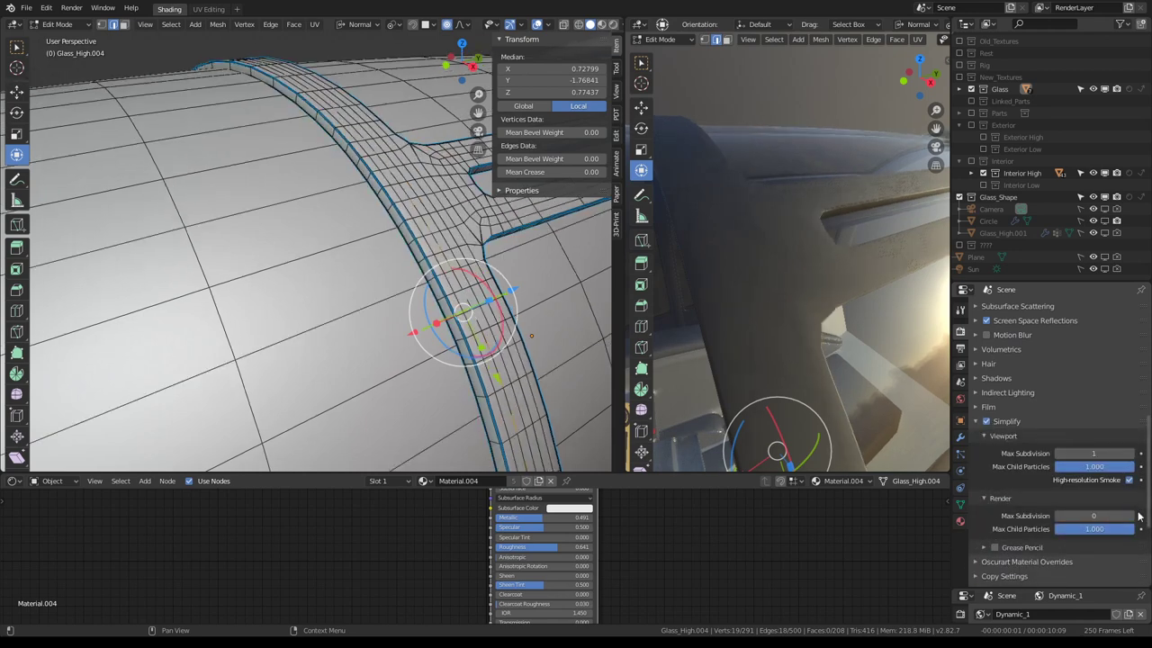
pyautogui.moveTo(589, 378); pyautogui.dragTo(683, 387, button='middle')
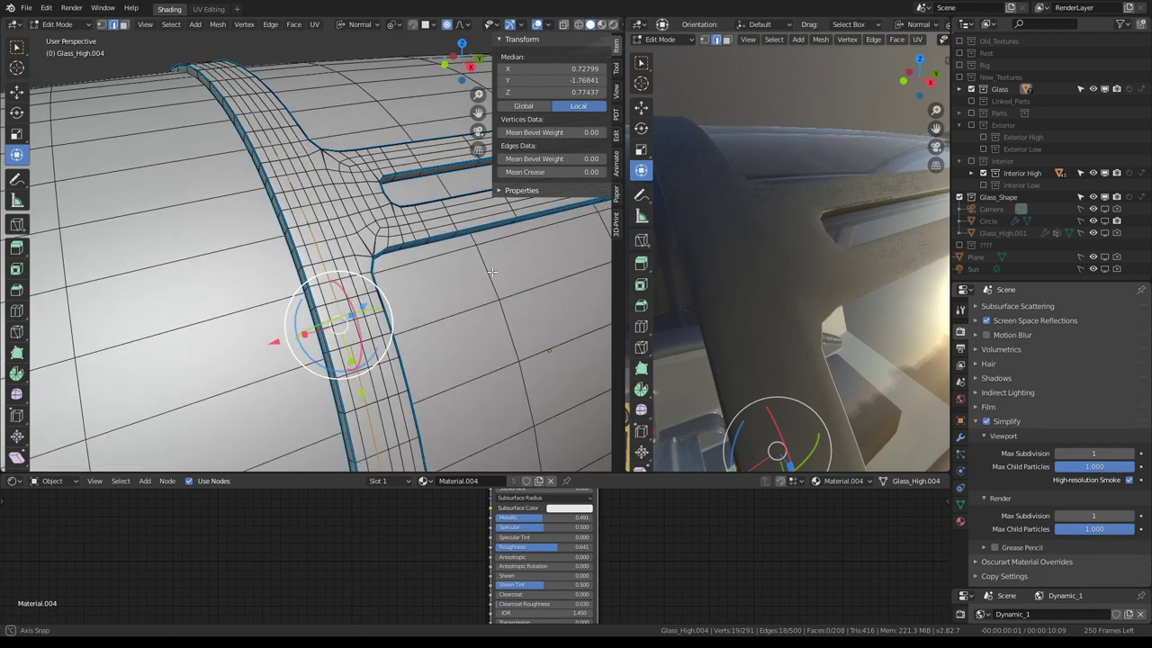
pyautogui.scroll(-2, 1108, 492)
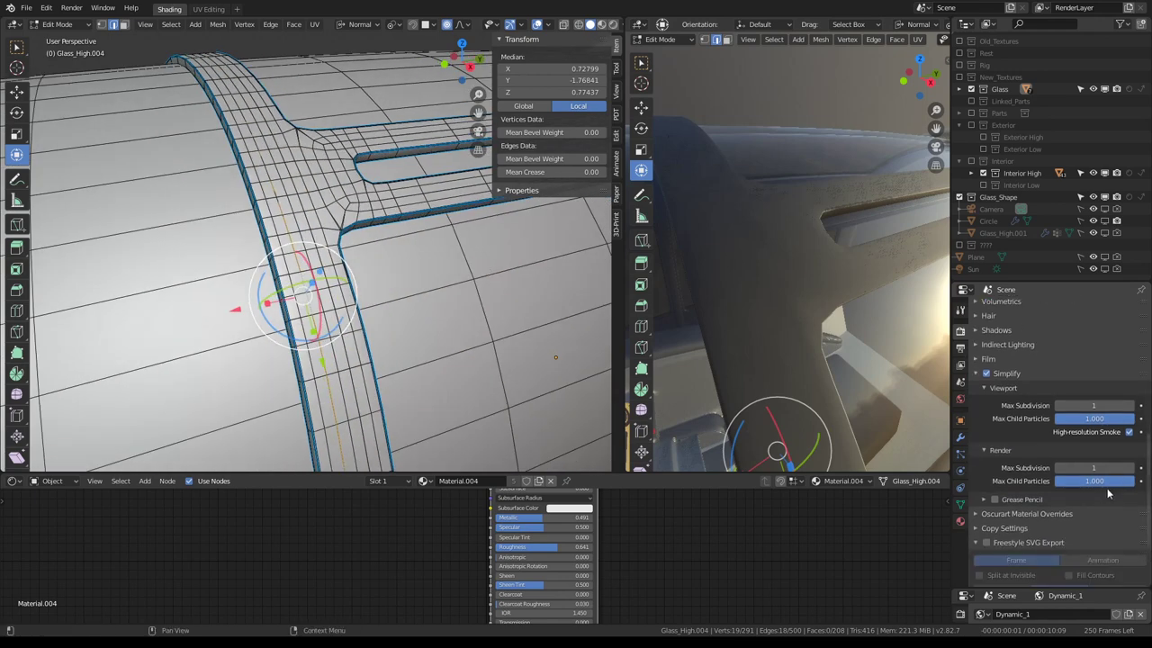
pyautogui.click(268, 261)
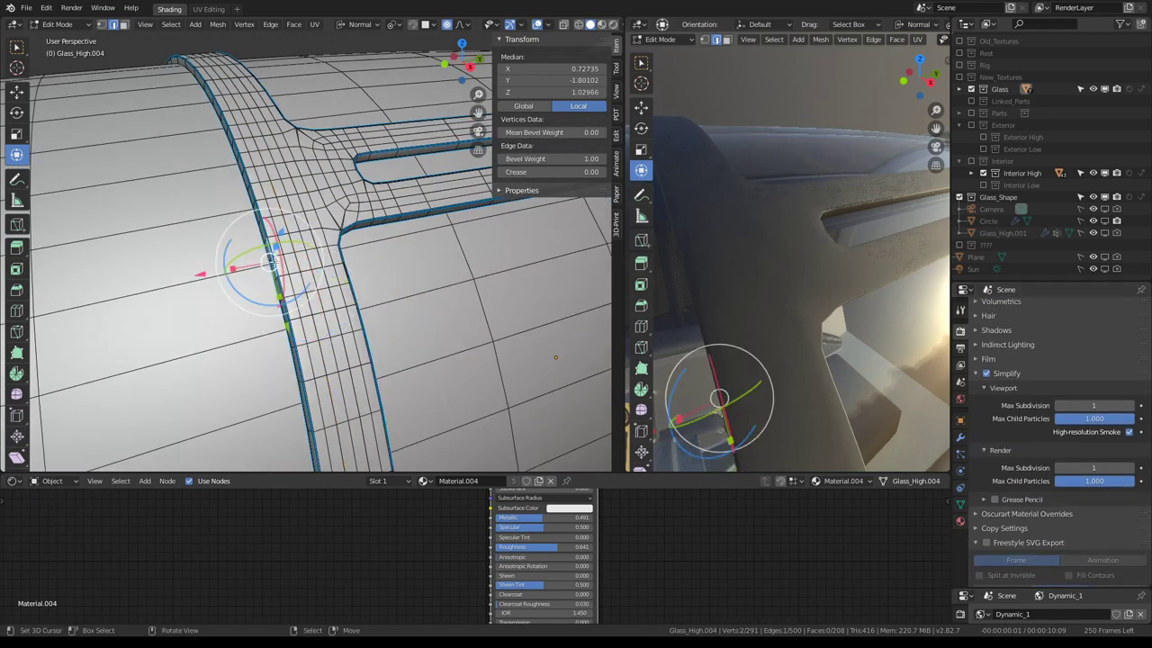
pyautogui.keyDown('ctrl'); pyautogui.keyDown('alt'); pyautogui.click(337, 275); pyautogui.keyUp('alt'); pyautogui.keyUp('ctrl')
pyautogui.press('g')
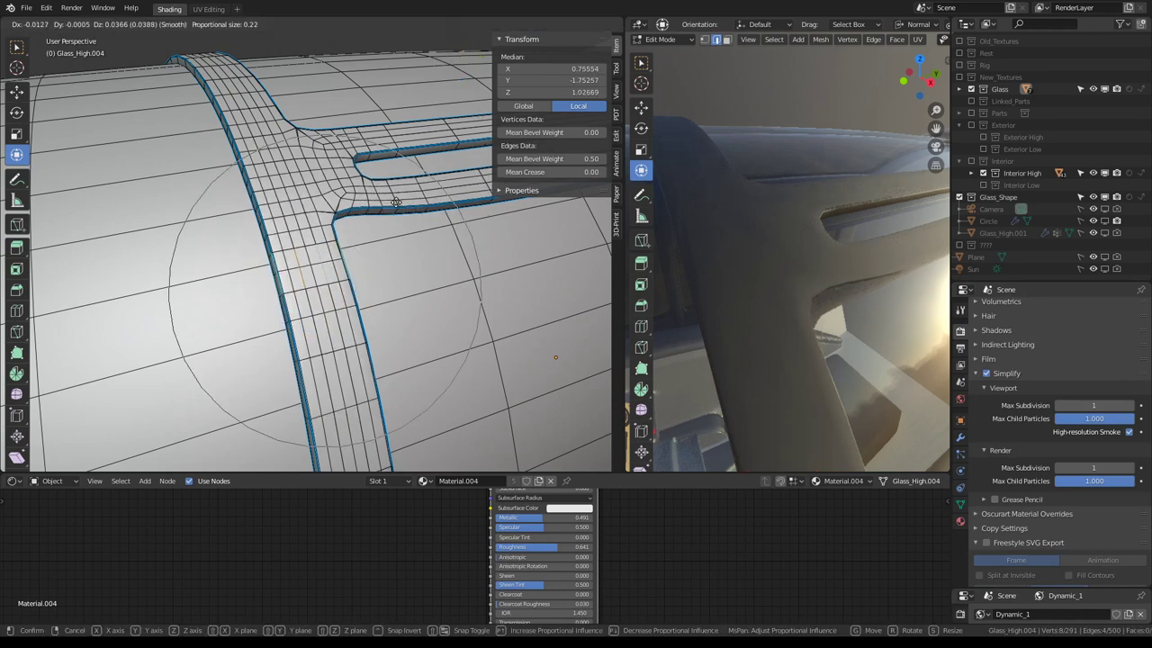
pyautogui.click(396, 202)
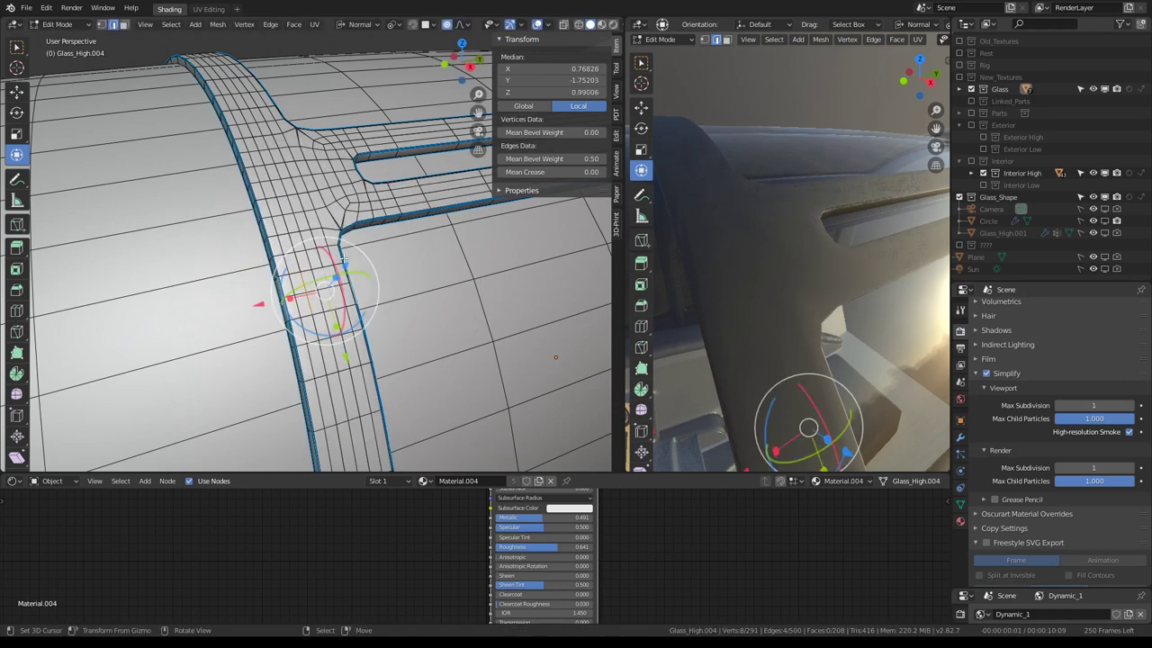
# Lower the Simplify subdivision preview to 0 and slide an edge near the junction along its loop
pyautogui.click(987, 374)
pyautogui.click(987, 373)
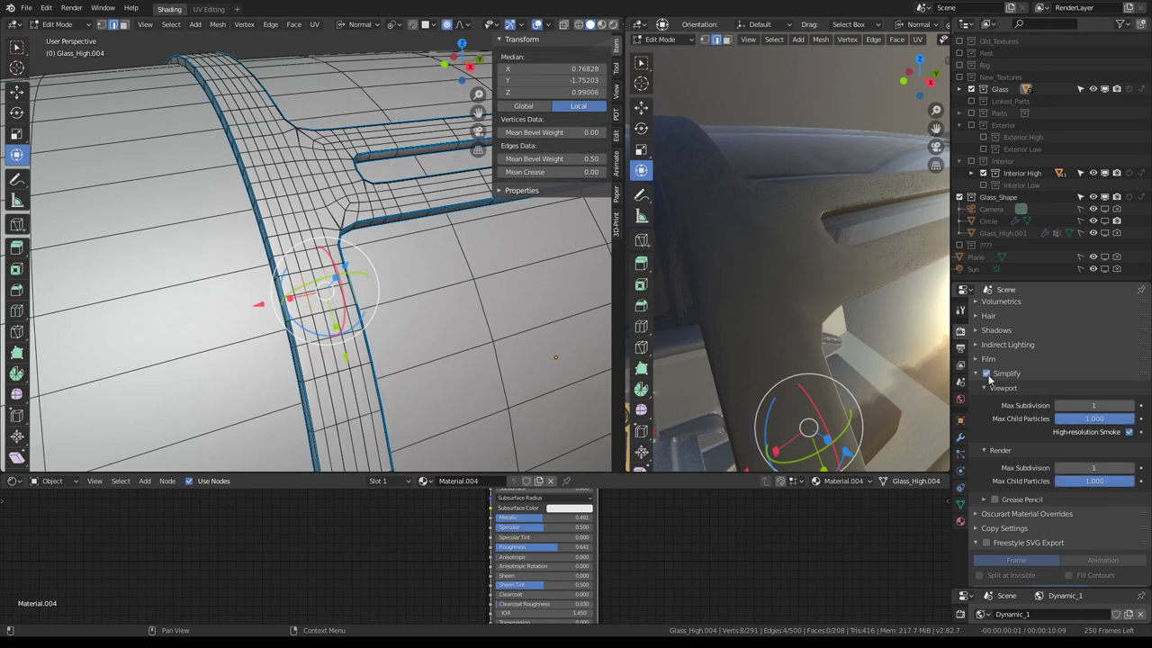
pyautogui.click(1058, 405)
pyautogui.click(243, 286)
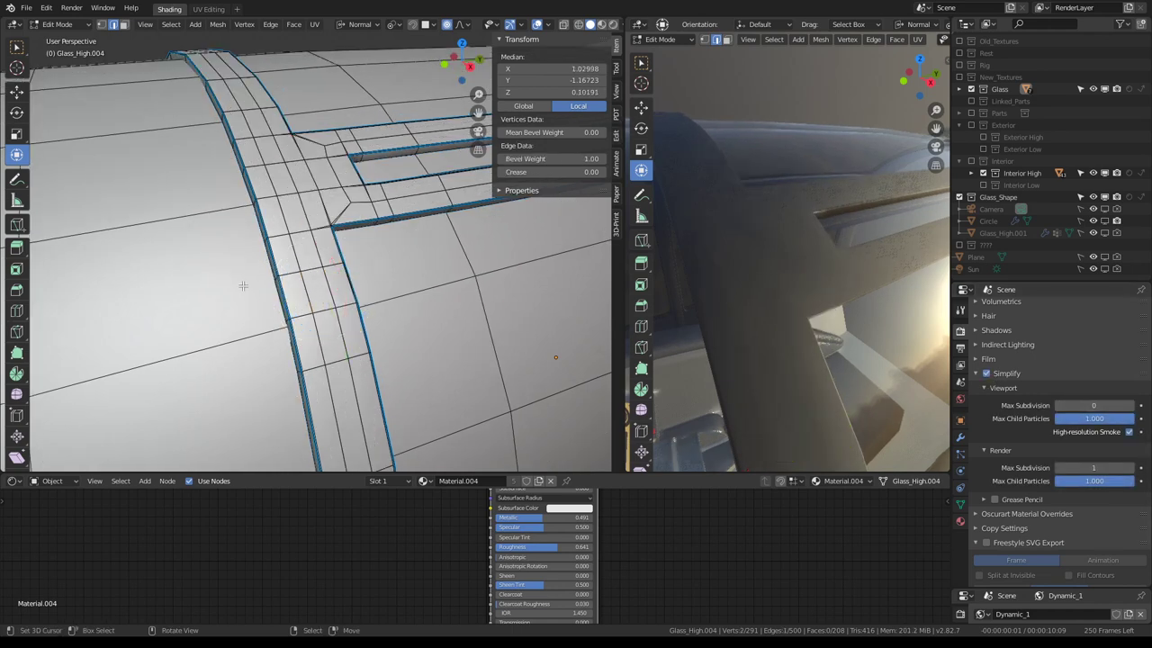
pyautogui.press('g')
pyautogui.press('g')
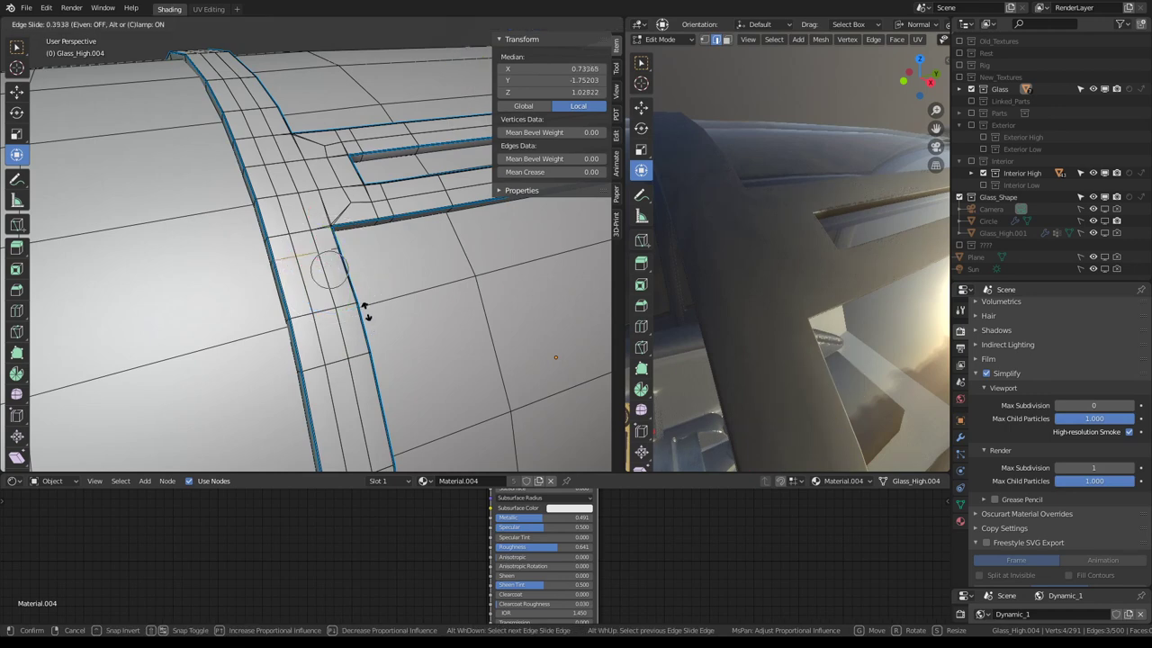
pyautogui.click(361, 300)
# Connect the junction corner vertices with new edges and slide them to factor -0.453
pyautogui.moveTo(361, 300); pyautogui.dragTo(310, 241, button='middle')
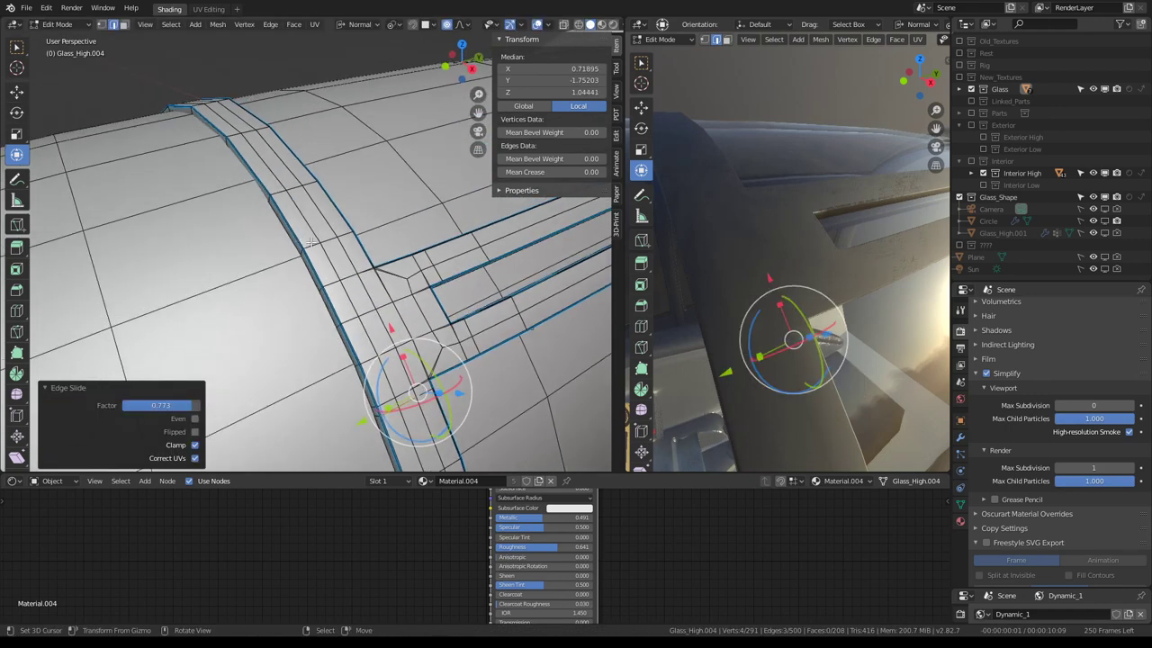
pyautogui.keyDown('alt'); pyautogui.click(354, 260); pyautogui.keyUp('alt')
pyautogui.rightClick(409, 235)
pyautogui.click(409, 241)
pyautogui.click(359, 245)
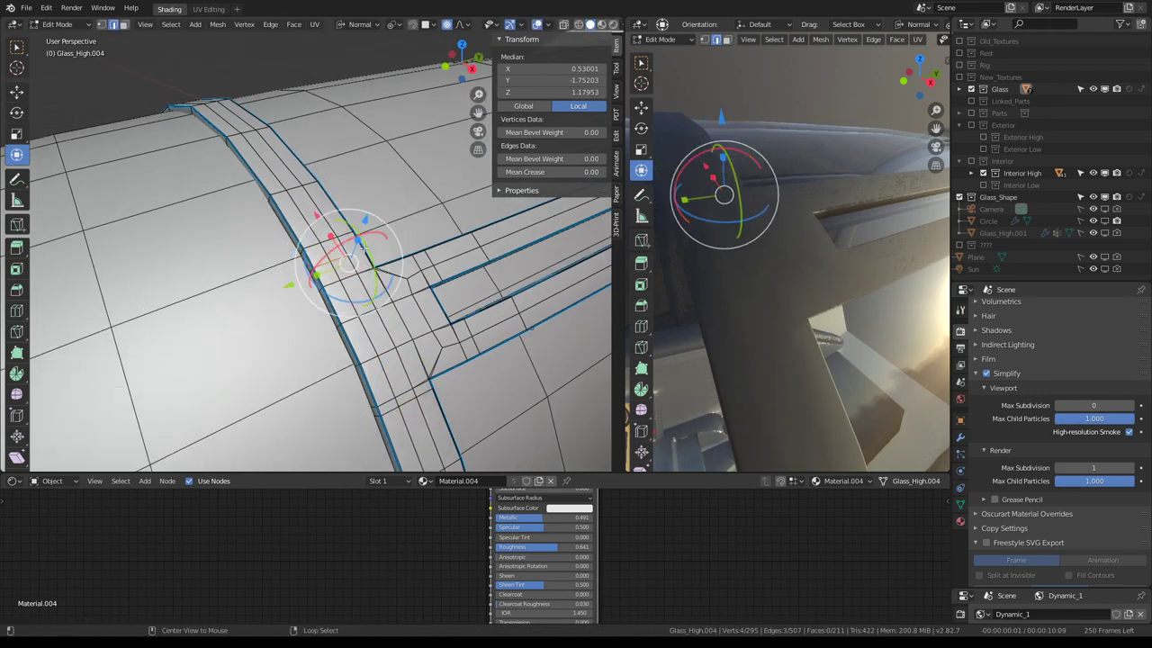
pyautogui.press('g')
pyautogui.press('g')
pyautogui.click(387, 244)
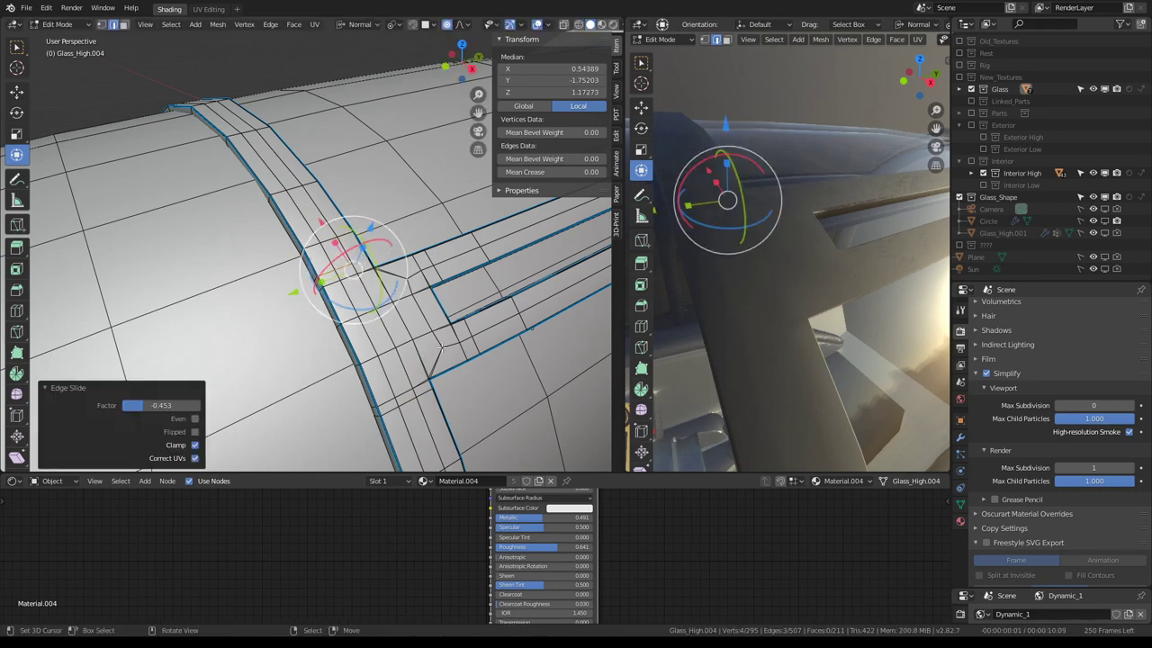
pyautogui.click(986, 373)
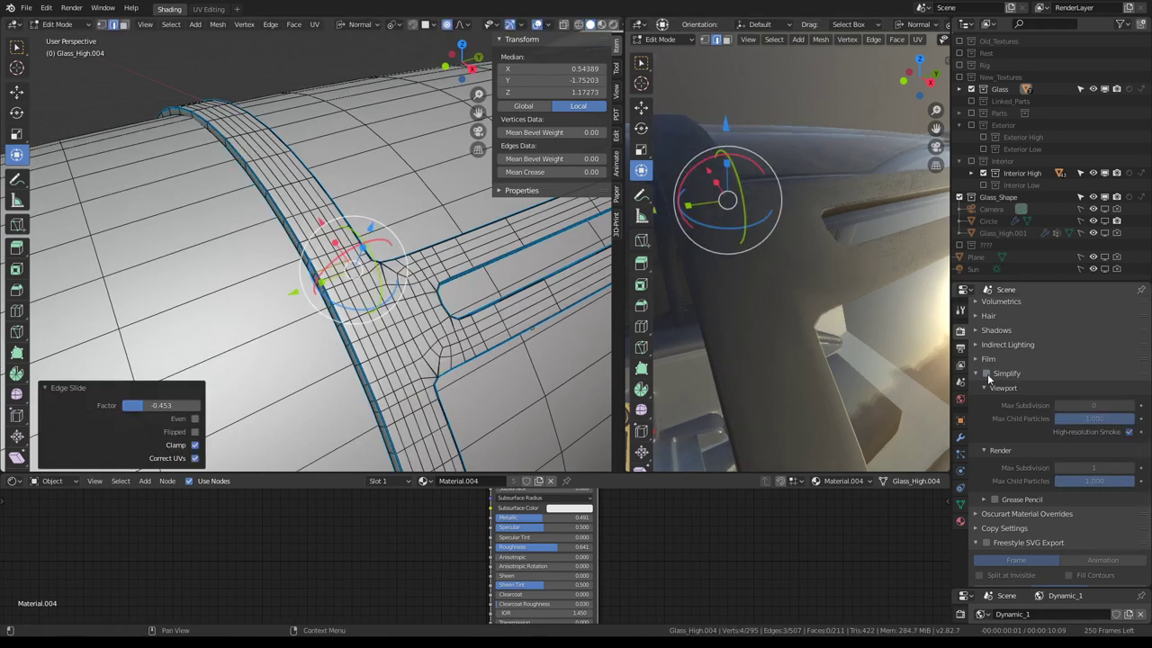
pyautogui.click(987, 373)
pyautogui.moveTo(360, 297)
pyautogui.mouseDown(button='middle')
pyautogui.moveTo(402, 349)
pyautogui.moveTo(406, 310)
pyautogui.mouseUp(button='middle')
pyautogui.keyDown('alt'); pyautogui.click(288, 312); pyautogui.keyUp('alt')
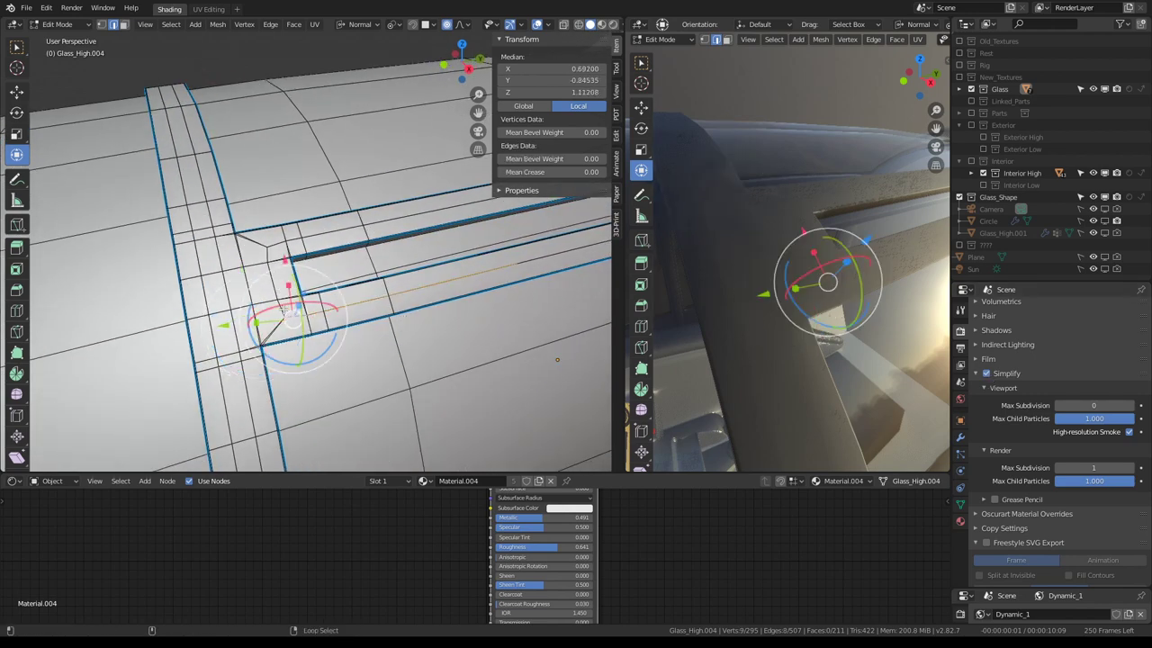
# Edge-slide the loop around the groove's end to a new position
pyautogui.keyDown('alt'); pyautogui.keyDown('shift'); pyautogui.click(290, 320); pyautogui.keyUp('shift'); pyautogui.keyUp('alt')
pyautogui.keyDown('alt'); pyautogui.keyDown('shift'); pyautogui.click(282, 279); pyautogui.keyUp('shift'); pyautogui.keyUp('alt')
pyautogui.moveTo(283, 279); pyautogui.dragTo(279, 313, button='middle')
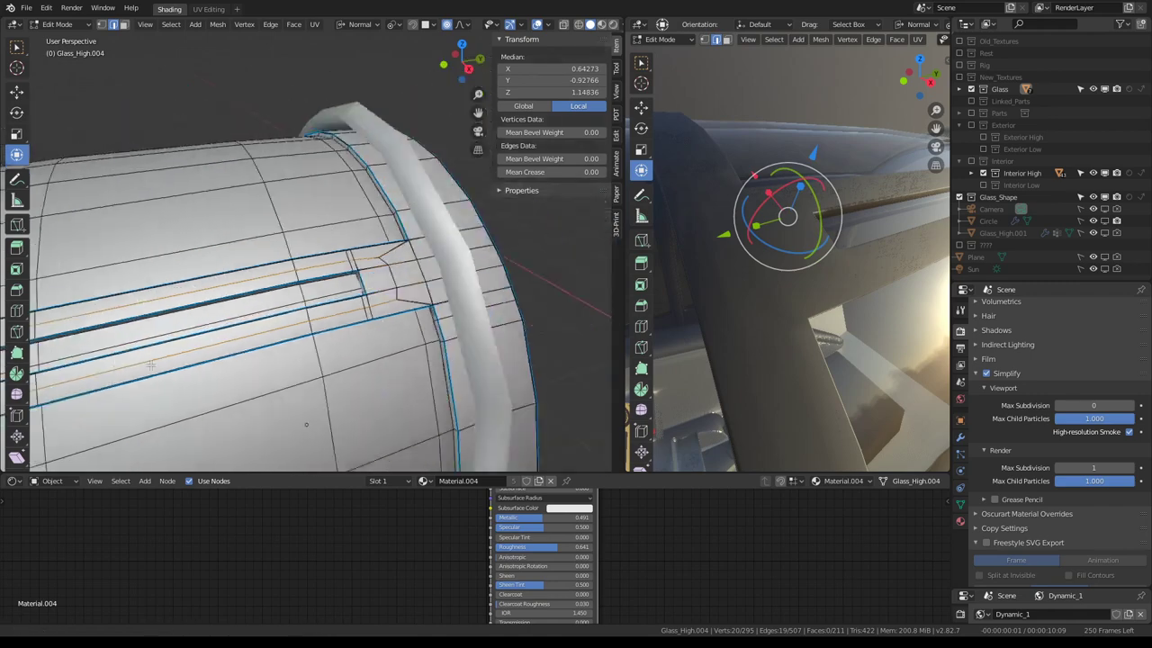
pyautogui.keyDown('alt'); pyautogui.keyDown('shift'); pyautogui.click(387, 306); pyautogui.keyUp('shift'); pyautogui.keyUp('alt')
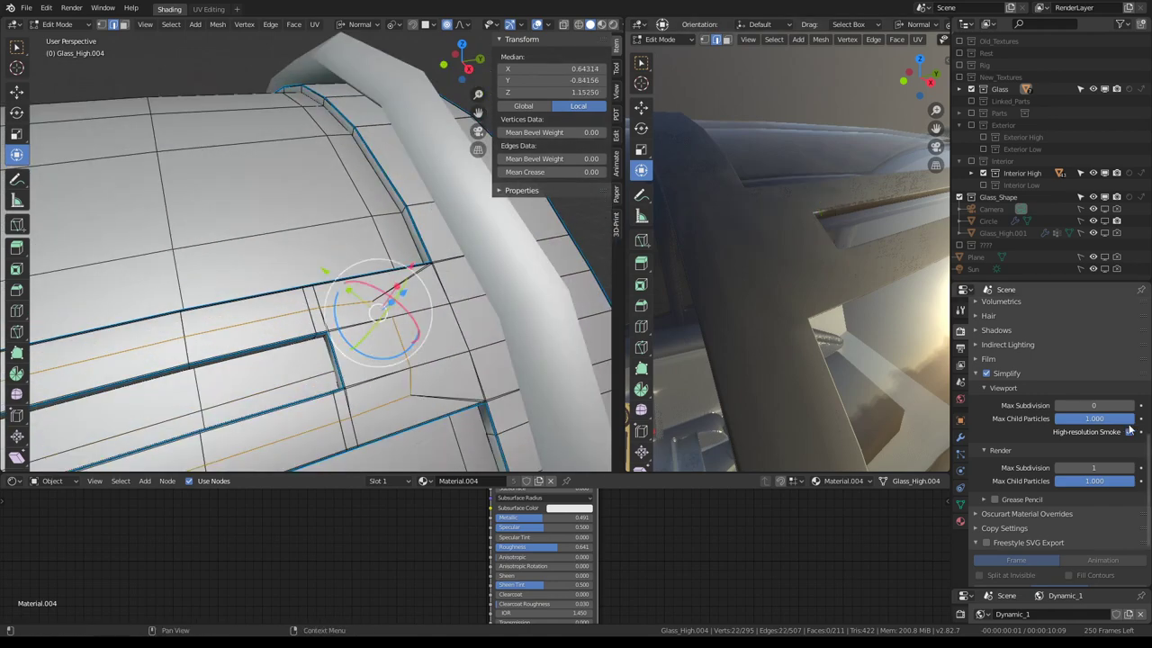
pyautogui.click(985, 373)
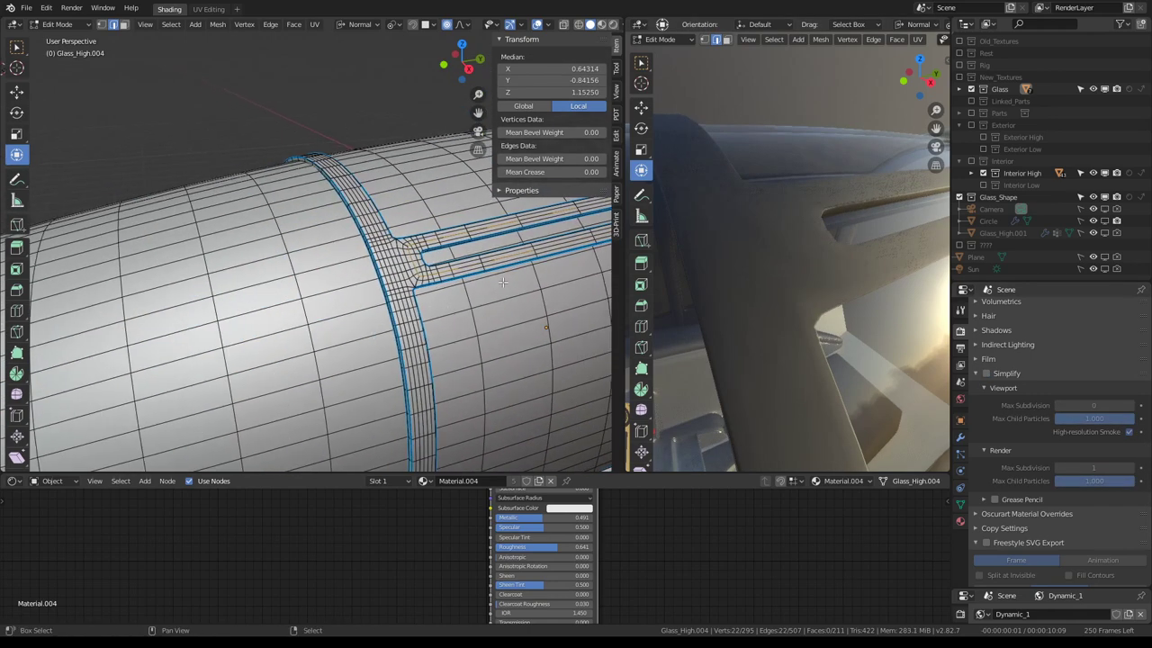
pyautogui.moveTo(387, 306); pyautogui.dragTo(435, 320, button='middle')
pyautogui.scroll(2, 435, 319)
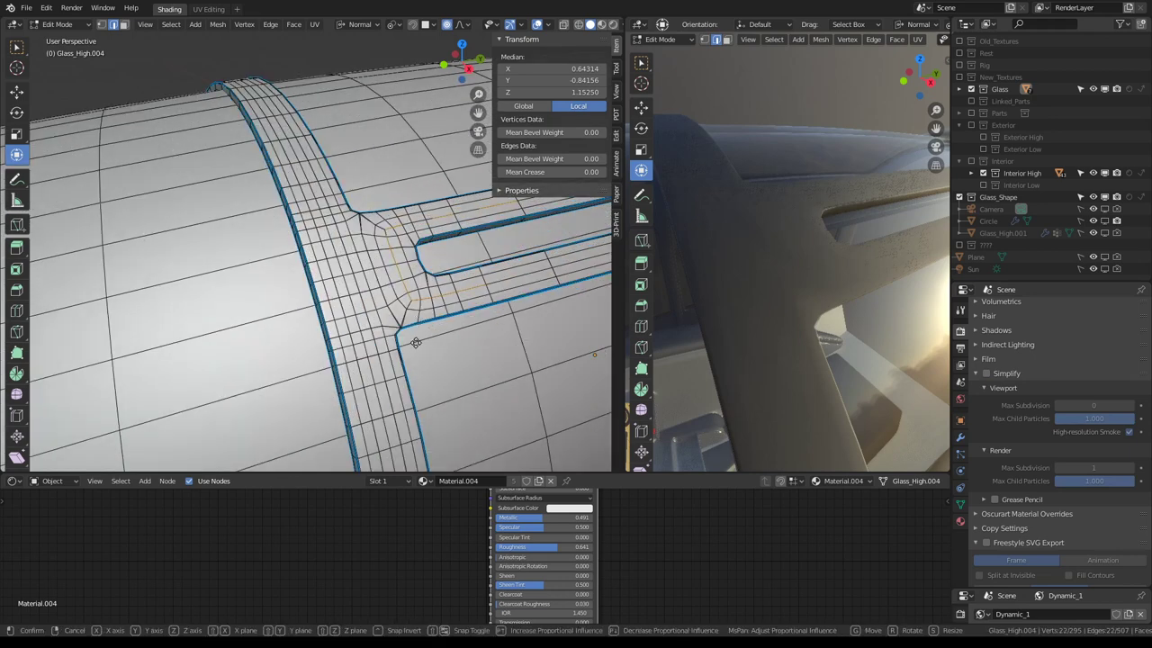
pyautogui.press('g')
pyautogui.press('g')
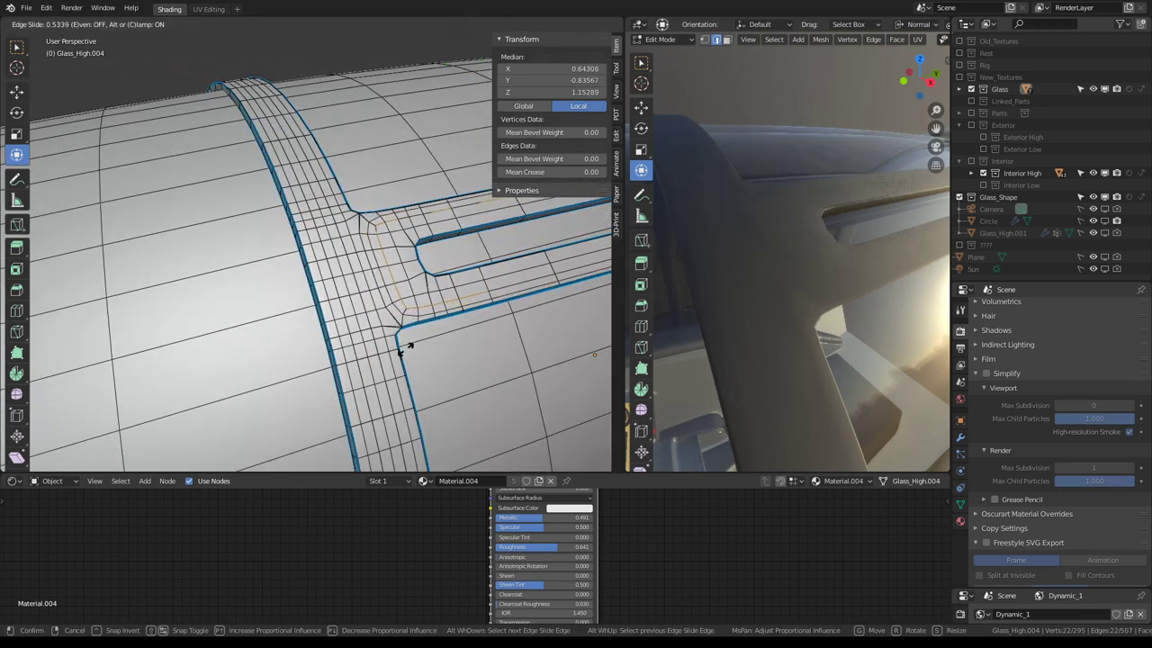
pyautogui.click(402, 346)
# Give the edge loop near the groove's end a Mean Crease of 1.00 and return to Object Mode
pyautogui.click(396, 309)
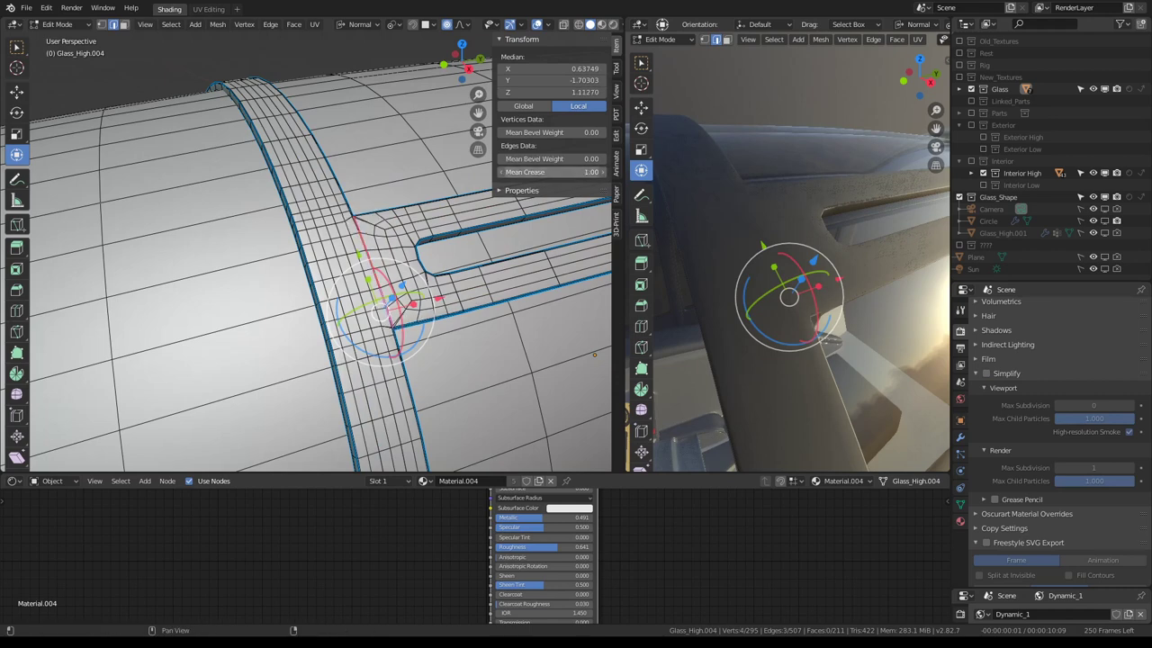
pyautogui.keyDown('shift'); pyautogui.moveTo(495, 182); pyautogui.dragTo(228, 285, button='middle'); pyautogui.keyUp('shift')
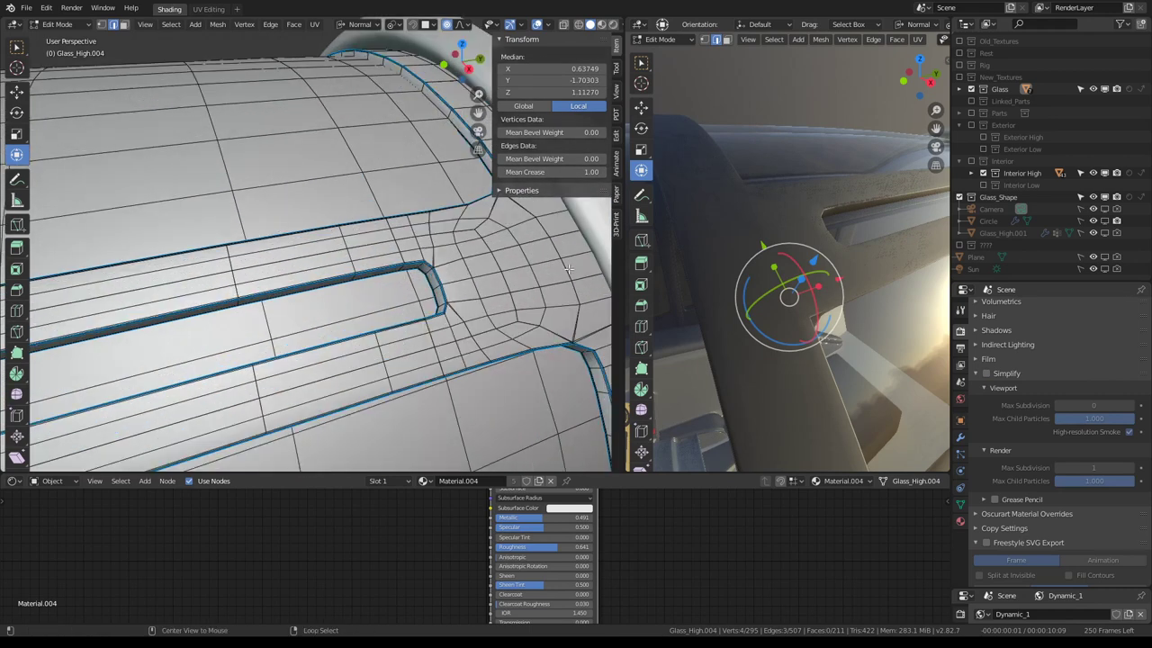
pyautogui.keyDown('alt'); pyautogui.click(568, 270); pyautogui.keyUp('alt')
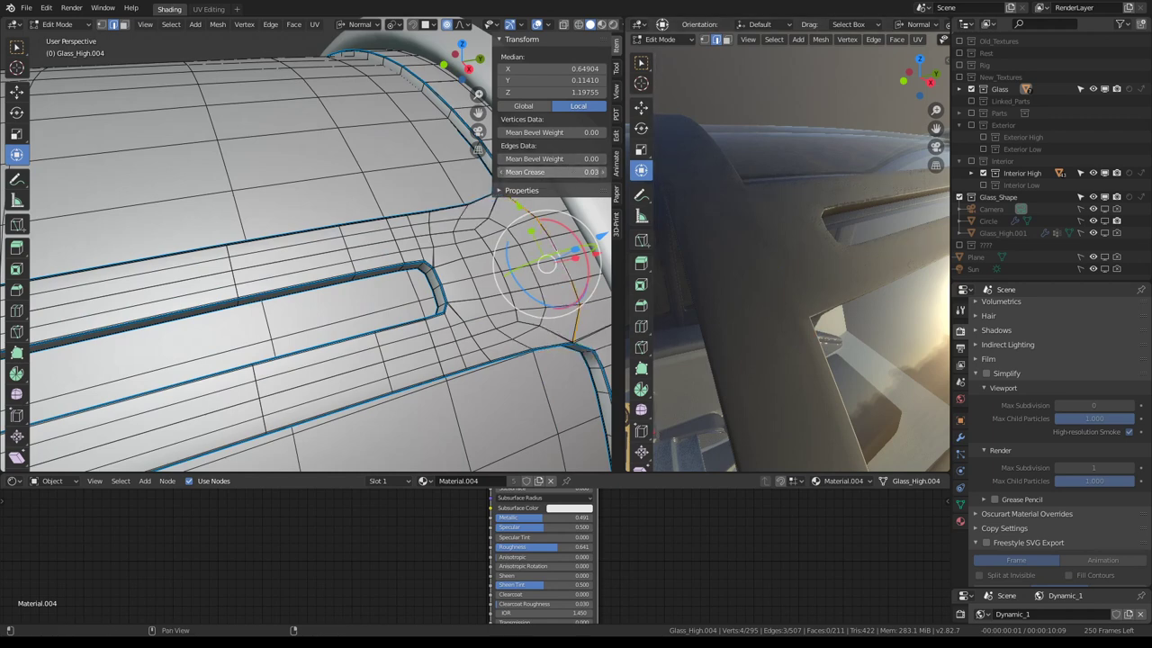
pyautogui.moveTo(554, 171); pyautogui.dragTo(568, 158)
pyautogui.press('Tab')
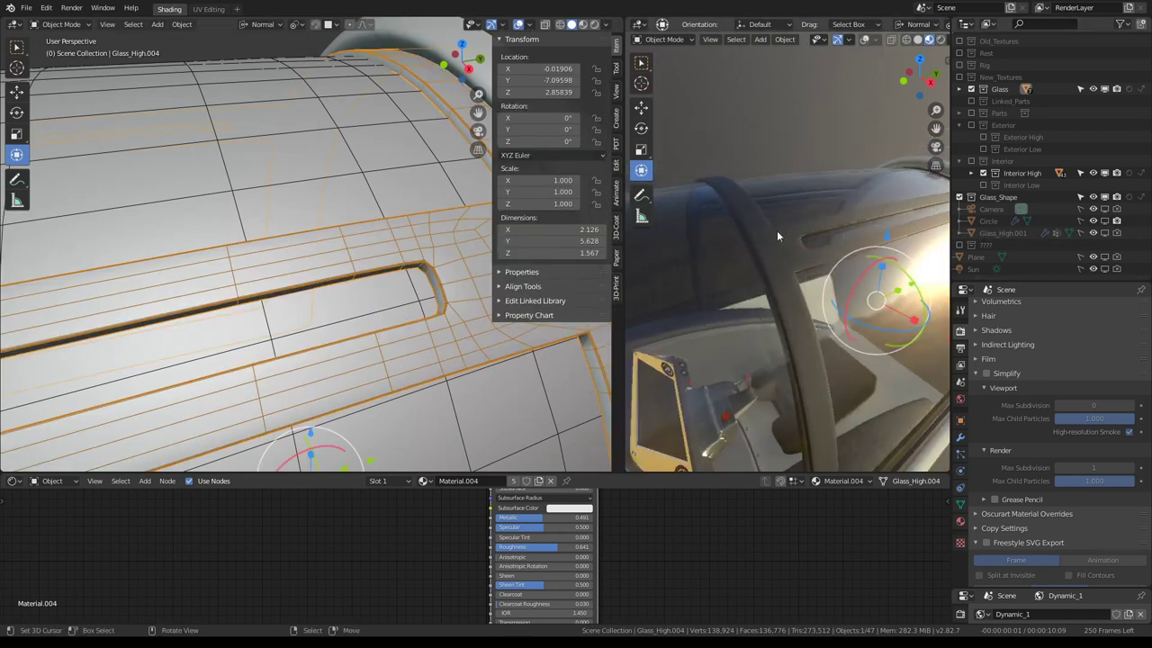
# View the canopy through the scene camera, maximized to fill the window
pyautogui.scroll(-5, 699, 306)
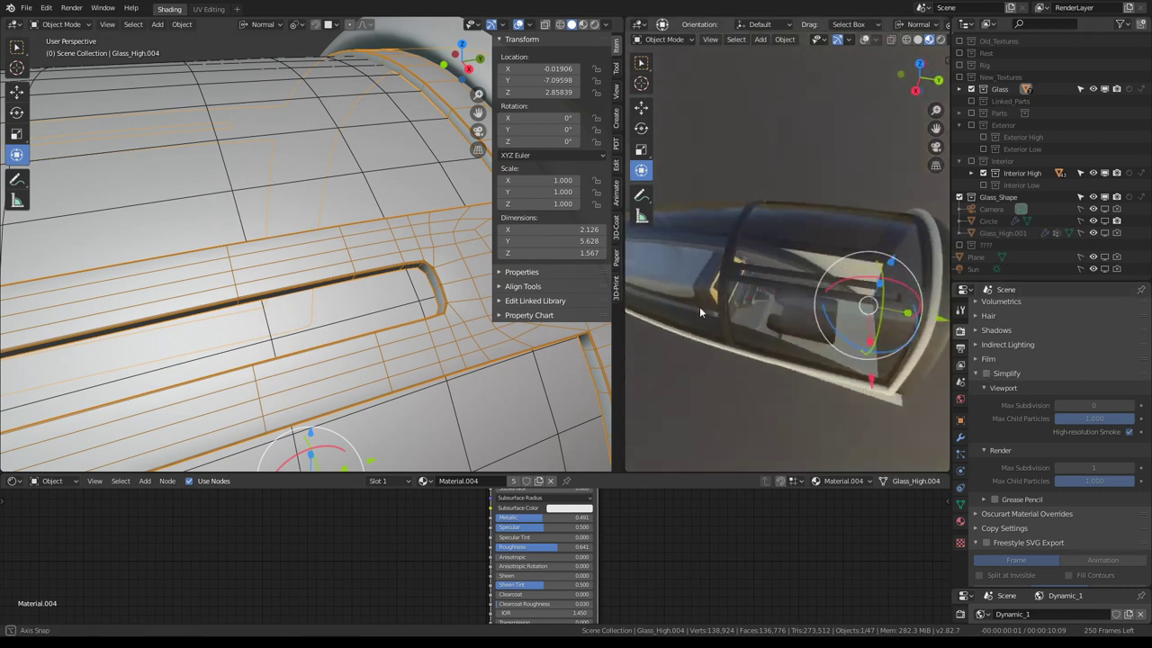
pyautogui.moveTo(699, 306); pyautogui.dragTo(822, 225, button='middle')
pyautogui.press('KP_0')
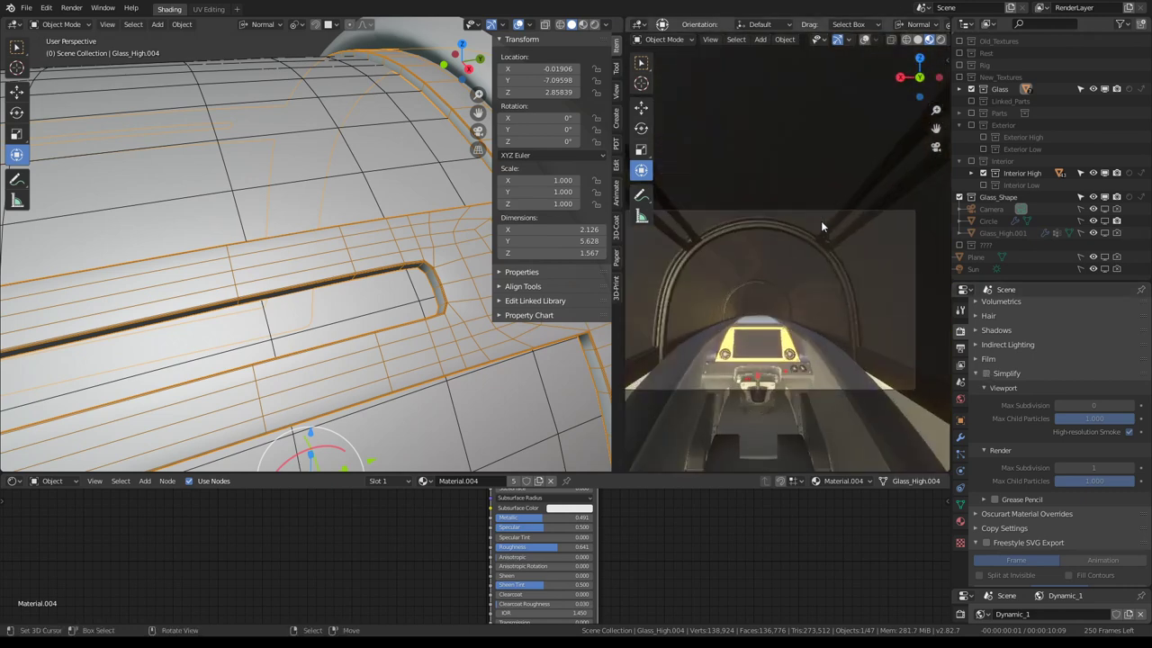
pyautogui.scroll(1, 821, 220)
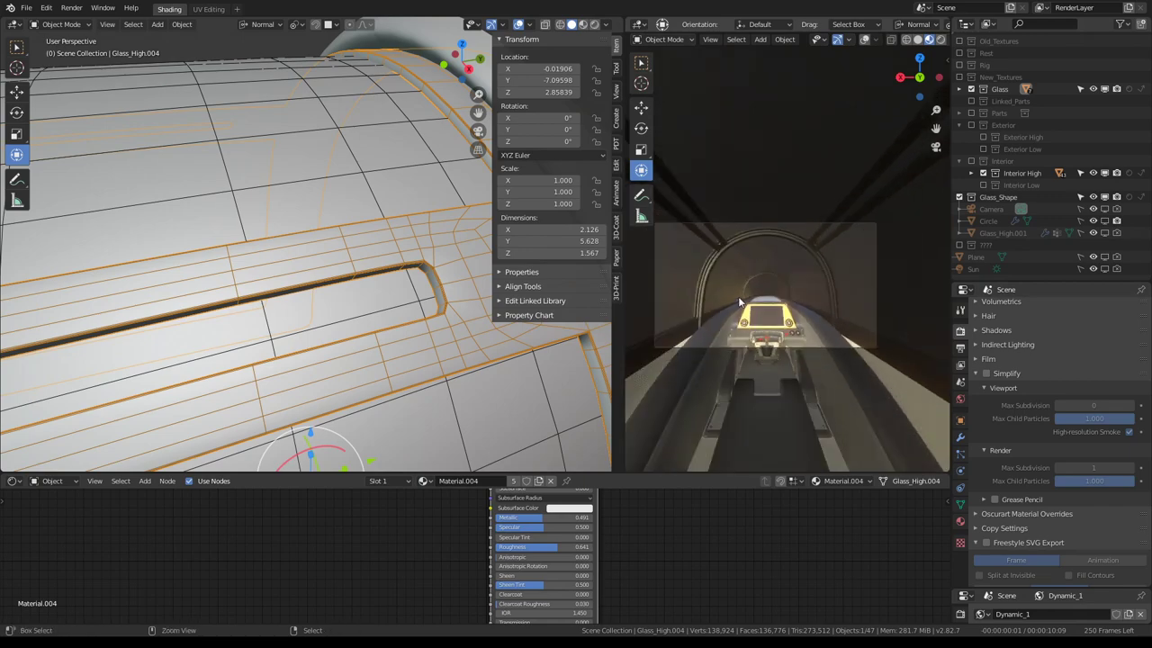
pyautogui.hotkey('ctrl', 'space')
pyautogui.scroll(3, 666, 303)
# Orbit from an exterior side view of the canopy to the cockpit's interior wall and back out
pyautogui.moveTo(605, 311); pyautogui.dragTo(638, 298, button='middle')
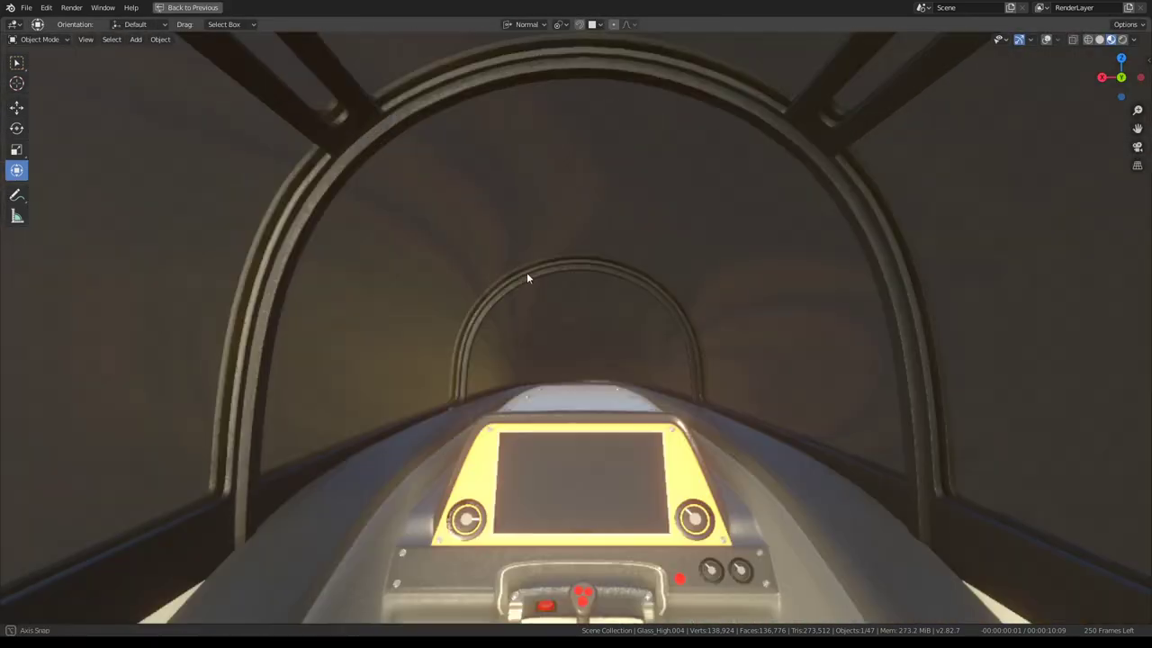
pyautogui.scroll(5, 638, 298)
pyautogui.scroll(2, 671, 205)
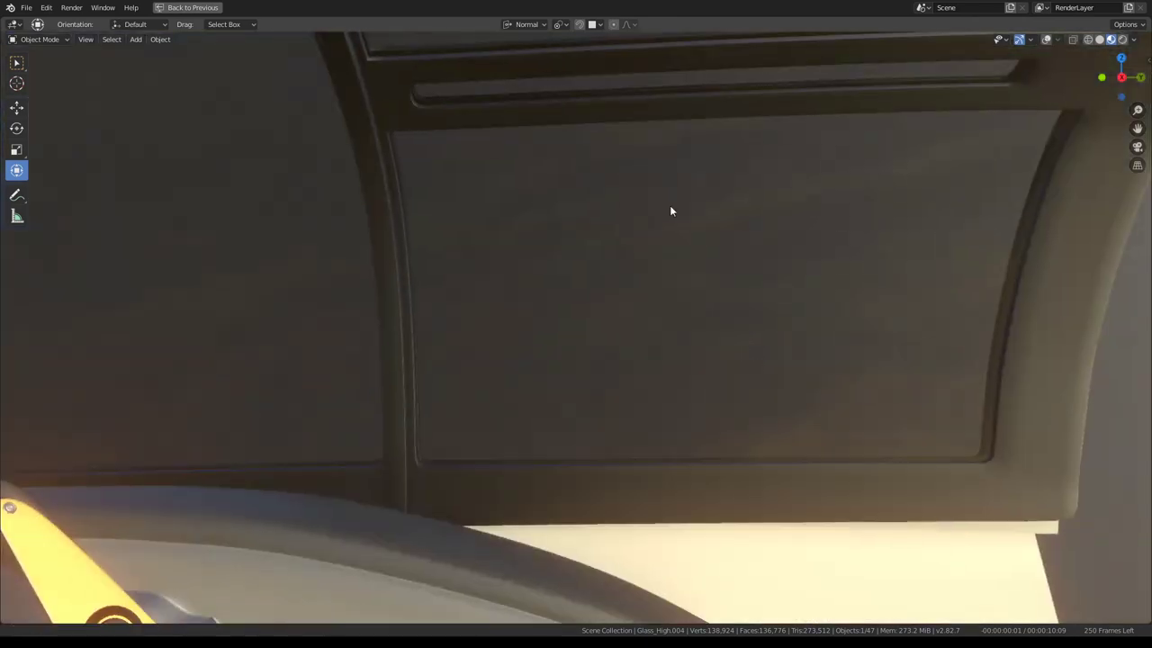
pyautogui.moveTo(671, 206)
pyautogui.mouseDown(button='middle')
pyautogui.moveTo(807, 244)
pyautogui.moveTo(702, 260)
pyautogui.mouseUp(button='middle')
pyautogui.scroll(-5, 545, 272)
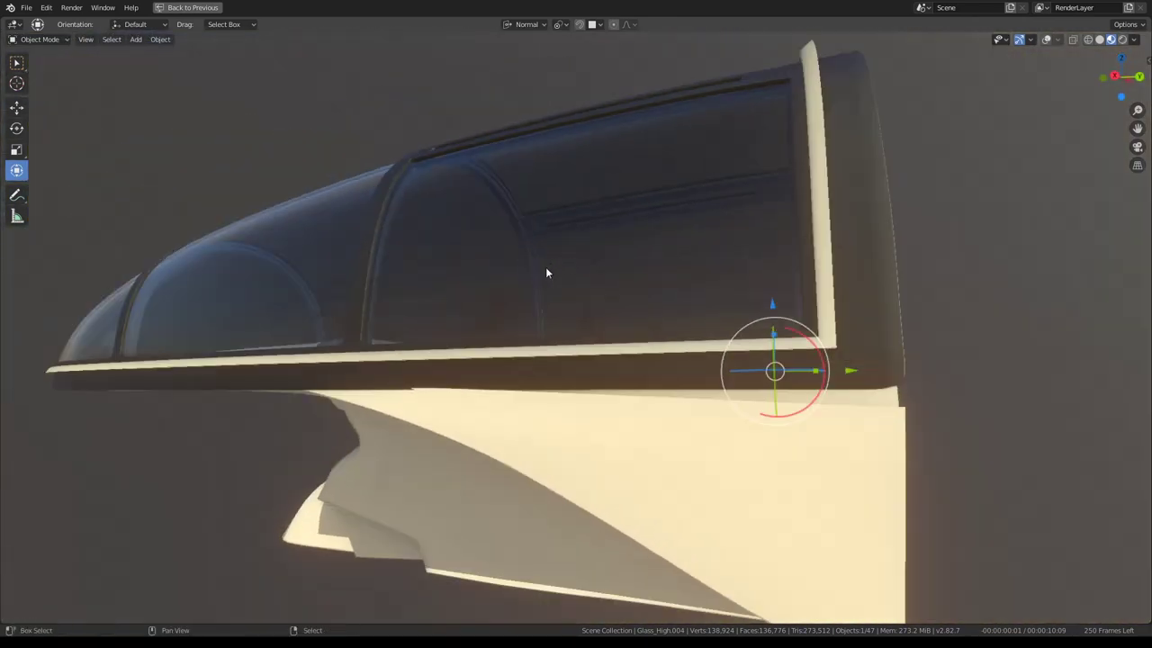
pyautogui.moveTo(545, 273); pyautogui.dragTo(643, 360, button='middle')
# Hide the lower body, look forward from inside, then frame the canopy and restore the split layout
pyautogui.press('h')
pyautogui.scroll(3, 611, 327)
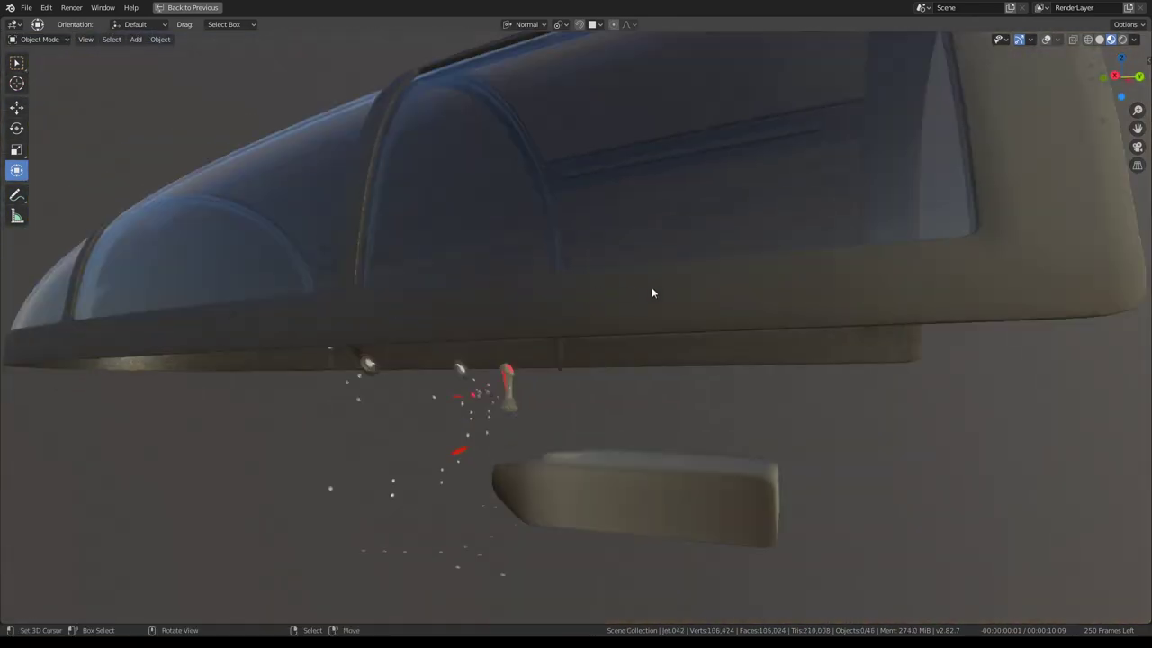
pyautogui.moveTo(650, 291)
pyautogui.mouseDown(button='middle')
pyautogui.moveTo(337, 336)
pyautogui.moveTo(467, 331)
pyautogui.mouseUp(button='middle')
pyautogui.scroll(1, 554, 297)
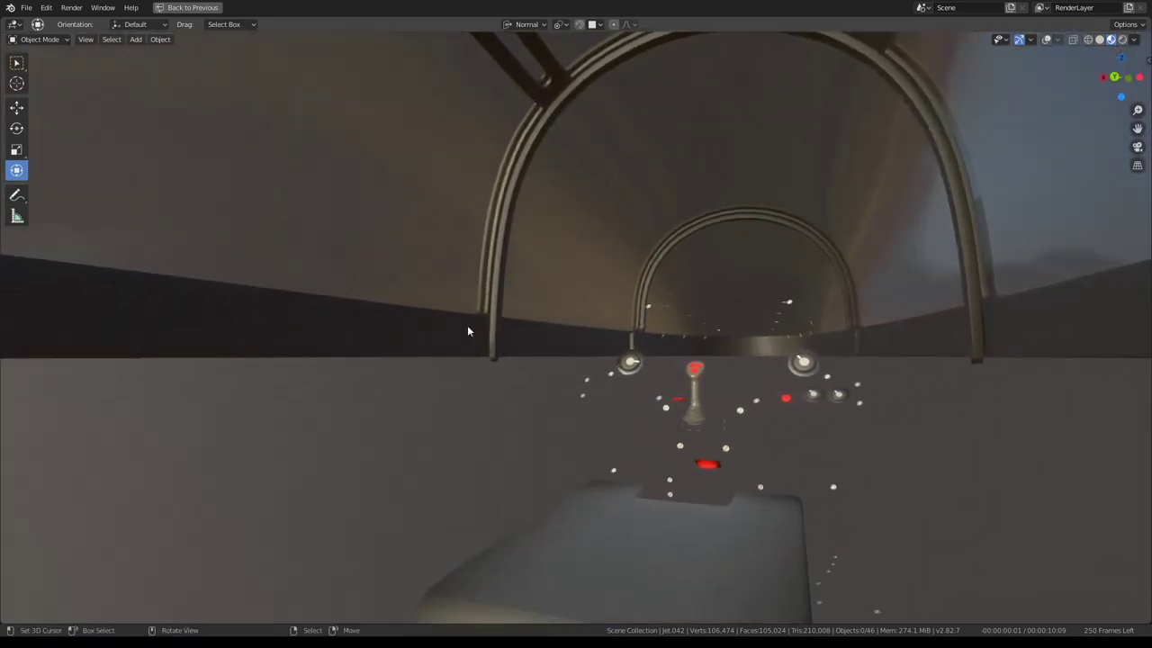
pyautogui.click(493, 338)
pyautogui.press('KP_Decimal')
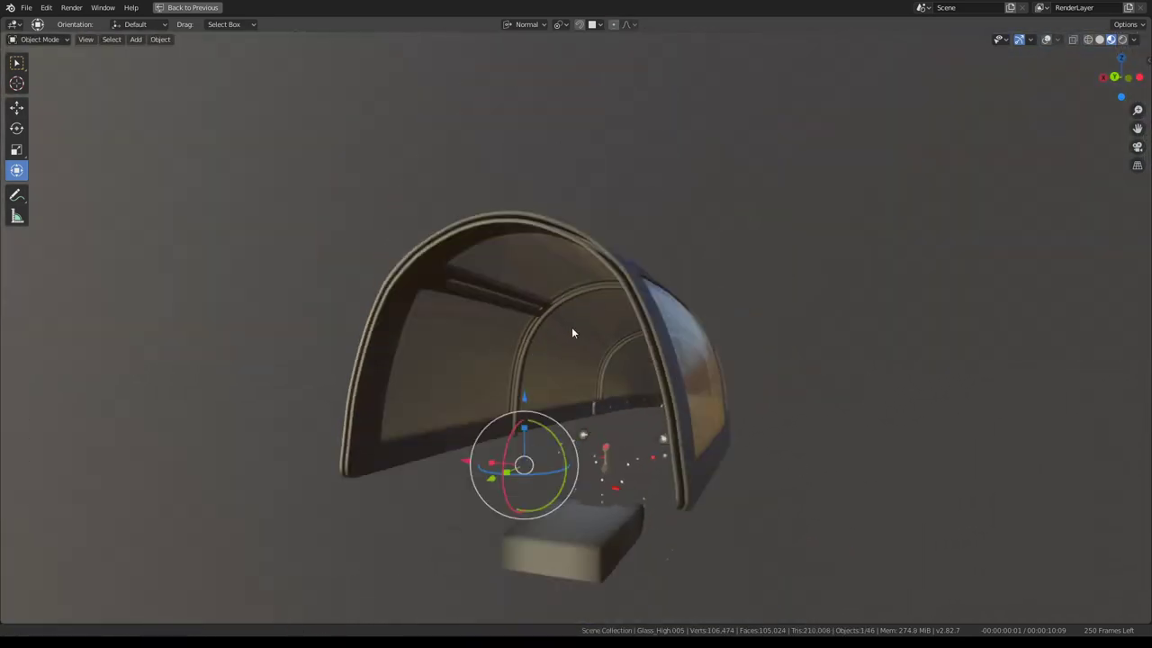
pyautogui.moveTo(573, 330)
pyautogui.mouseDown(button='middle')
pyautogui.moveTo(646, 335)
pyautogui.moveTo(717, 286)
pyautogui.moveTo(743, 245)
pyautogui.moveTo(810, 275)
pyautogui.moveTo(789, 314)
pyautogui.moveTo(589, 234)
pyautogui.moveTo(735, 332)
pyautogui.moveTo(675, 305)
pyautogui.moveTo(732, 411)
pyautogui.moveTo(668, 290)
pyautogui.mouseUp(button='middle')
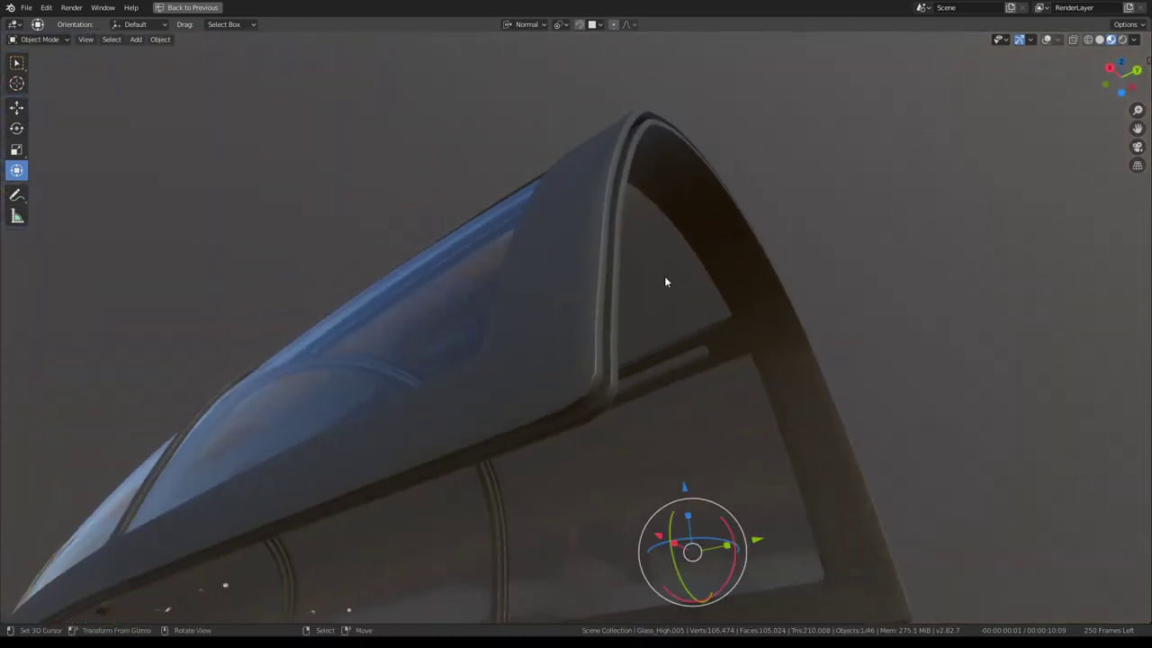
pyautogui.hotkey('ctrl', 'space')
pyautogui.scroll(-3, 436, 299)
# Select the Glass_High.004 glass mesh and orbit the view to its front arch
pyautogui.scroll(-1, 436, 298)
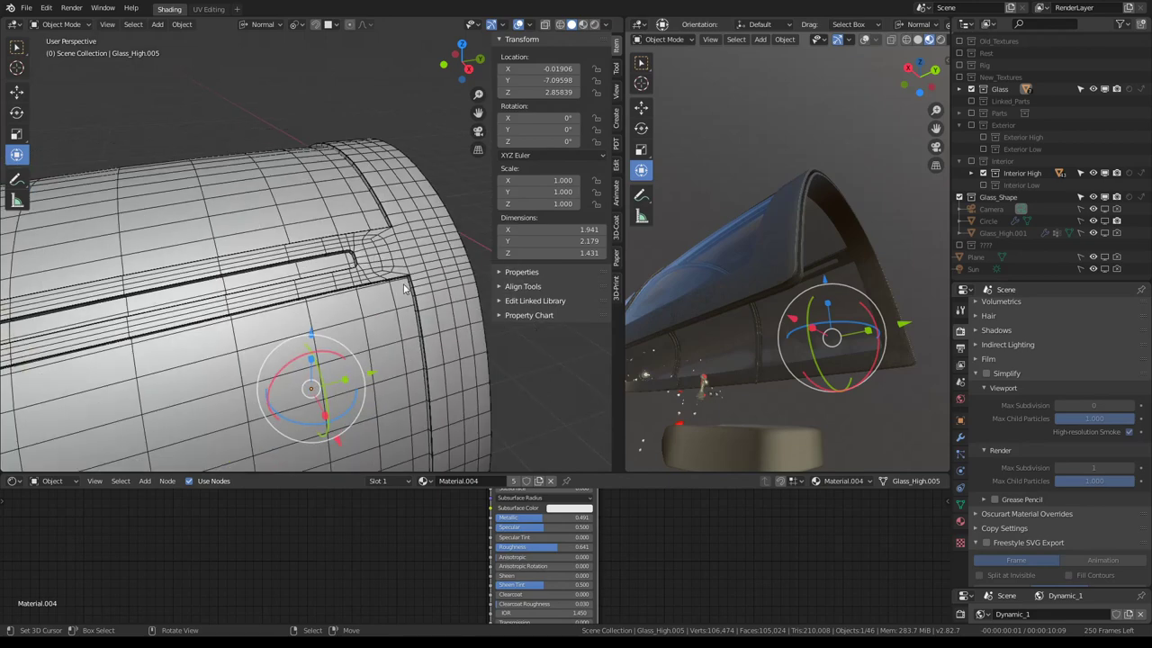
pyautogui.click(435, 299)
pyautogui.click(435, 299)
pyautogui.moveTo(436, 299)
pyautogui.mouseDown(button='middle')
pyautogui.moveTo(399, 278)
pyautogui.moveTo(404, 221)
pyautogui.moveTo(426, 242)
pyautogui.mouseUp(button='middle')
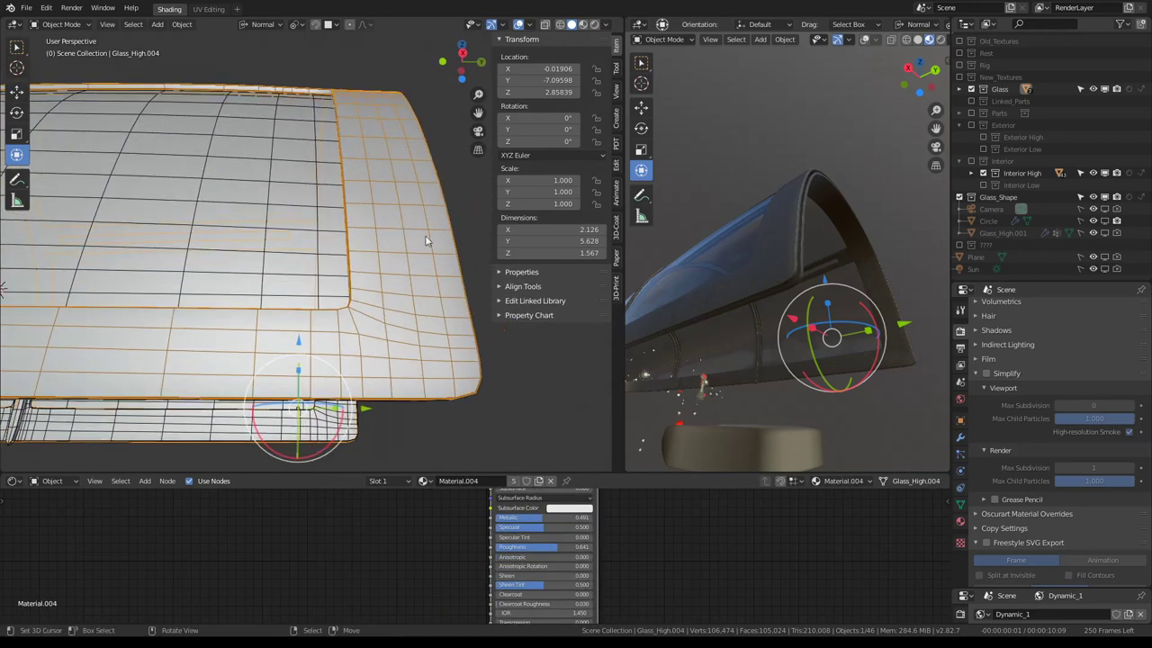
pyautogui.moveTo(296, 269); pyautogui.dragTo(266, 308, button='middle')
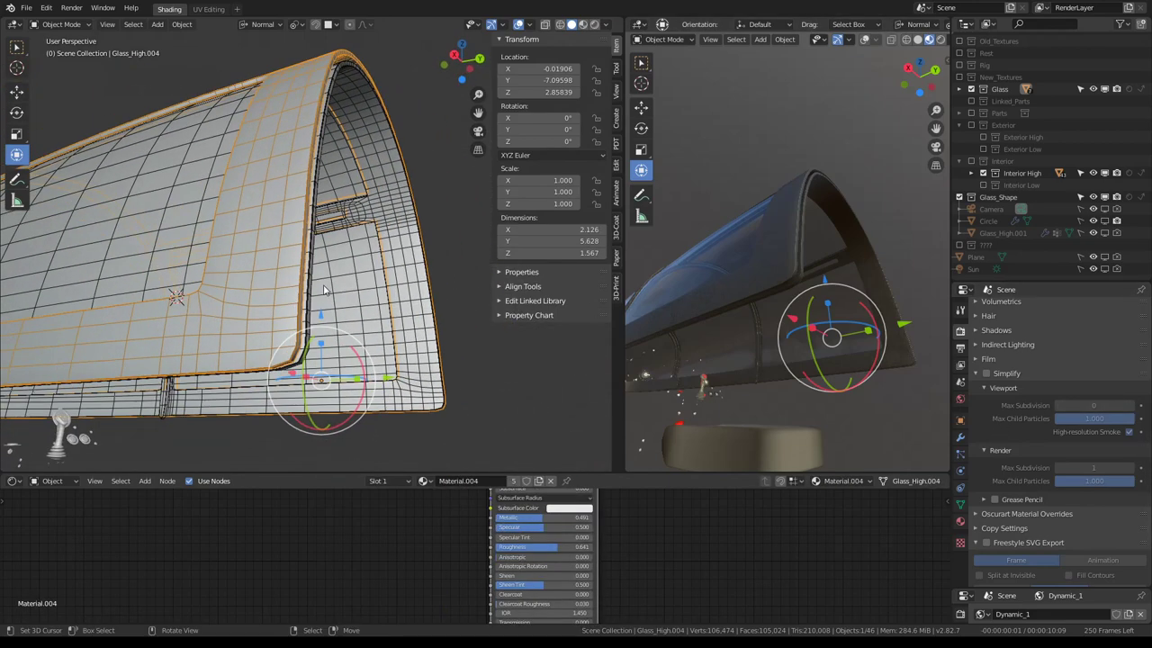
# Enable Simplify with zero viewport subdivisions, then edge-slide a loop near the front arch to a new position
pyautogui.press('Tab')
pyautogui.click(265, 308)
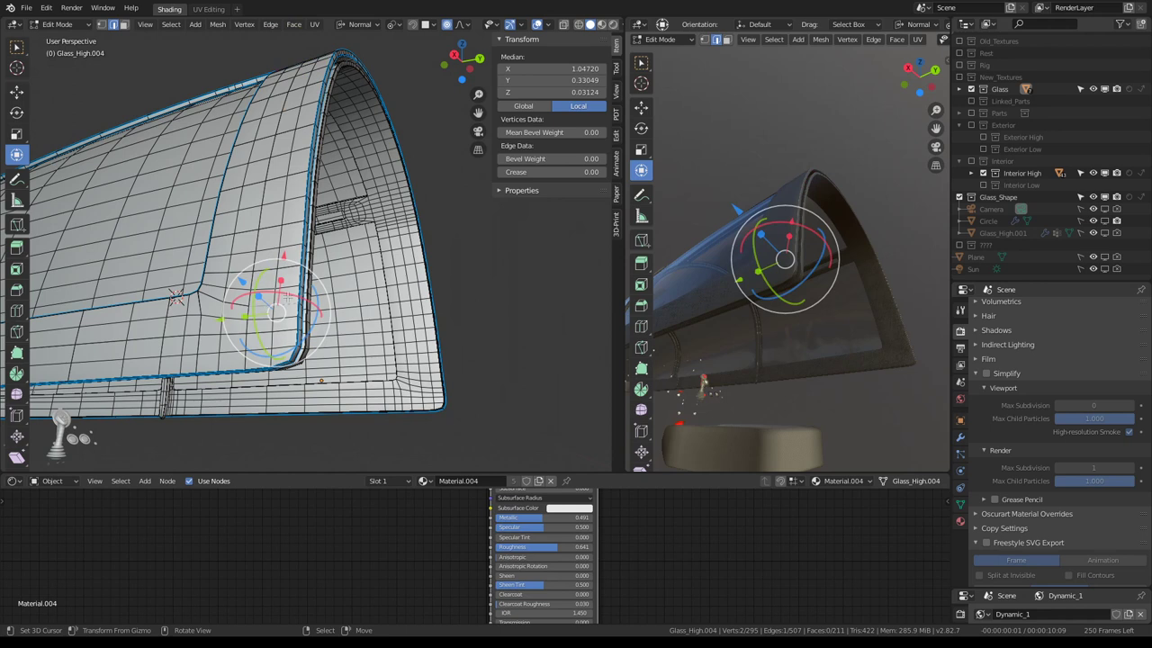
pyautogui.click(985, 375)
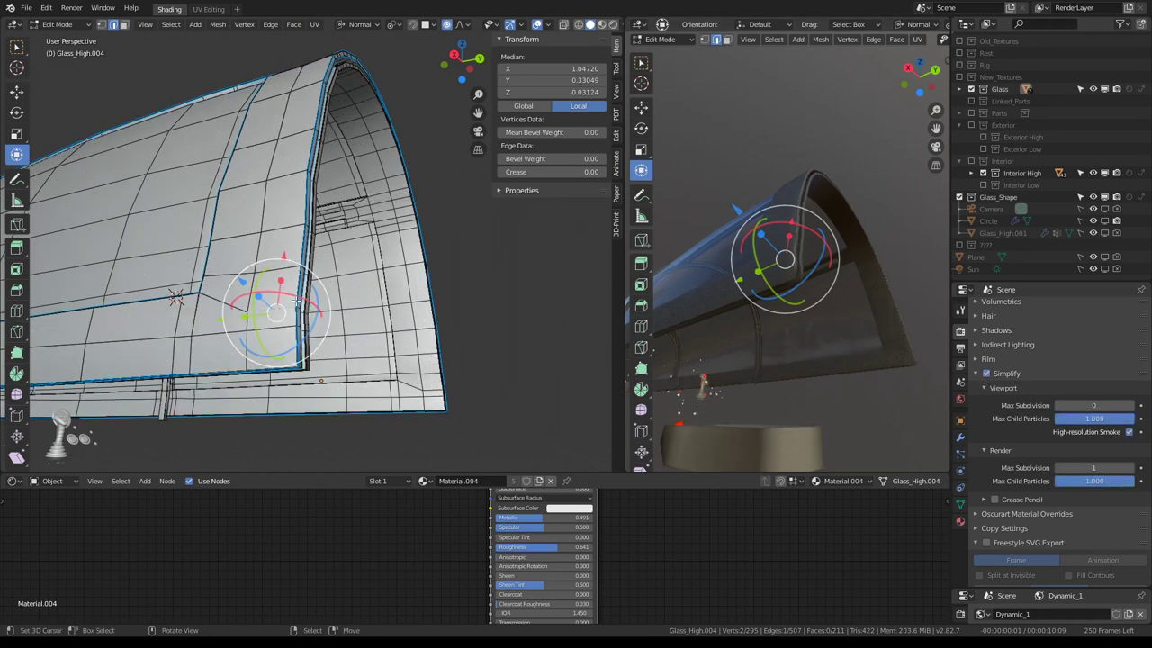
pyautogui.press('g')
pyautogui.press('g')
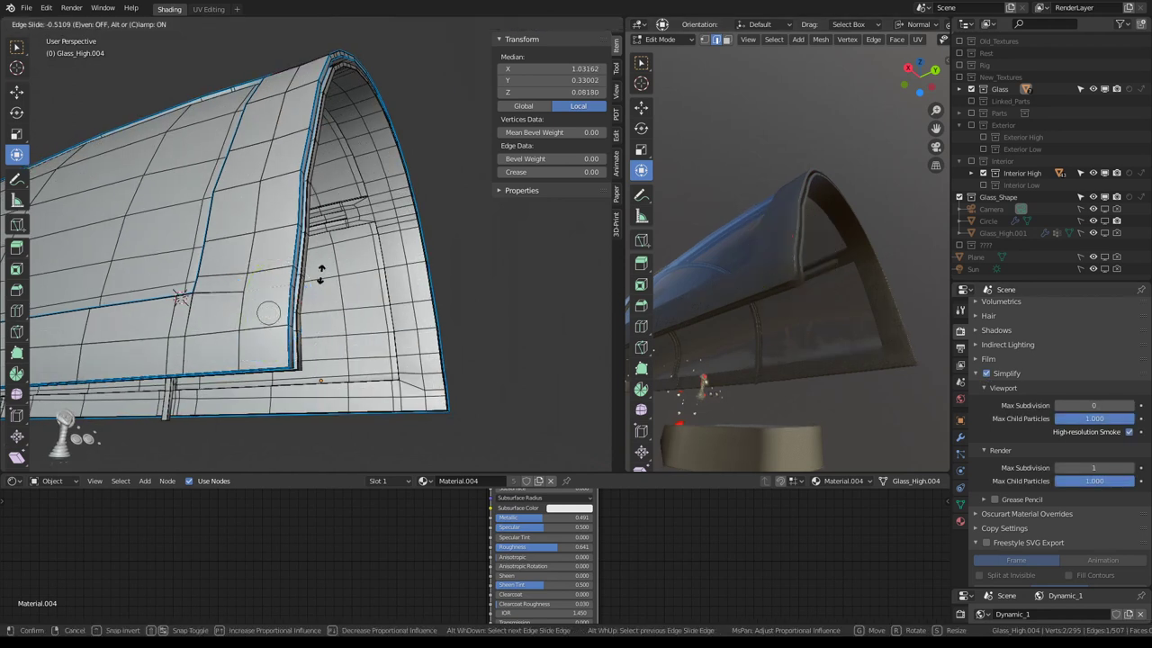
pyautogui.click(321, 273)
pyautogui.press('Tab')
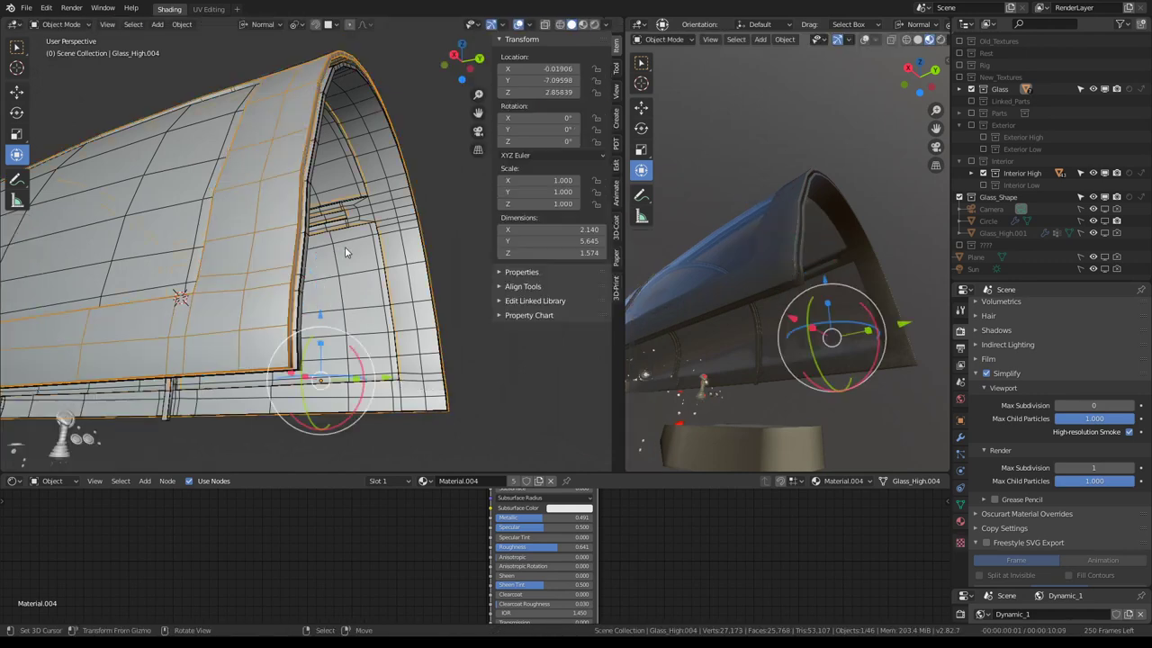
# Inspect the glass surface up close, then zoom out and orbit the rendered view near the arch
pyautogui.press('Tab')
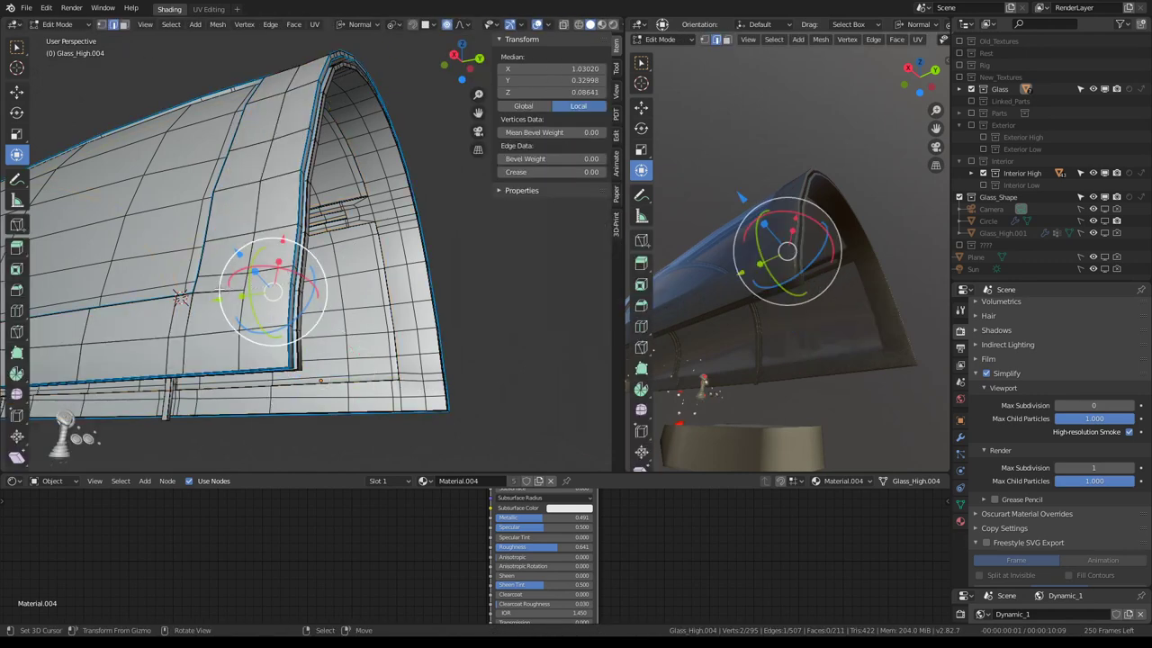
pyautogui.moveTo(247, 243)
pyautogui.mouseDown(button='middle')
pyautogui.moveTo(333, 263)
pyautogui.moveTo(405, 258)
pyautogui.mouseUp(button='middle')
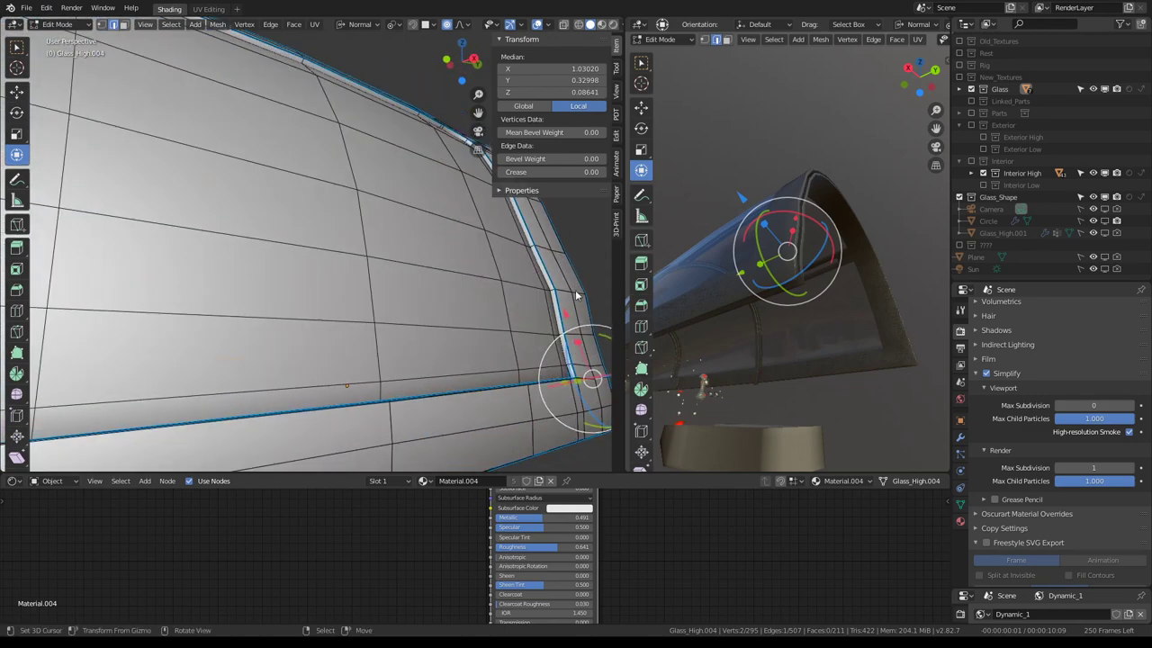
pyautogui.press('Tab')
pyautogui.scroll(-3, 254, 227)
pyautogui.scroll(-4, 254, 228)
pyautogui.moveTo(254, 227)
pyautogui.mouseDown(button='middle')
pyautogui.moveTo(180, 287)
pyautogui.moveTo(327, 260)
pyautogui.moveTo(274, 183)
pyautogui.moveTo(392, 225)
pyautogui.mouseUp(button='middle')
pyautogui.scroll(-3, 273, 181)
pyautogui.scroll(-5, 272, 180)
pyautogui.moveTo(729, 228); pyautogui.dragTo(931, 291, button='middle')
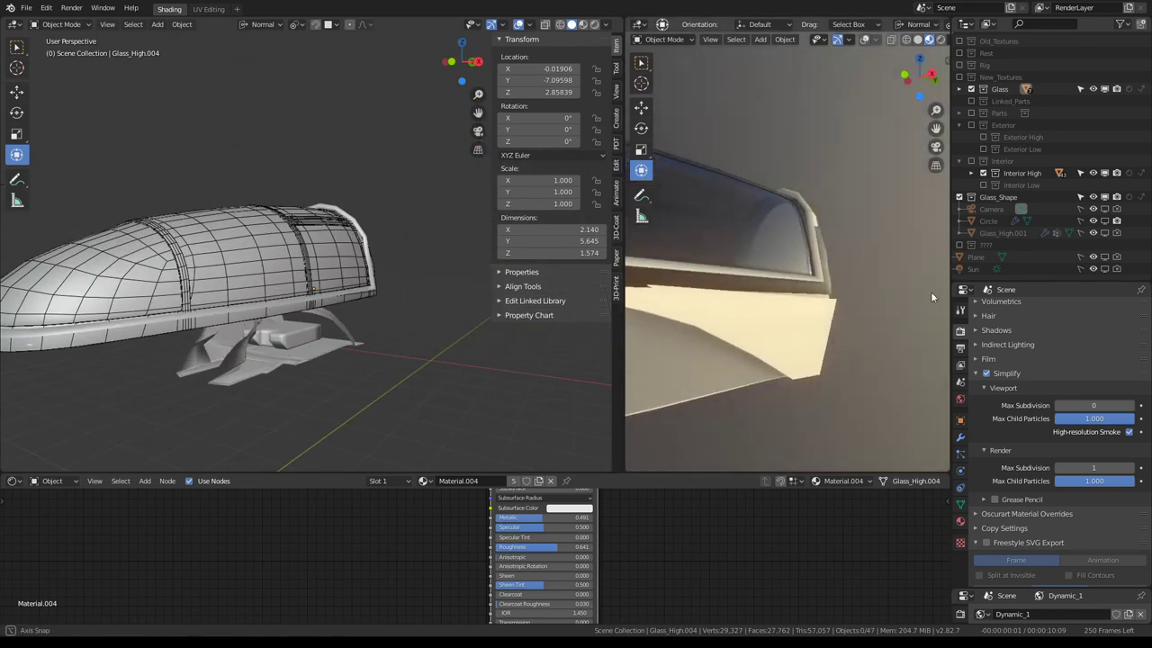
# Turn Simplify off for full subdivision, then orbit the rendered view around the cockpit and open the File menu
pyautogui.click(987, 372)
pyautogui.scroll(-3, 815, 328)
pyautogui.scroll(-3, 814, 329)
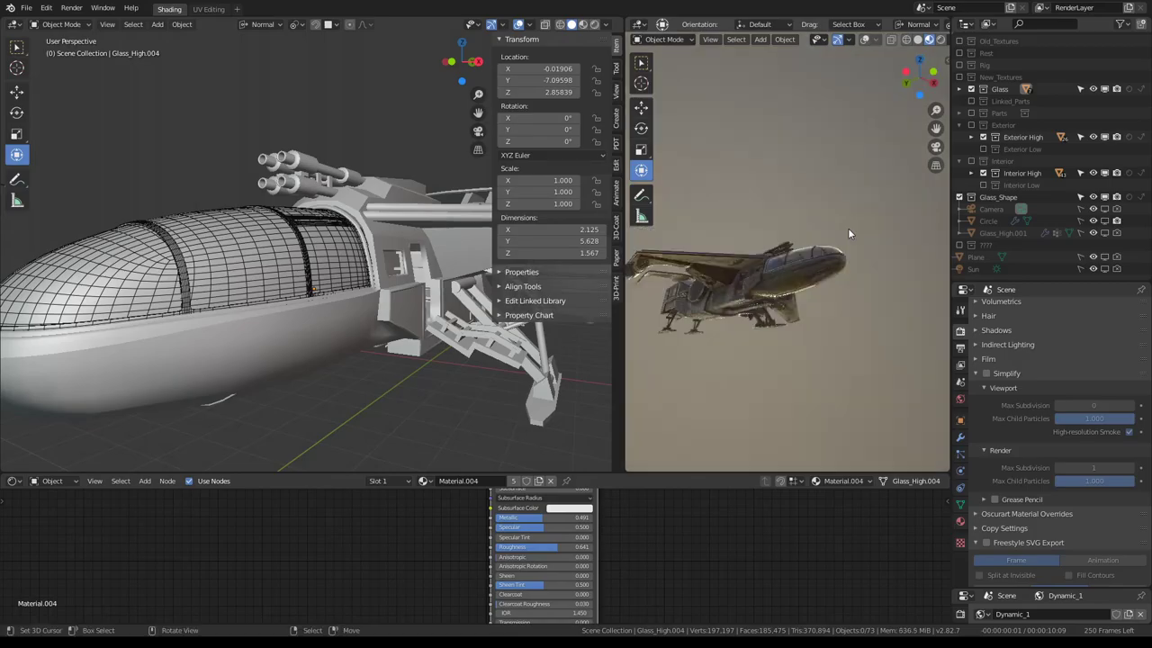
pyautogui.moveTo(848, 227)
pyautogui.mouseDown(button='middle')
pyautogui.moveTo(666, 273)
pyautogui.moveTo(863, 271)
pyautogui.moveTo(642, 270)
pyautogui.mouseUp(button='middle')
pyautogui.scroll(-5, 863, 270)
pyautogui.scroll(4, 874, 268)
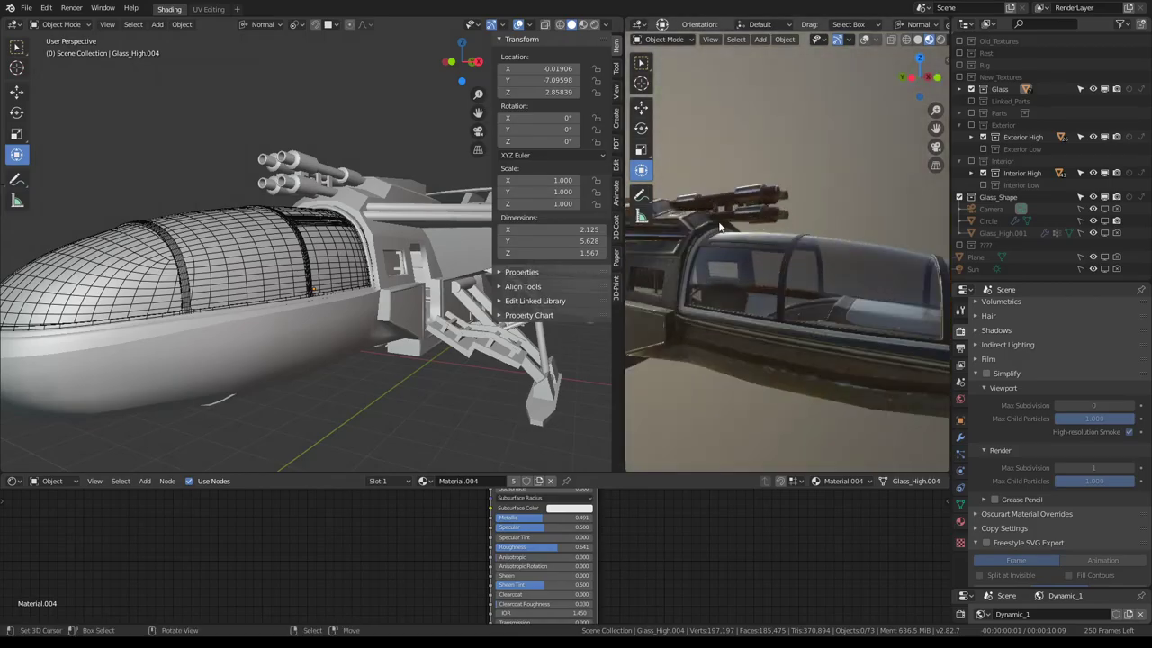
pyautogui.moveTo(874, 267)
pyautogui.mouseDown(button='middle')
pyautogui.moveTo(712, 304)
pyautogui.moveTo(627, 287)
pyautogui.moveTo(936, 288)
pyautogui.moveTo(672, 194)
pyautogui.moveTo(746, 181)
pyautogui.moveTo(721, 229)
pyautogui.moveTo(772, 213)
pyautogui.moveTo(736, 198)
pyautogui.moveTo(772, 176)
pyautogui.moveTo(781, 212)
pyautogui.moveTo(761, 221)
pyautogui.moveTo(850, 242)
pyautogui.moveTo(836, 240)
pyautogui.moveTo(806, 299)
pyautogui.moveTo(847, 280)
pyautogui.moveTo(801, 281)
pyautogui.mouseUp(button='middle')
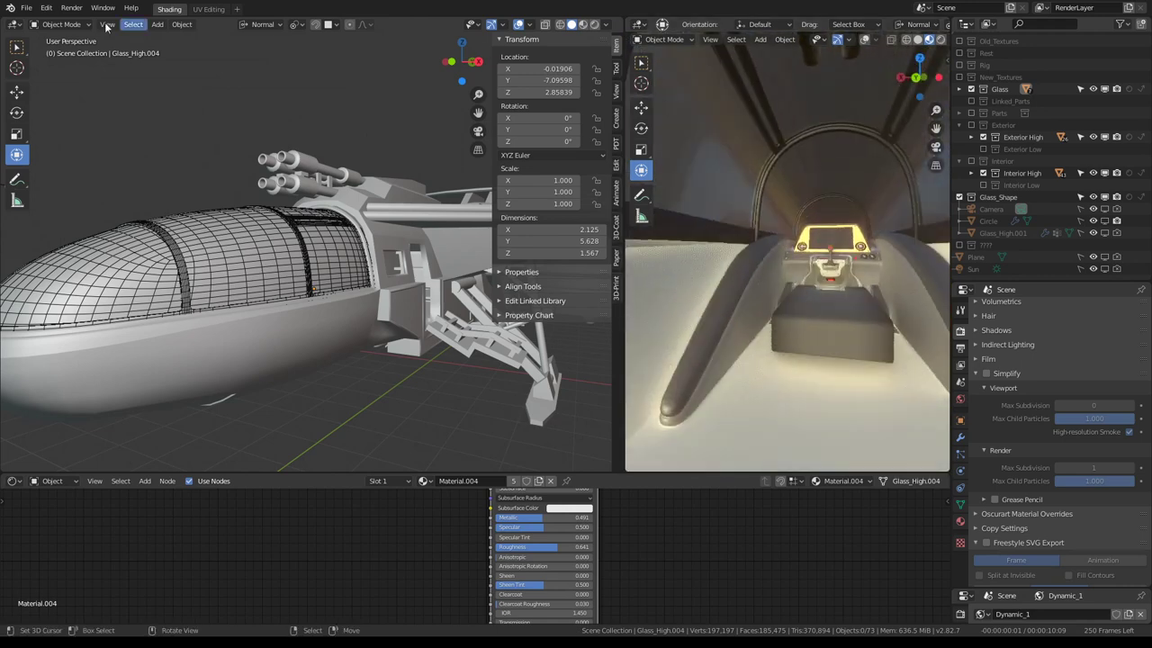
pyautogui.click(22, 9)
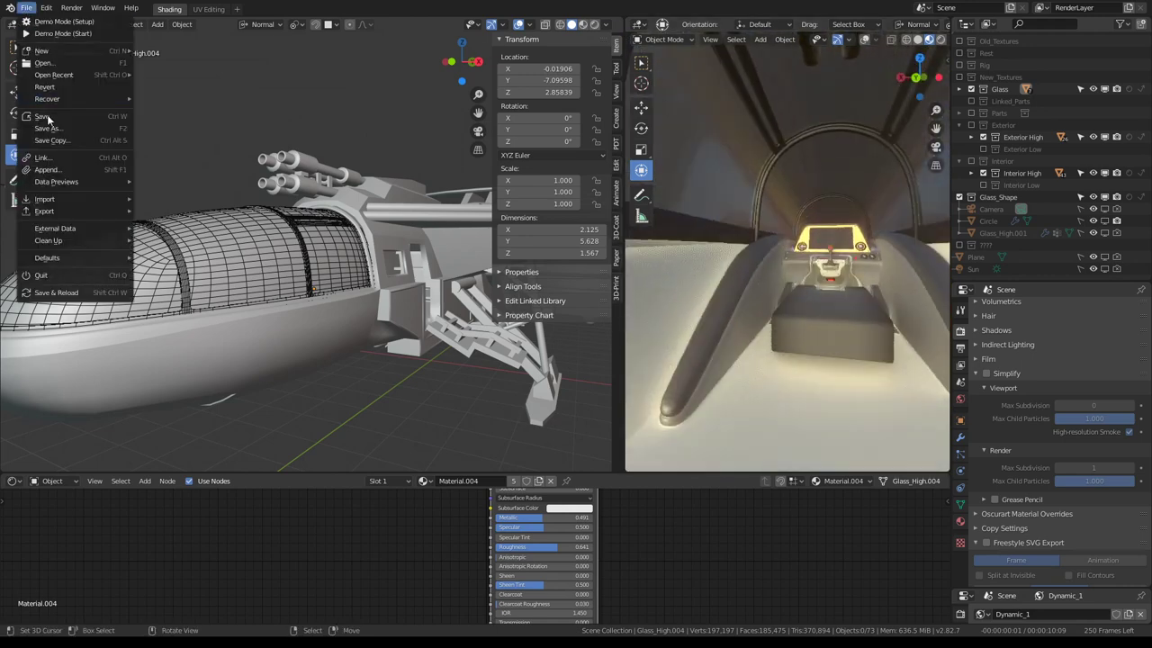